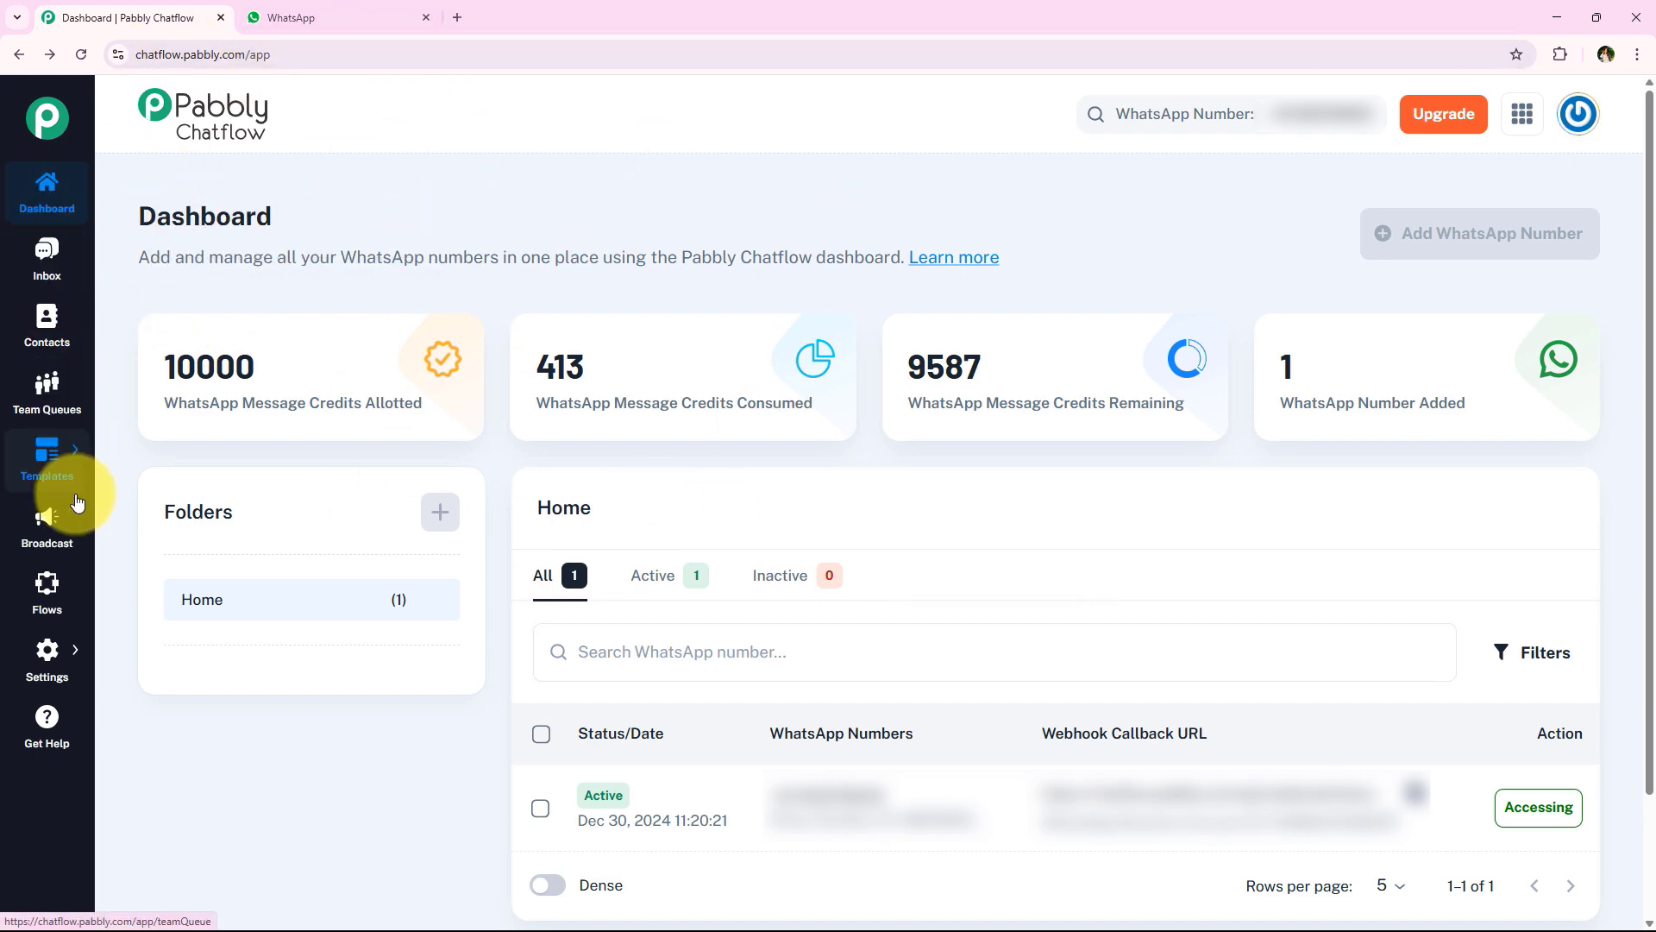
Open the Flows page and review the flow counts and the list of existing flows
click(55, 590)
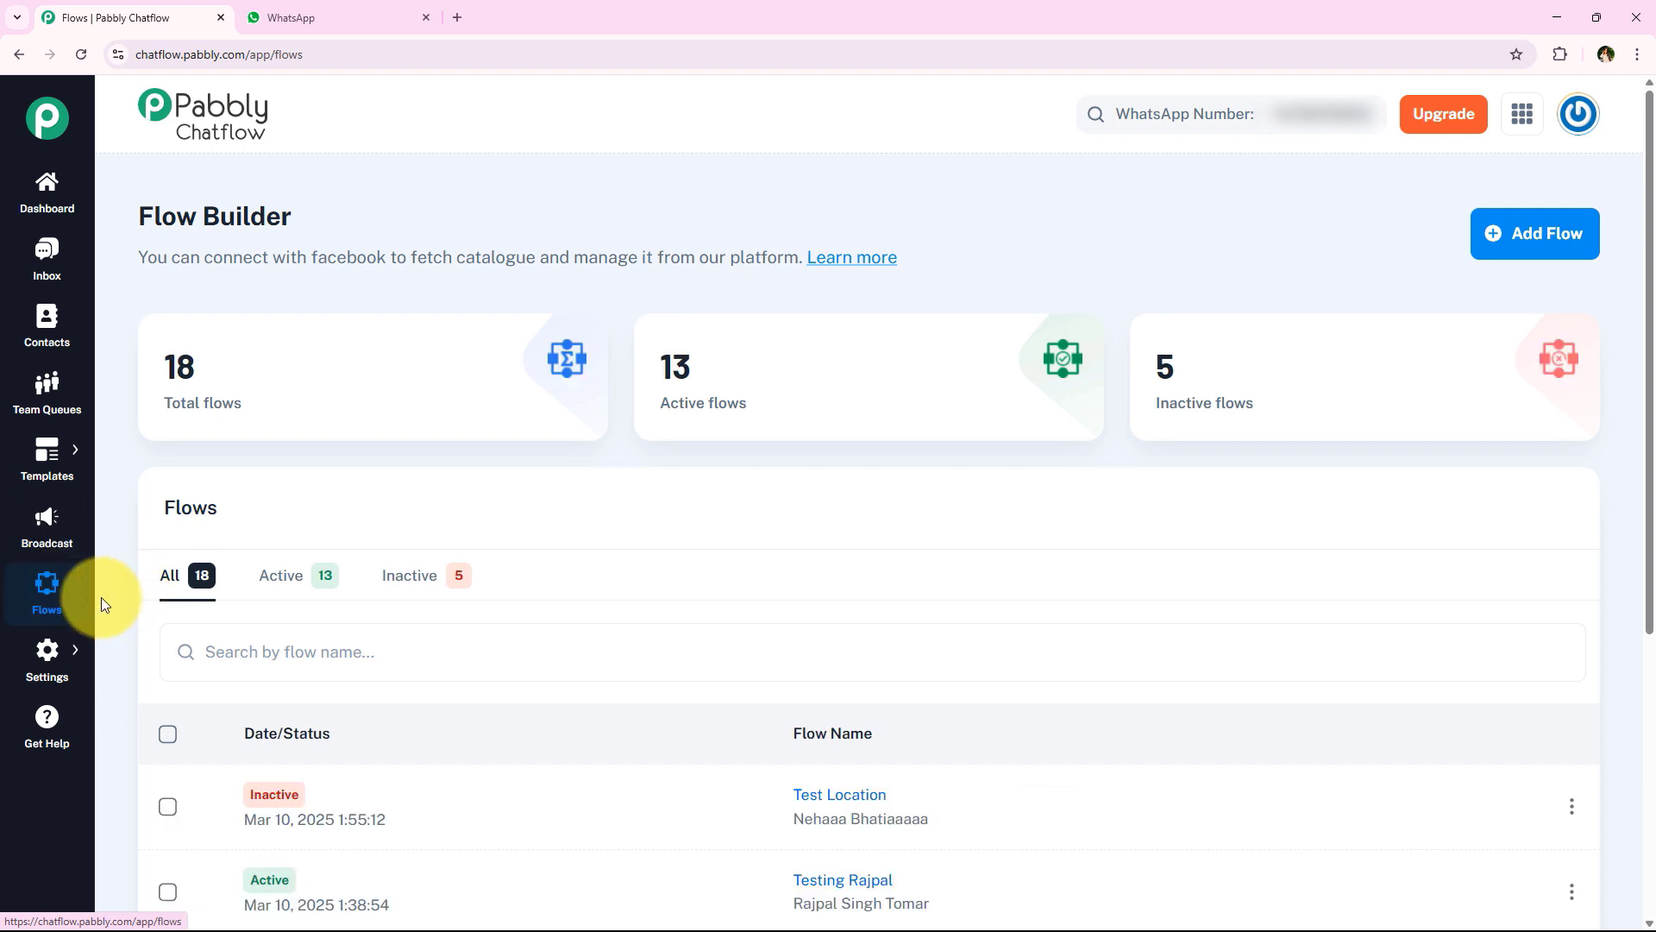
scroll(634, 364, down, 4)
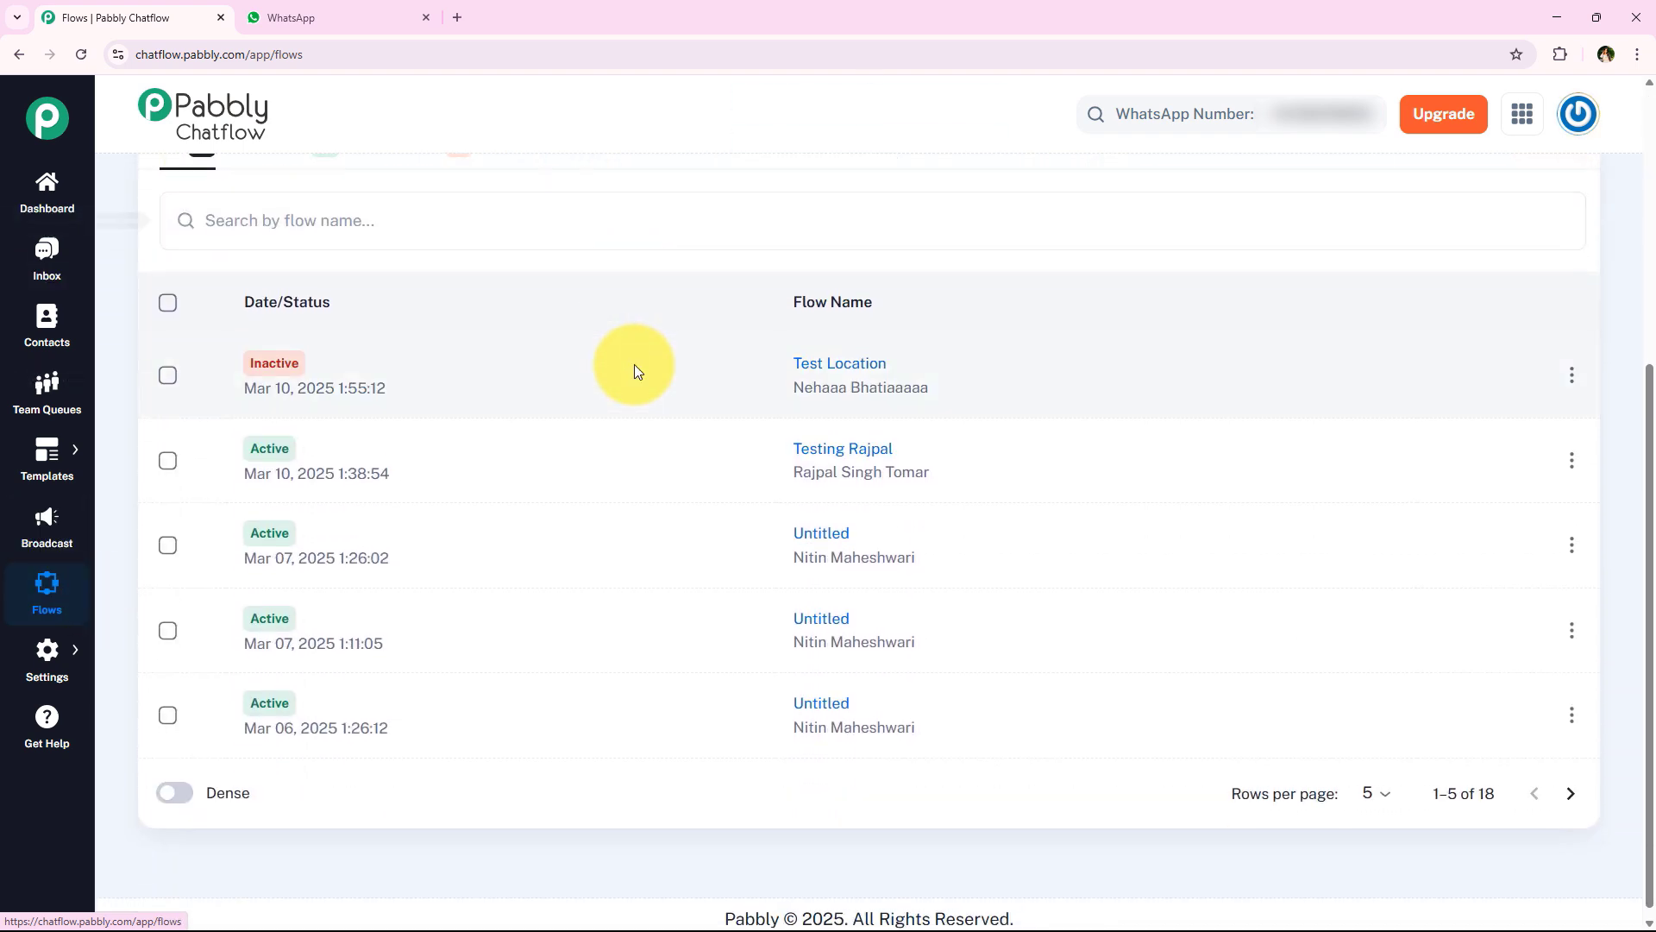
scroll(655, 542, up, 4)
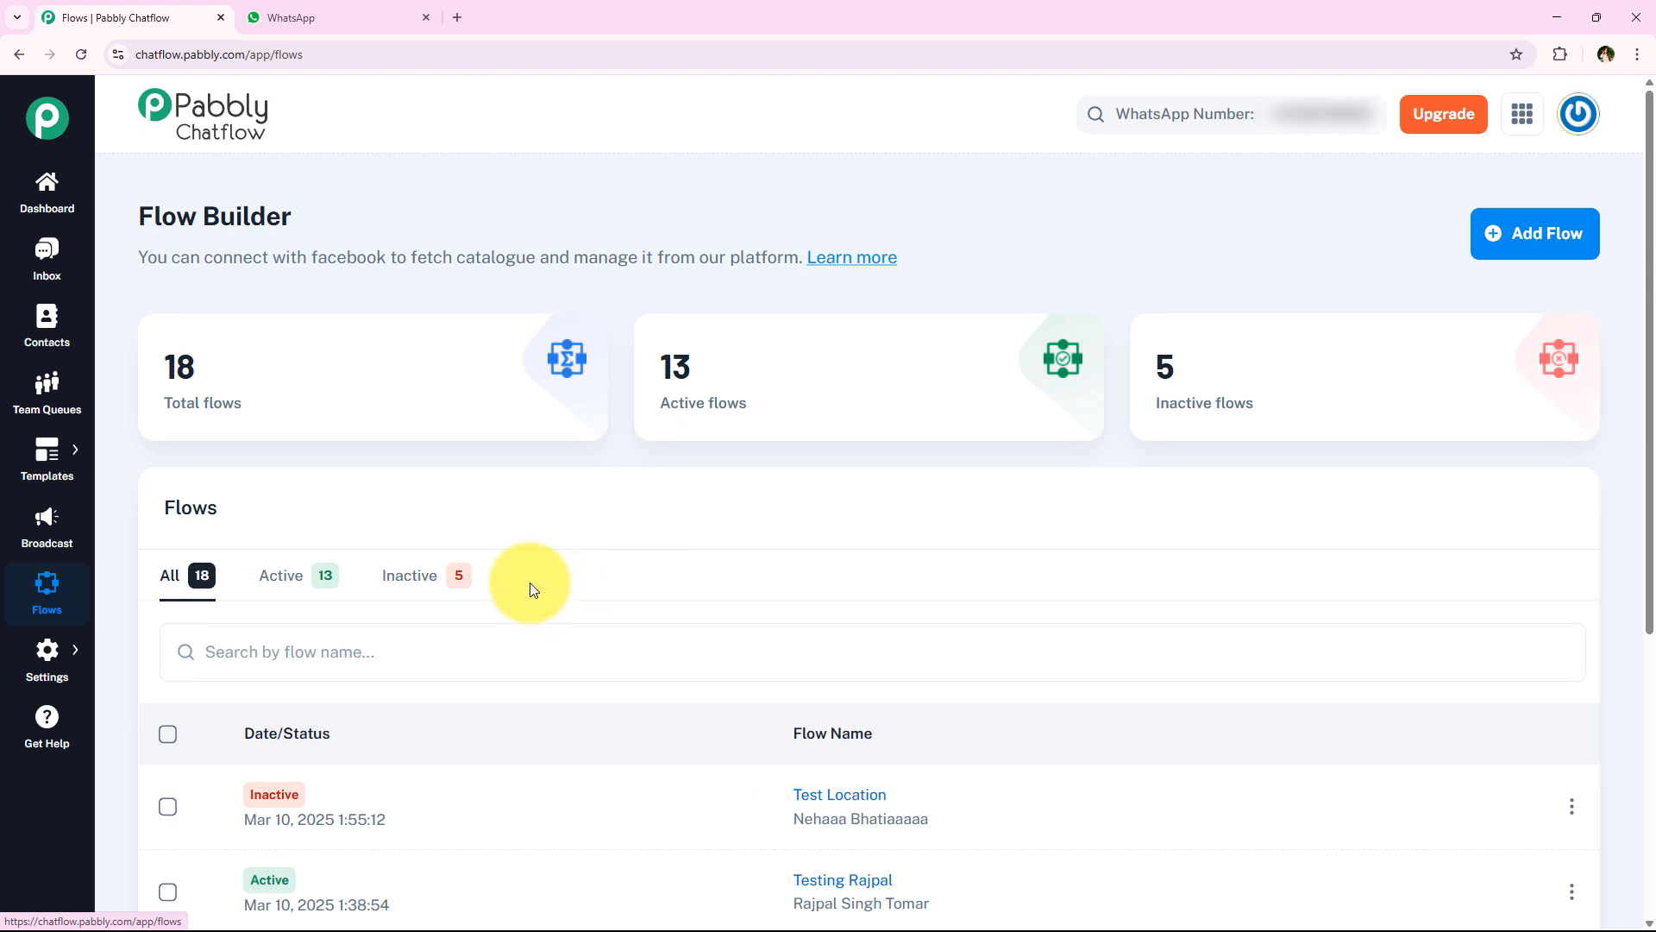
mouse_move(706, 416)
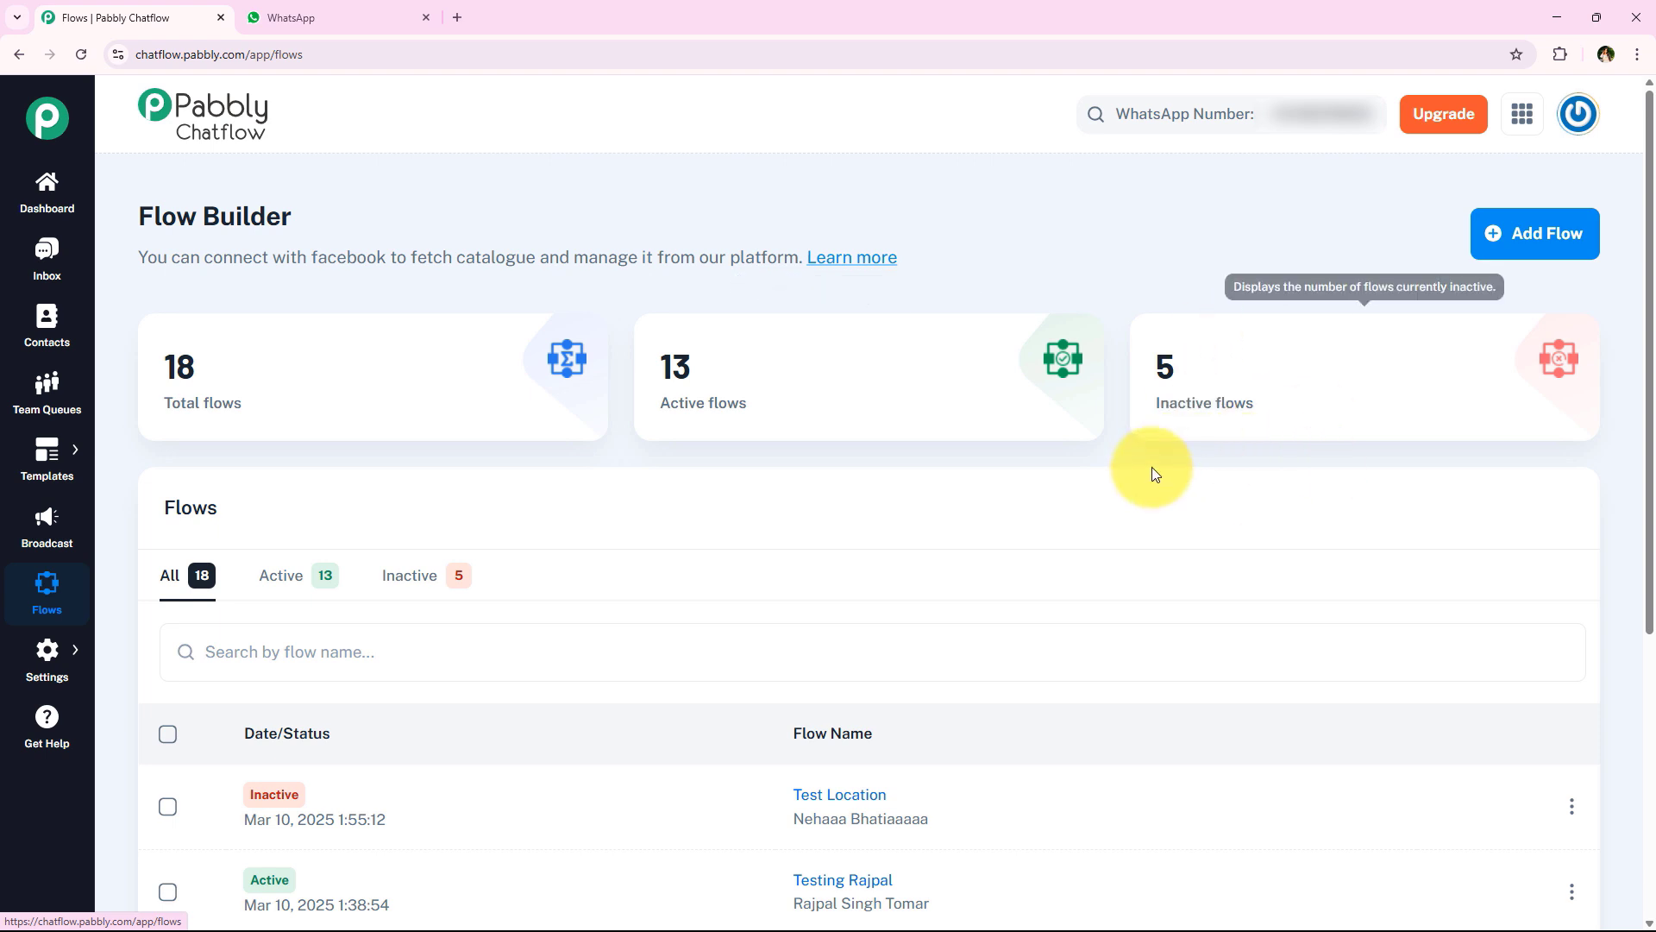
scroll(453, 547, down, 3)
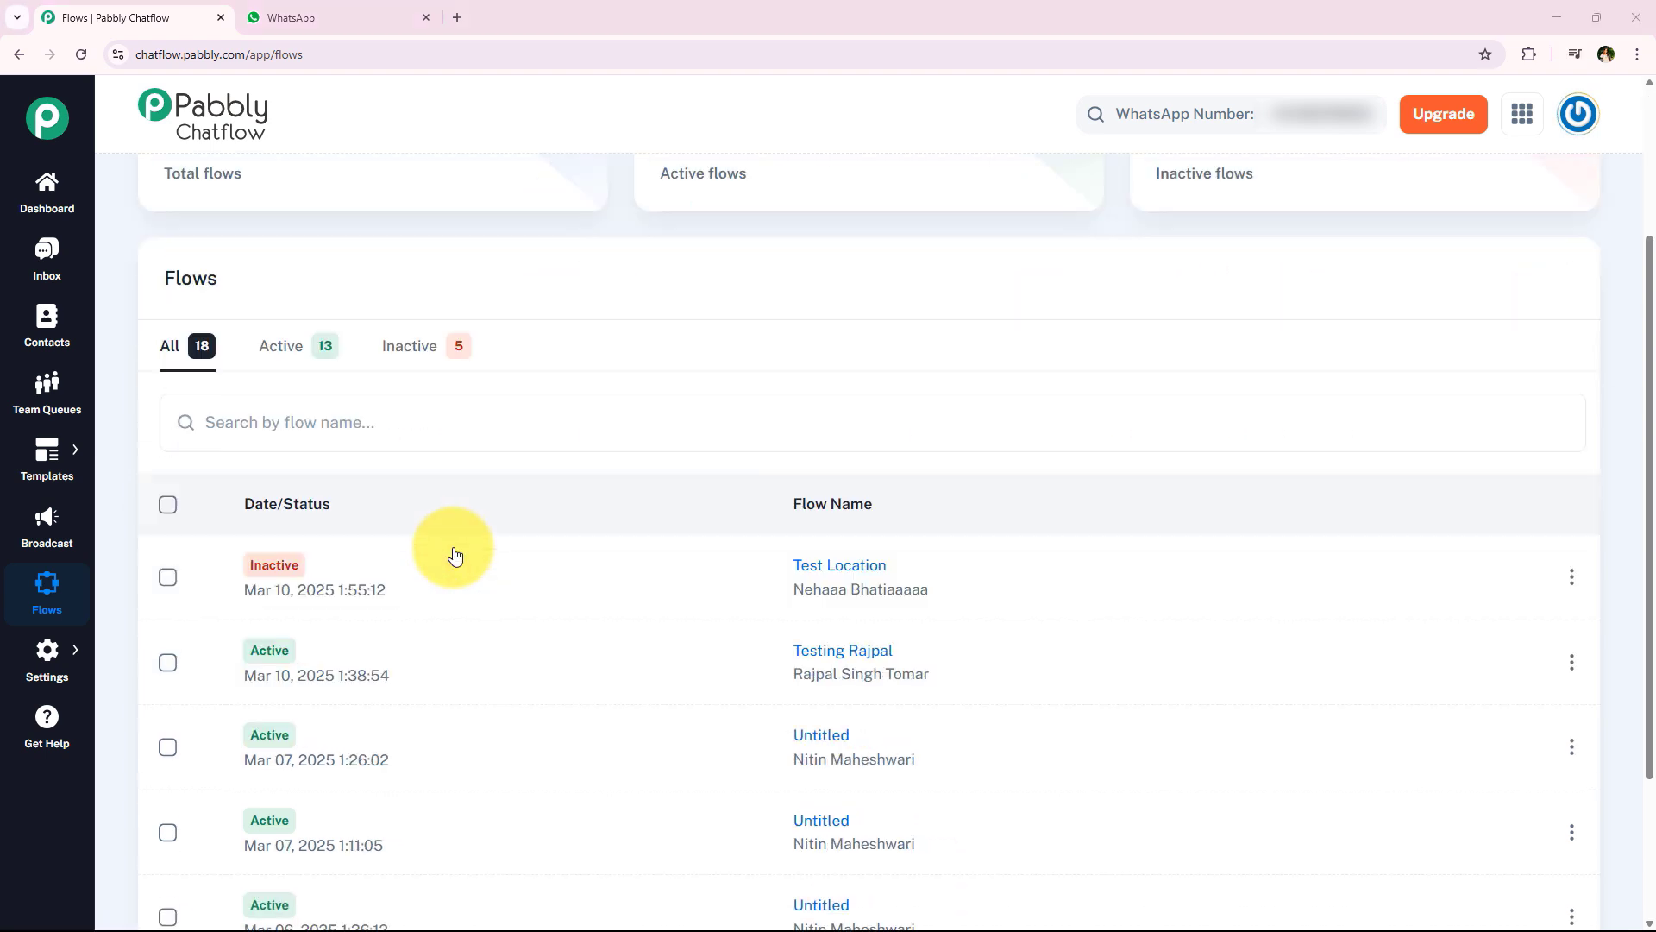
scroll(455, 555, down, 1)
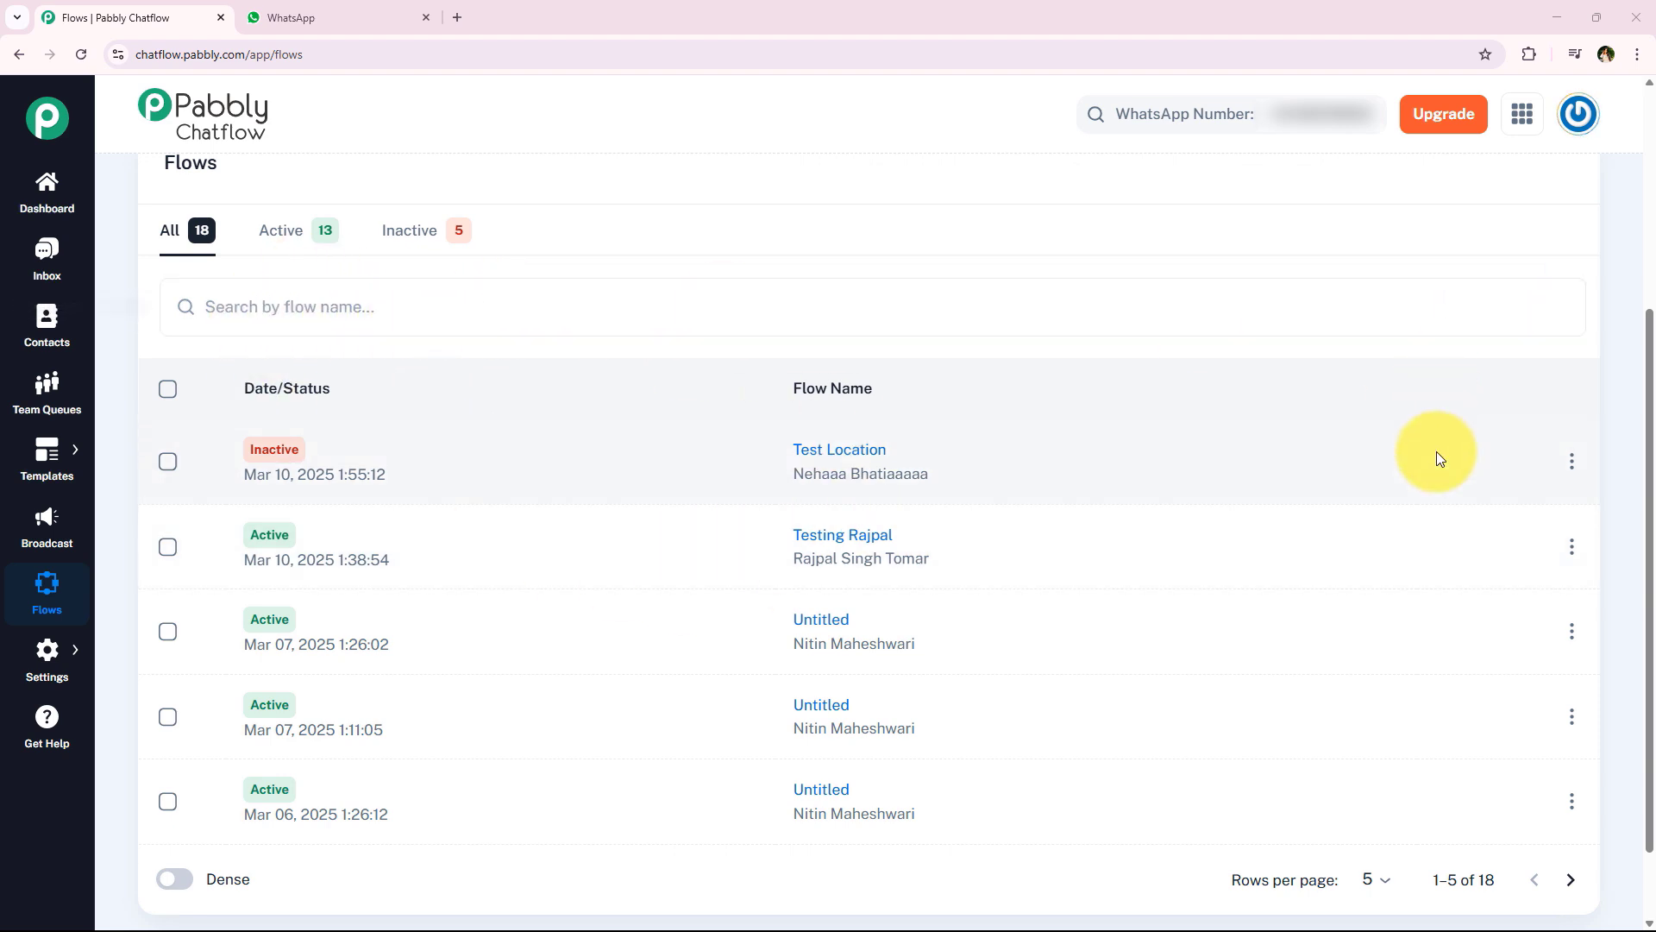
Check which actions are available for the Test Location flow without applying any
click(1570, 461)
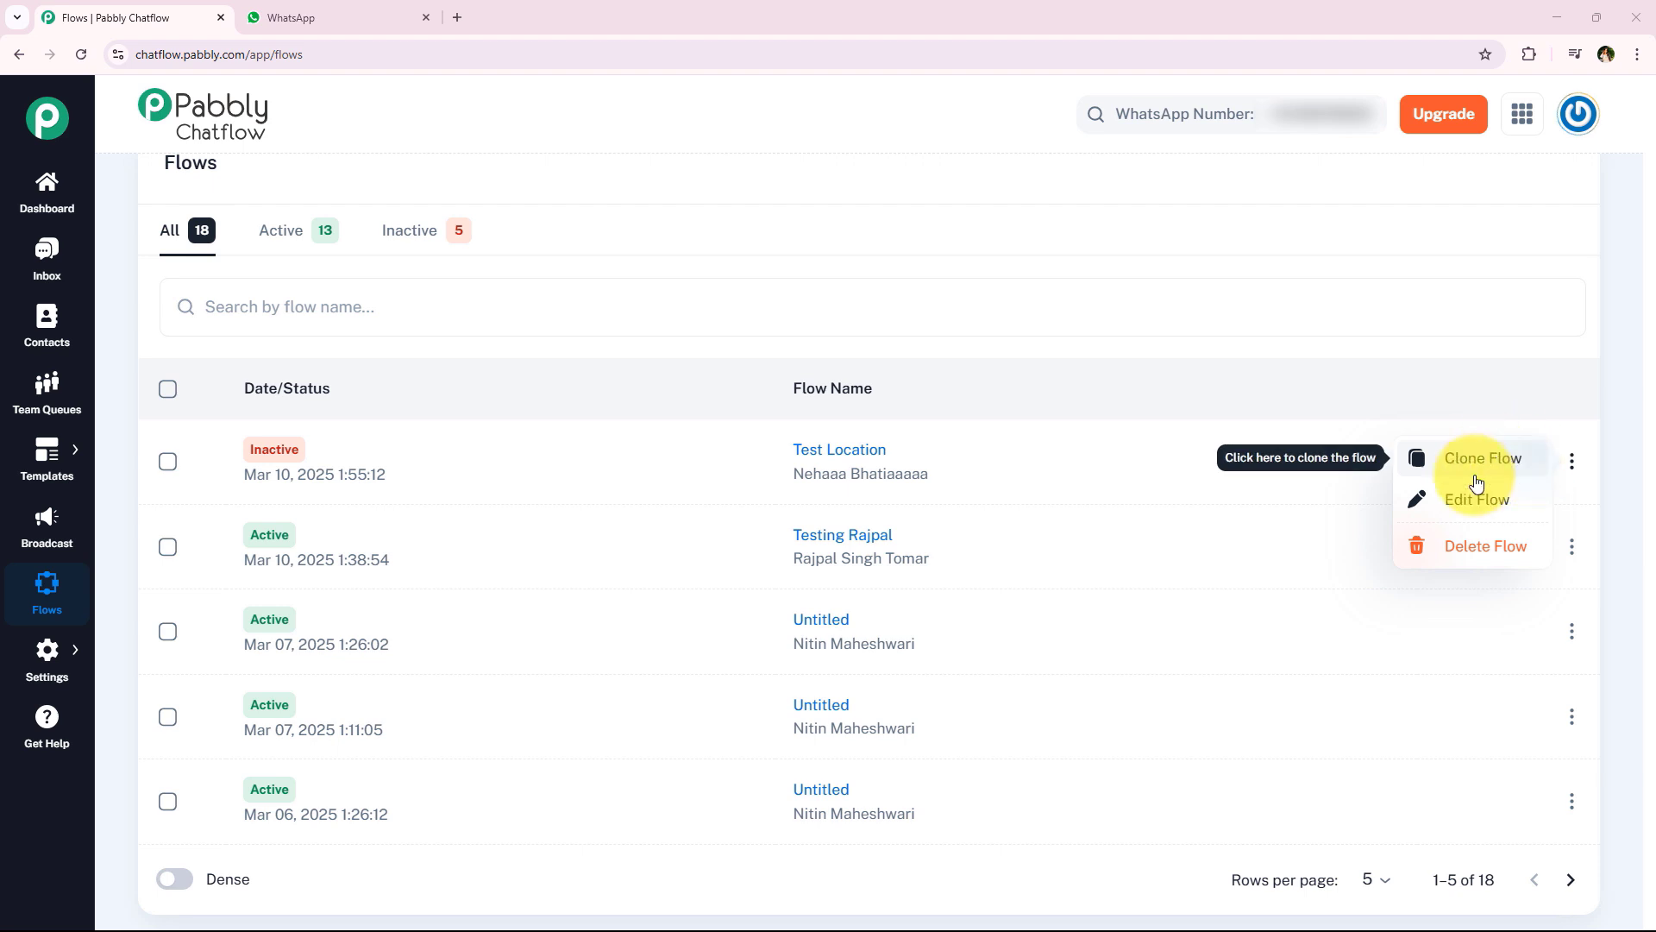
click(1568, 464)
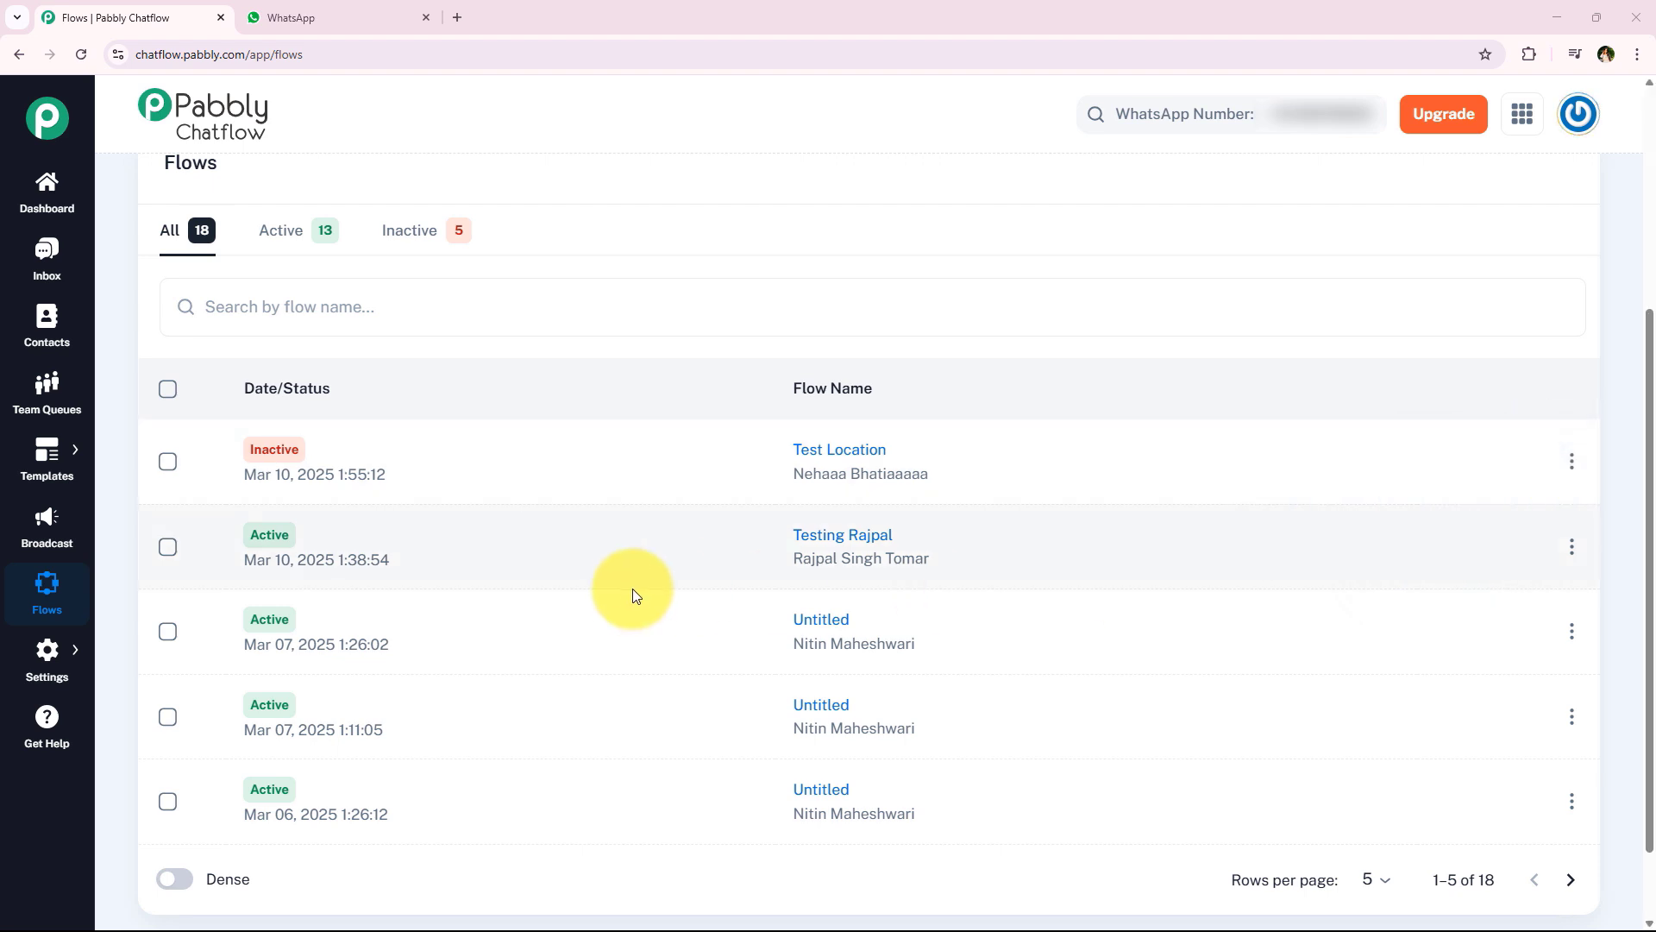
scroll(471, 566, up, 4)
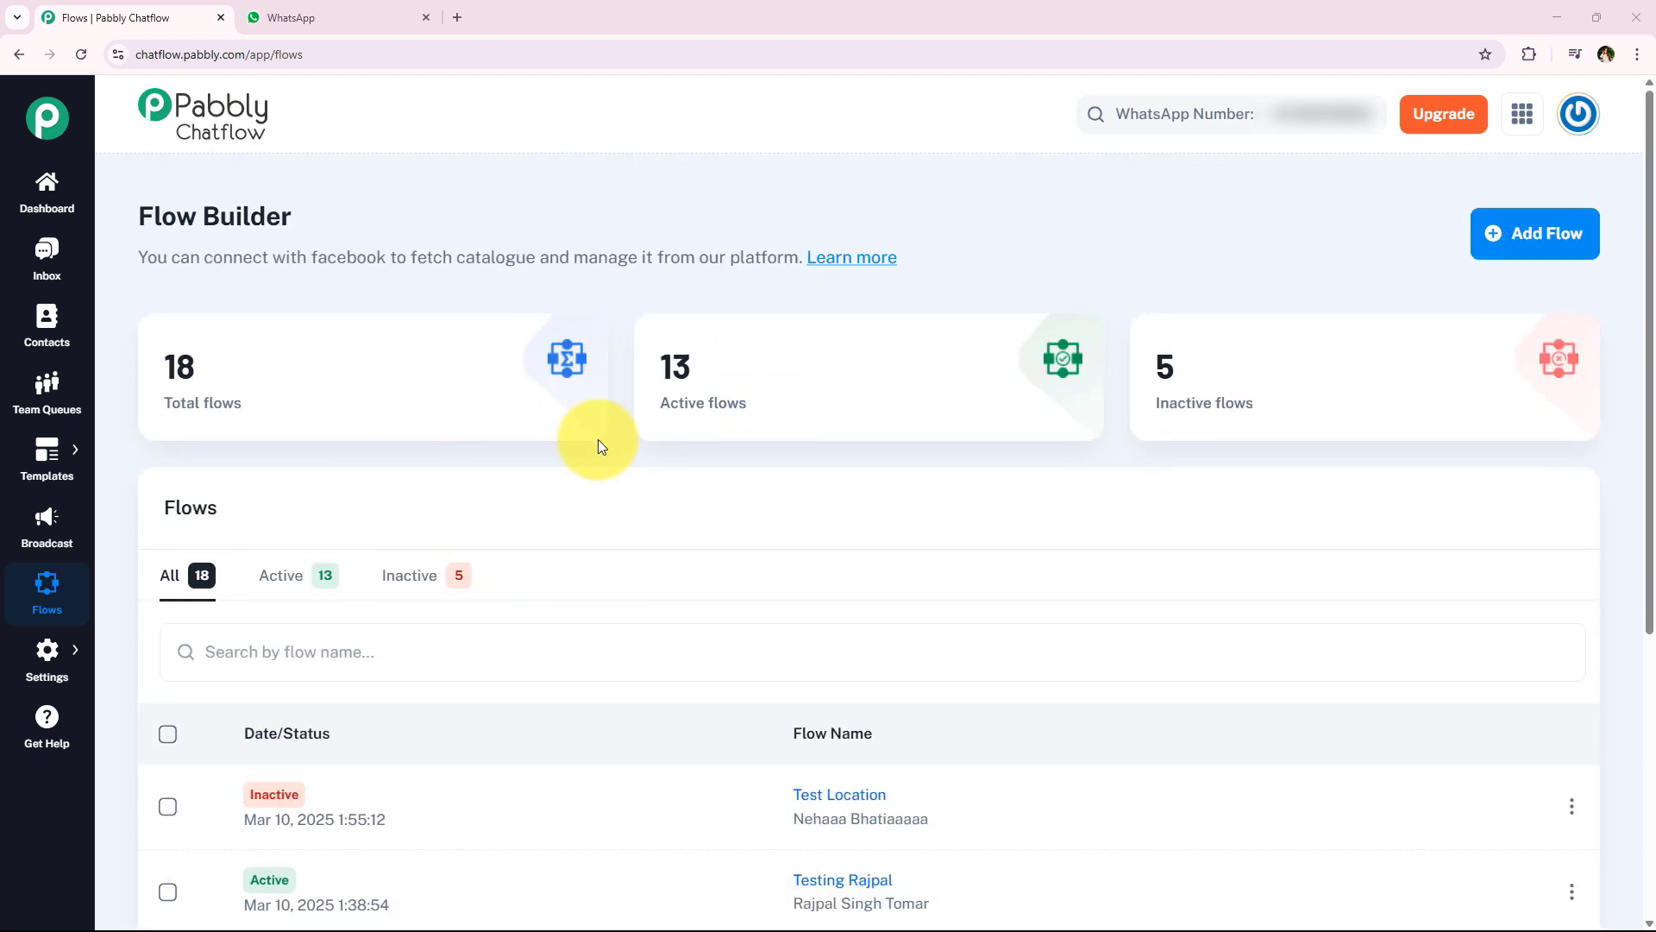
Create a new flow and bring its Flow Start node into view
click(1543, 257)
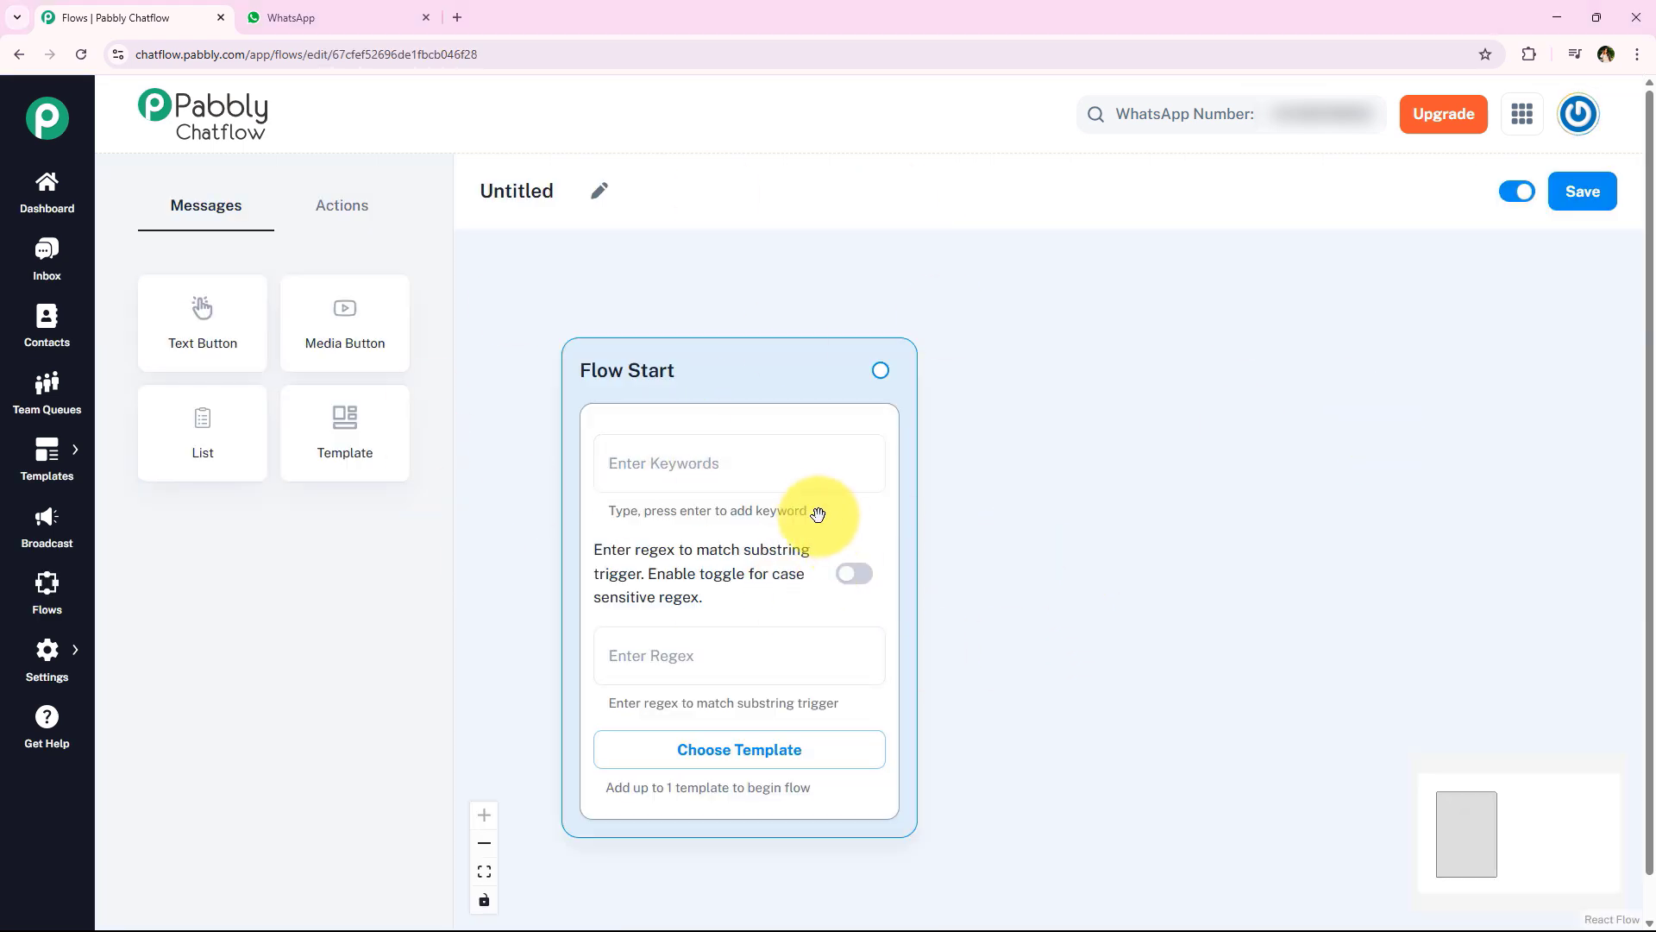
scroll(820, 509, down, 1)
scroll(1121, 574, up, 1)
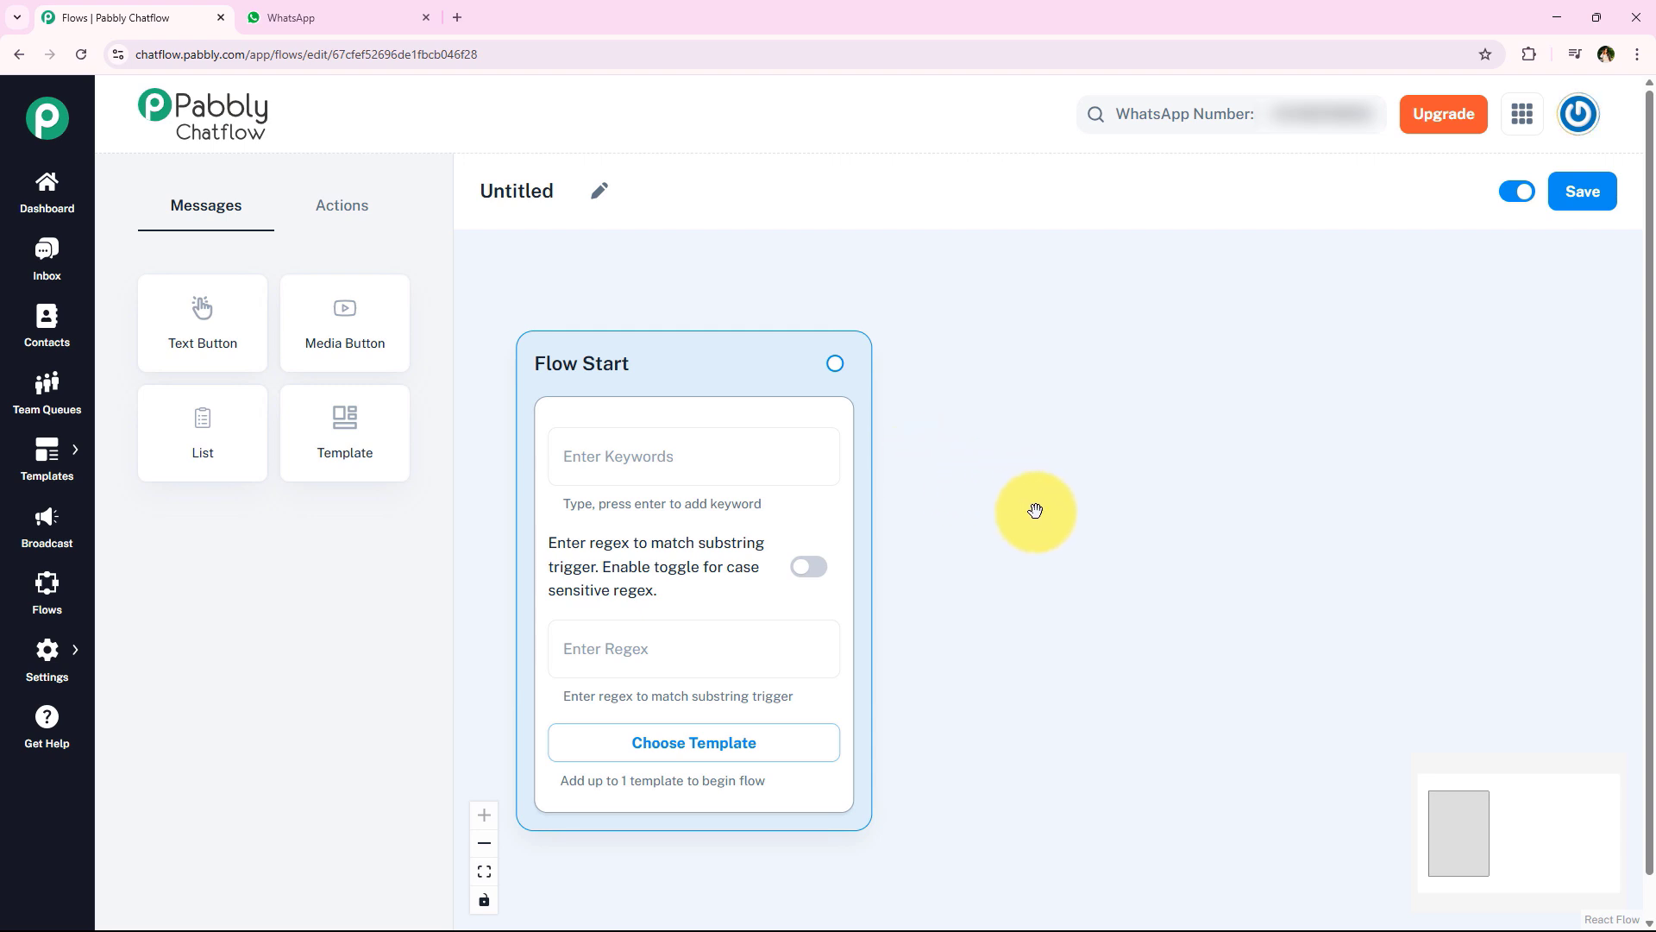
Add the trigger keywords Hello, Hey and Hi to the Flow Start node
click(742, 464)
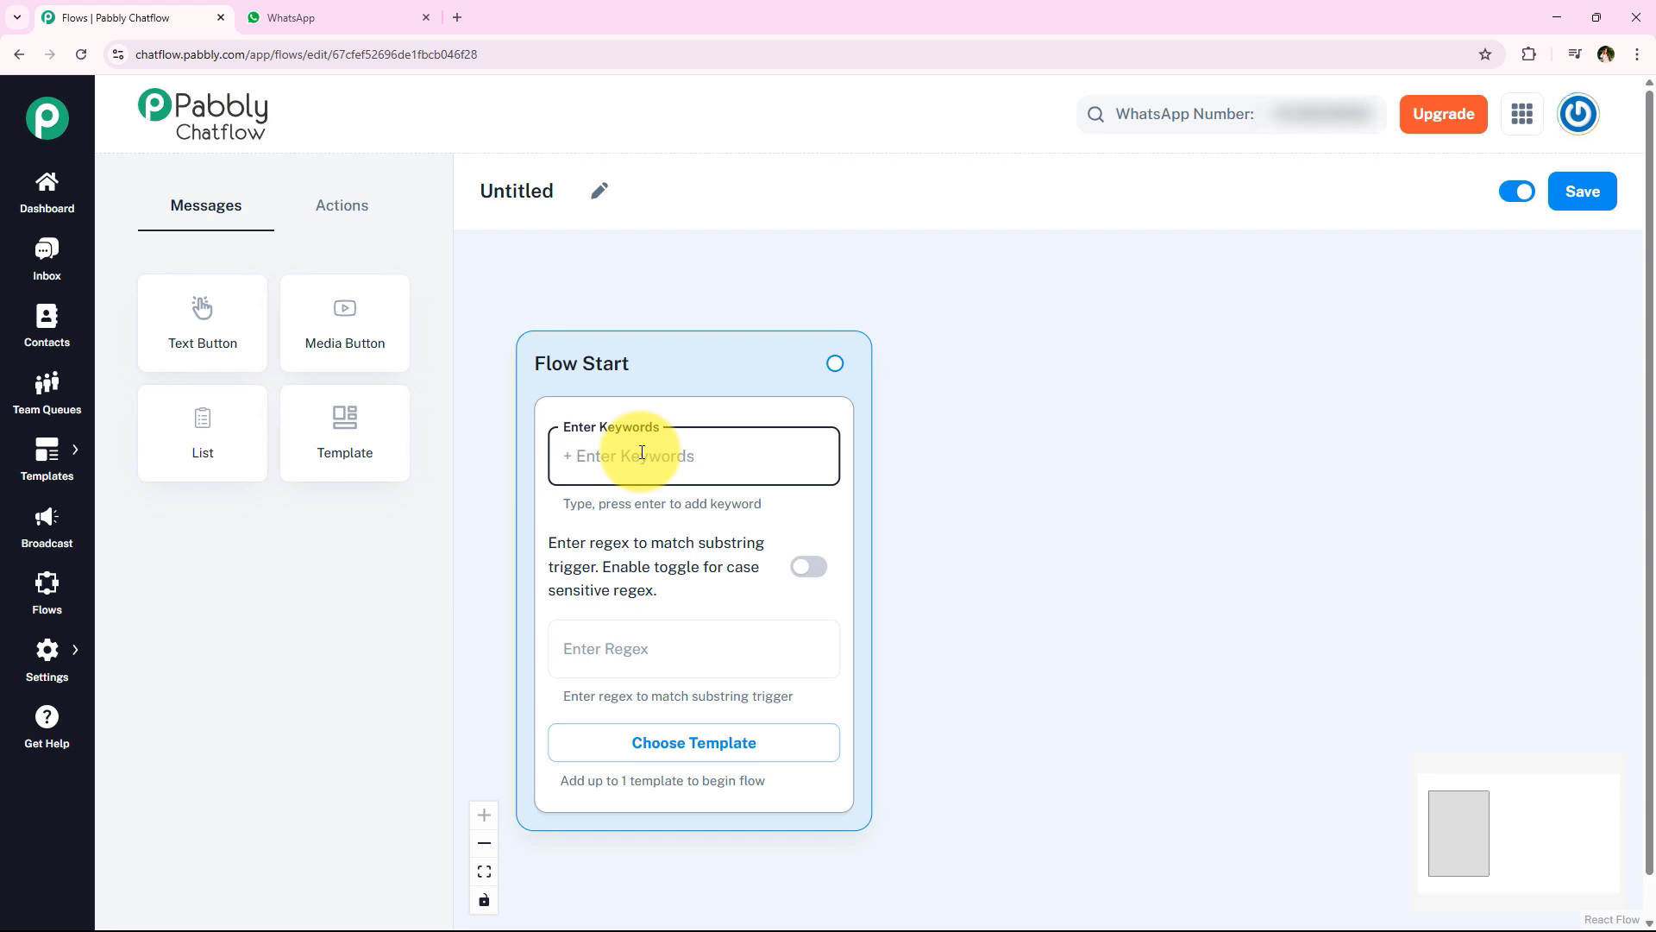
text(Hello)
key(Return)
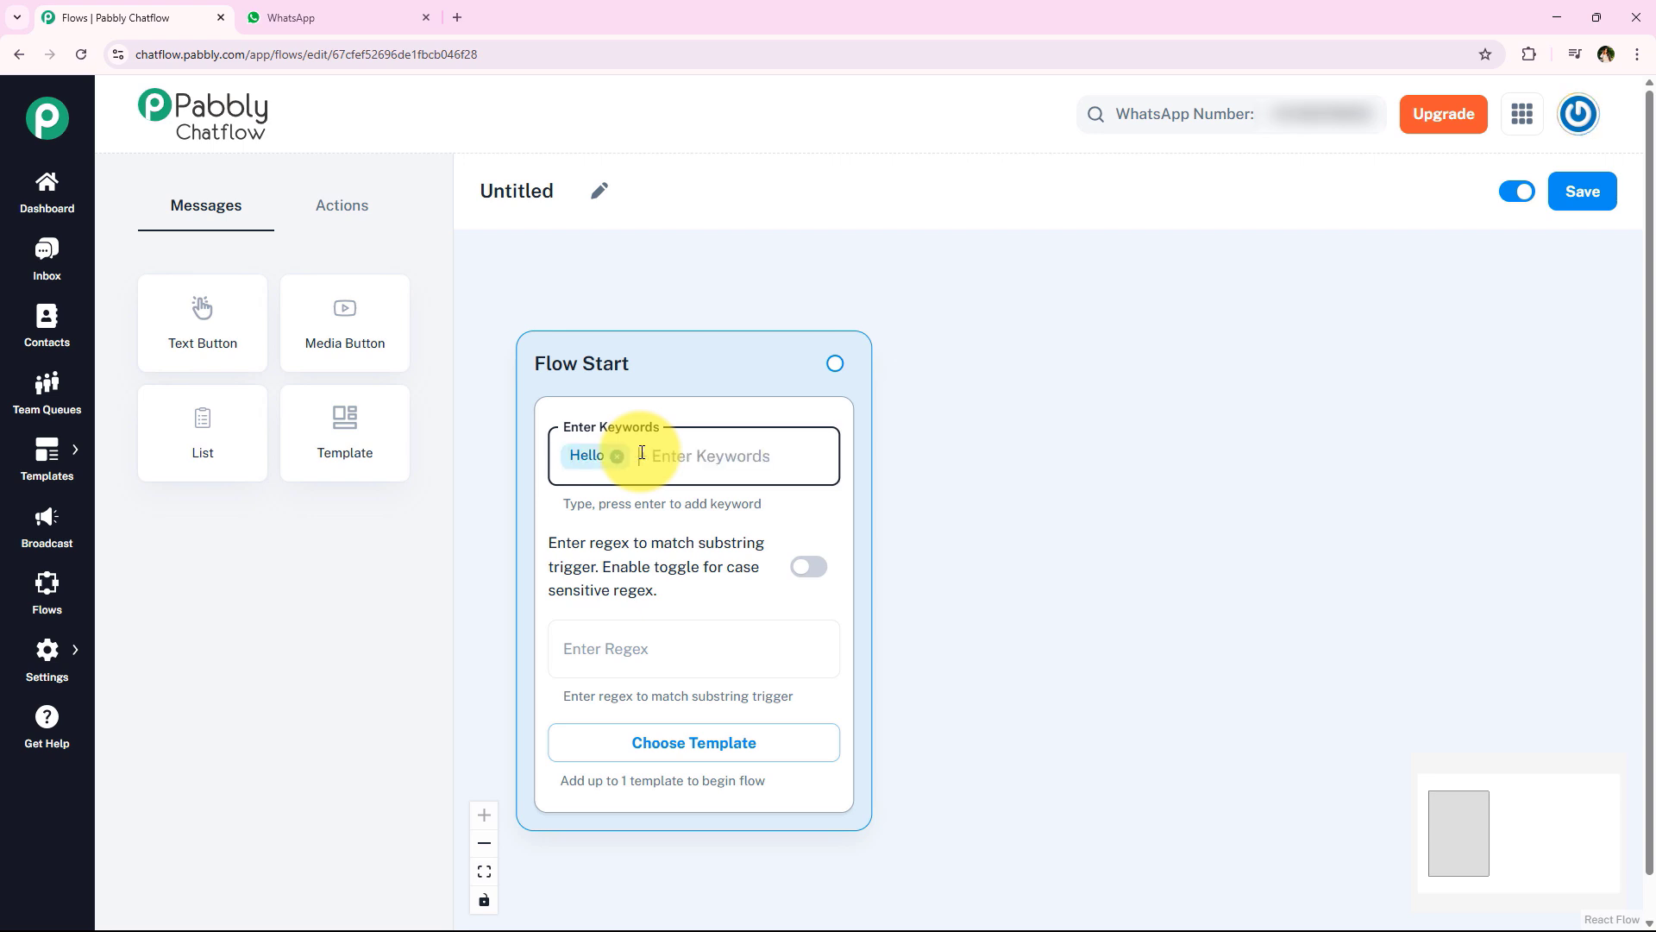
text(Hey)
key(Return)
text(Hi)
key(Return)
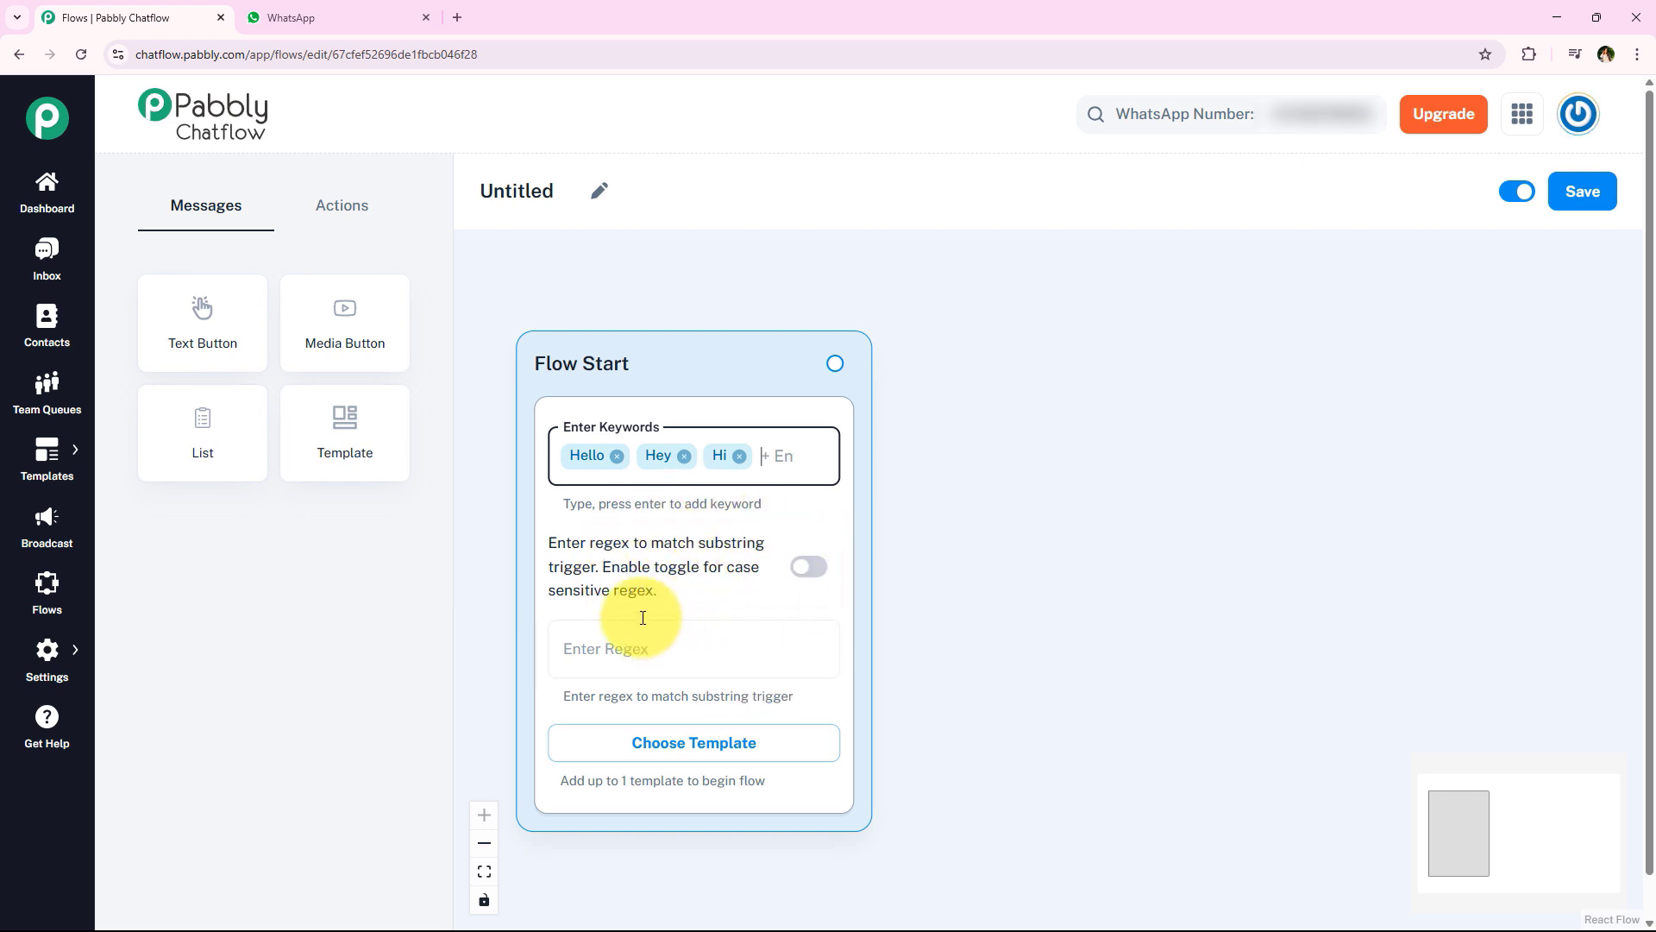
Enable case-sensitive regex in Flow Start and paste the substring pattern covering words such as interested, yoga, treatment, appointment, session and wellness
click(811, 576)
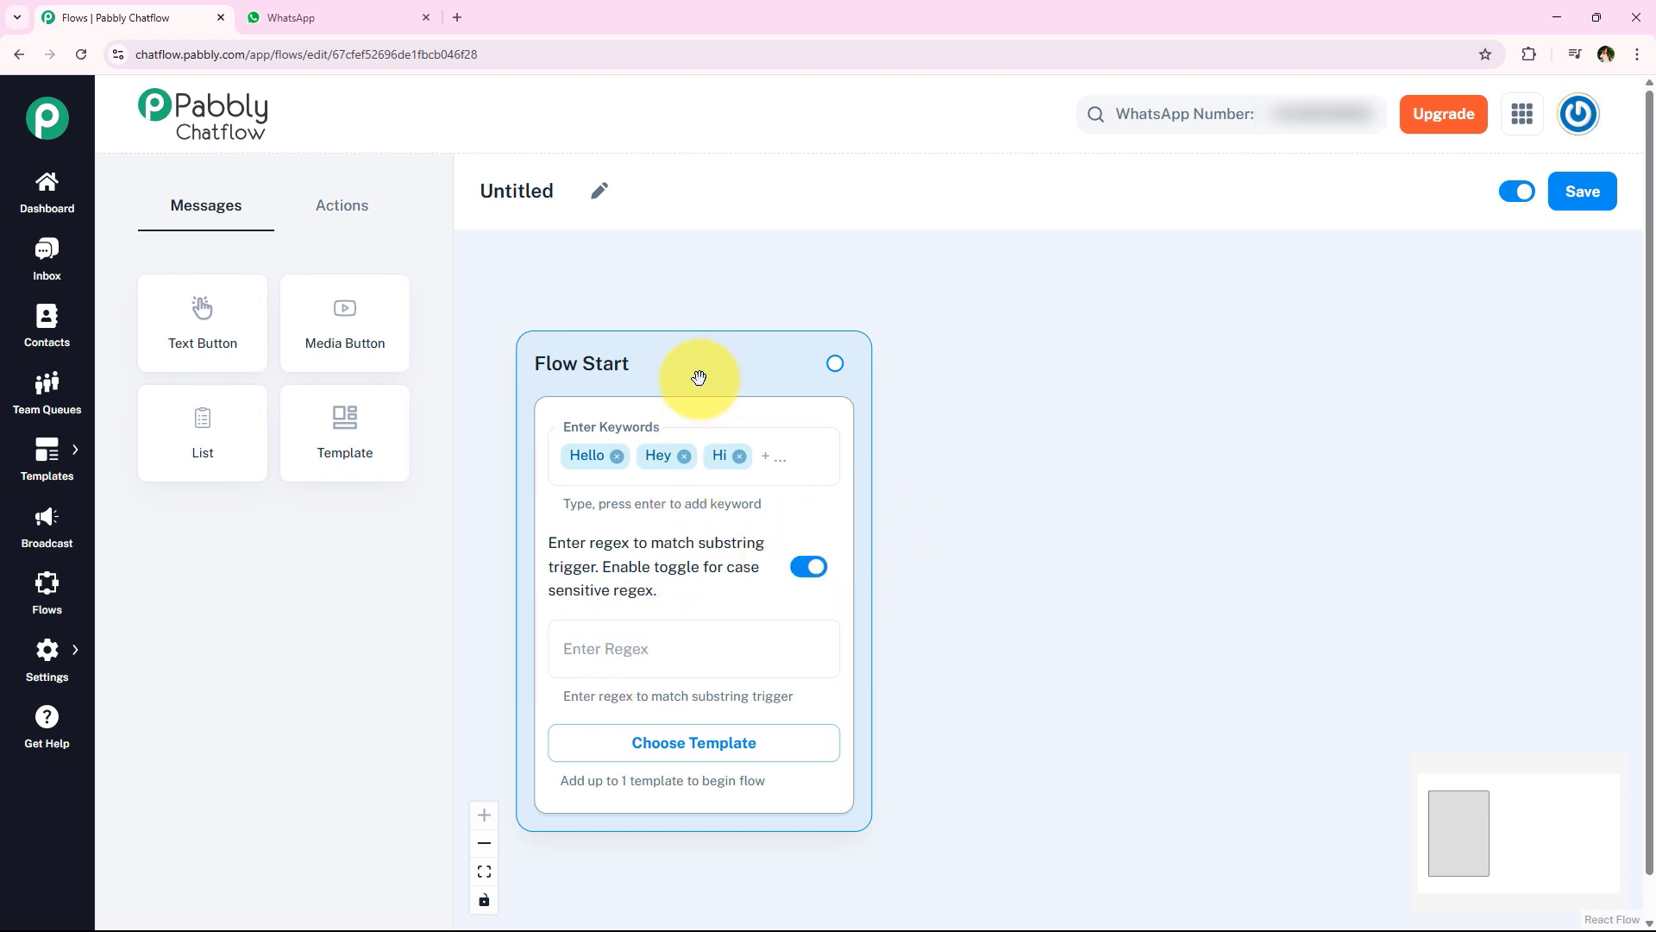
click(695, 621)
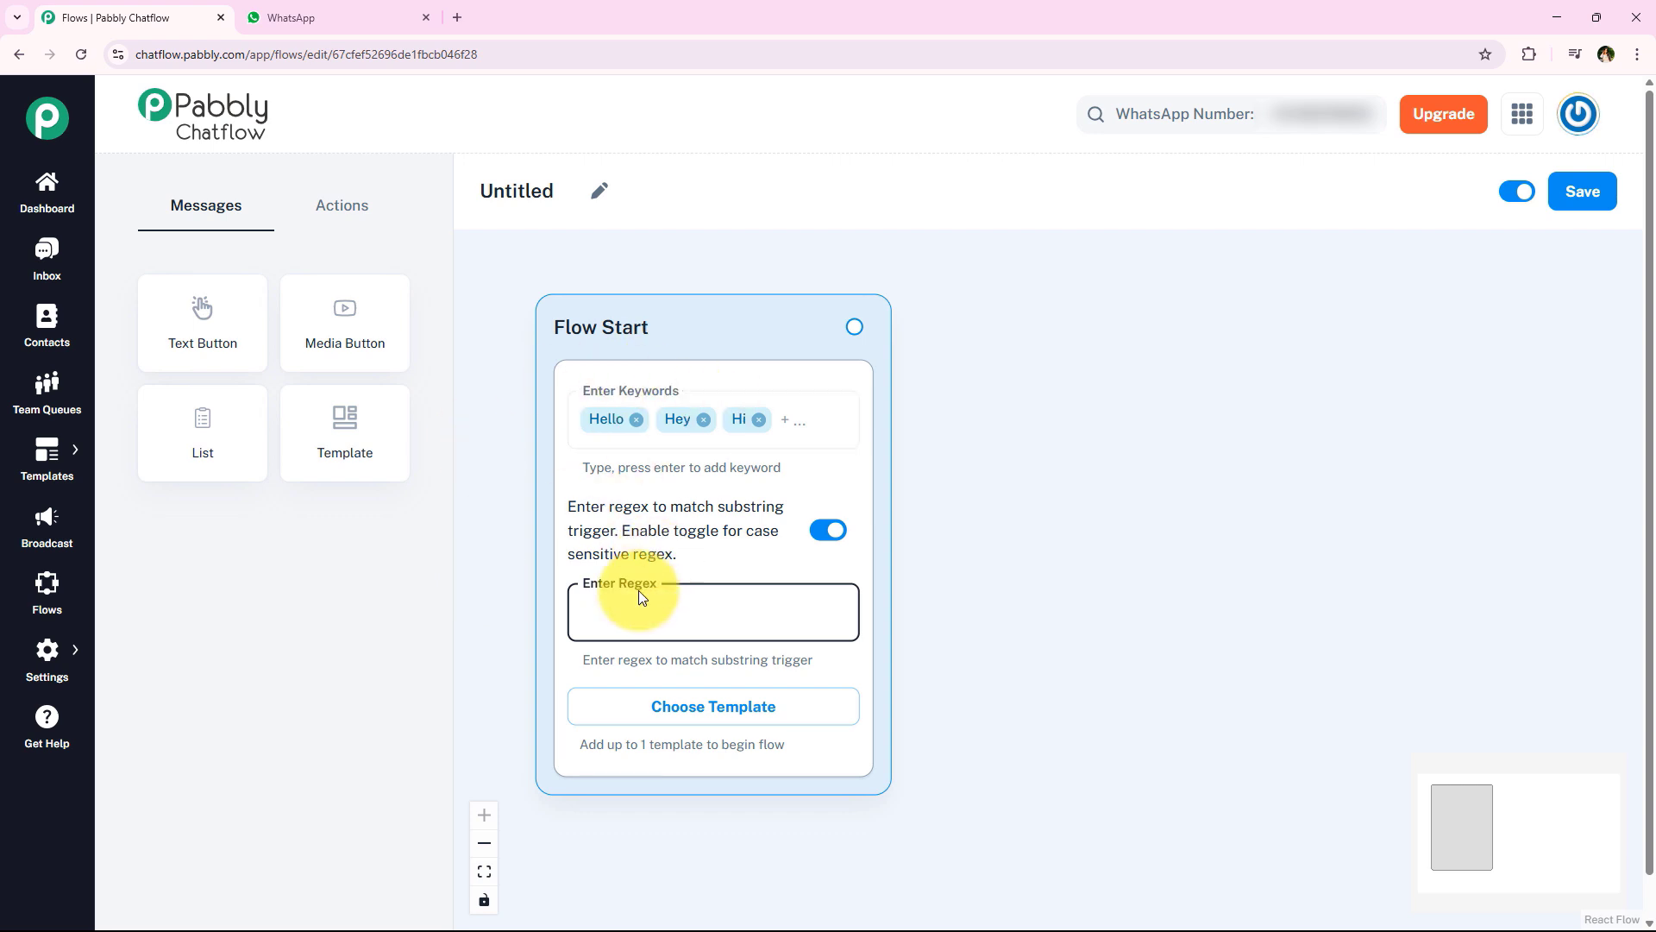
click(750, 623)
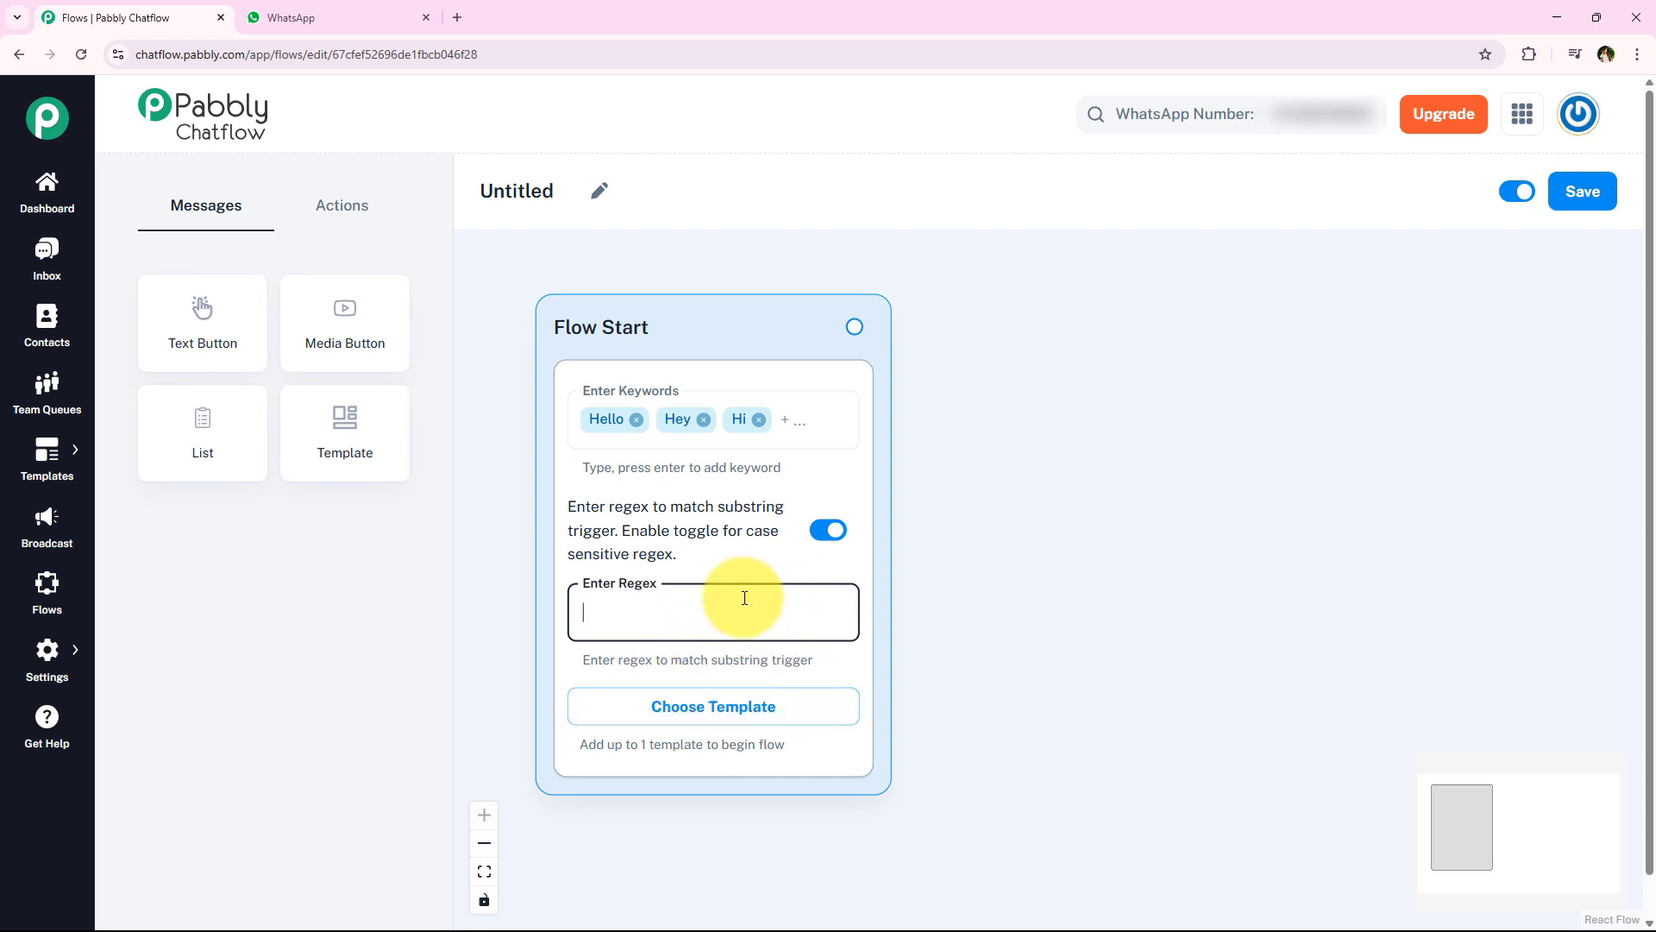
key(ctrl+v)
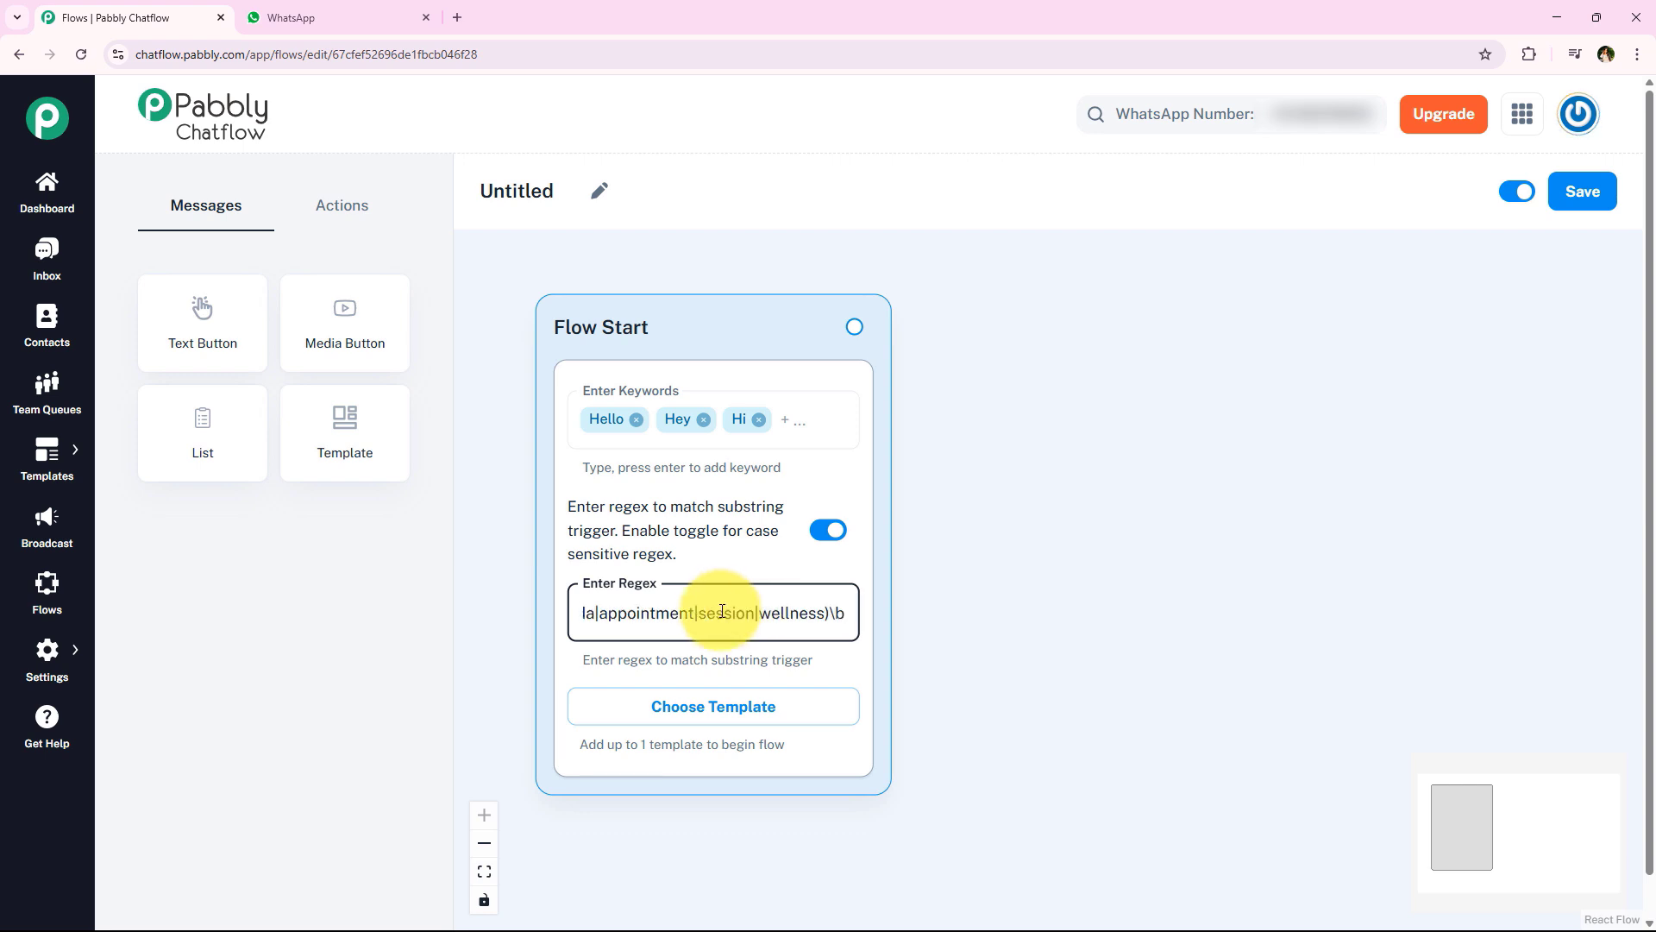
Review the pasted regex in the Flow Start node from its end back to its beginning
key(Left)
key(Left)
key(Left)
key(Left)
key(Left)
key(Left)
key(Left)
key(Left)
key(Left)
key(Left)
key(Left)
key(Left)
key(Left)
key(Left)
key(Left)
key(Left)
key(Left)
key(Left)
key(Left)
key(Left)
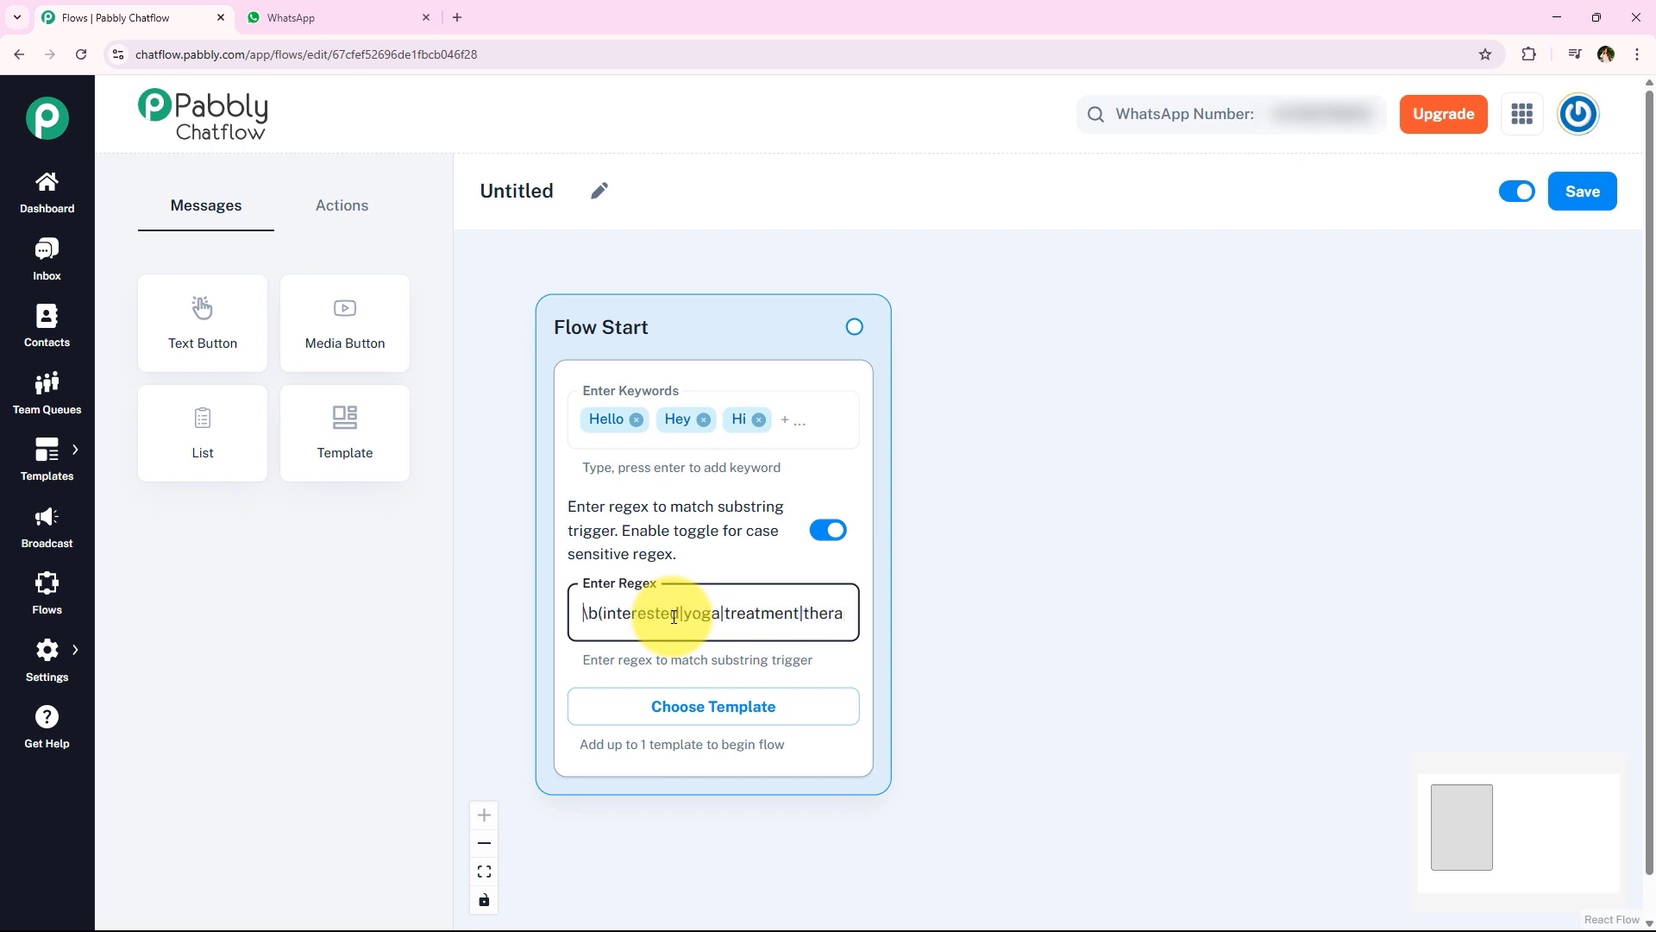
Add the approved flow_test_2 template to Flow Start and try out a connection from its Sales button
scroll(998, 395, down, 2)
scroll(1135, 480, up, 1)
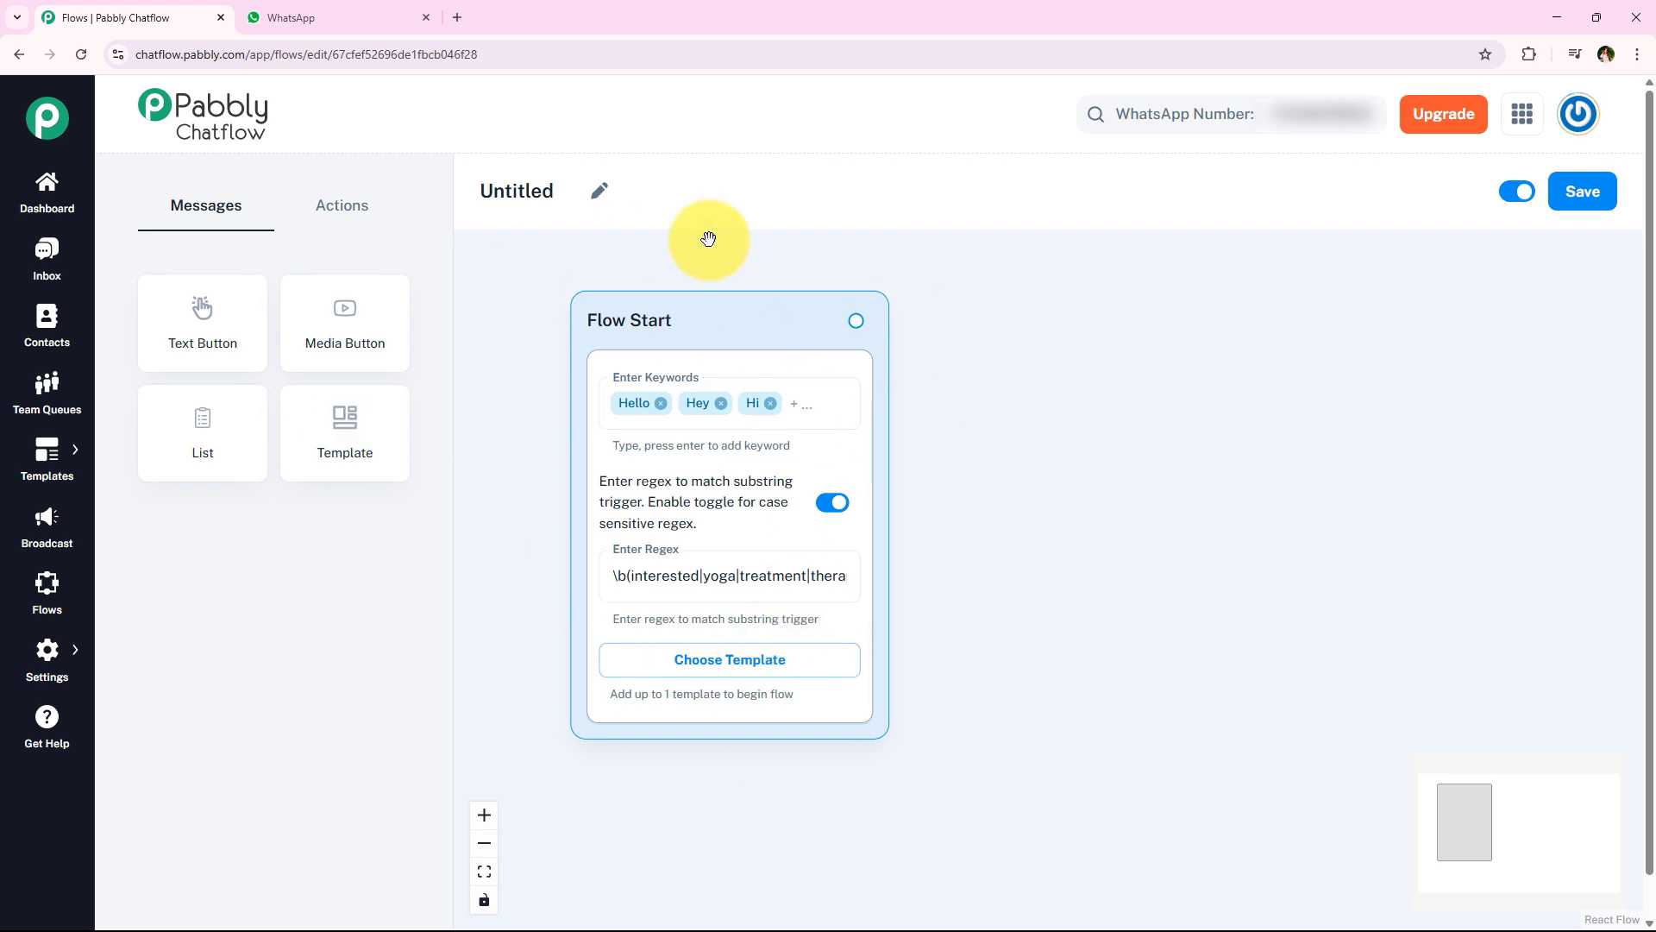
scroll(581, 702, down, 1)
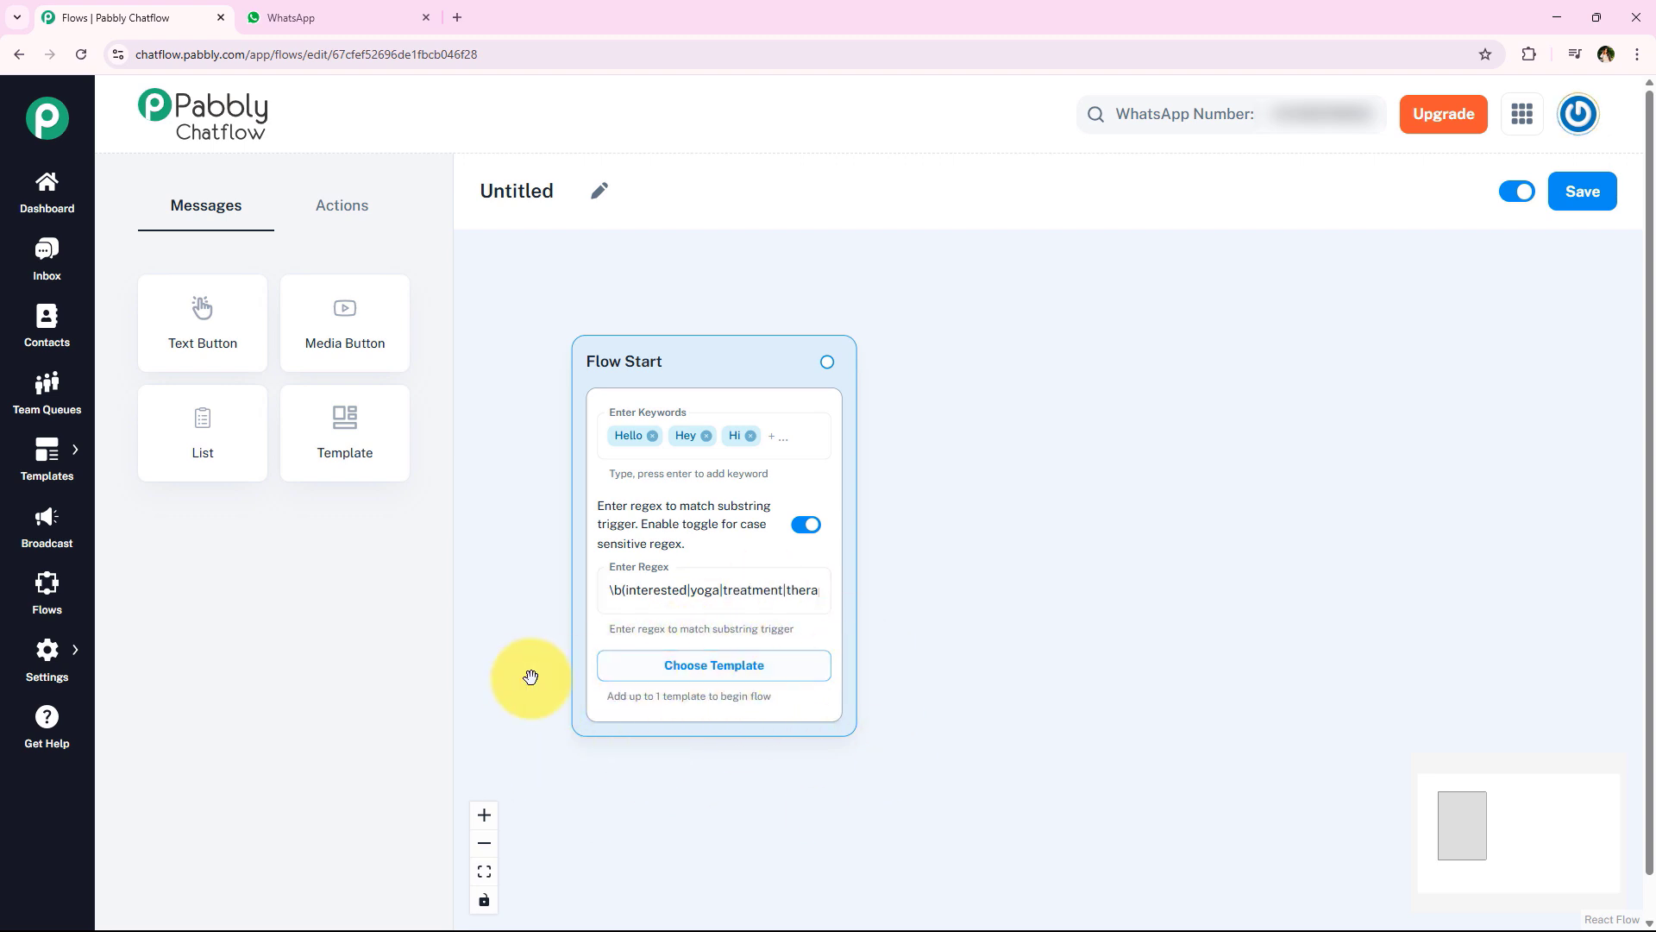
click(728, 681)
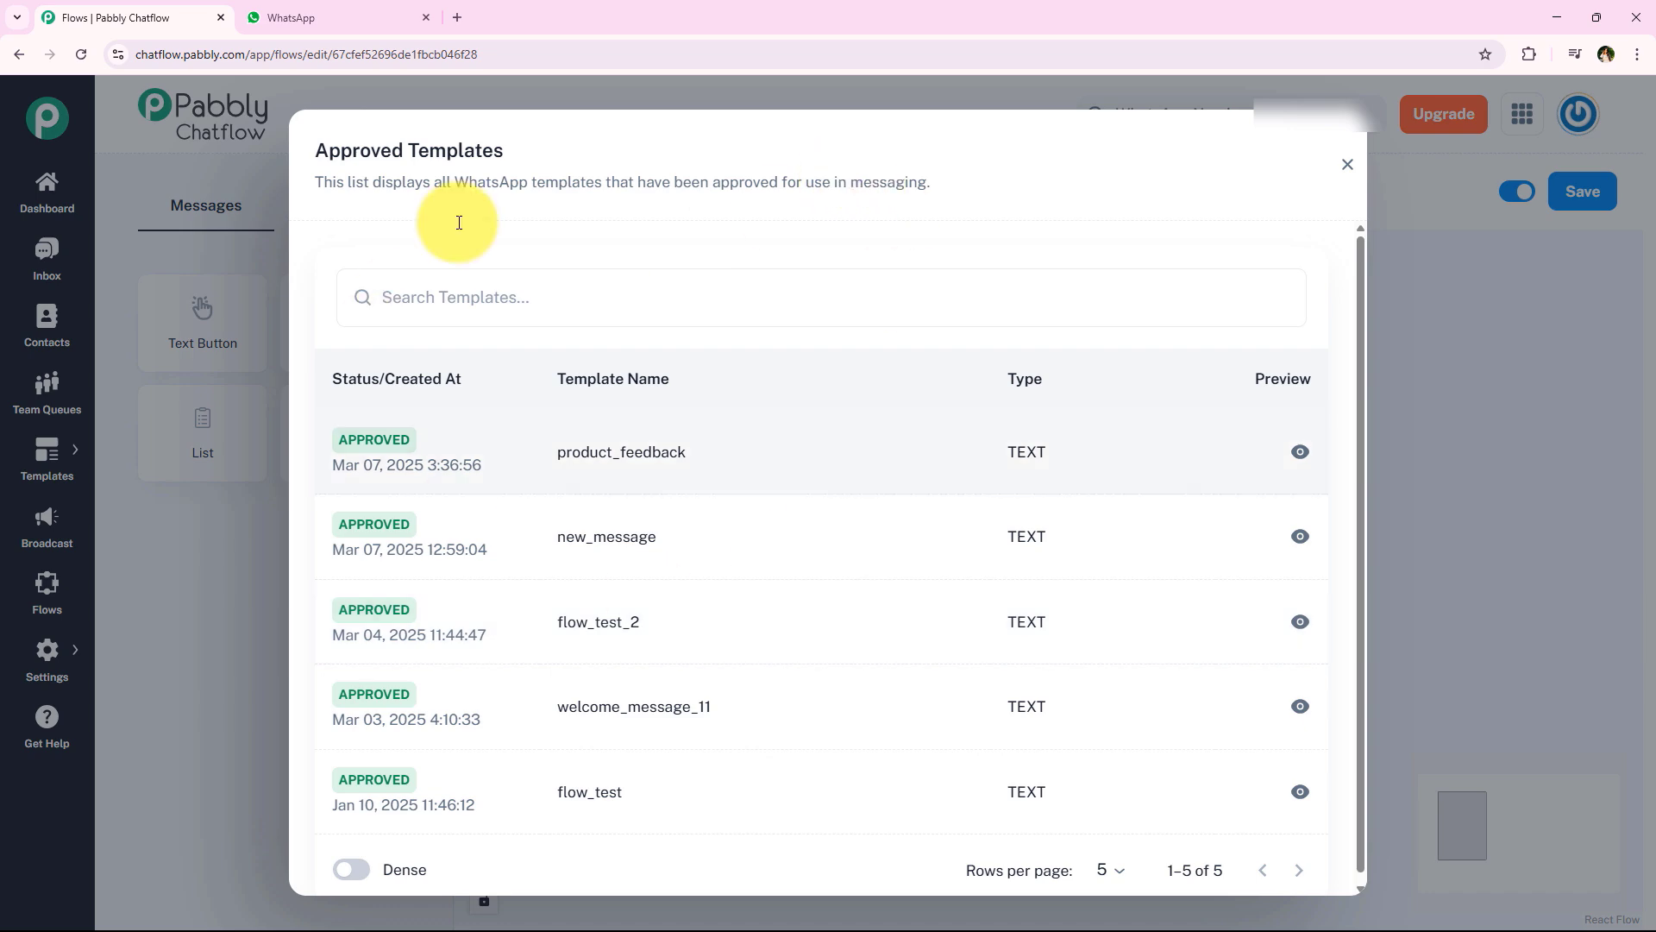
click(764, 652)
scroll(948, 668, down, 2)
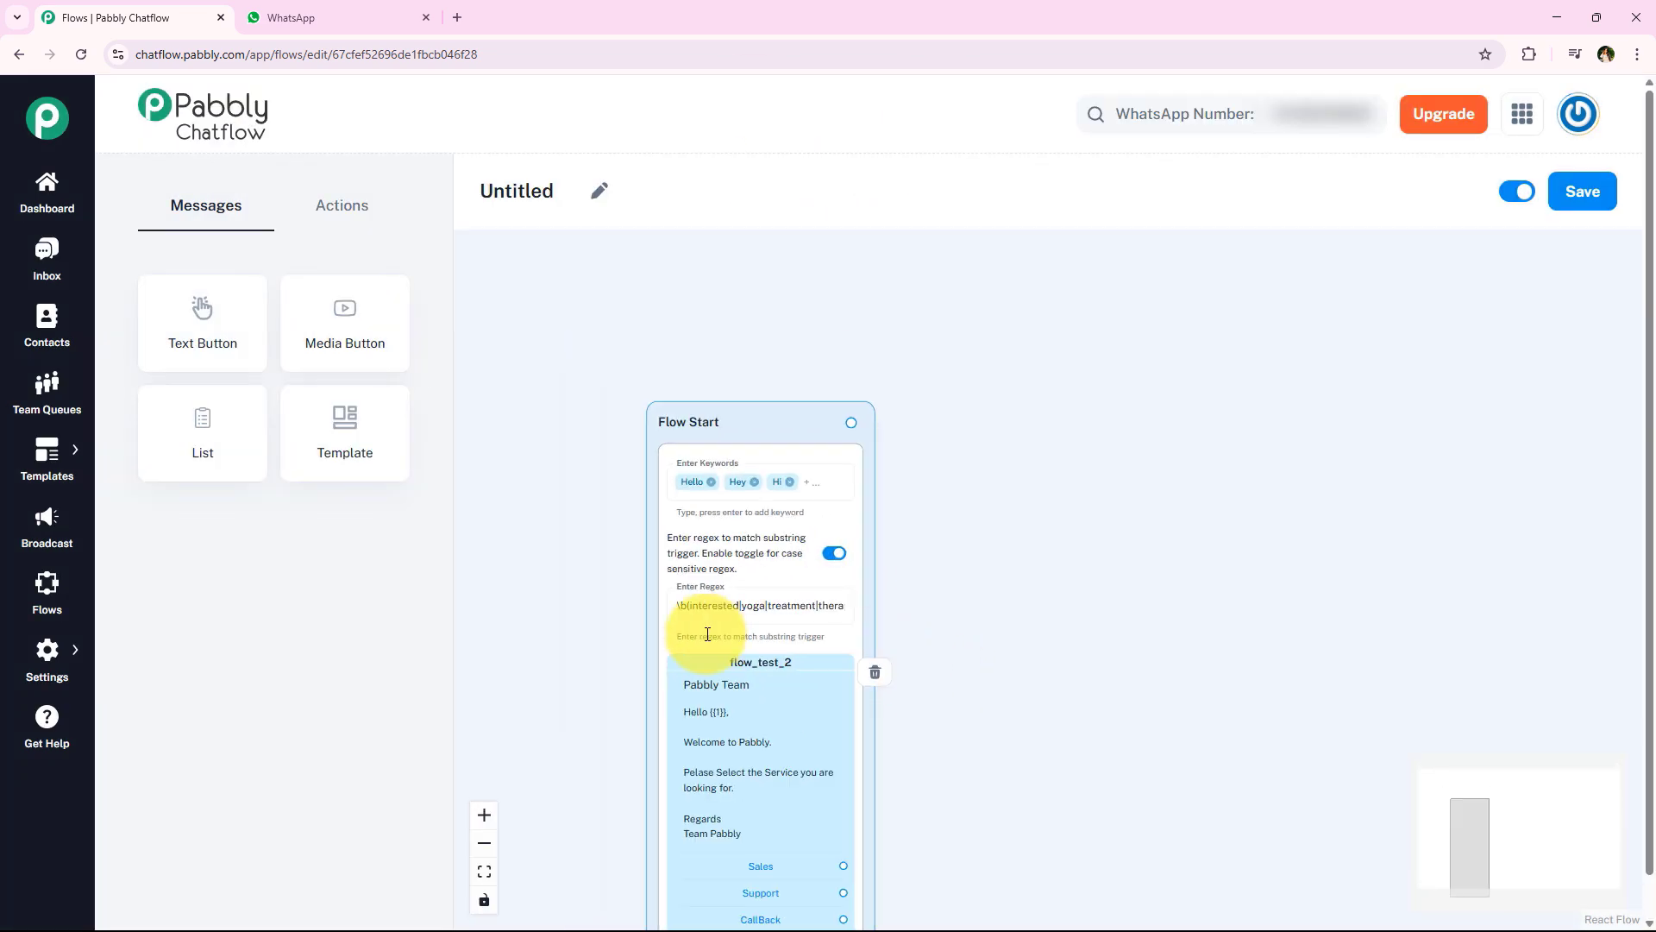
scroll(1059, 659, up, 3)
drag(1004, 682, 1036, 420)
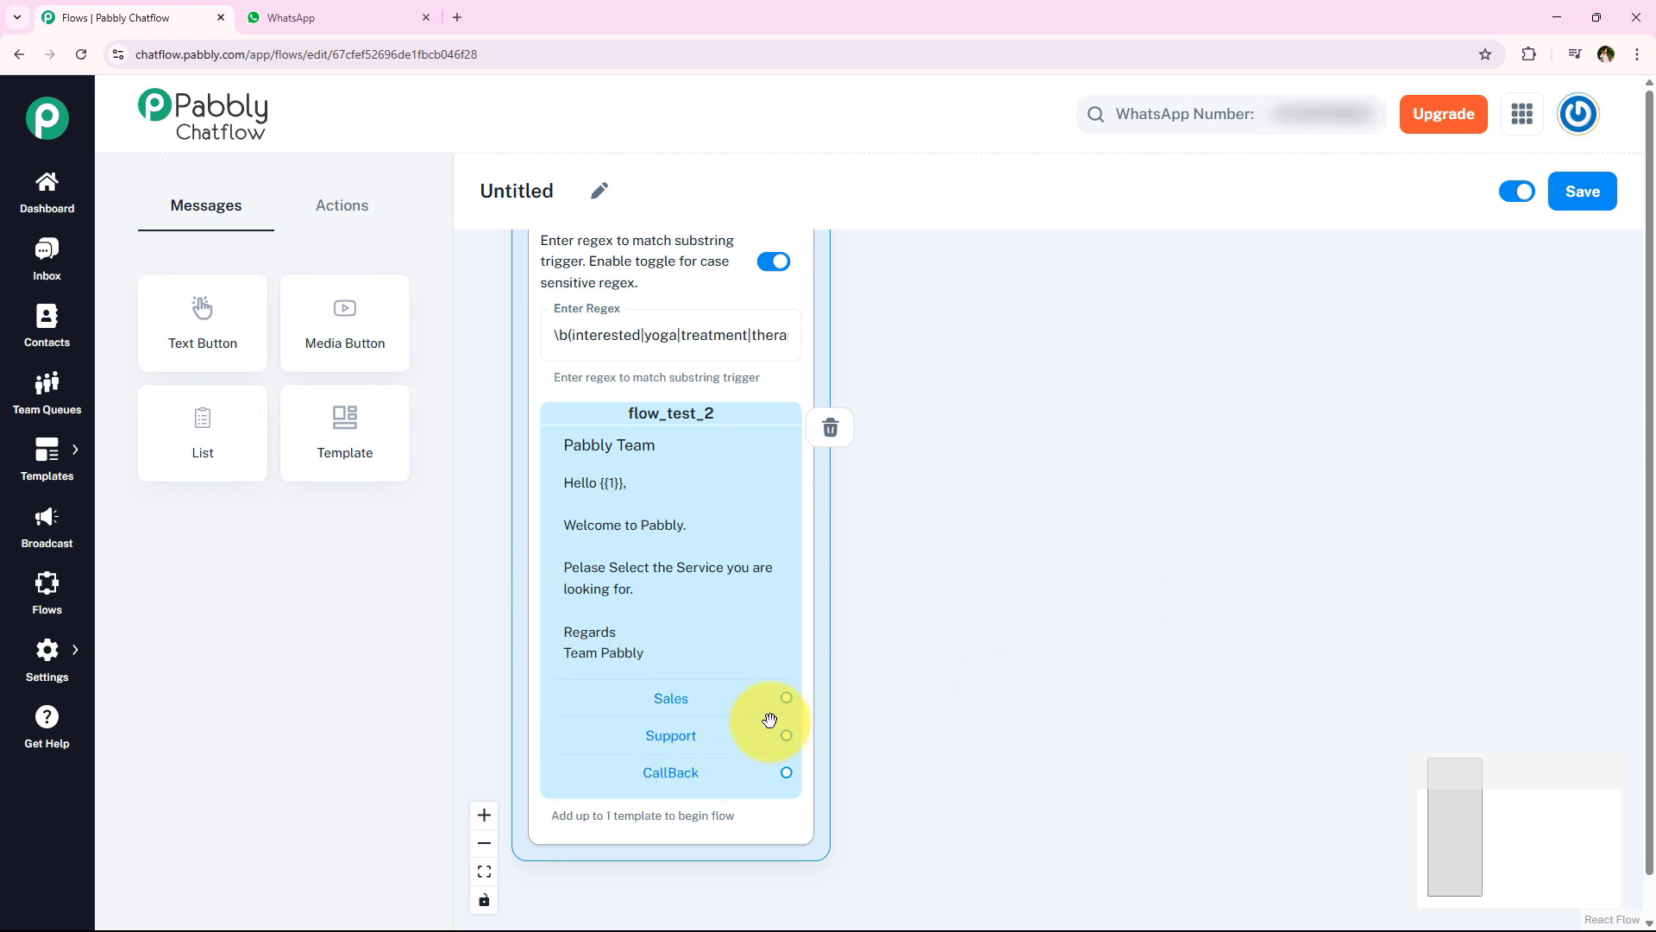
drag(790, 697, 1017, 552)
click(947, 791)
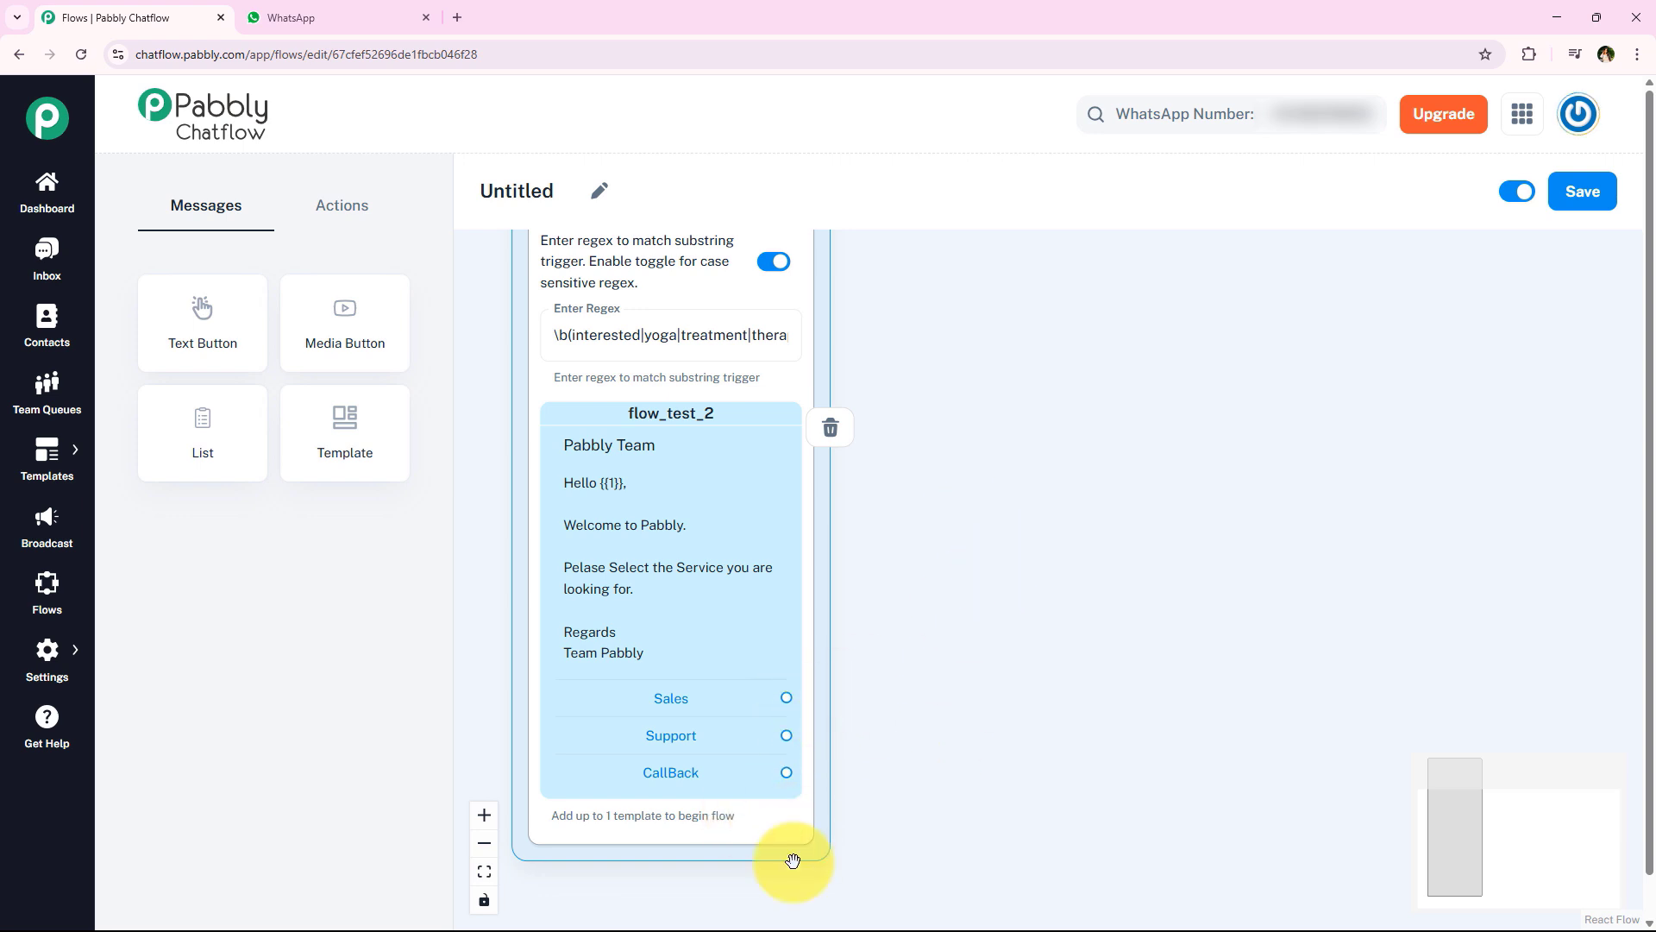
Remove the flow_test_2 template from Flow Start and check the approved templates list without choosing one
click(834, 450)
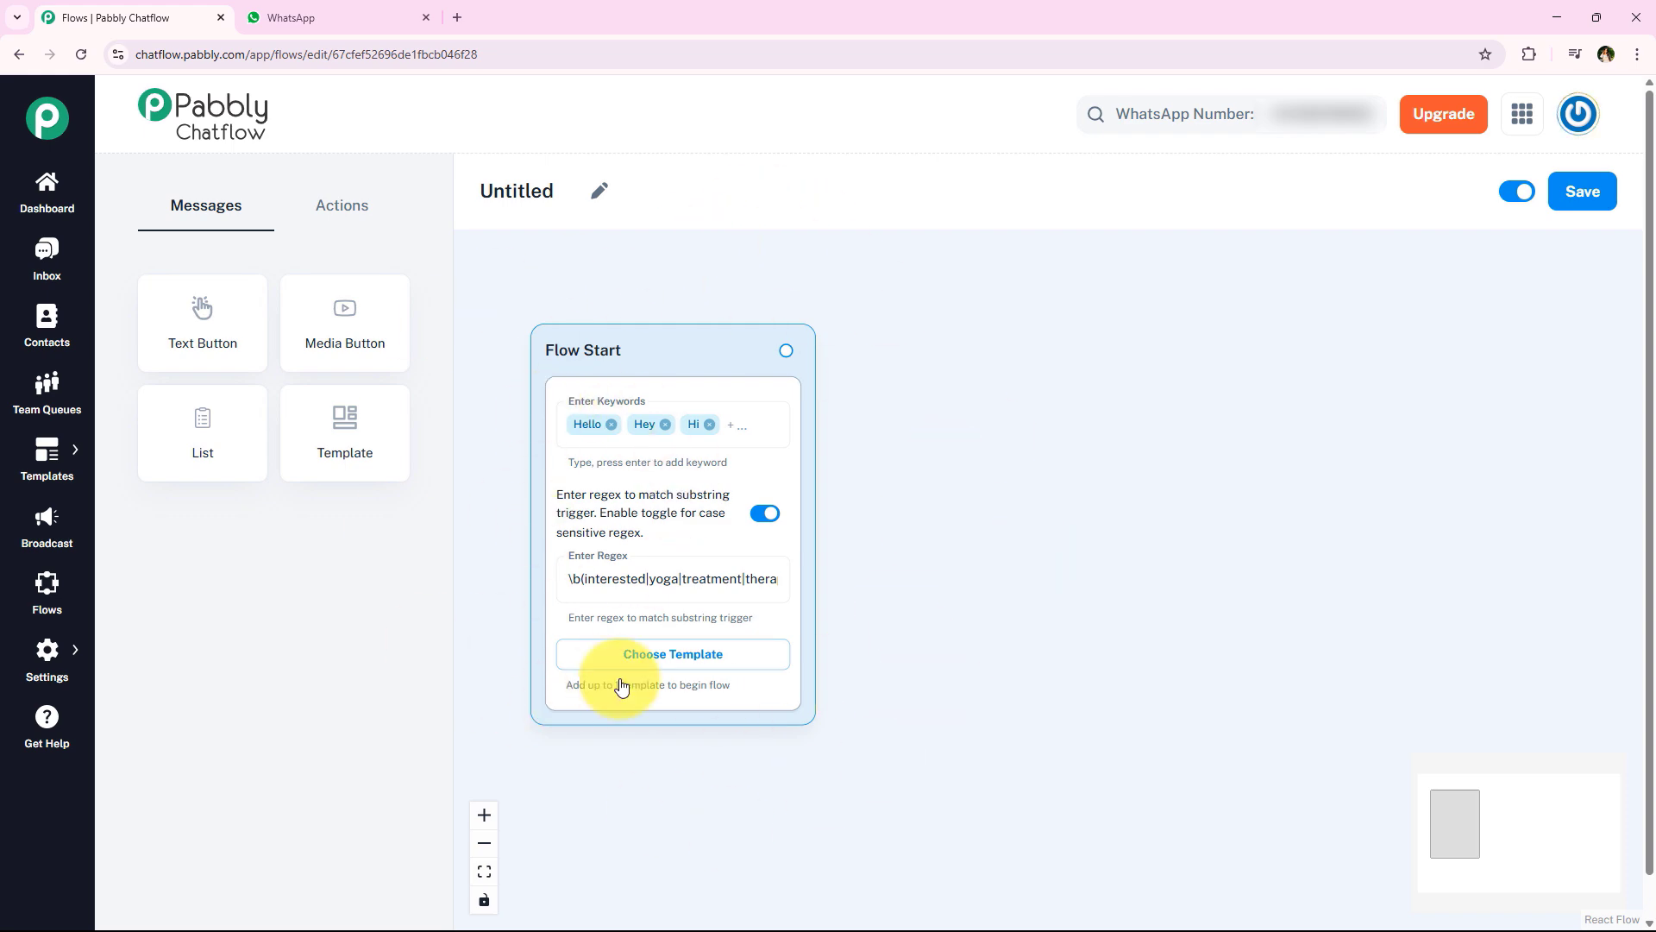
click(681, 669)
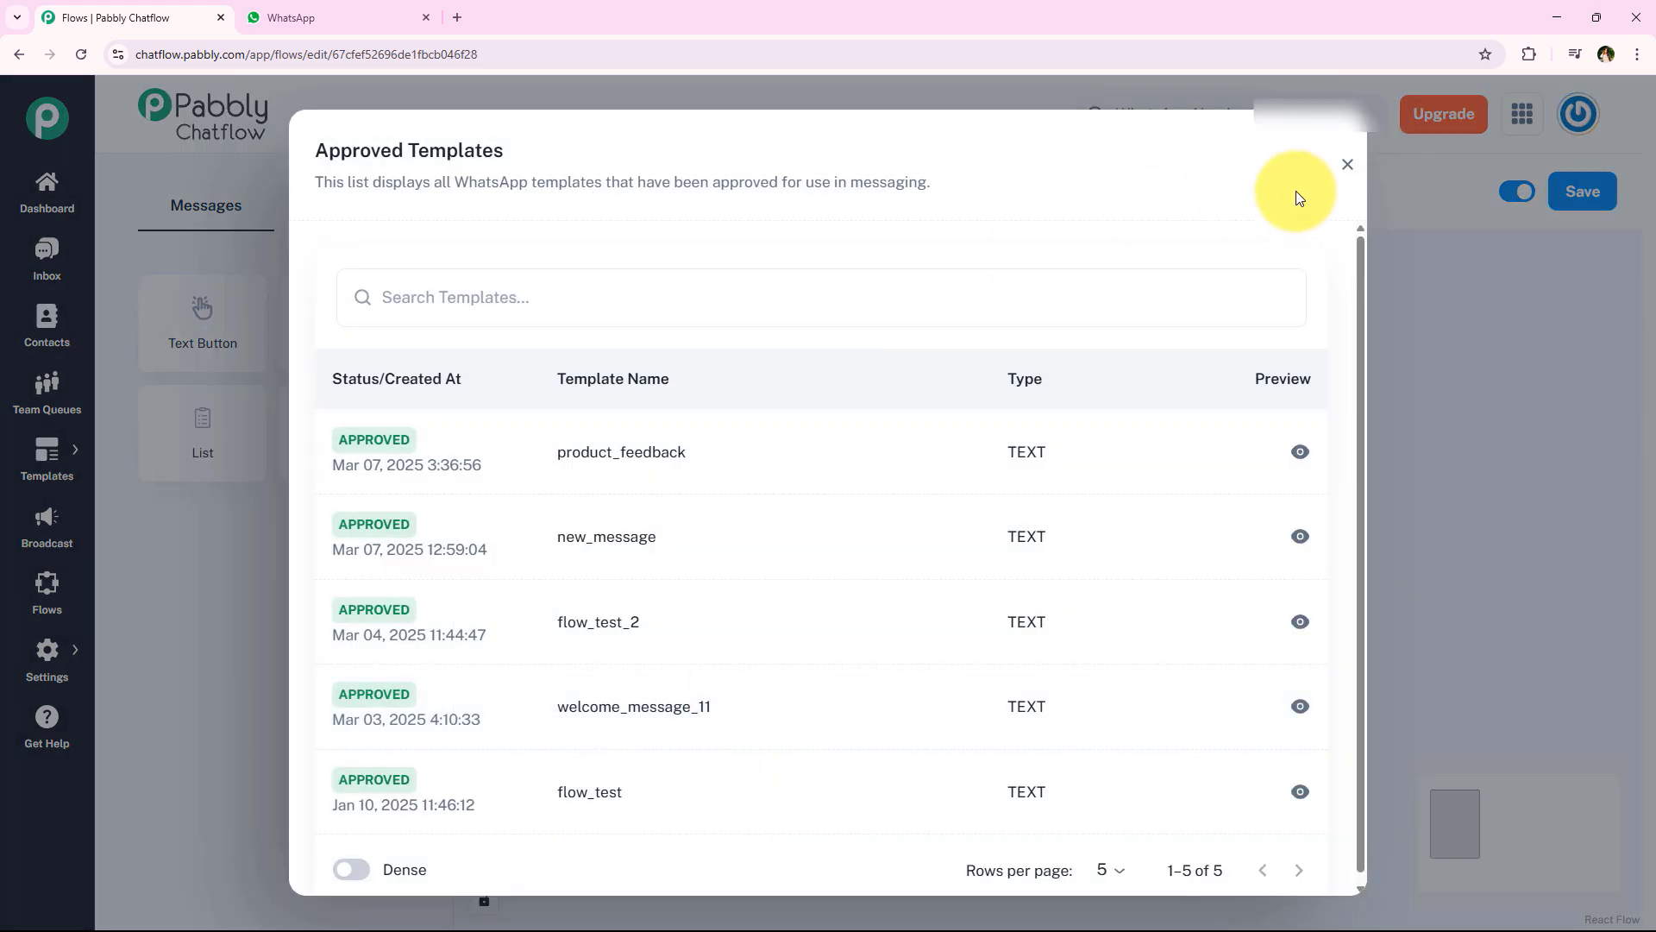
click(1346, 164)
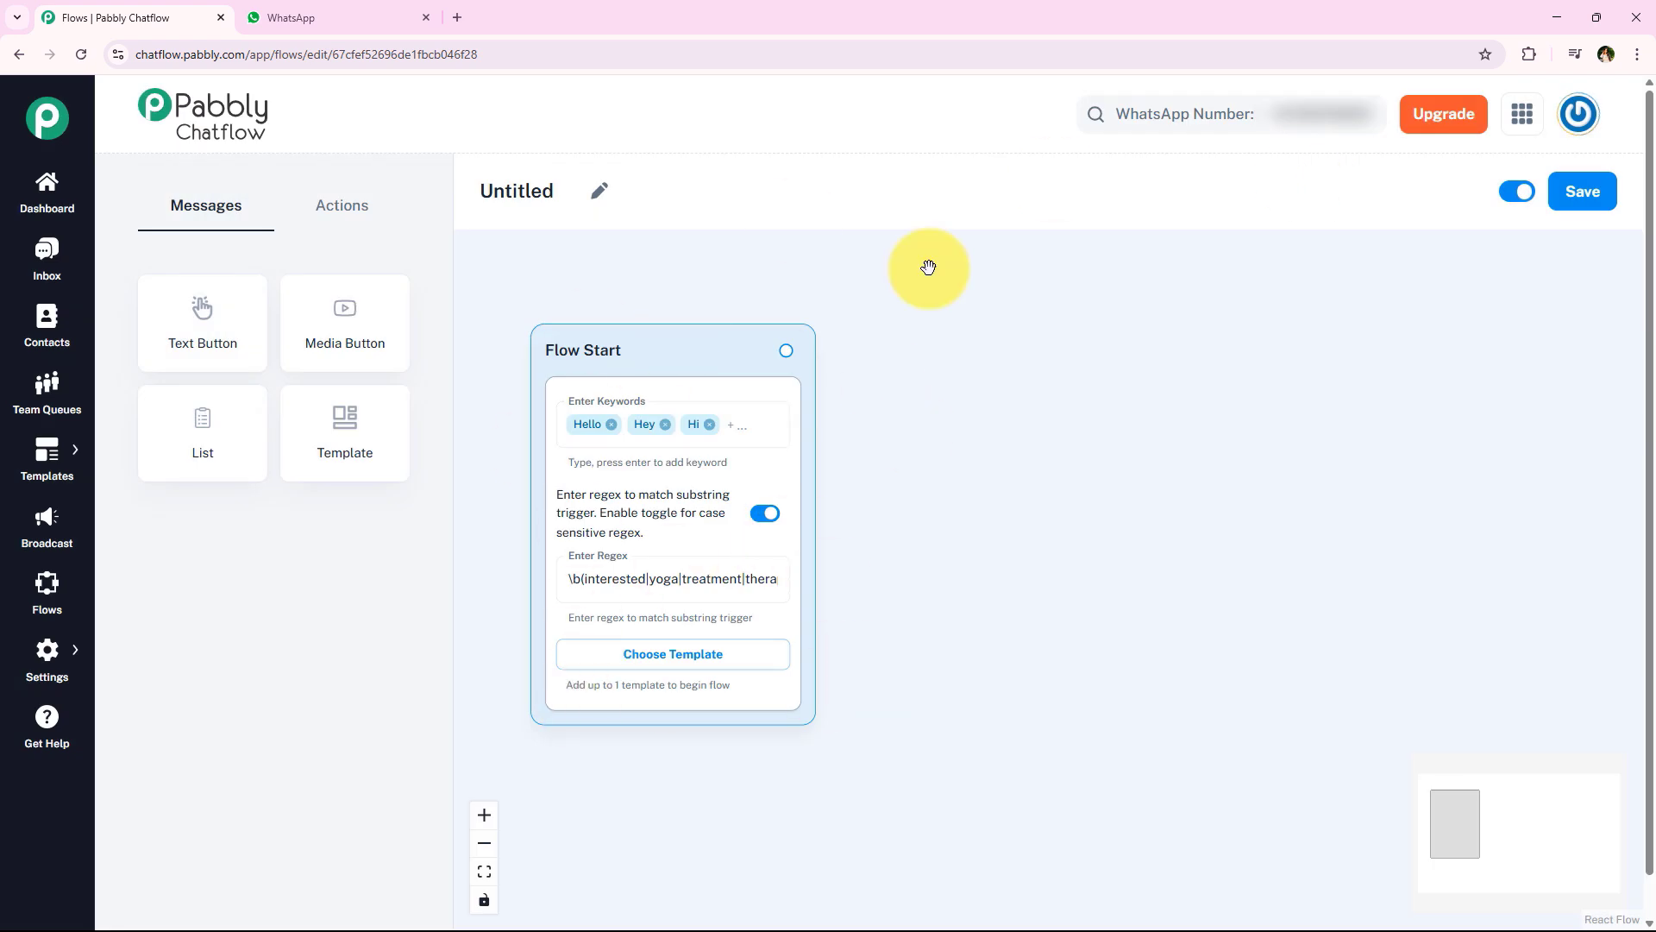
Add an Ask Question action node beside Flow Start and connect the Flow Start output to it
scroll(959, 443, up, 1)
scroll(963, 442, down, 2)
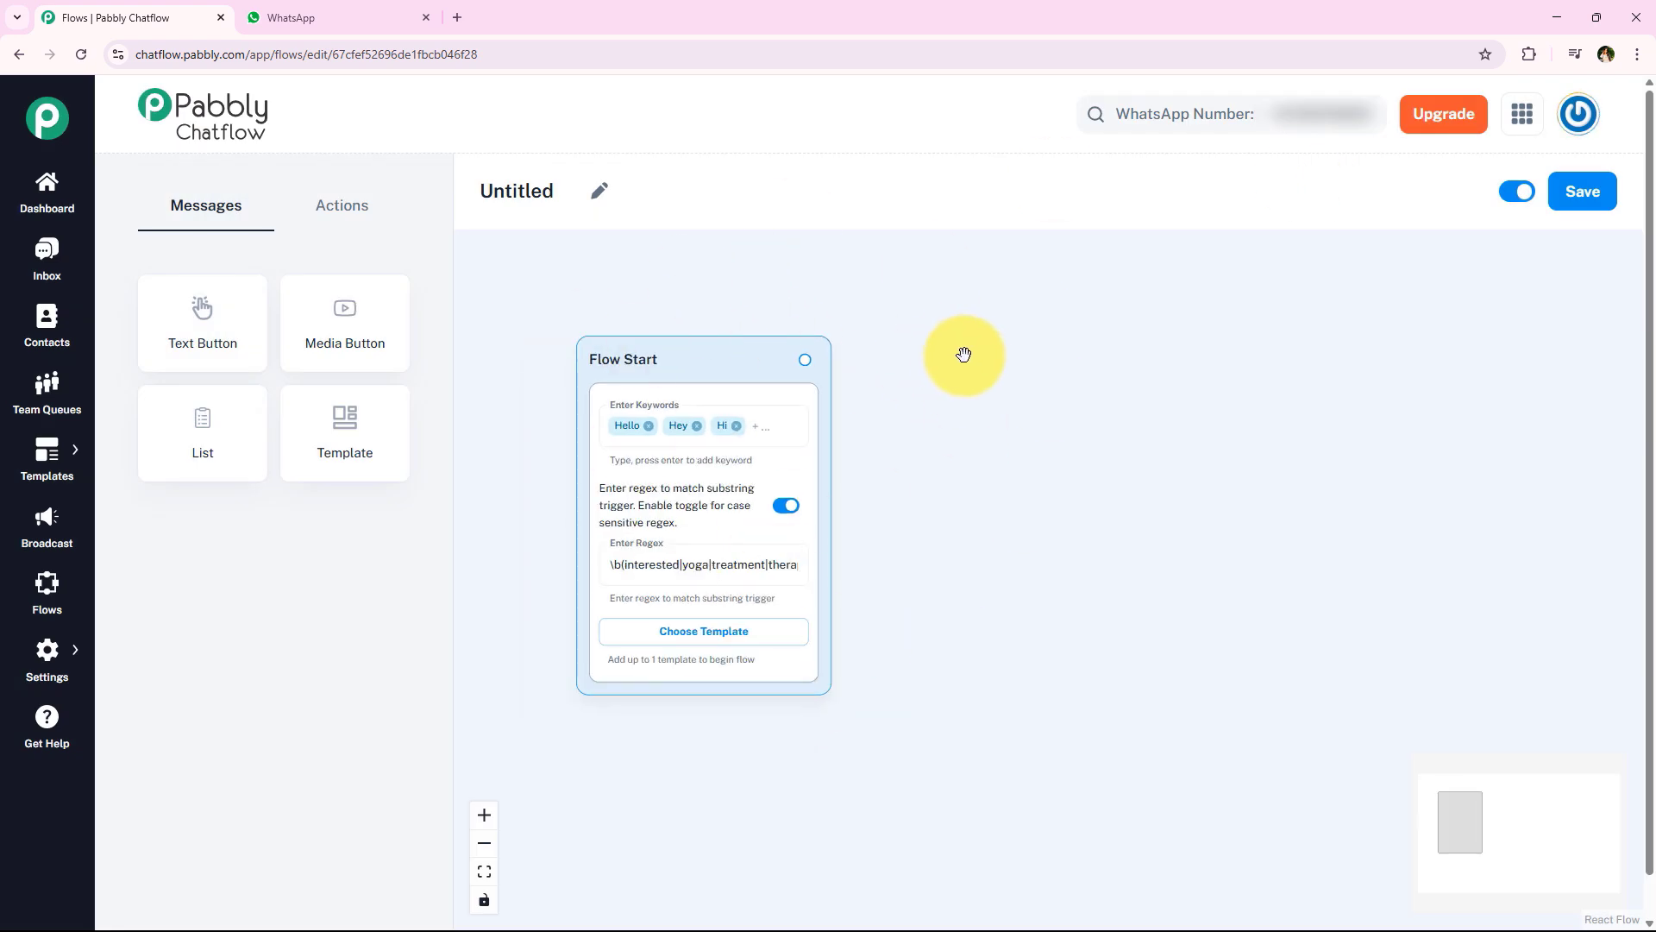
drag(940, 370, 888, 418)
scroll(911, 581, up, 1)
drag(501, 403, 506, 393)
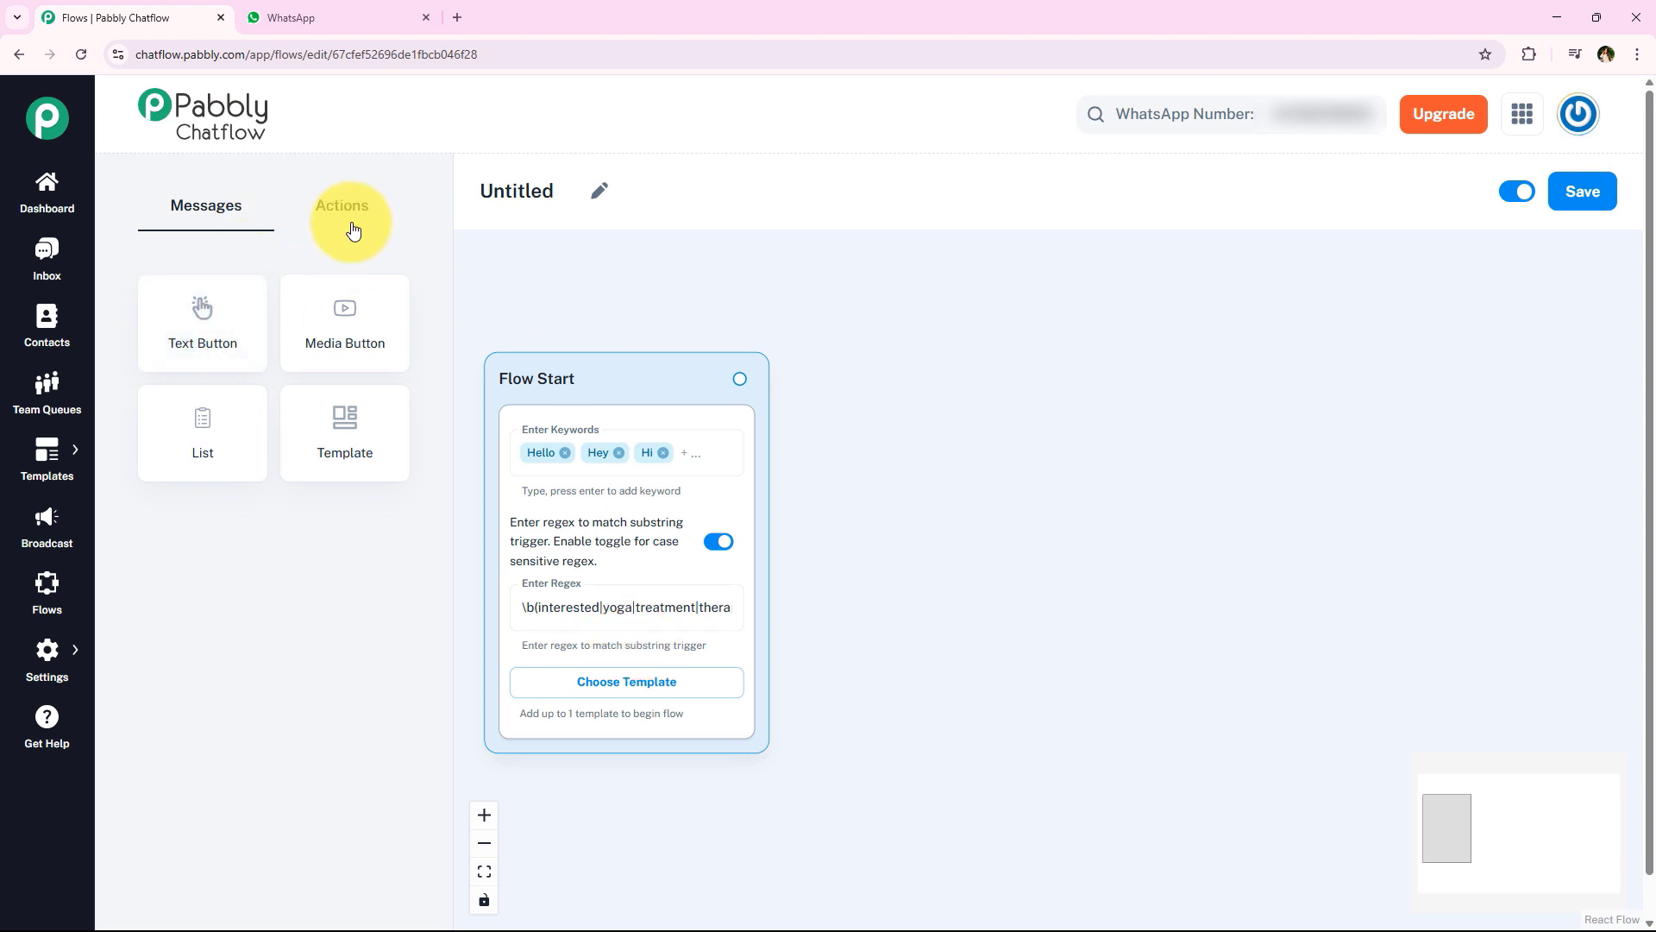
click(369, 201)
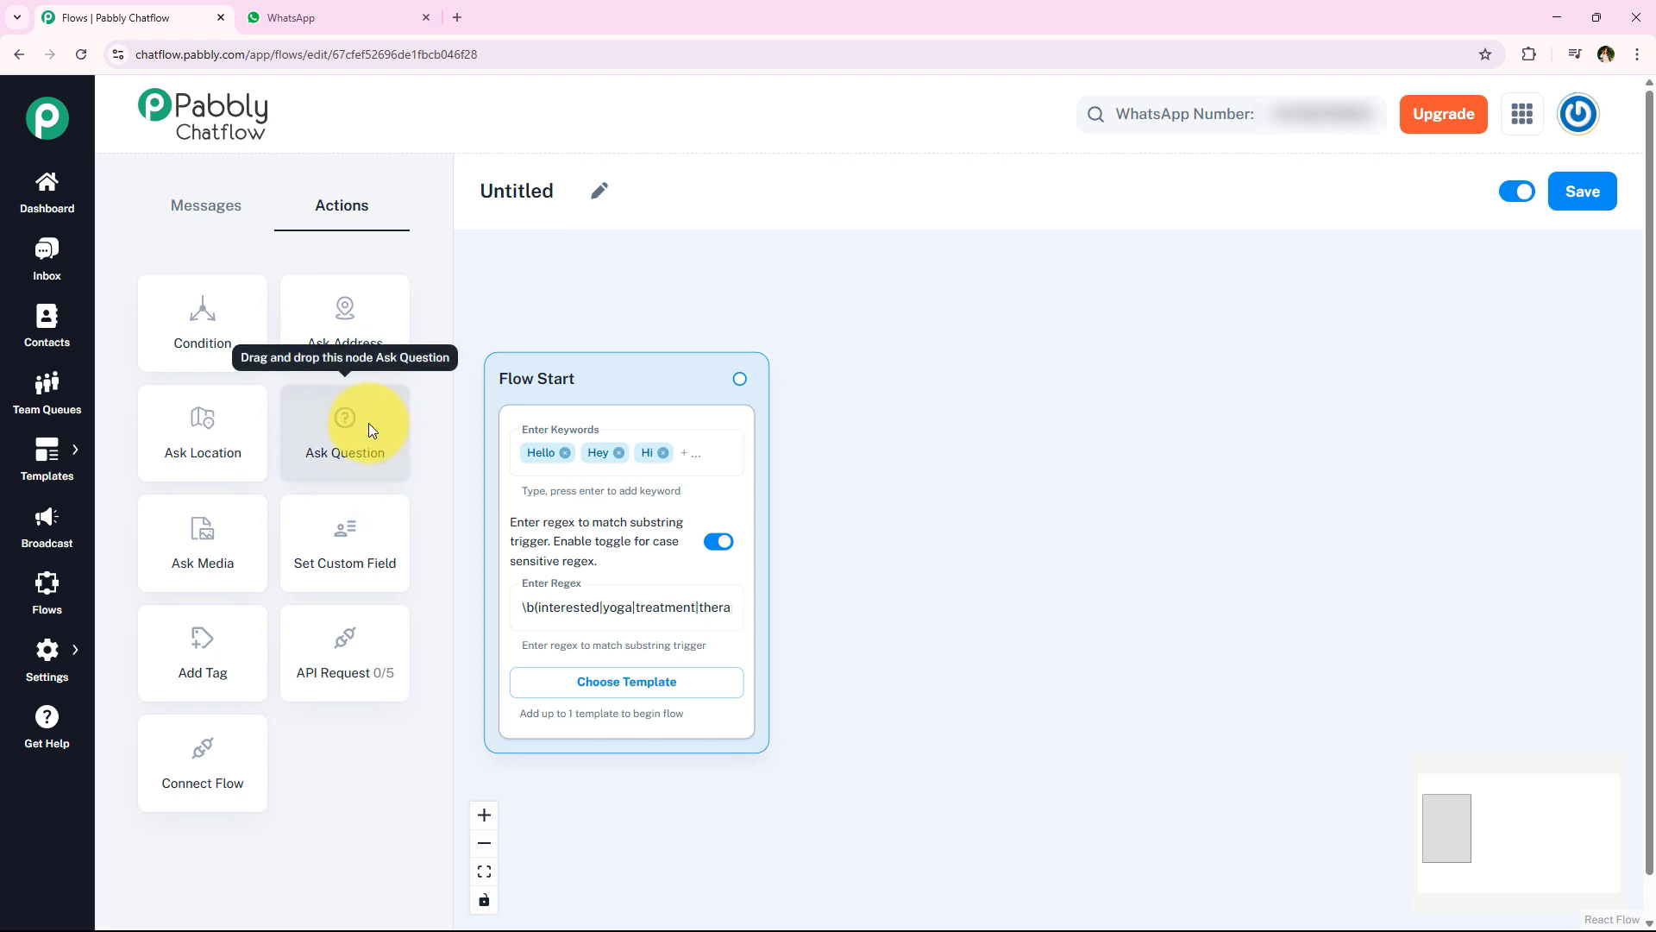
drag(370, 422, 913, 428)
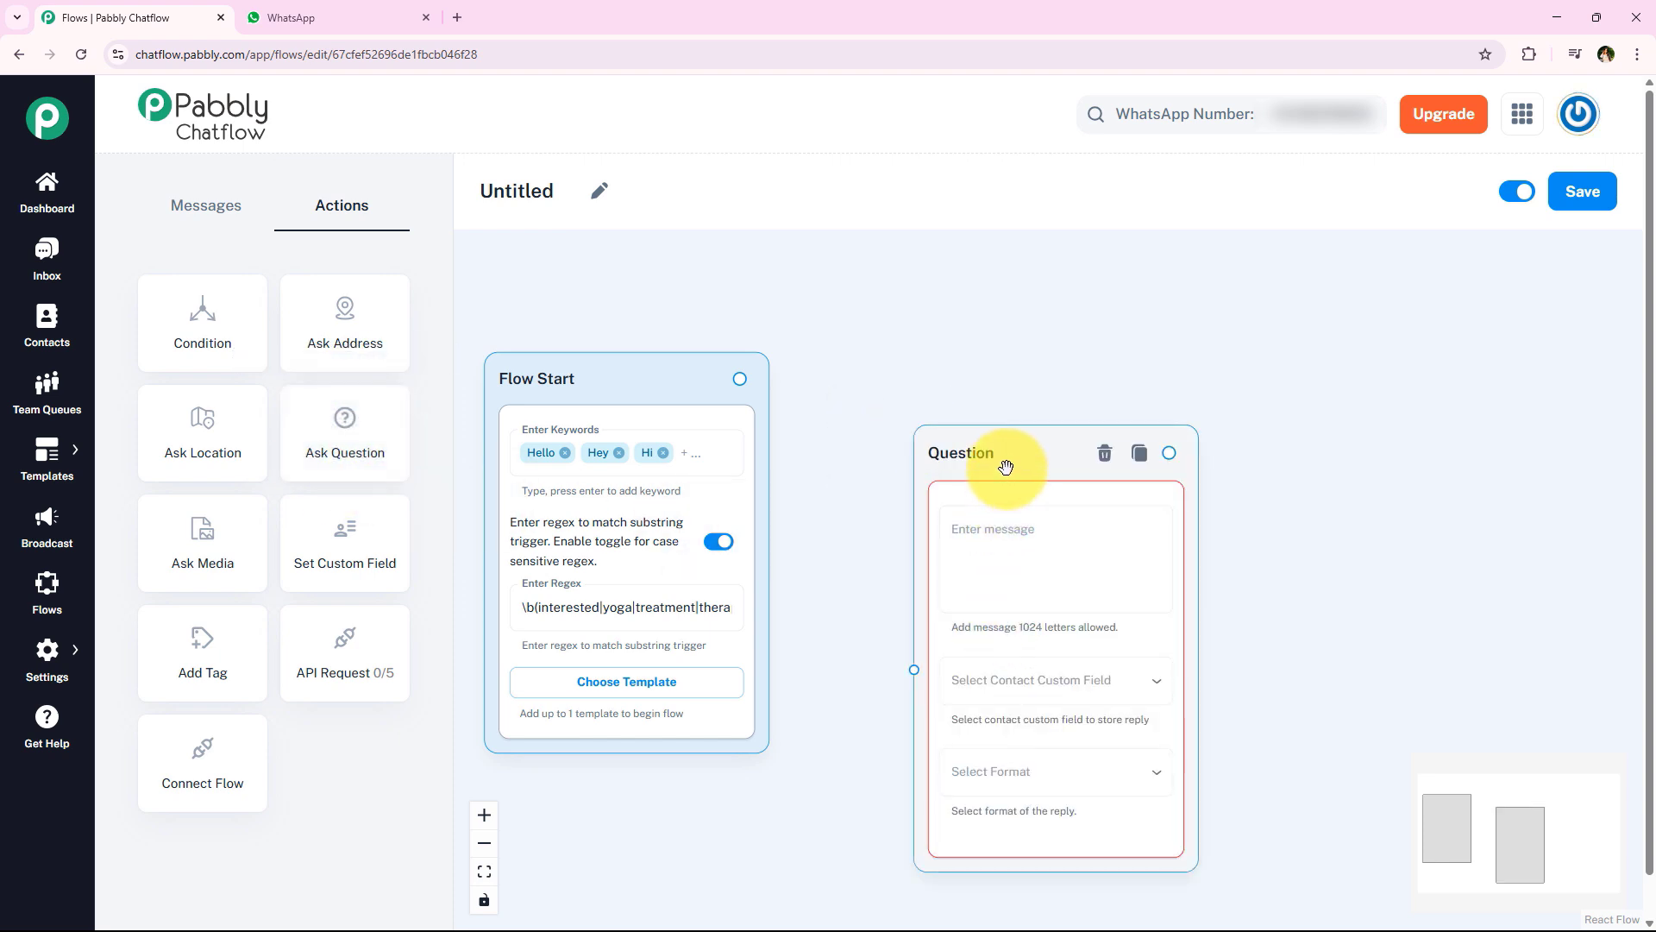
drag(999, 471, 975, 380)
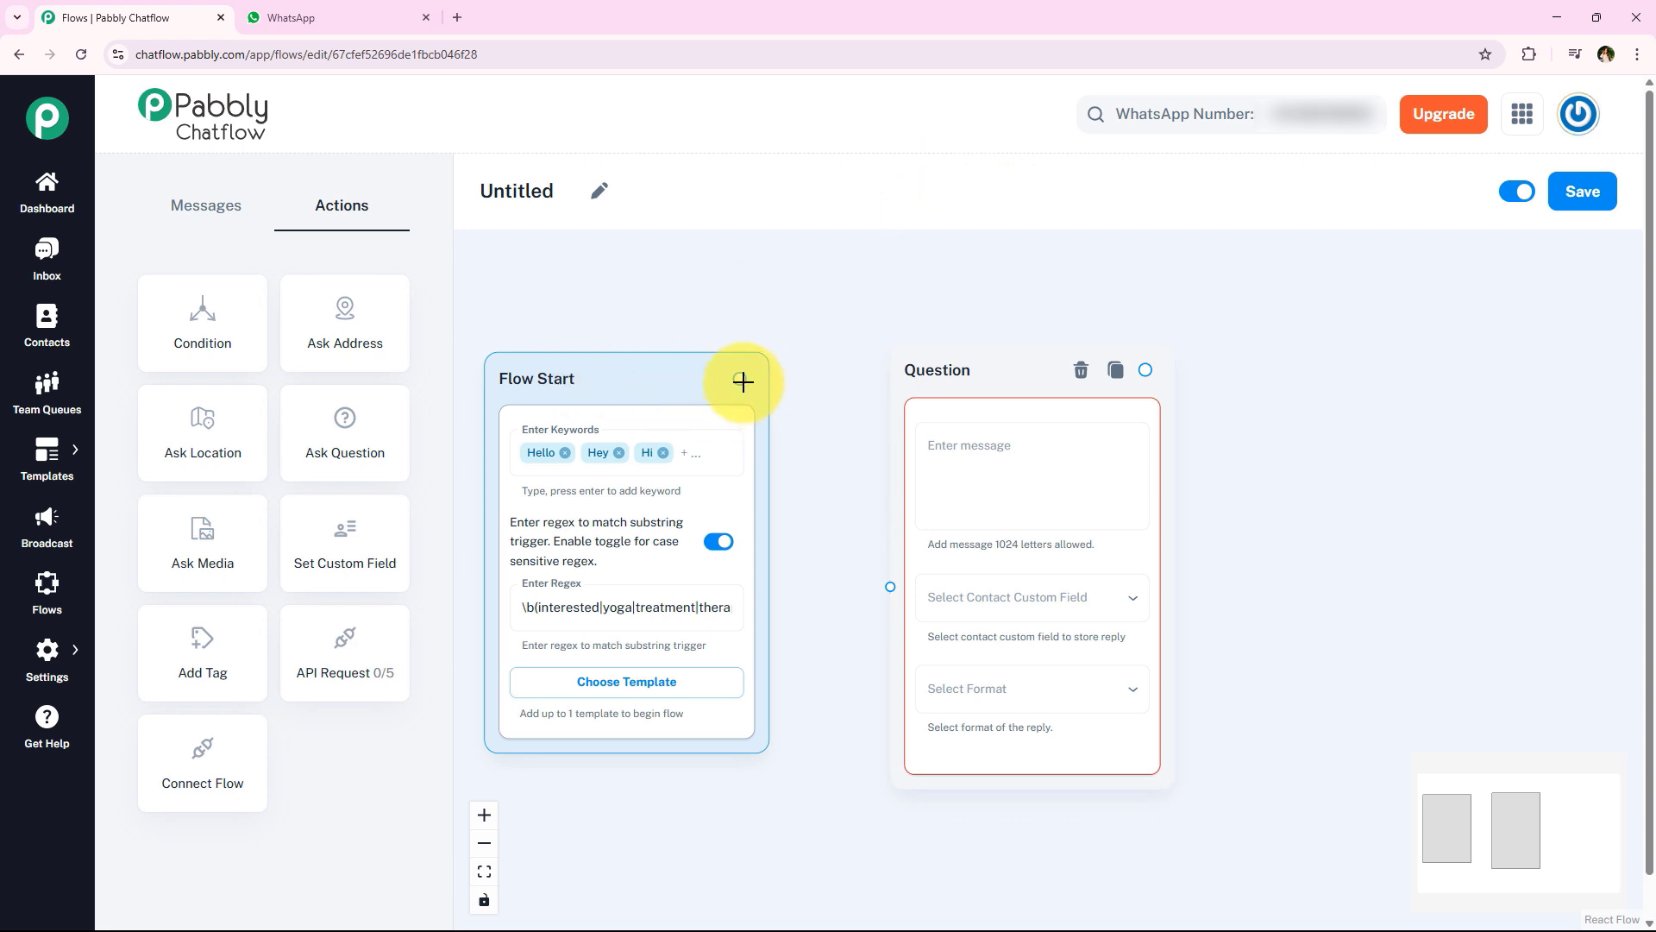
drag(740, 378, 876, 638)
drag(905, 390, 880, 368)
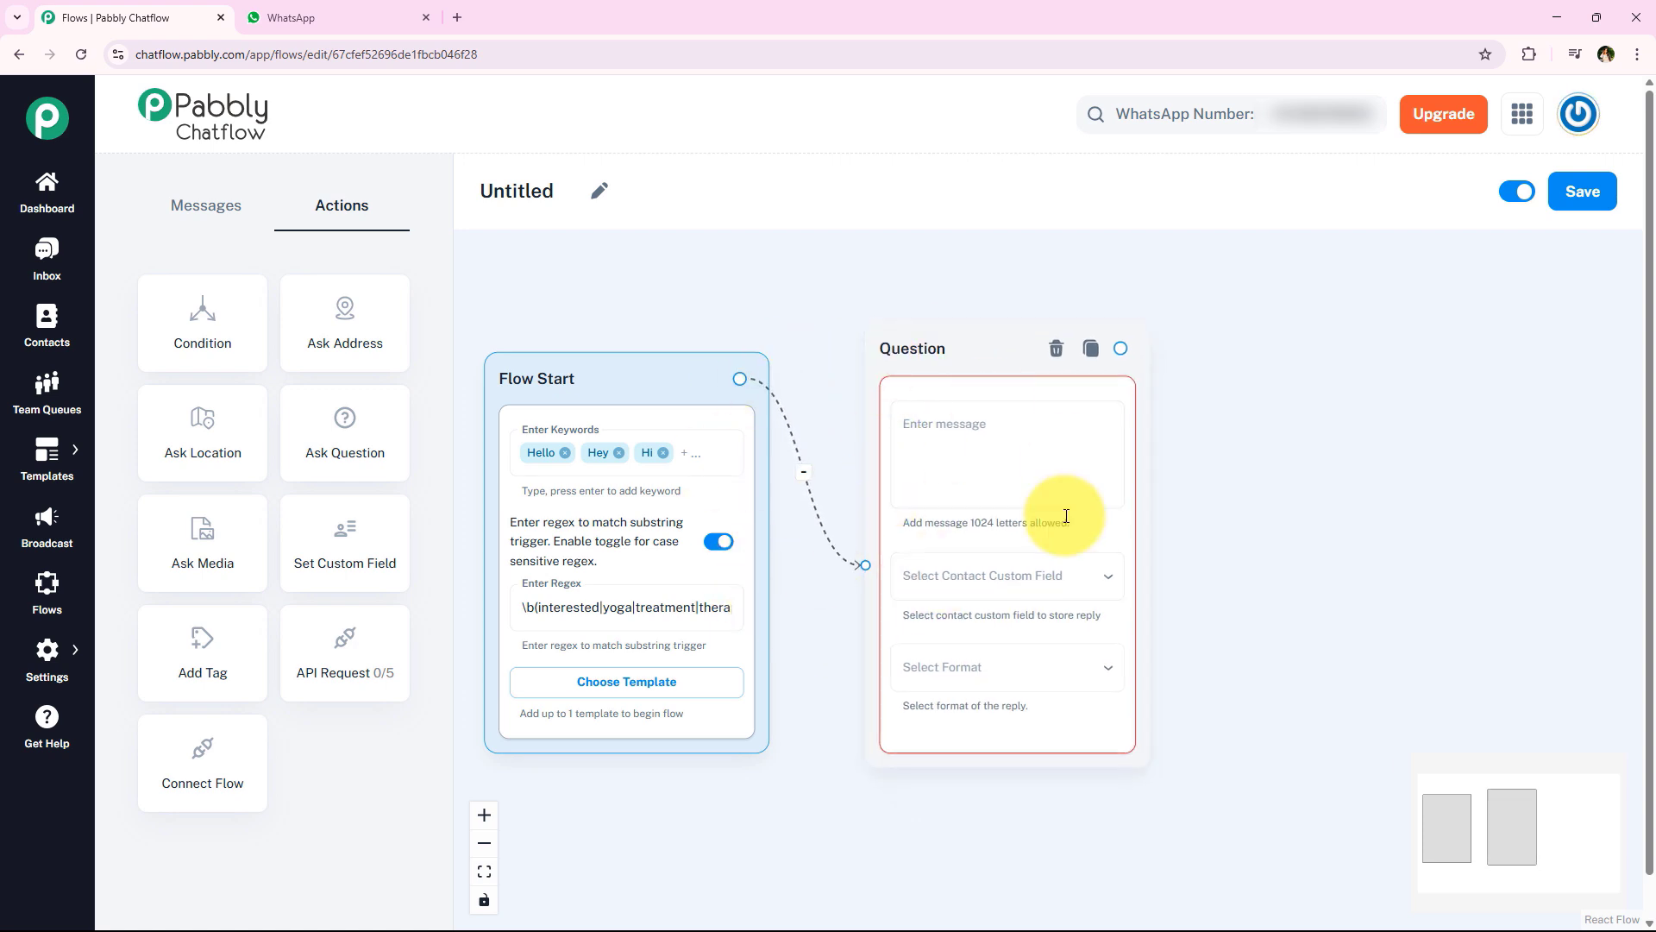
Set the Question message to "Hello! Welcome to Harmony Wellness Center. We offer personalized health and wellness programs. May I know your name?" and reposition the node
click(910, 410)
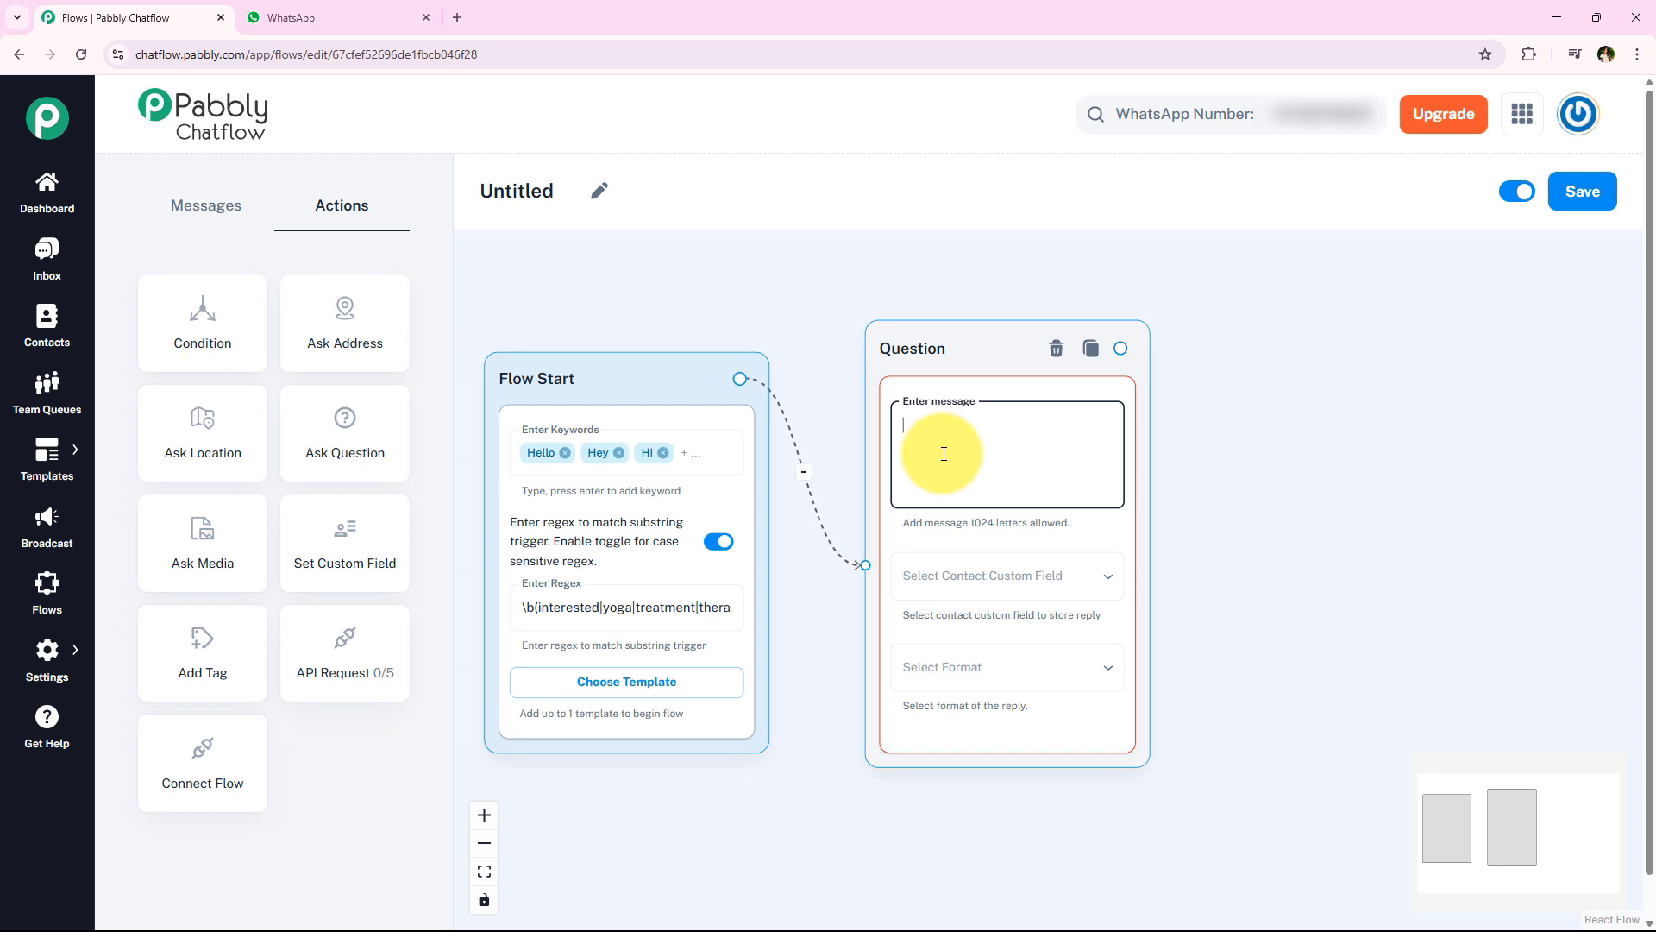
text(Hello! Welcome to Harmony Wellness Center. We offer personalized health and wellness programs. May I know your name?)
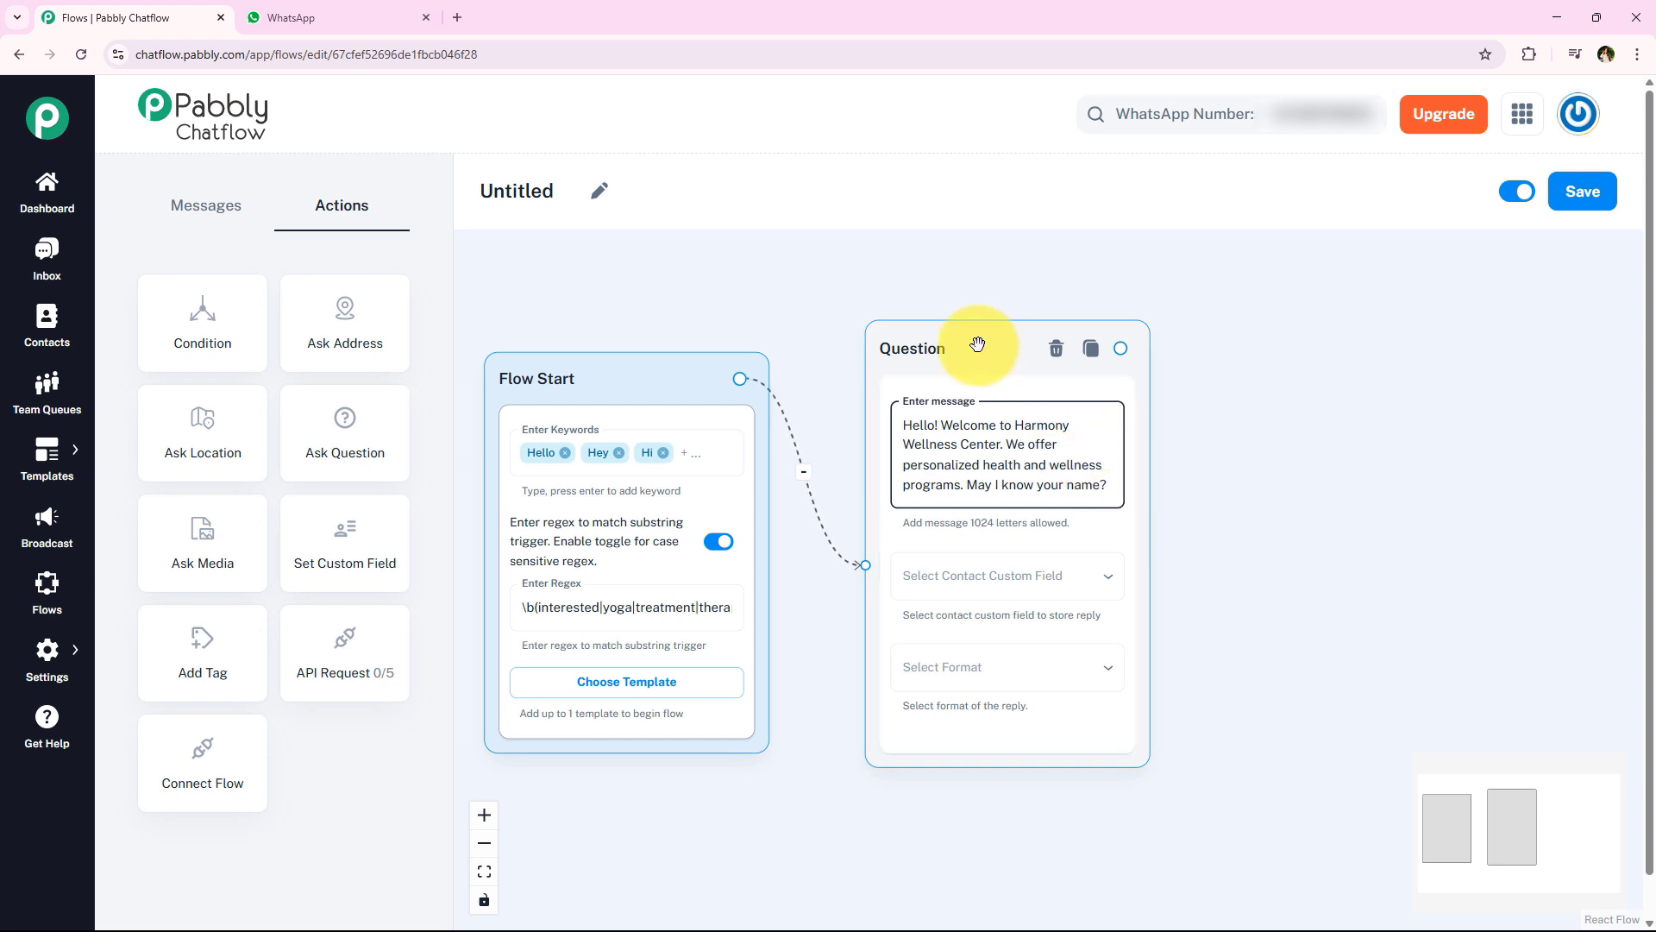
drag(977, 345, 930, 291)
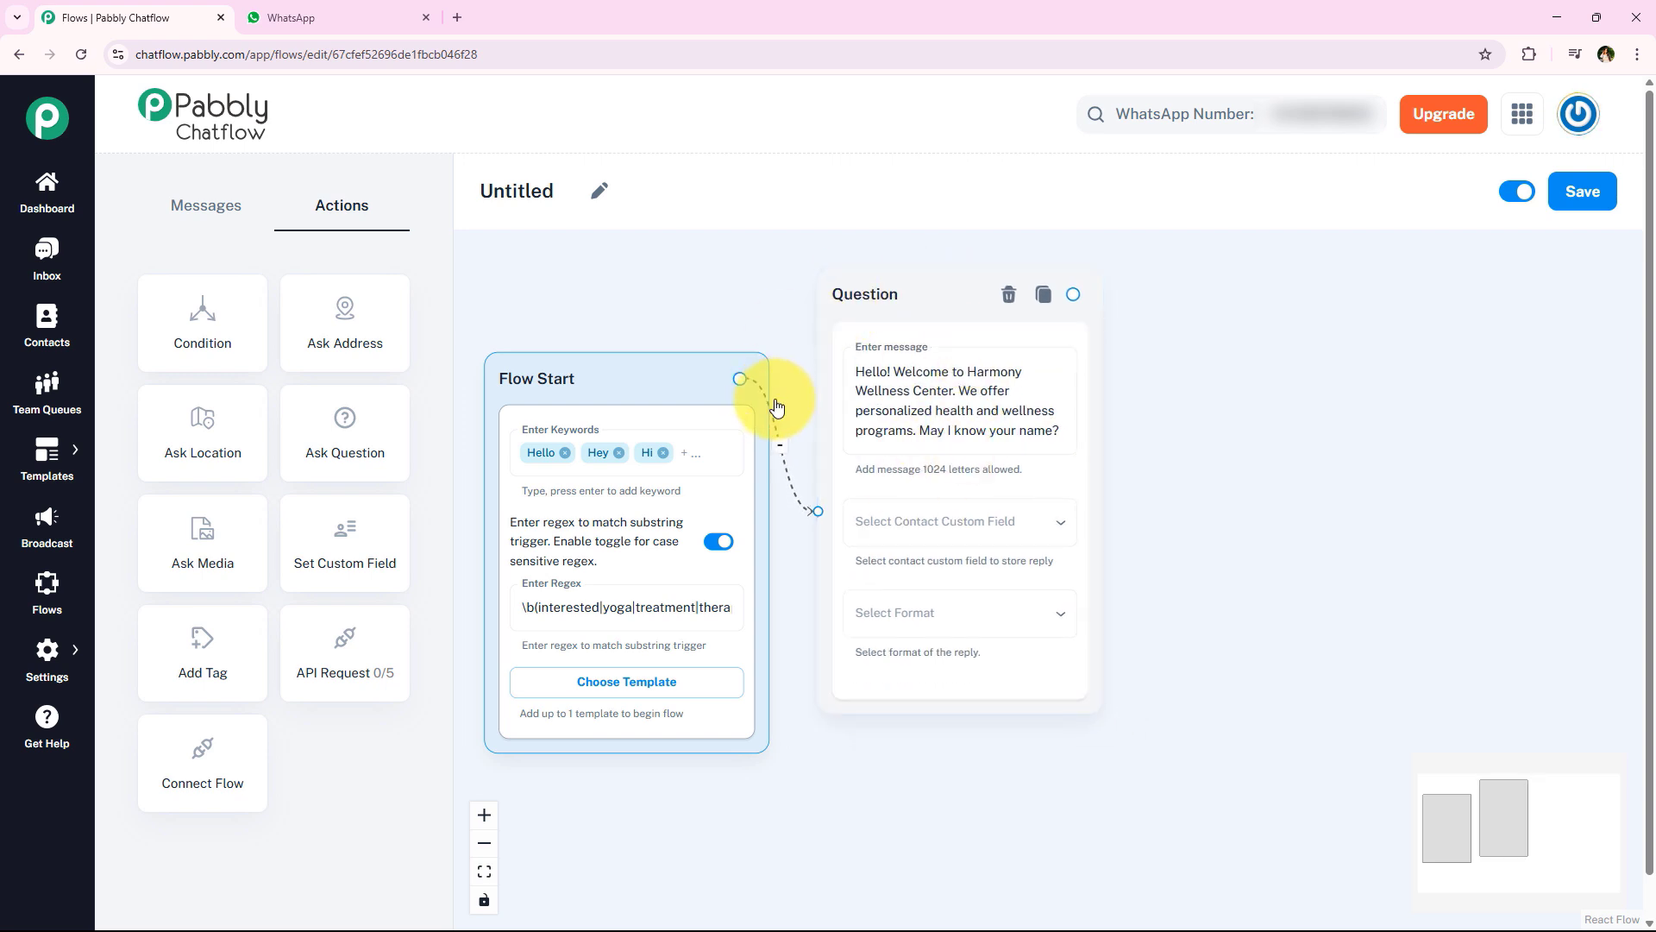
click(932, 423)
drag(929, 428, 983, 420)
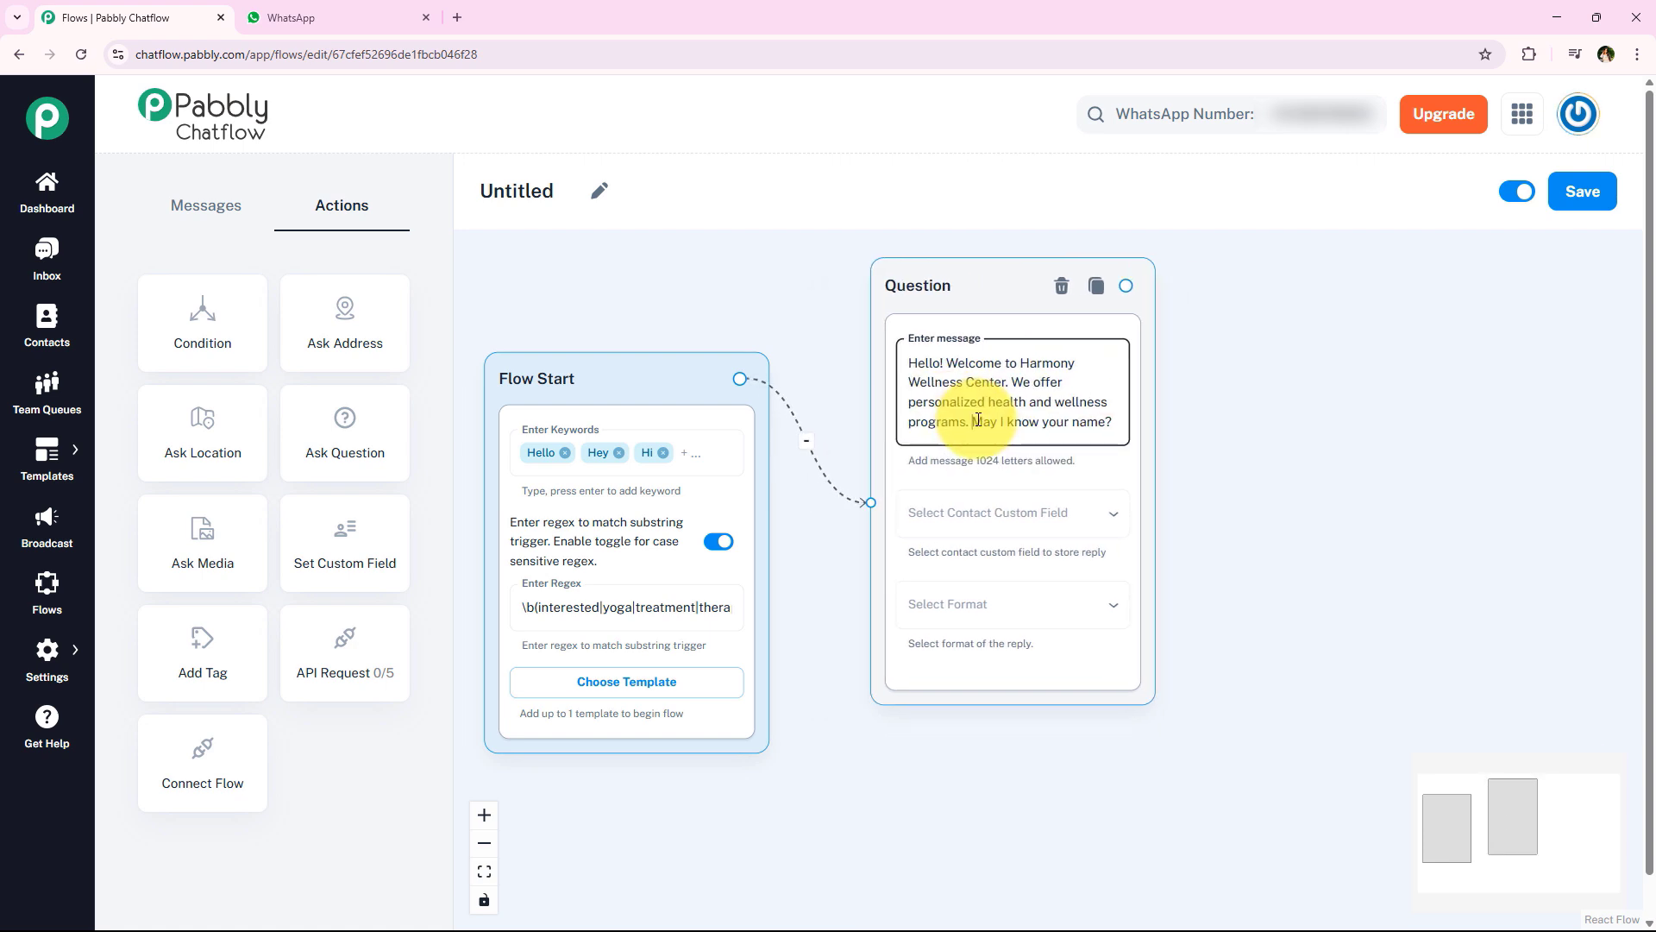
click(1046, 480)
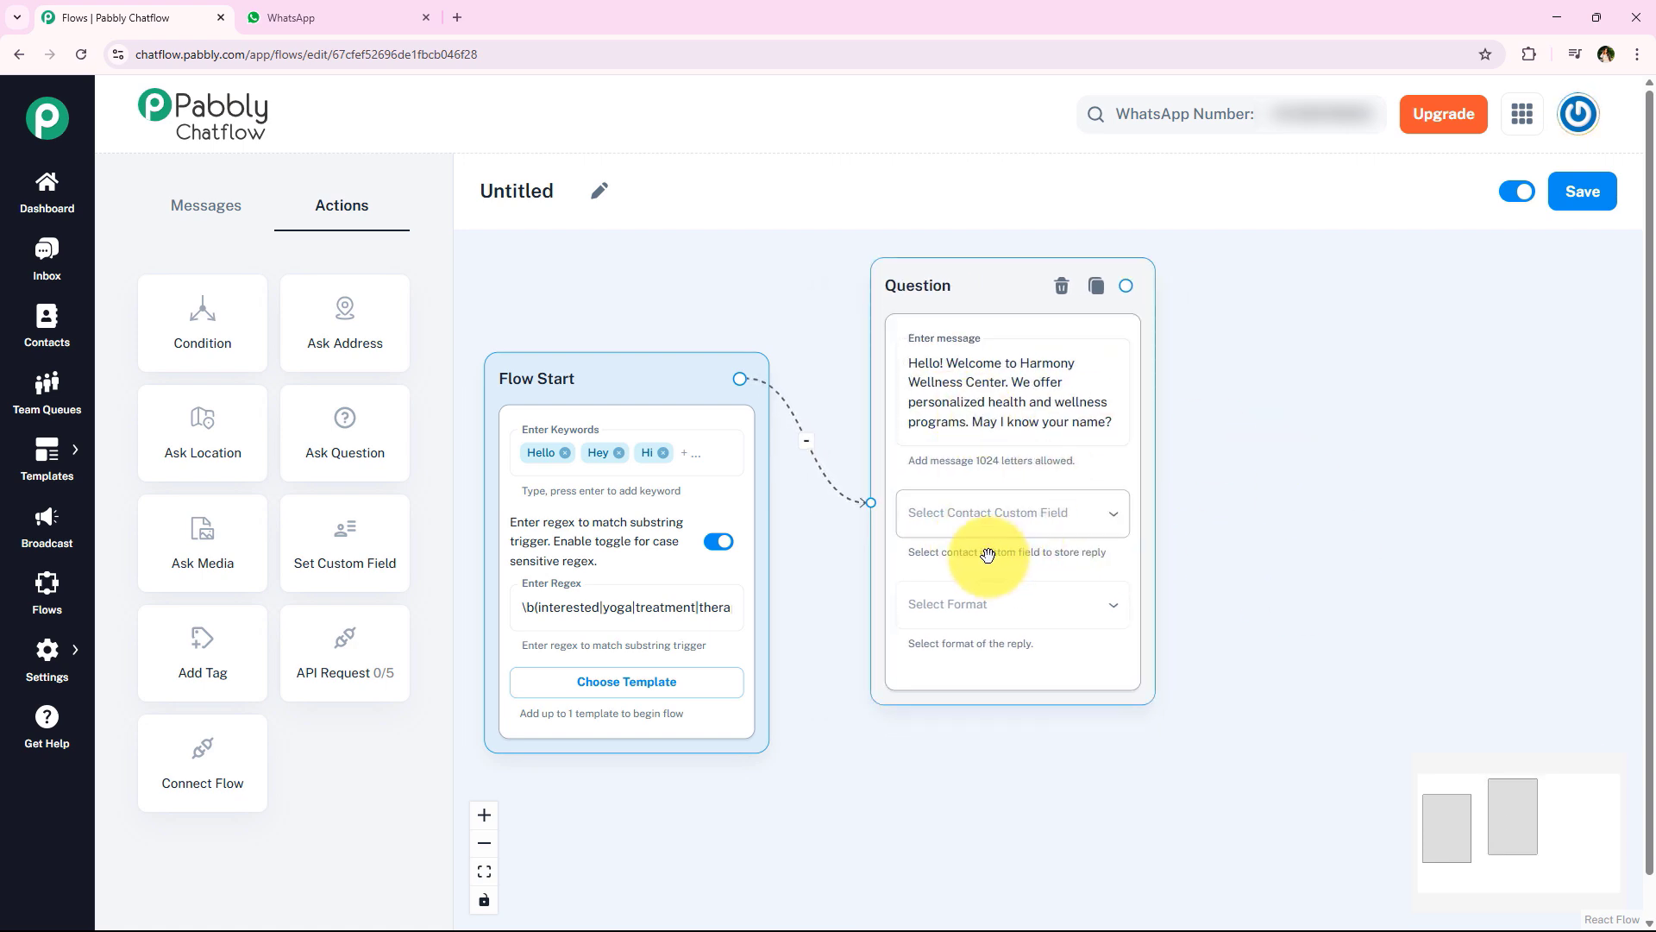
Examine the contact custom field choices for storing the Question node's reply without selecting one
click(1042, 514)
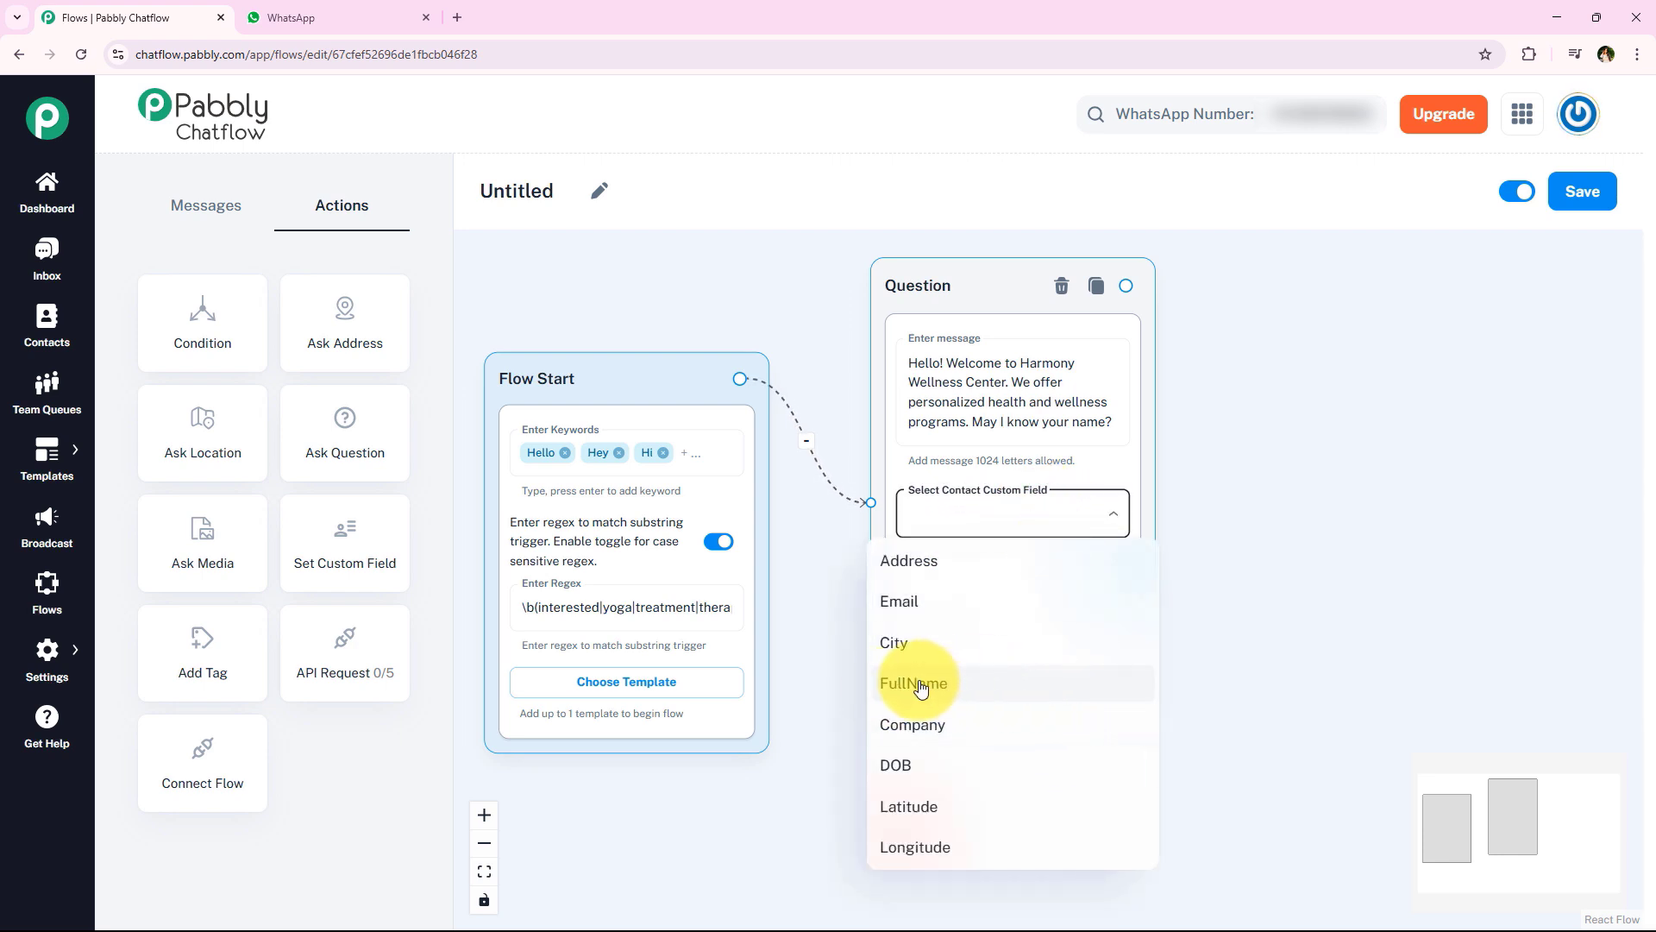
click(1330, 411)
click(966, 513)
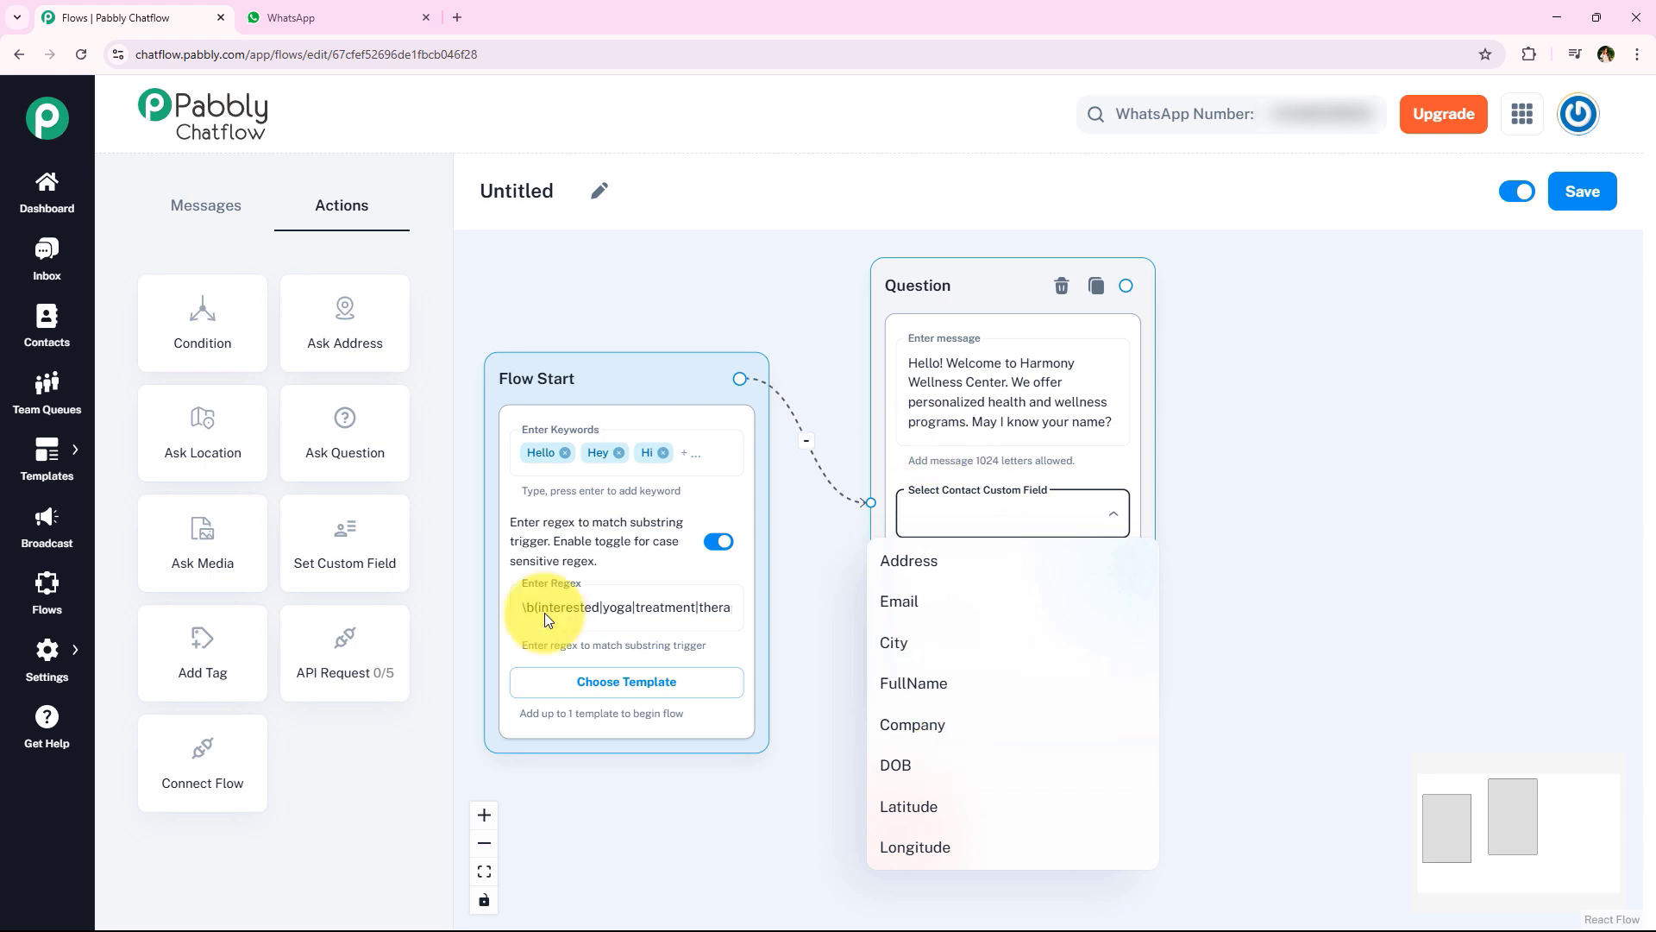
click(959, 508)
click(959, 511)
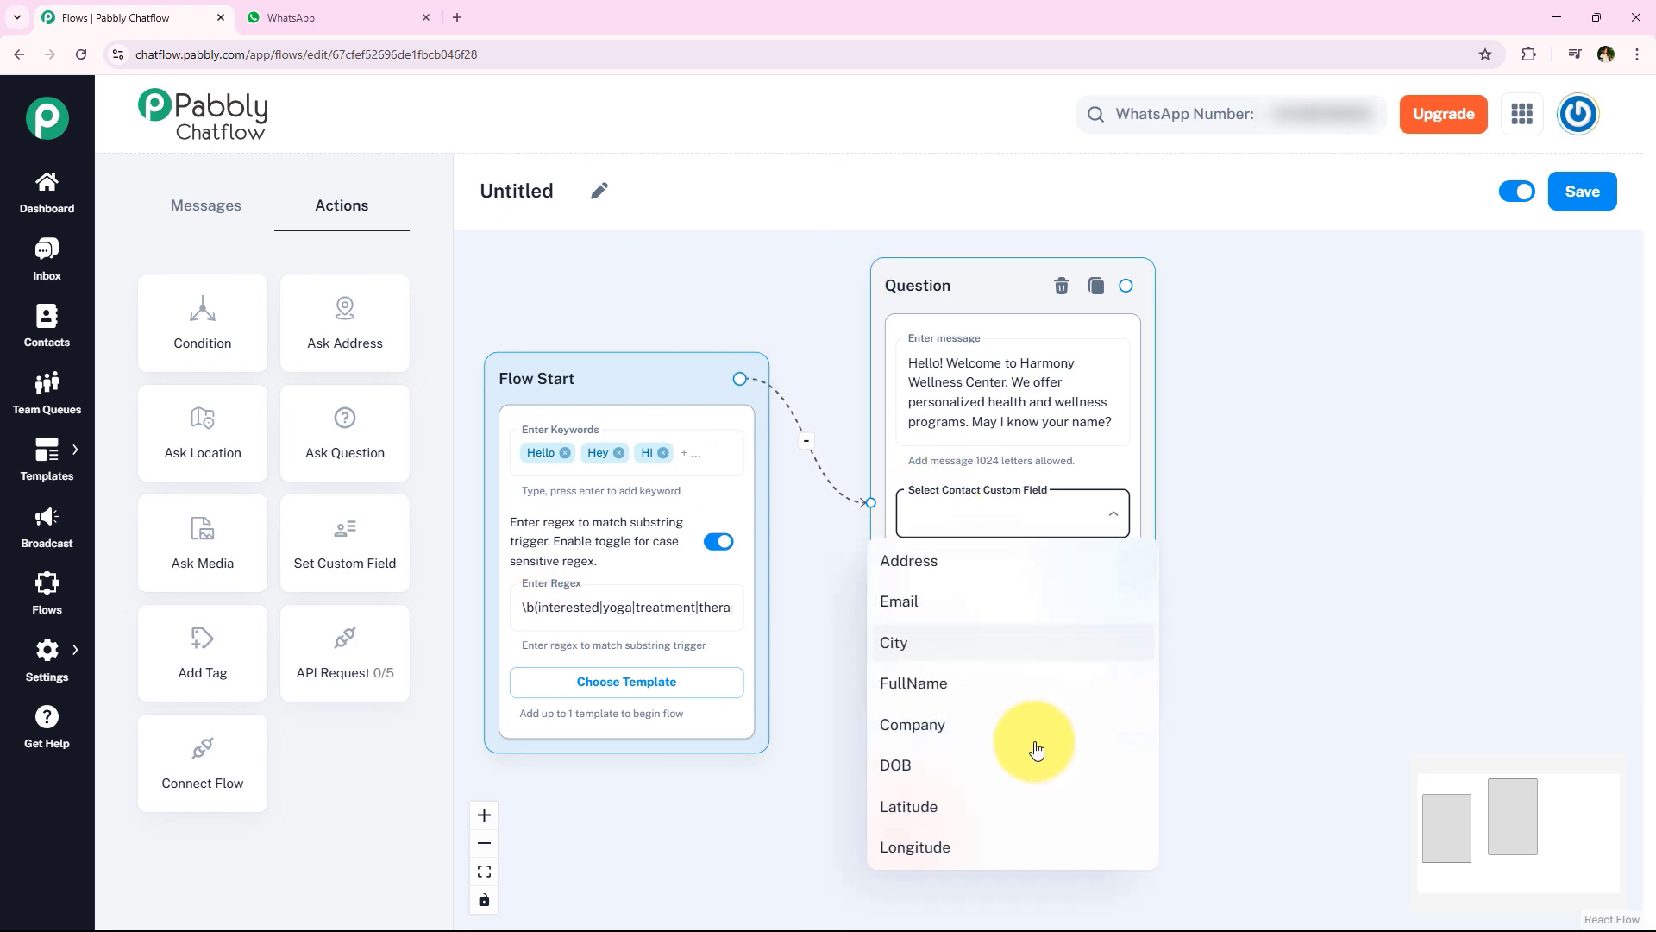
click(826, 479)
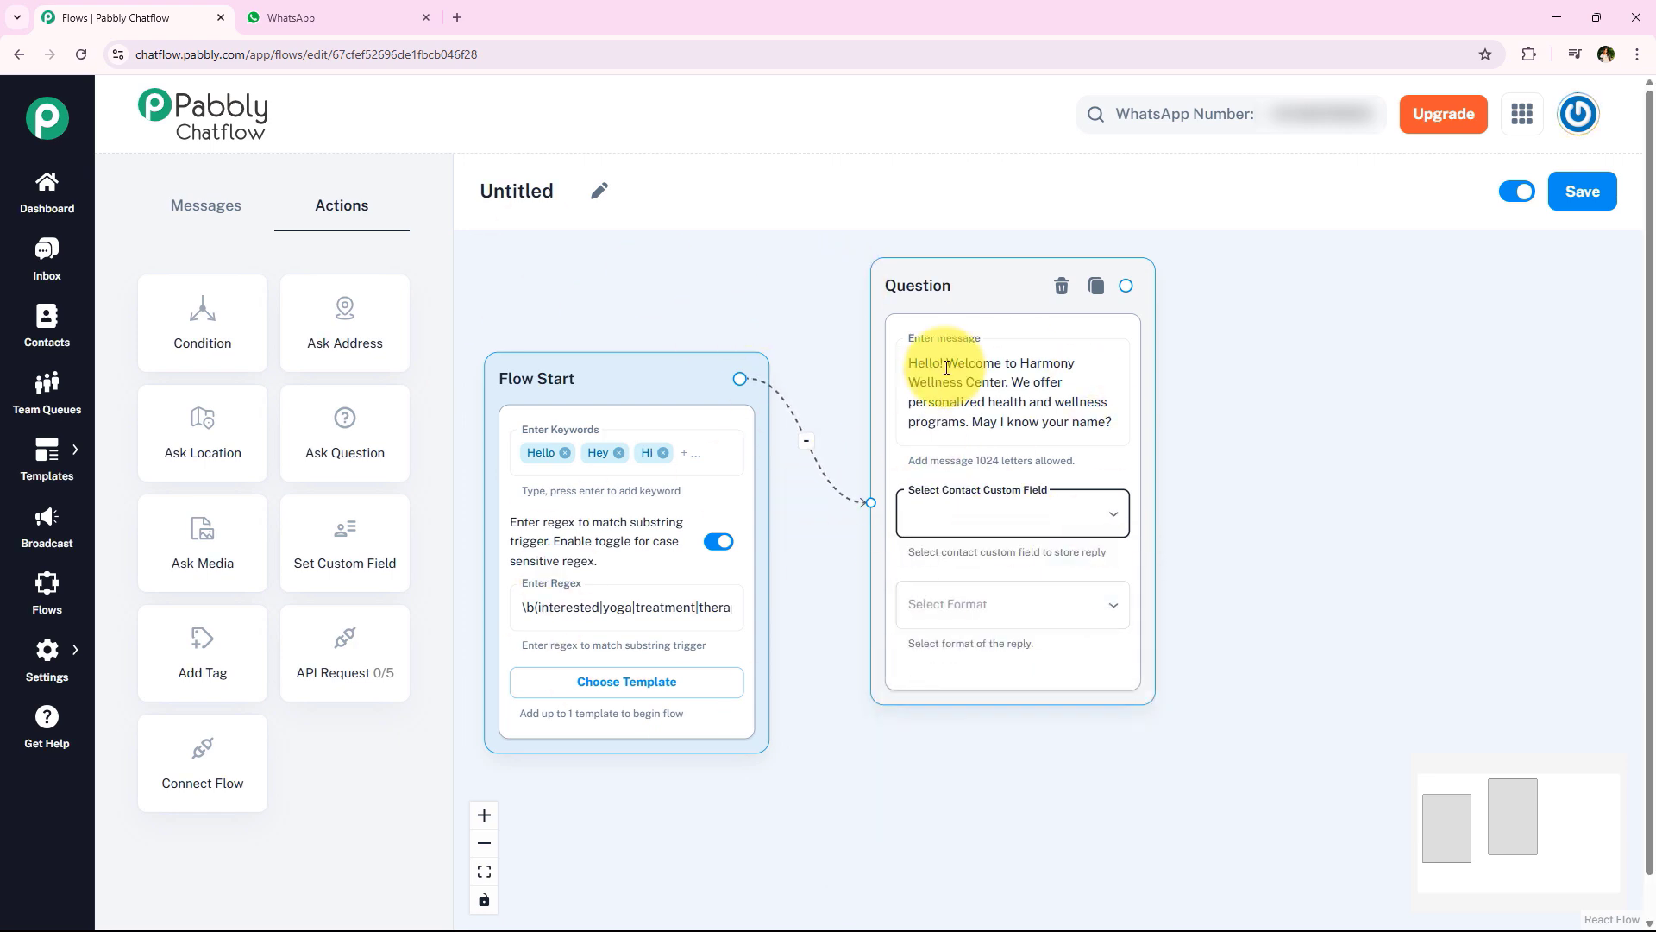
click(781, 404)
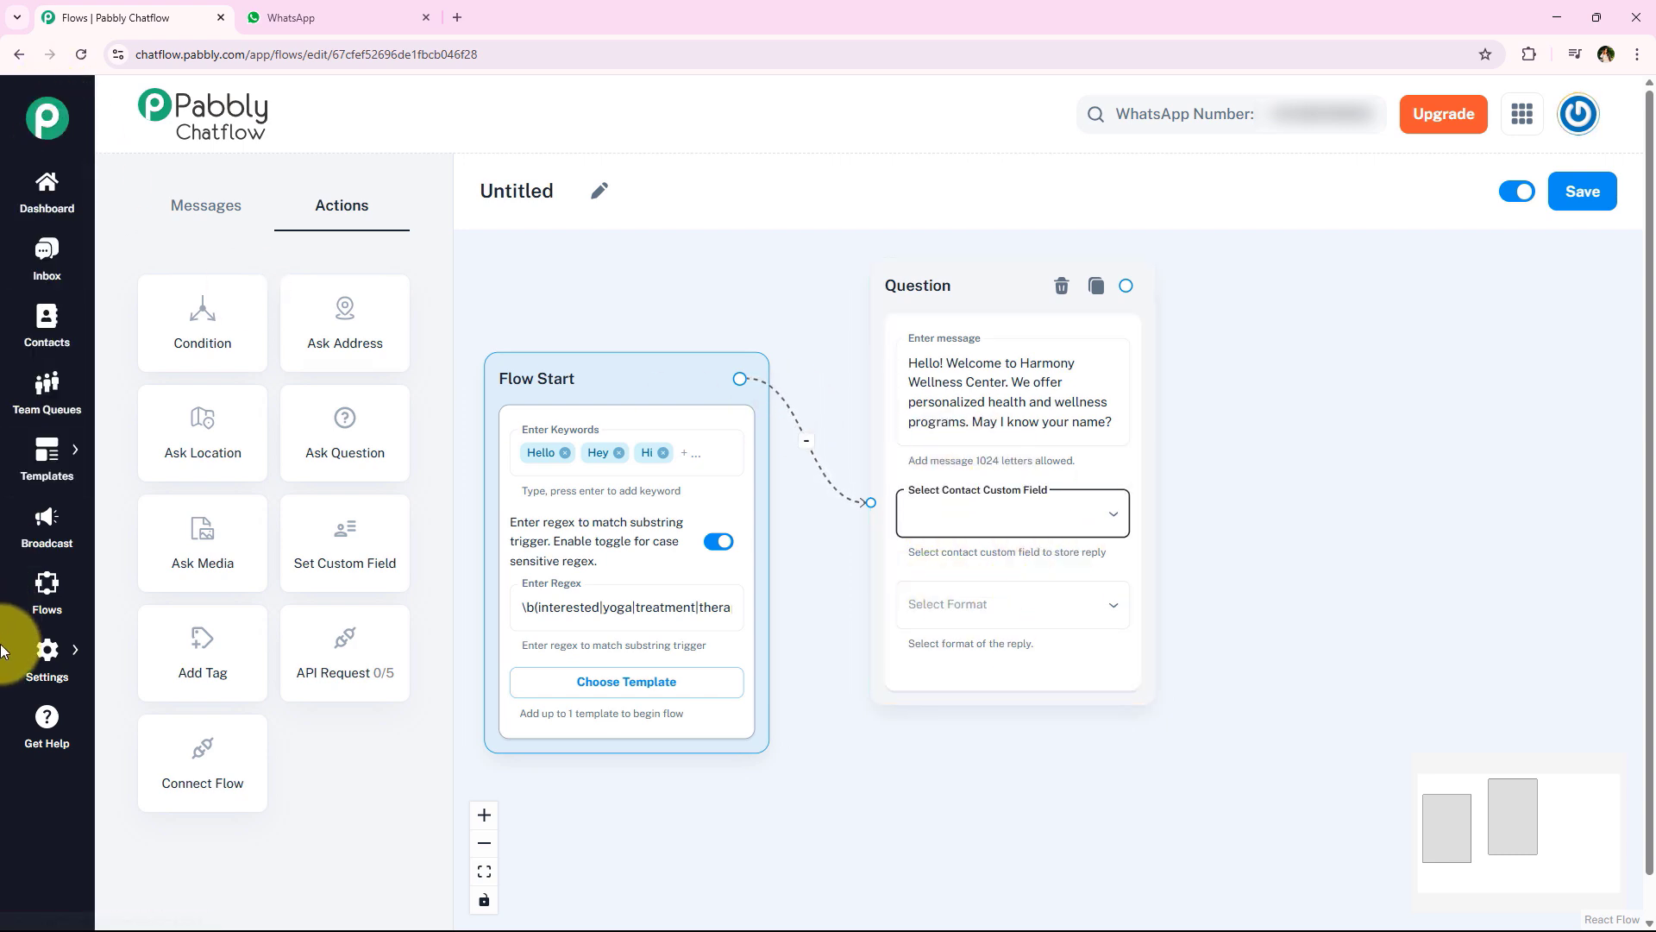
Review the contact custom fields settings page in a separate browser tab, close it and return to the flow
click(47, 656)
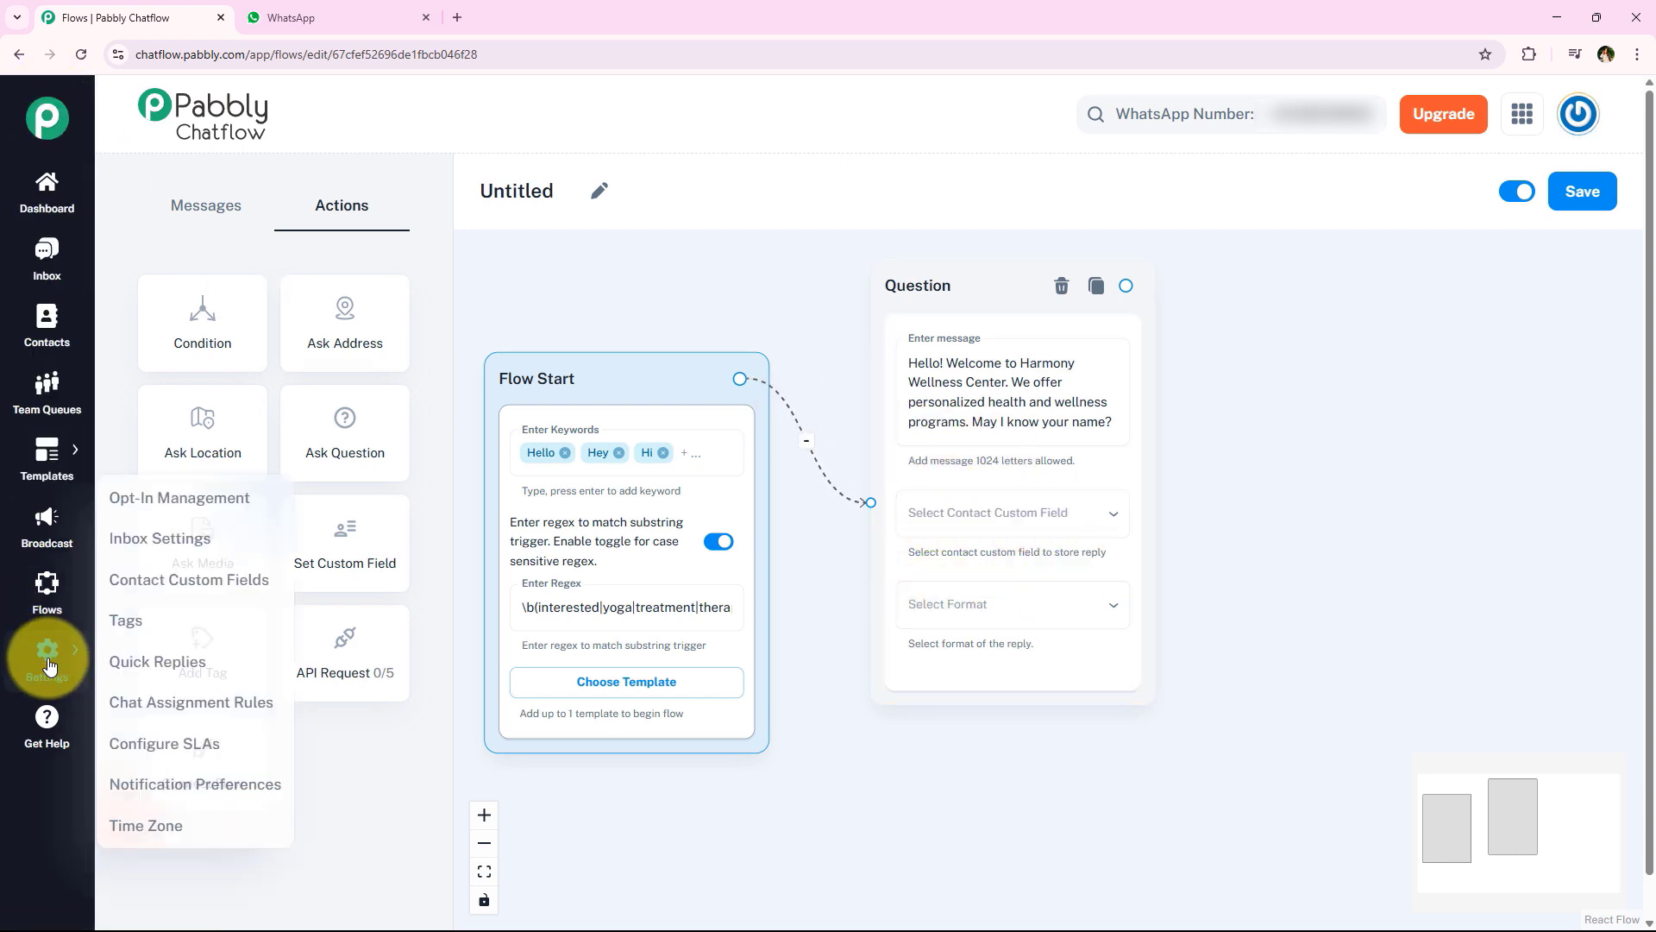
click(186, 594)
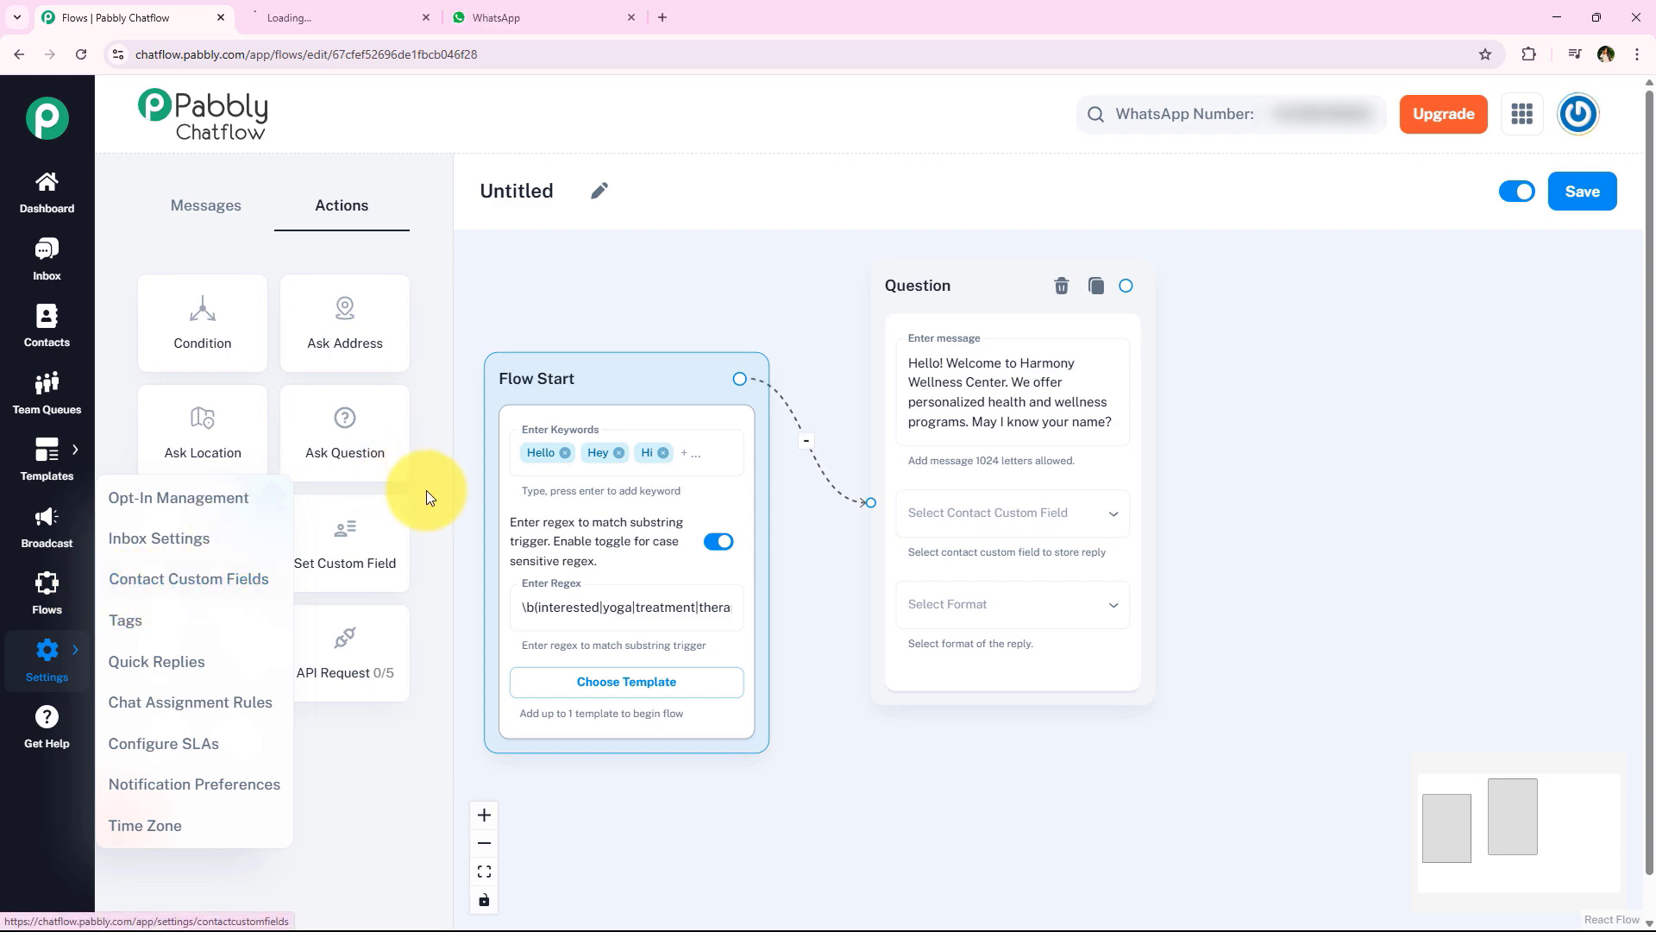
scroll(576, 437, down, 8)
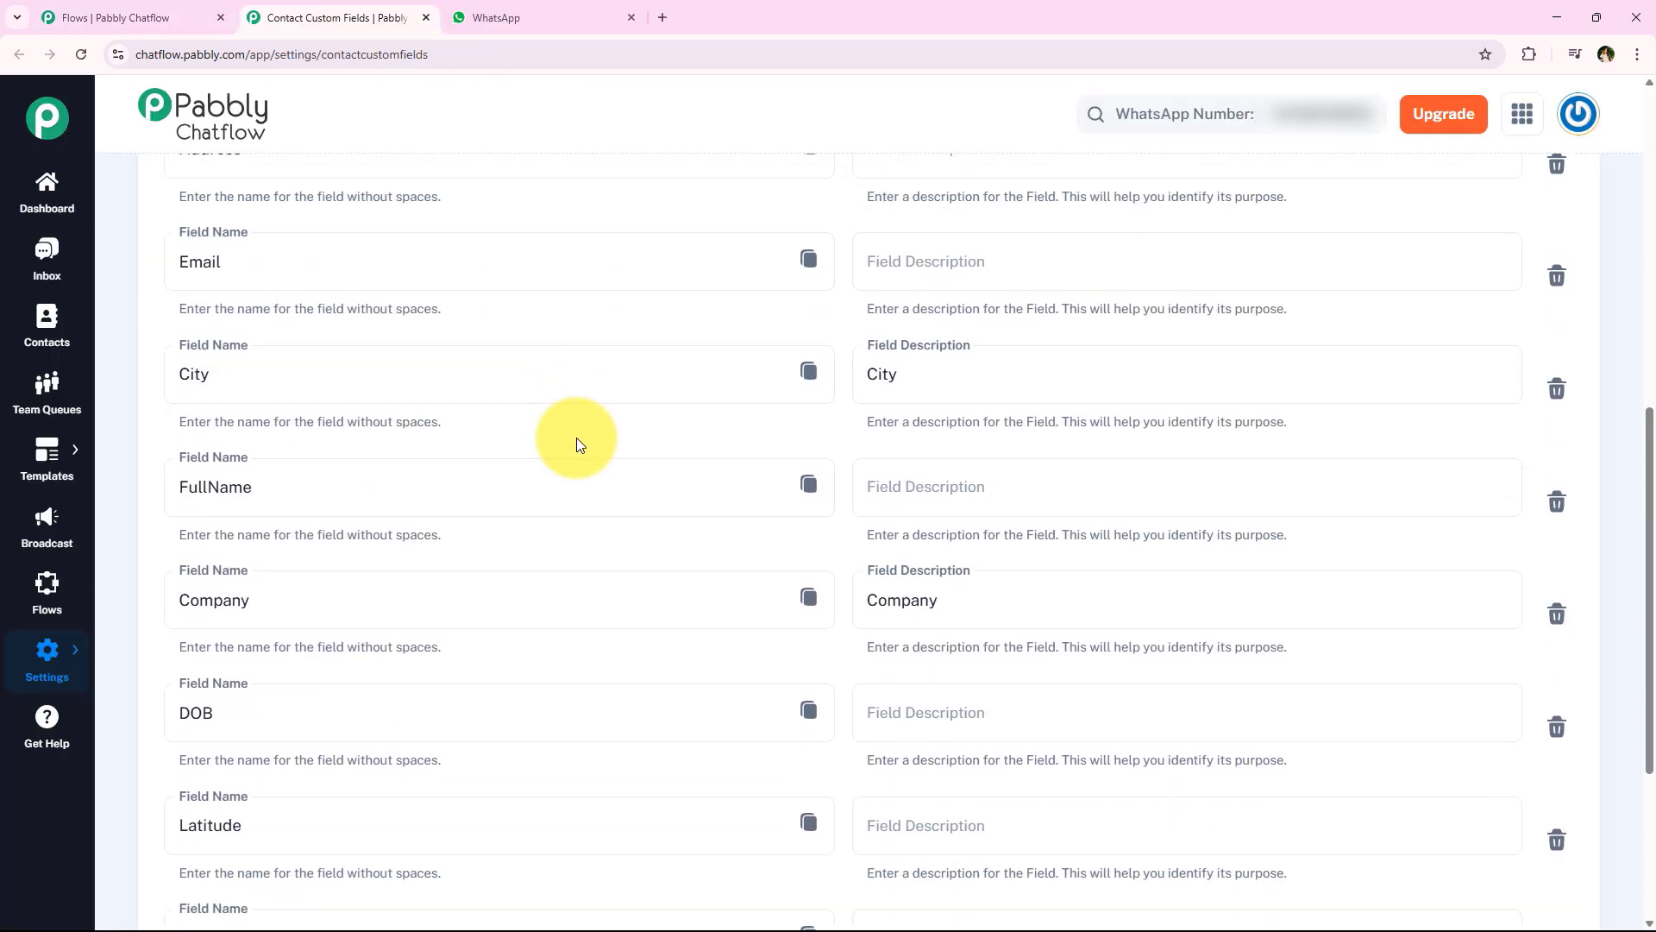
scroll(491, 480, up, 2)
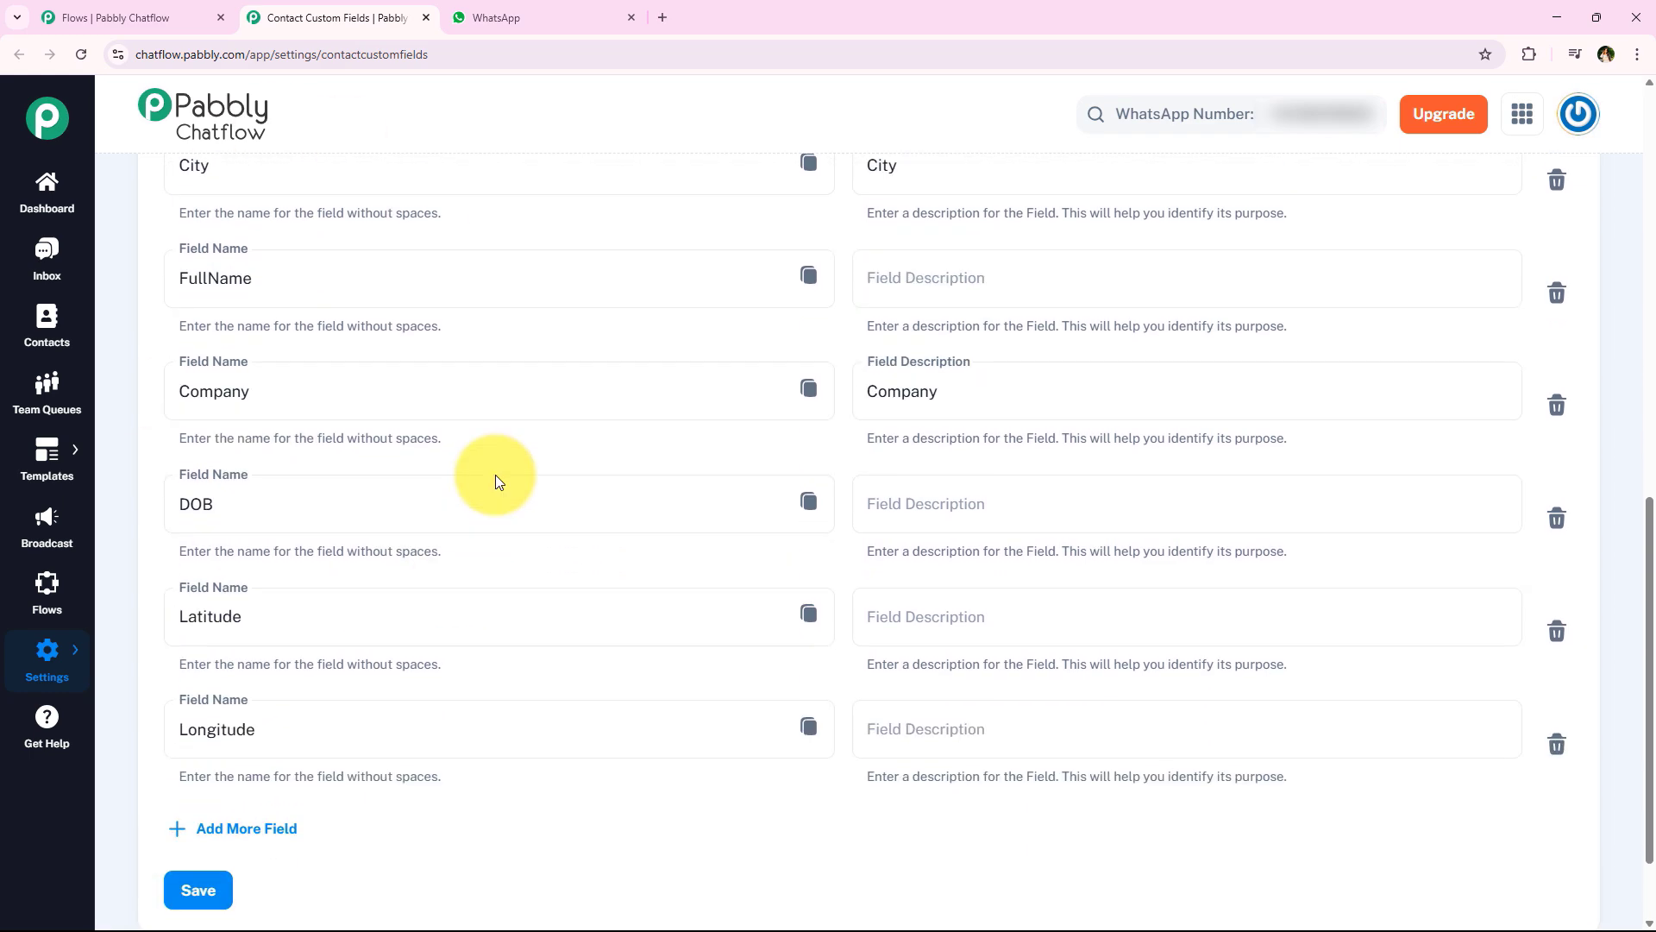
click(426, 17)
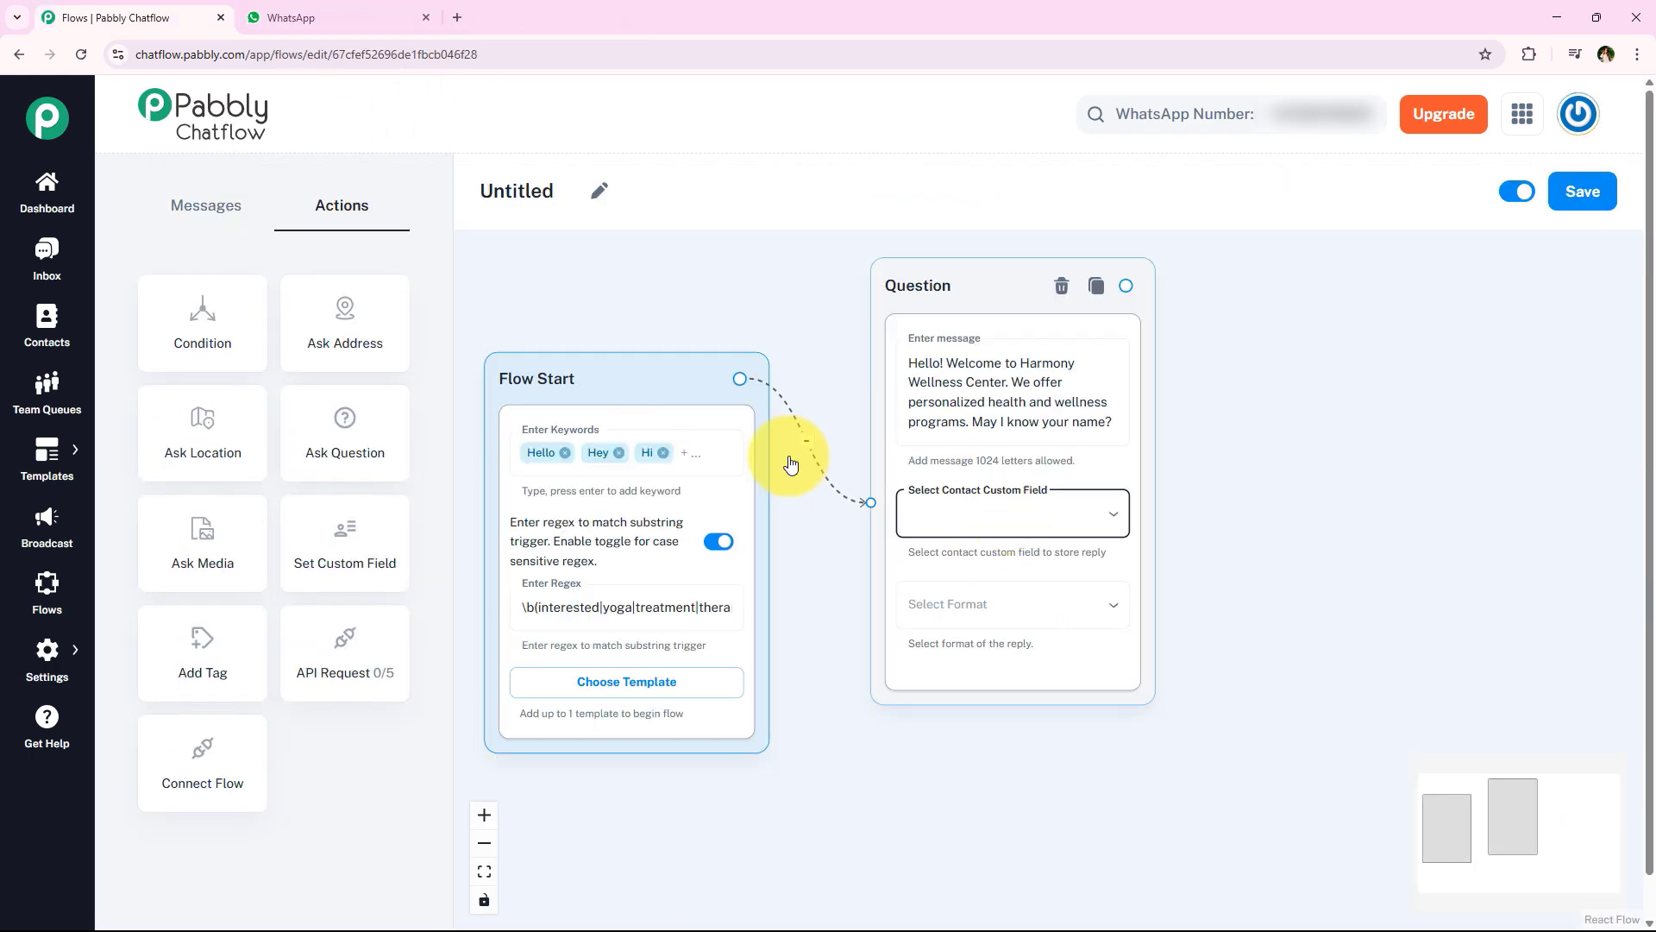
Store the Question reply in the FullName custom field with the Text format, and check the number-of-attempts field
click(930, 514)
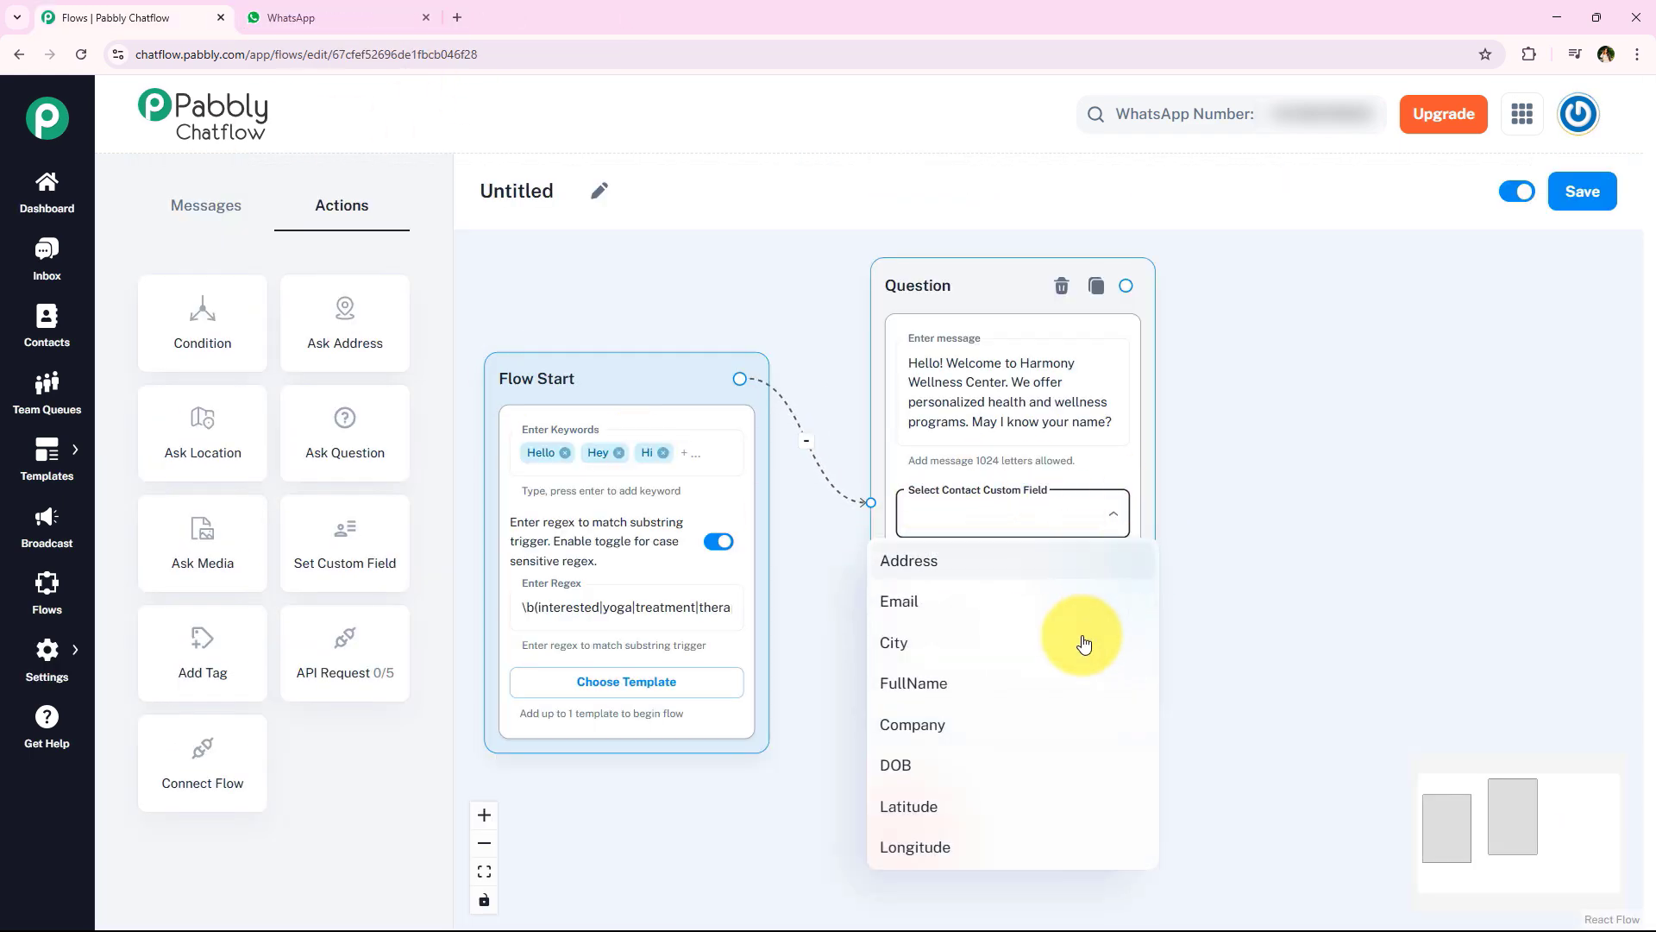
click(1011, 699)
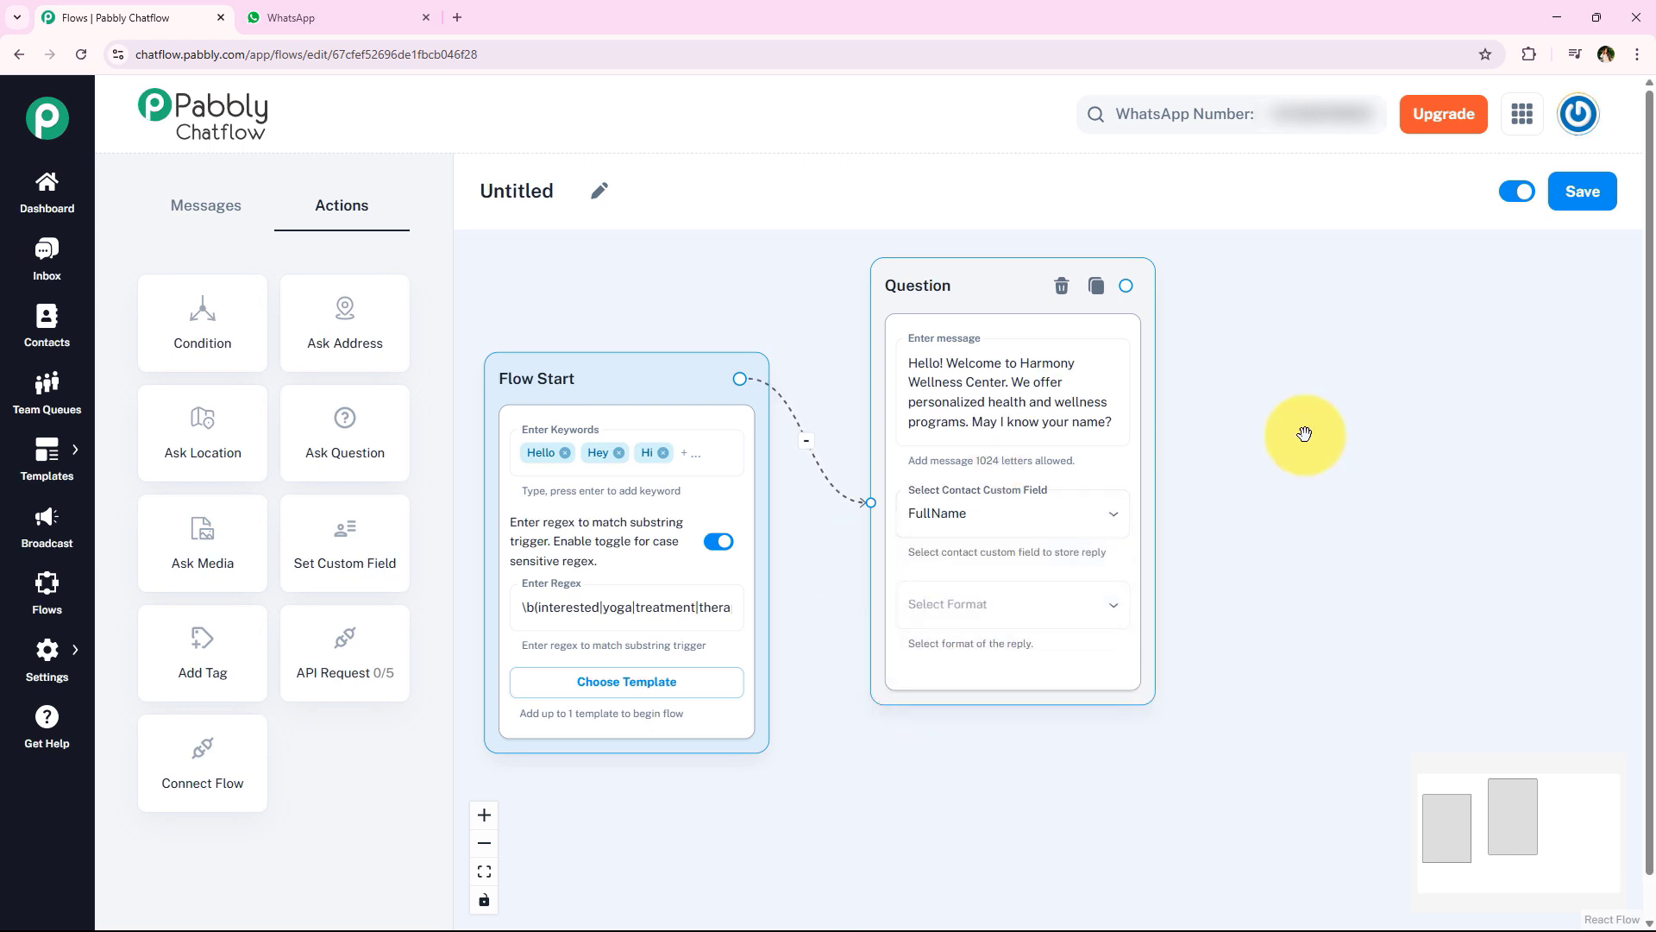
click(1085, 614)
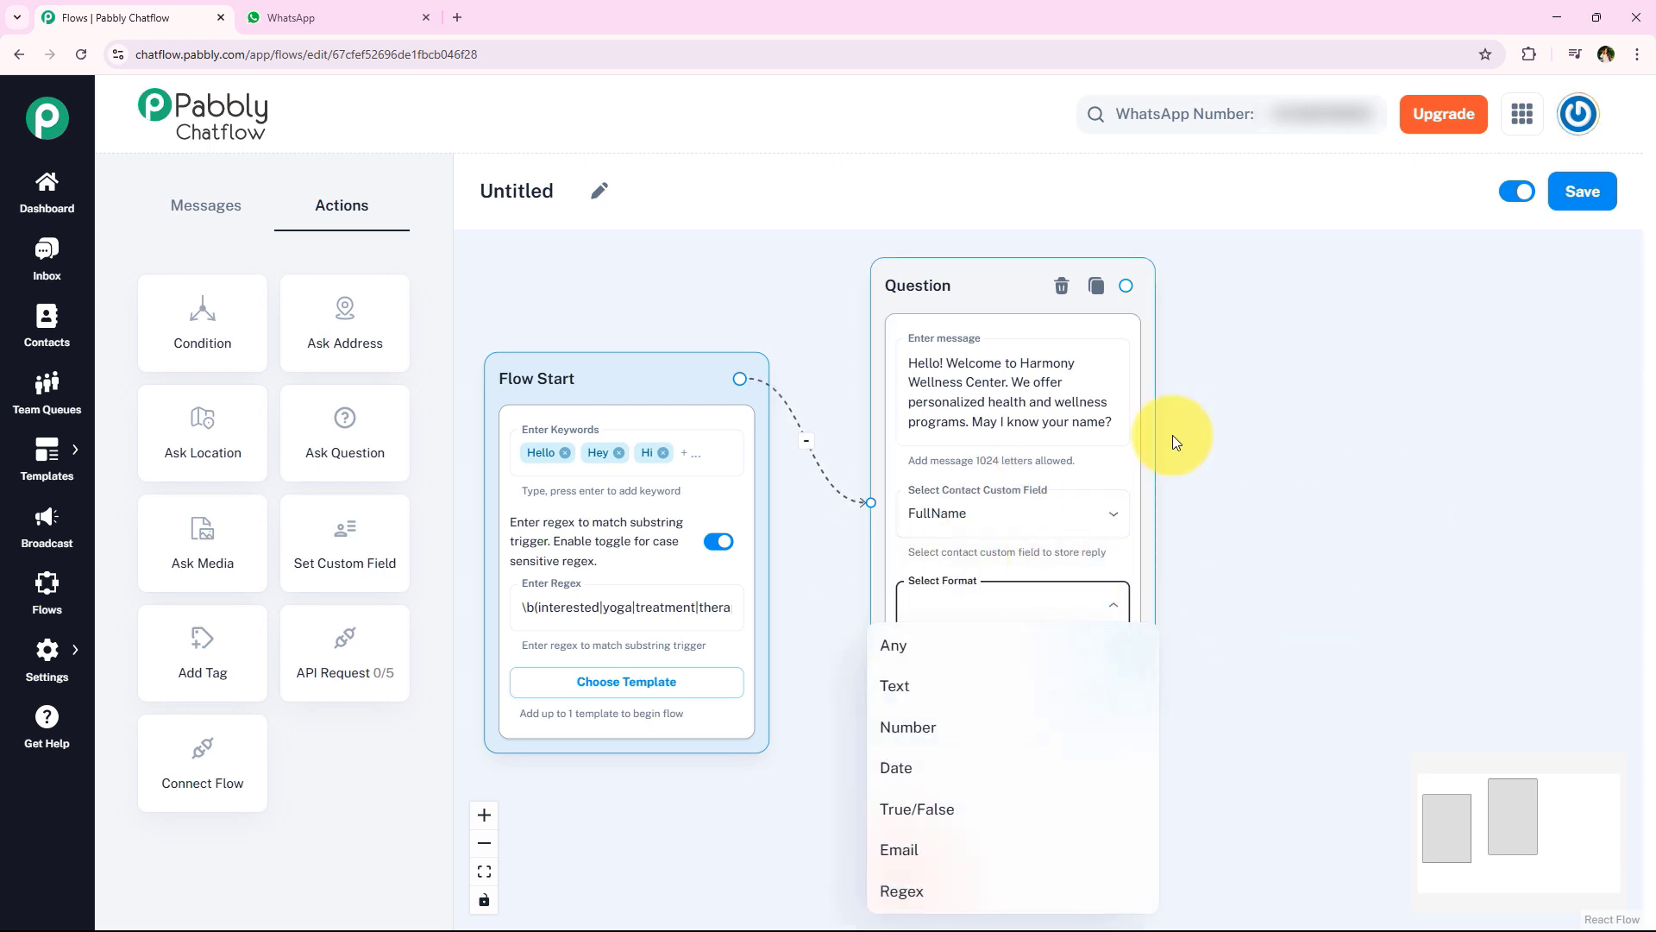
click(994, 686)
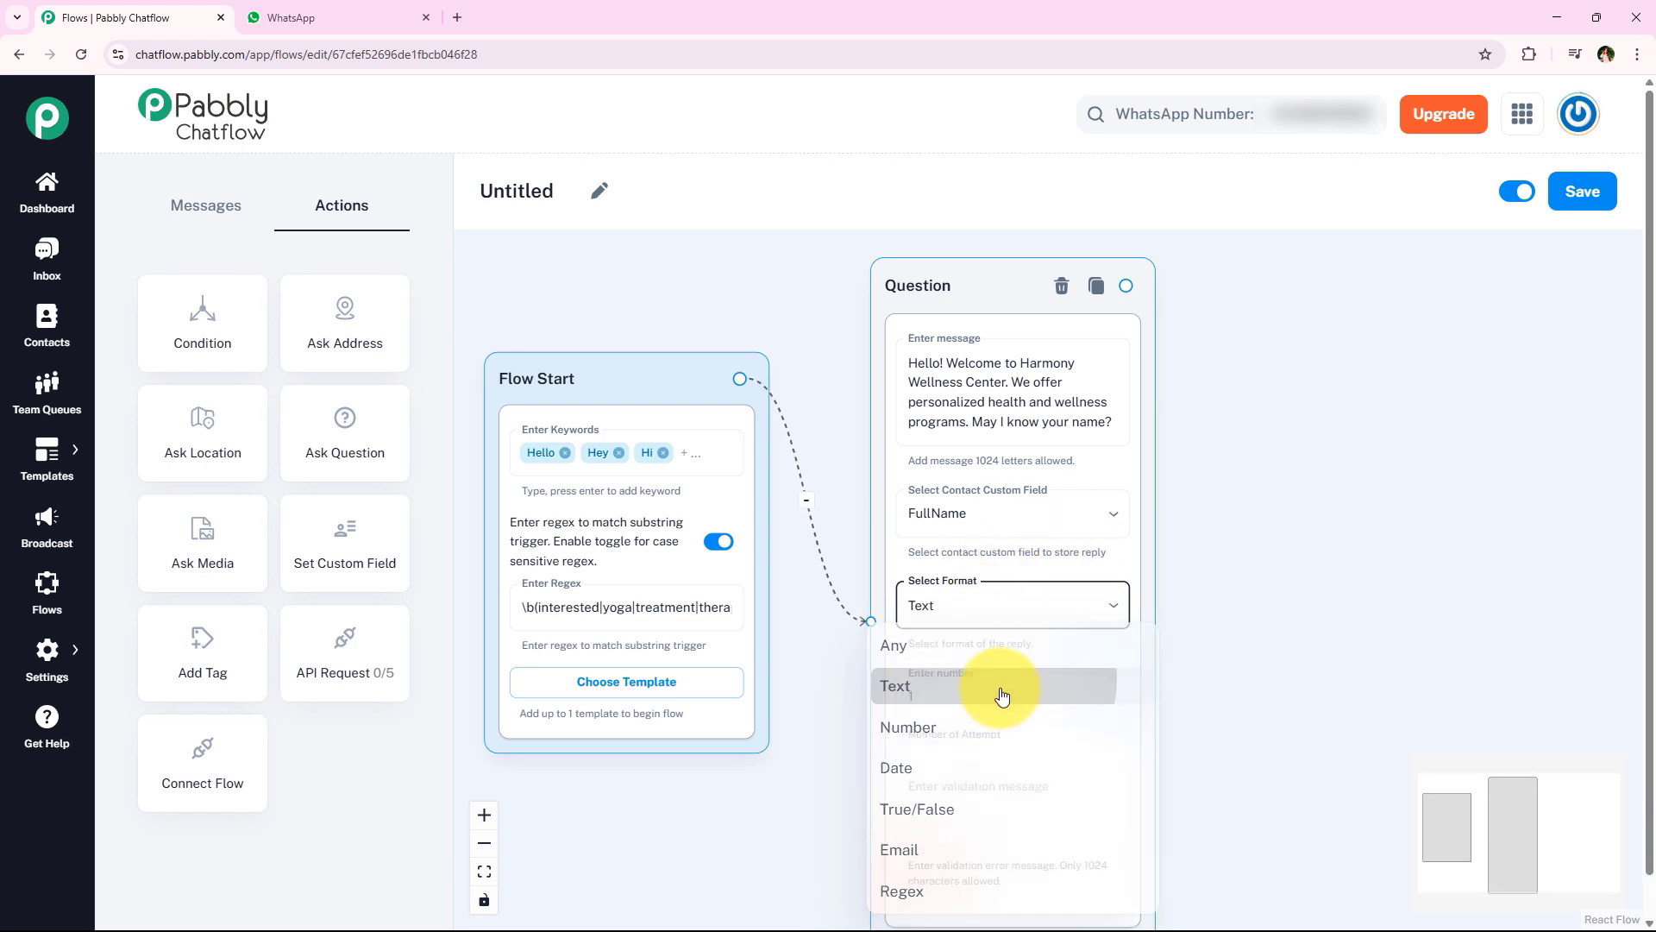
drag(1231, 639, 1207, 509)
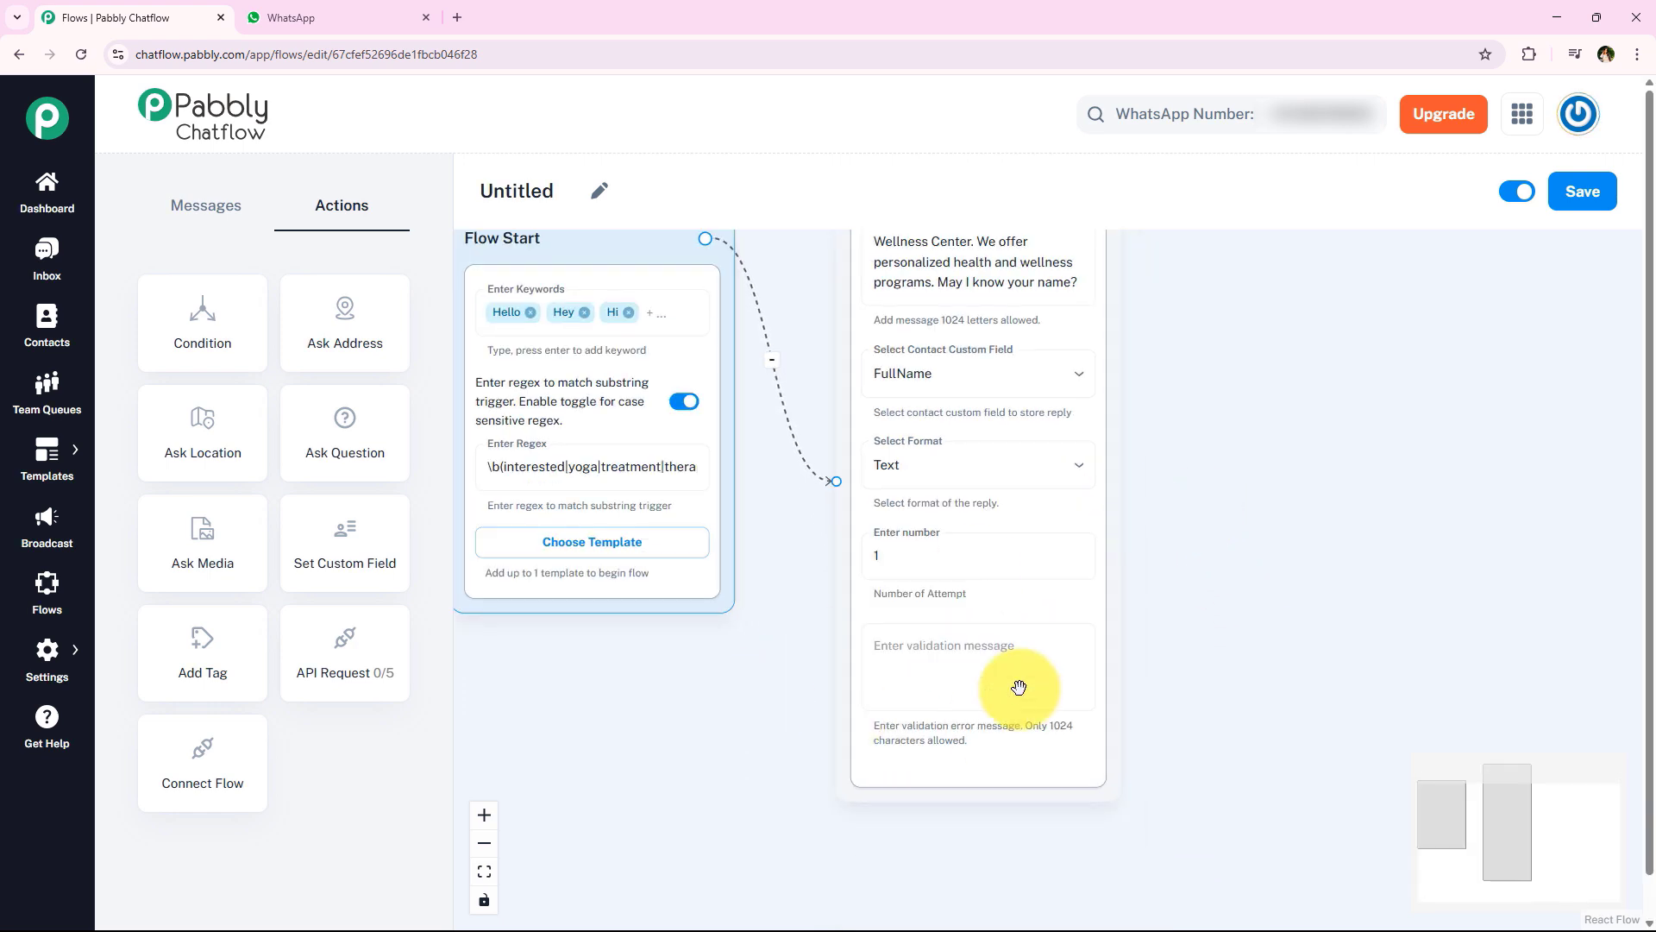
click(913, 632)
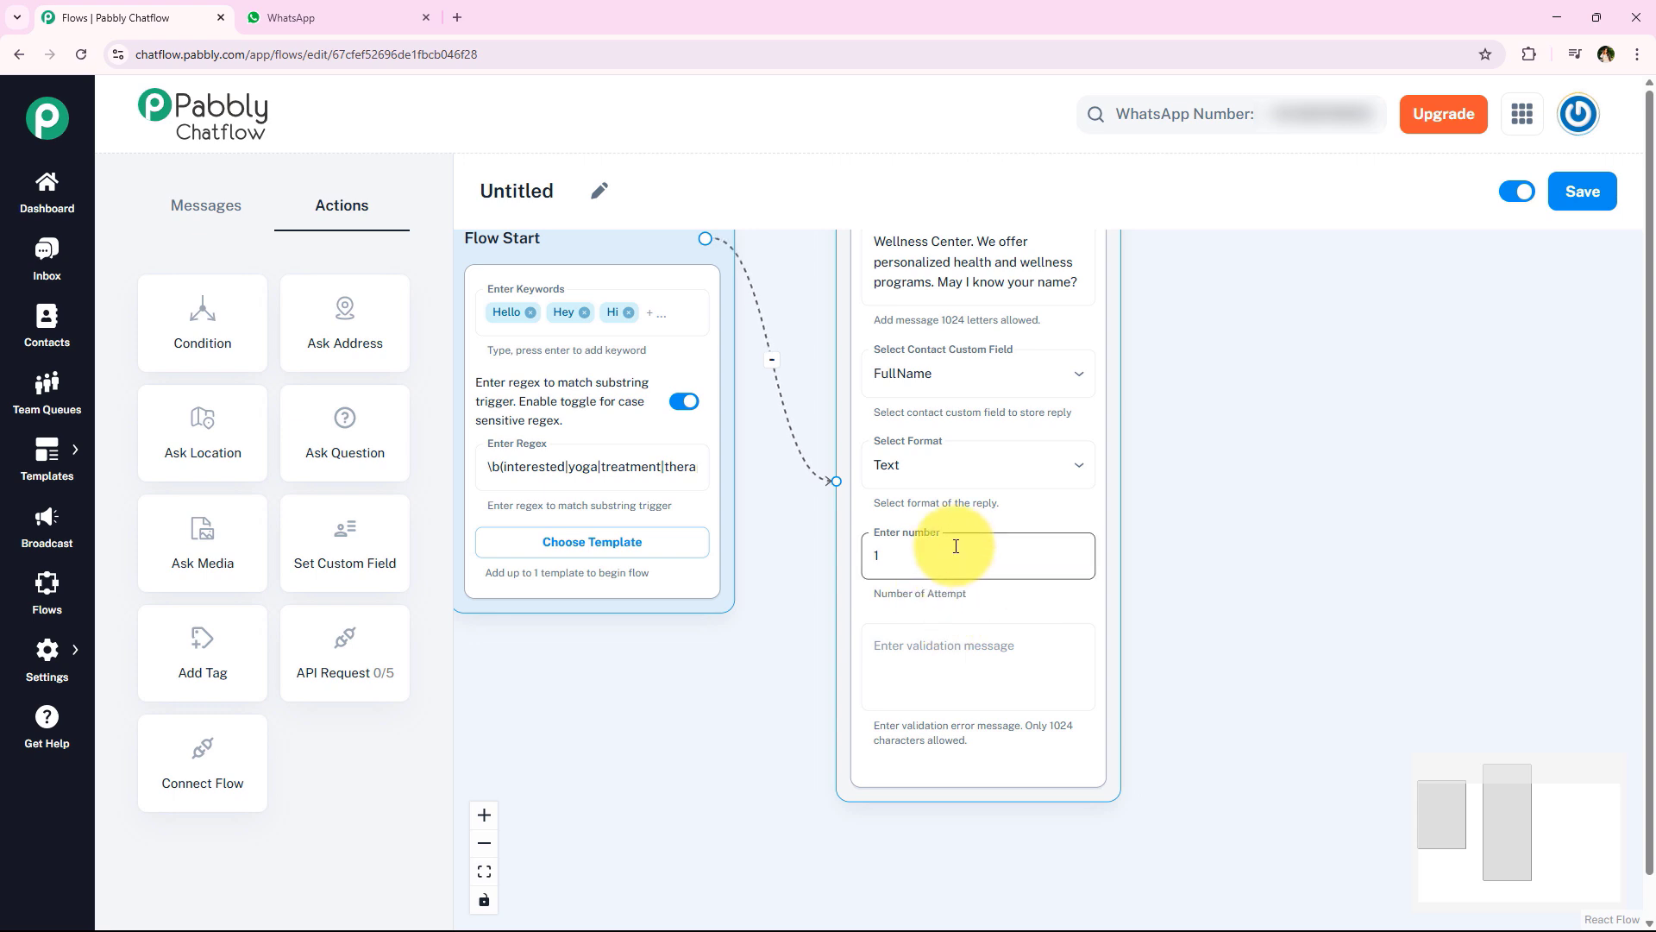
click(676, 703)
click(898, 566)
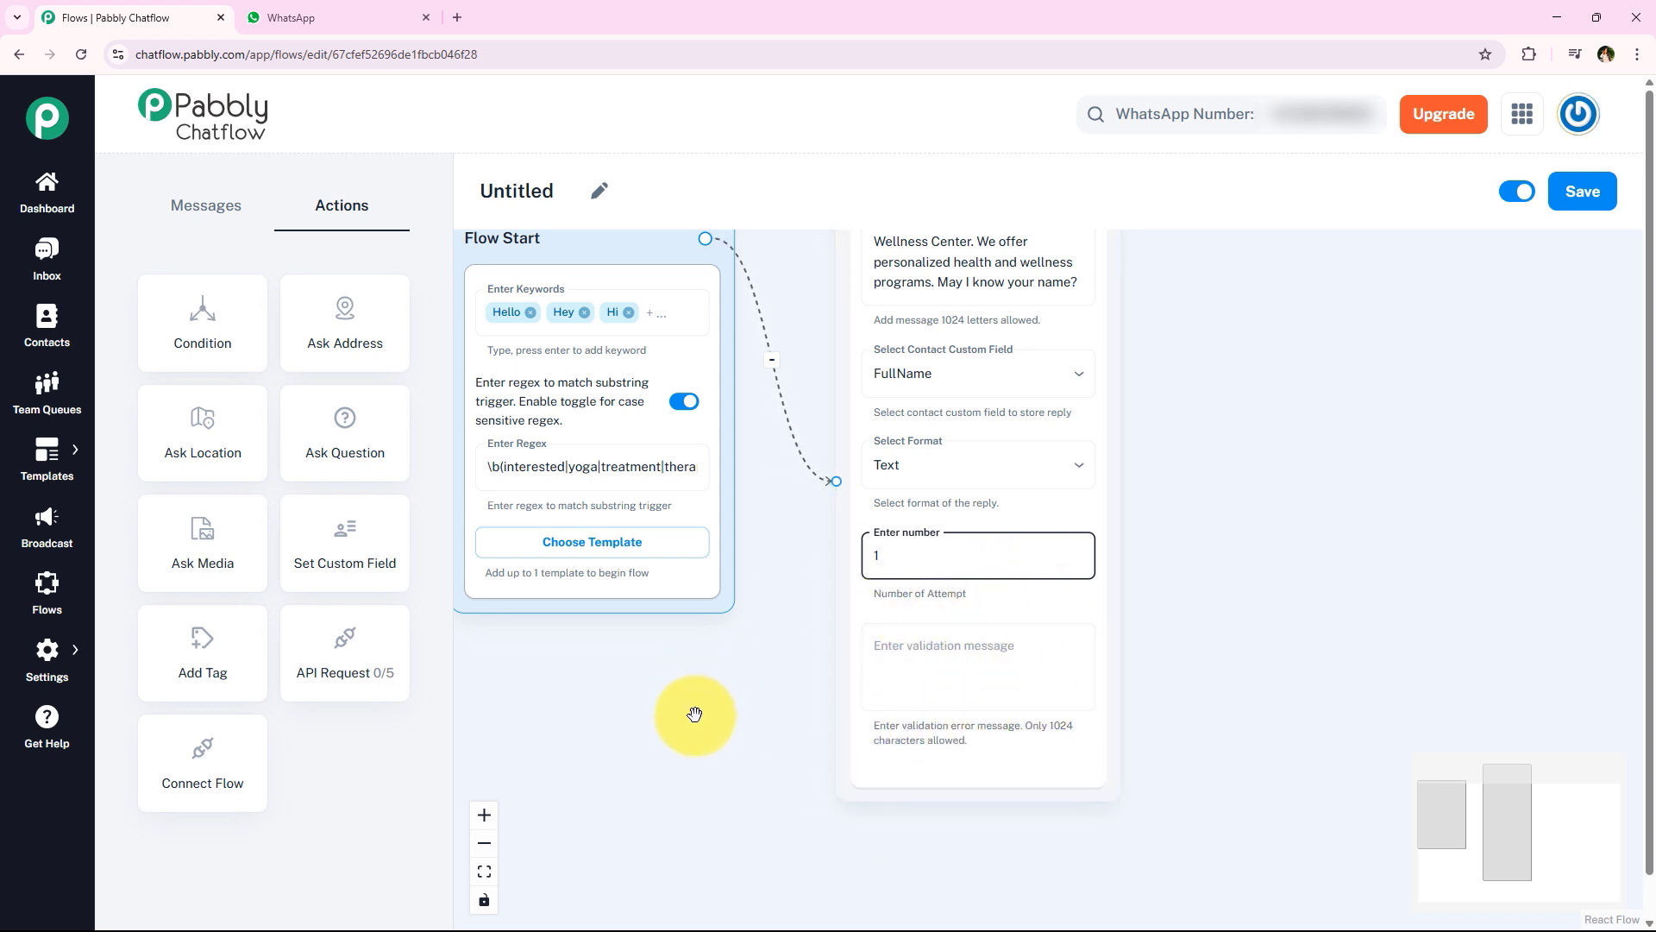
Move the Question node slightly up and closer to the Flow Start node
scroll(733, 701, down, 1)
drag(1189, 555, 1194, 632)
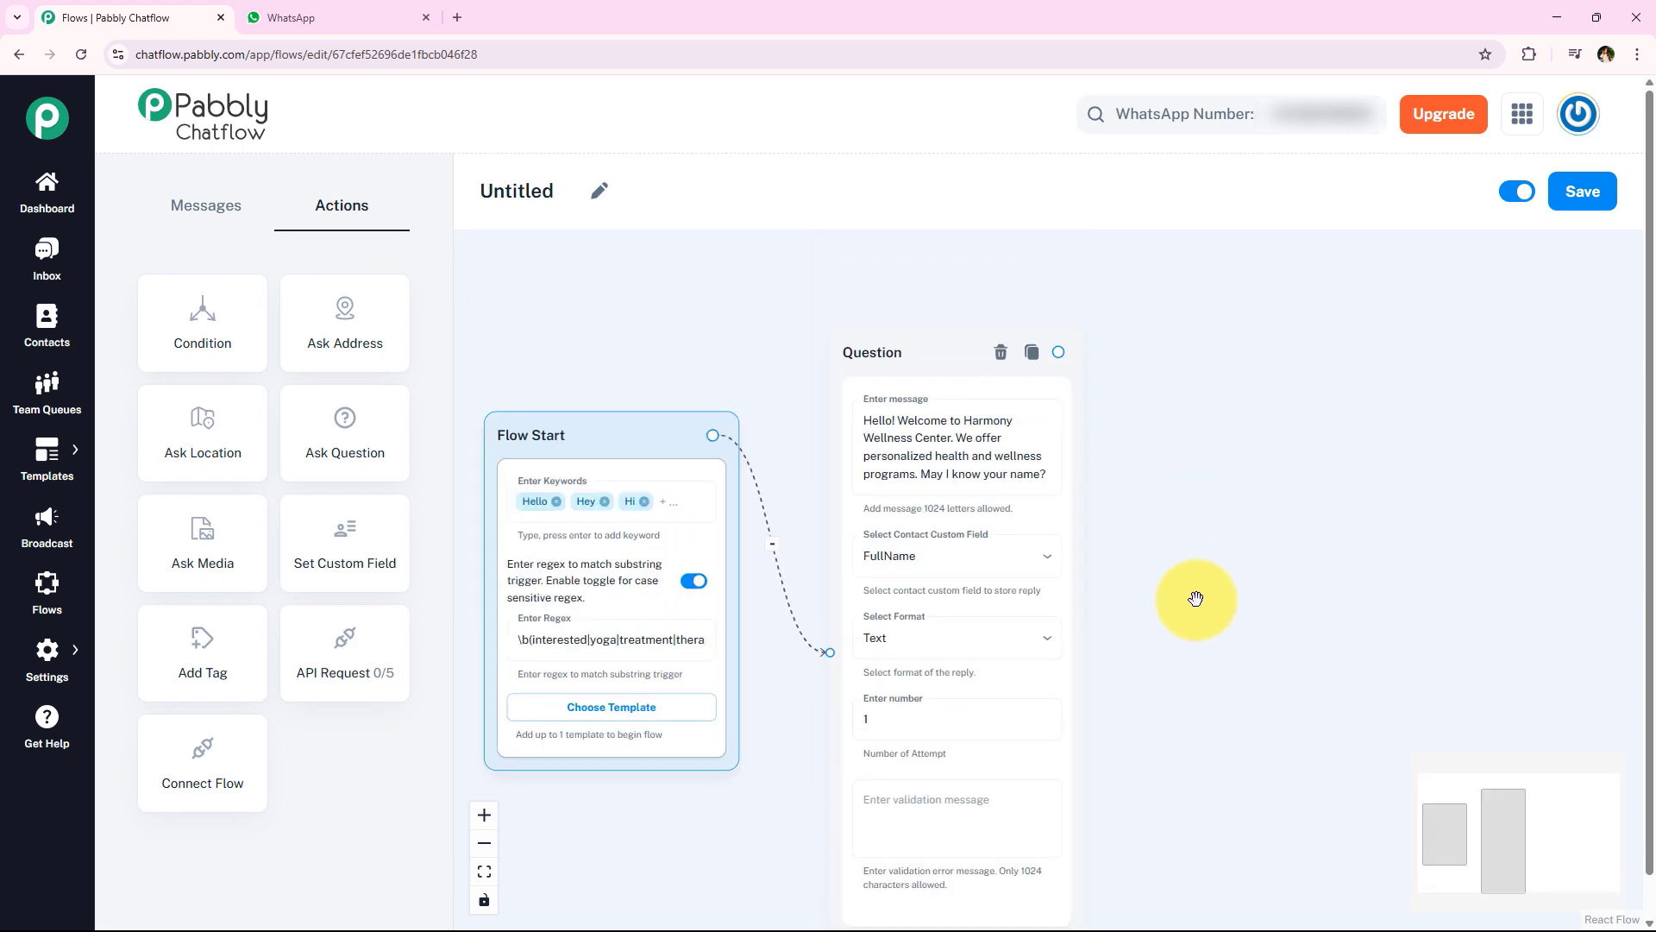
drag(889, 345, 898, 331)
click(1180, 517)
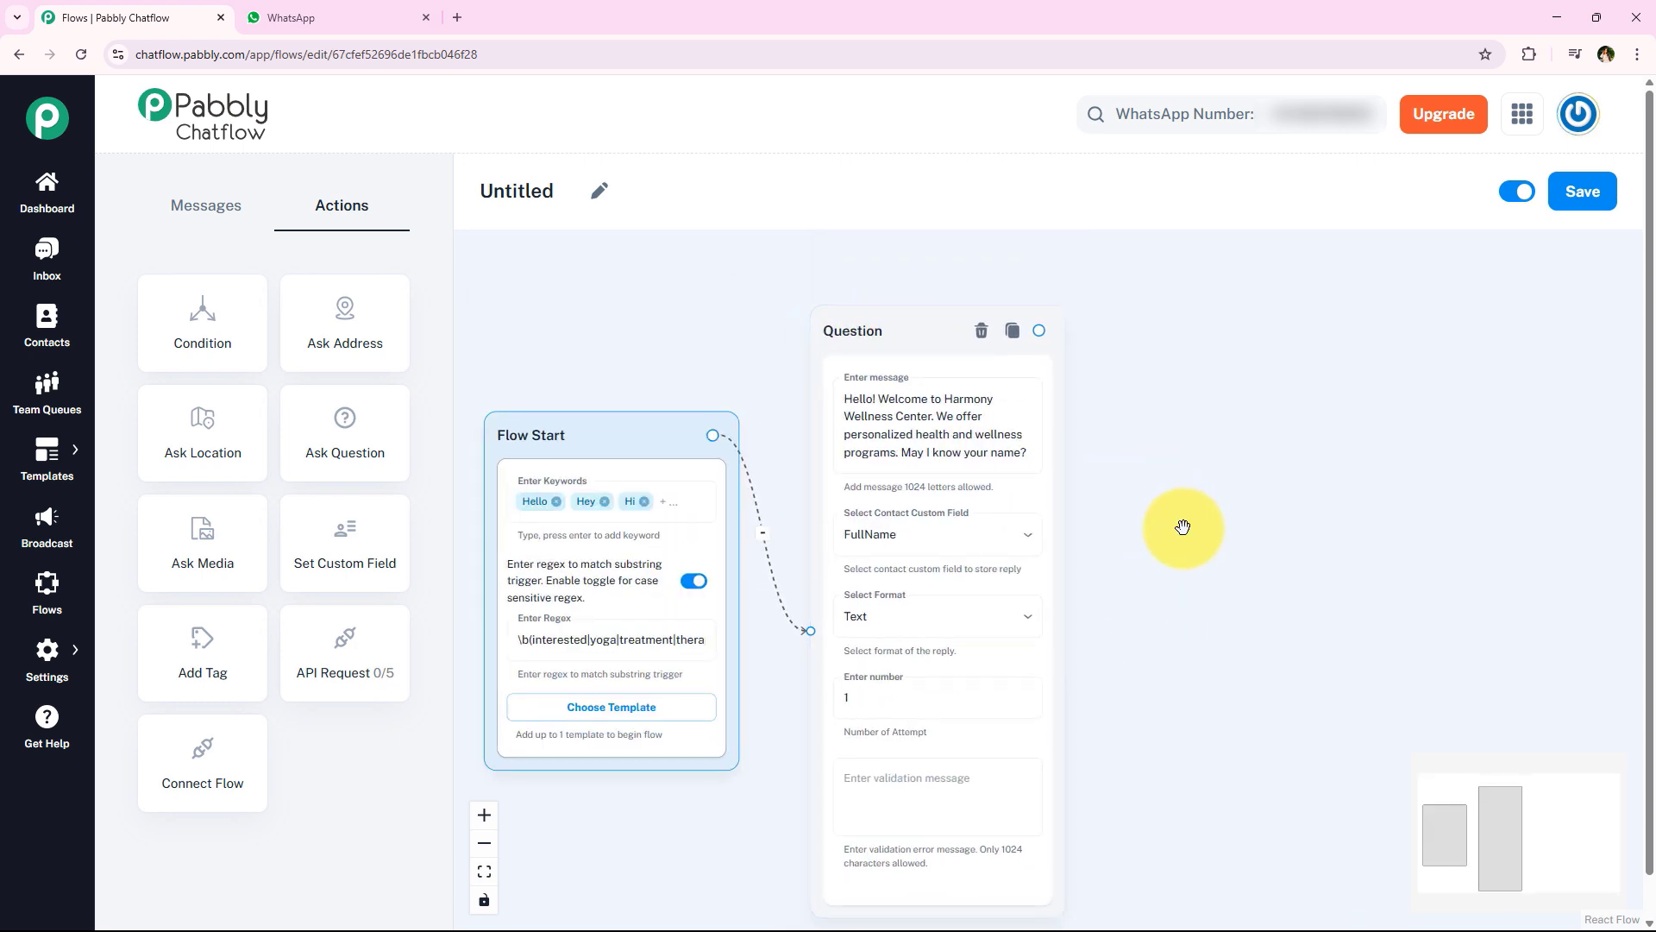
Add a List message node beside the Question node and connect the Question output to it
scroll(1210, 559, down, 1)
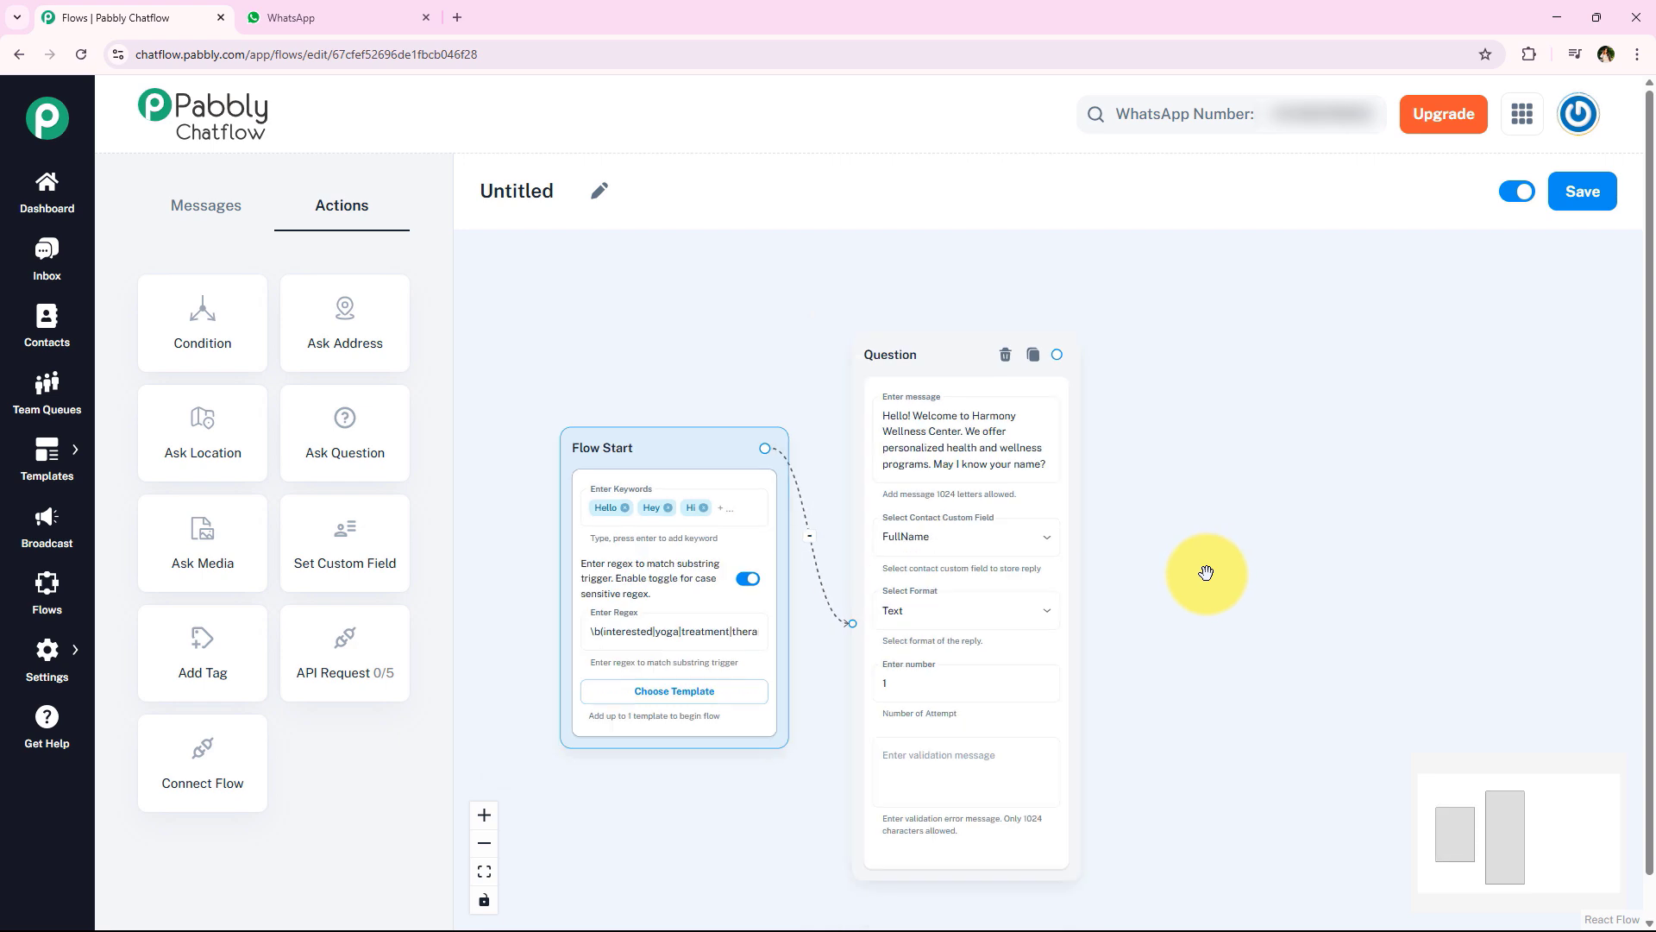
drag(1208, 573, 1127, 555)
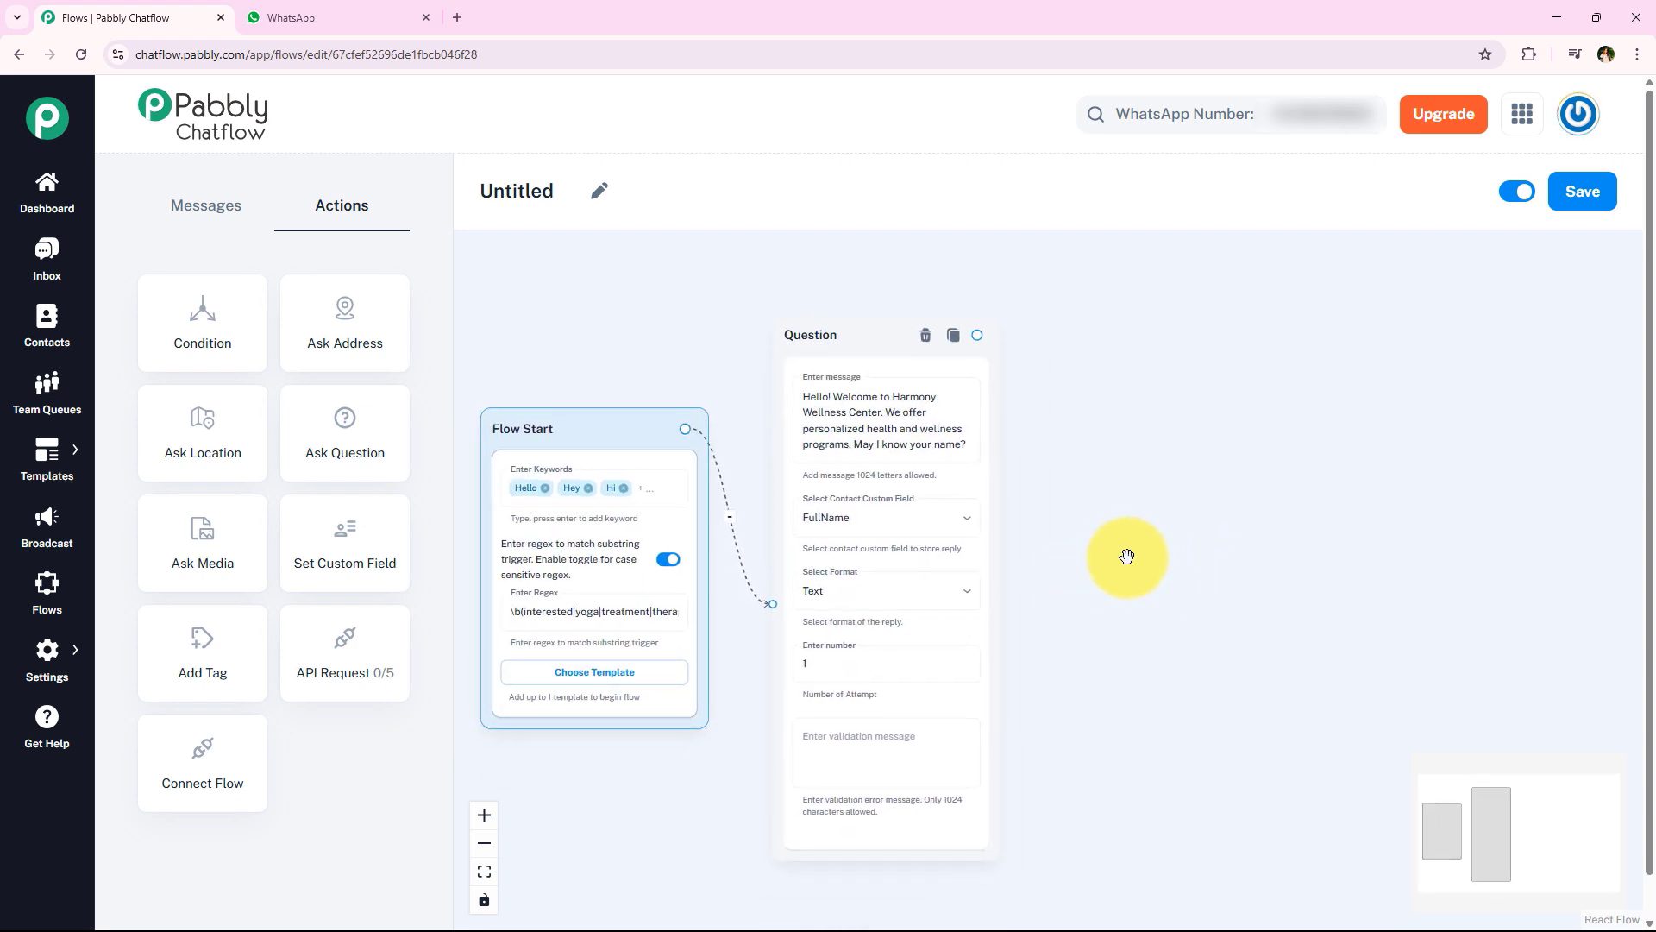
click(966, 341)
click(178, 205)
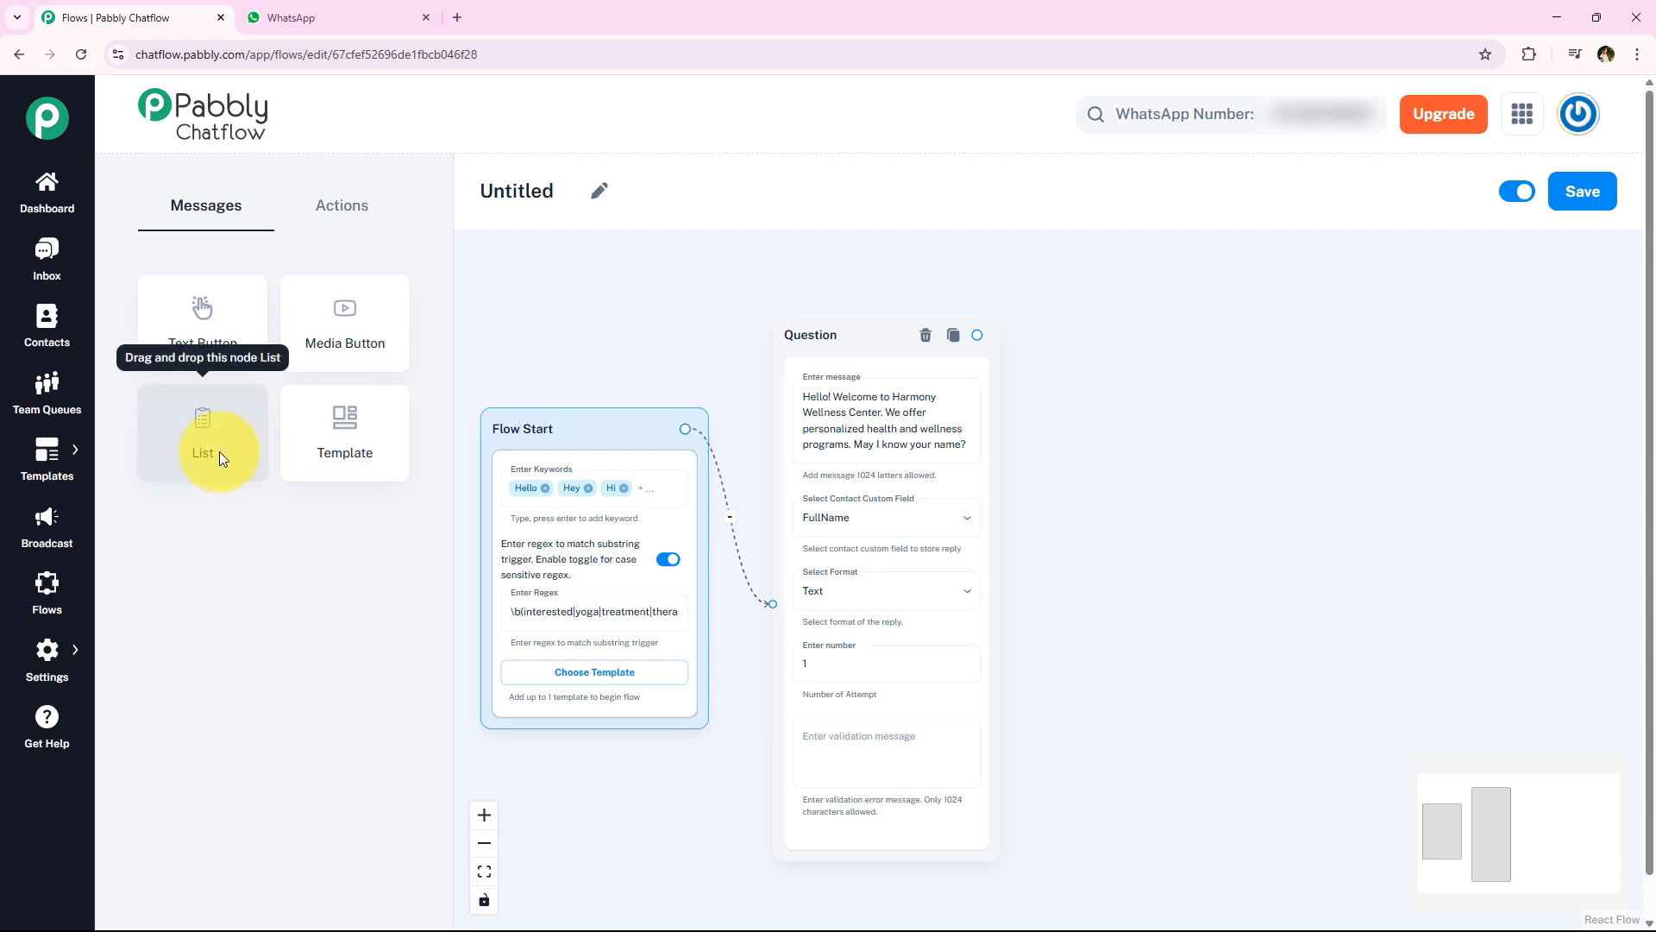
drag(204, 414, 1060, 595)
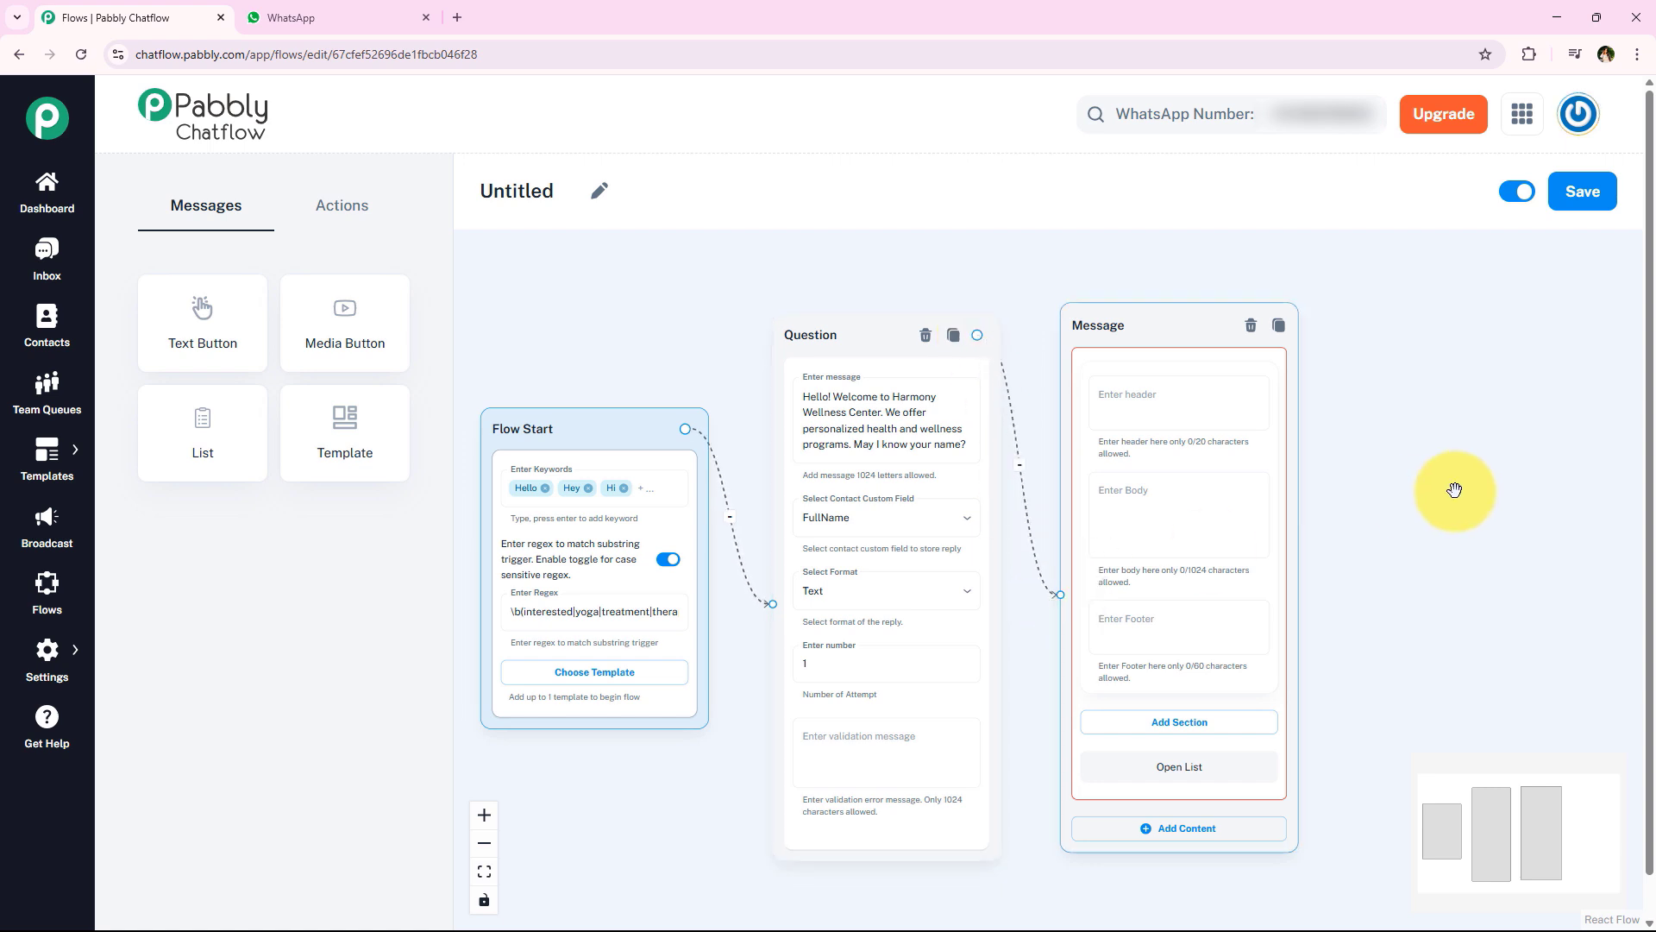
Set header "Nice to meet you", body "We have different therapies to improve your well-being." and footer "Please select a category that interests you" in the list message
drag(1463, 515, 1271, 524)
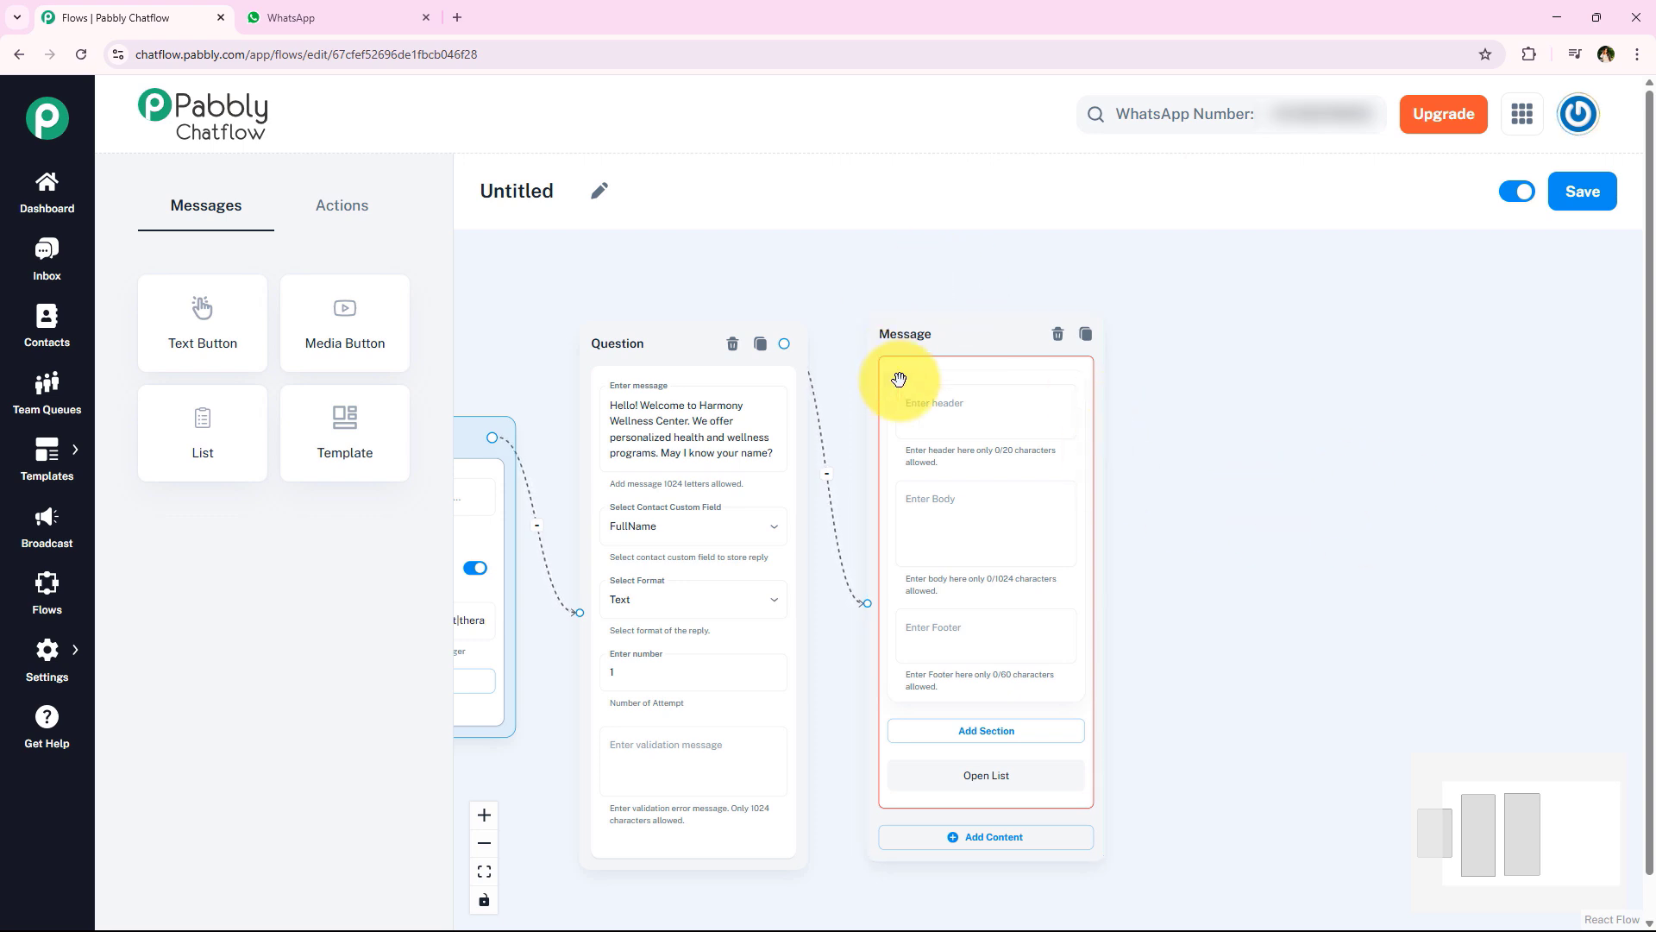
drag(983, 330, 979, 297)
click(1000, 385)
scroll(1065, 492, up, 1)
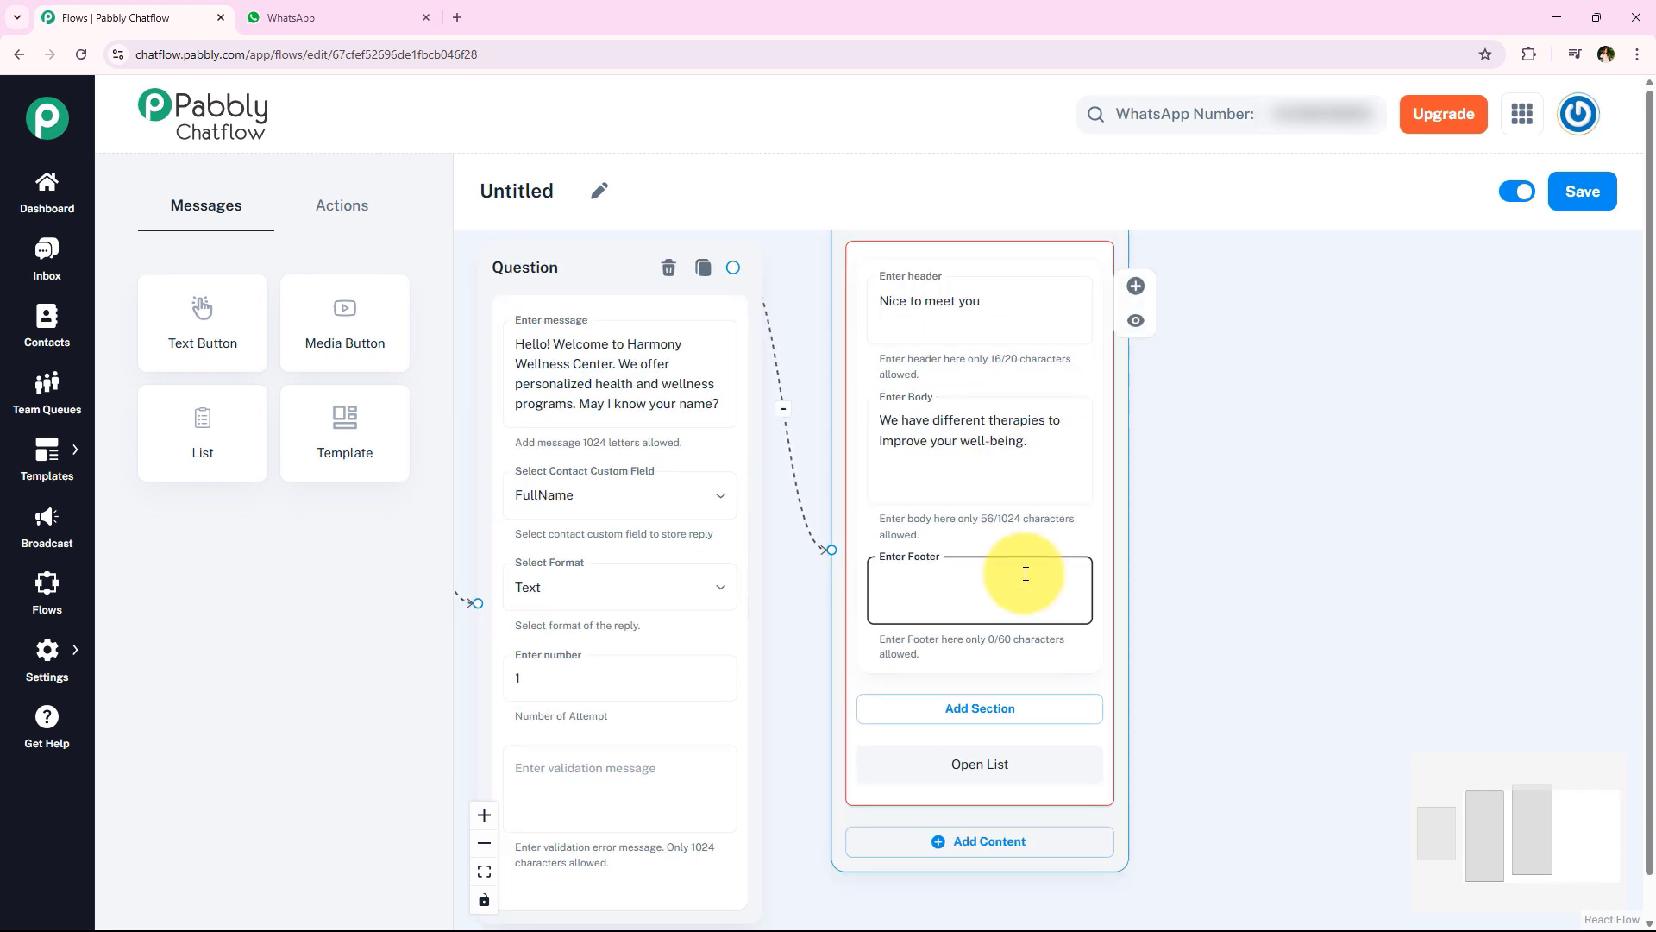
drag(1204, 492, 1199, 526)
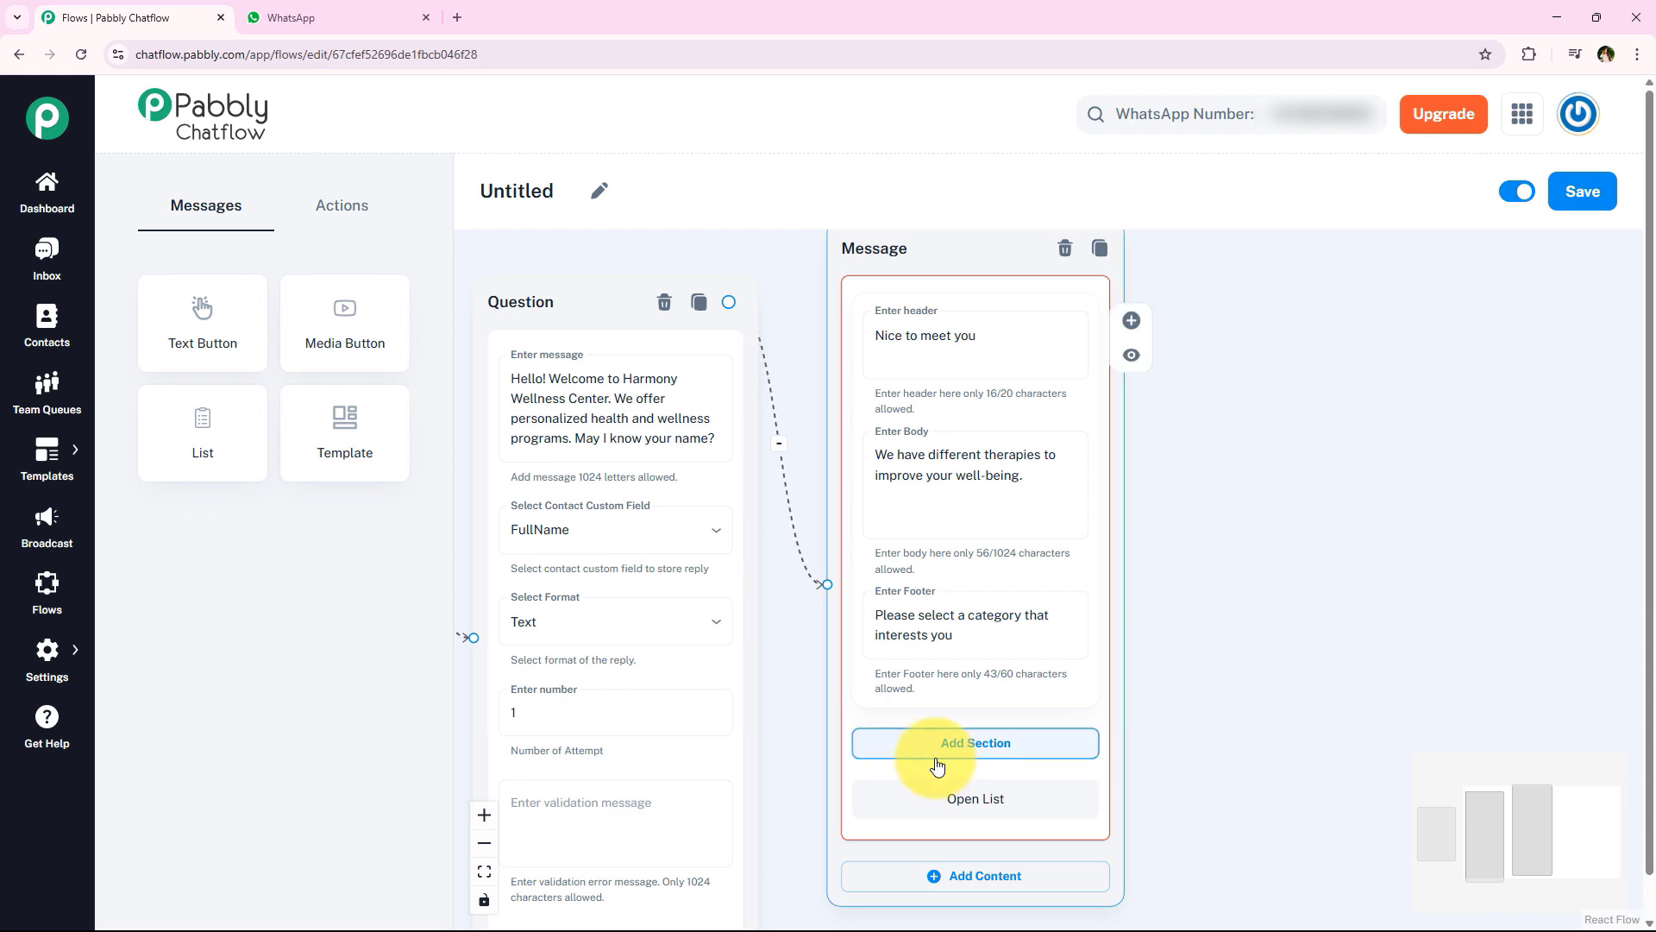
Add a section titled "Yoga & Meditation" to the list message and insert an item in it
click(972, 732)
drag(1239, 710, 1168, 414)
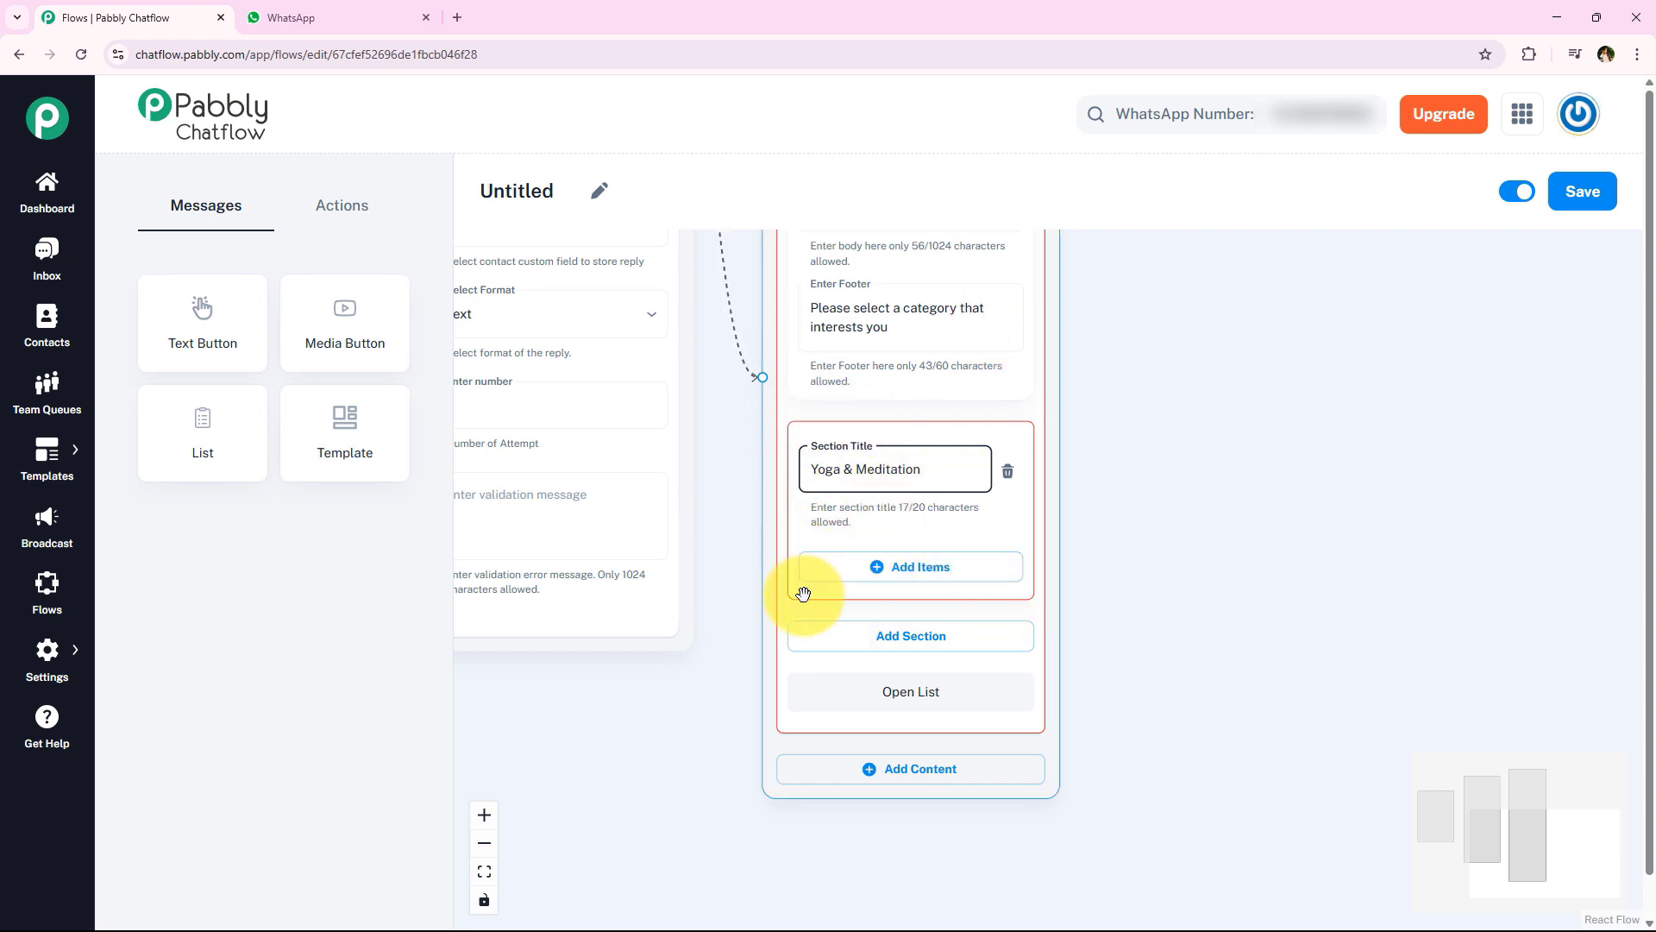
click(925, 576)
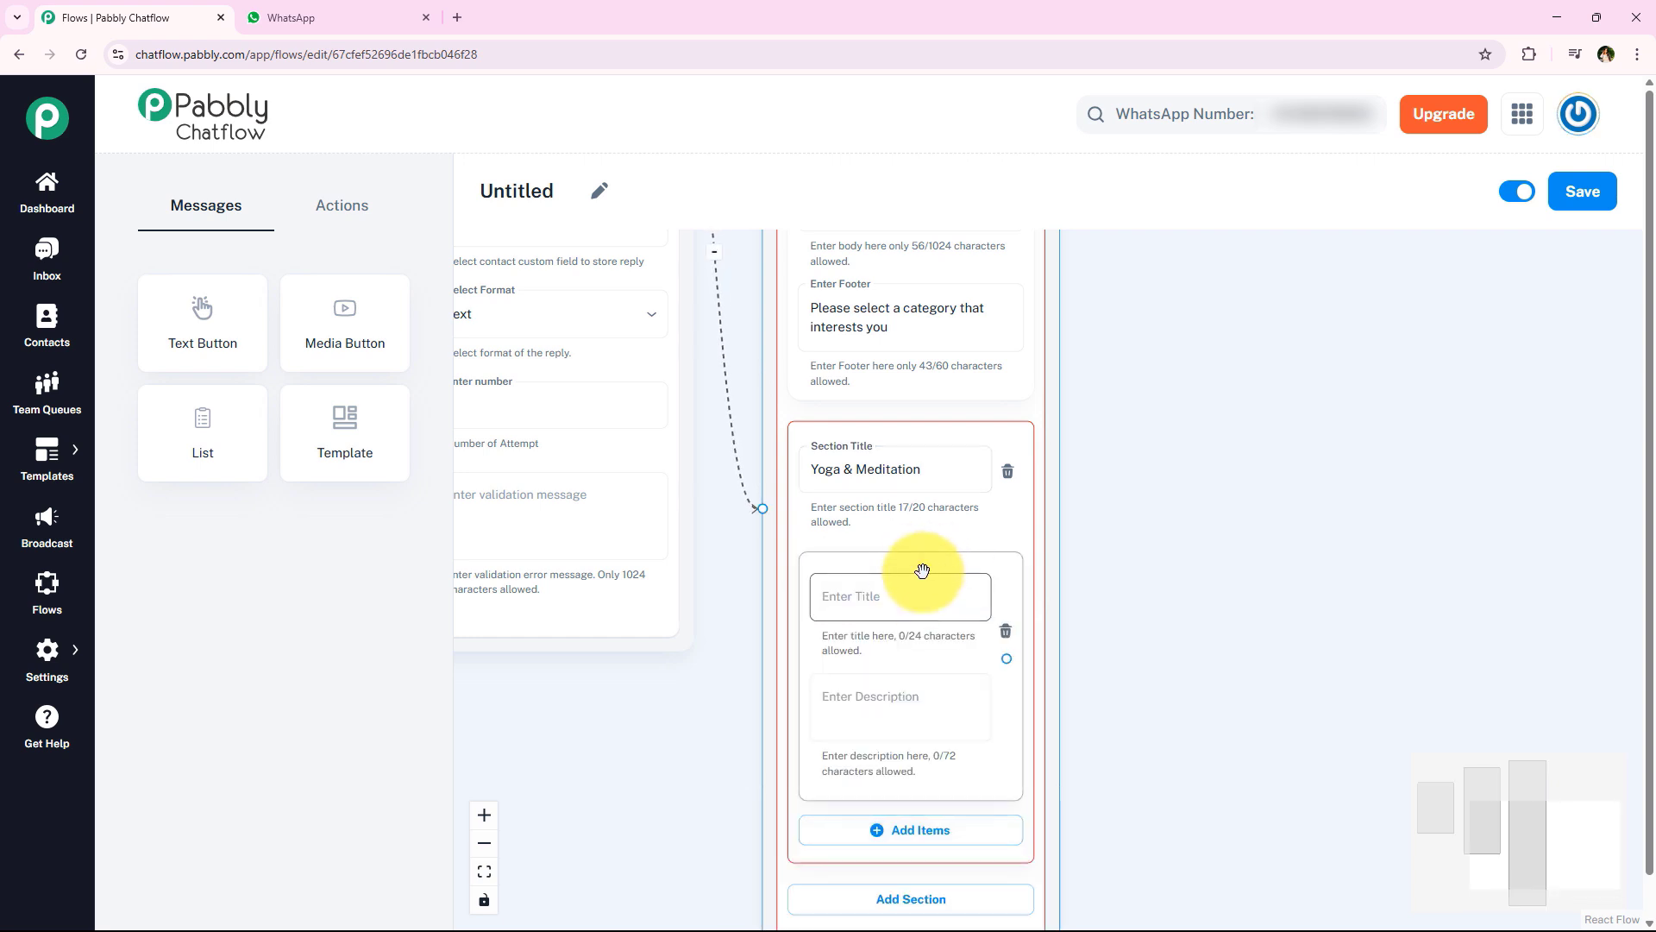
drag(1194, 584, 1175, 469)
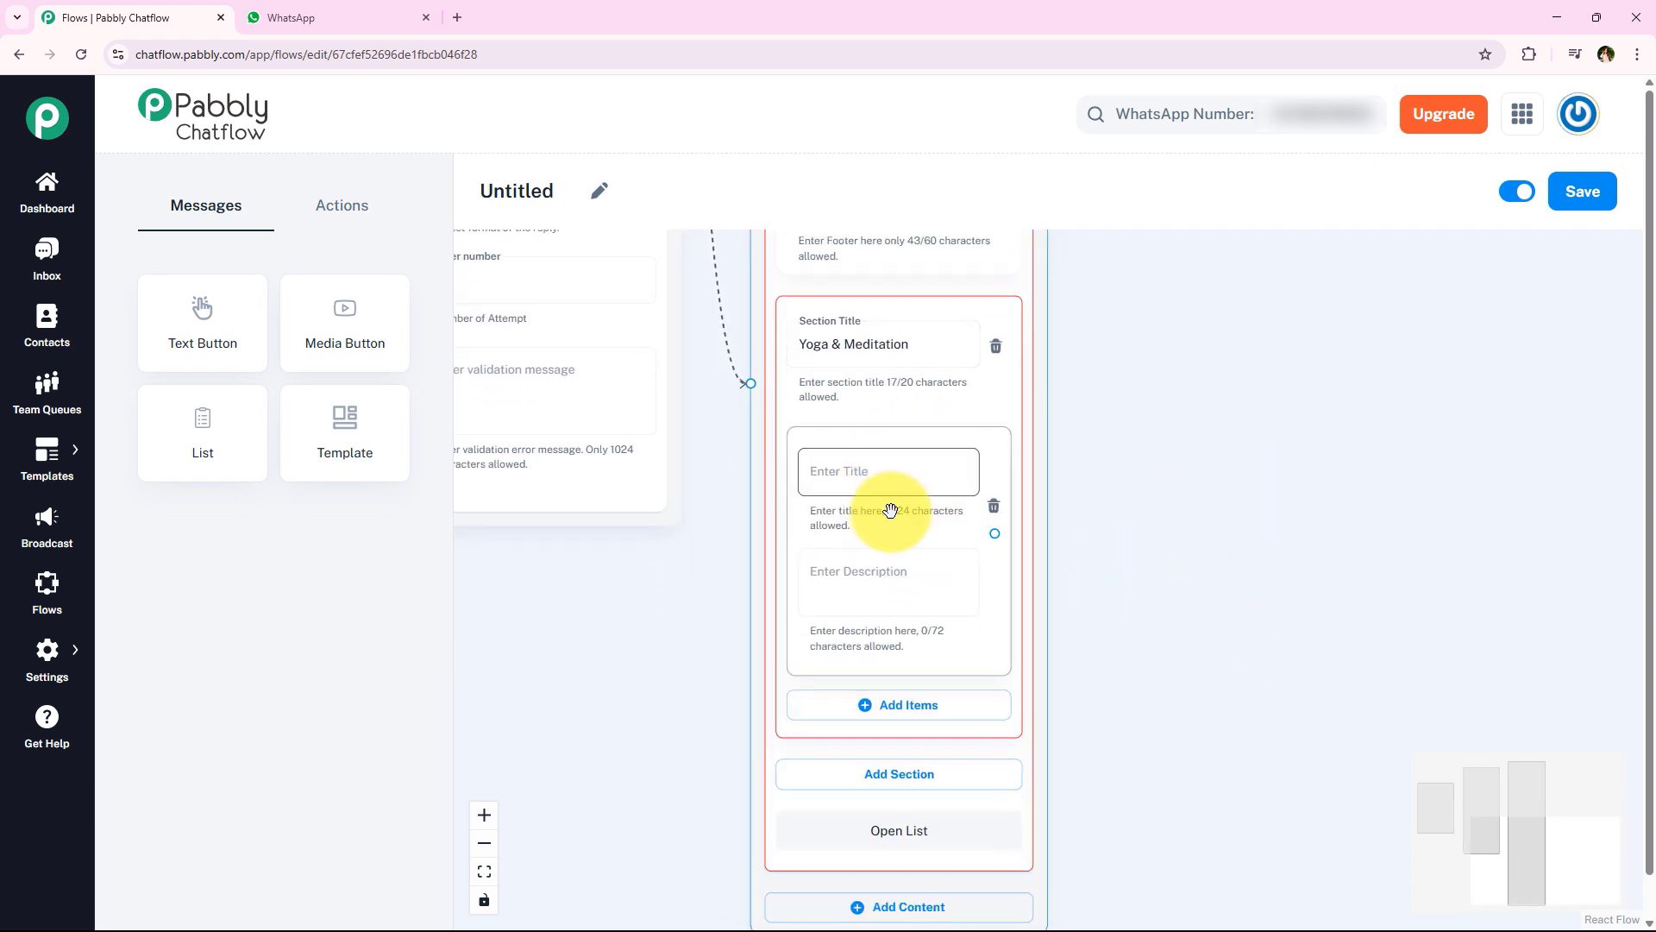
Fill the section's first item with the title "Guided Yoga Sessions" and a description of an emoji followed by "Personalized sessions with expert trainers"
click(962, 580)
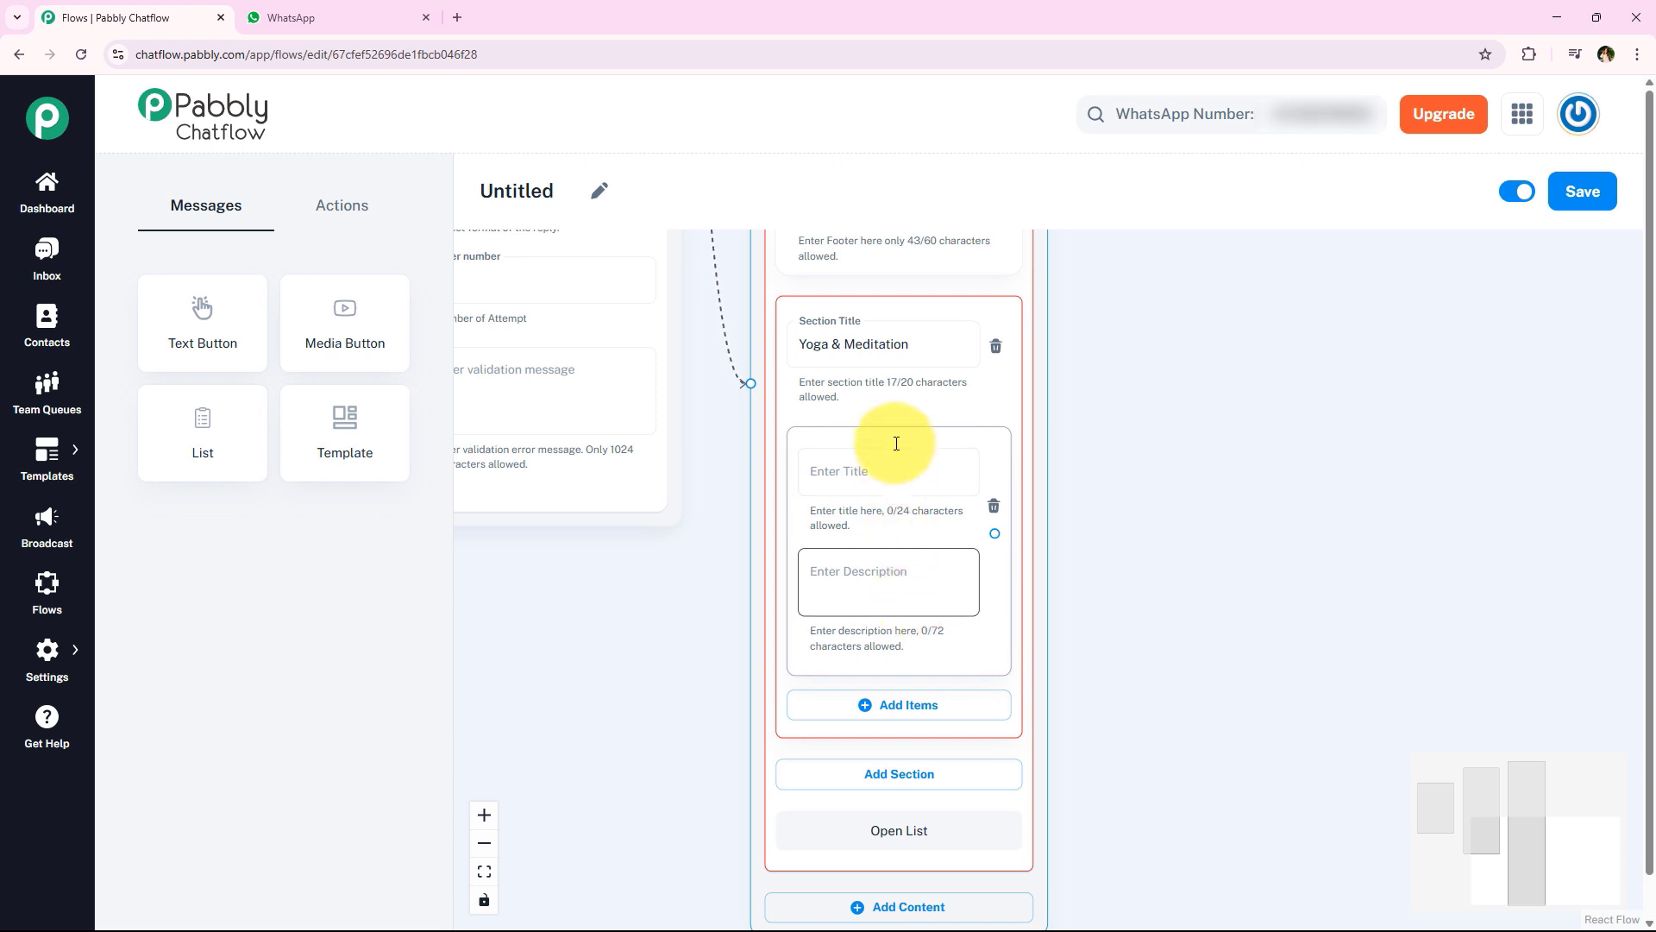
click(885, 482)
drag(919, 495, 923, 495)
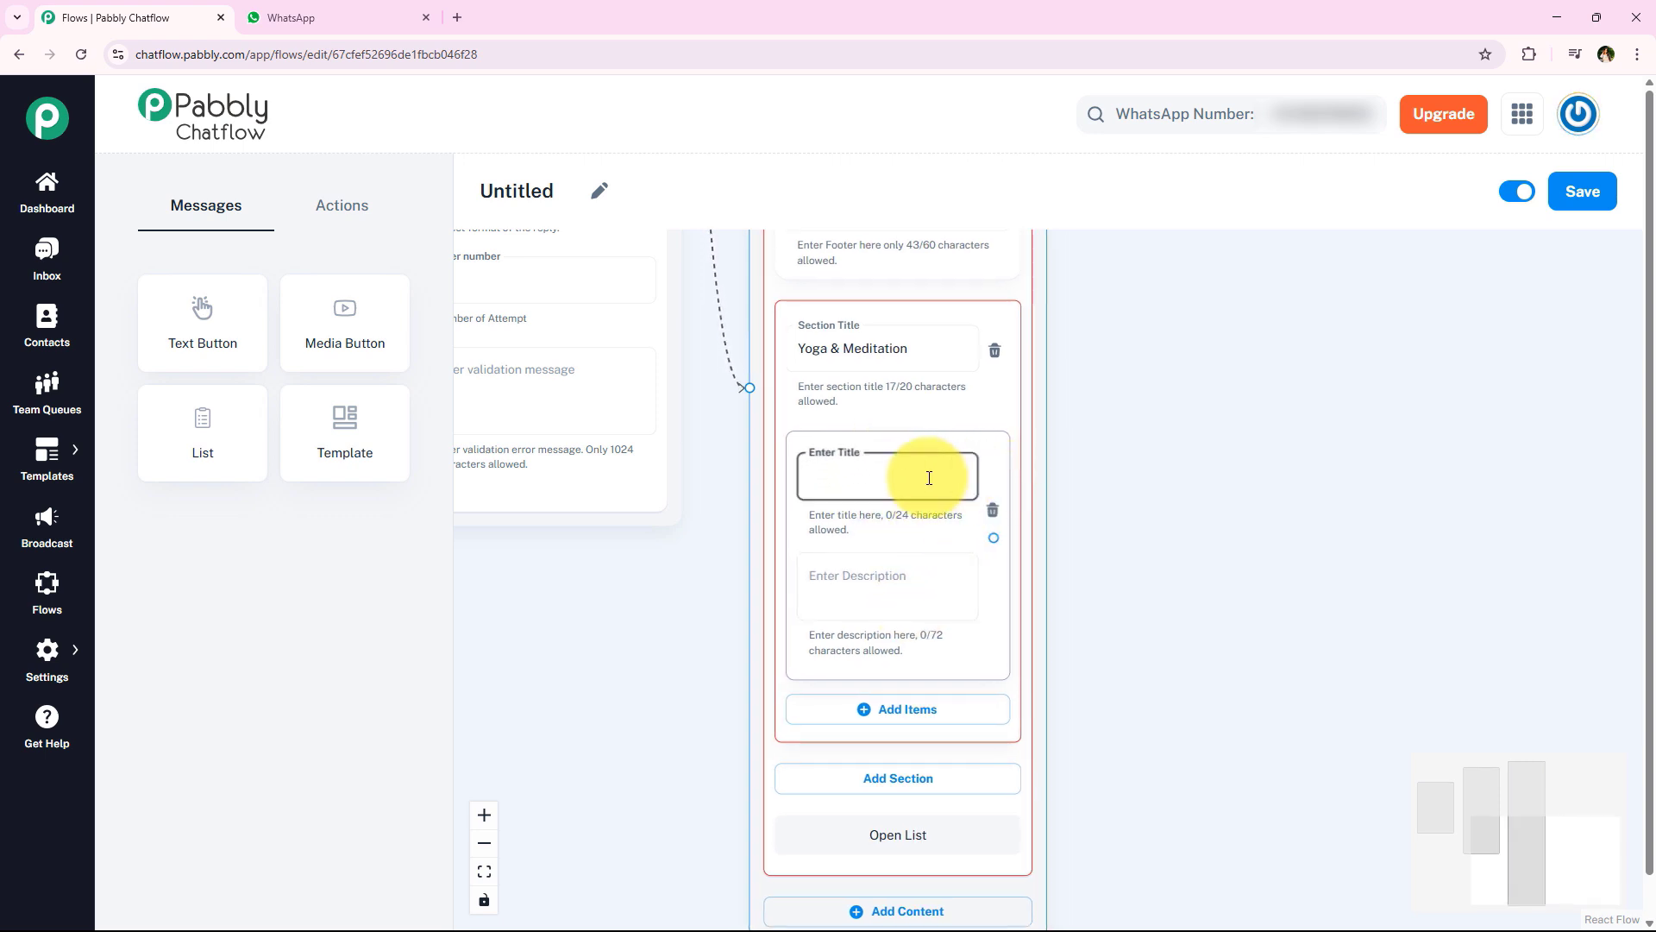
text(Guided Yoga Sessions)
click(851, 576)
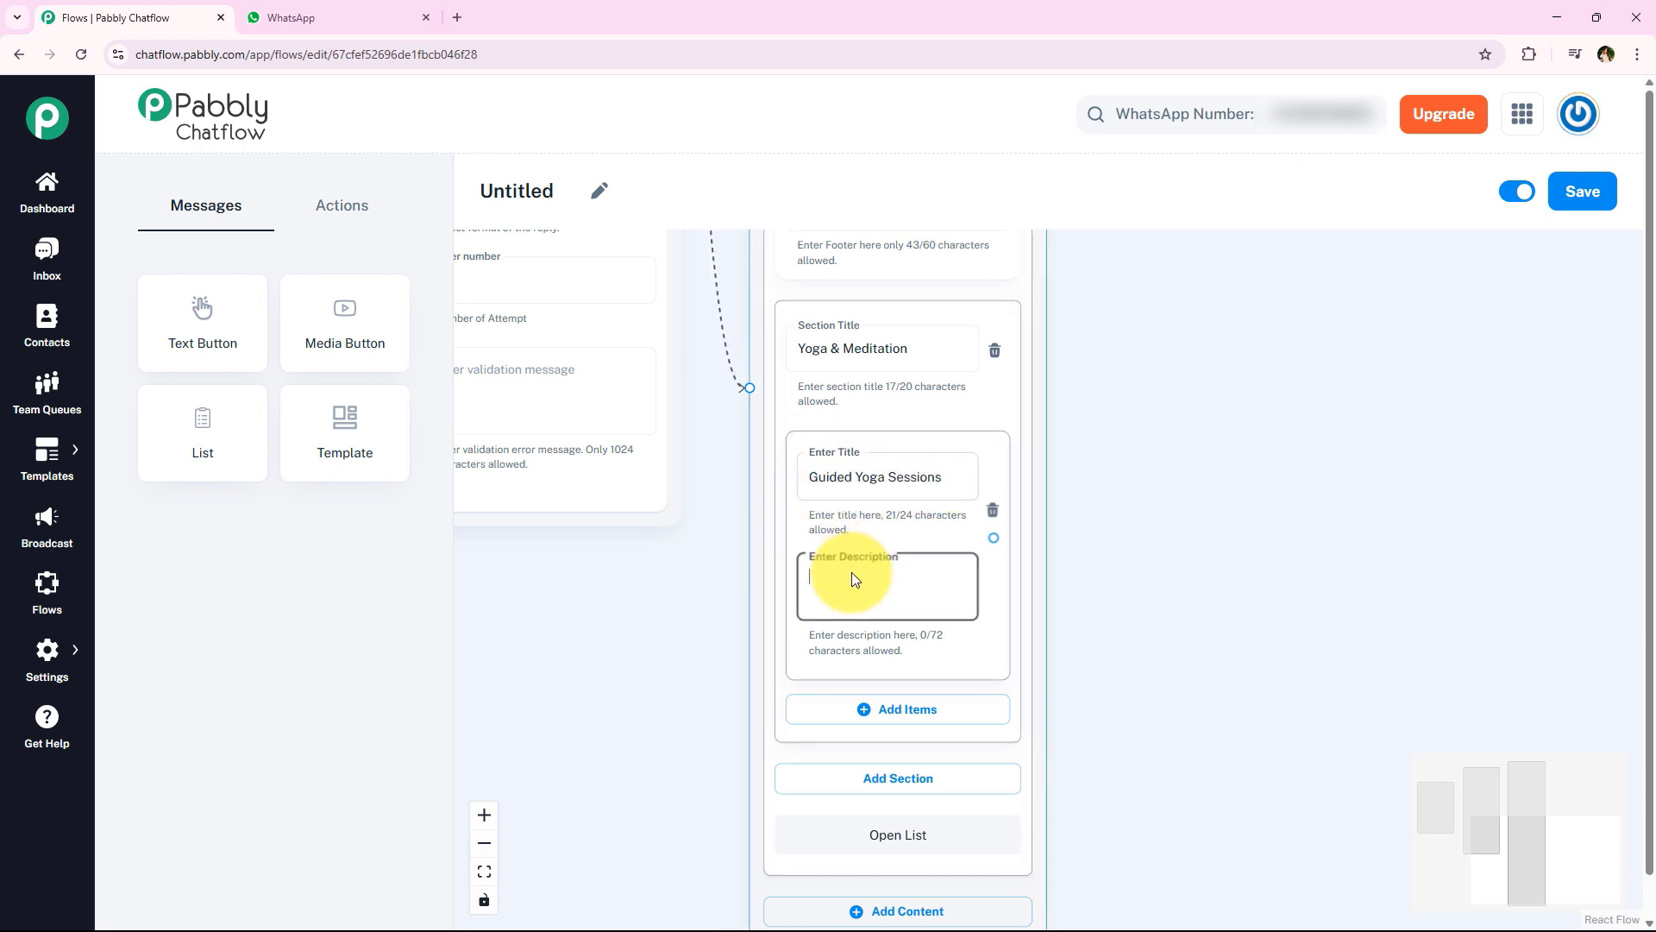
text(🙏 Personalized sessions with expert trainers)
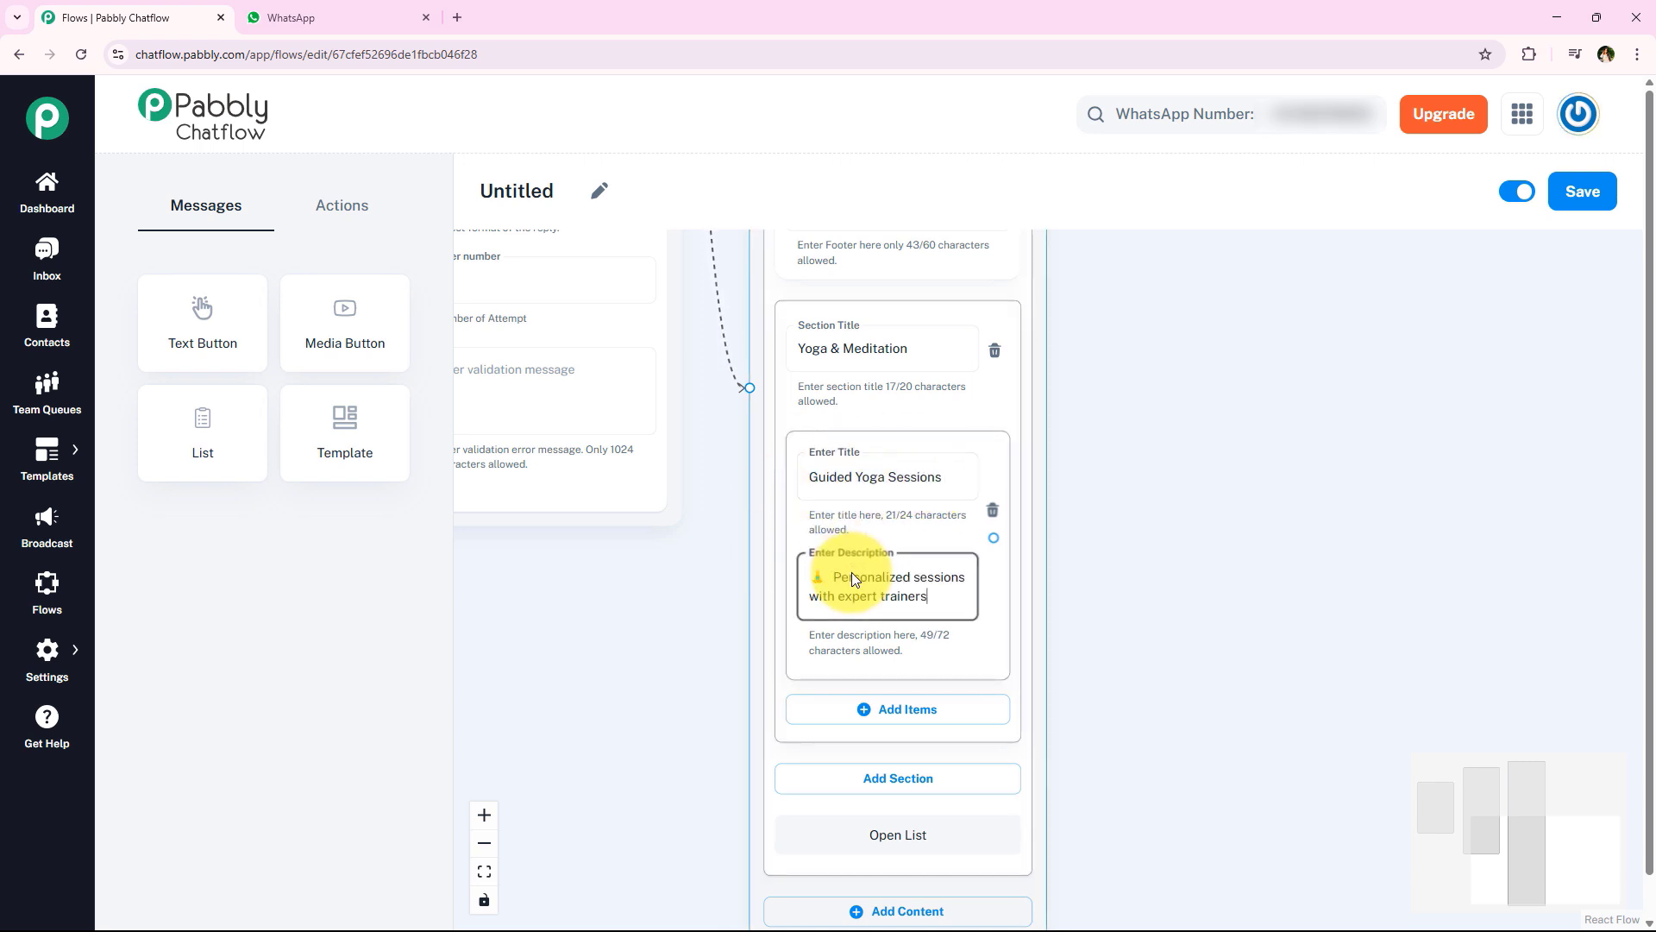
click(560, 653)
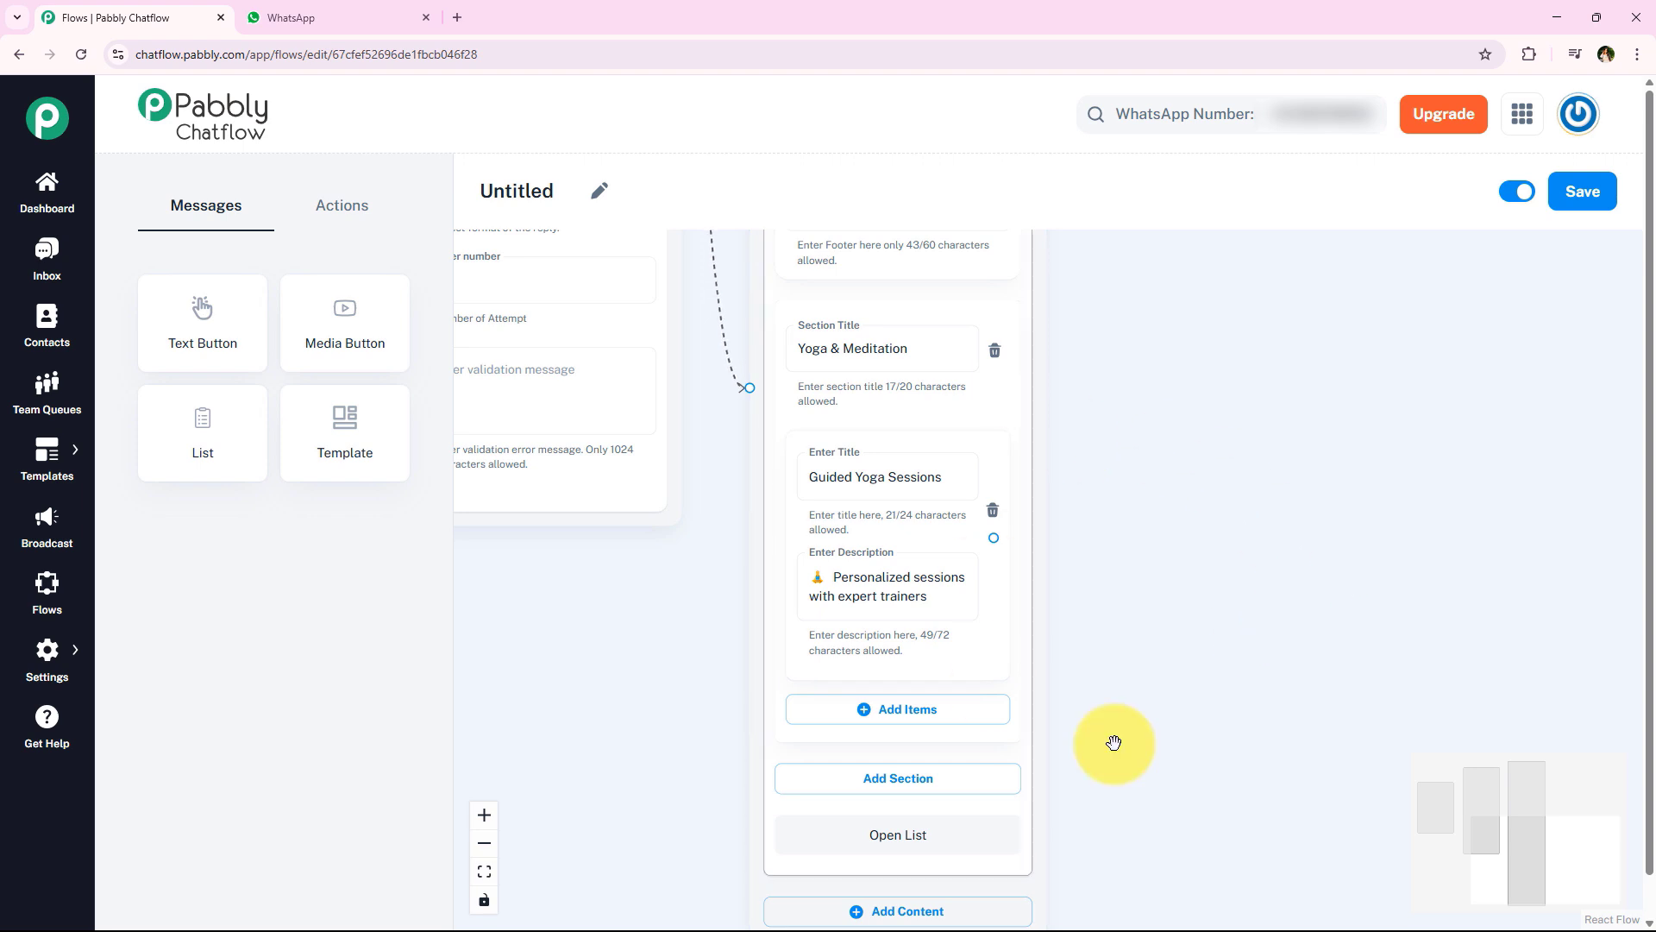
Add a second item titled "Mindfulness Meditation" with the description "Deep relaxation and stress relief techniques" to the Yoga & Meditation section
scroll(1086, 672, down, 2)
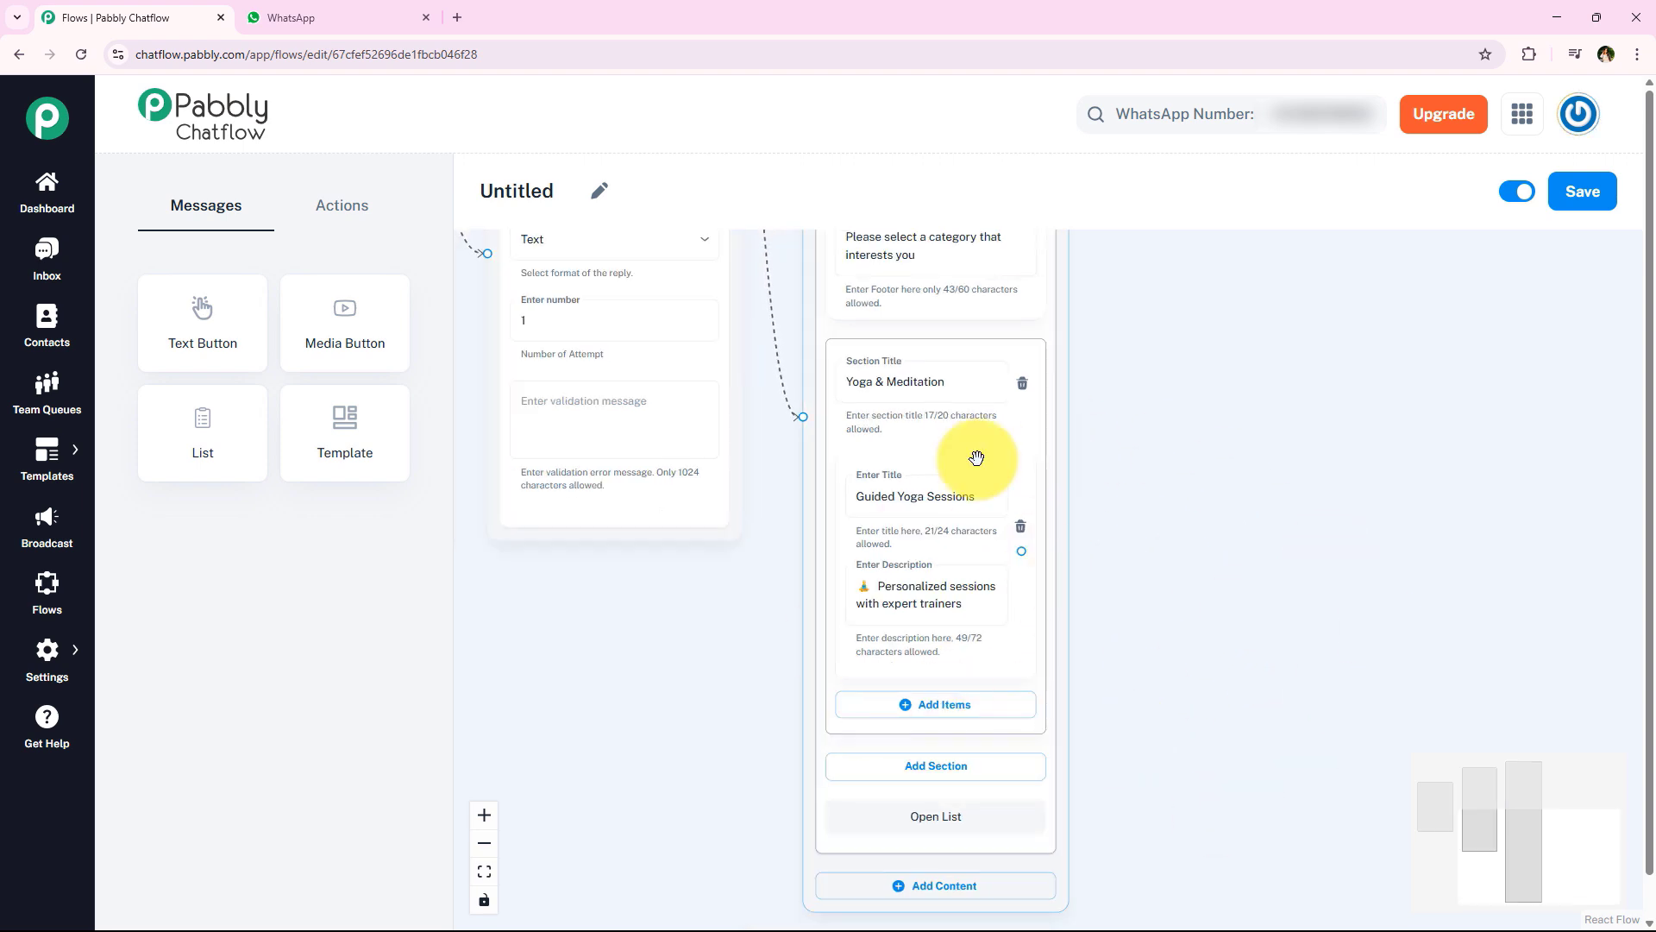
click(1006, 716)
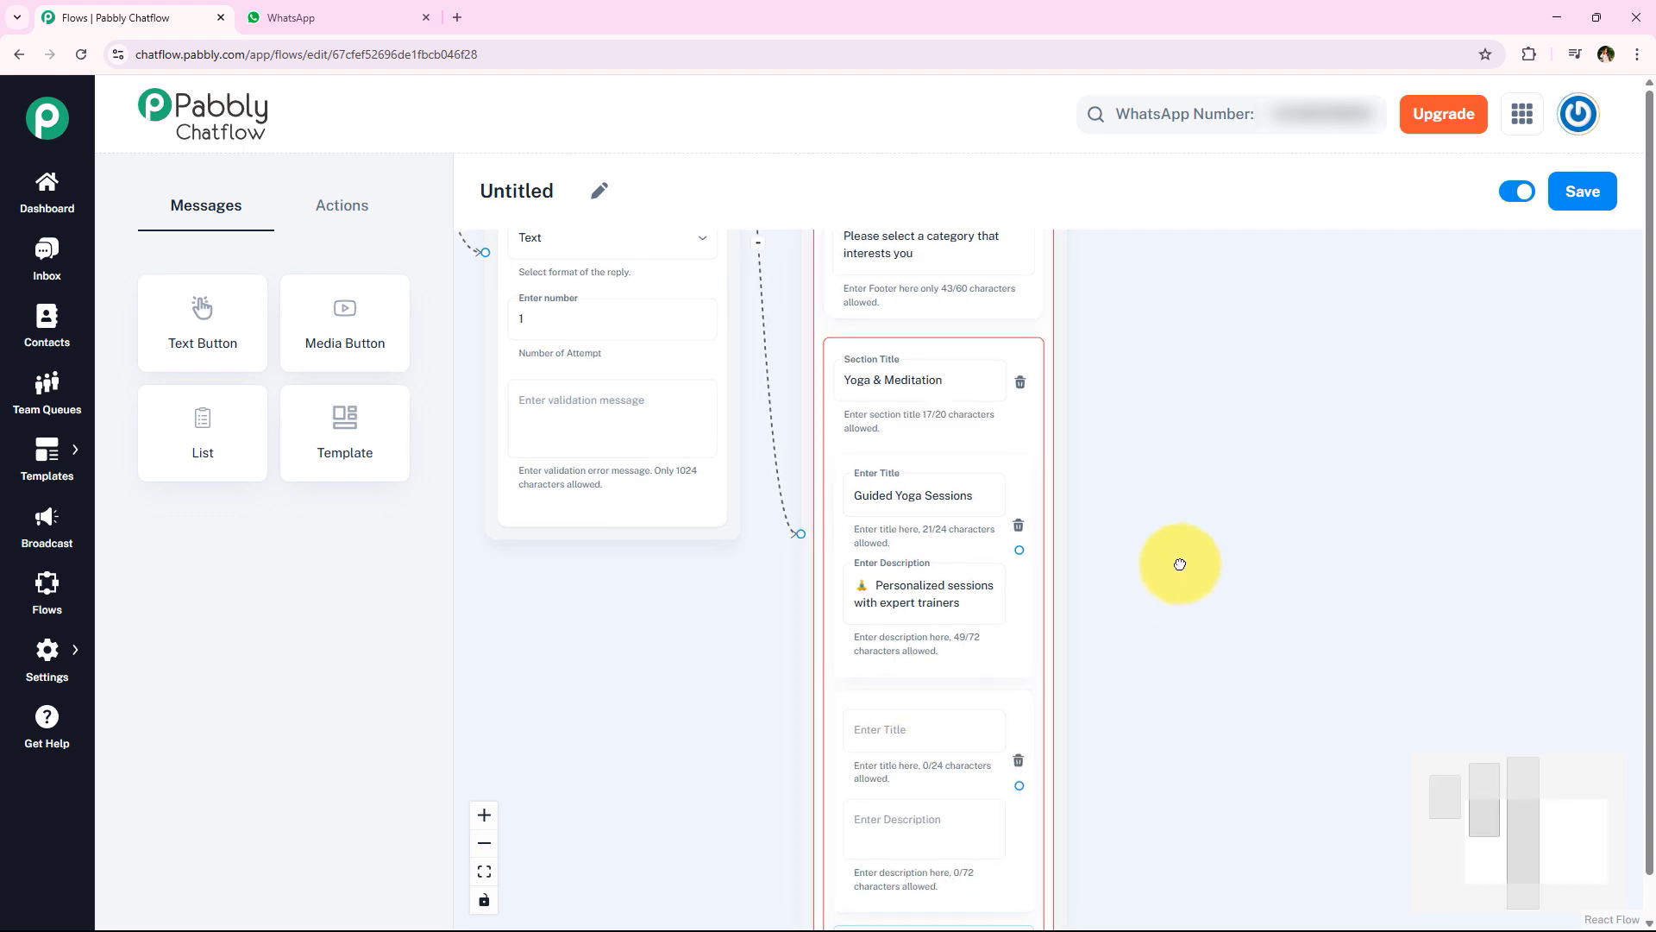
drag(1175, 561, 1142, 325)
click(913, 470)
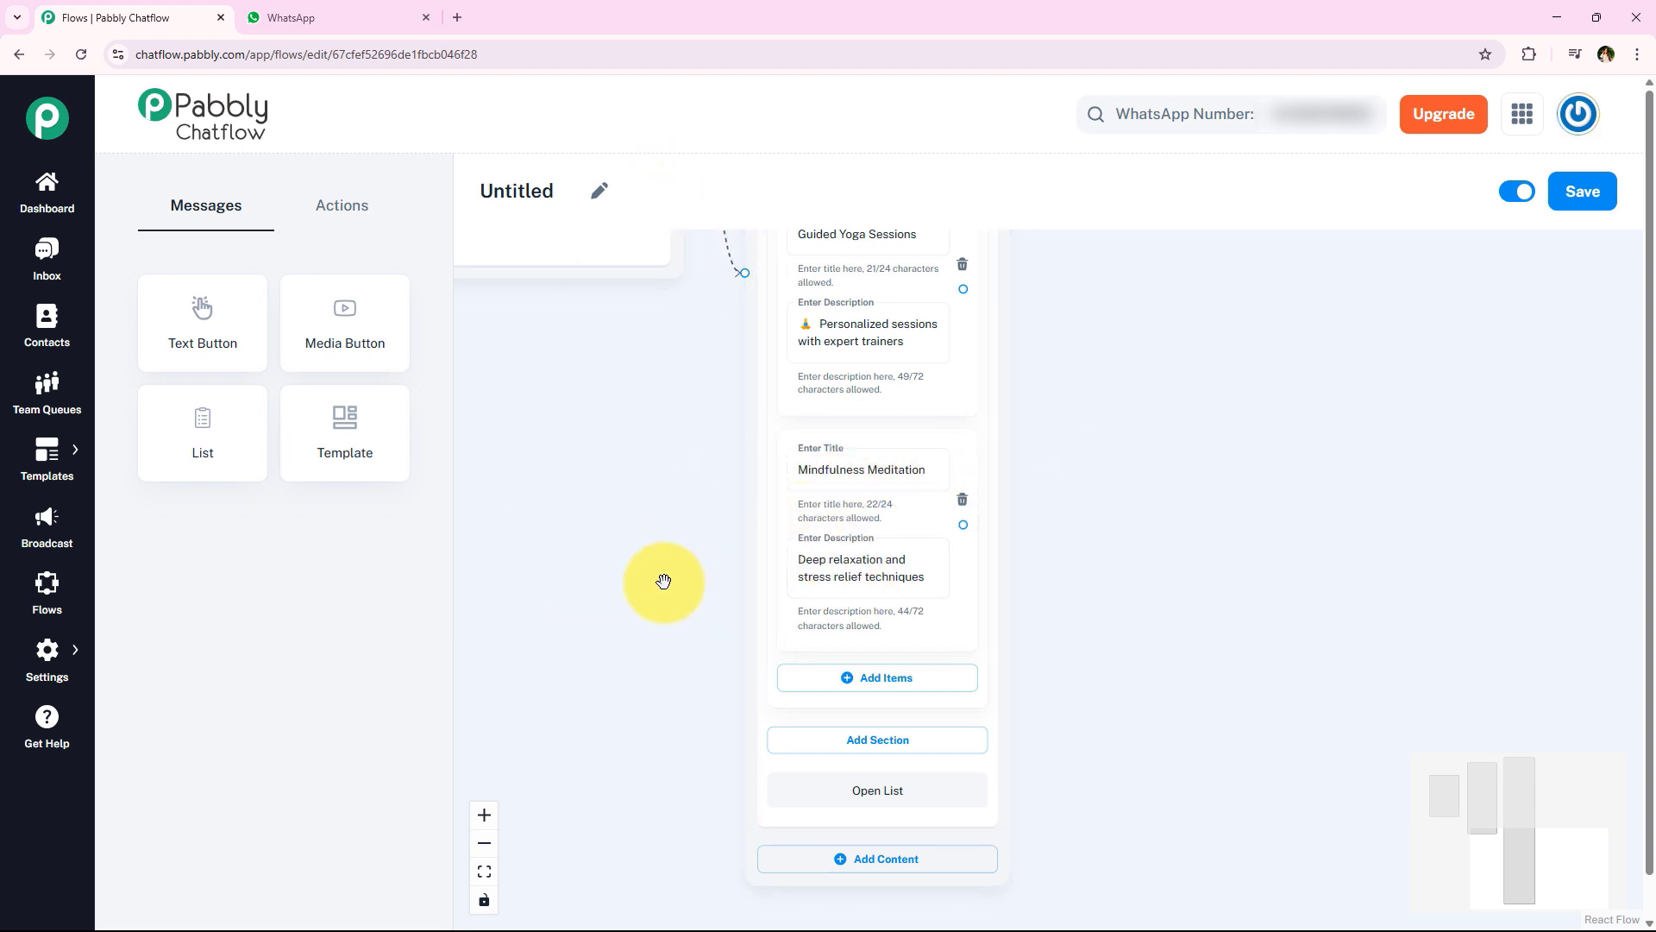
Add a second section titled "Therapy & Healing" to the list message
scroll(663, 581, down, 5)
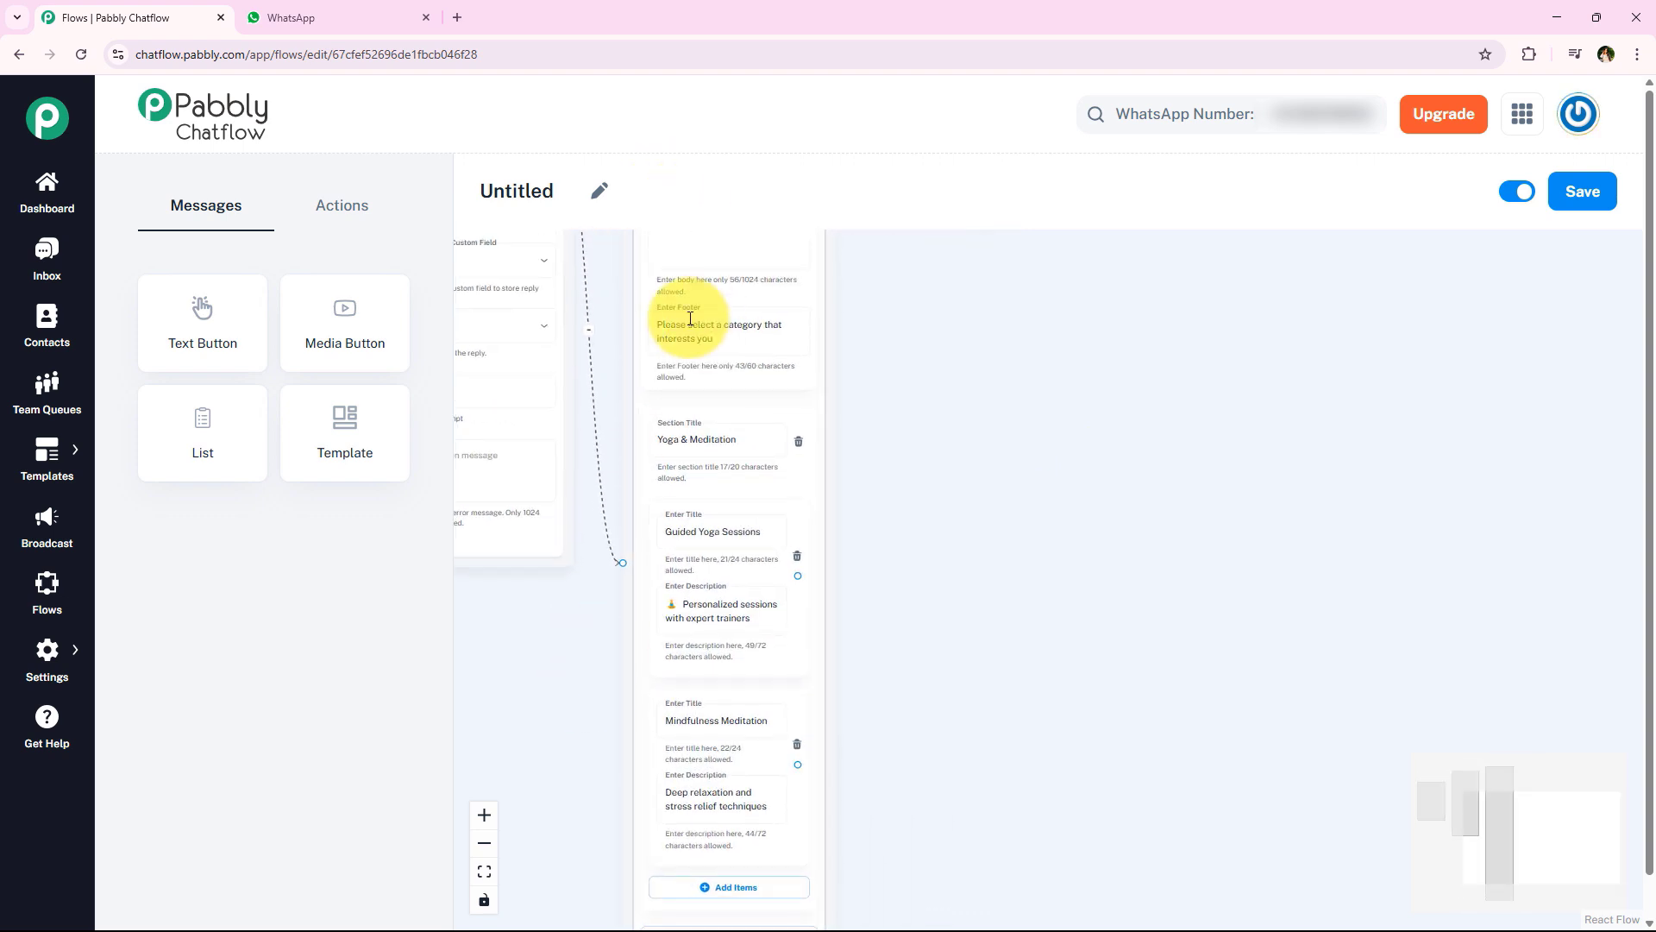
scroll(1054, 503, down, 3)
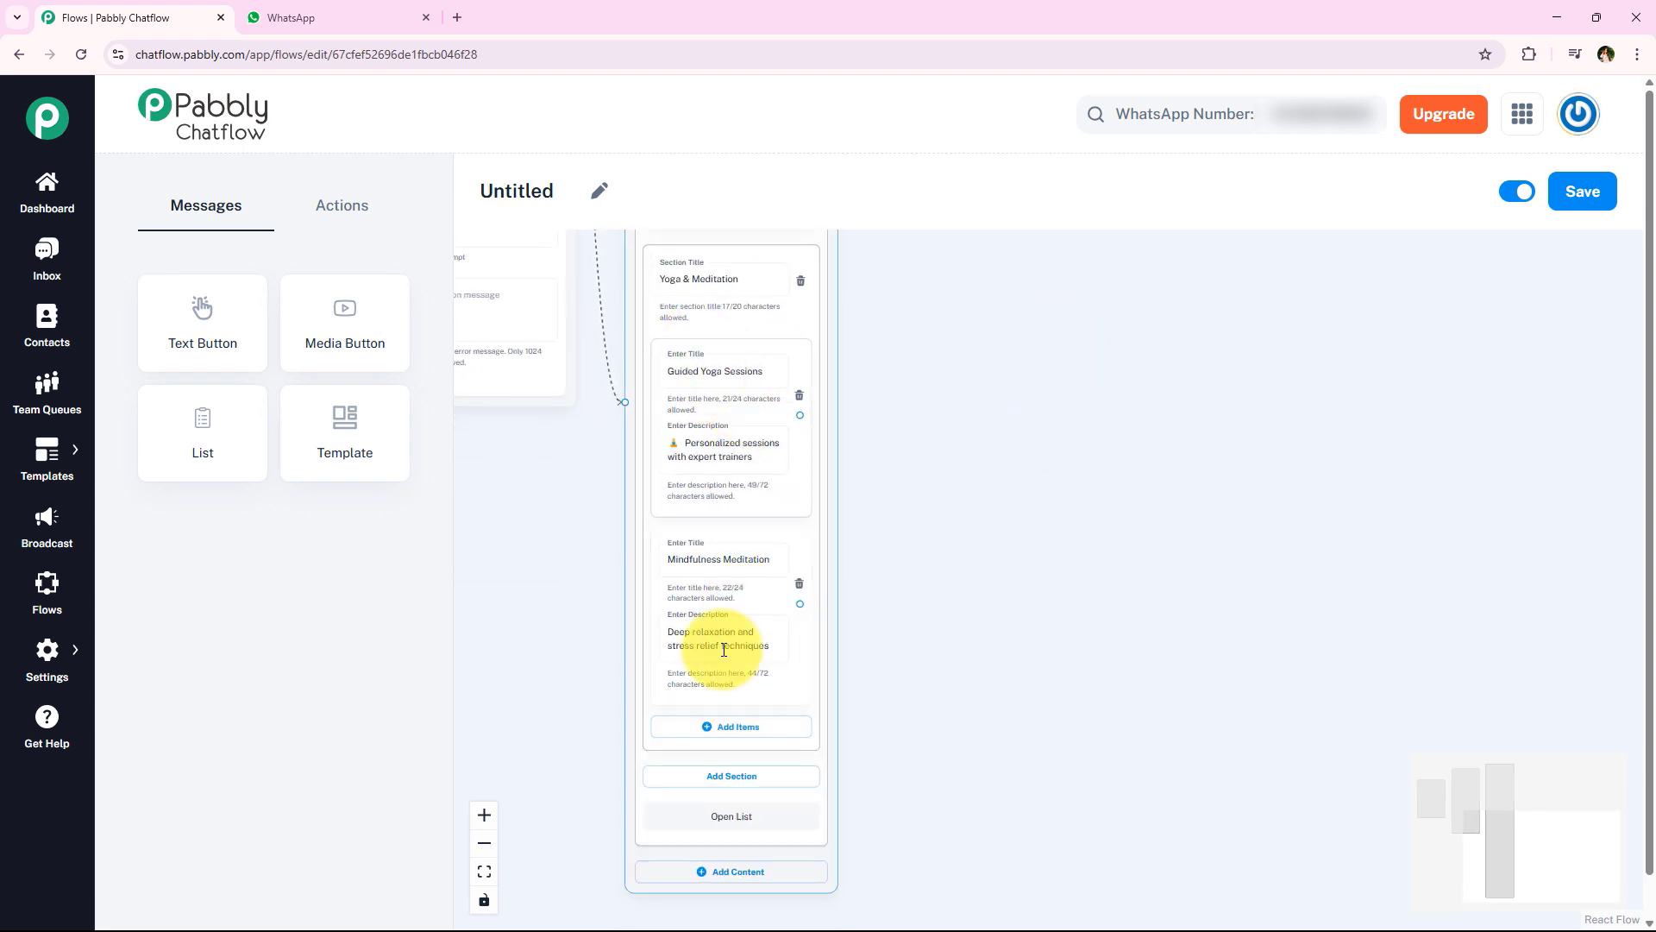
scroll(949, 500, up, 3)
drag(962, 524, 925, 233)
scroll(966, 422, up, 3)
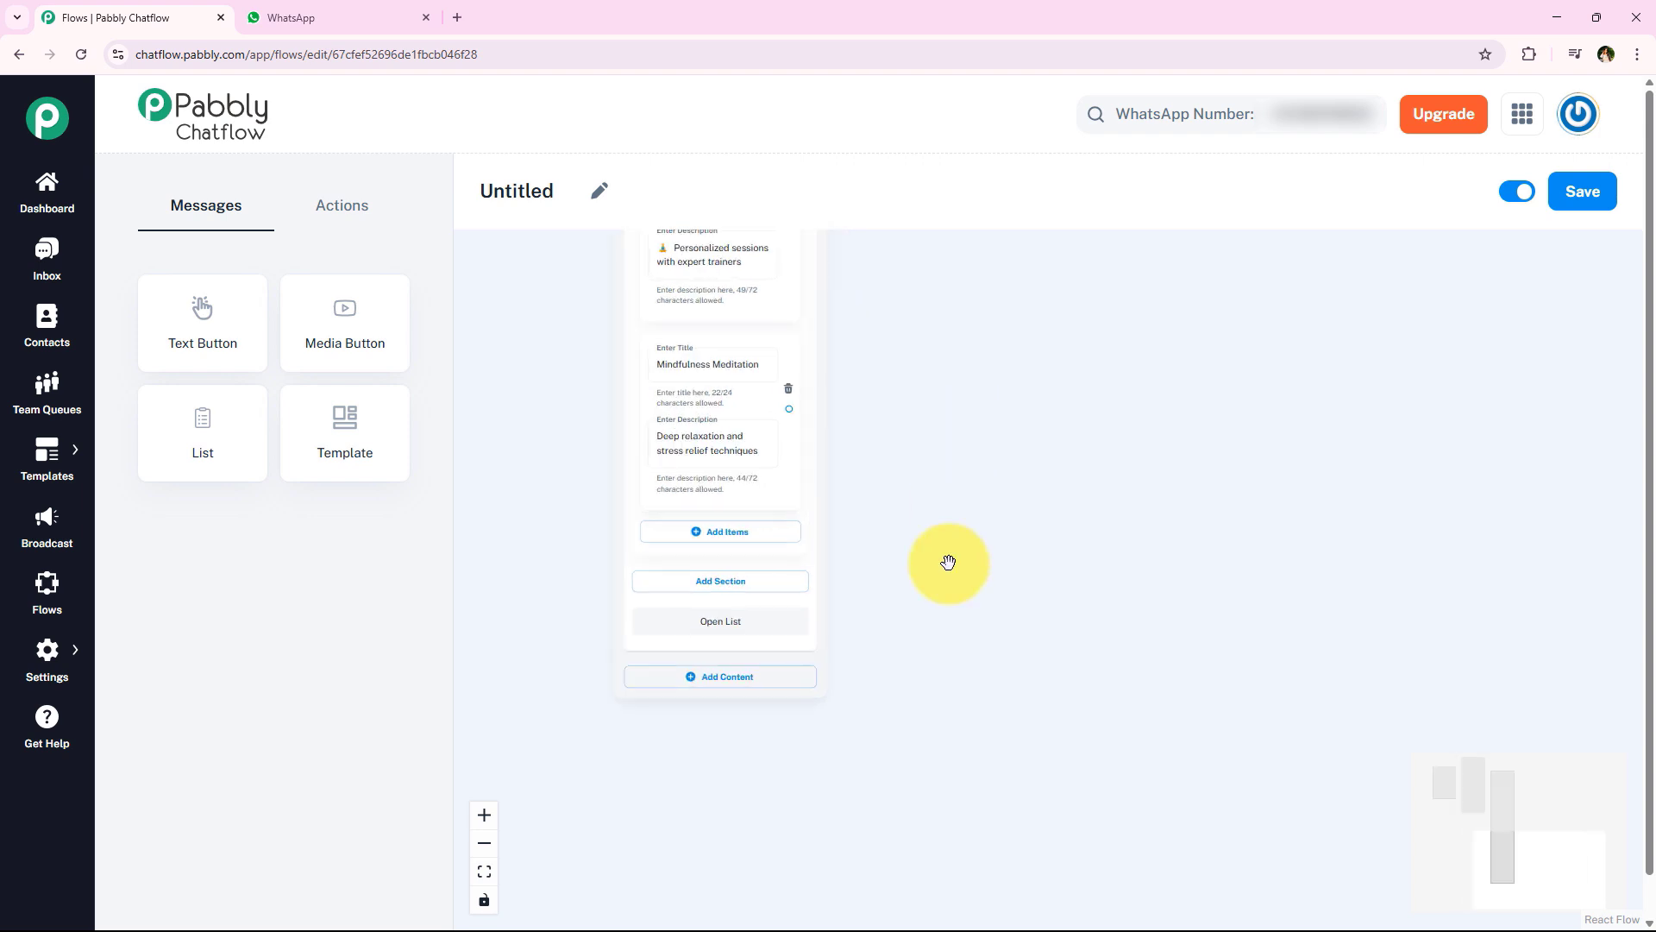
click(667, 584)
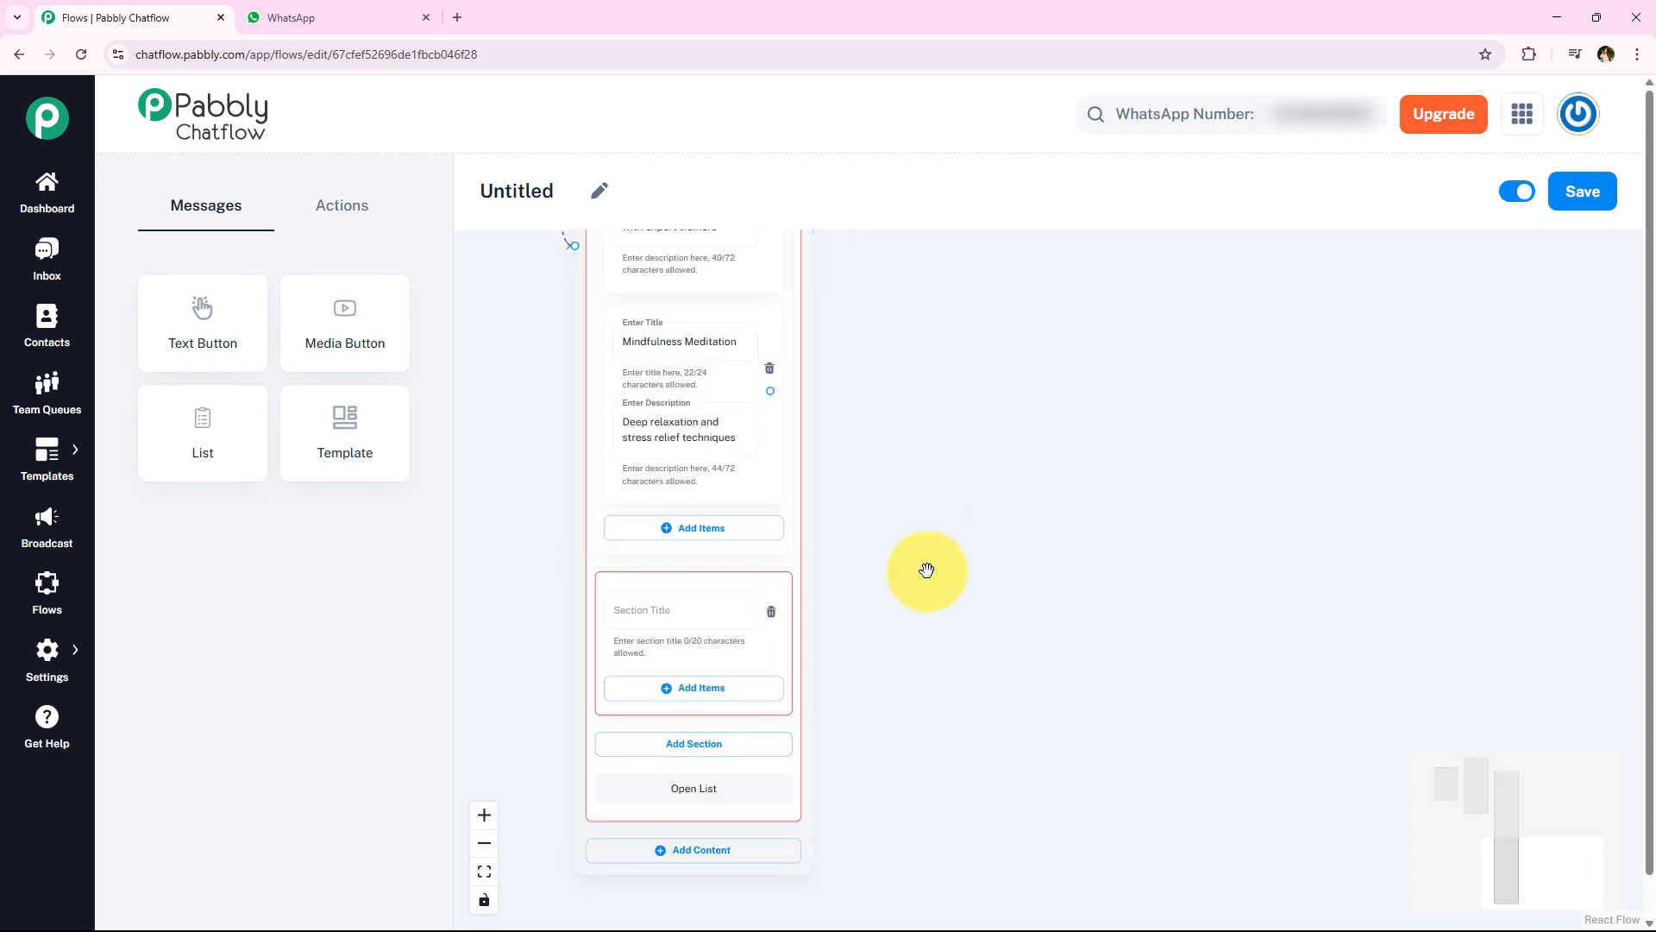
drag(925, 569, 1016, 491)
click(759, 540)
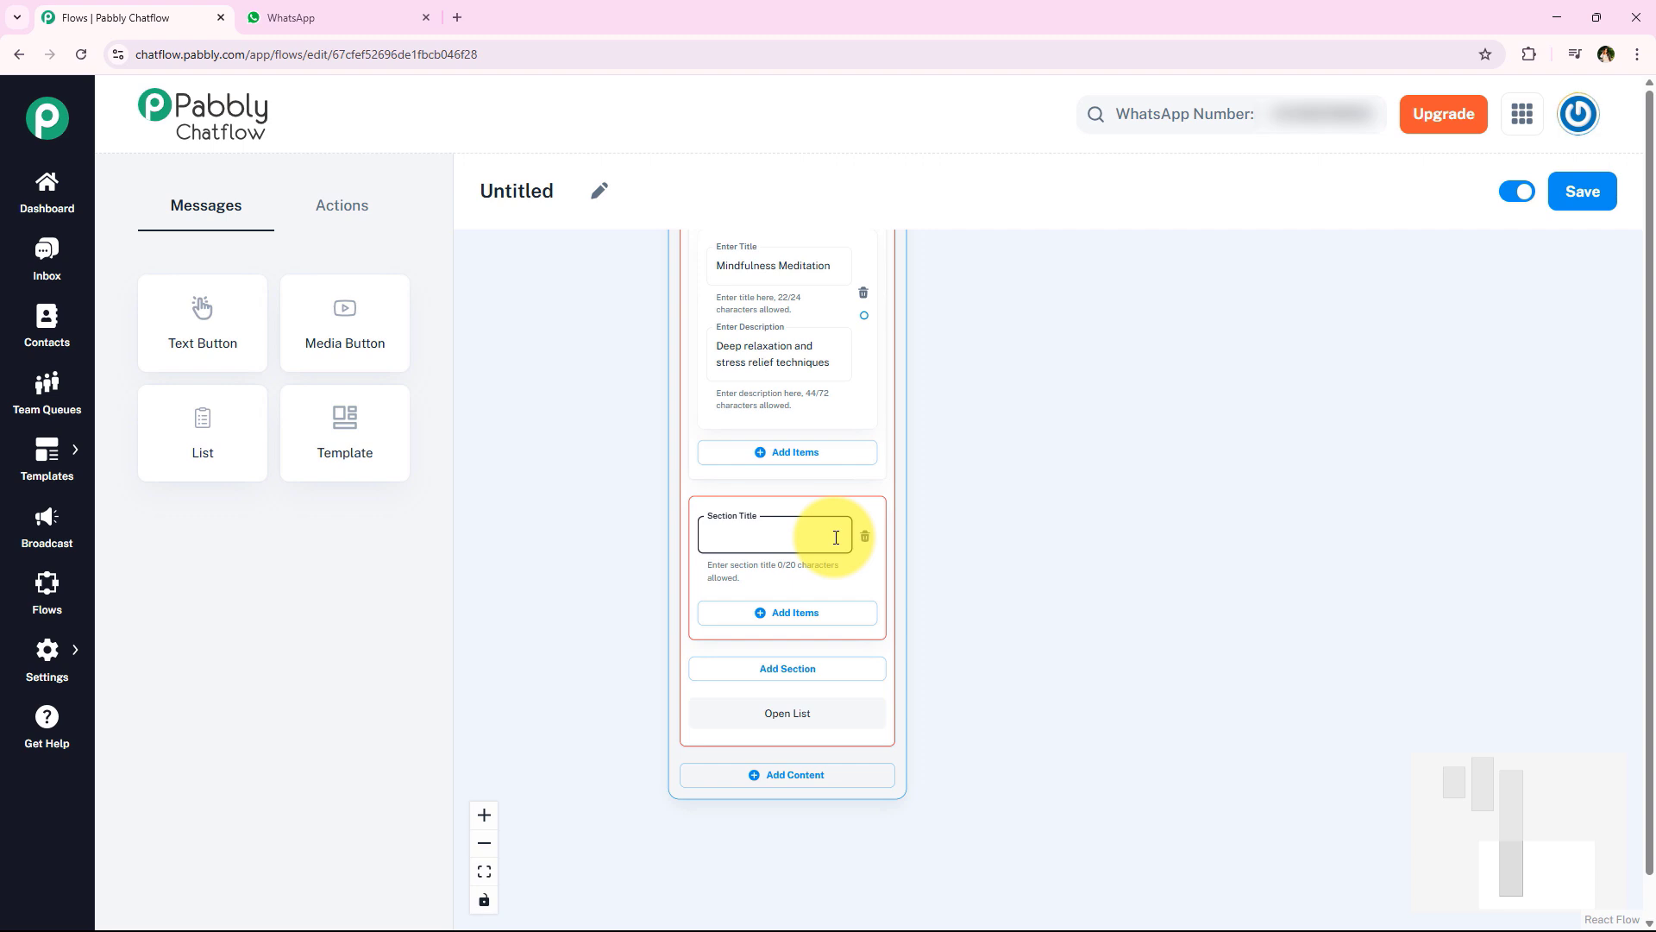
Add items "Ayurvedic Healing" ("Herbal treatments for body detox & rejuvenation") and "Physiotherapy Sessions" ("Targeted therapy for pain relief & mobility") to the Therapy & Healing section
click(858, 613)
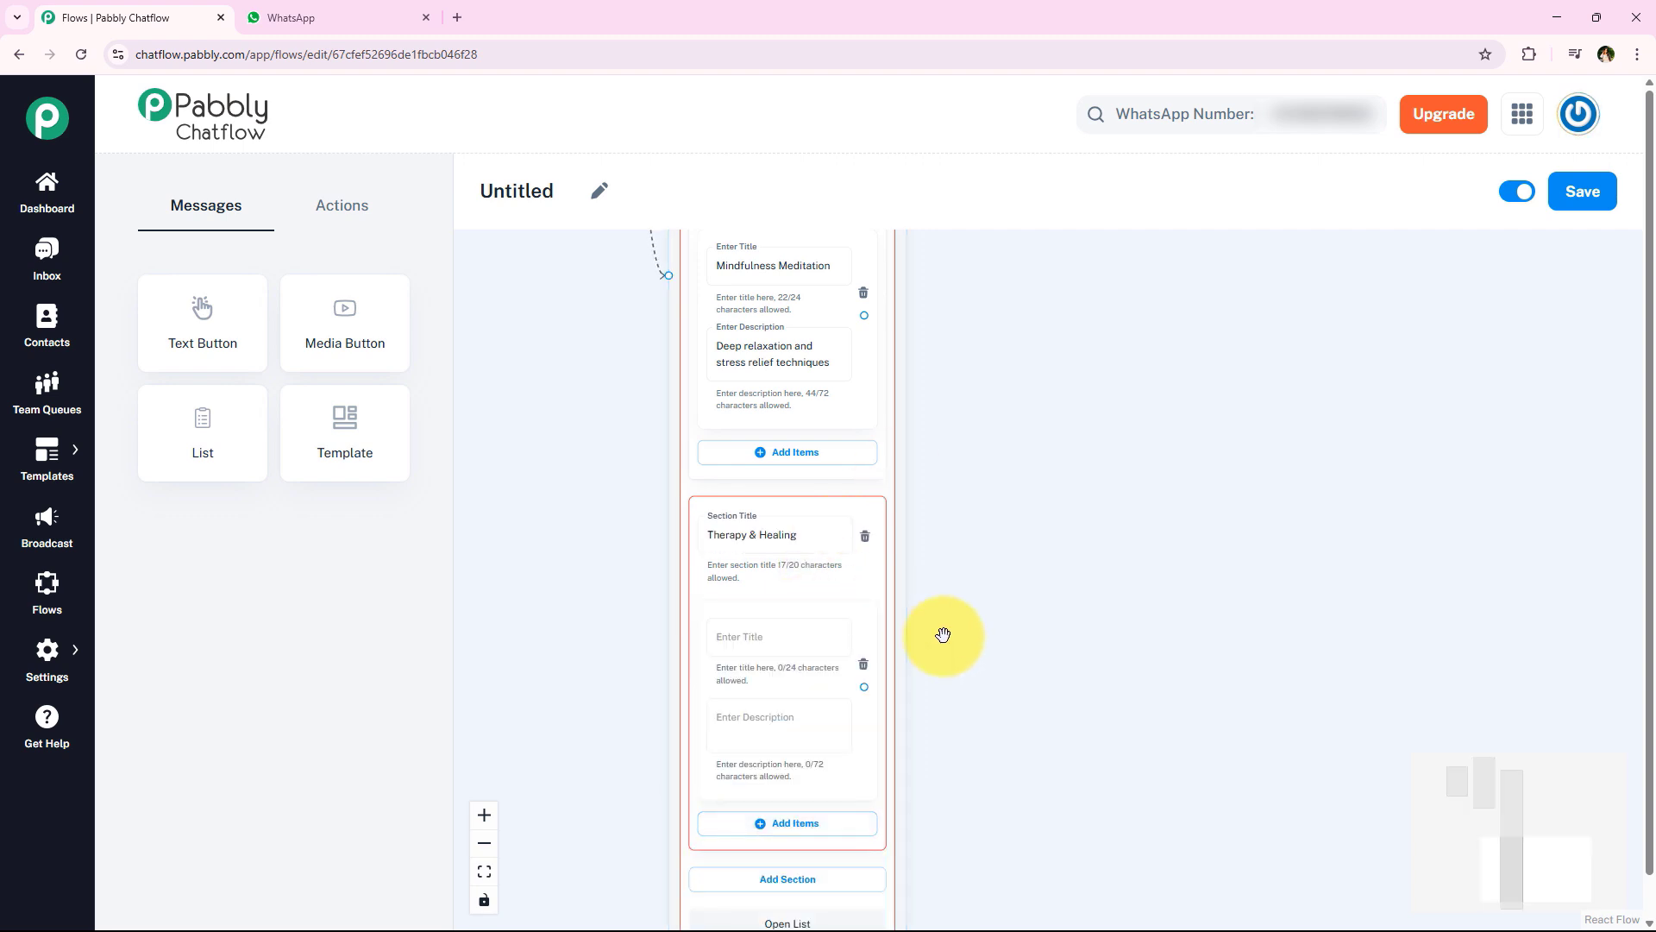
drag(943, 629, 934, 383)
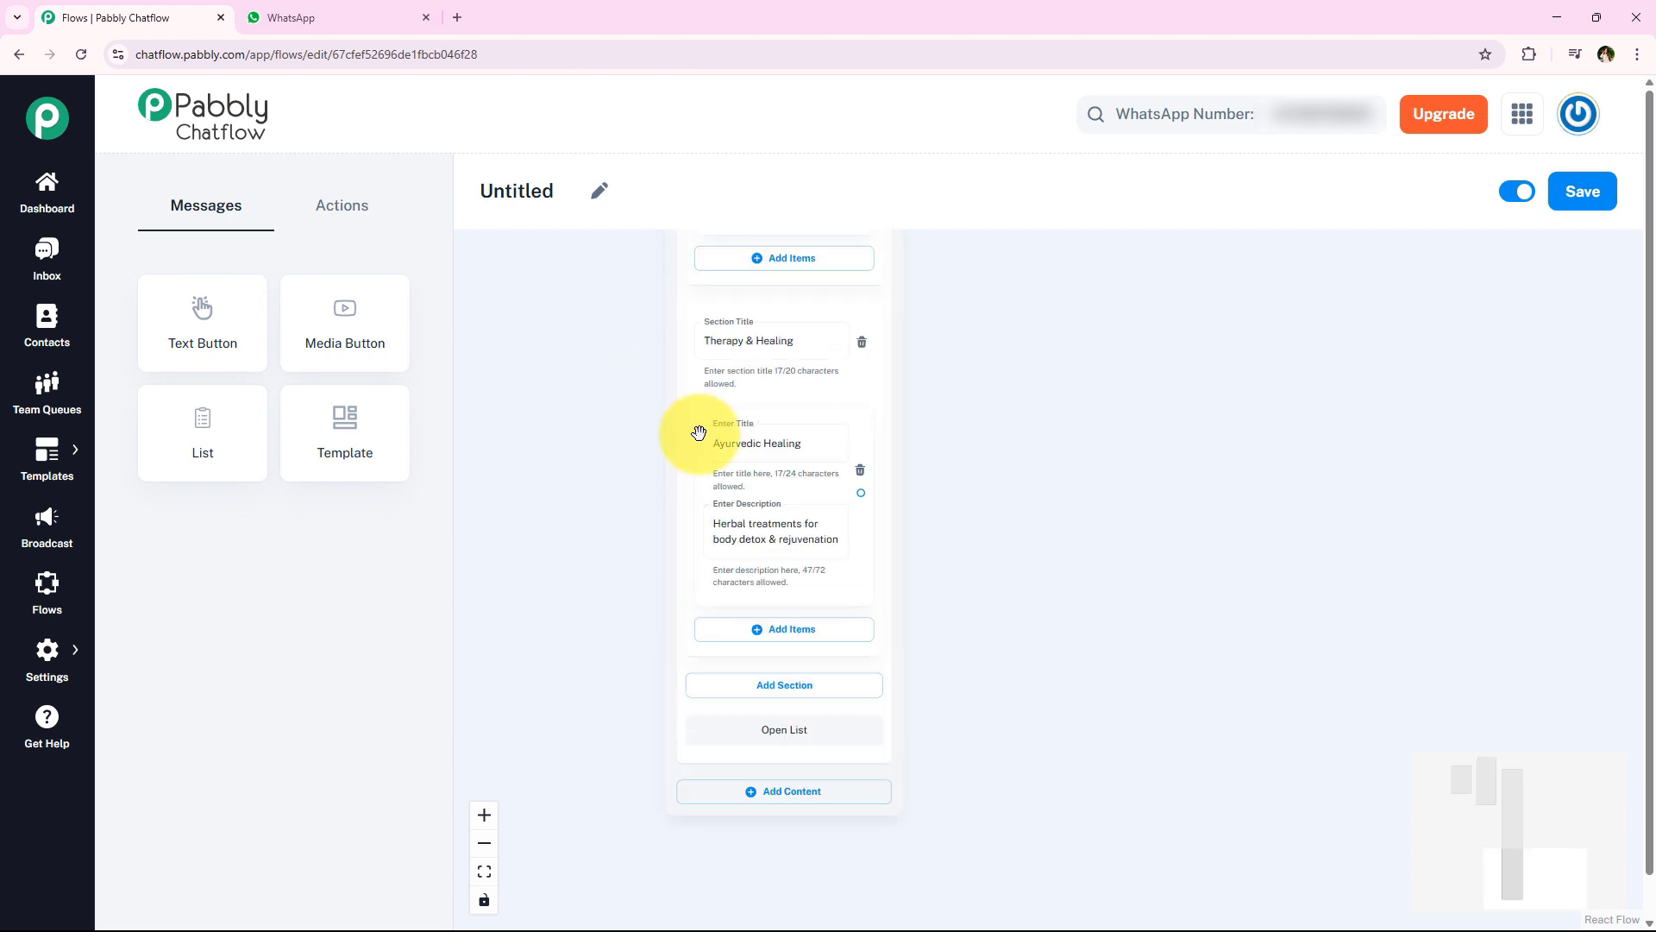
drag(652, 574, 640, 473)
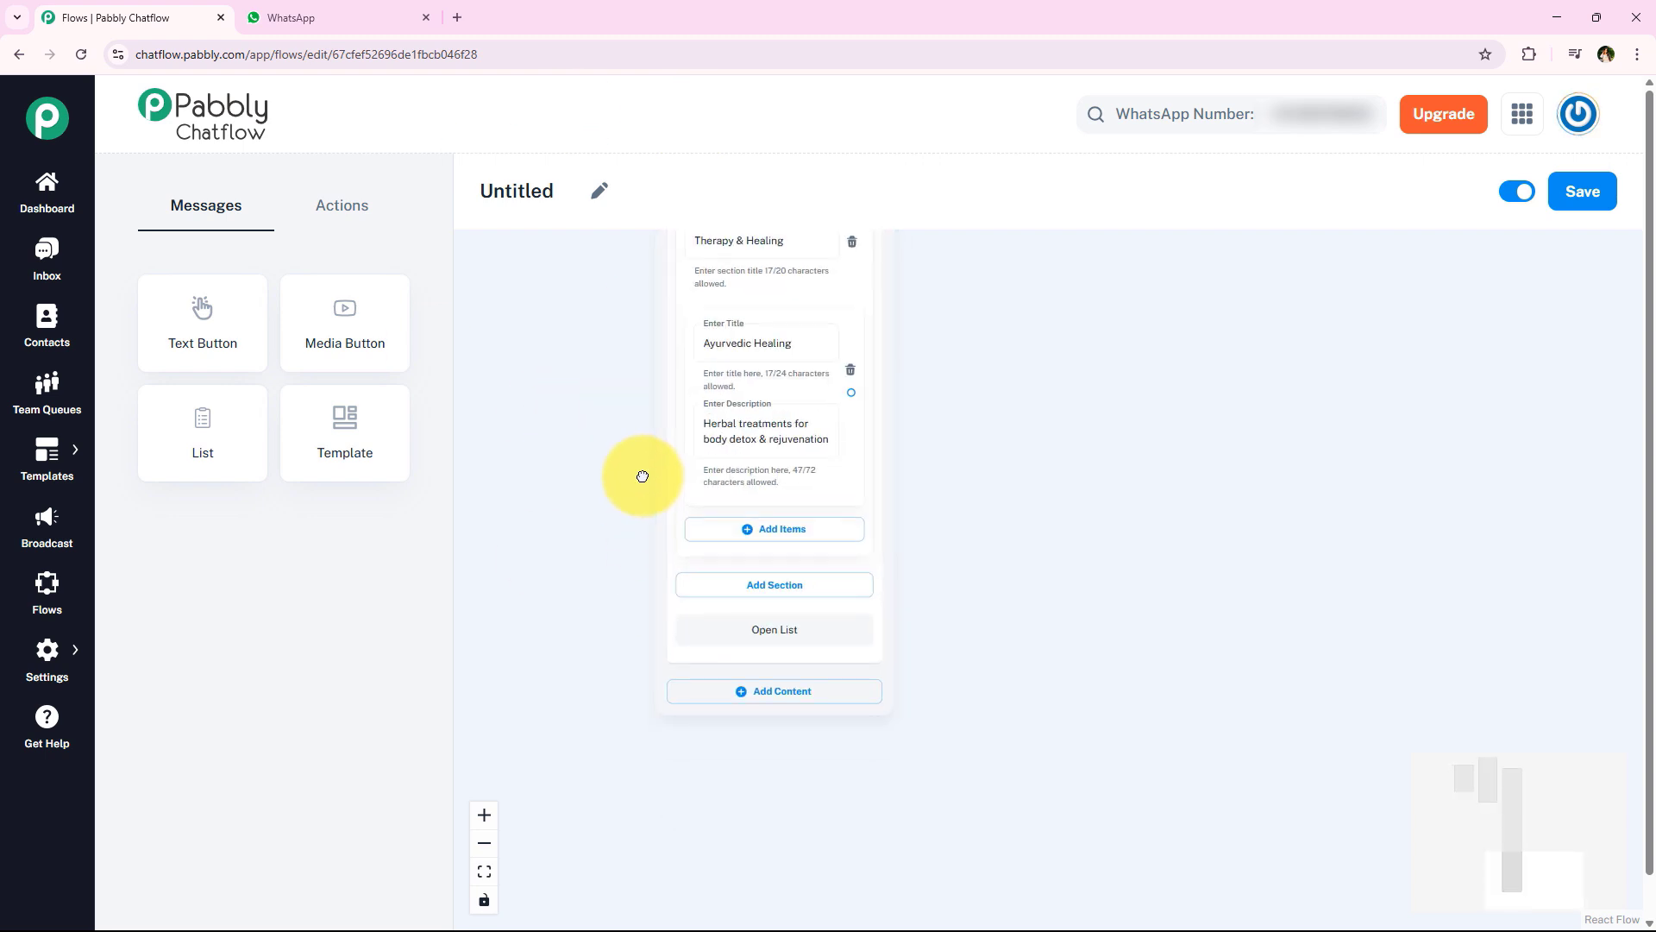
click(758, 539)
text(Physiotherapy Sessions)
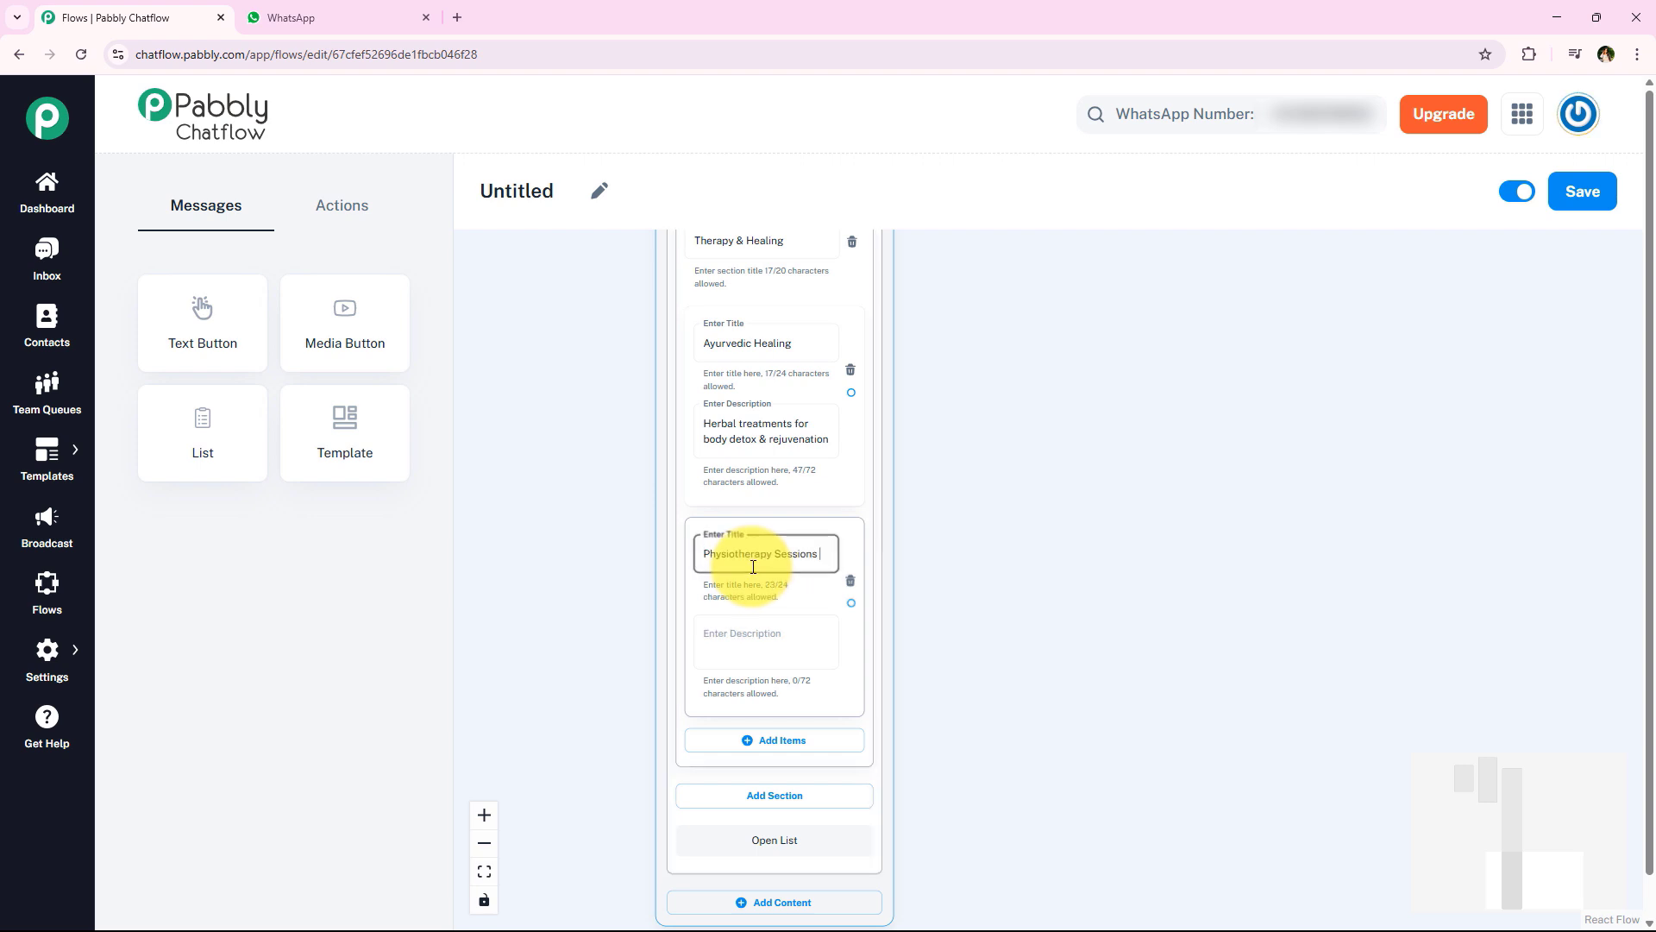
click(791, 632)
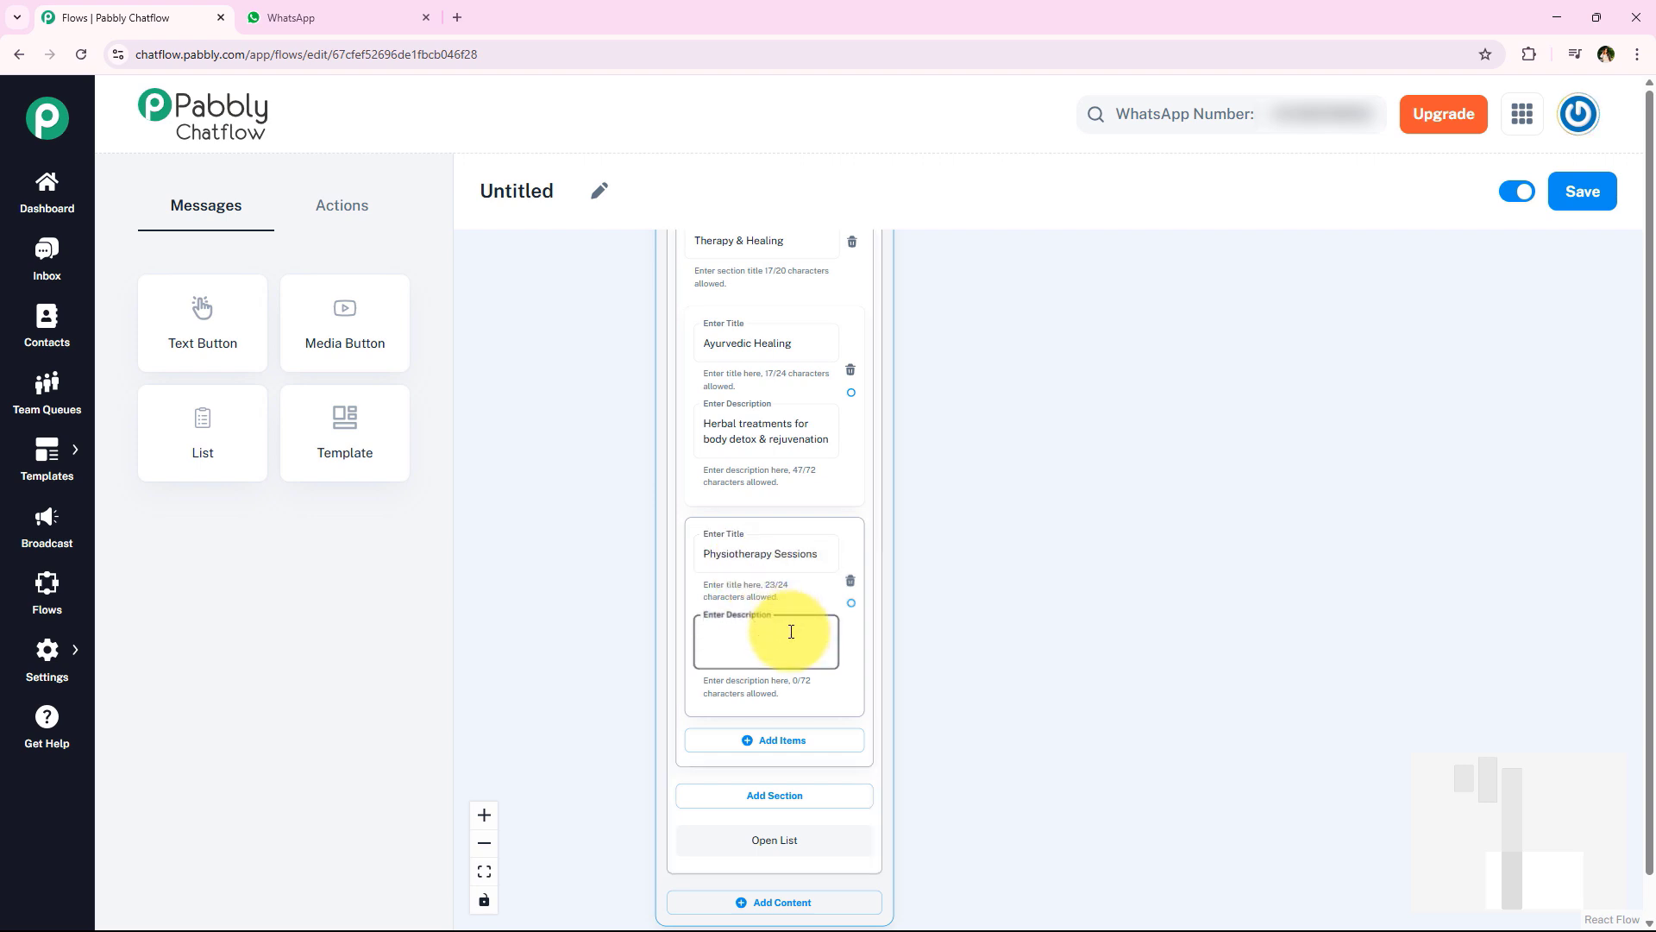
Review the list message's Yoga & Meditation and Therapy & Healing sections with their item titles and descriptions
scroll(618, 566, down, 5)
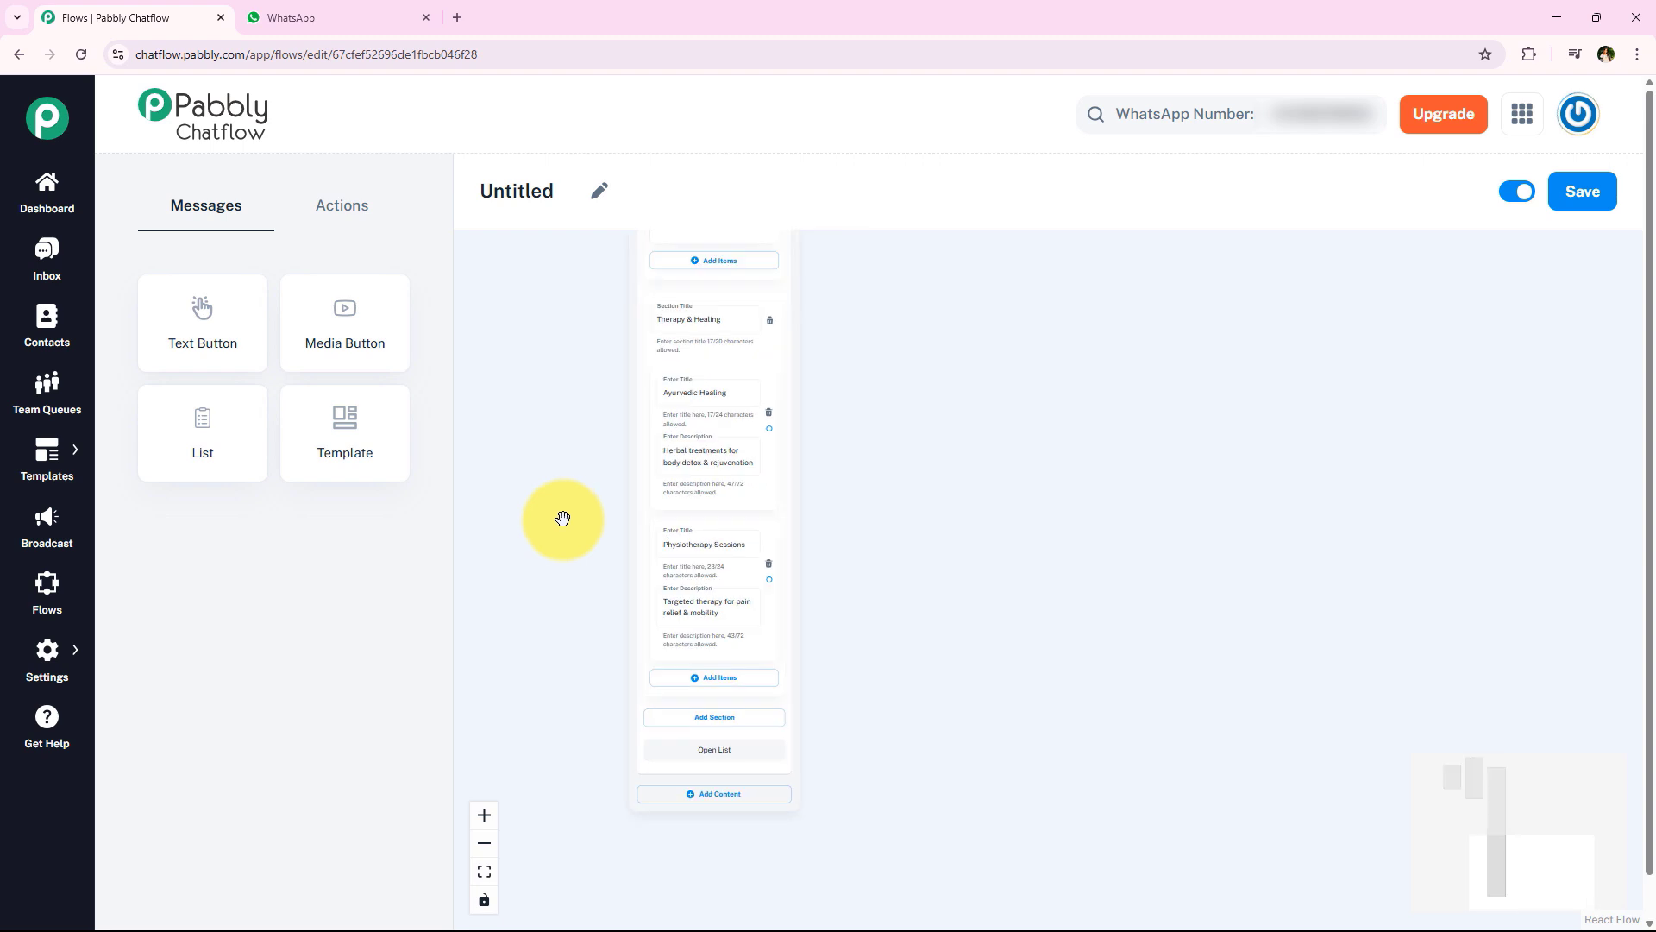
scroll(595, 487, up, 4)
scroll(550, 536, up, 2)
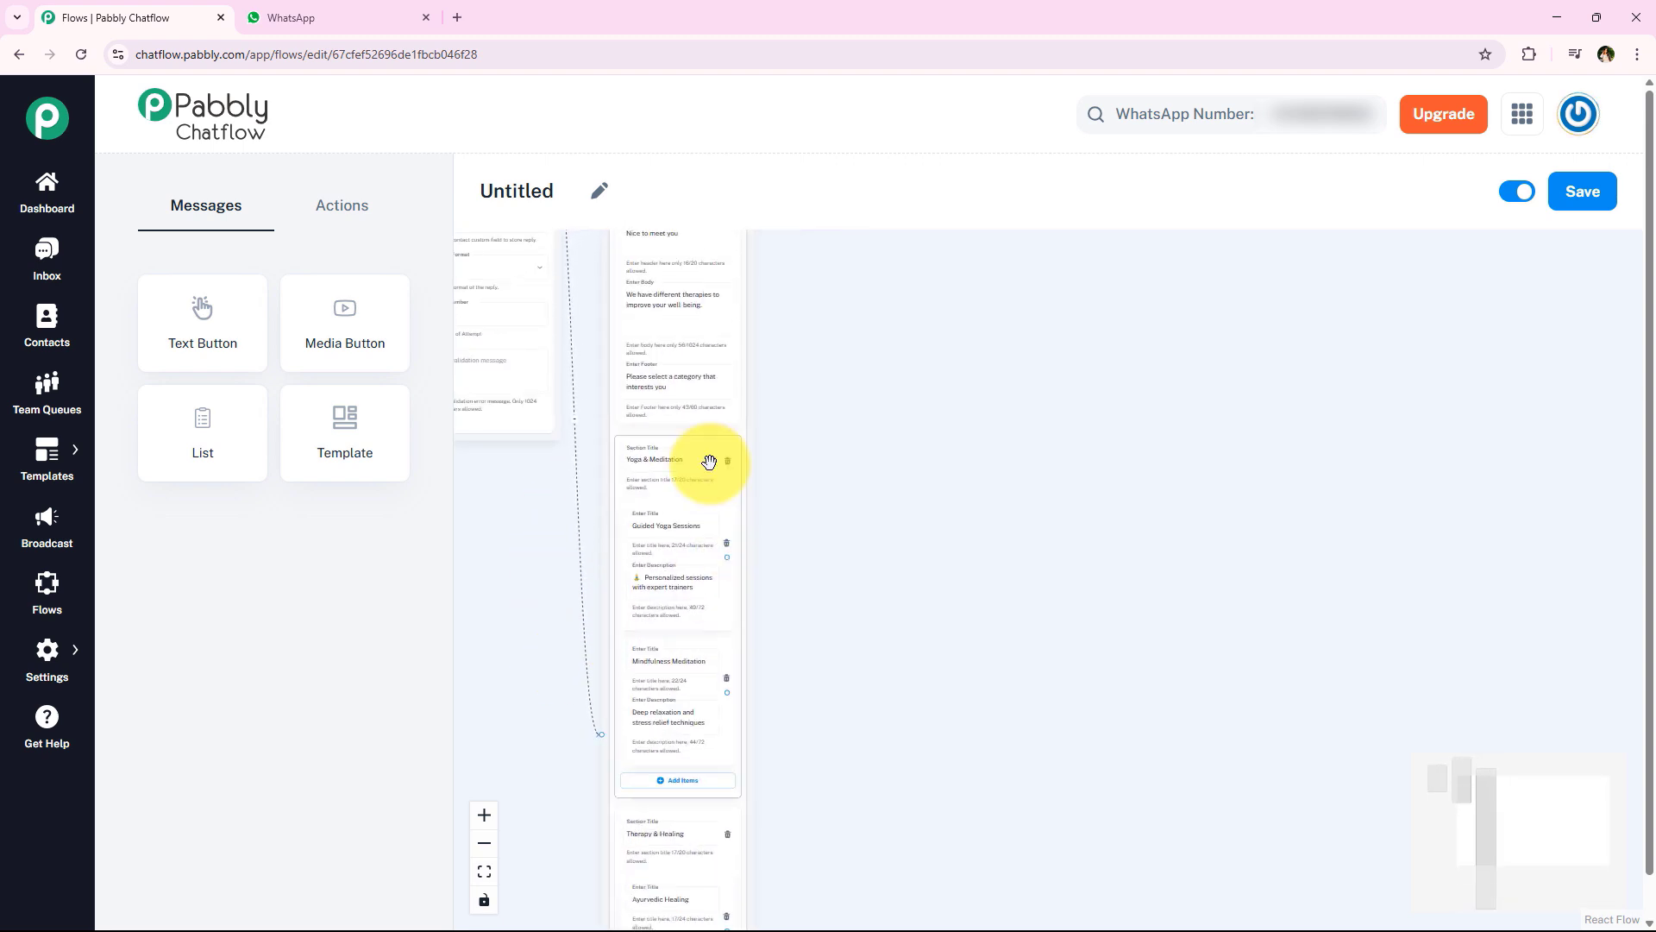
drag(532, 612, 532, 517)
scroll(721, 536, up, 2)
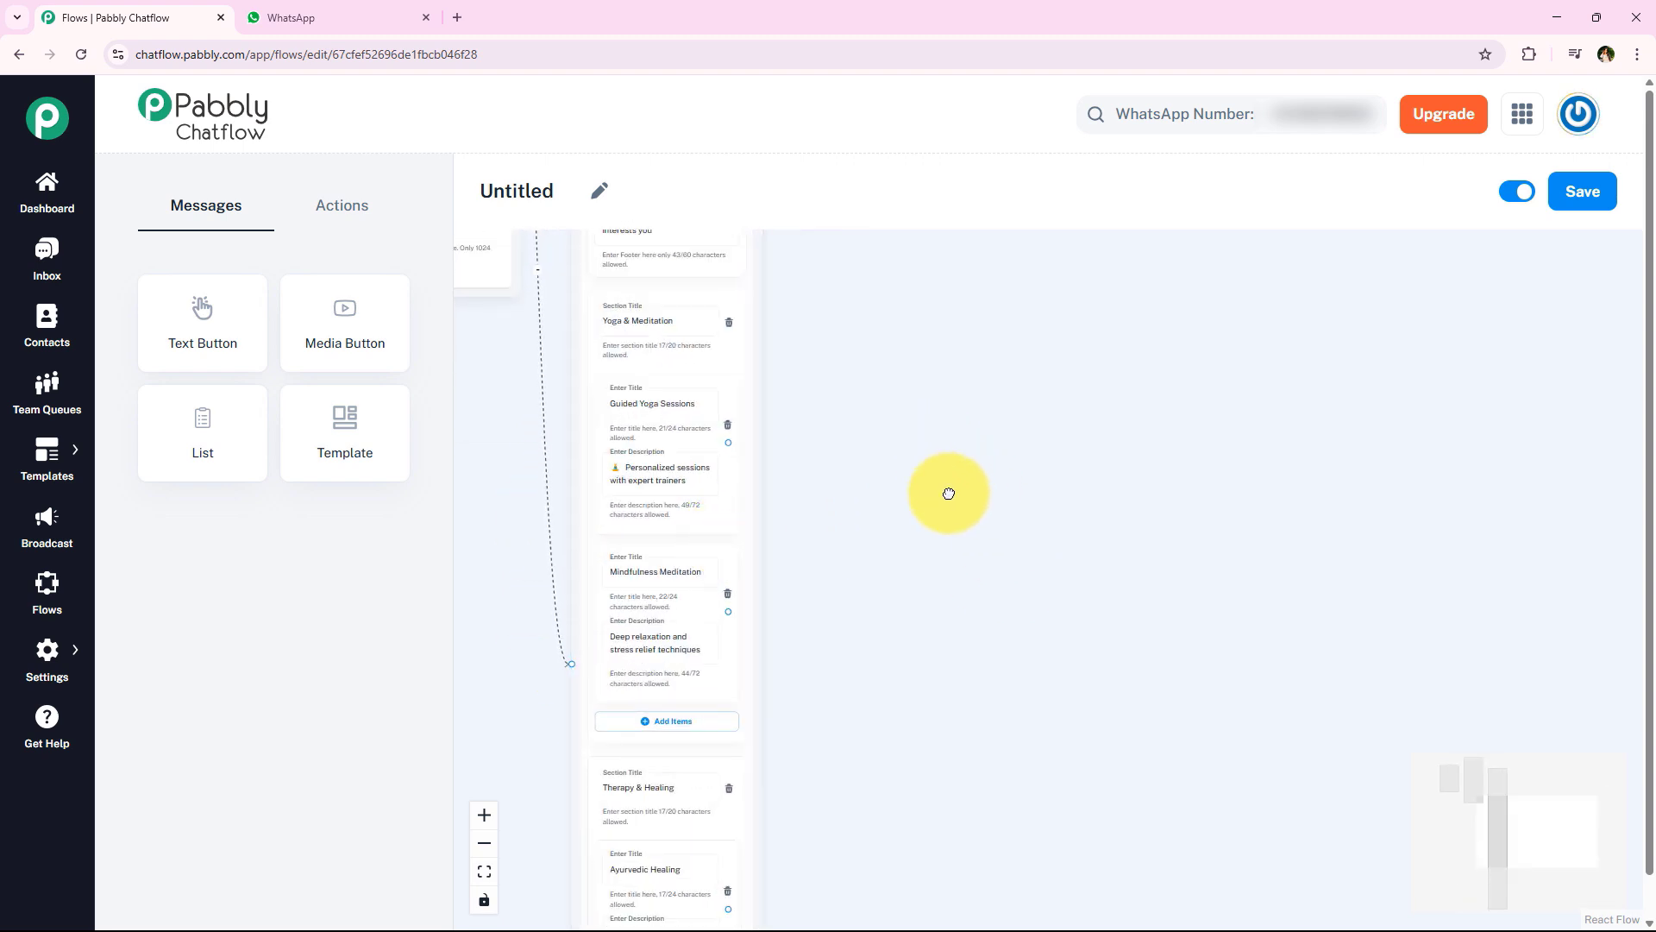
drag(949, 491, 1024, 721)
scroll(1013, 608, up, 2)
drag(865, 480, 968, 371)
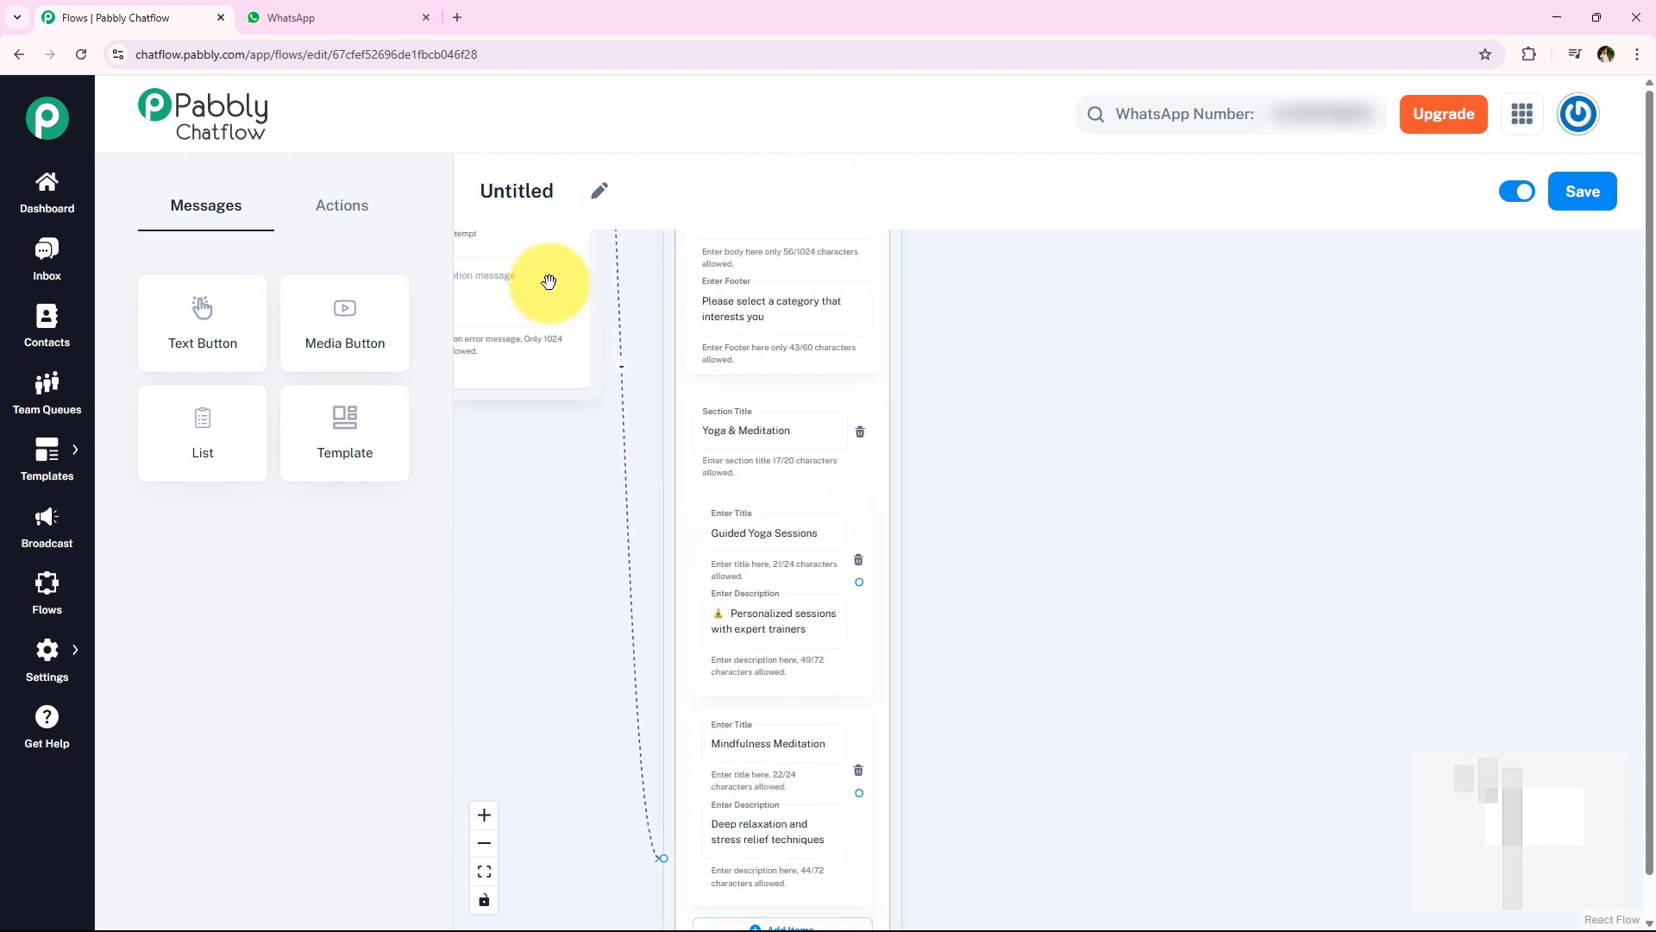
scroll(1035, 432, down, 3)
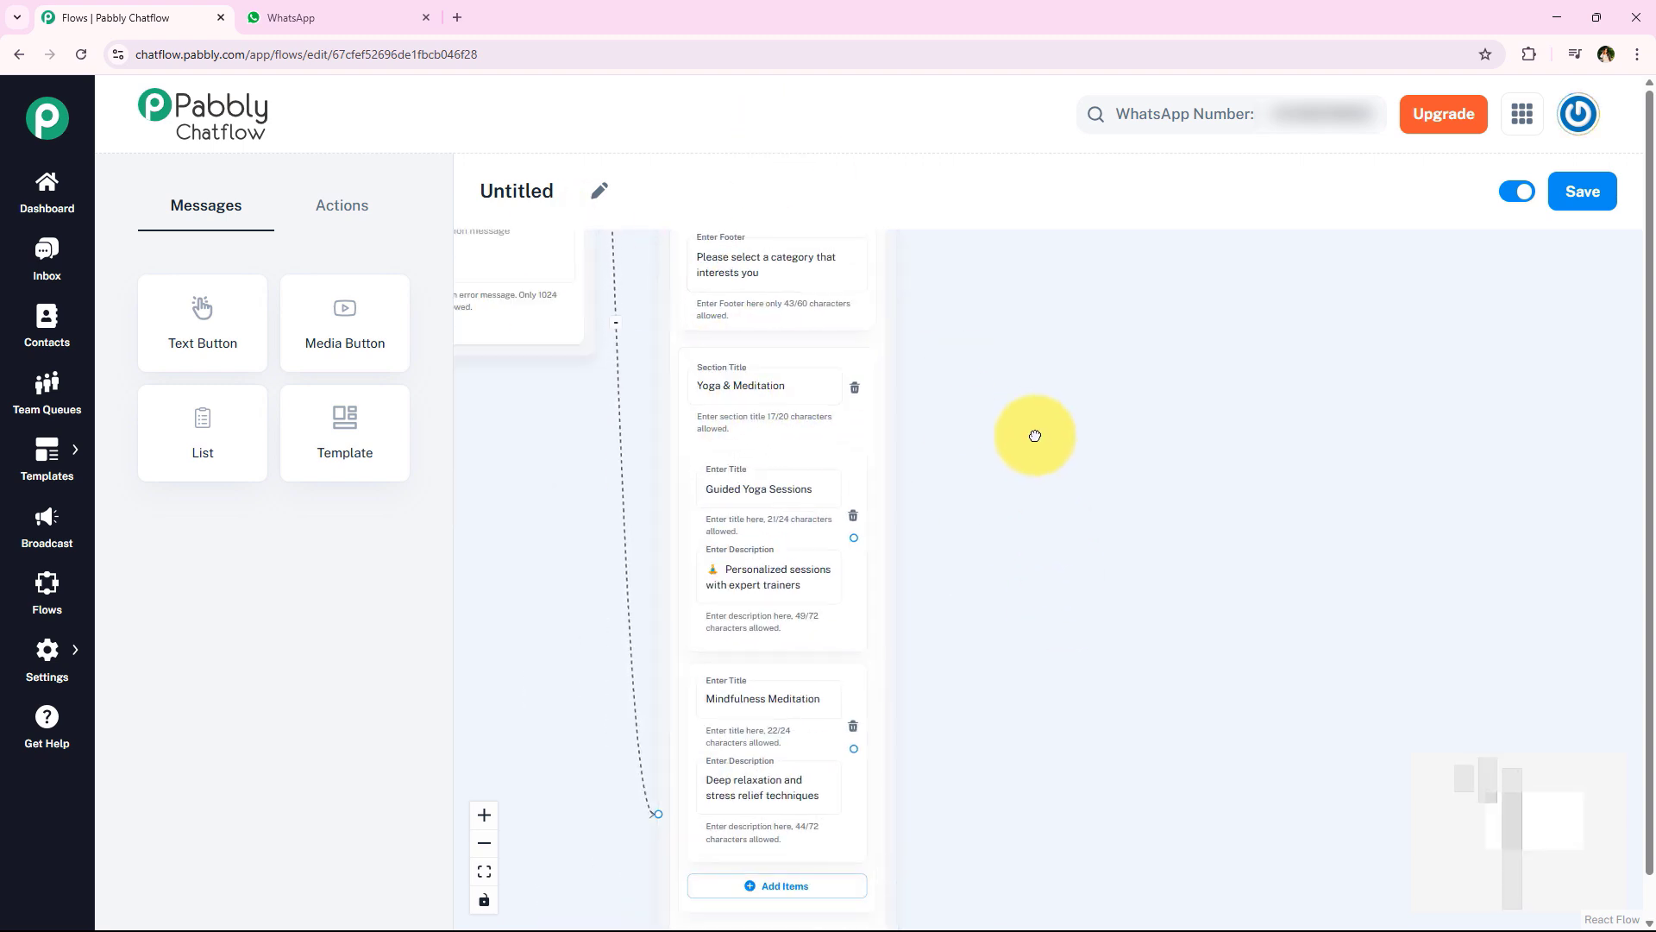
scroll(1072, 495, down, 5)
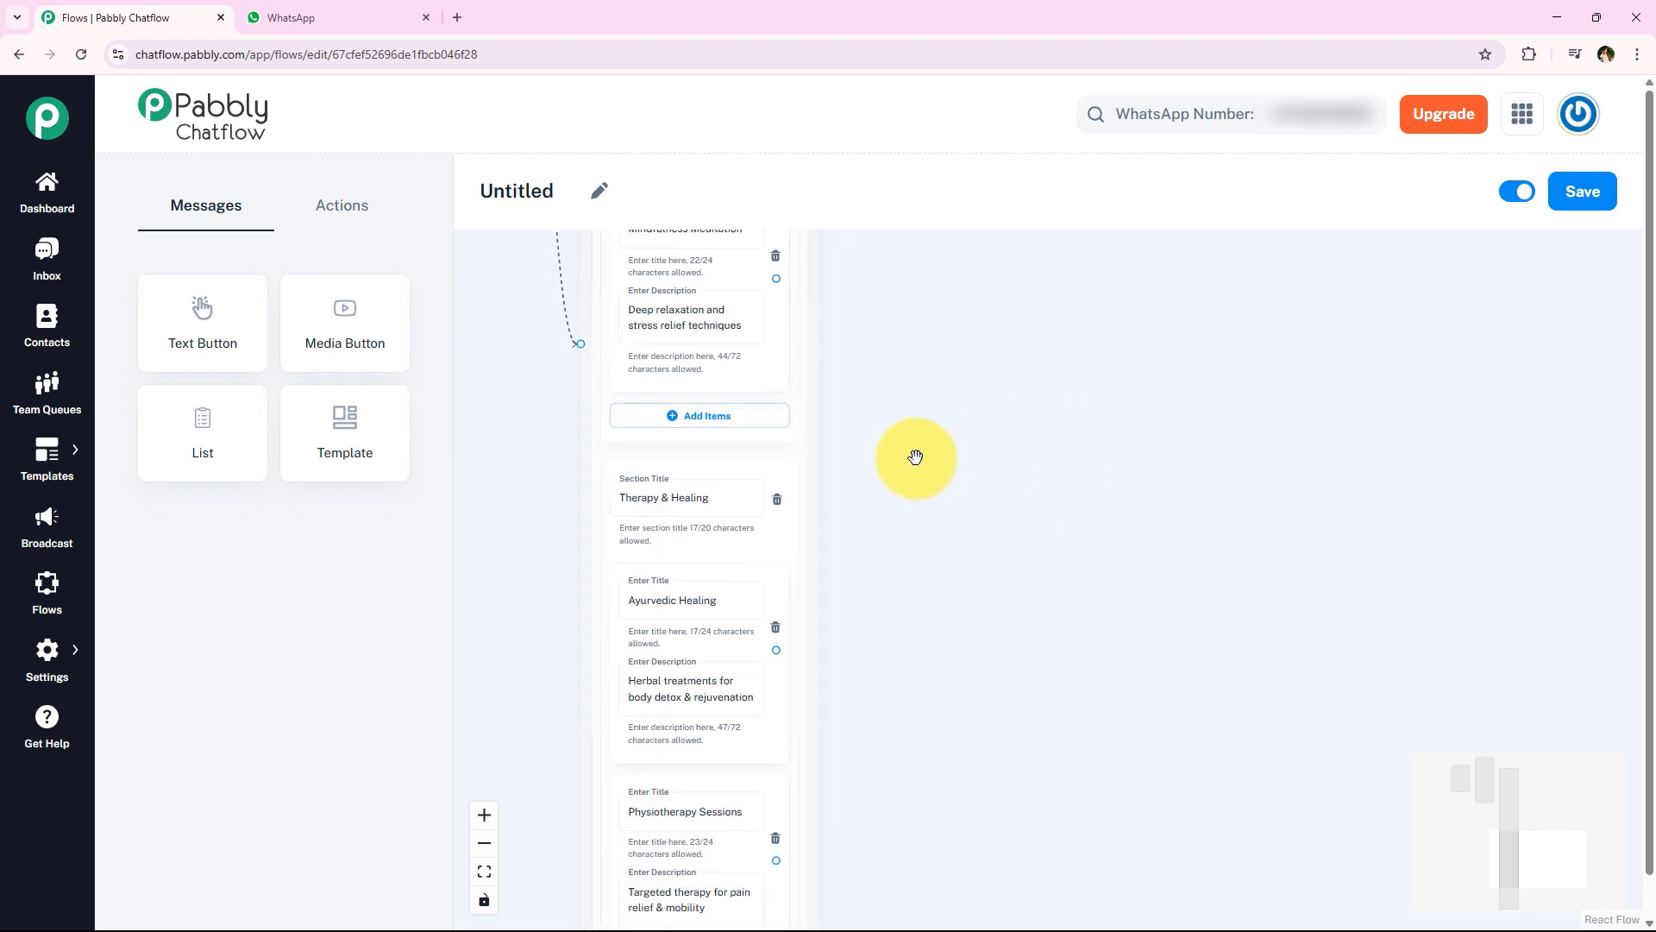
scroll(1049, 399, down, 4)
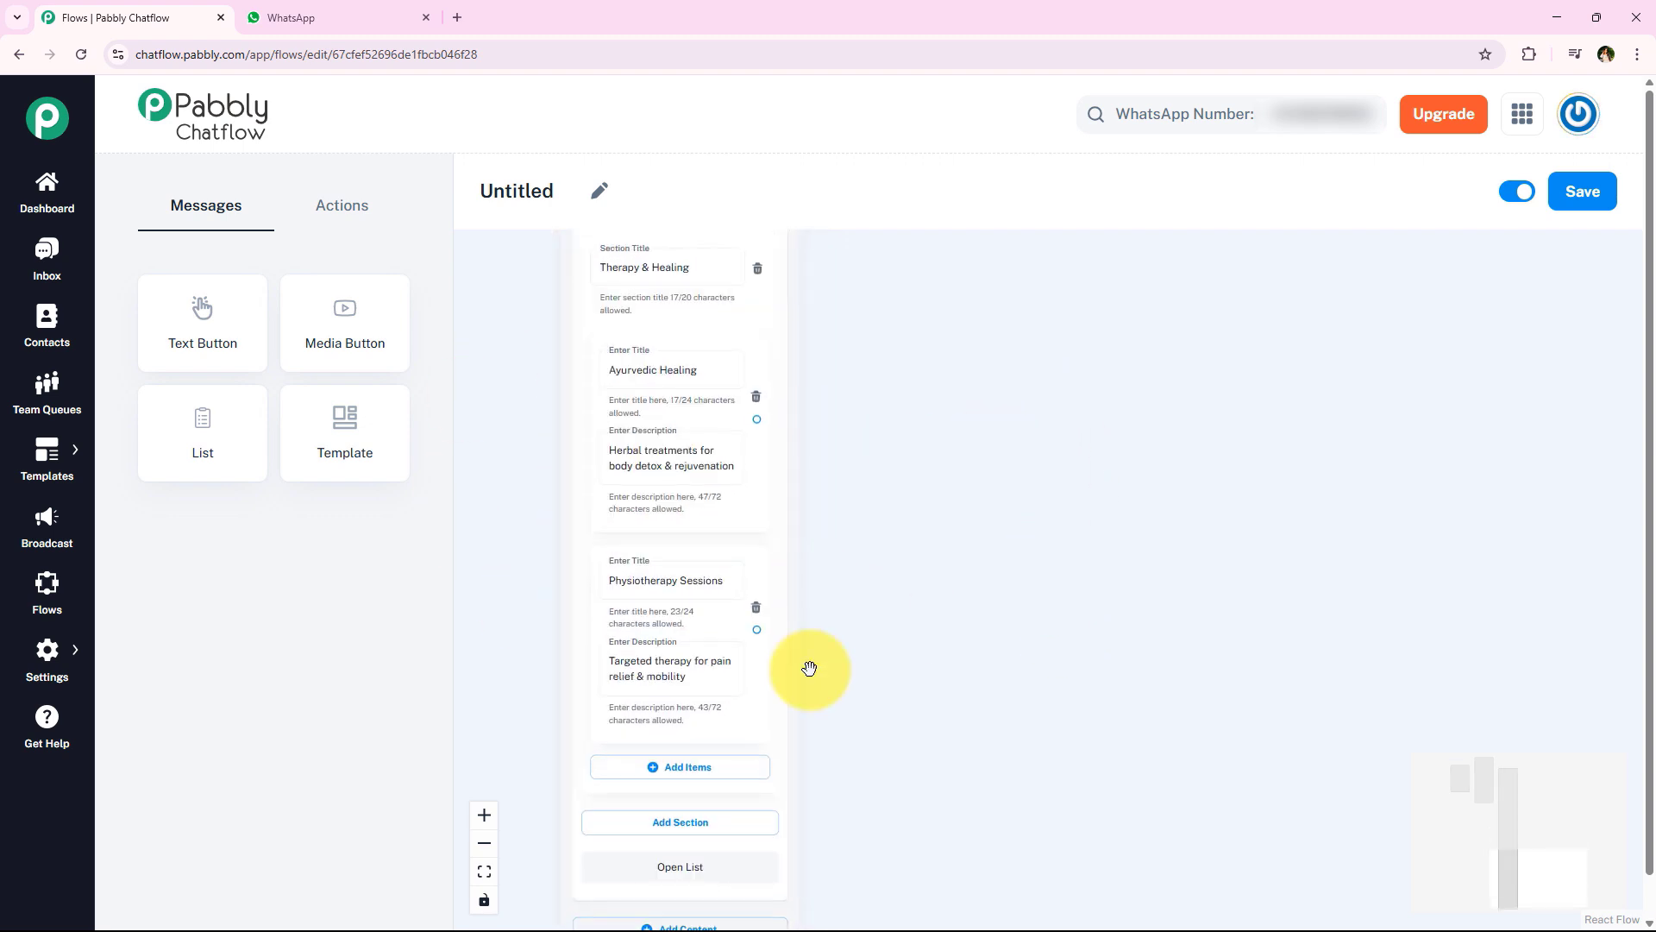
scroll(1088, 486, down, 2)
Examine the "Open List" button label at the end of the list message
scroll(878, 668, up, 1)
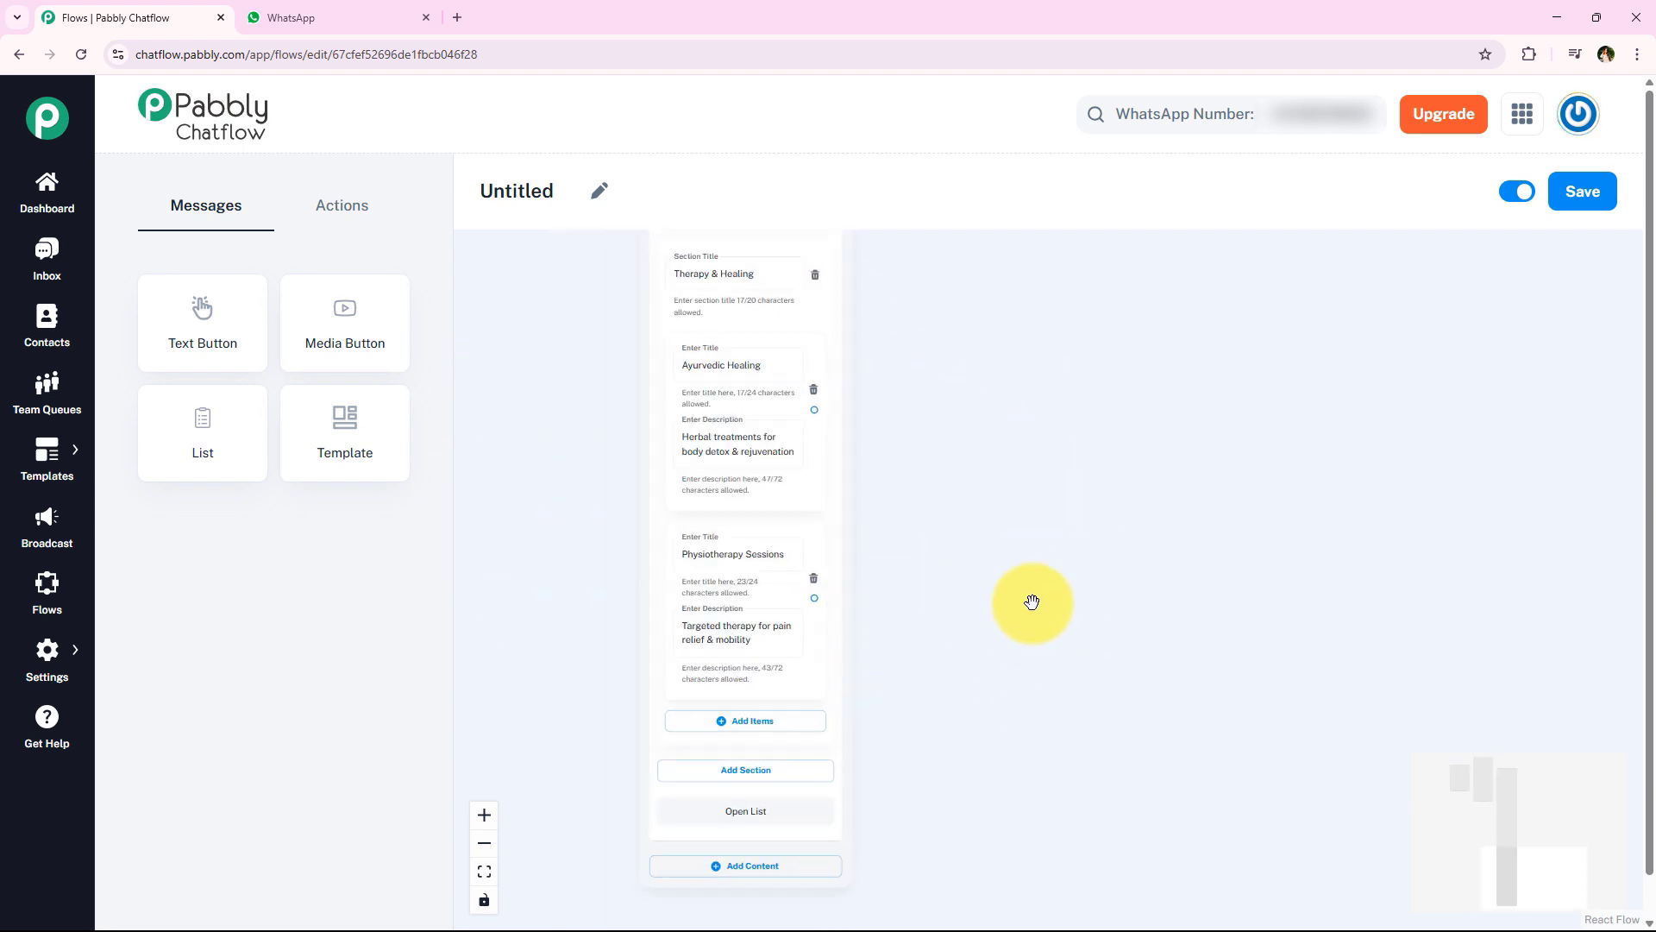
scroll(1035, 603, up, 2)
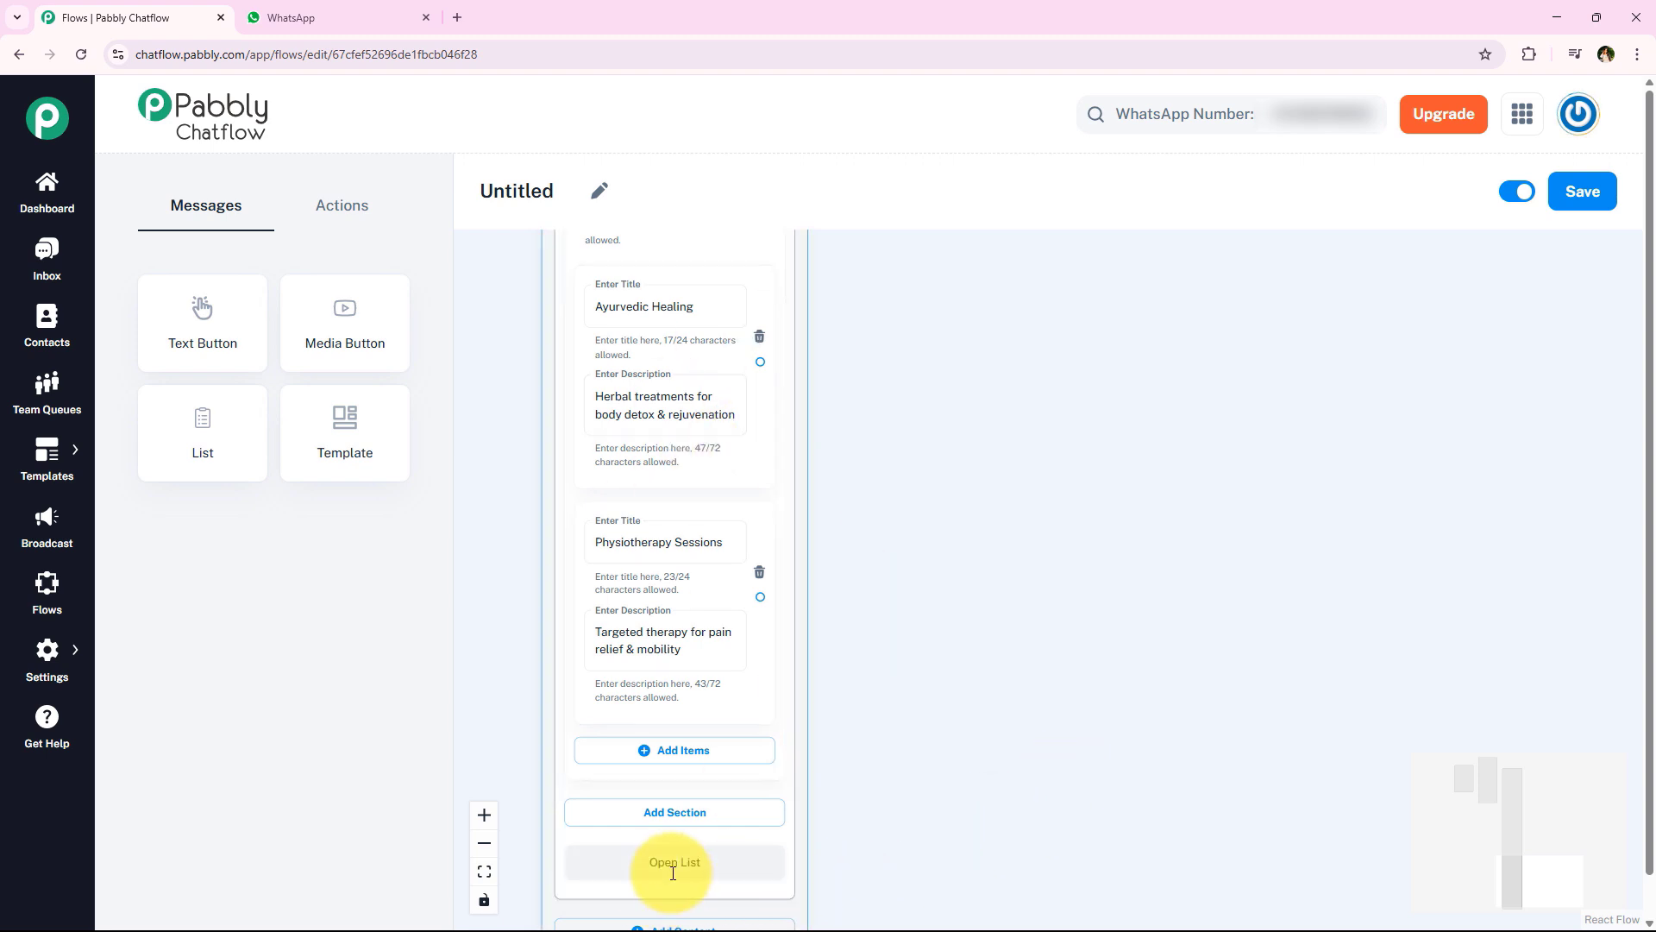
drag(613, 857, 639, 806)
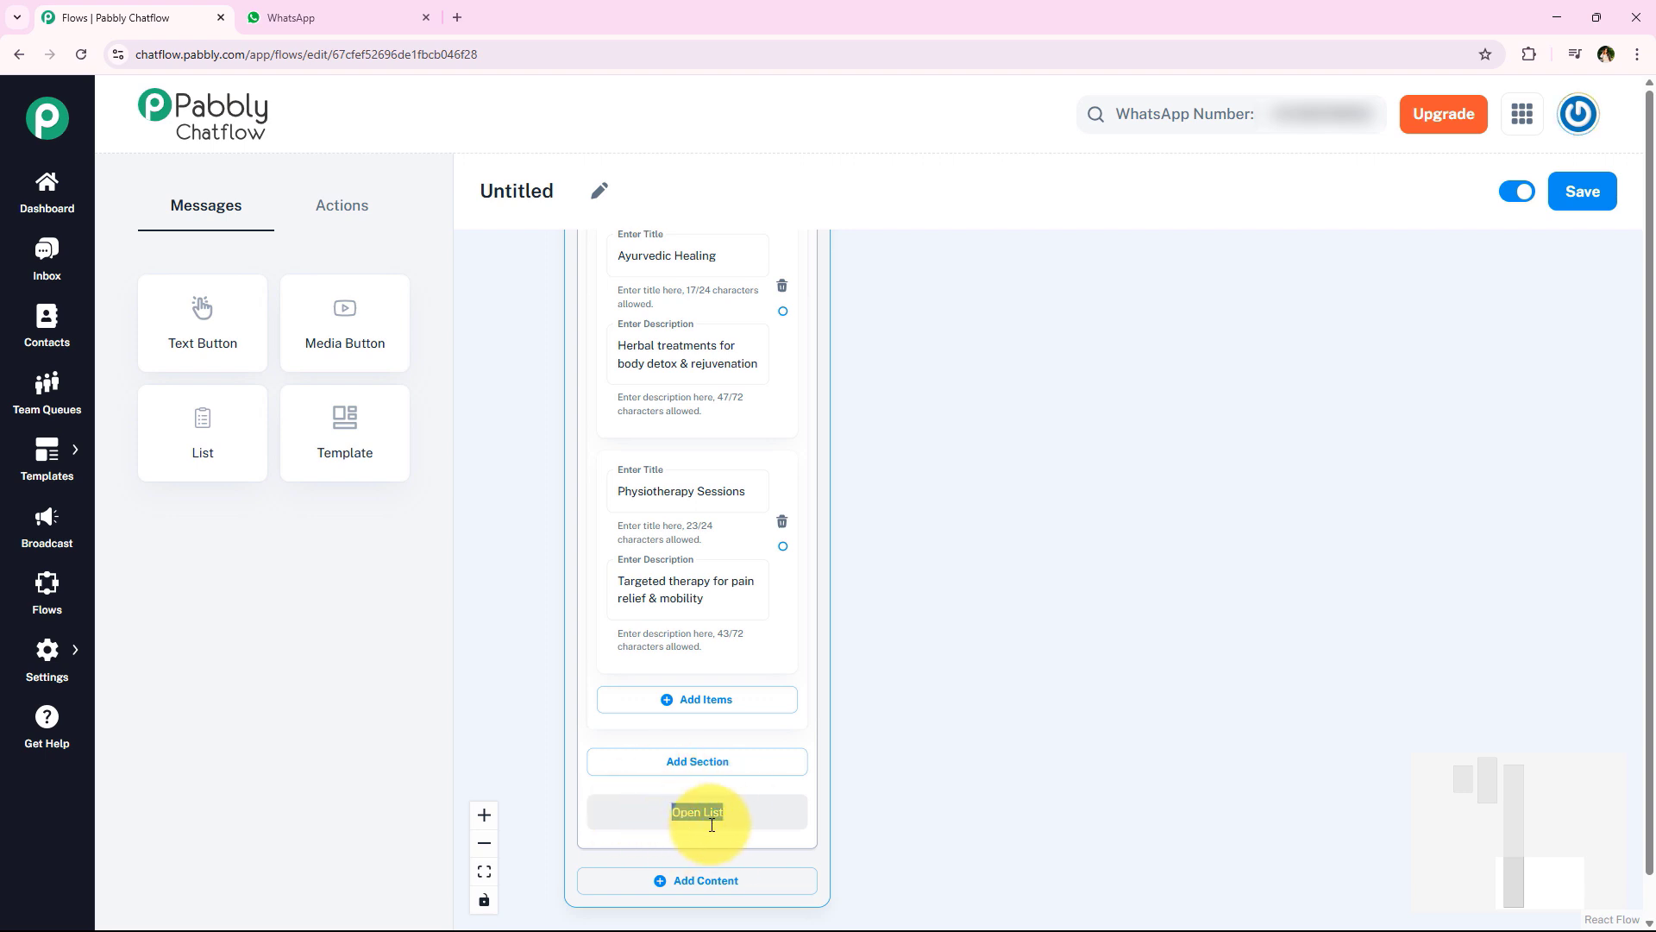
click(856, 777)
click(946, 721)
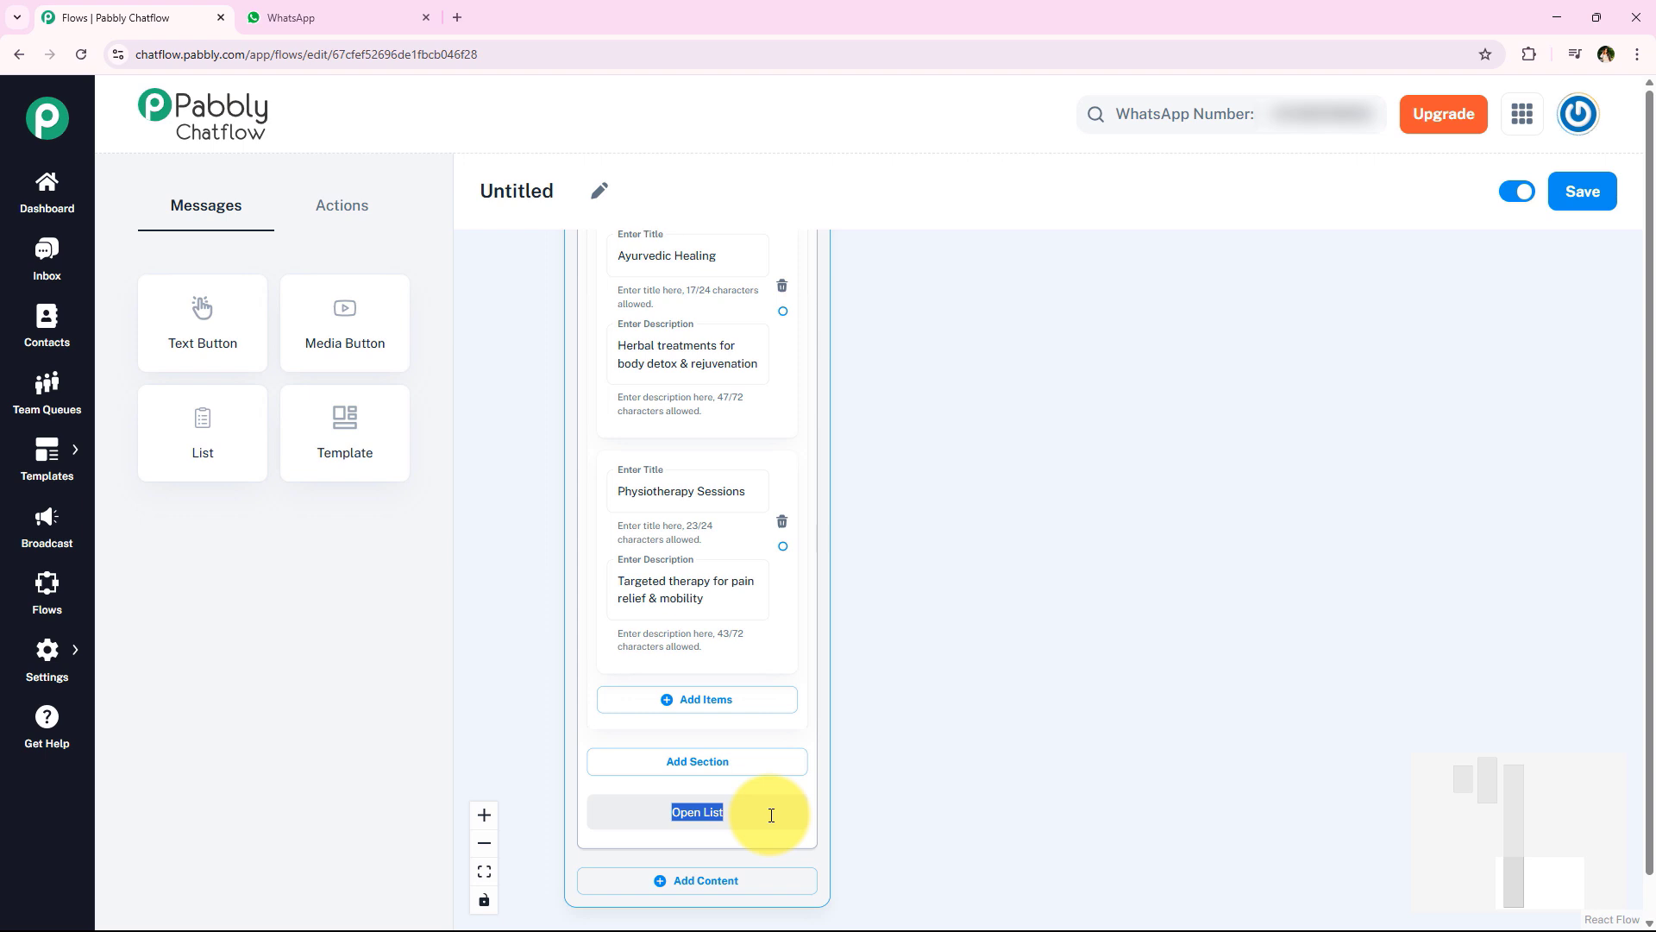
Move the list Message node up on the canvas so that it starts well above the Question node
scroll(933, 519, down, 2)
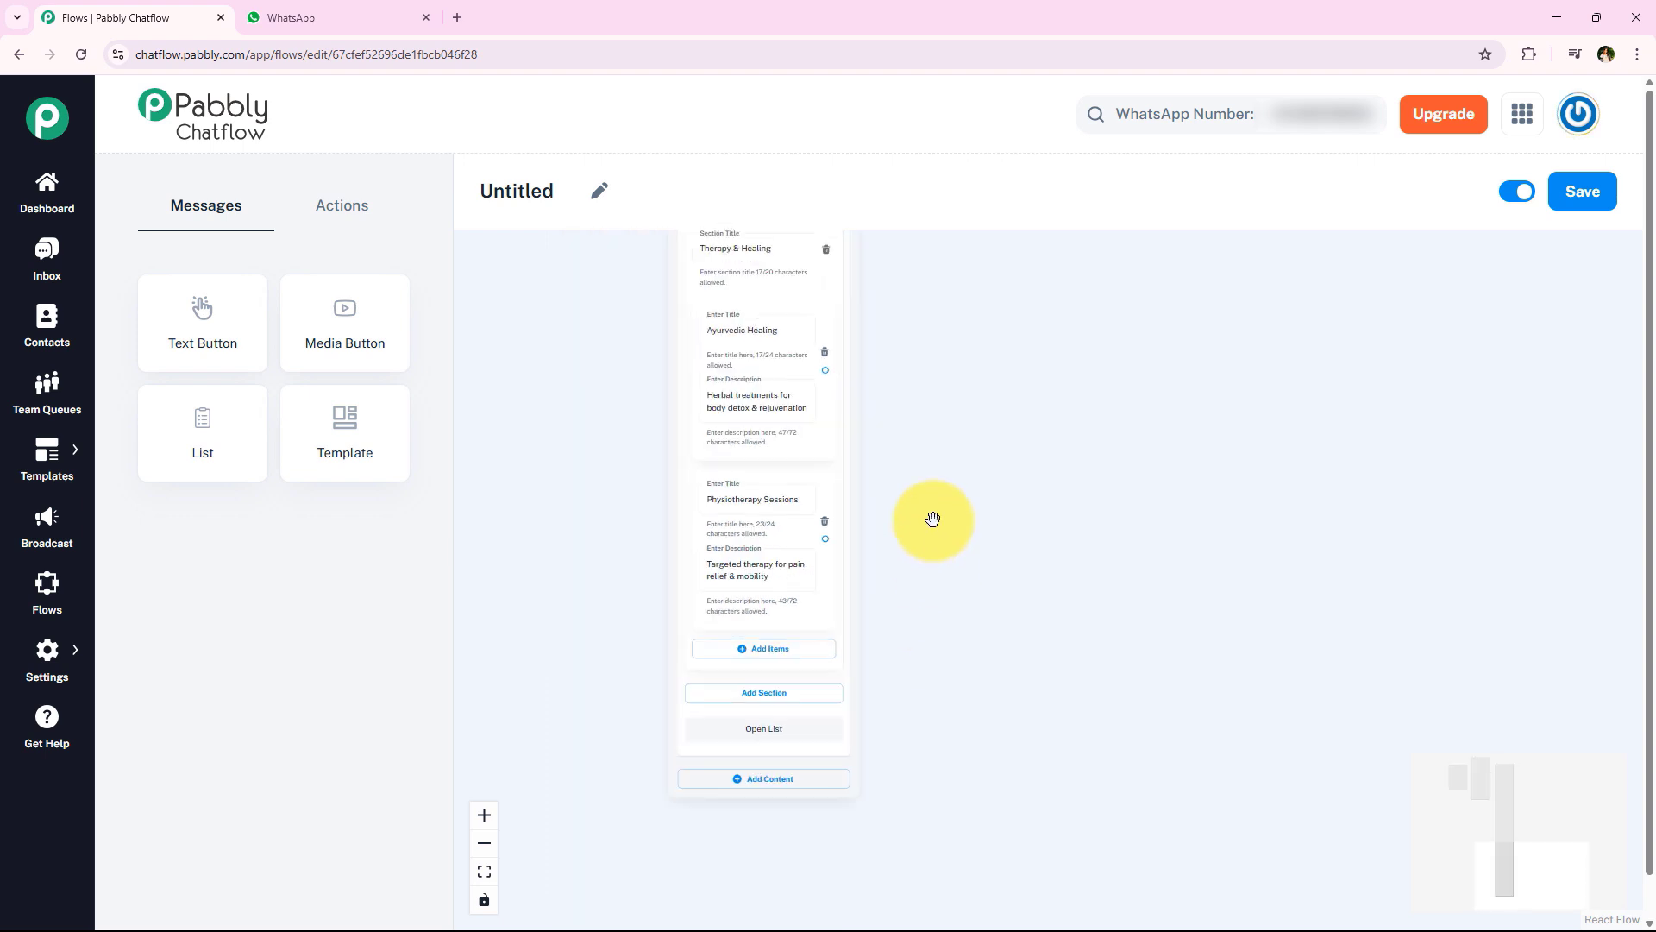
scroll(932, 519, down, 2)
drag(987, 406, 969, 720)
drag(888, 251, 879, 567)
drag(898, 444, 903, 513)
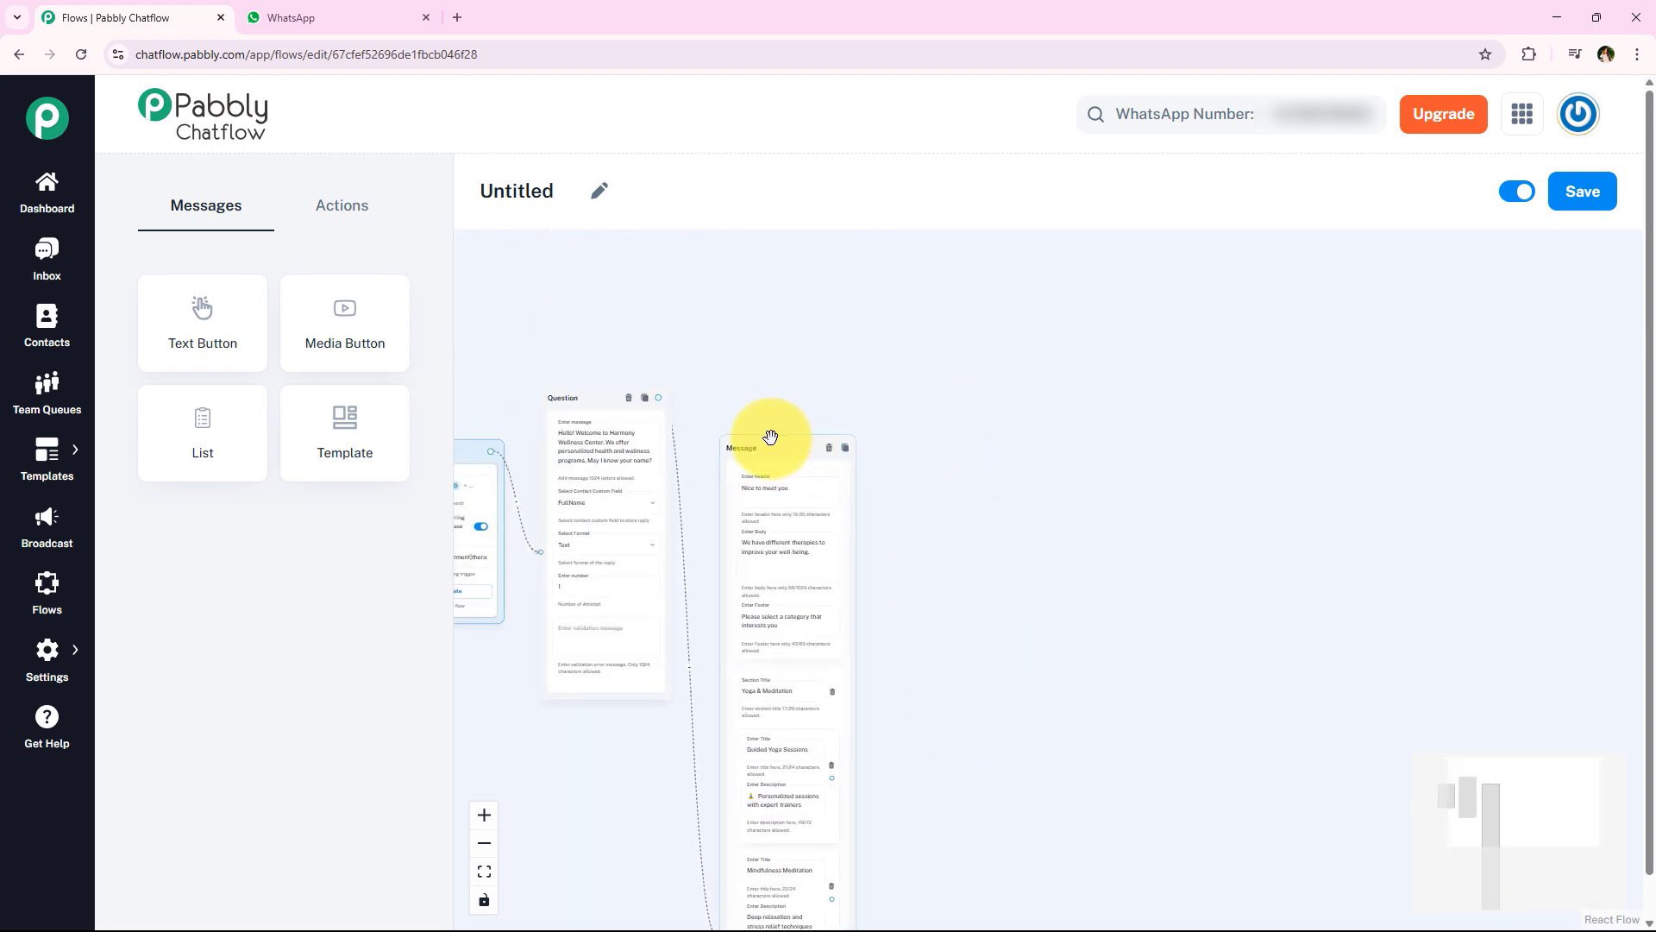
drag(770, 437, 767, 380)
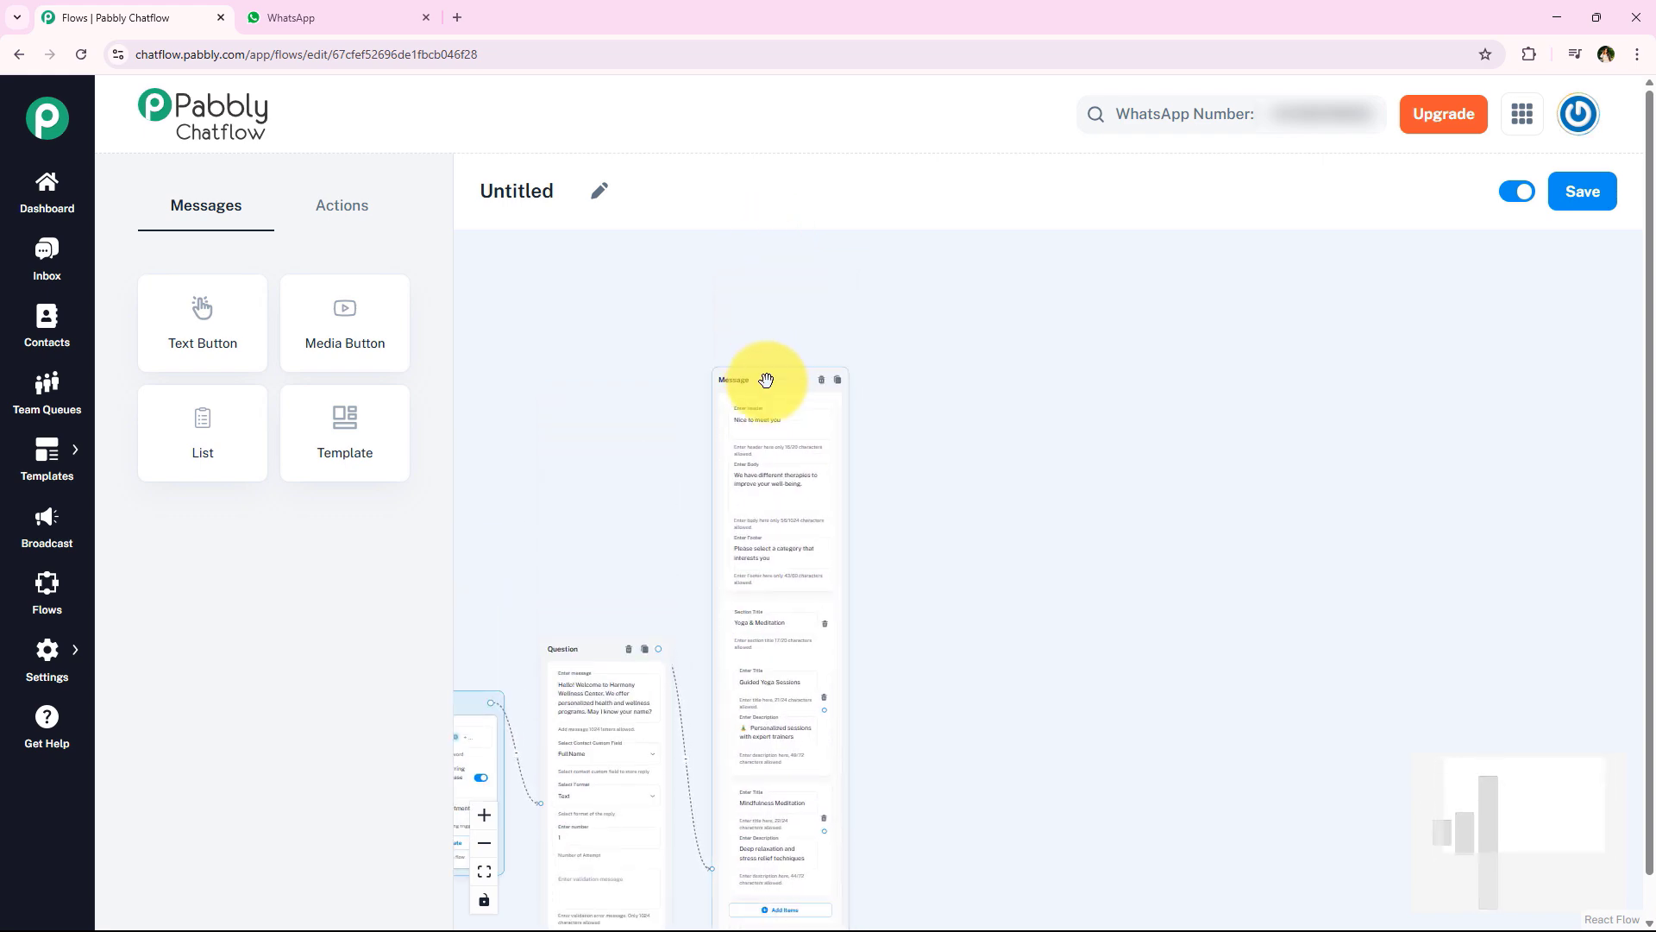
Review the list message from its footer through the Yoga & Meditation and Therapy & Healing sections to the Open List button
scroll(961, 577, up, 3)
drag(961, 684, 935, 432)
scroll(825, 510, down, 1)
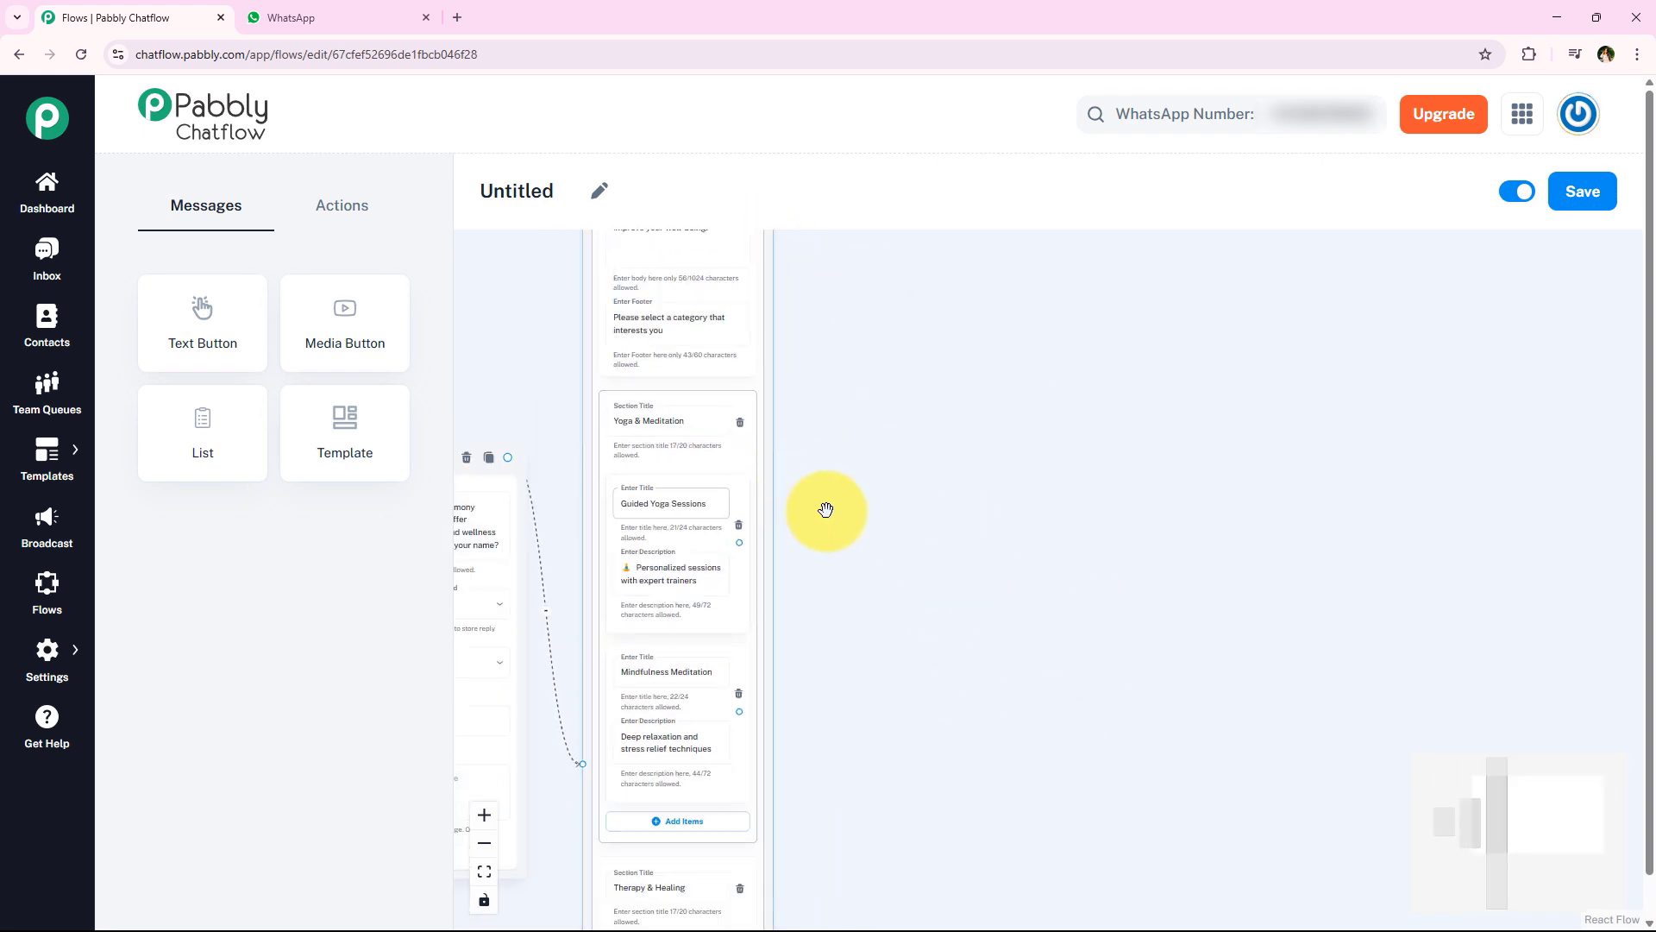
drag(940, 693, 893, 356)
drag(840, 683, 842, 471)
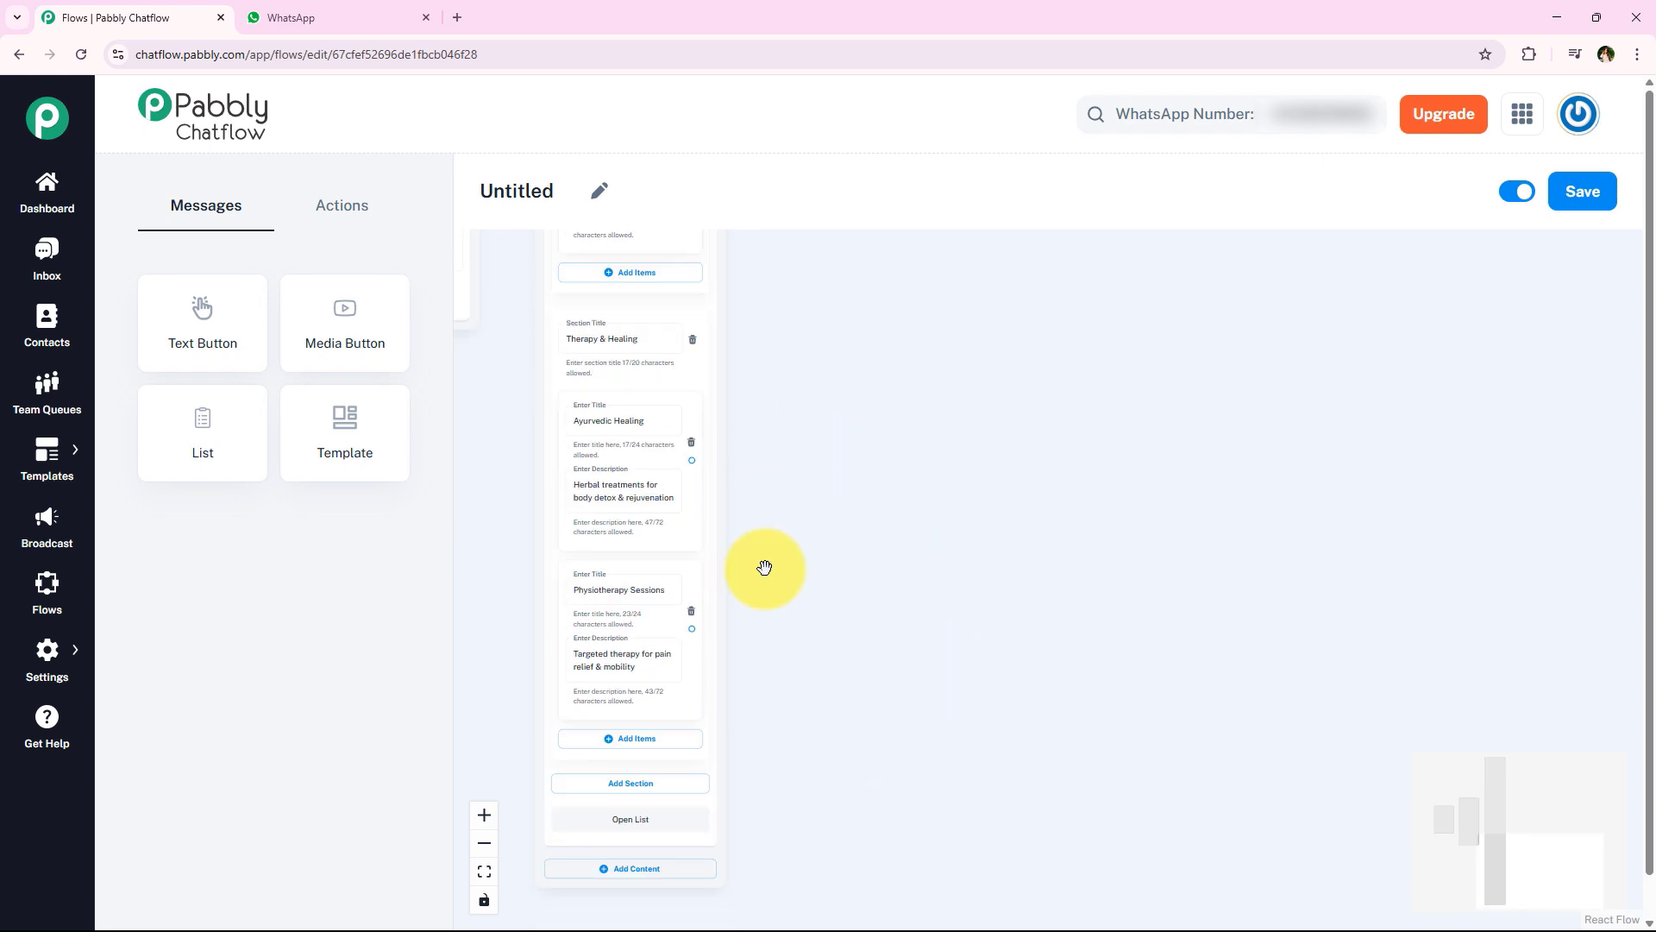
scroll(1000, 490, down, 2)
drag(984, 502, 920, 650)
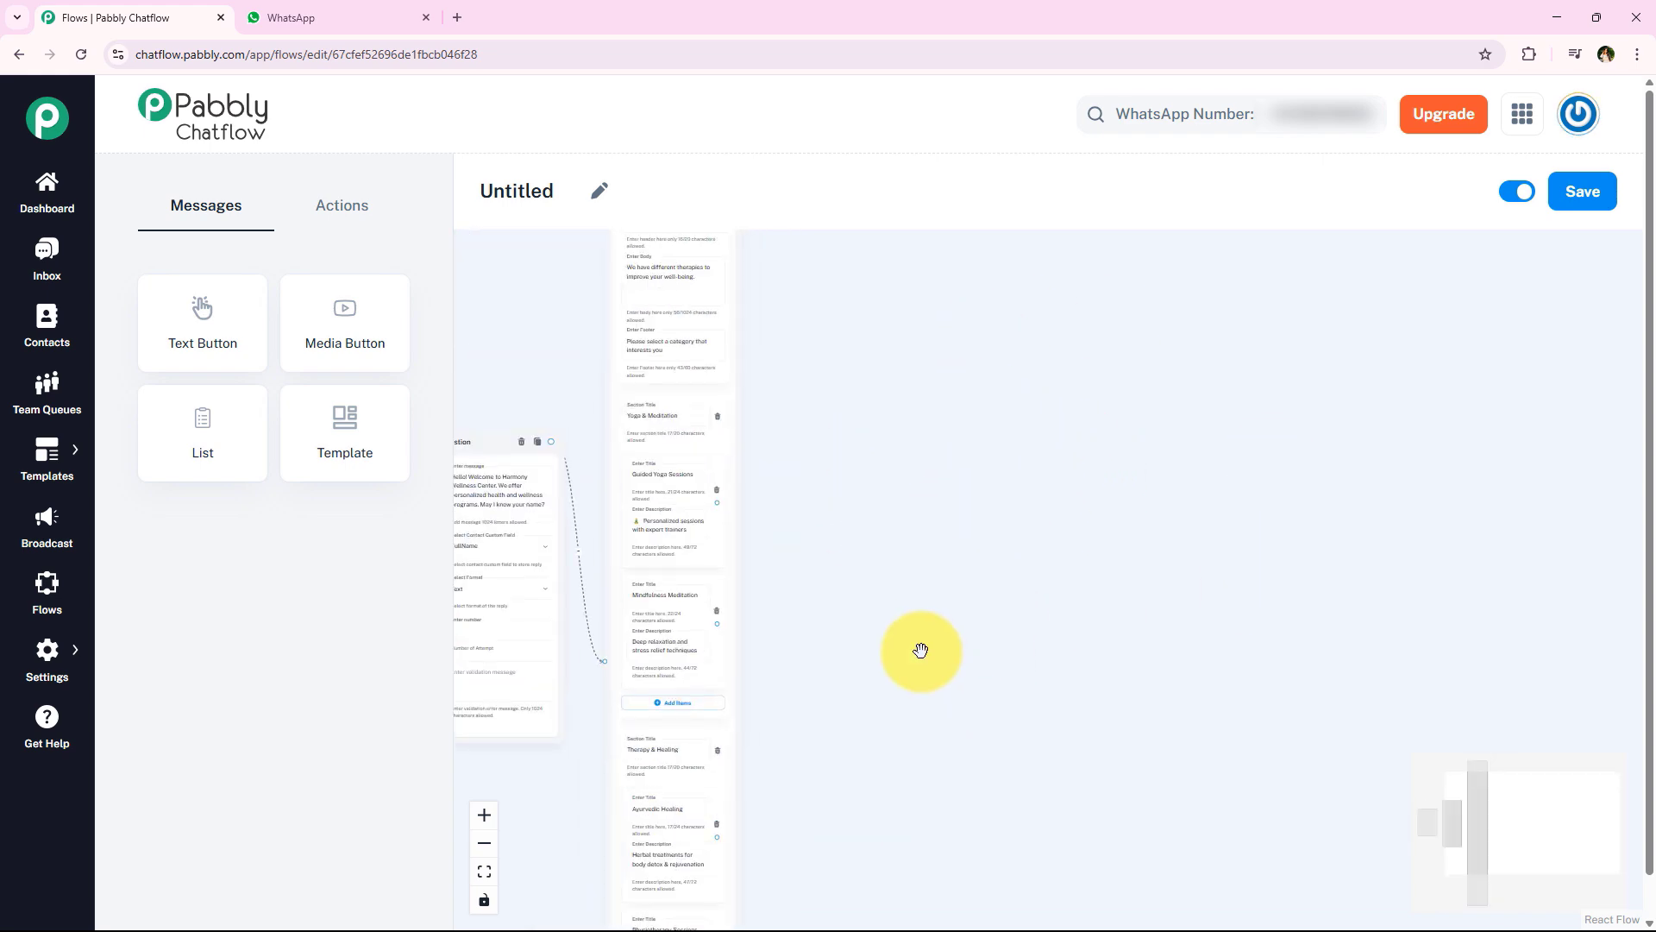
Examine the Guided Yoga Sessions and Mindfulness Meditation items in the list message's Yoga & Meditation section
scroll(921, 650, up, 2)
drag(773, 429, 817, 705)
scroll(824, 565, up, 2)
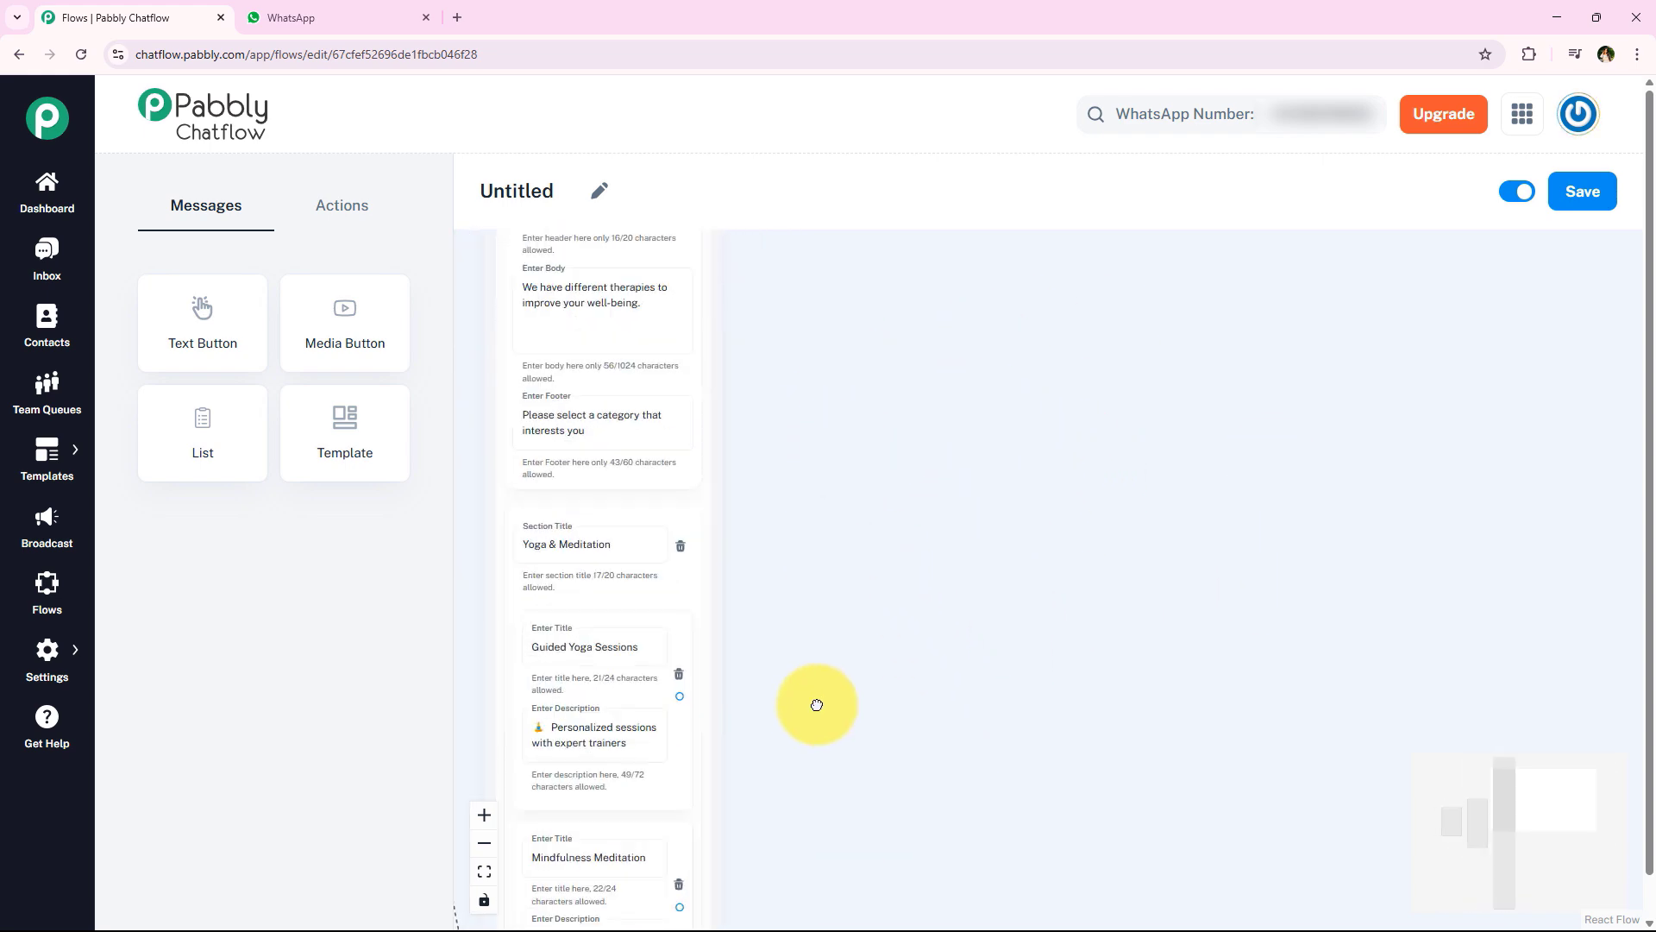
scroll(935, 584, down, 2)
mouse_move(950, 610)
mouse_down()
mouse_move(868, 244)
mouse_move(917, 669)
mouse_move(902, 621)
mouse_move(789, 629)
mouse_move(832, 561)
mouse_move(872, 581)
mouse_up()
scroll(872, 584, up, 2)
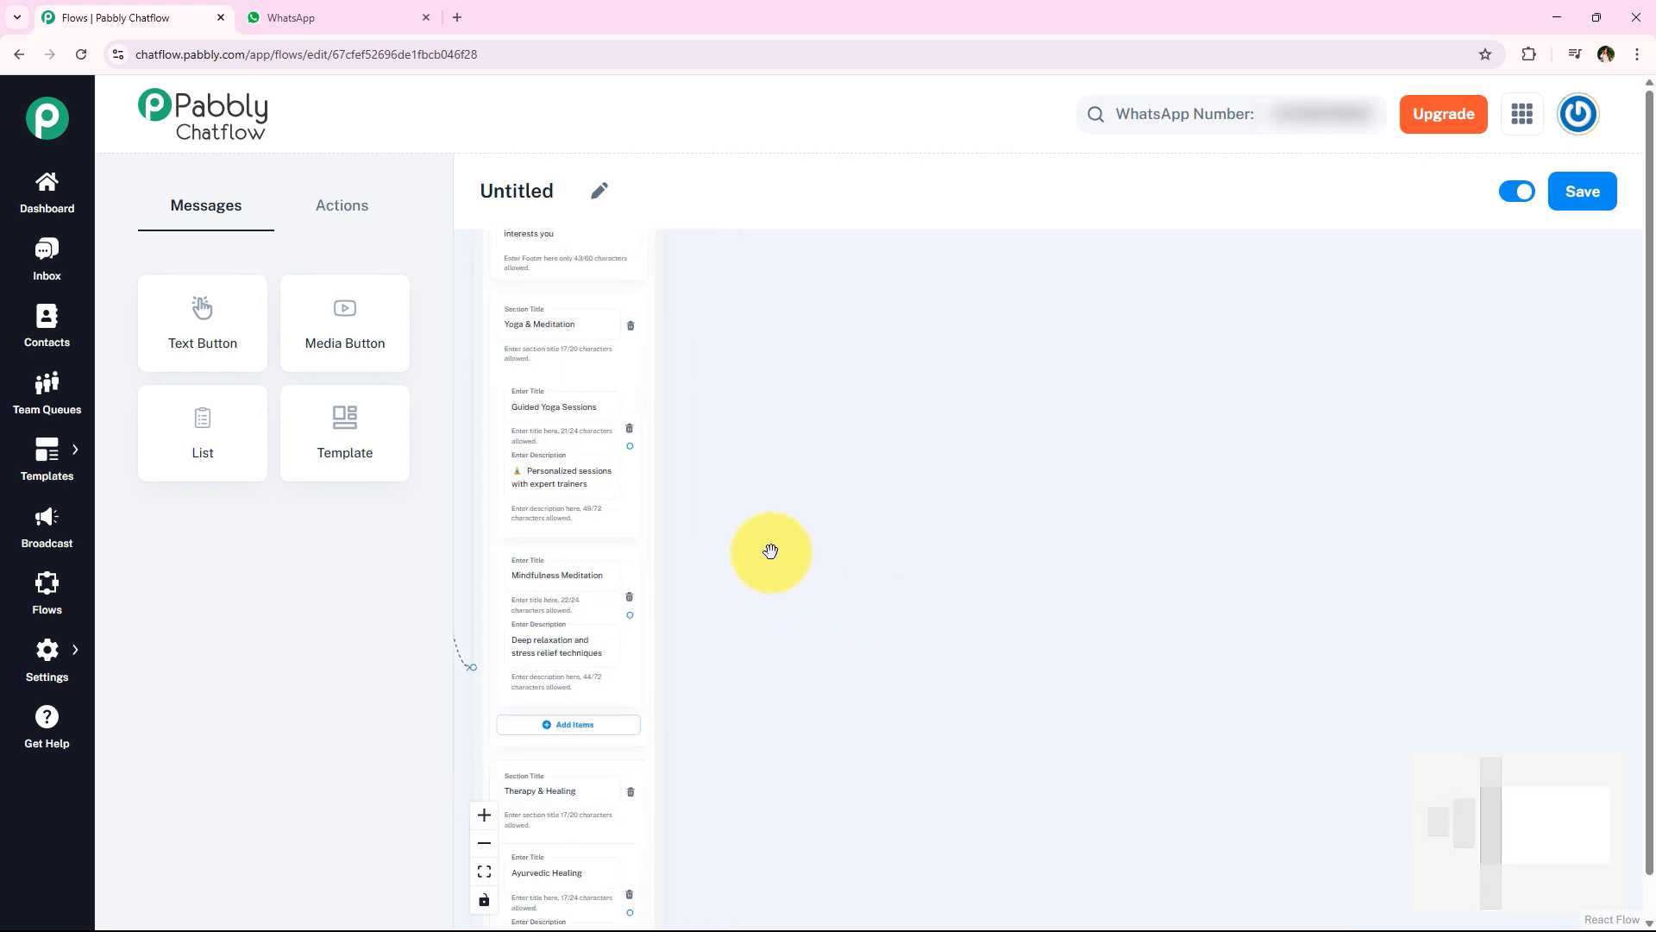
scroll(770, 551, down, 2)
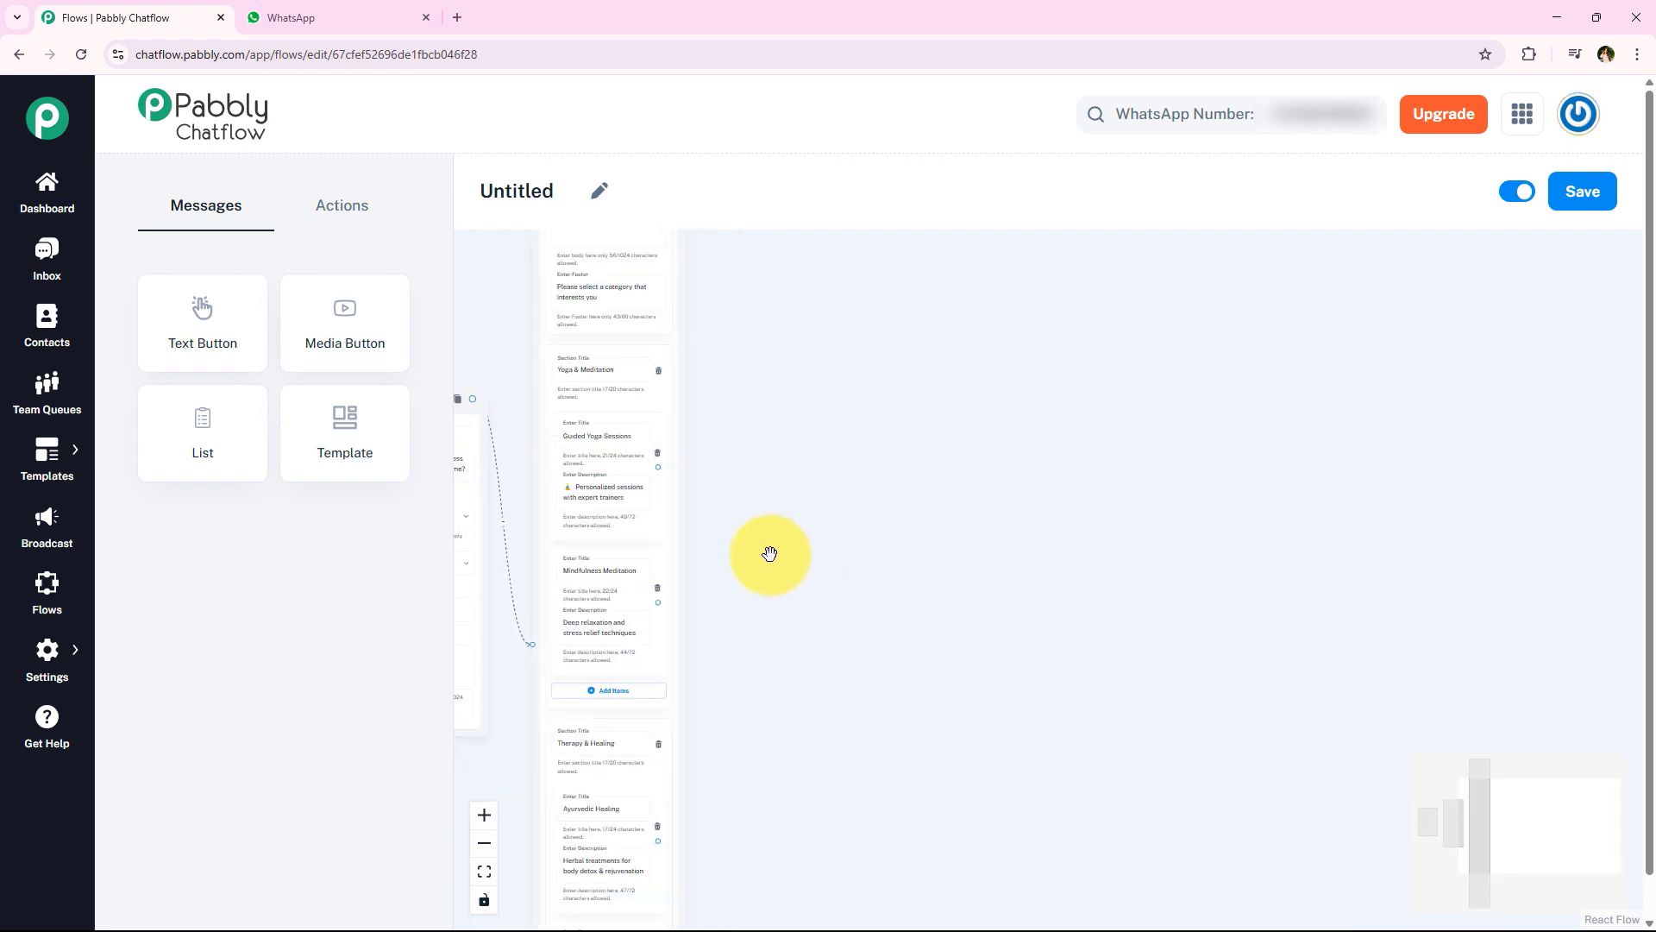
scroll(771, 554, down, 1)
drag(914, 588, 891, 560)
scroll(886, 525, up, 1)
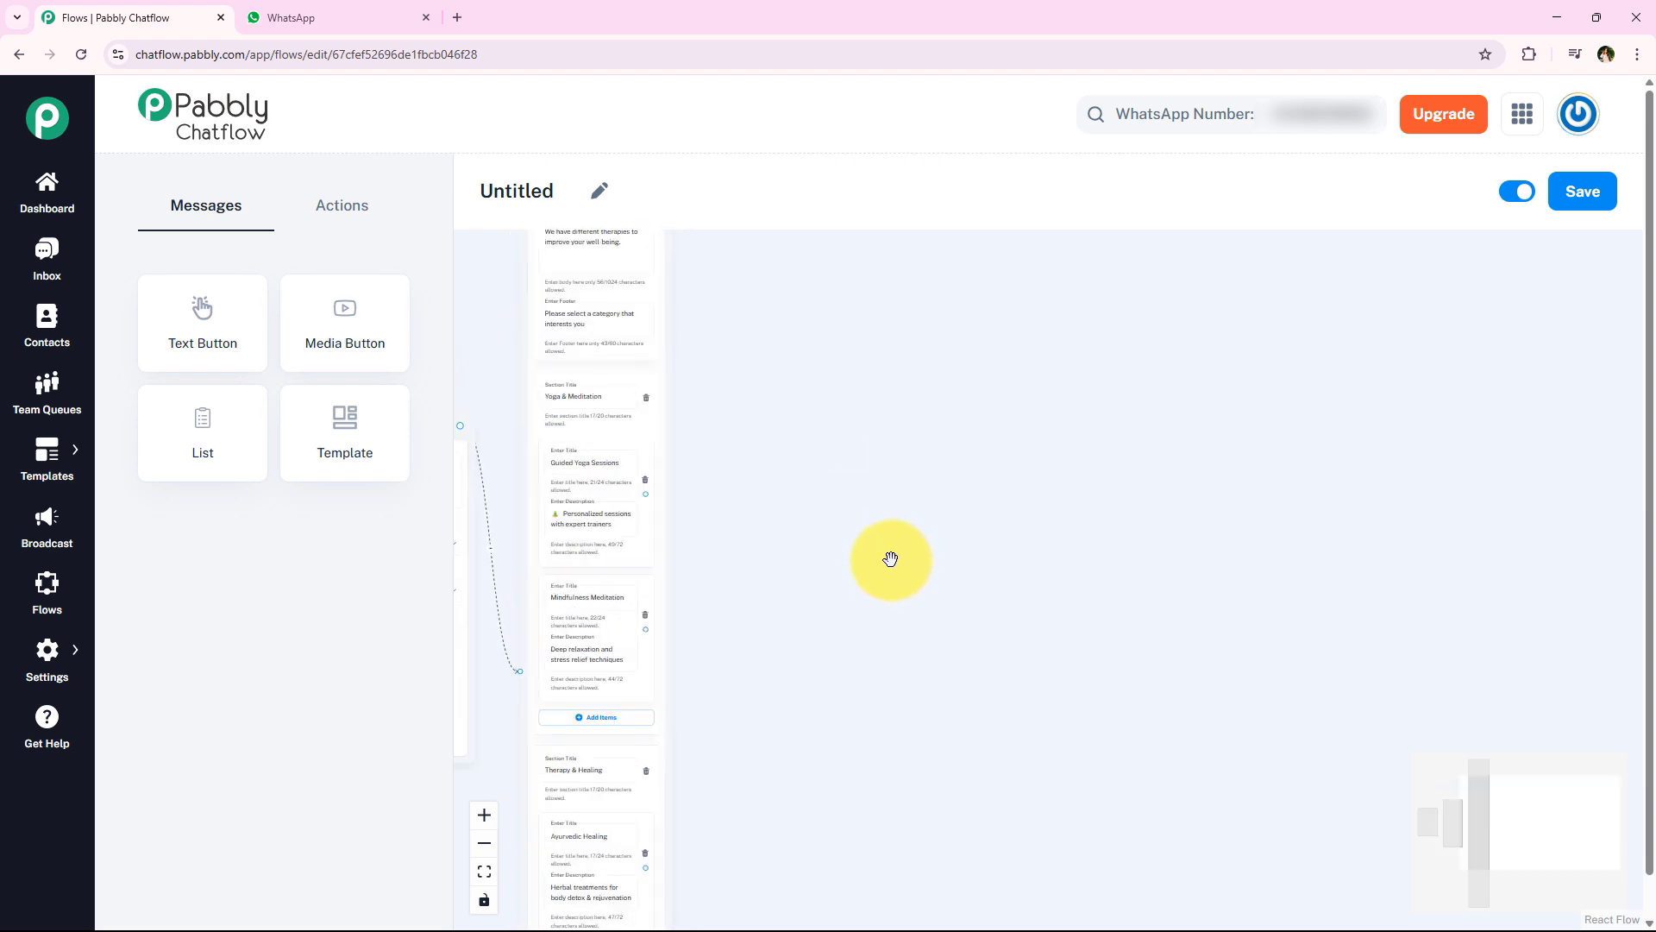
scroll(891, 559, up, 1)
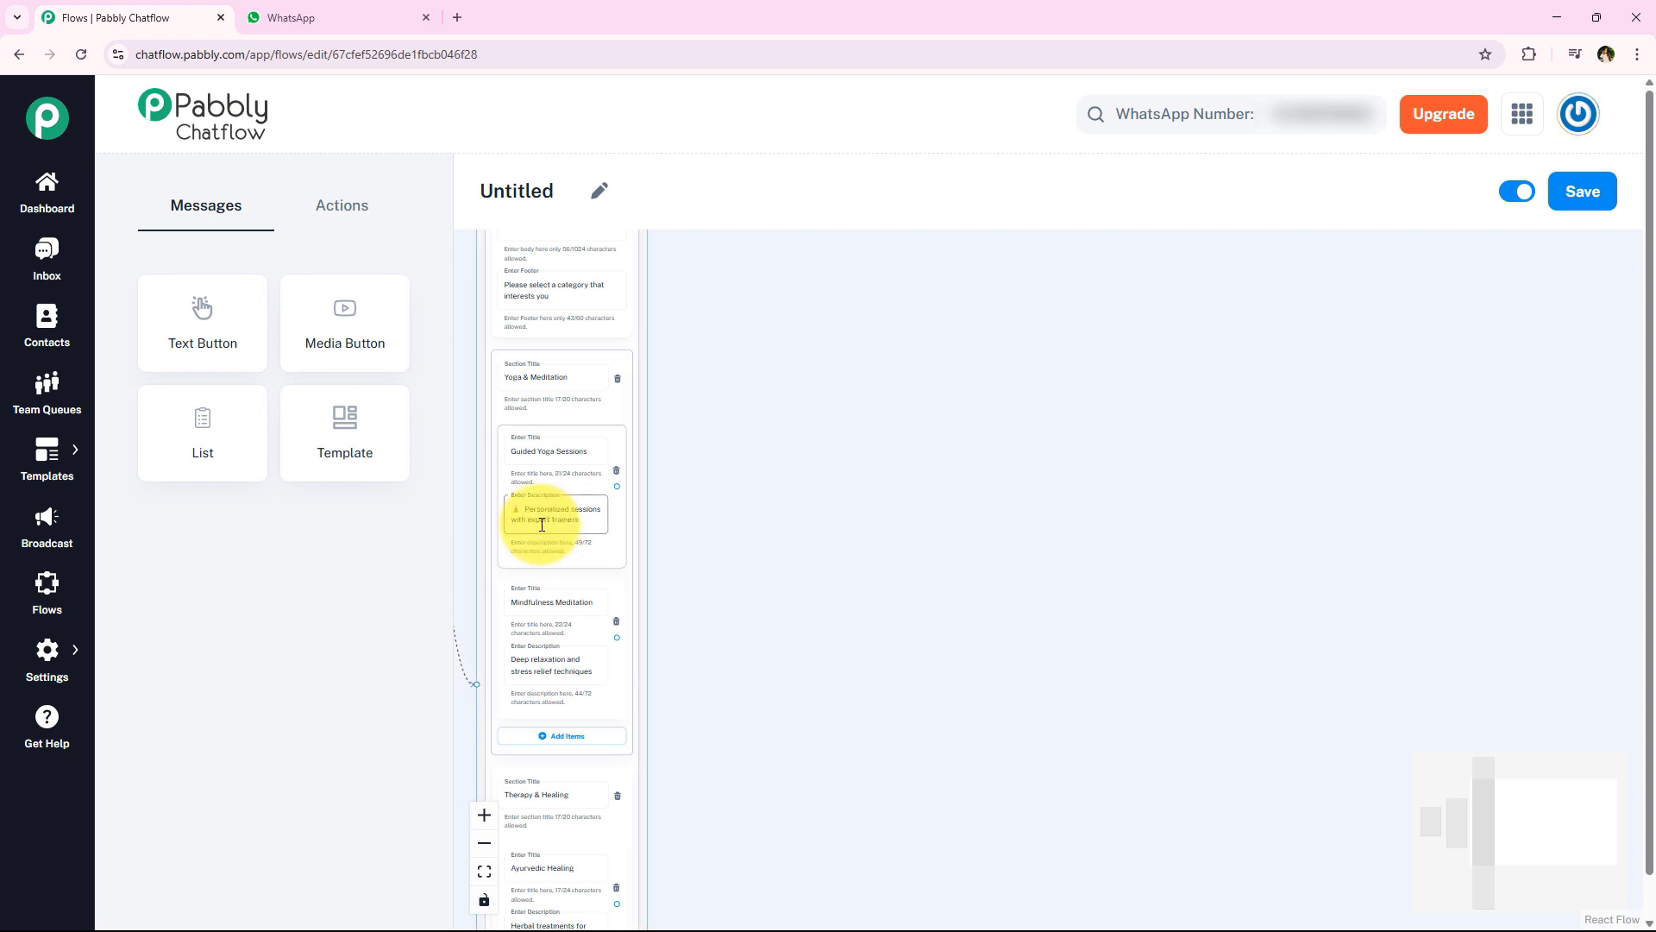
Connect a new Media message to the Guided Yoga Sessions item and place it beside the list message
drag(727, 590, 775, 604)
scroll(772, 613, down, 3)
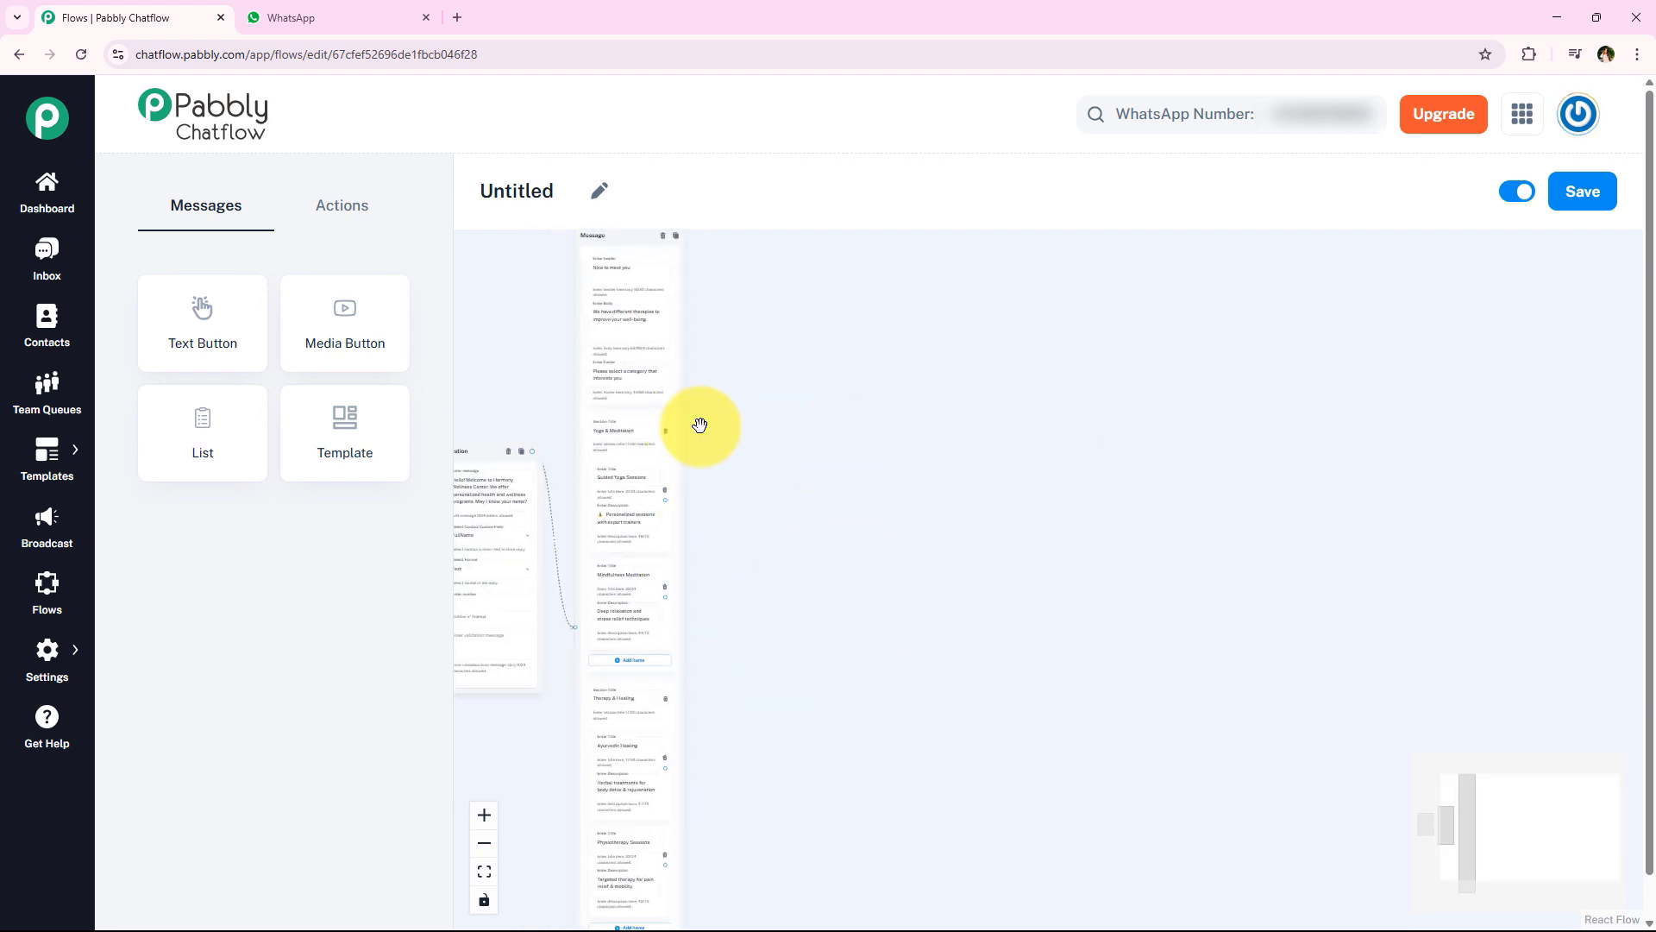
scroll(758, 595, up, 2)
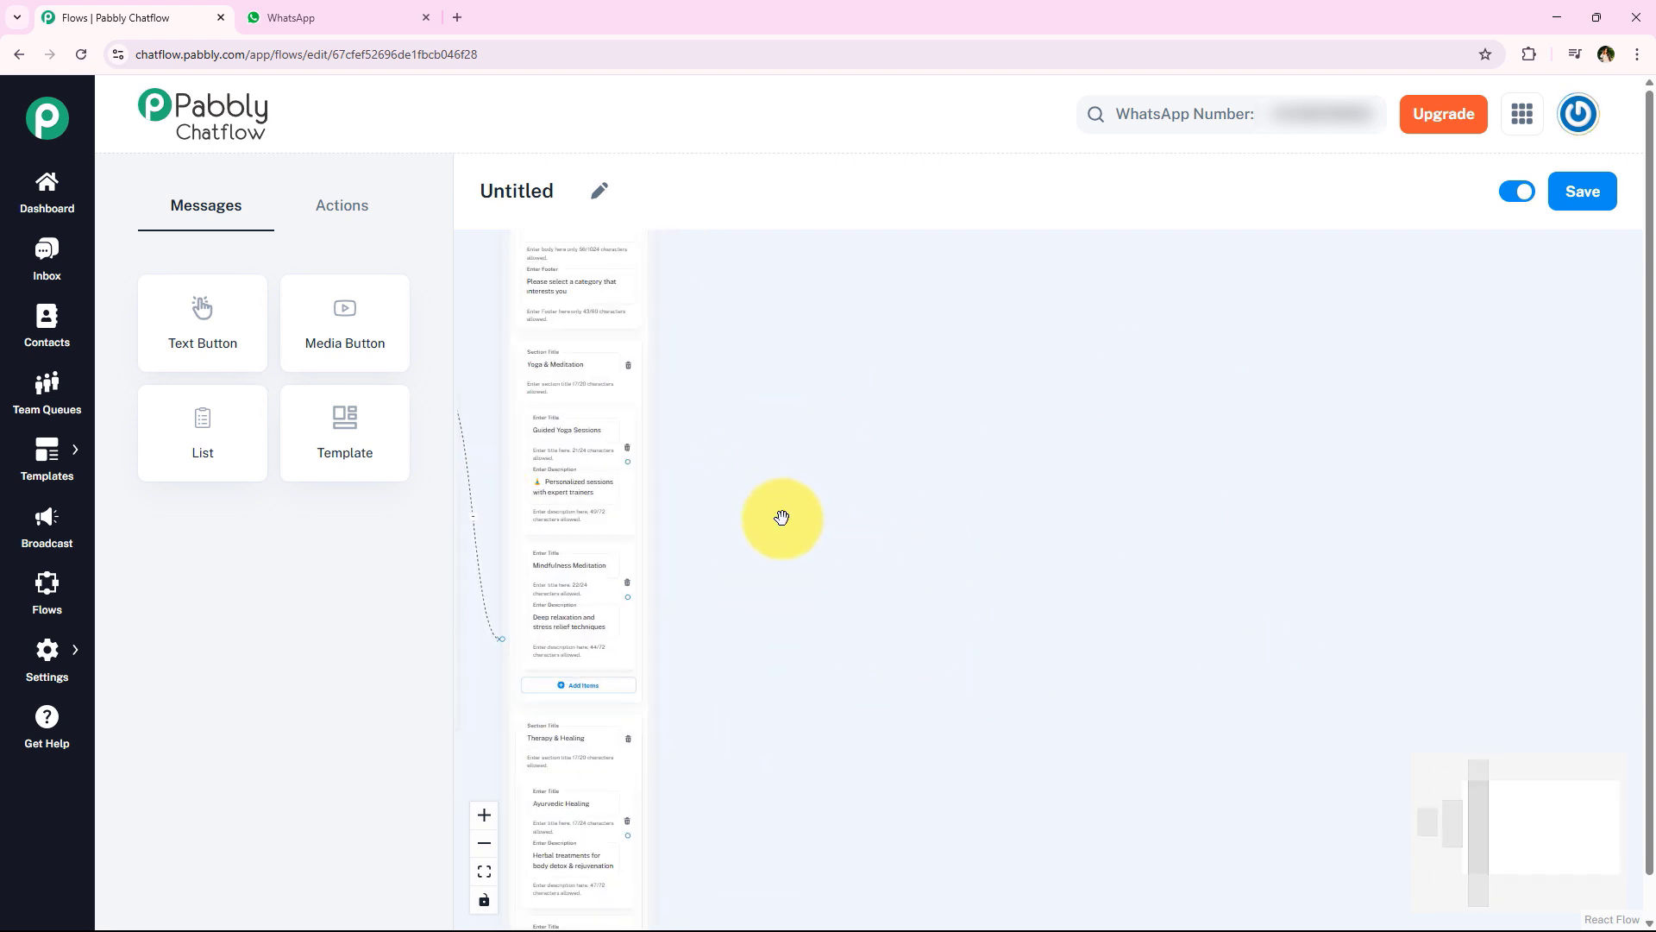
scroll(777, 518, up, 3)
scroll(803, 518, up, 4)
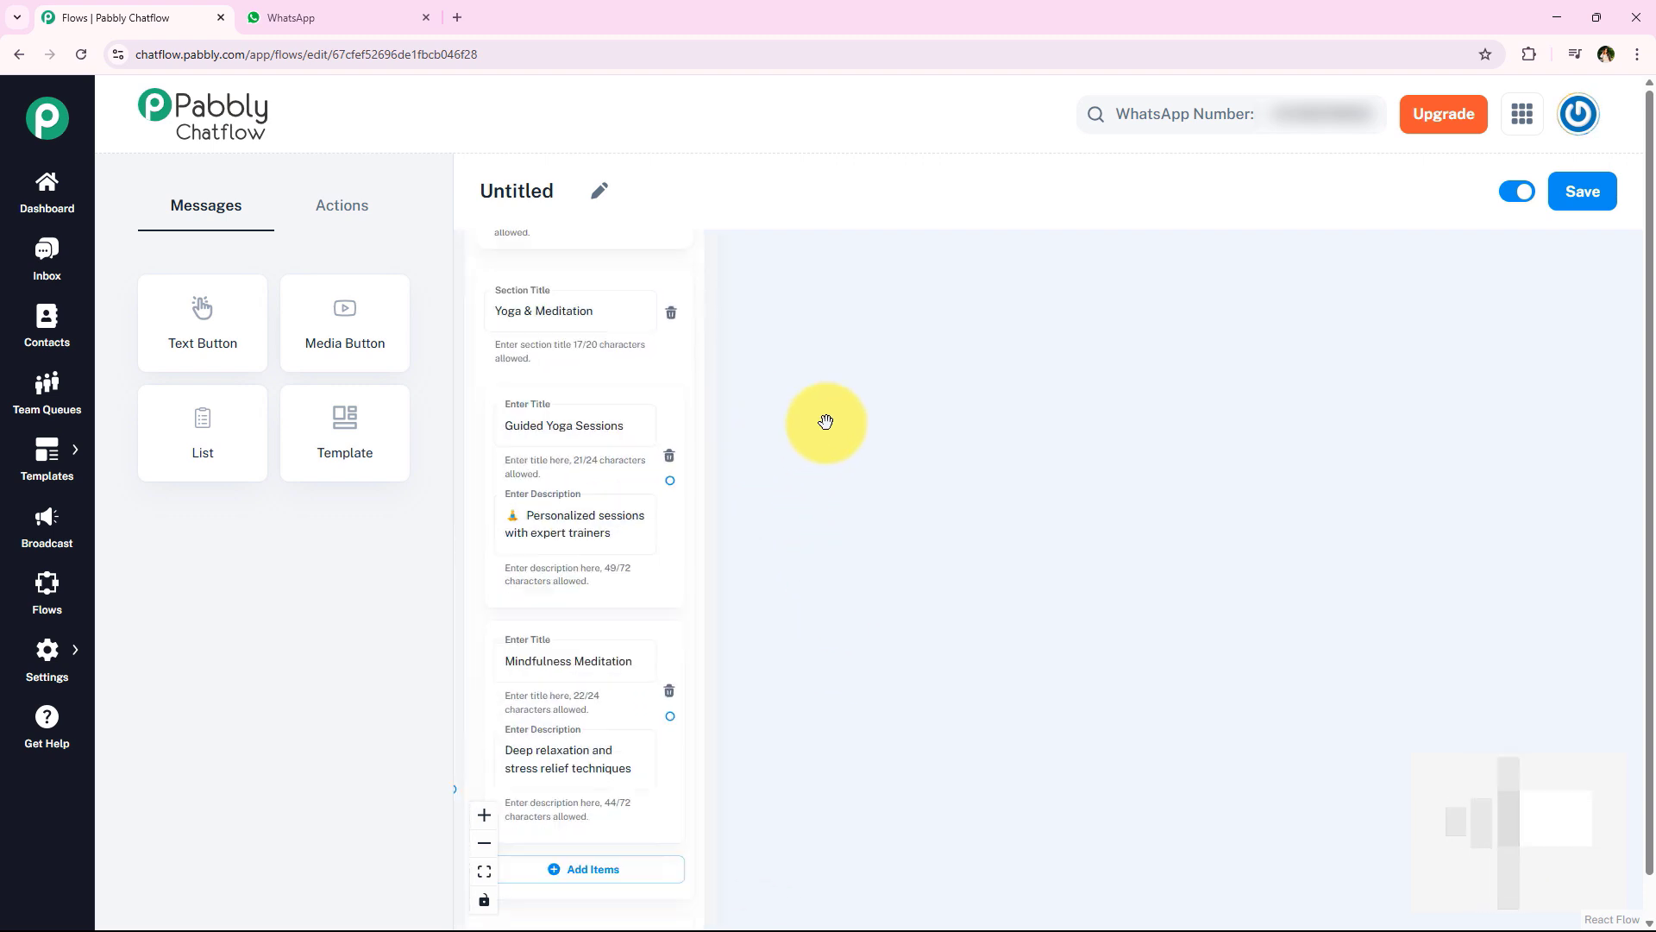
scroll(759, 380, down, 2)
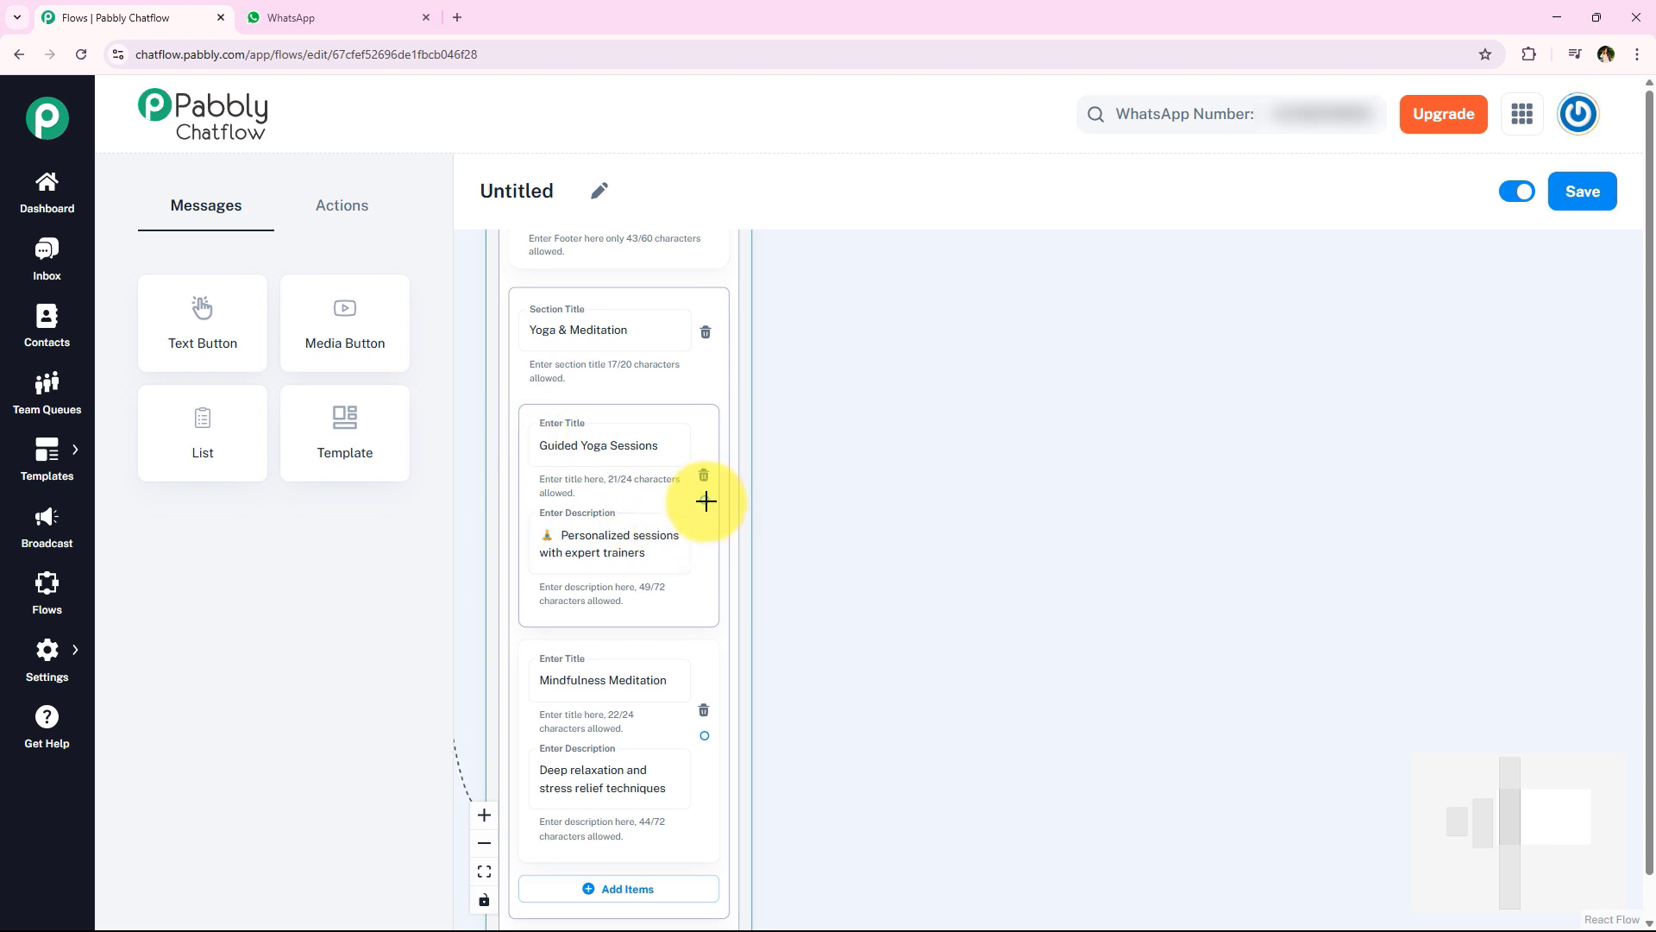
drag(706, 501, 901, 475)
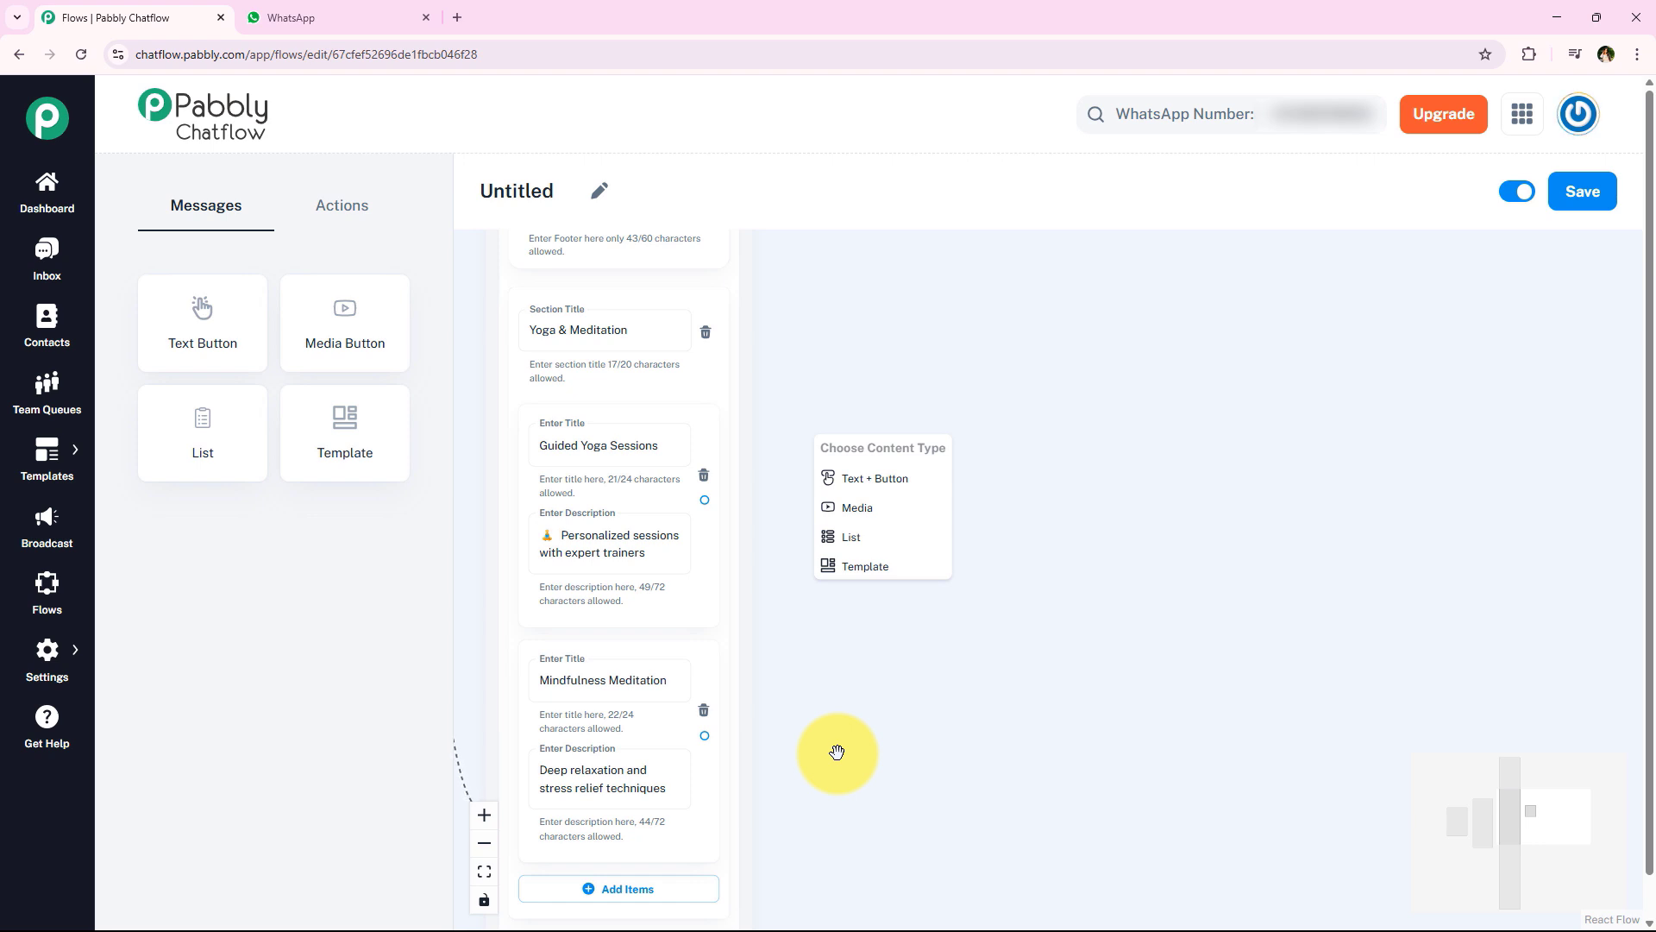
click(897, 520)
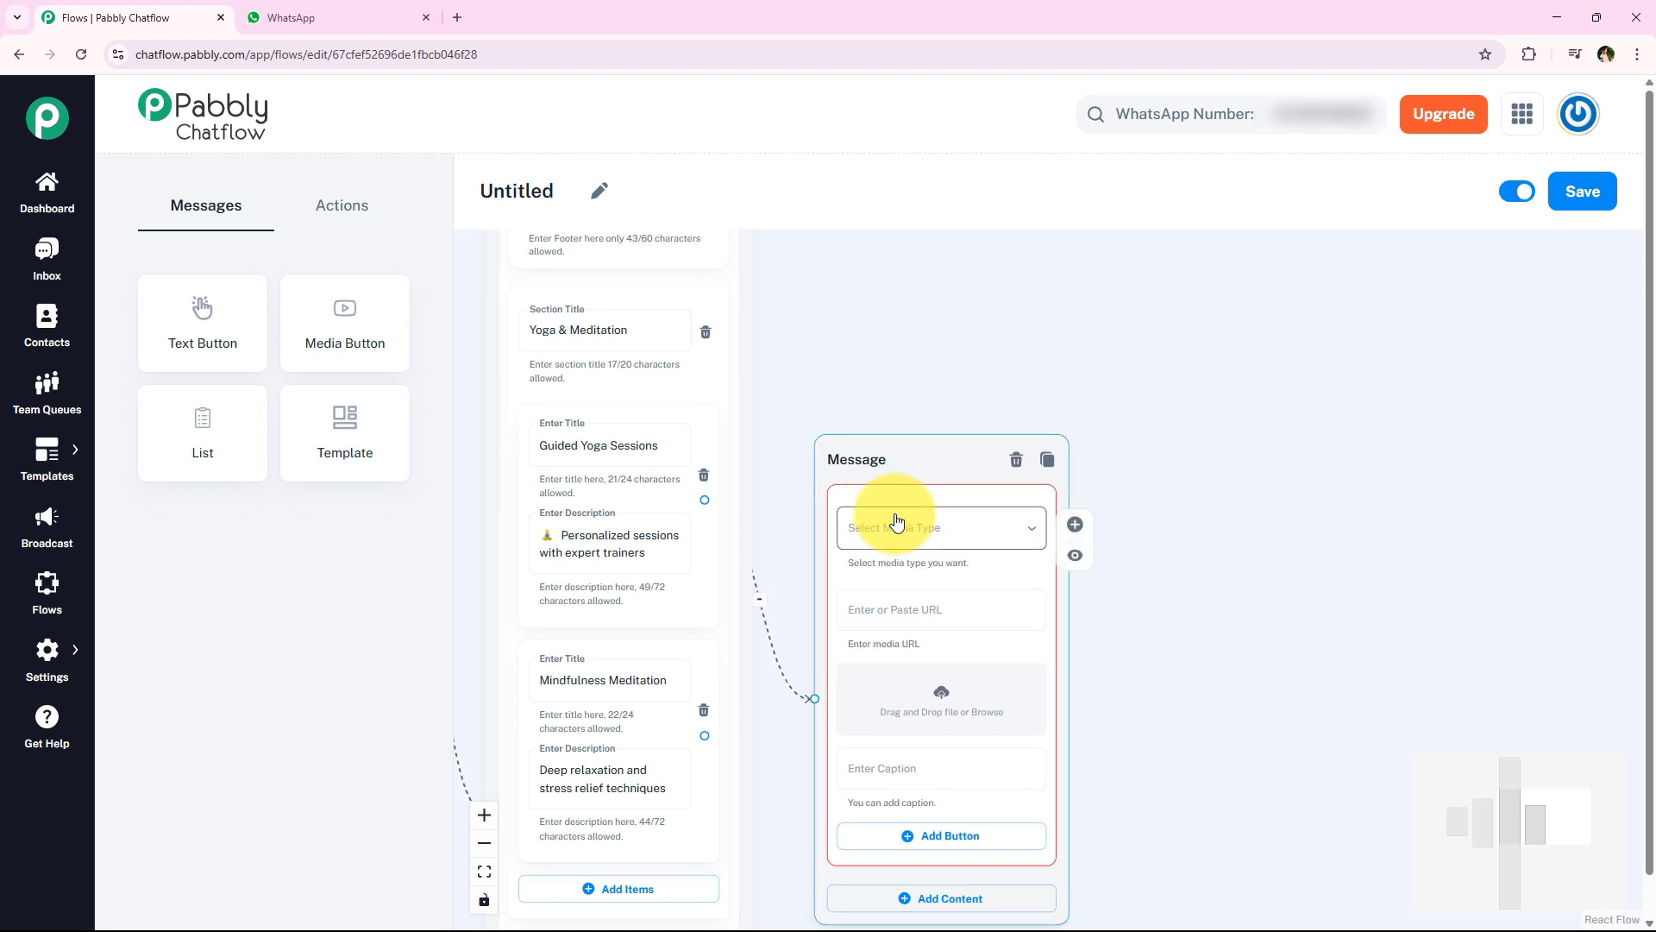
drag(929, 460, 950, 281)
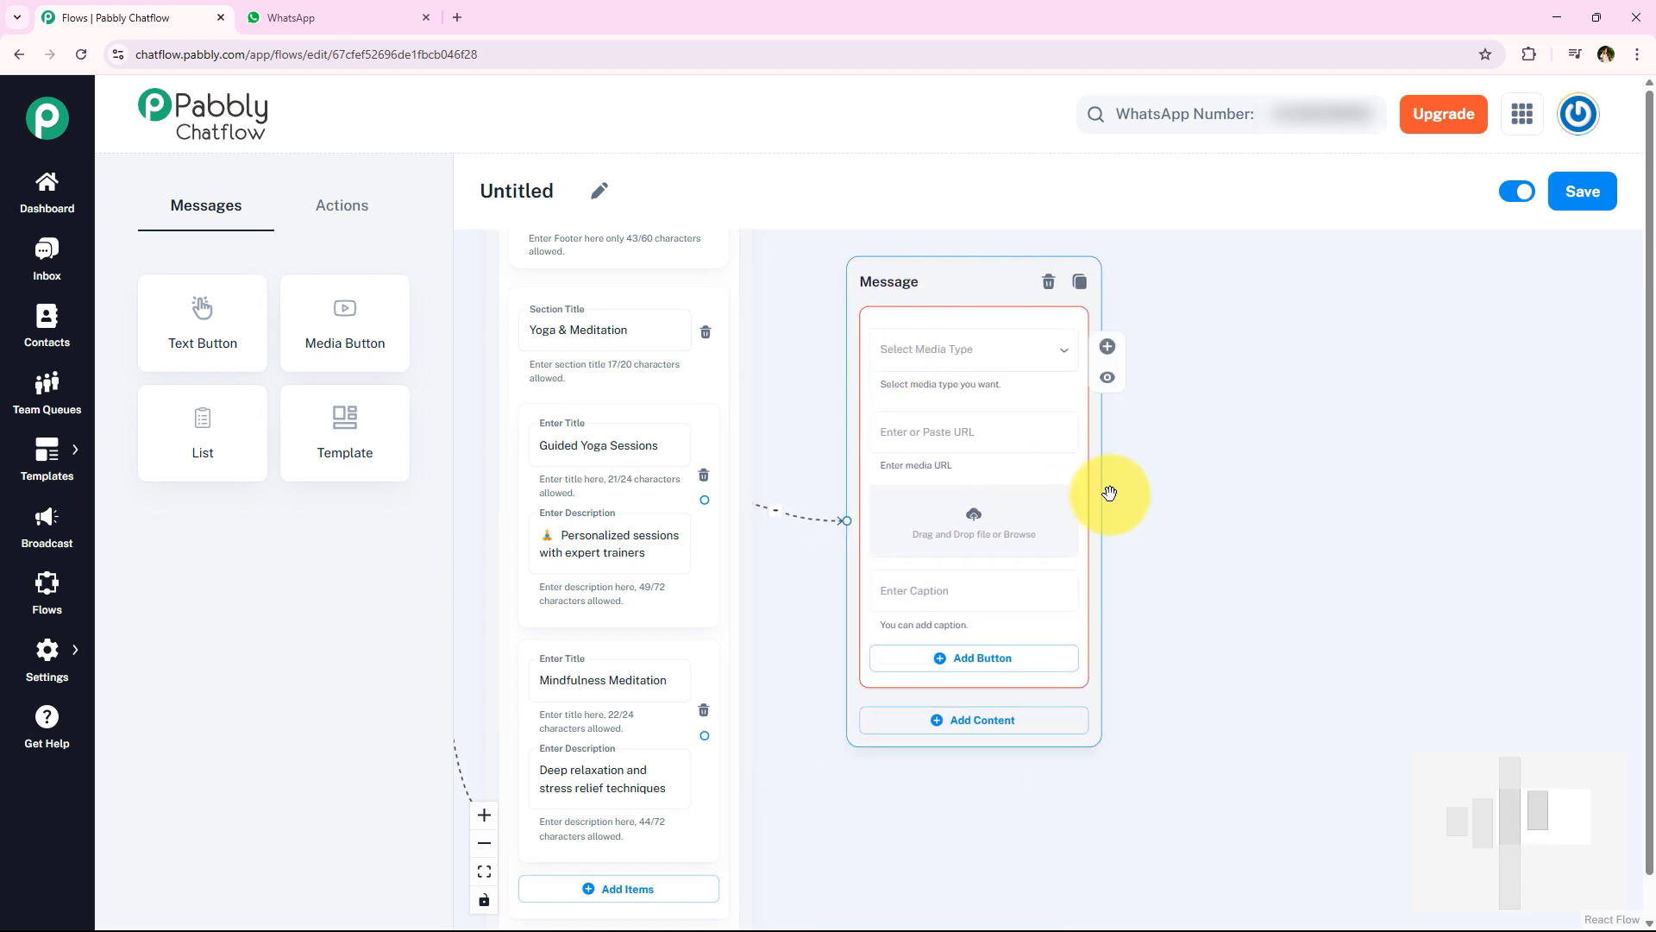
Set the media type of the message linked to Guided Yoga Sessions to Document
click(951, 364)
click(854, 335)
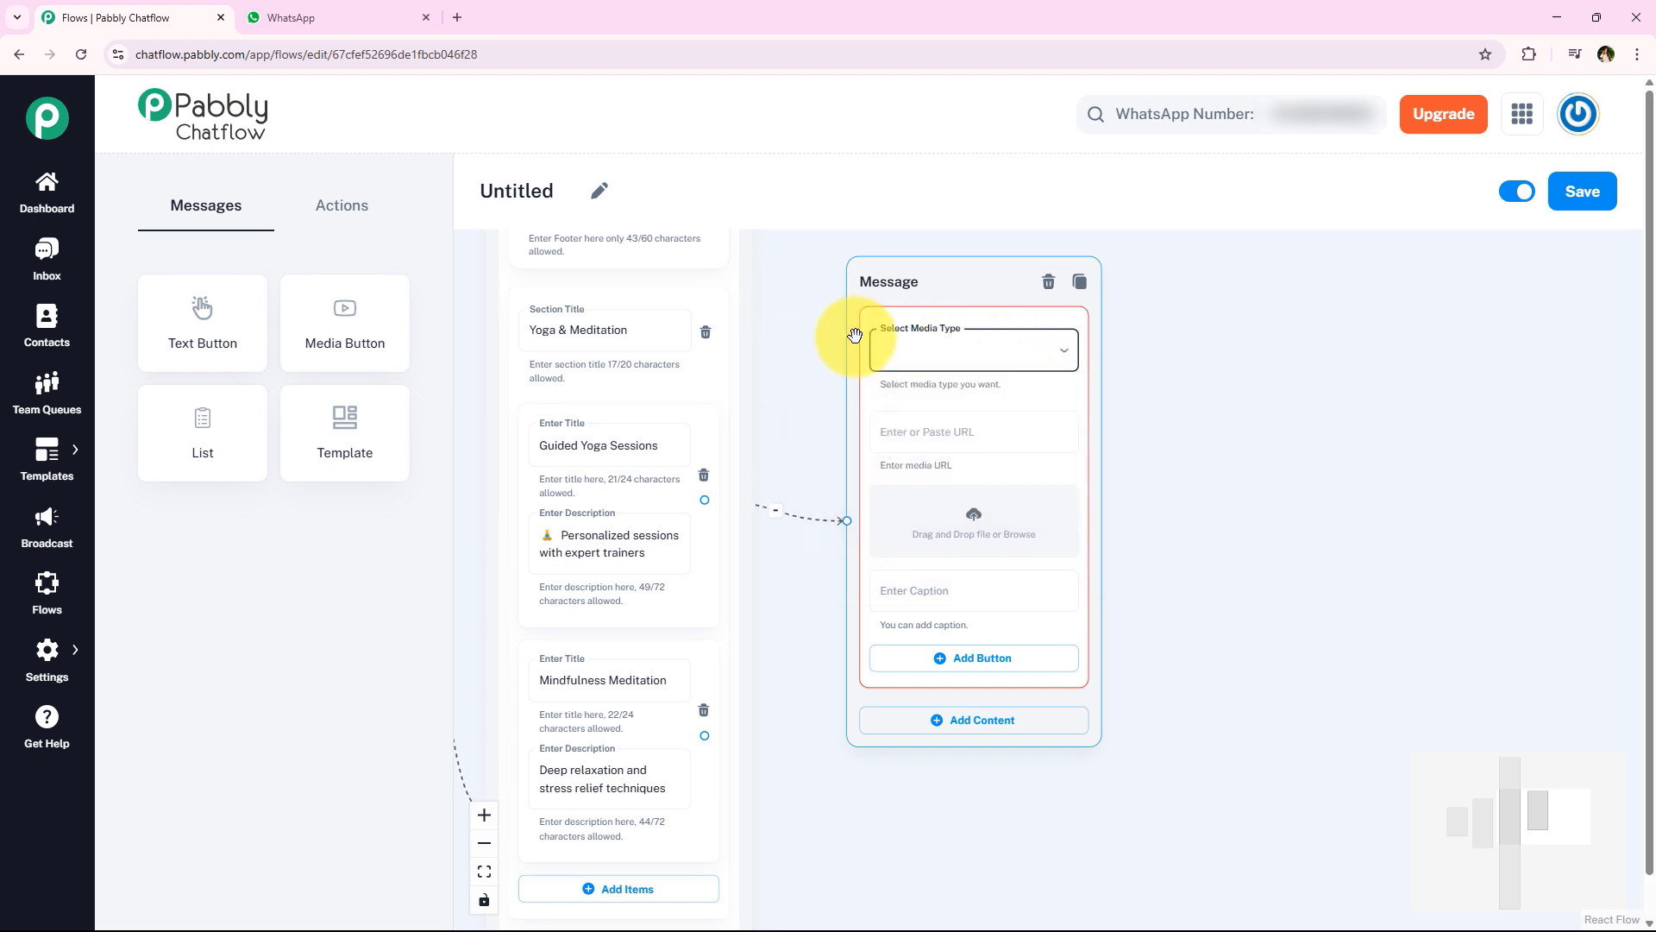
click(1059, 353)
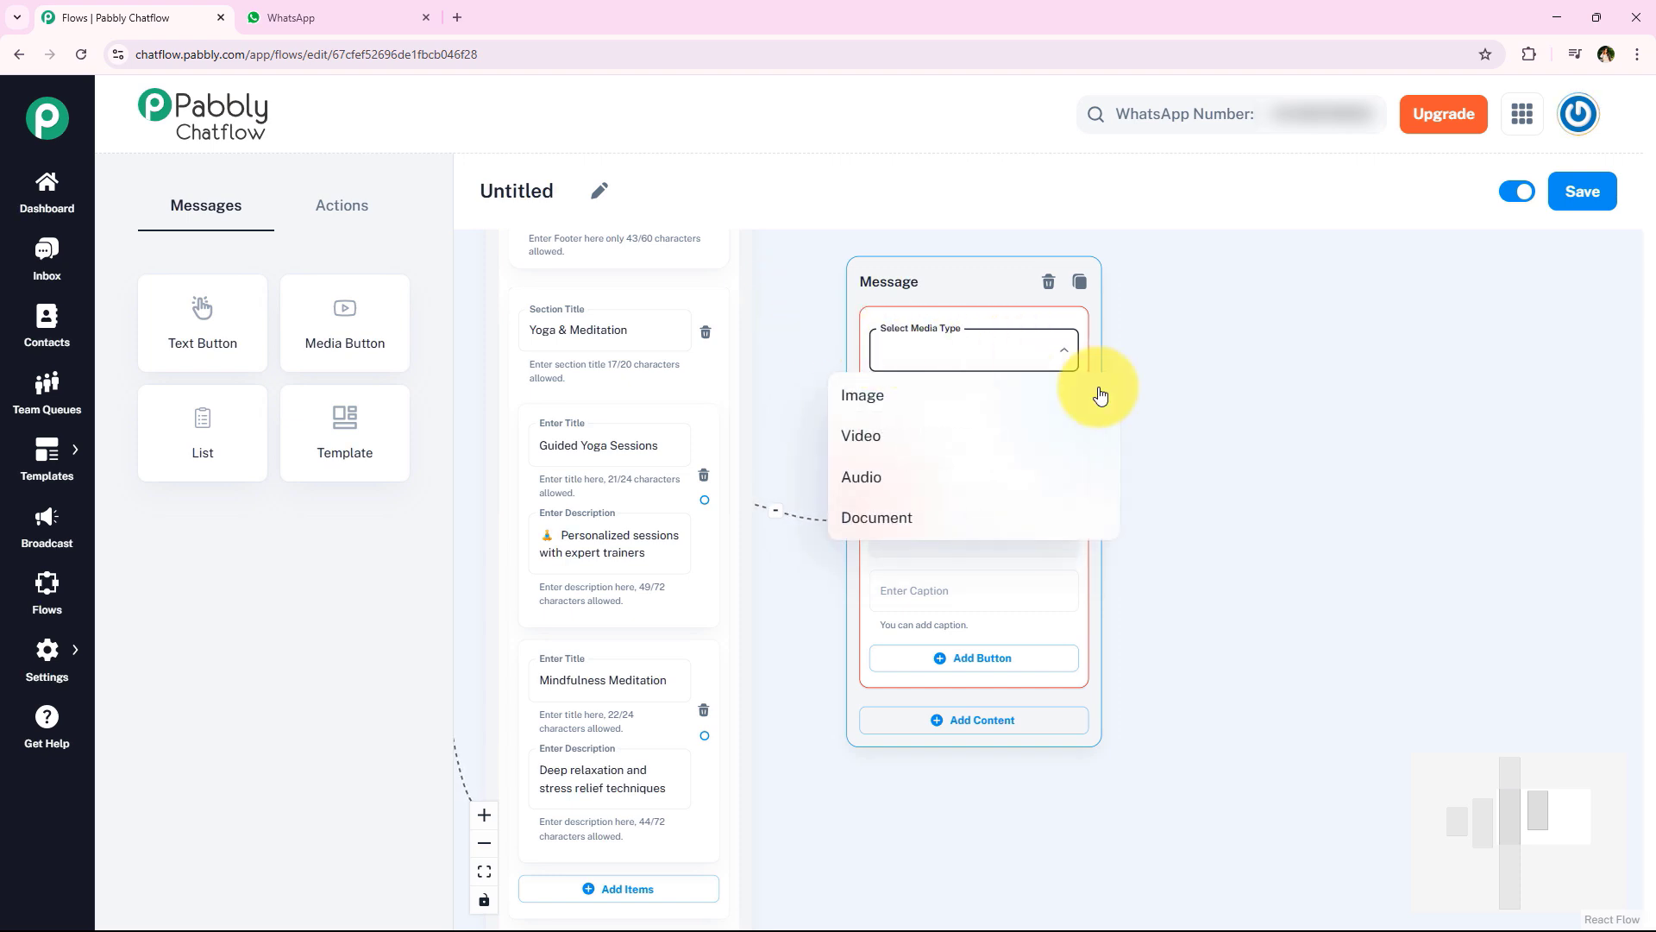
click(971, 521)
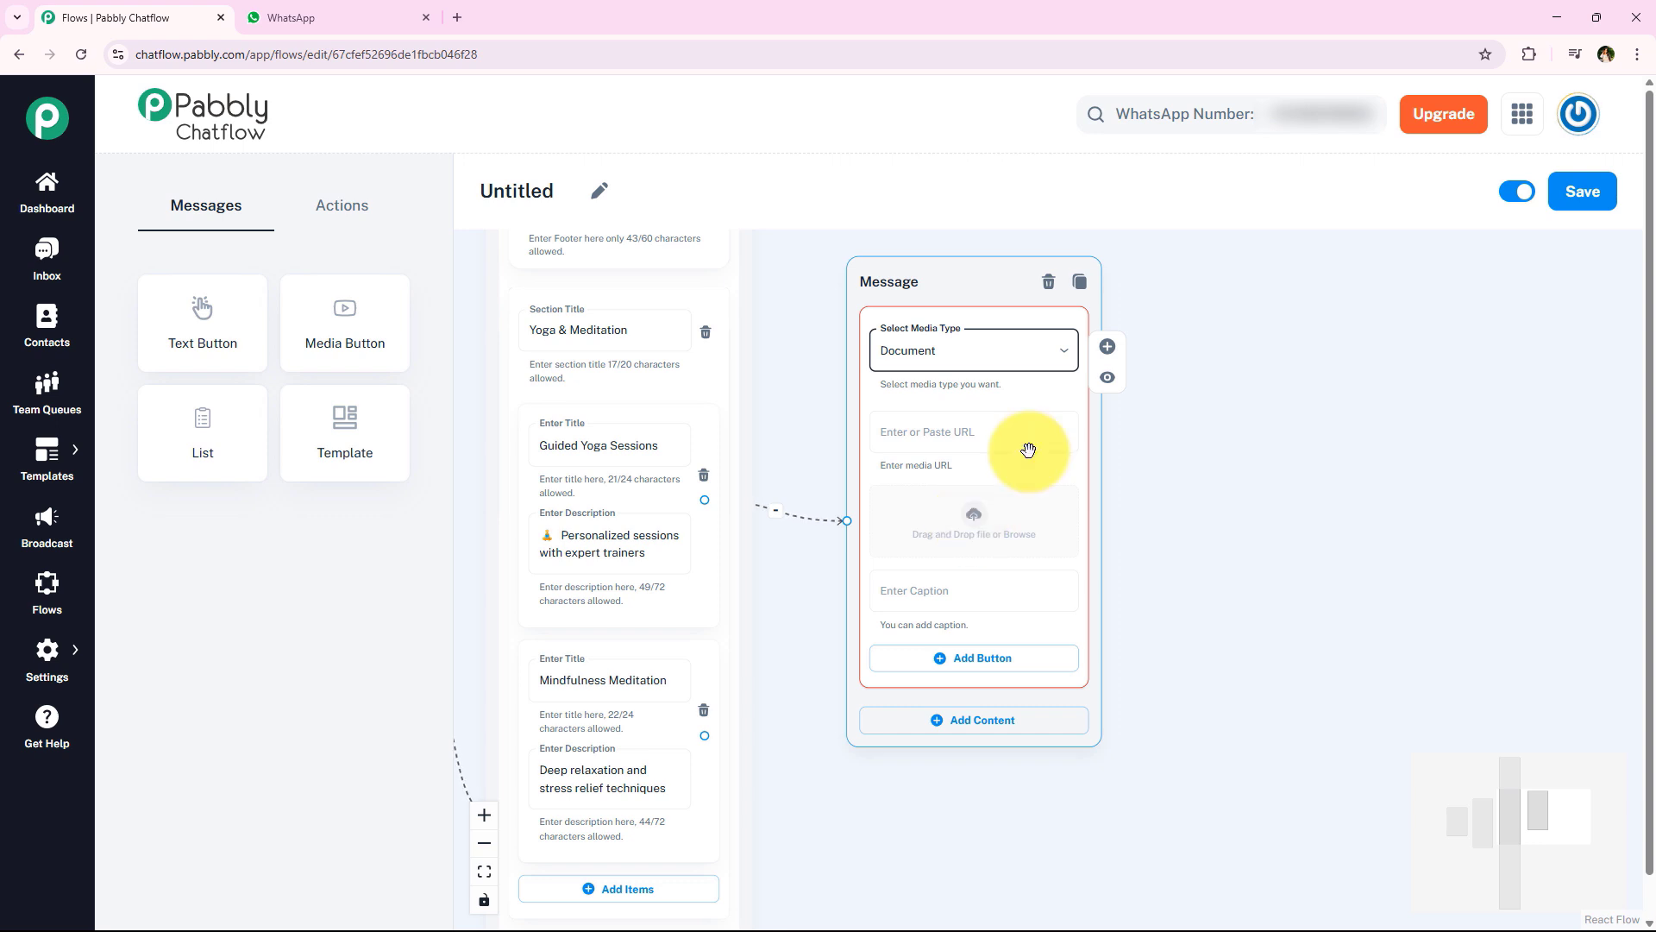
click(981, 352)
click(978, 346)
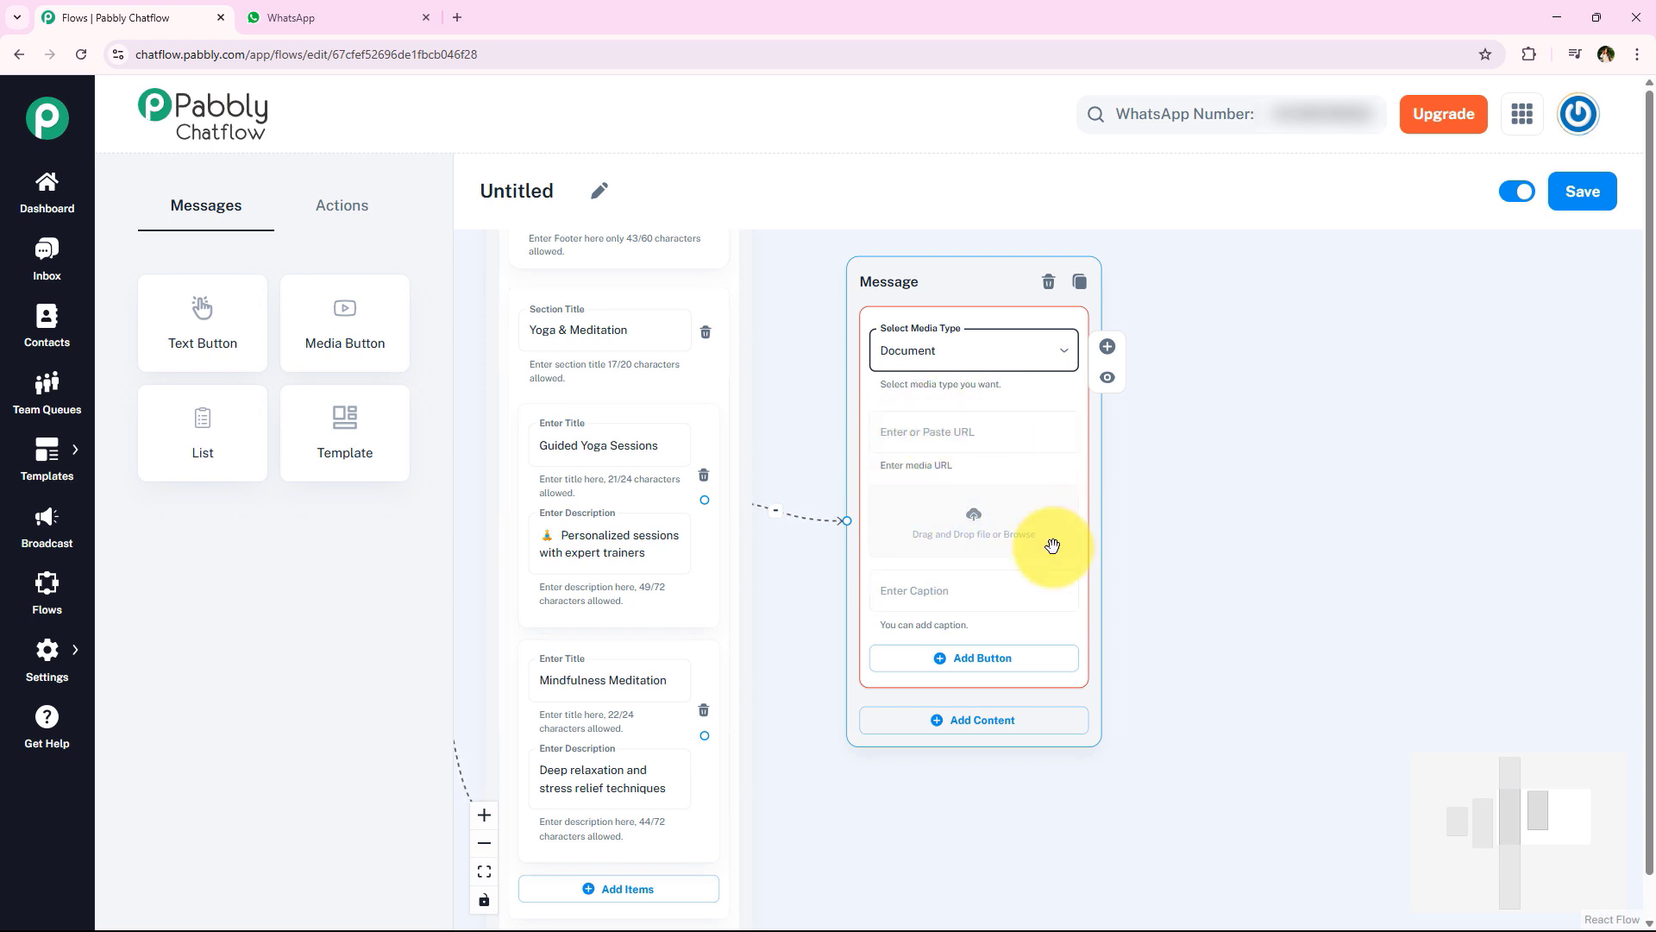
click(936, 416)
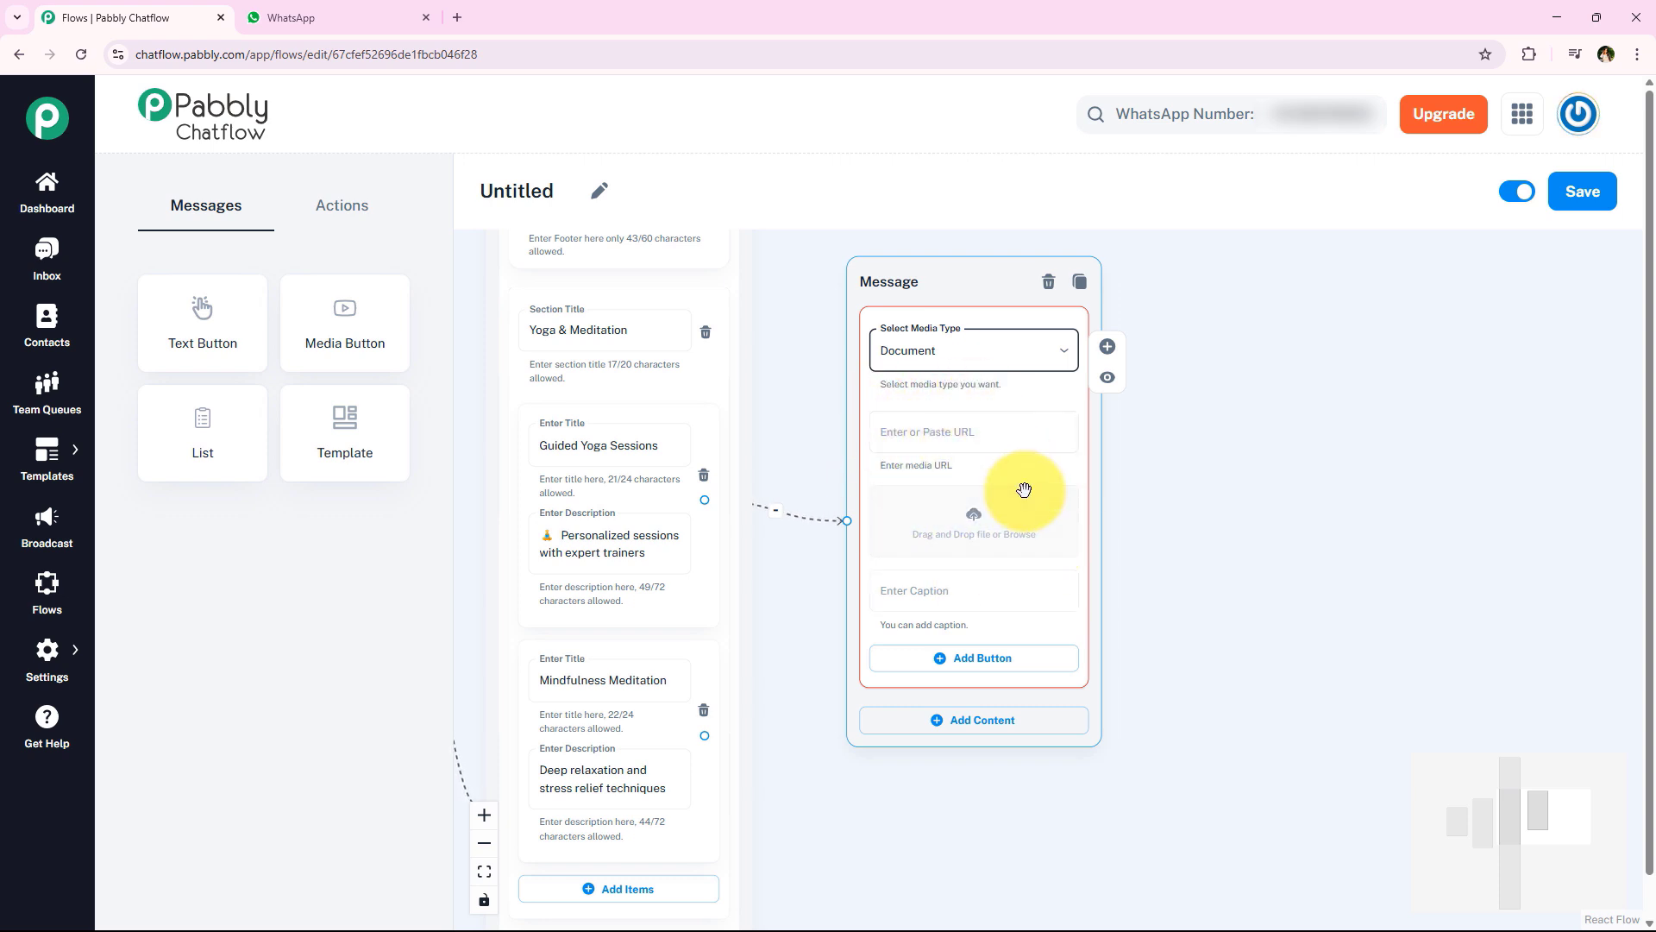
Upload the Yoga PDF from the Downloads folder to the document message
click(985, 523)
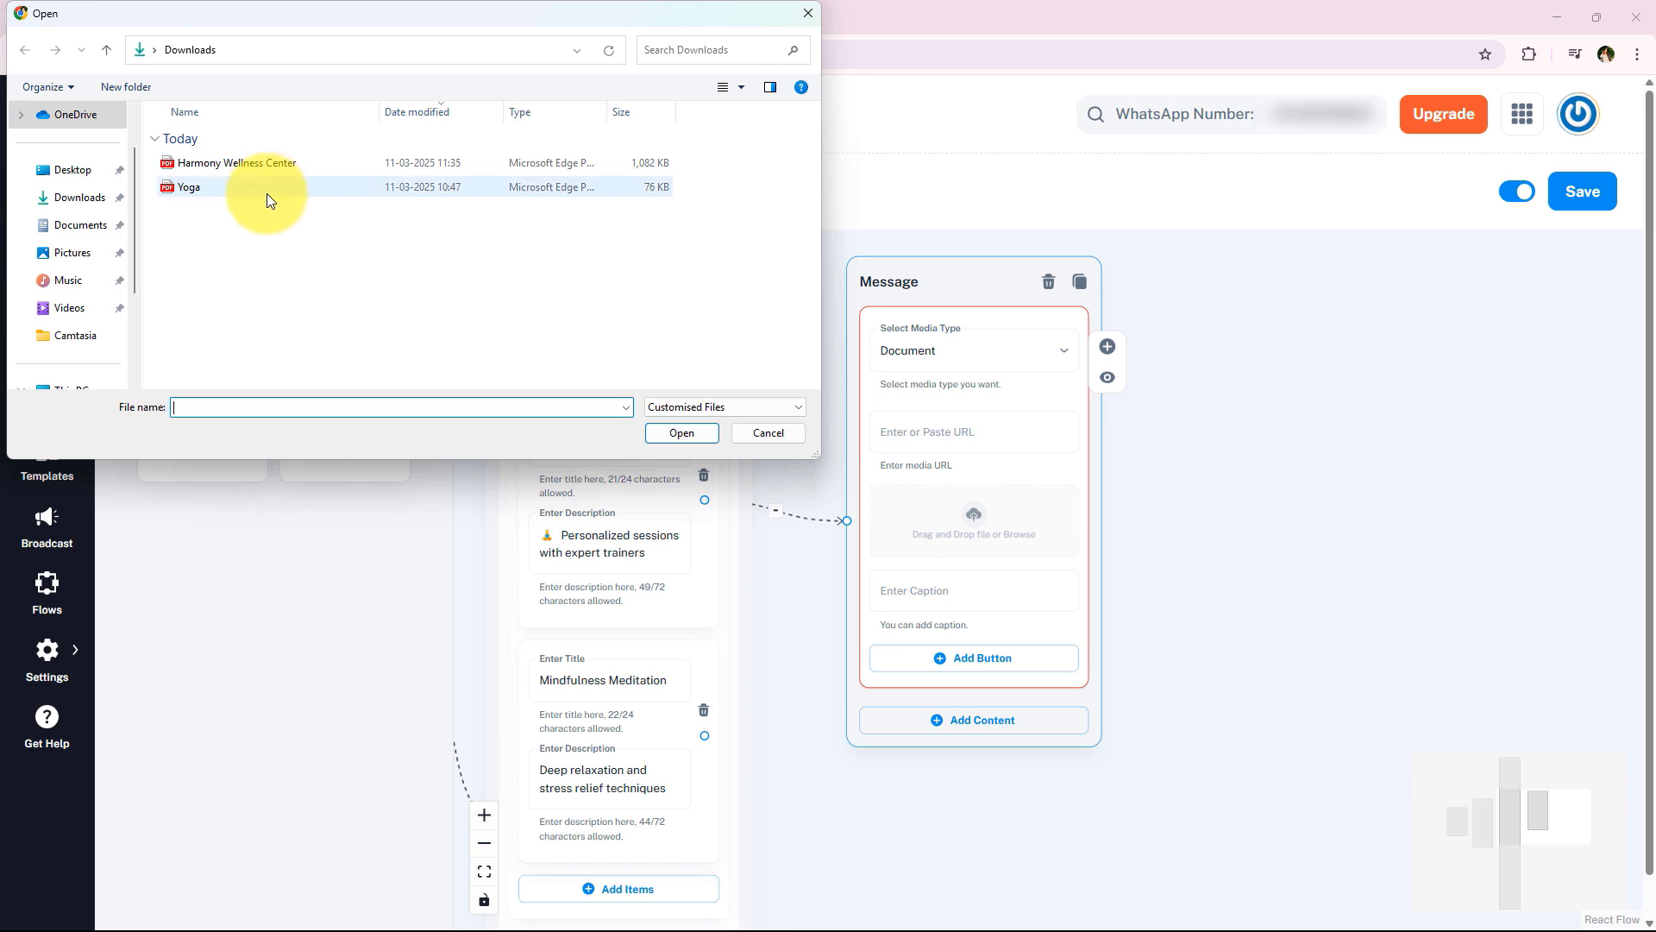
drag(267, 197, 976, 540)
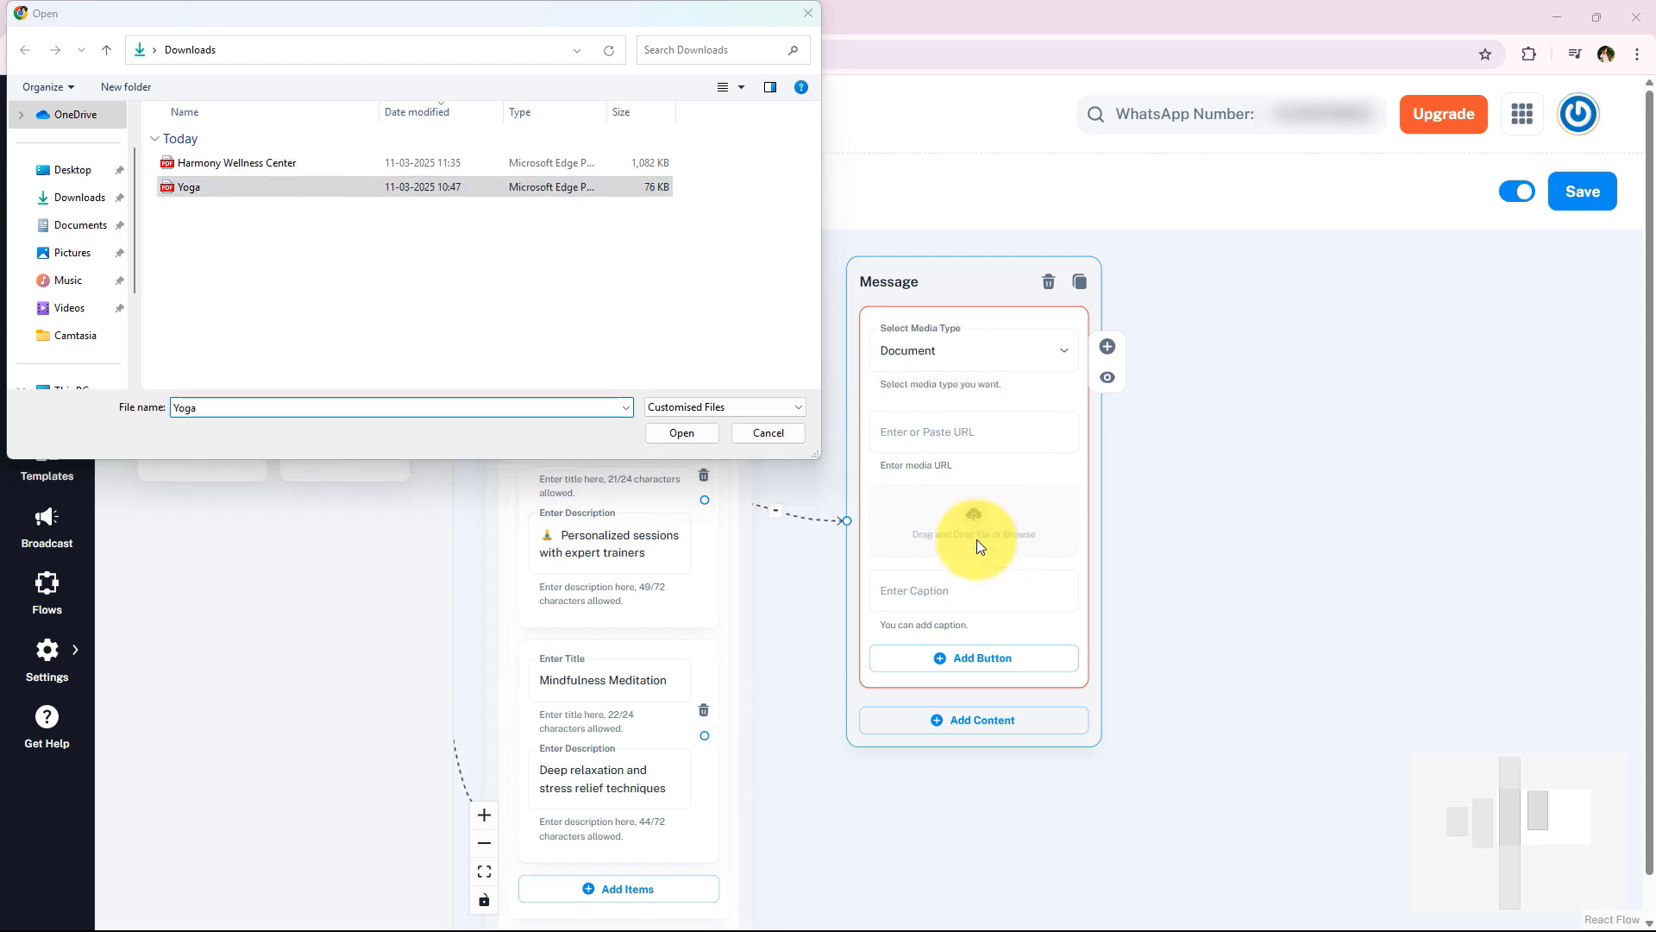
click(776, 440)
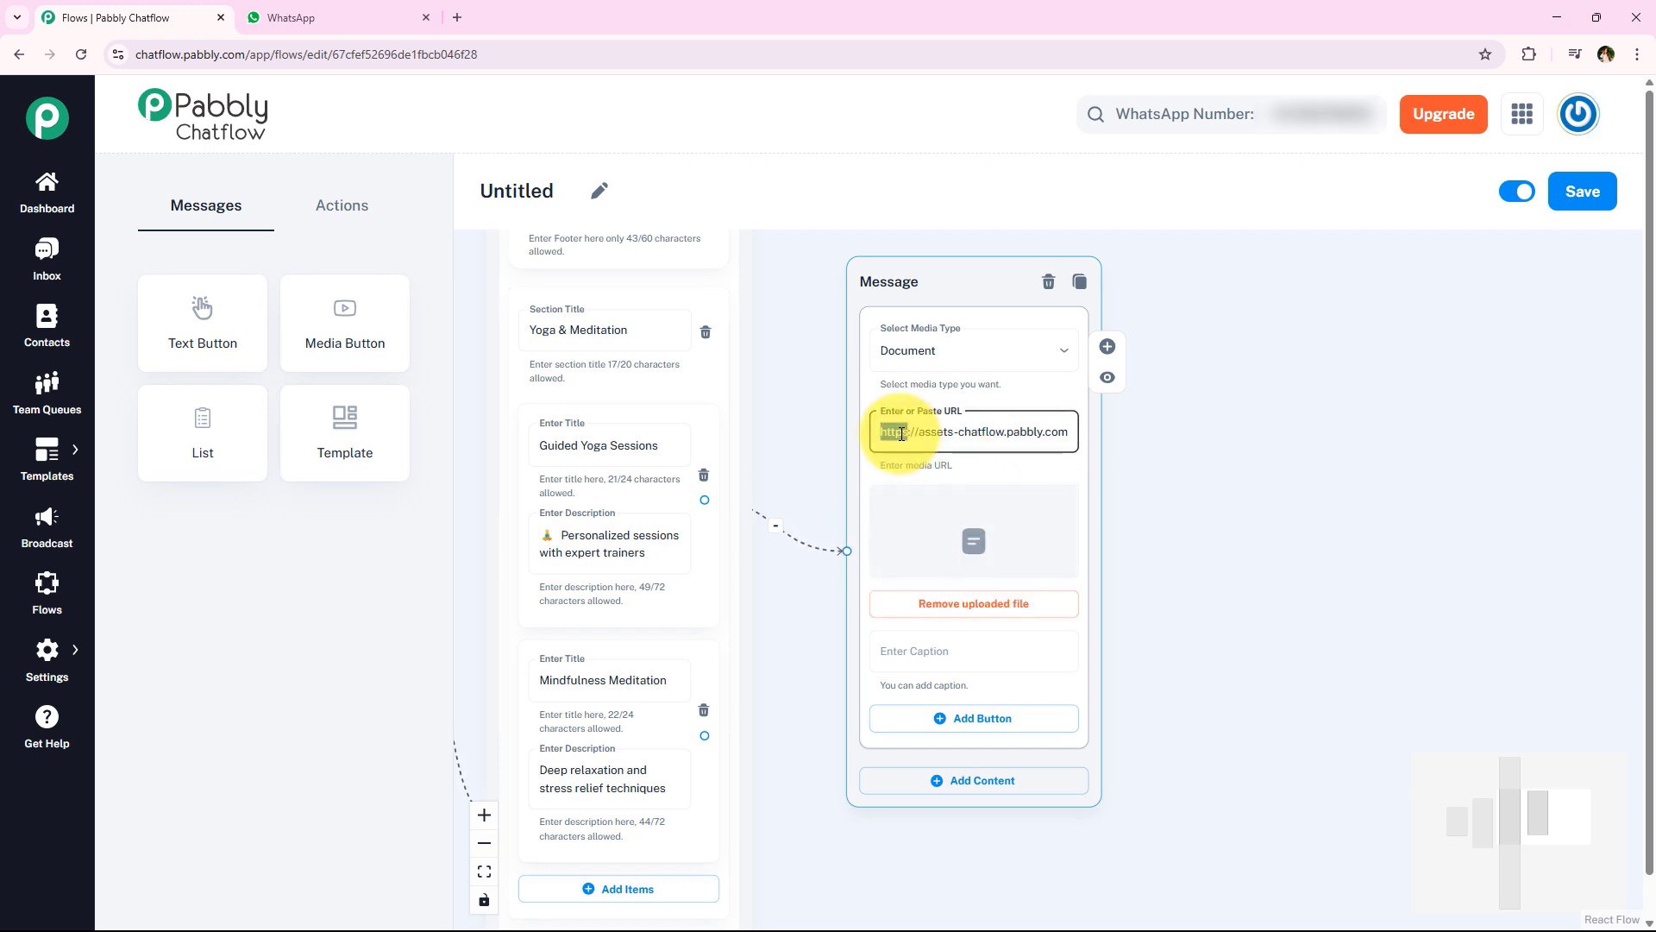
Check the uploaded document's media URL and add a caption beginning "Our expert trainers provide"
drag(902, 433, 1069, 432)
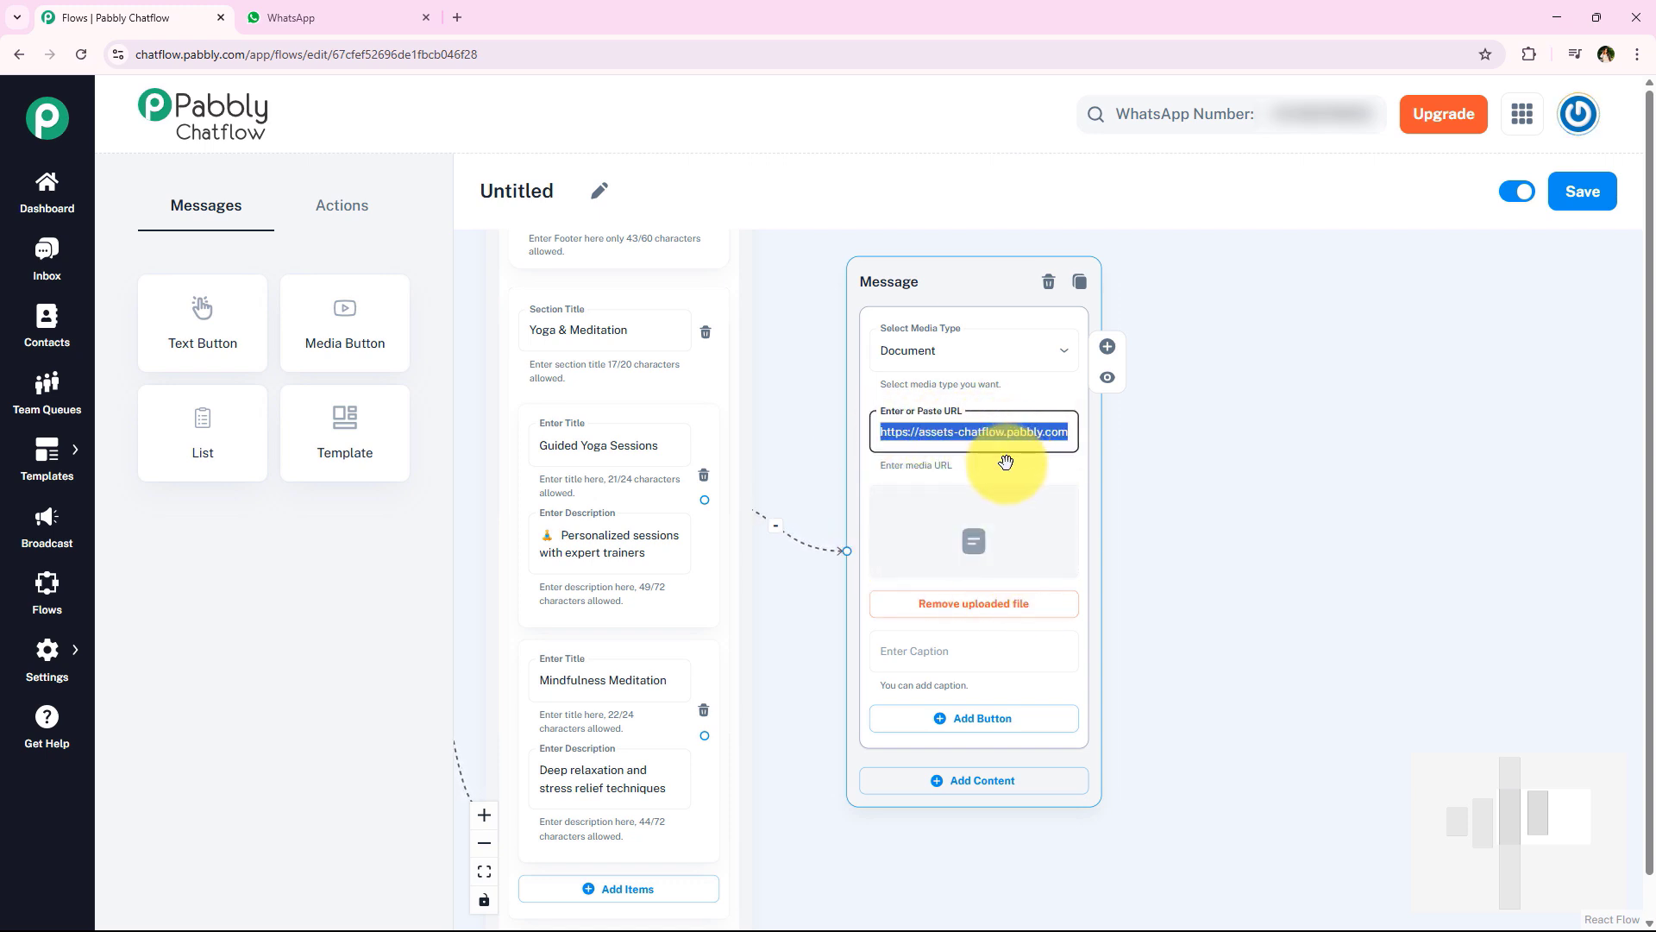
click(1006, 463)
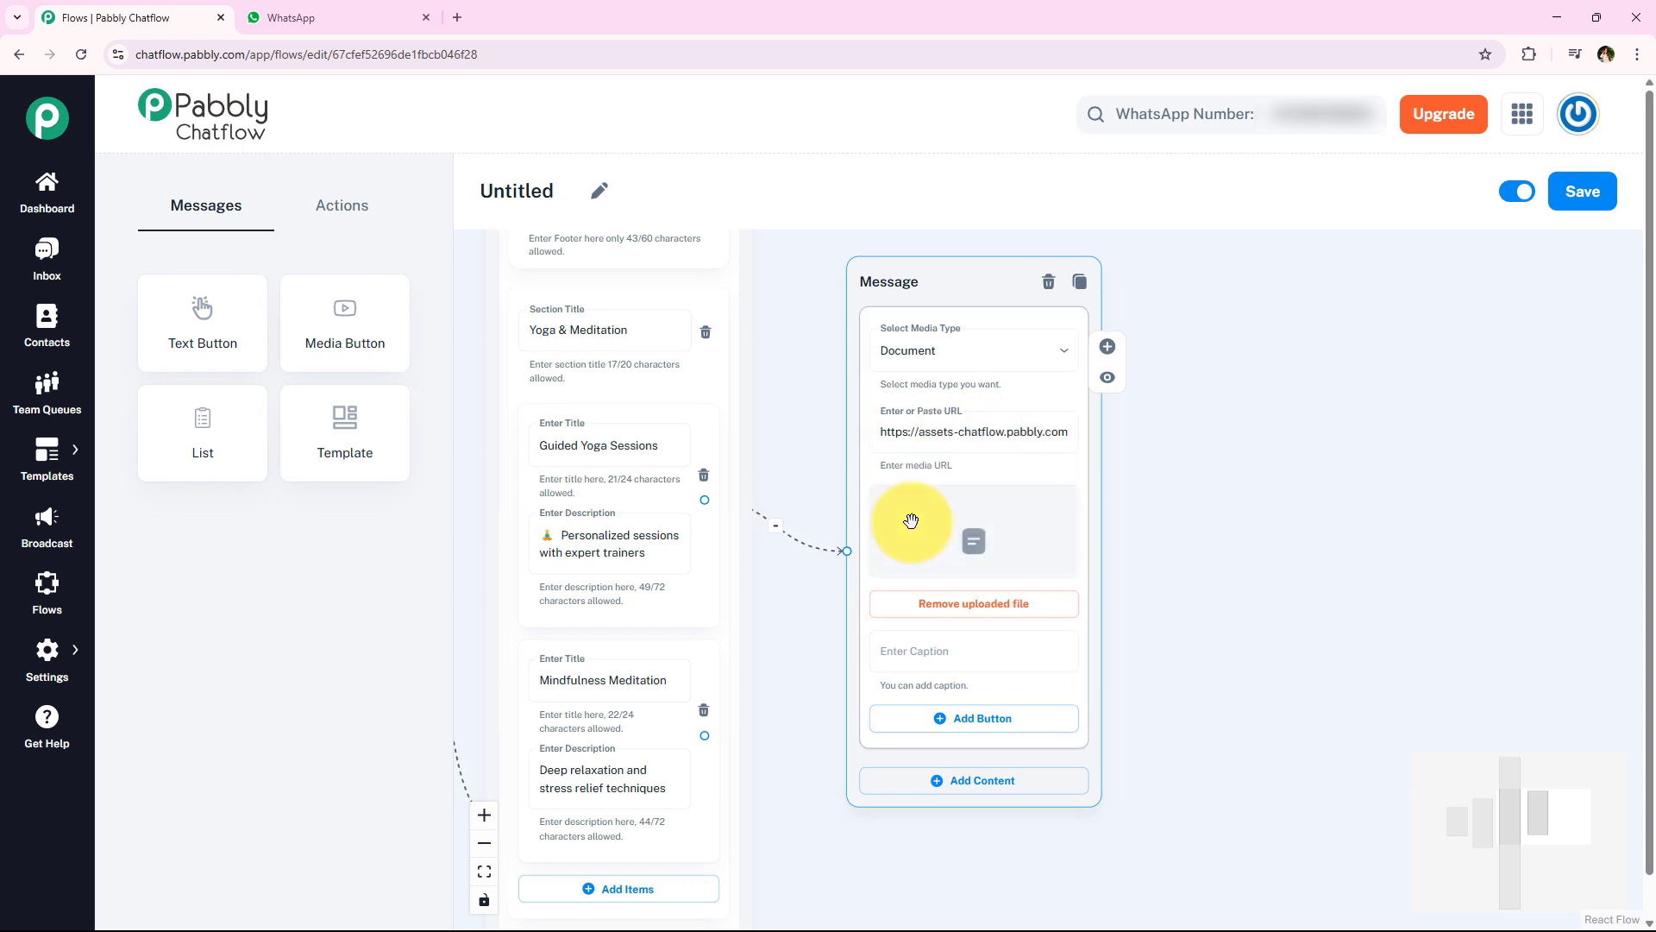
scroll(1026, 474, down, 2)
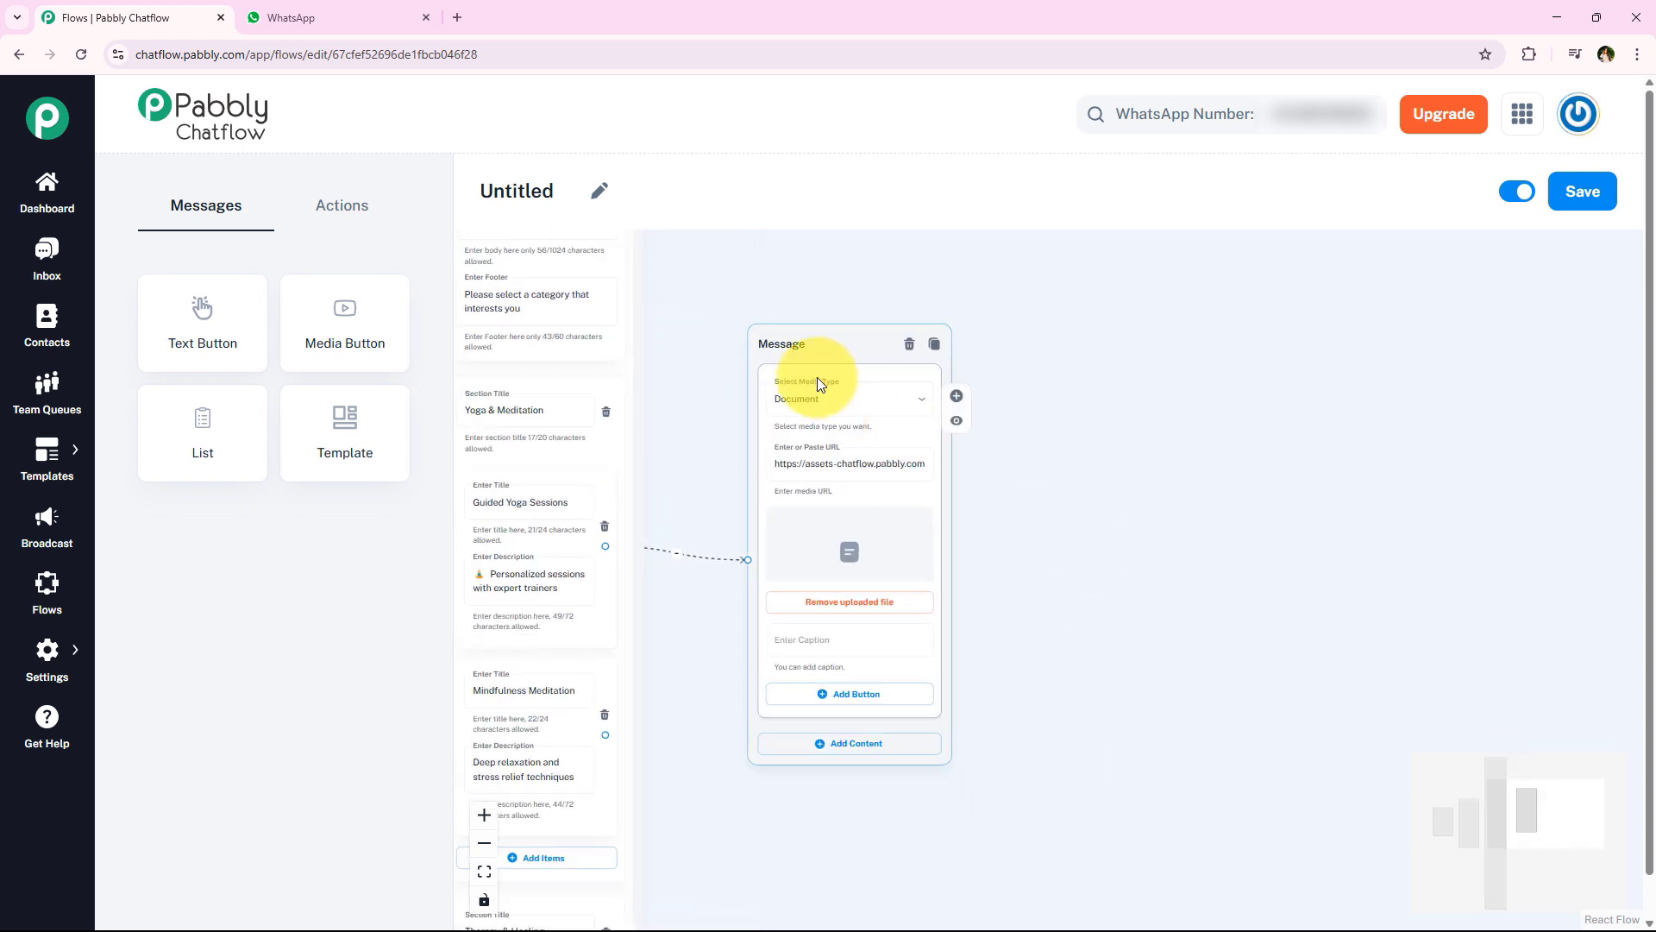
click(854, 601)
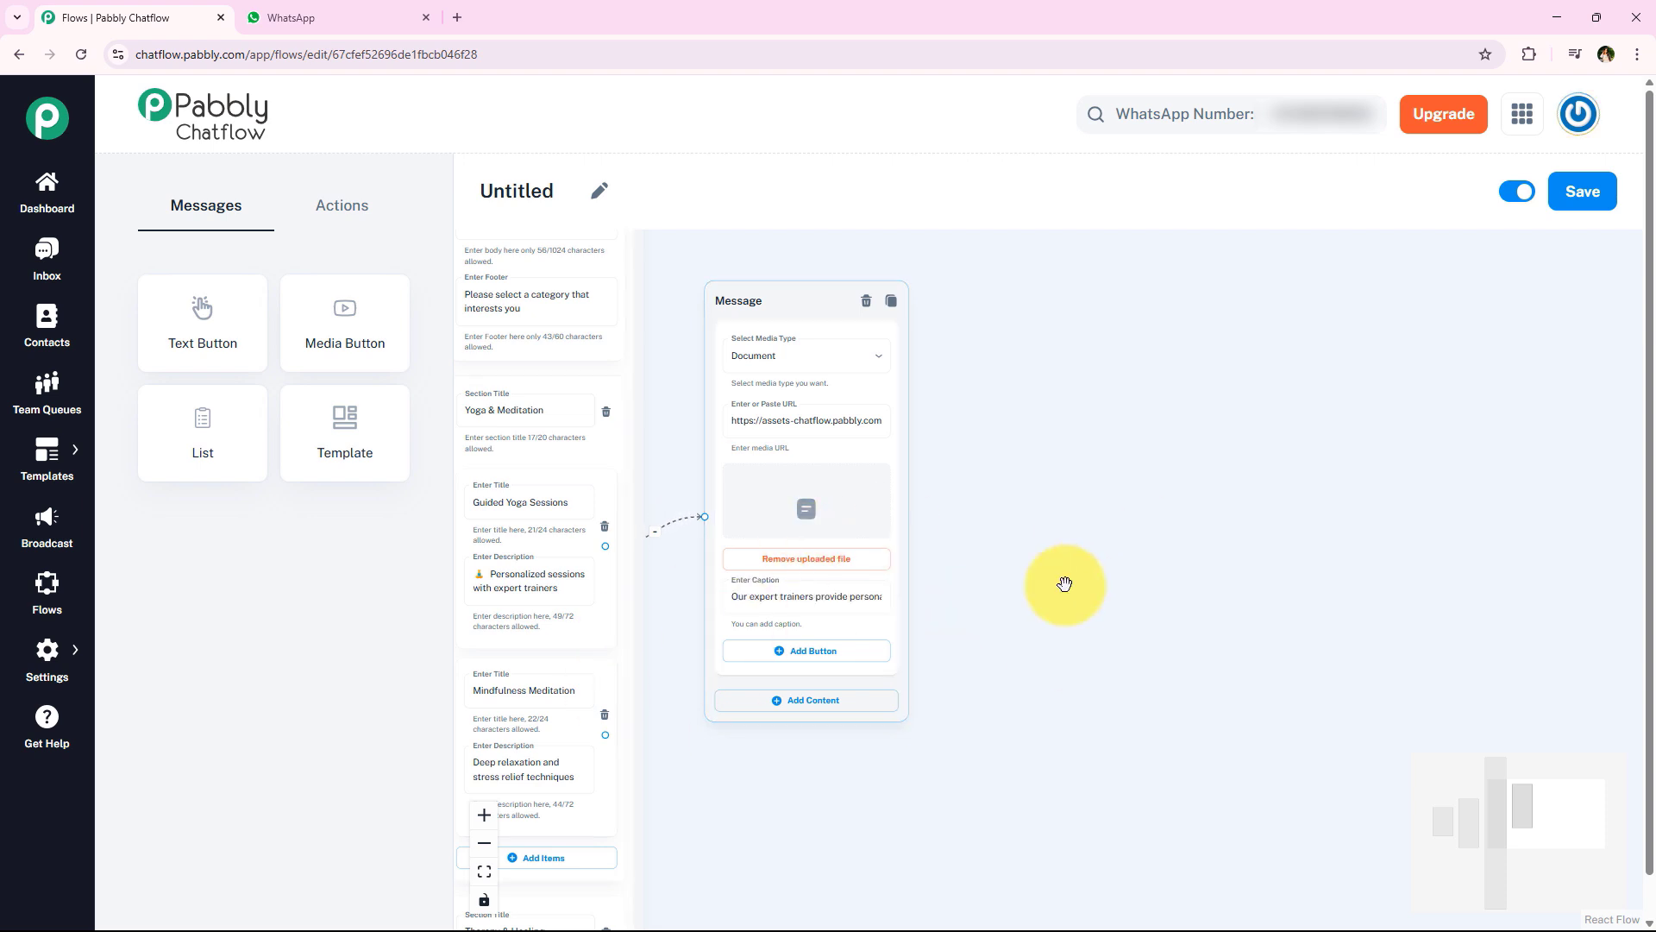
Move the document Message node up and clear of the list items, so that it starts above the list message's top
scroll(1165, 604, down, 2)
scroll(1165, 603, down, 2)
drag(1143, 549, 1070, 674)
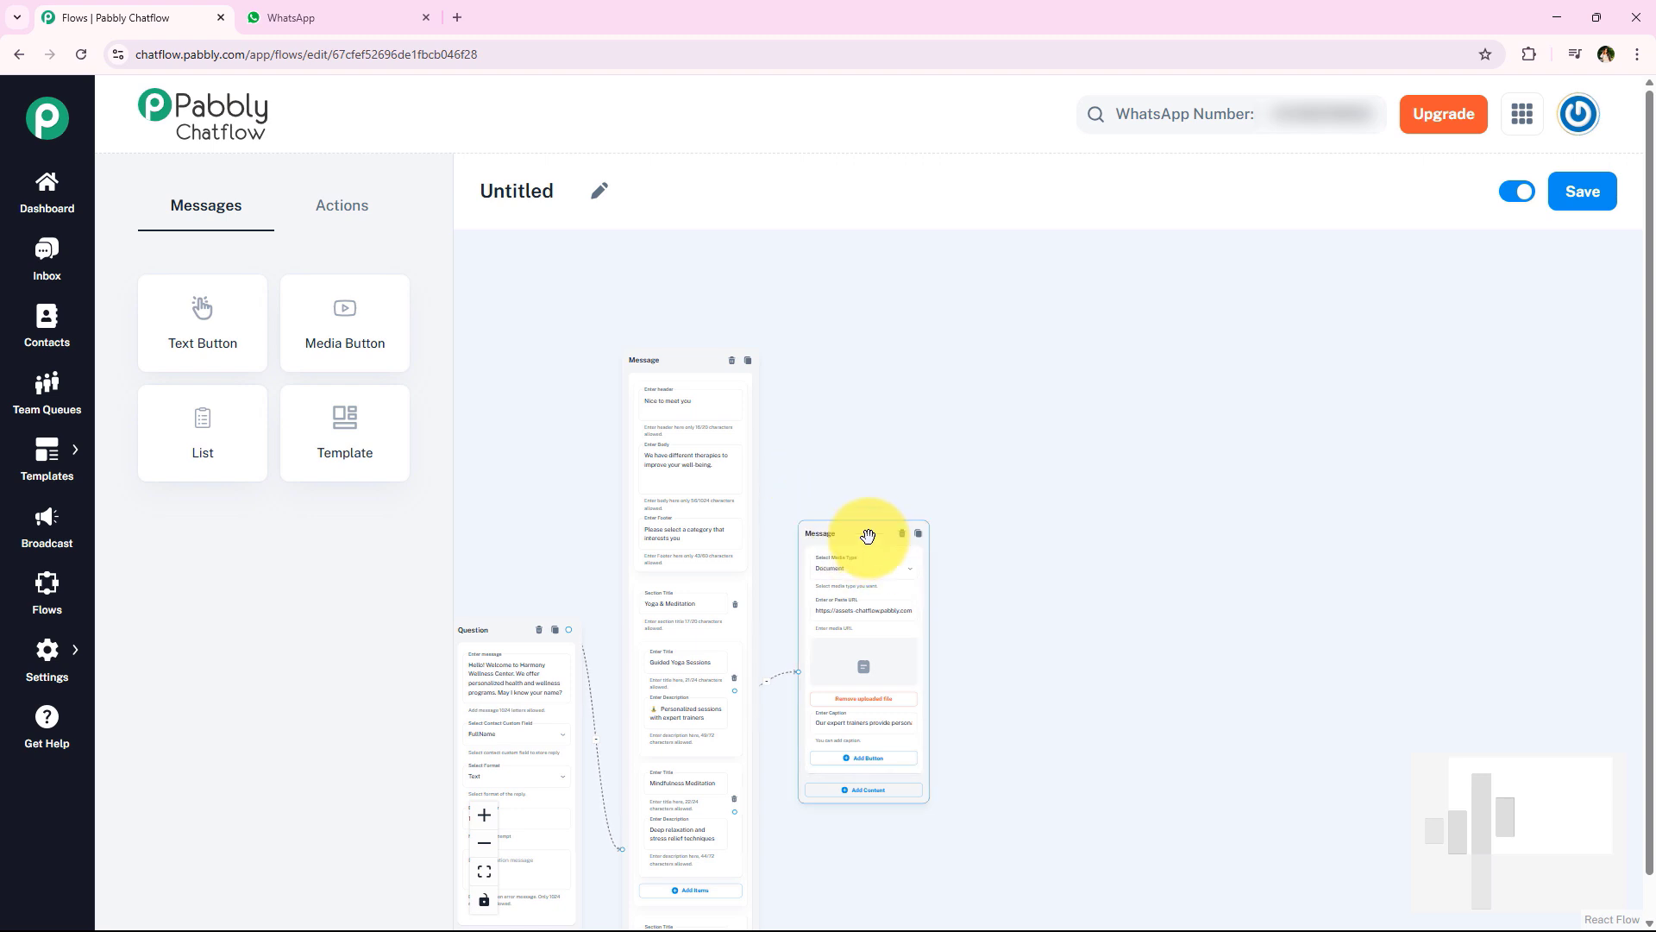
drag(868, 530, 876, 385)
scroll(838, 763, up, 2)
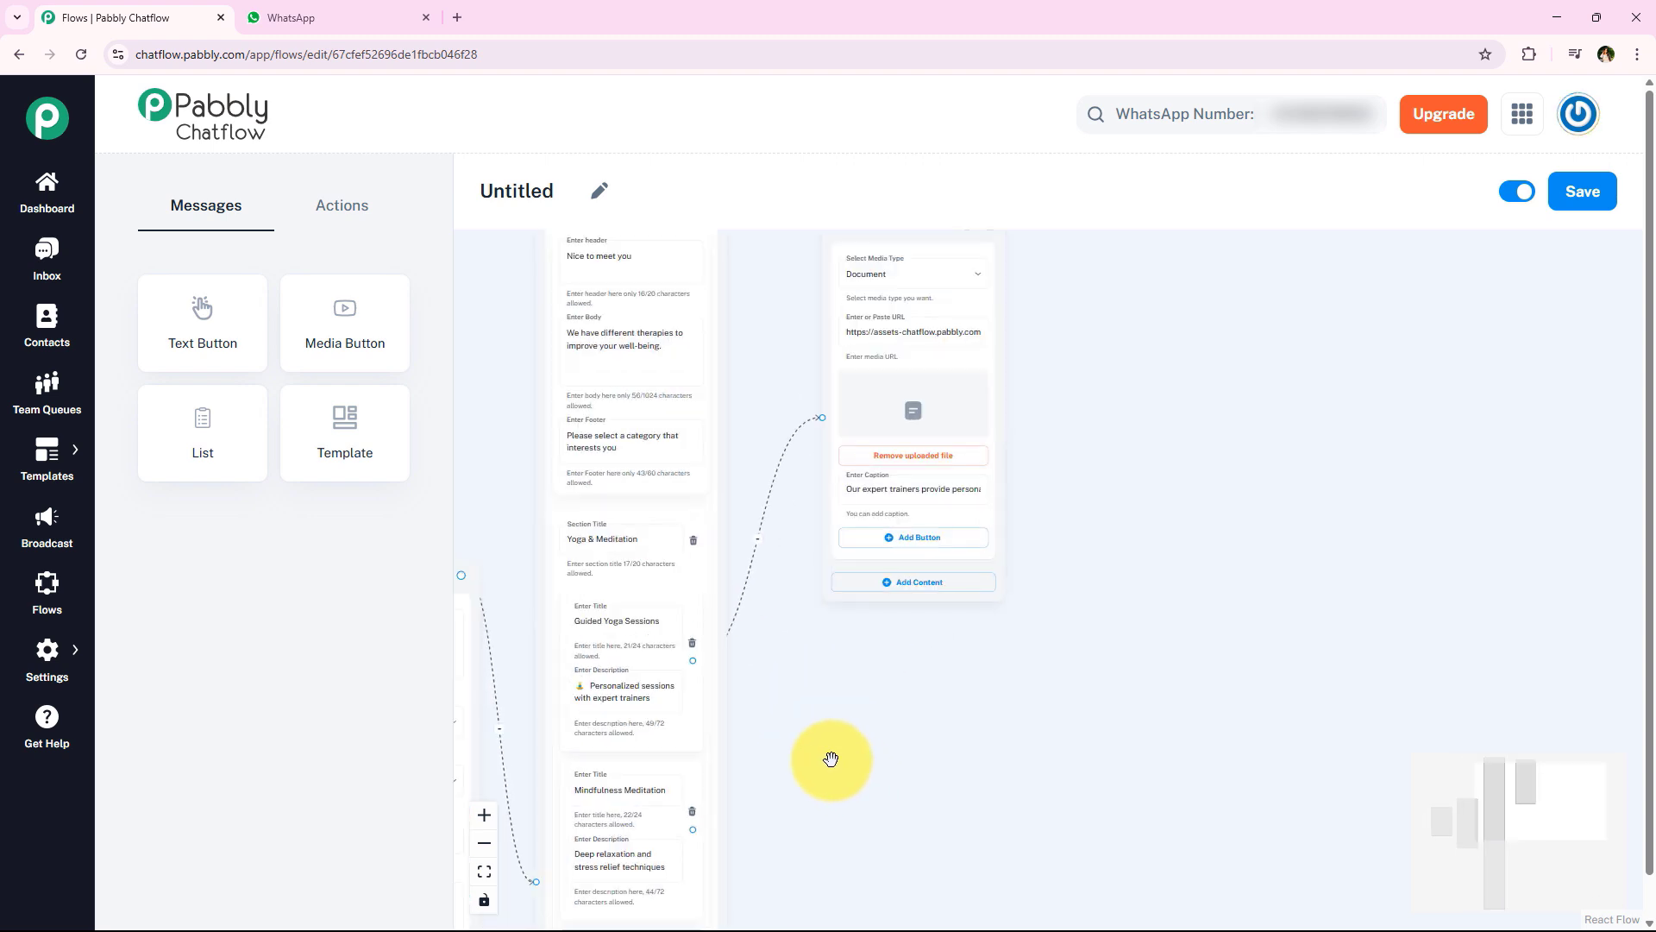
drag(847, 708, 873, 691)
scroll(849, 688, up, 2)
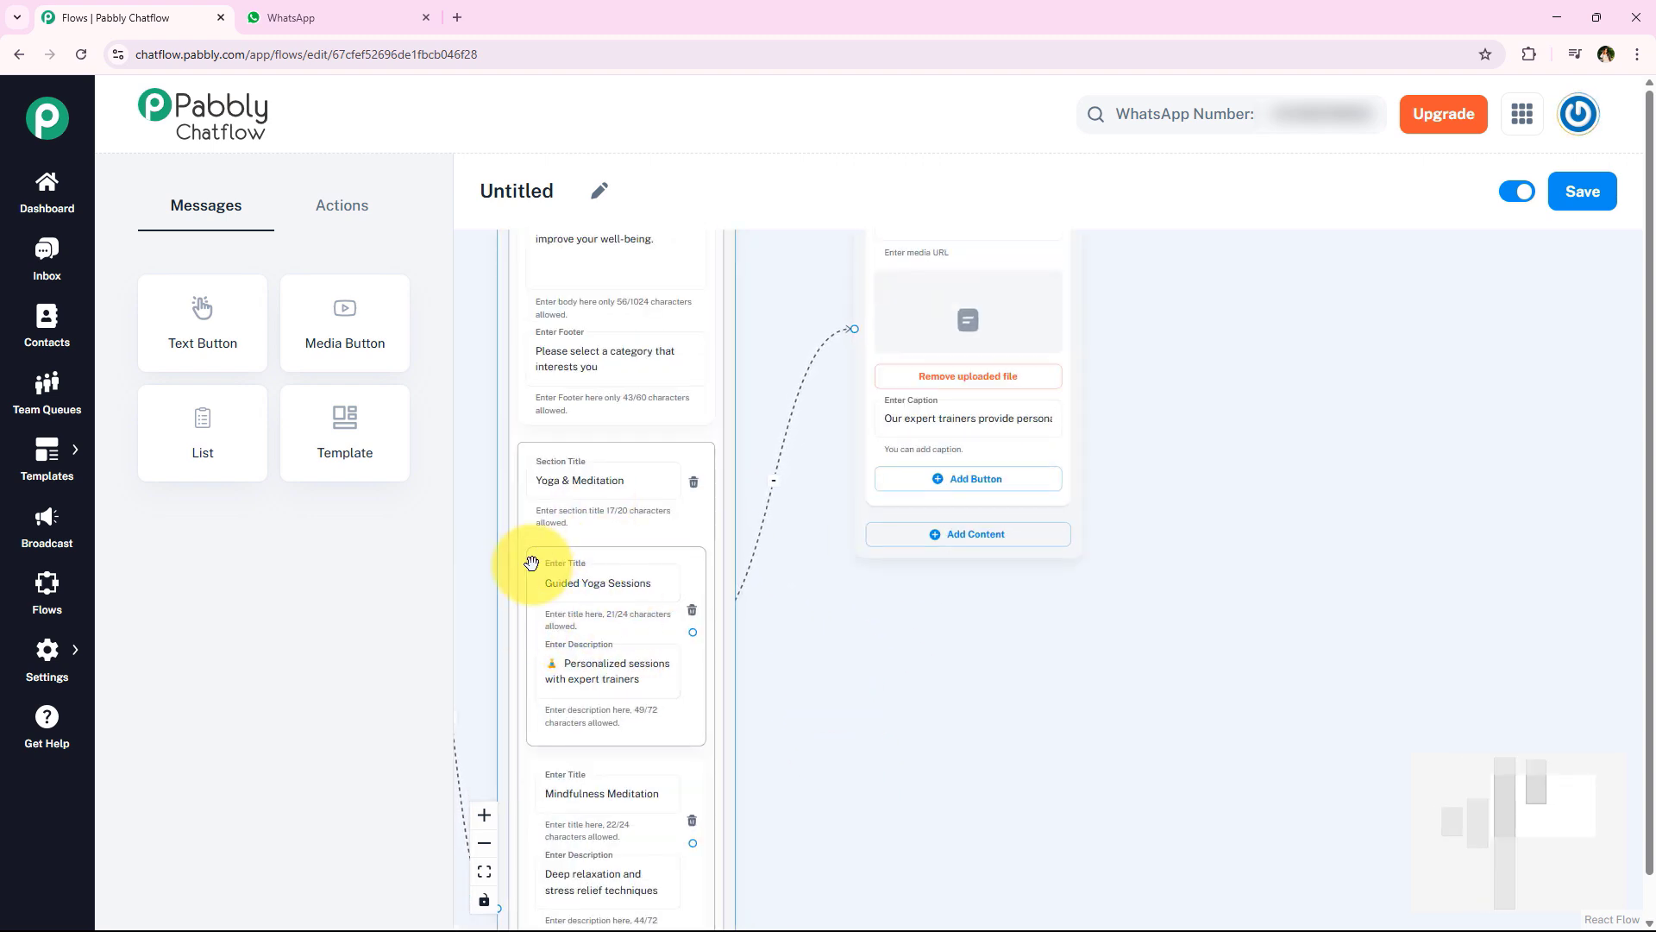
scroll(873, 658, down, 3)
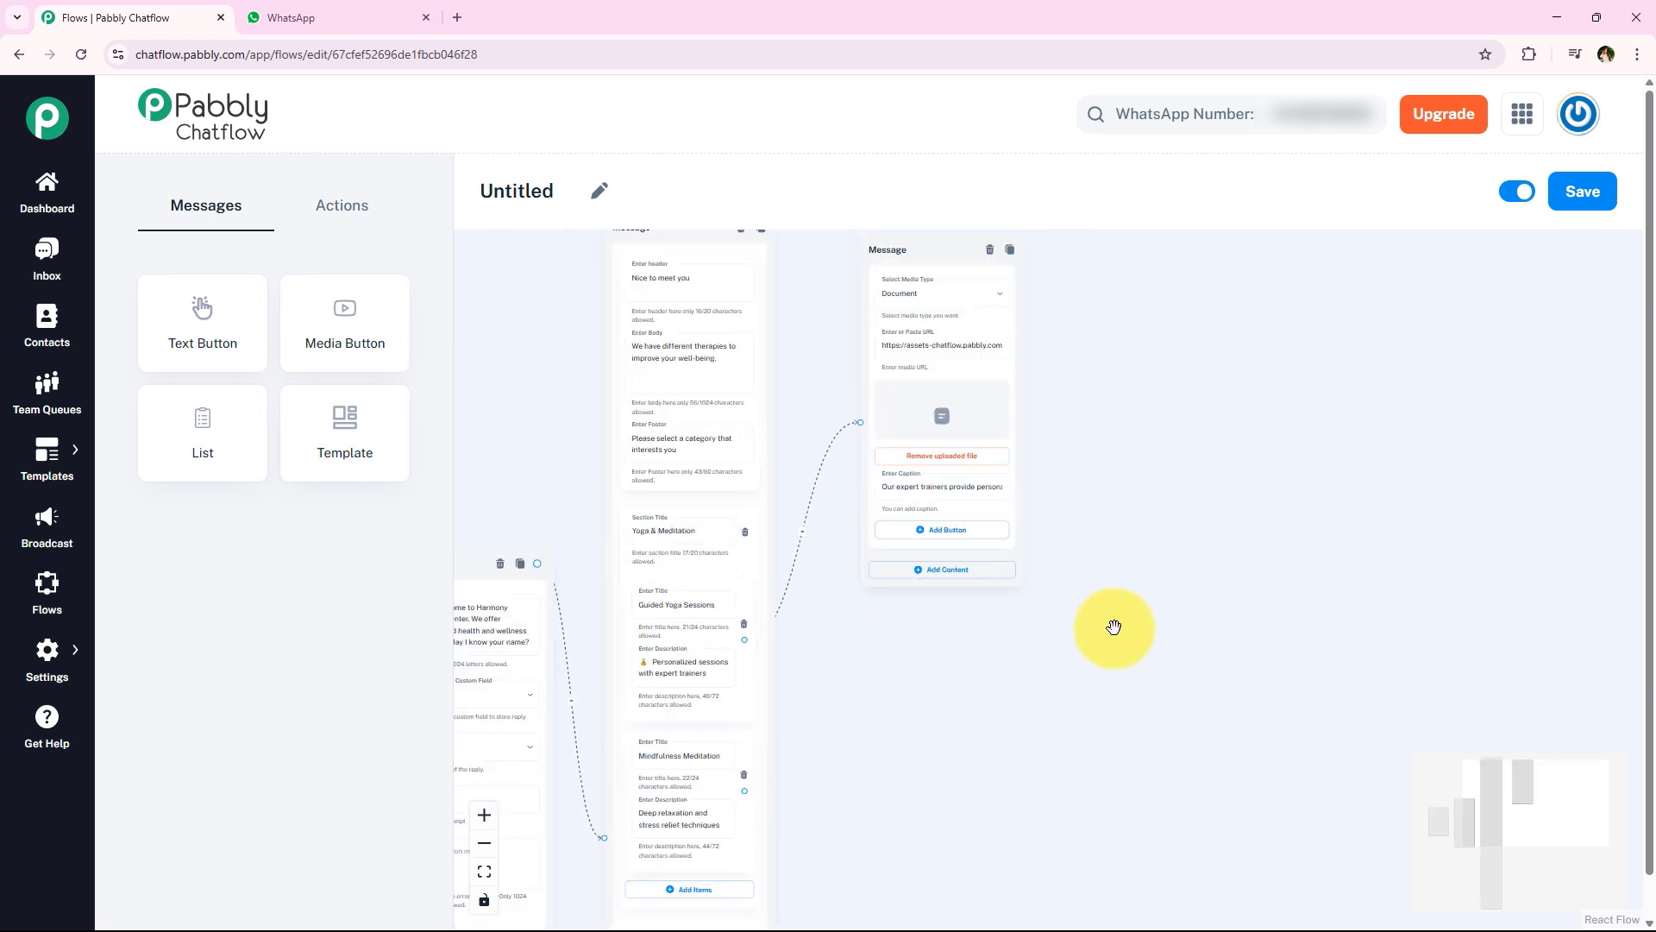
drag(921, 368, 888, 263)
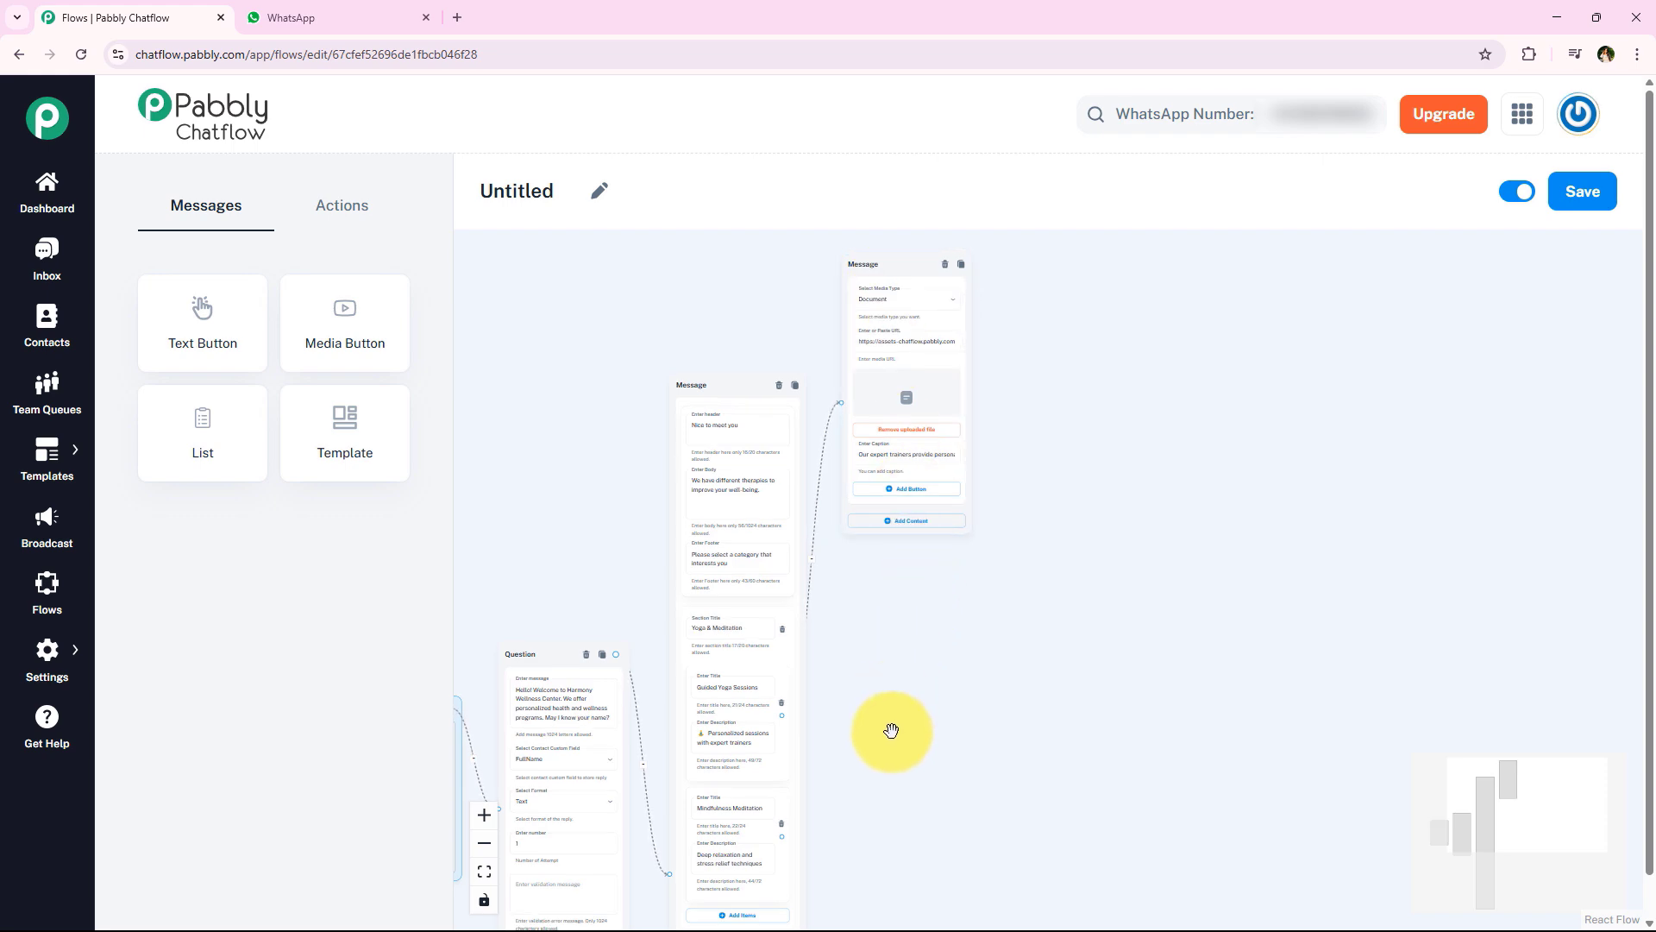
Connect a new Media message to the Mindfulness Meditation item and place it beside the list message
scroll(879, 740, up, 4)
drag(825, 778, 867, 445)
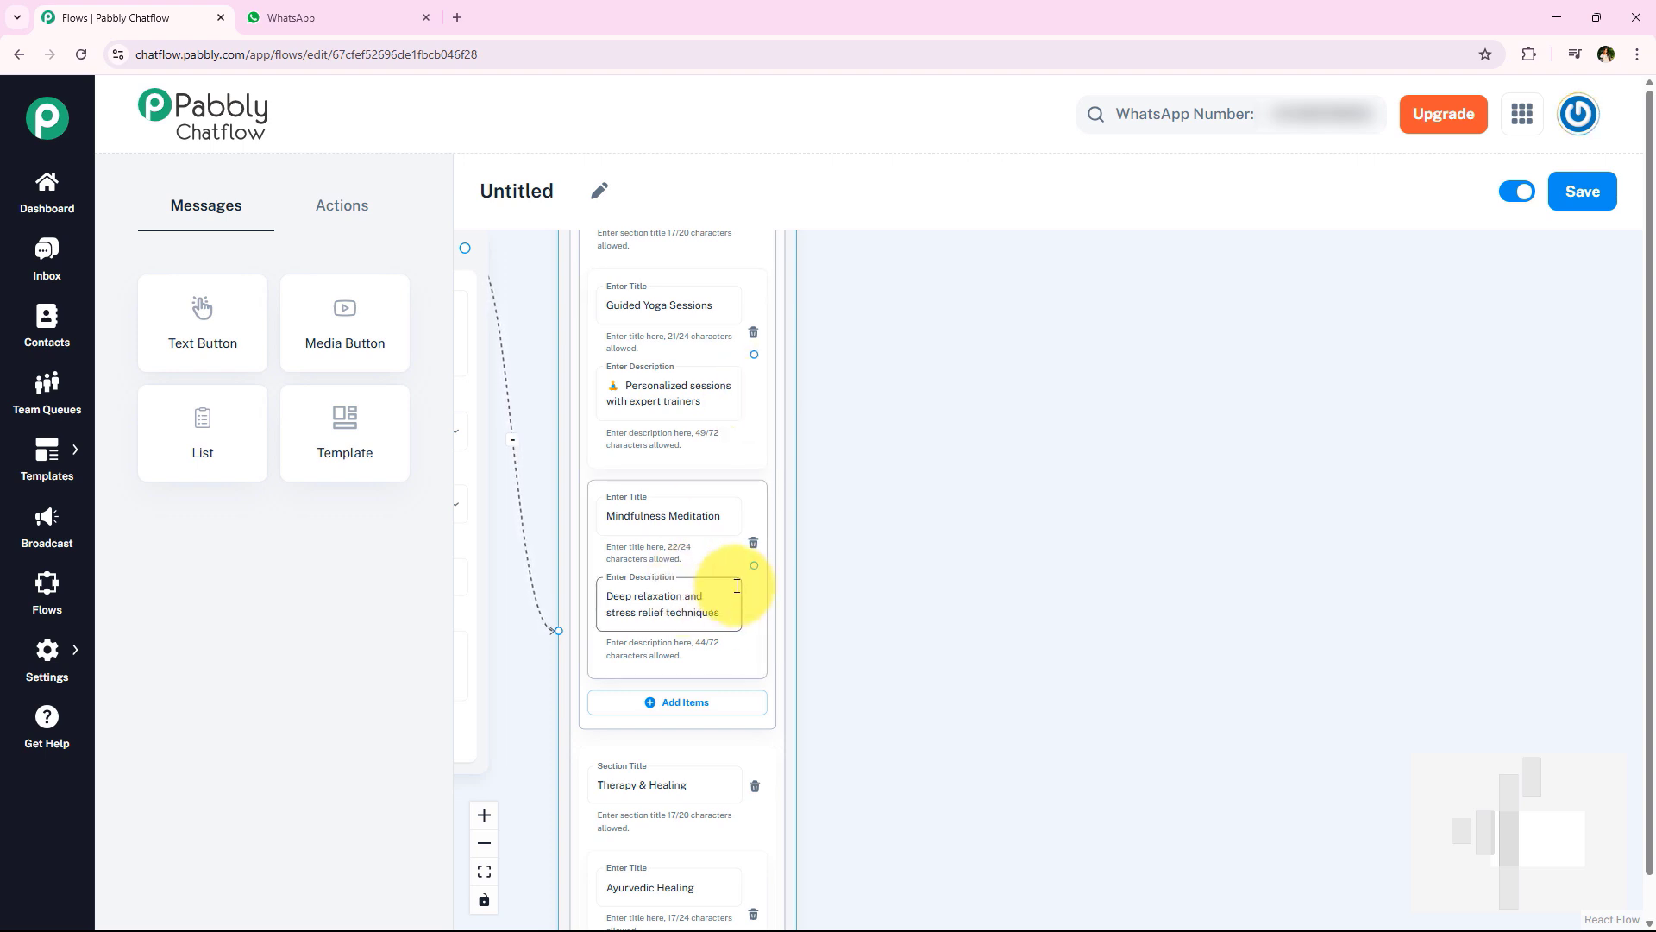
drag(754, 565, 936, 504)
click(906, 568)
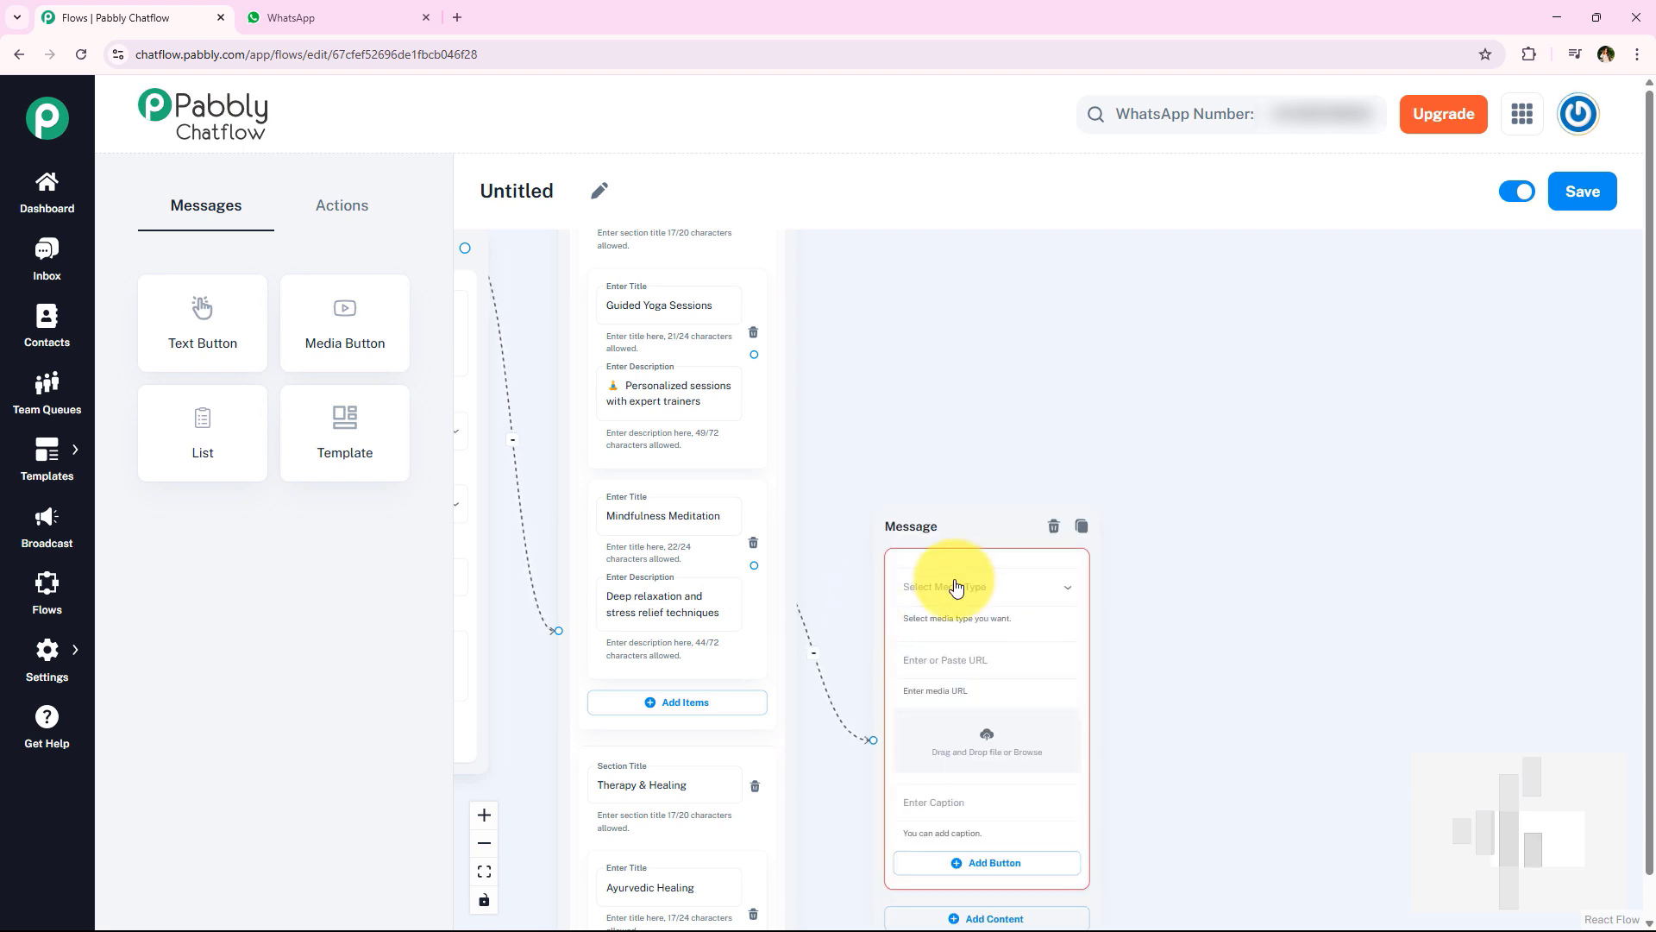
drag(898, 359, 988, 354)
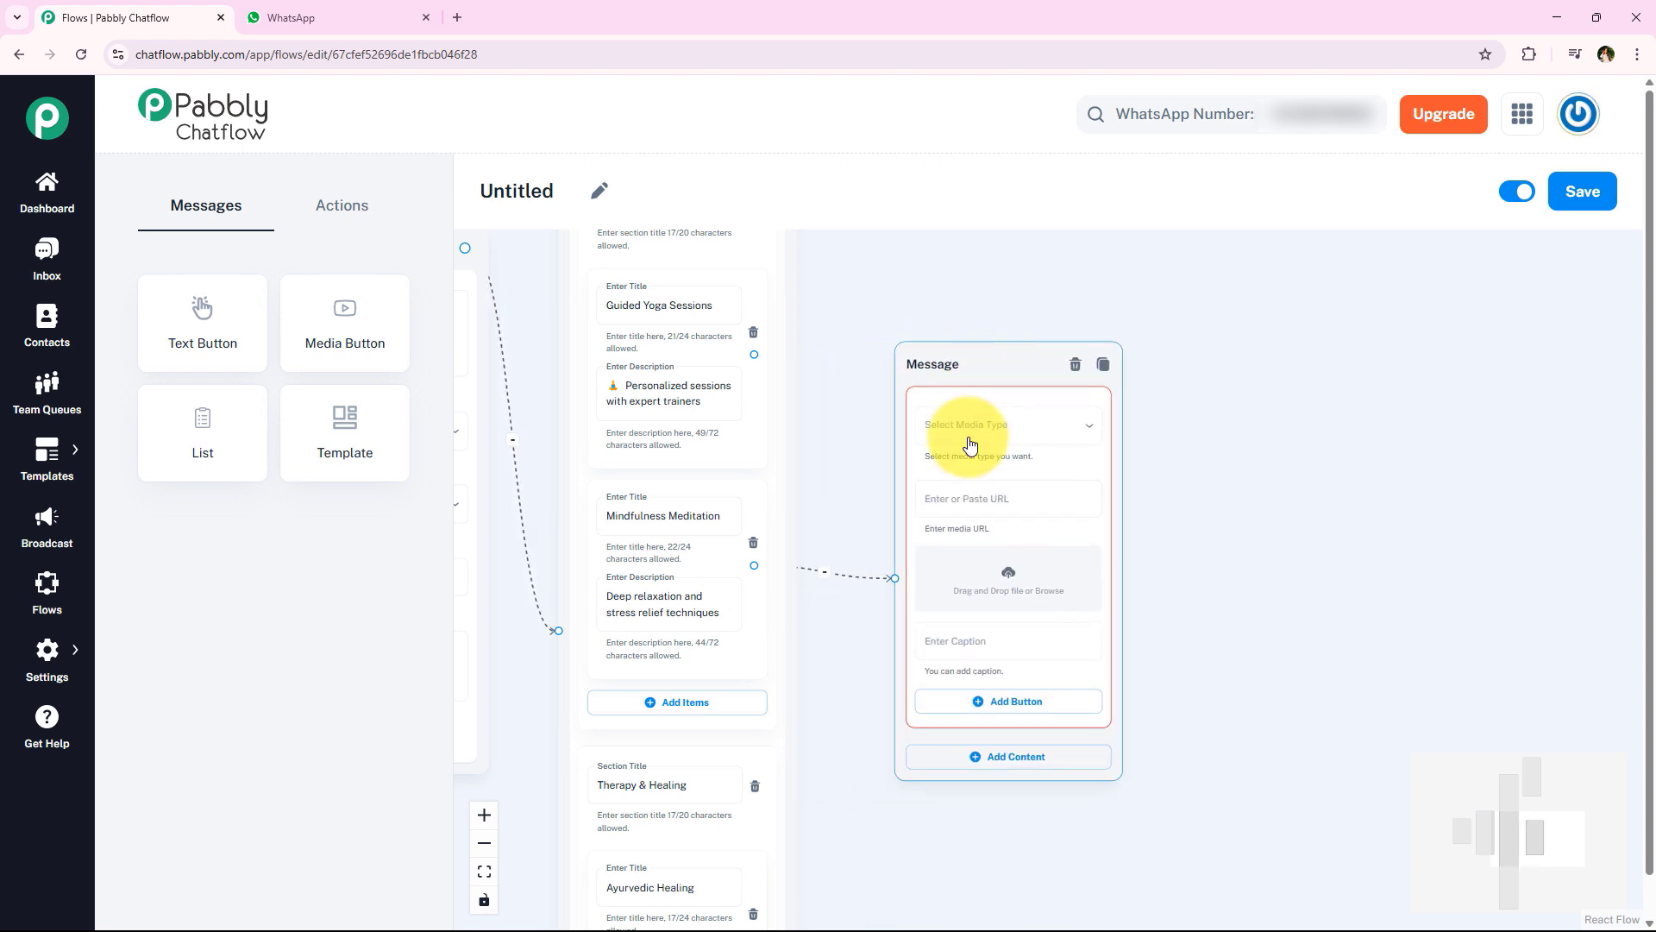
Set the media type of the Message connected to Mindfulness Meditation to Video
click(958, 426)
click(996, 528)
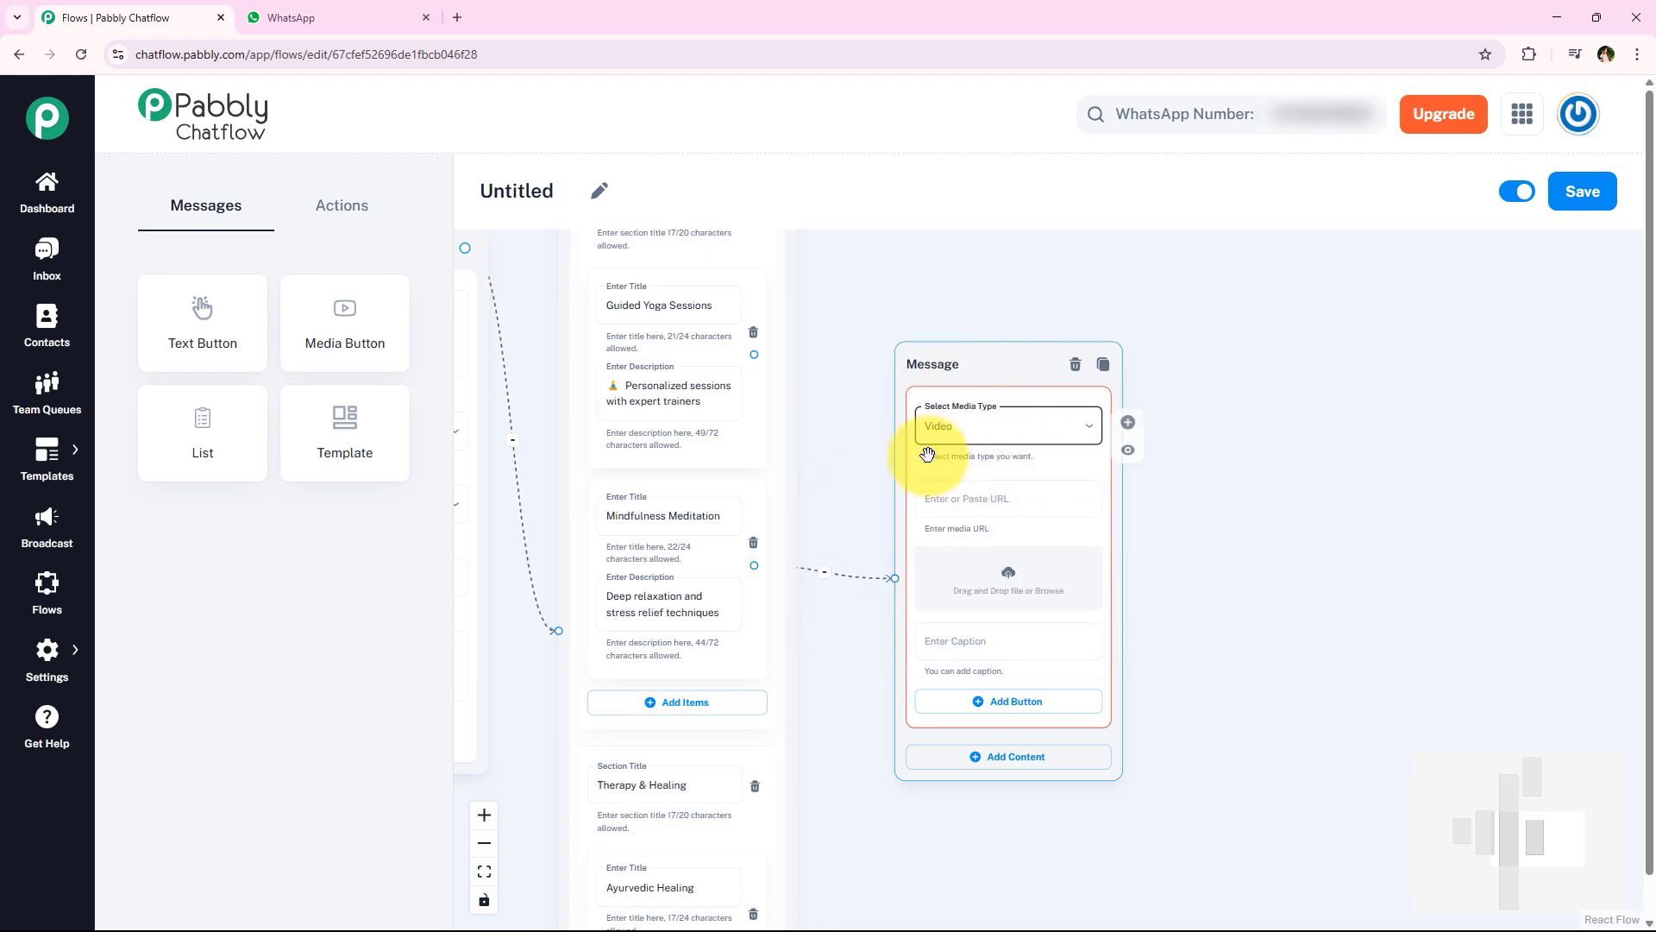
click(972, 430)
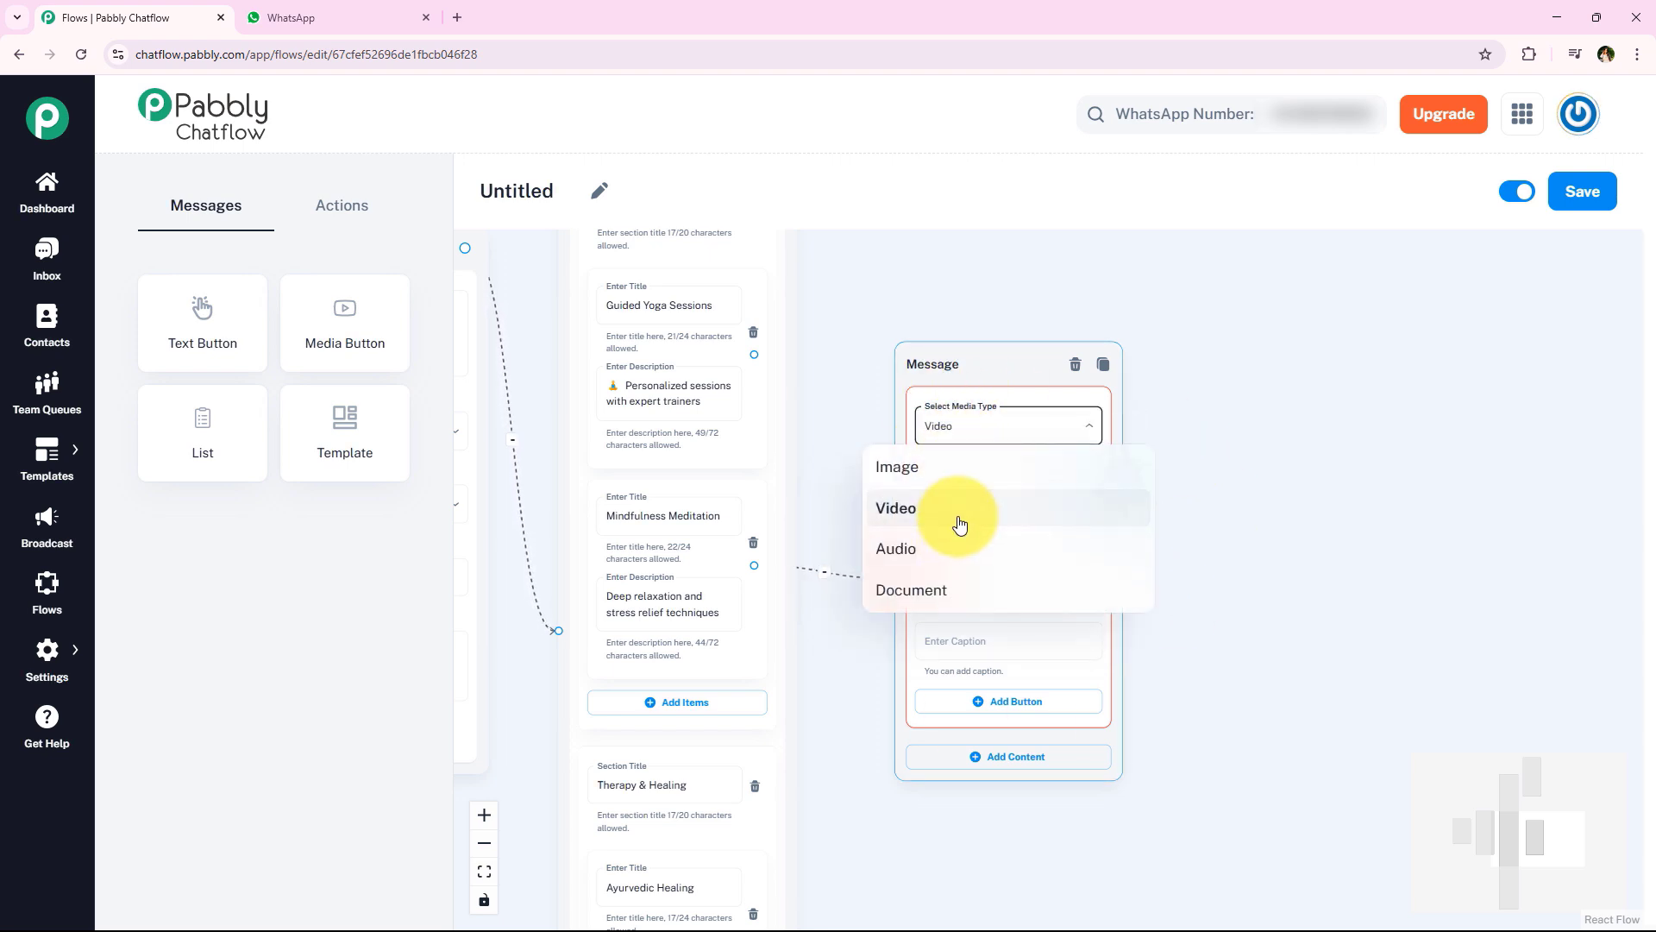
click(837, 336)
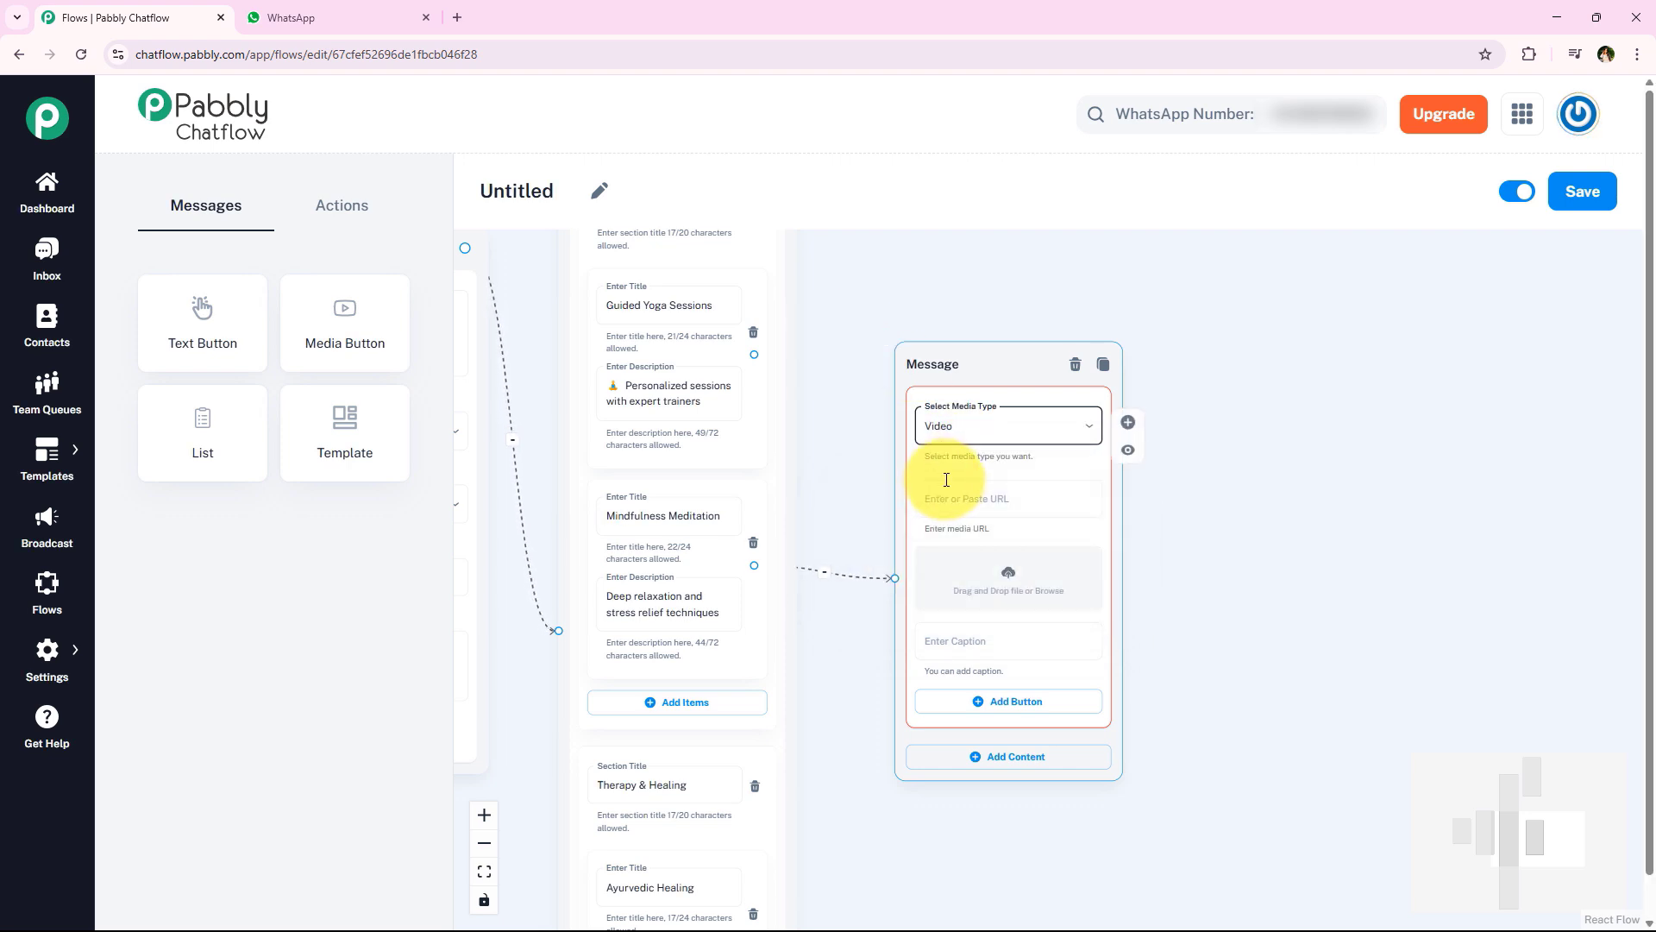
Upload the Mindfulness Meditation (1) video and try replacing it with the larger Mindfulness Meditation MP4 from the Downloads folder
click(1017, 589)
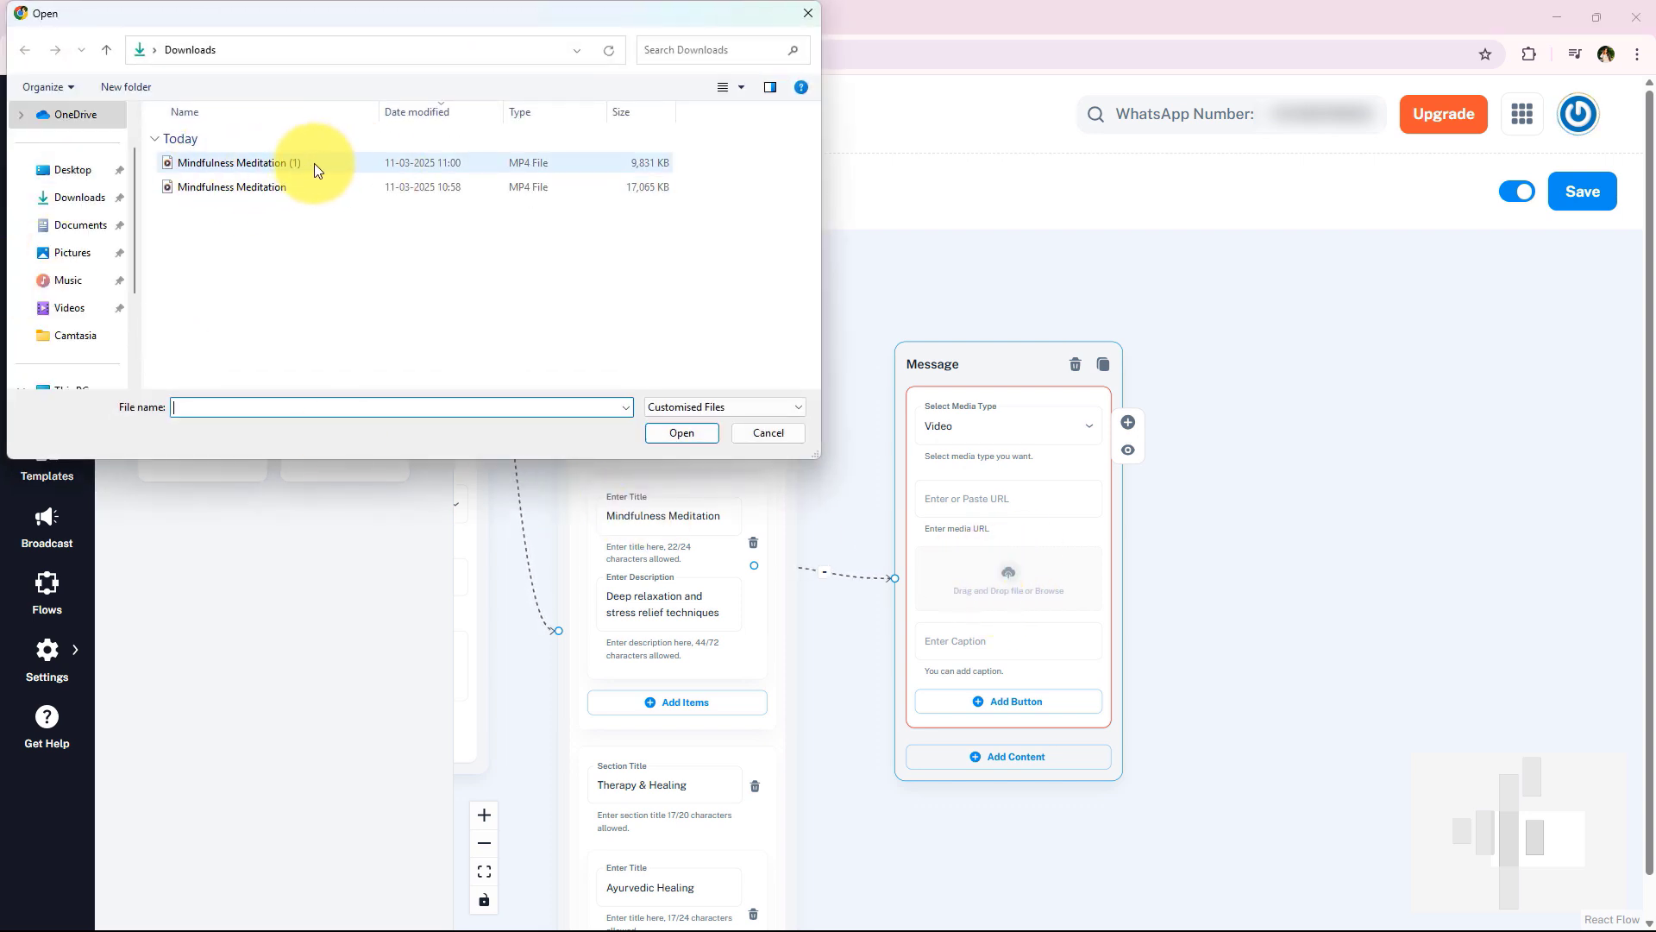
double_click(281, 163)
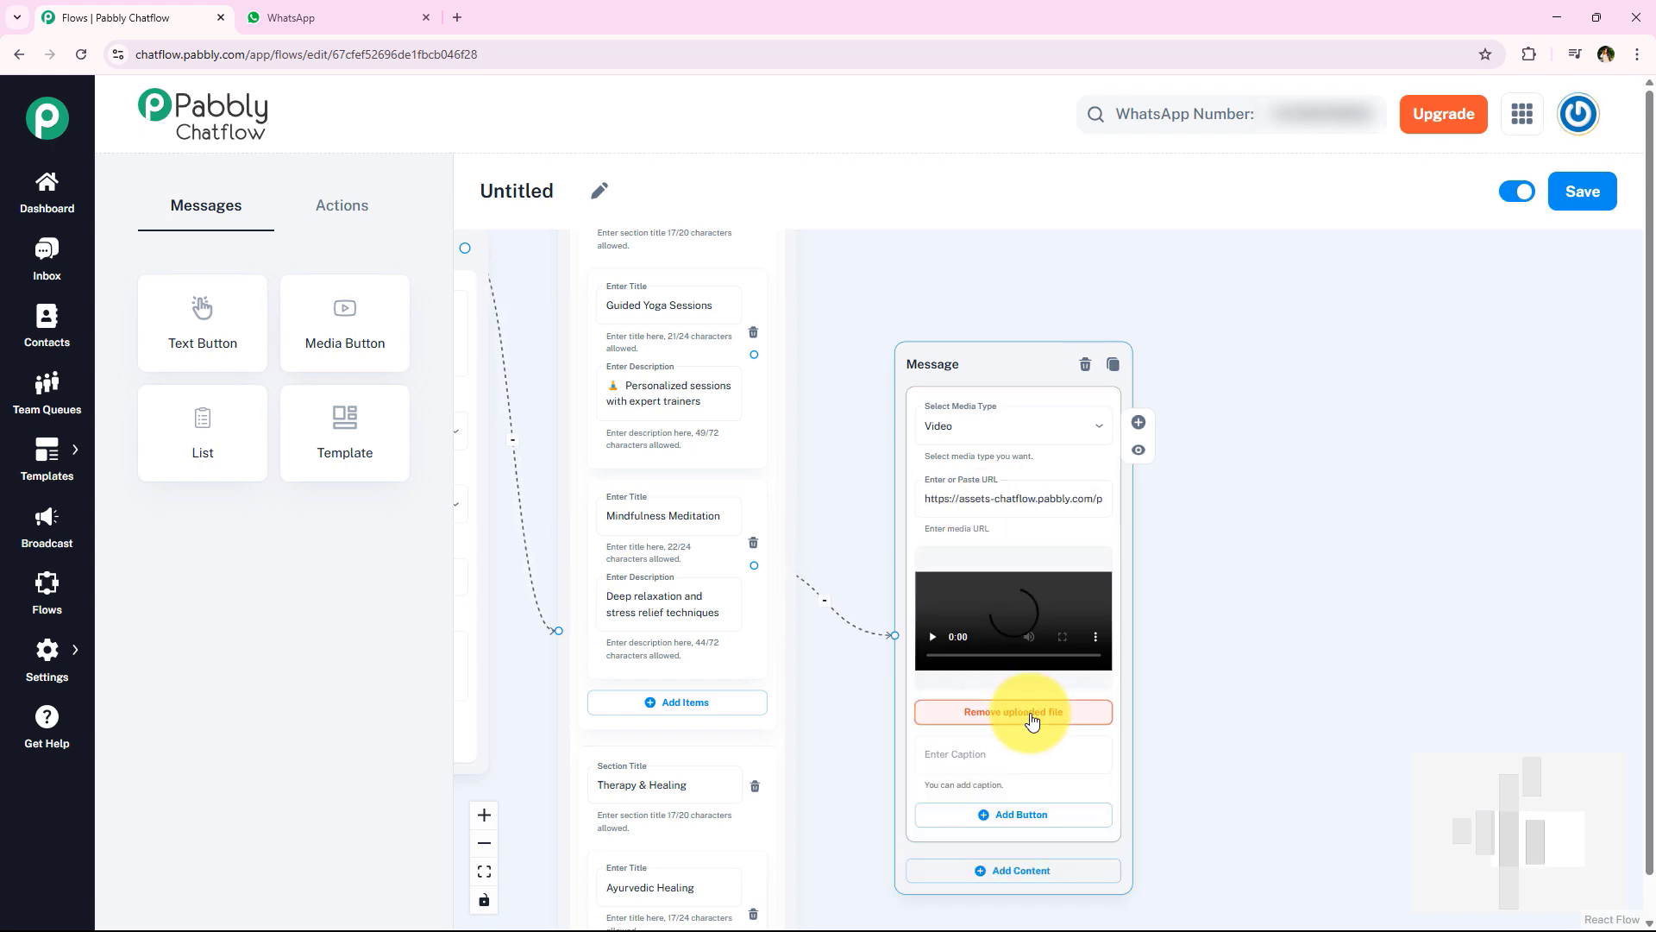
click(1032, 715)
click(897, 553)
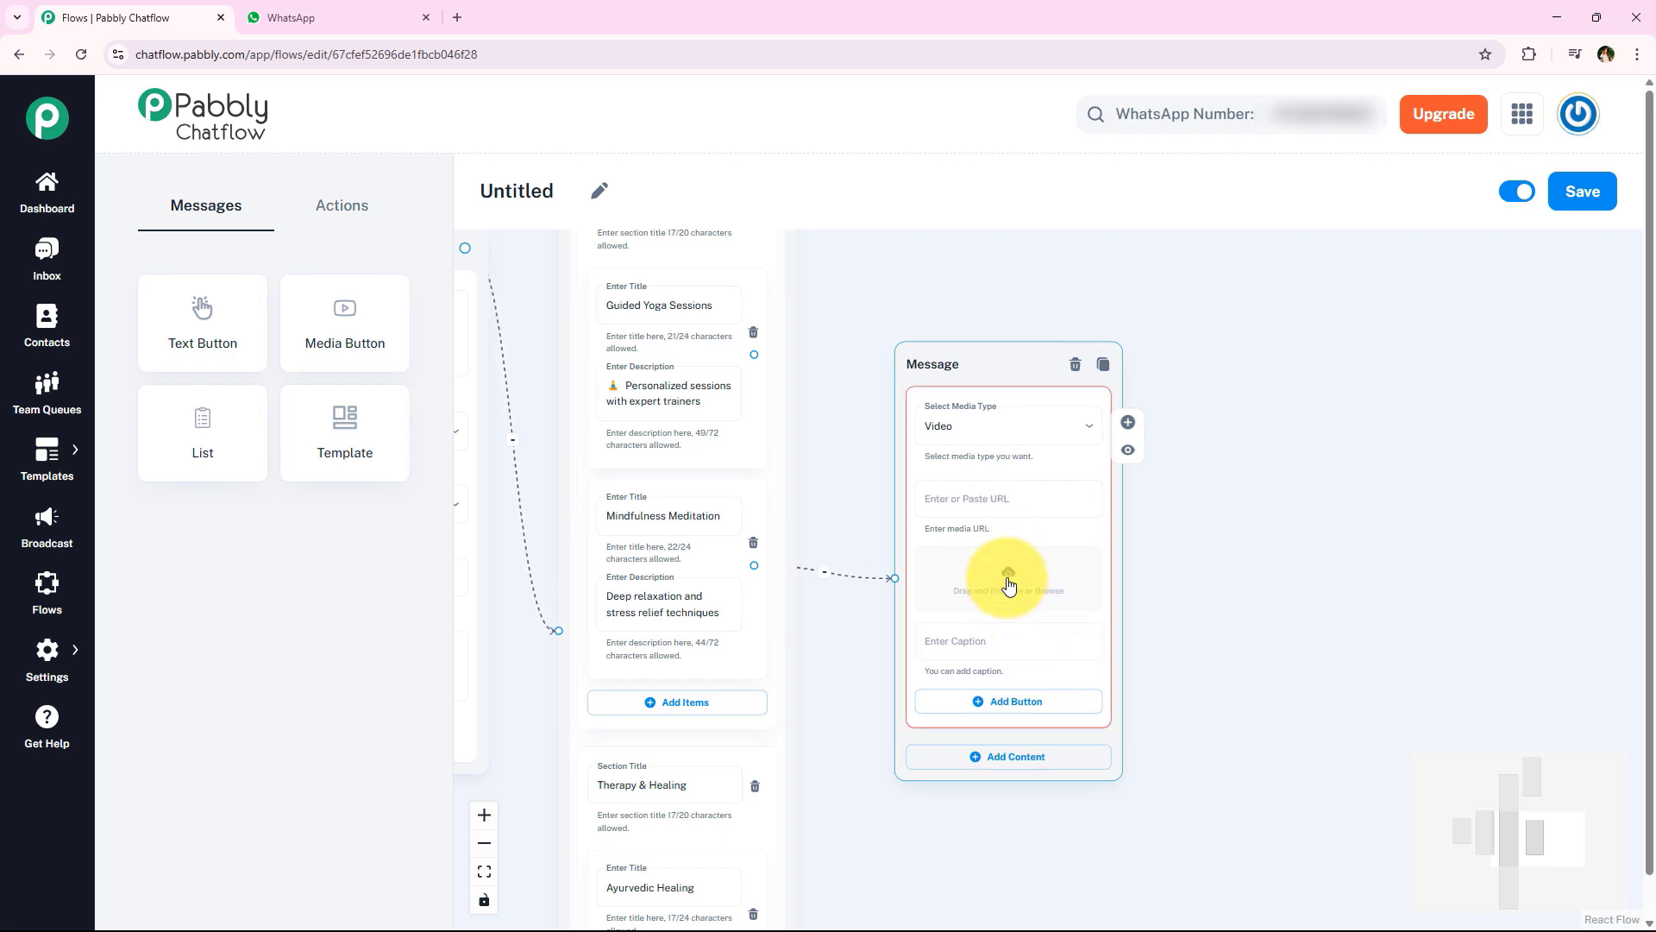
click(1008, 585)
double_click(274, 193)
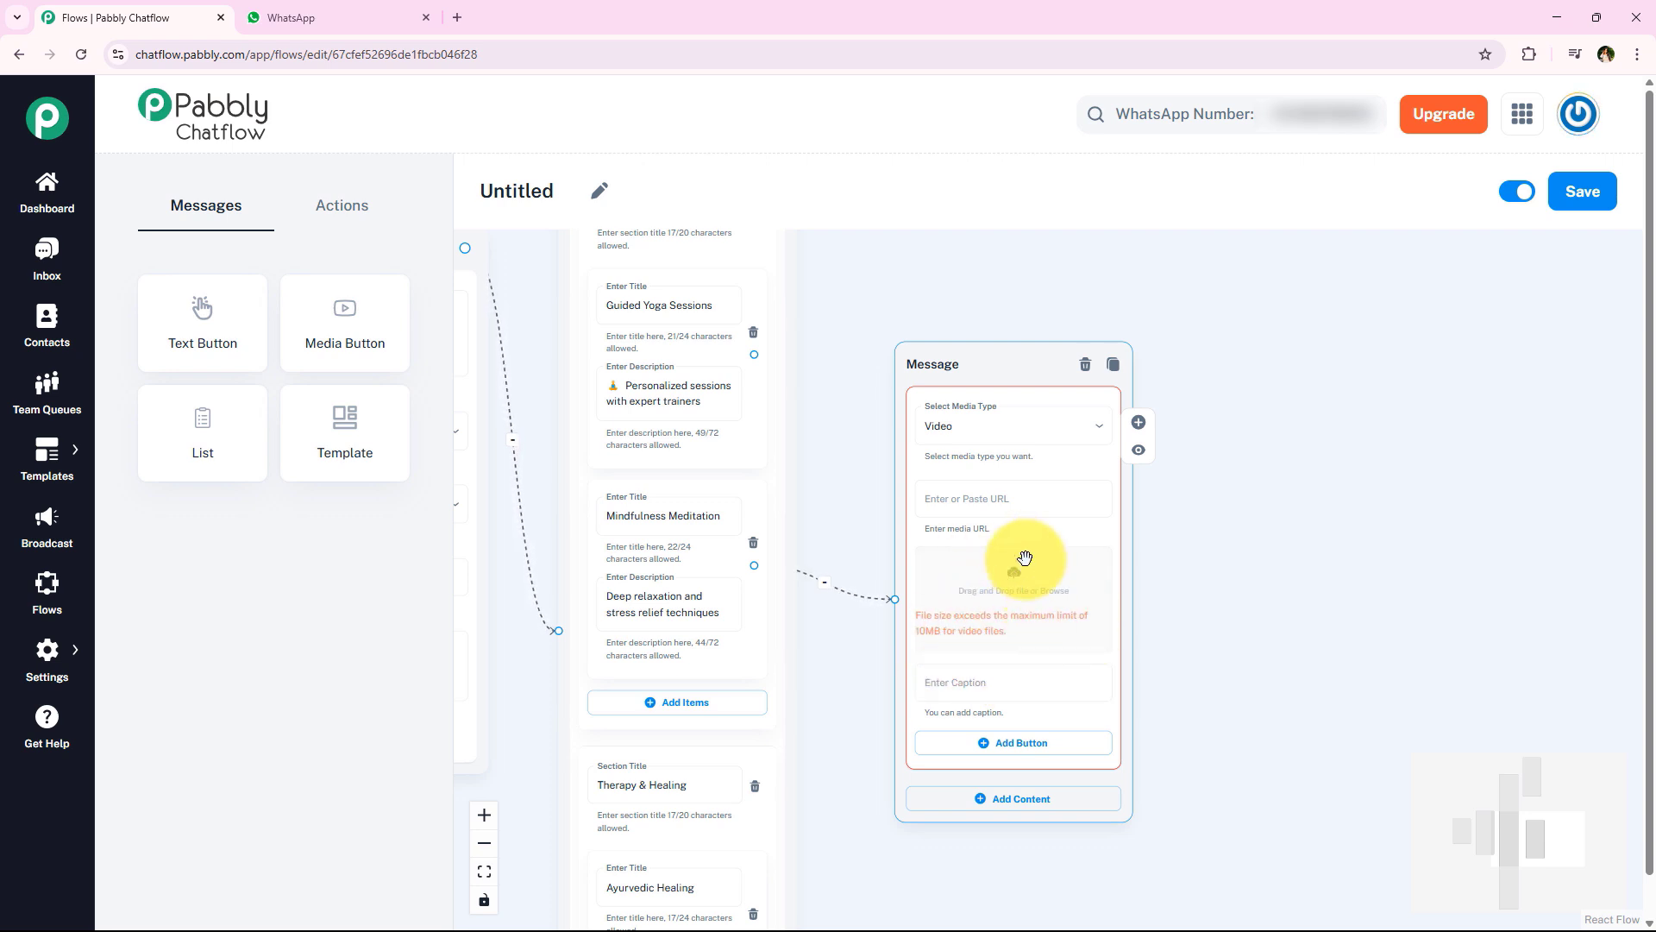
Upload the Mindfulness Meditation (1) MP4 file from the Downloads folder to the video message
click(1036, 579)
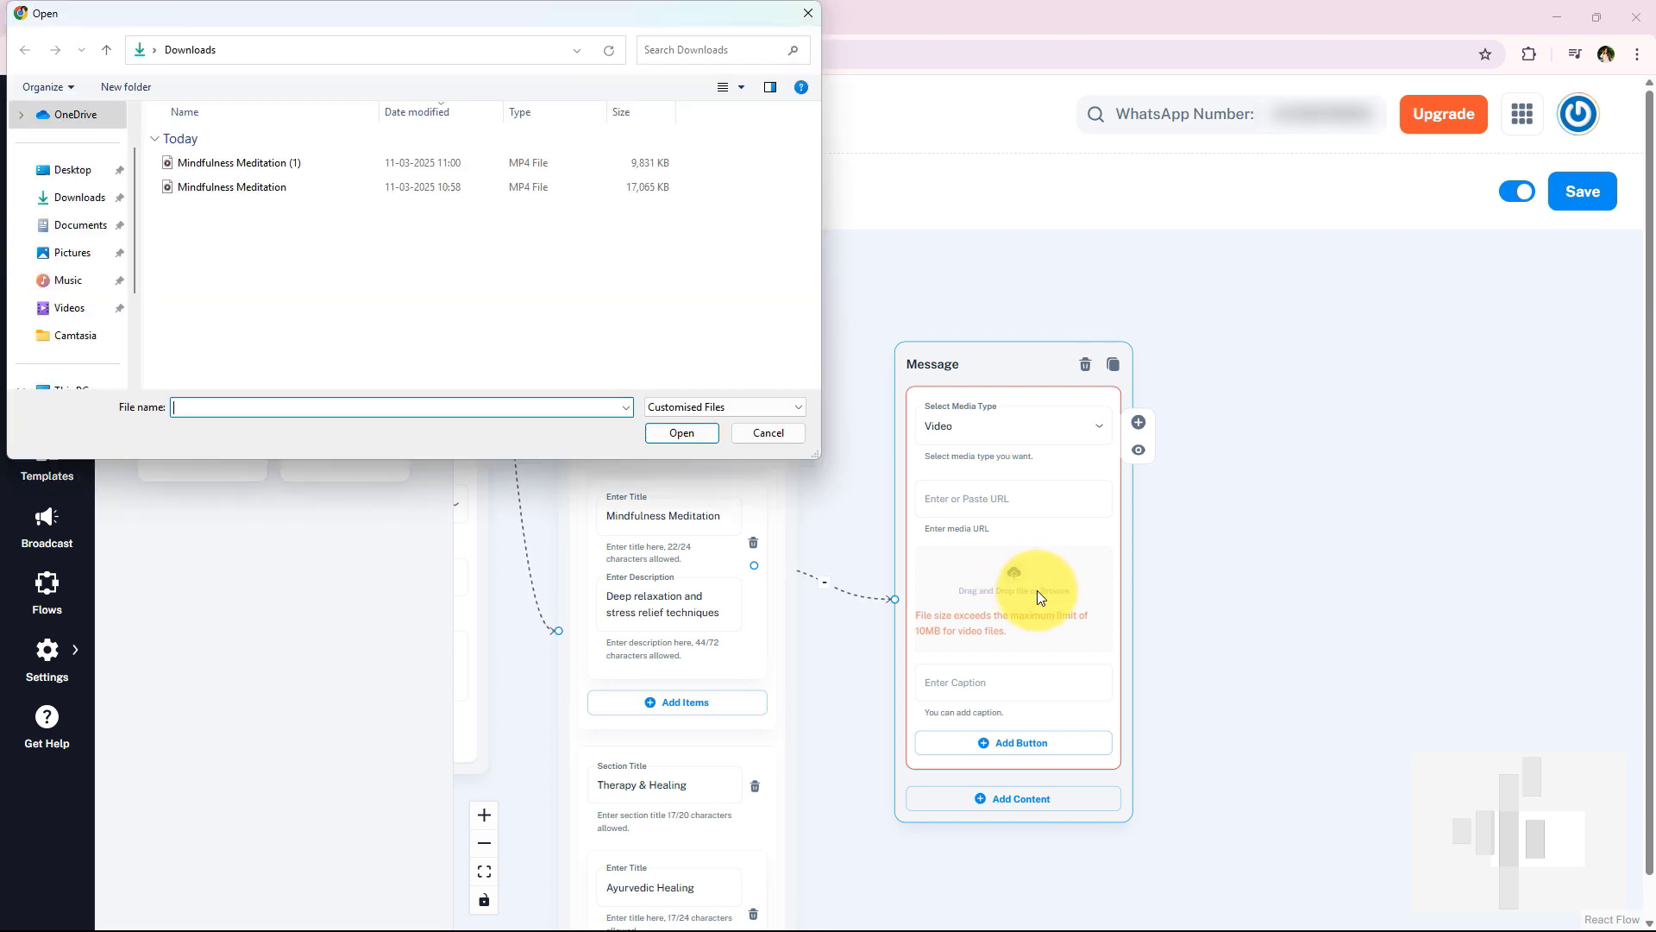
click(333, 165)
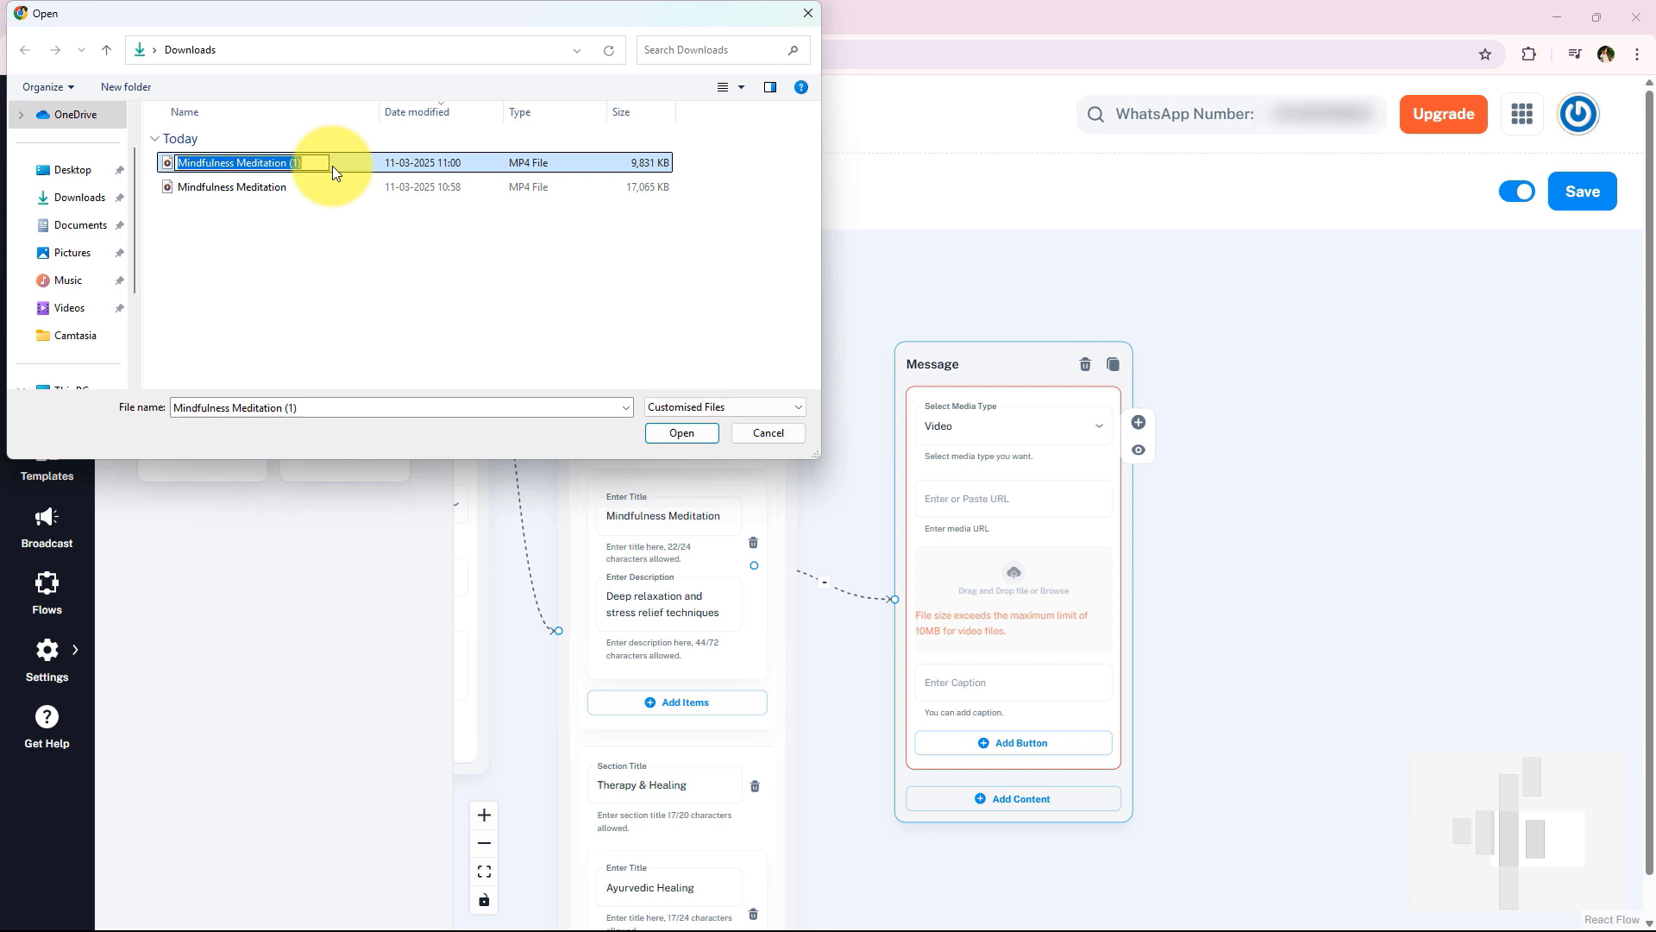
double_click(333, 166)
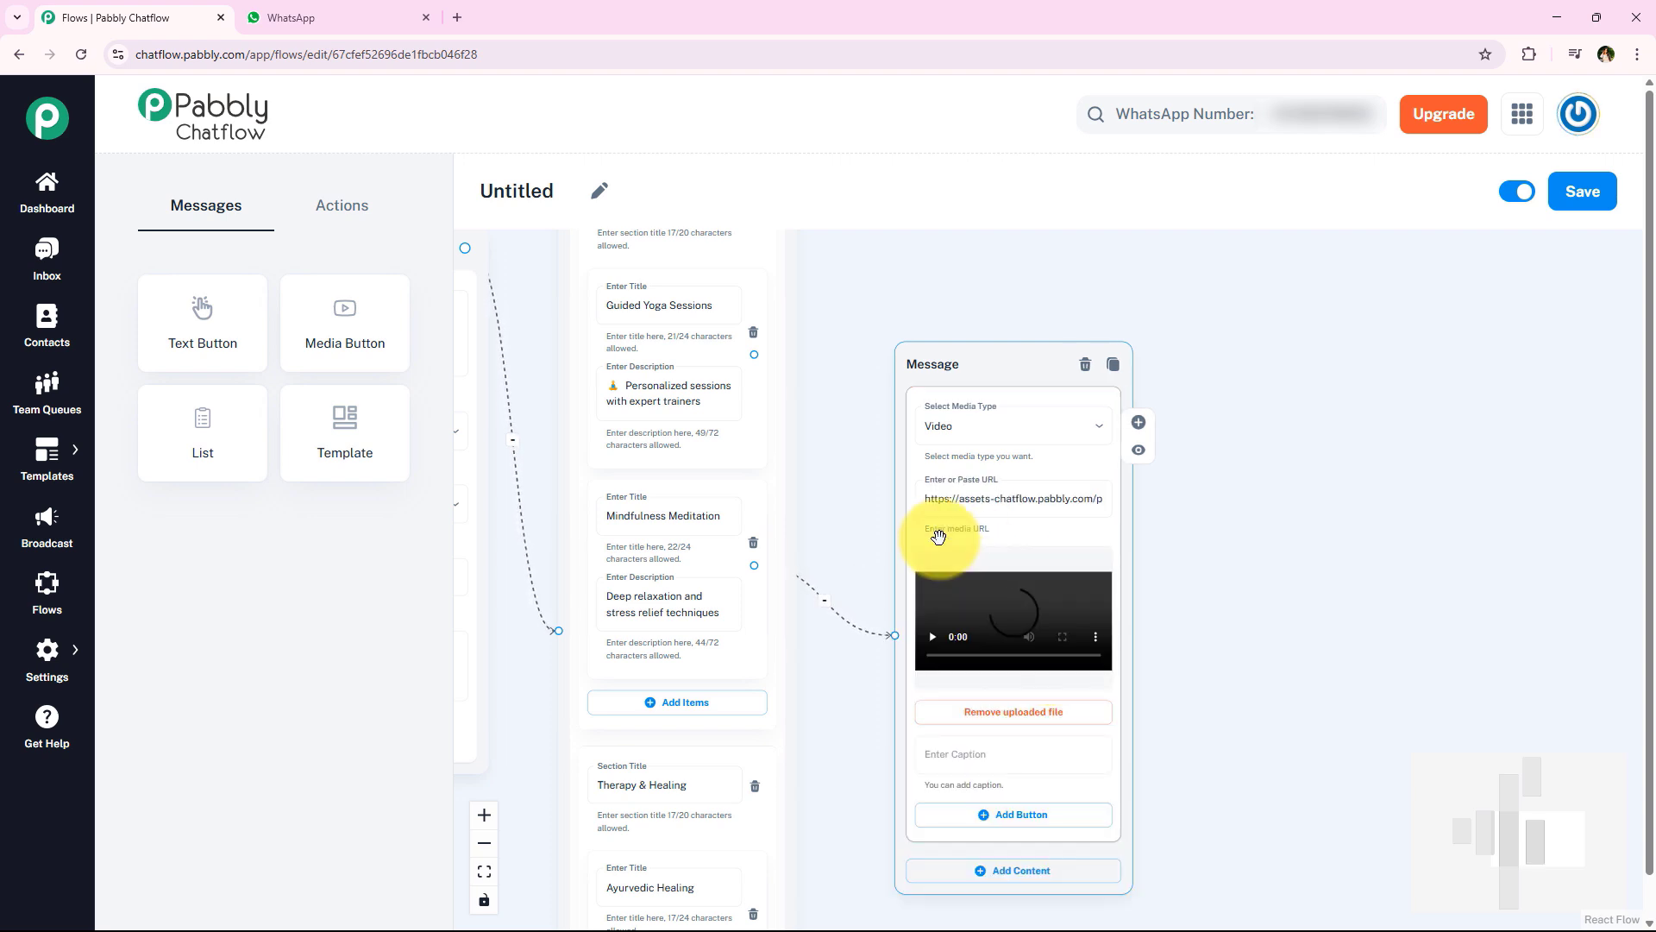
Shift the video Message node slightly upward and add a caption beginning "Our guided meditation sessions help"
drag(927, 498, 959, 474)
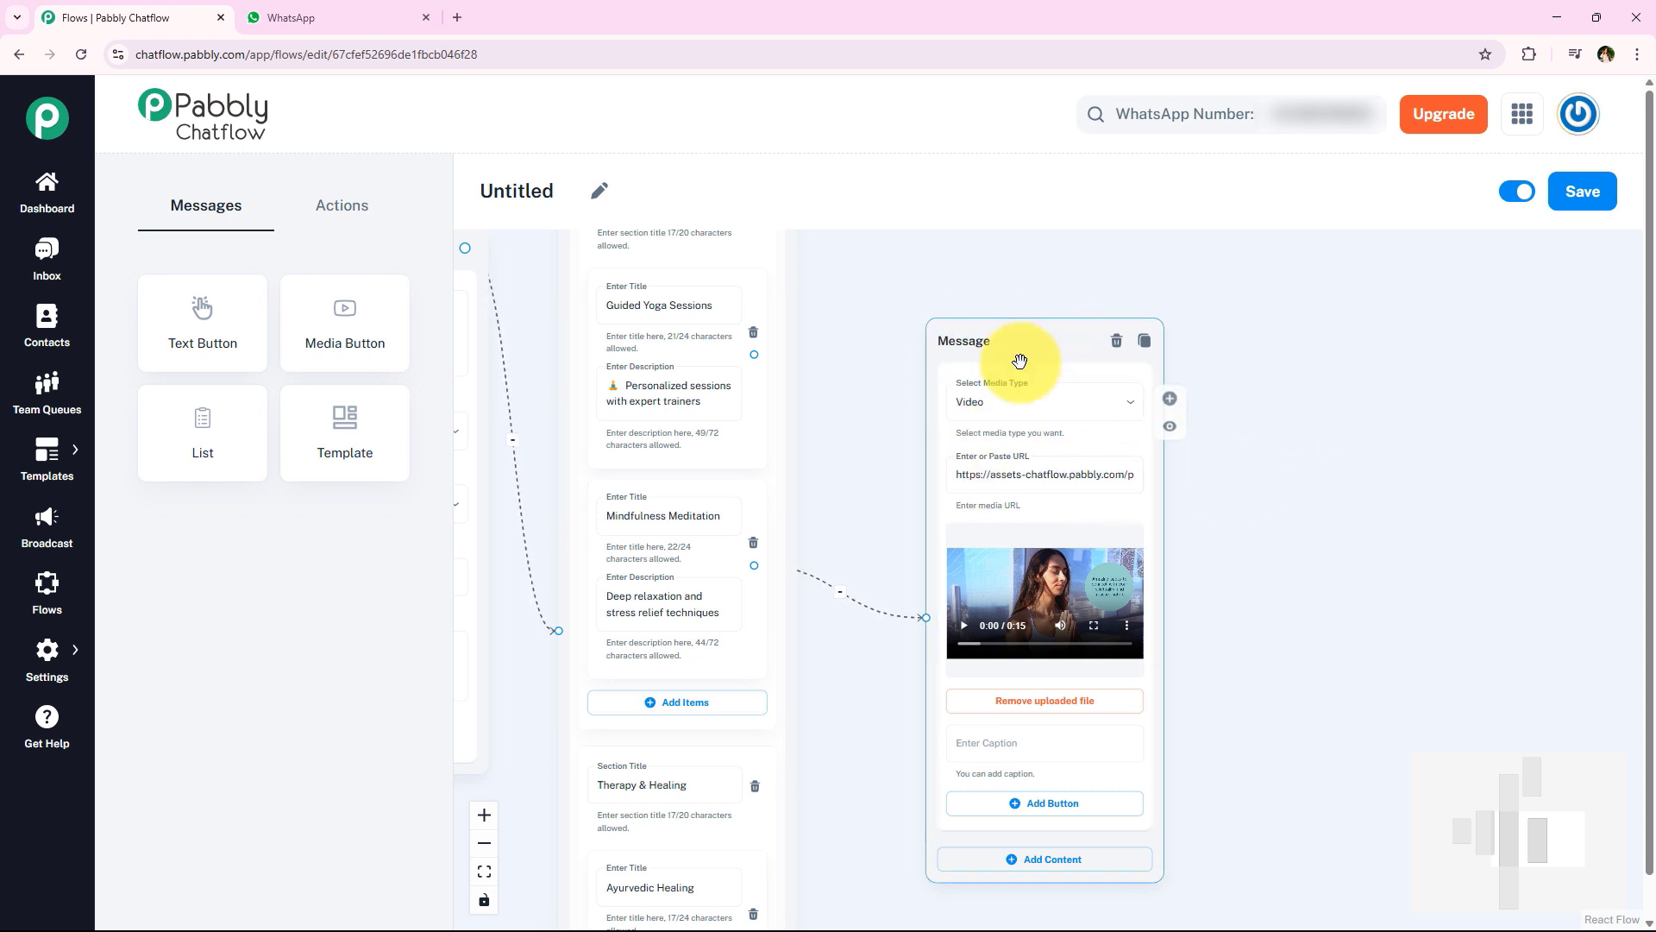
drag(1039, 354, 981, 279)
drag(1173, 544, 1137, 469)
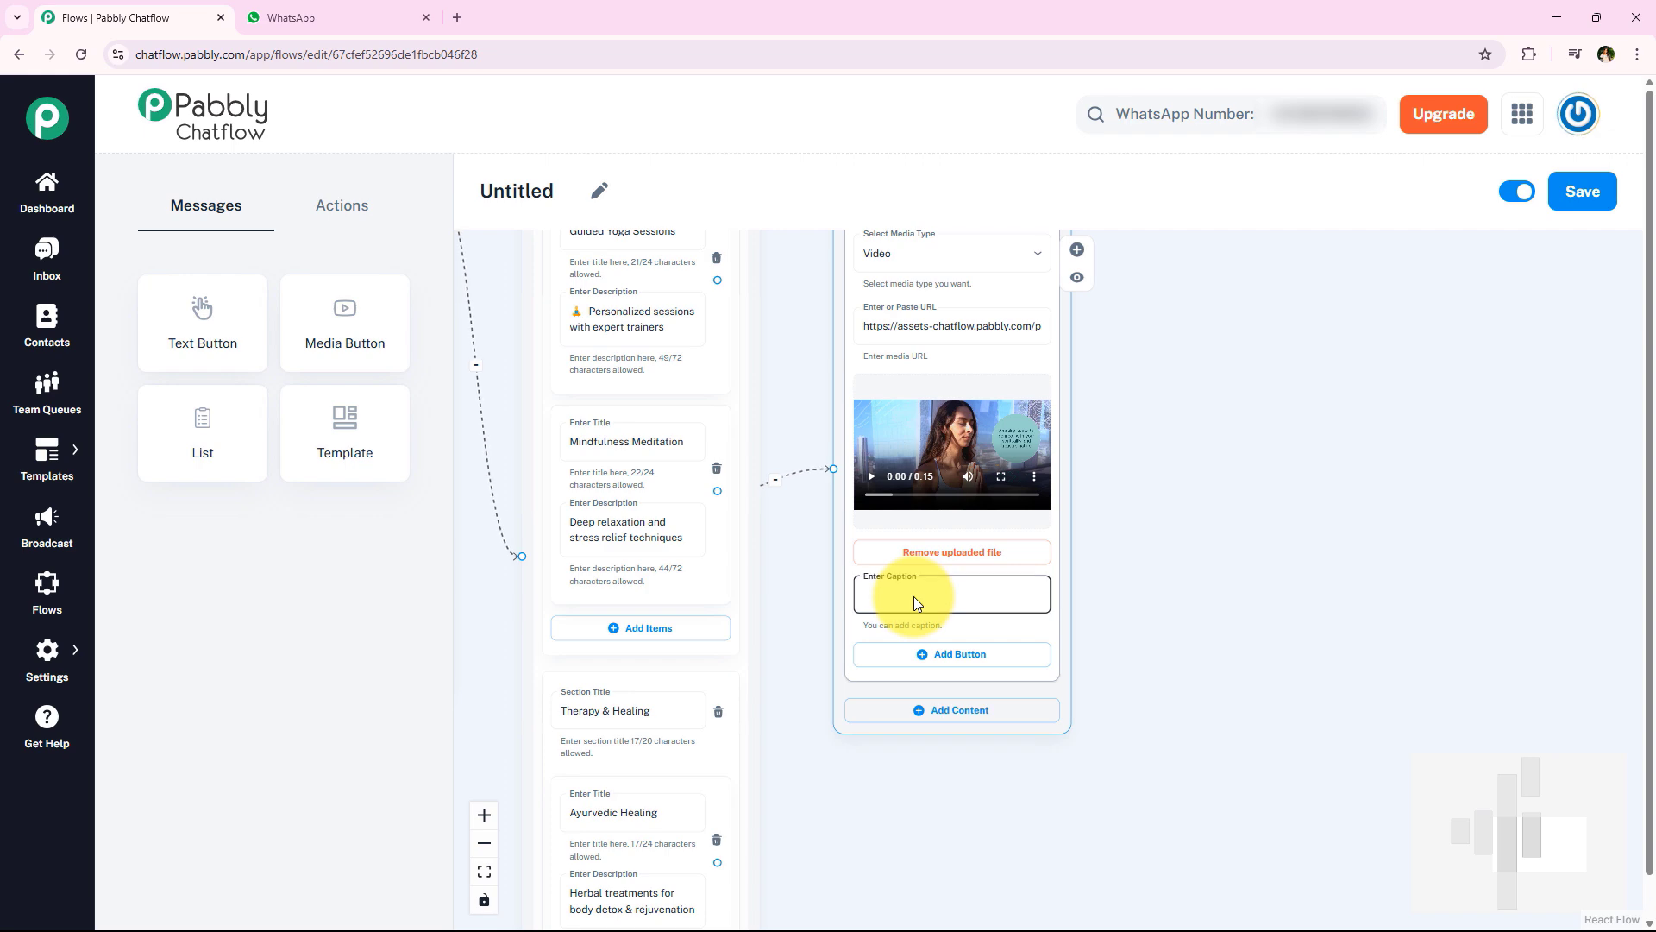
key(ctrl+v)
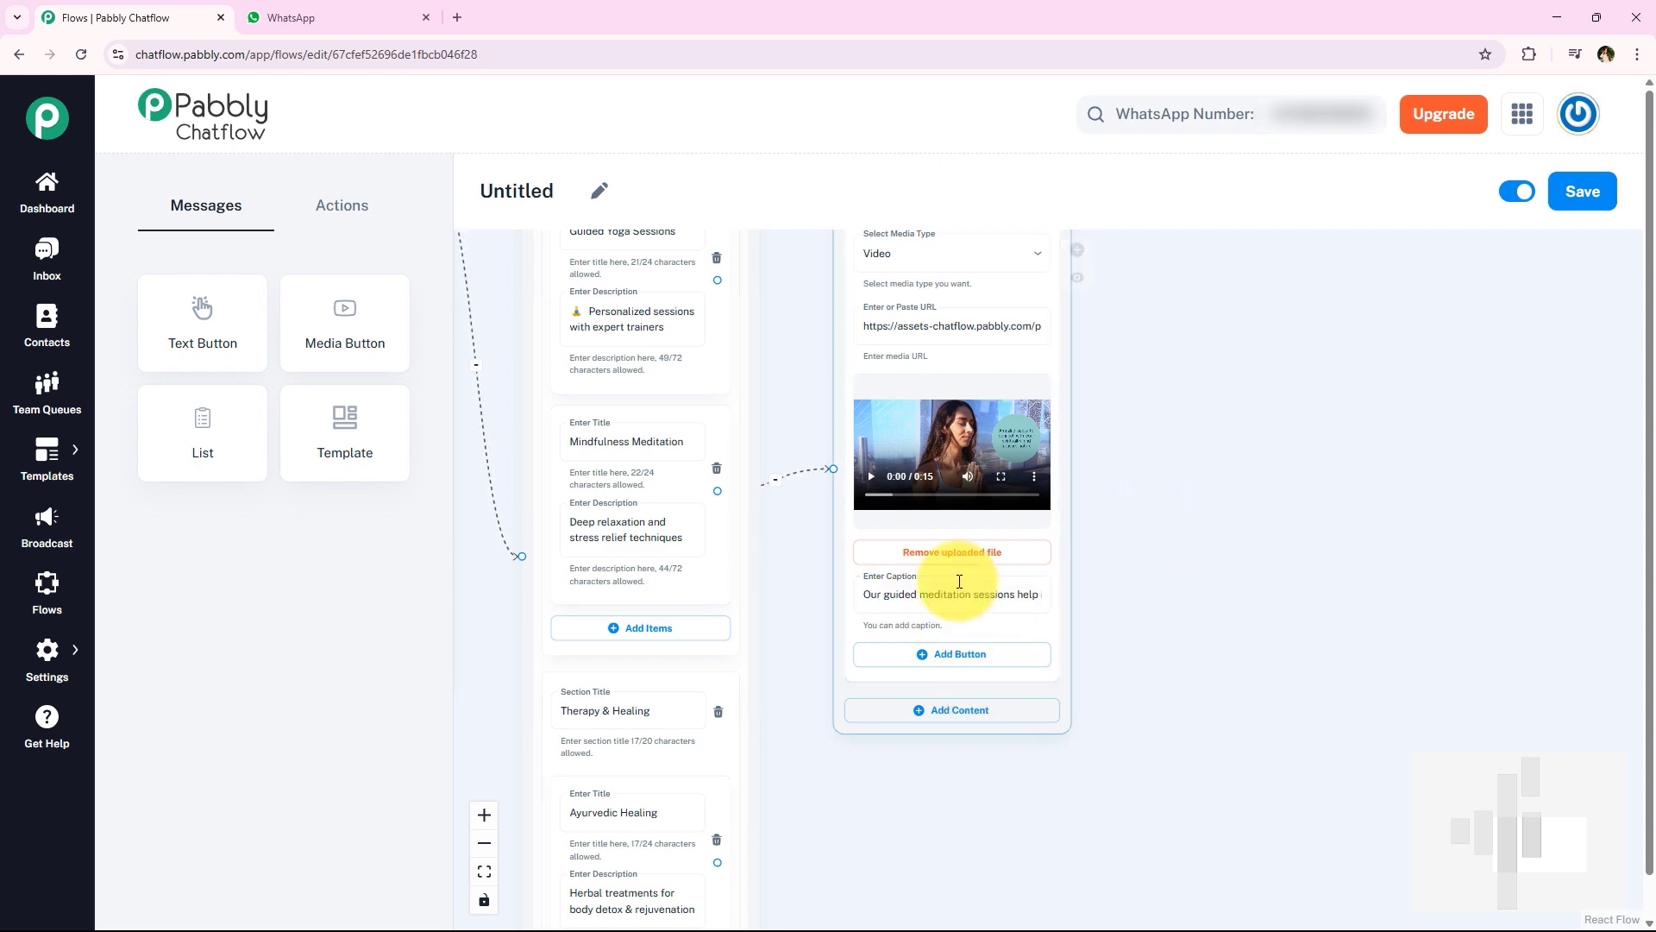
Move the document Message node higher so that most of it sits above the list message's top
scroll(1216, 526, down, 2)
drag(1136, 614, 1012, 822)
scroll(1165, 592, down, 3)
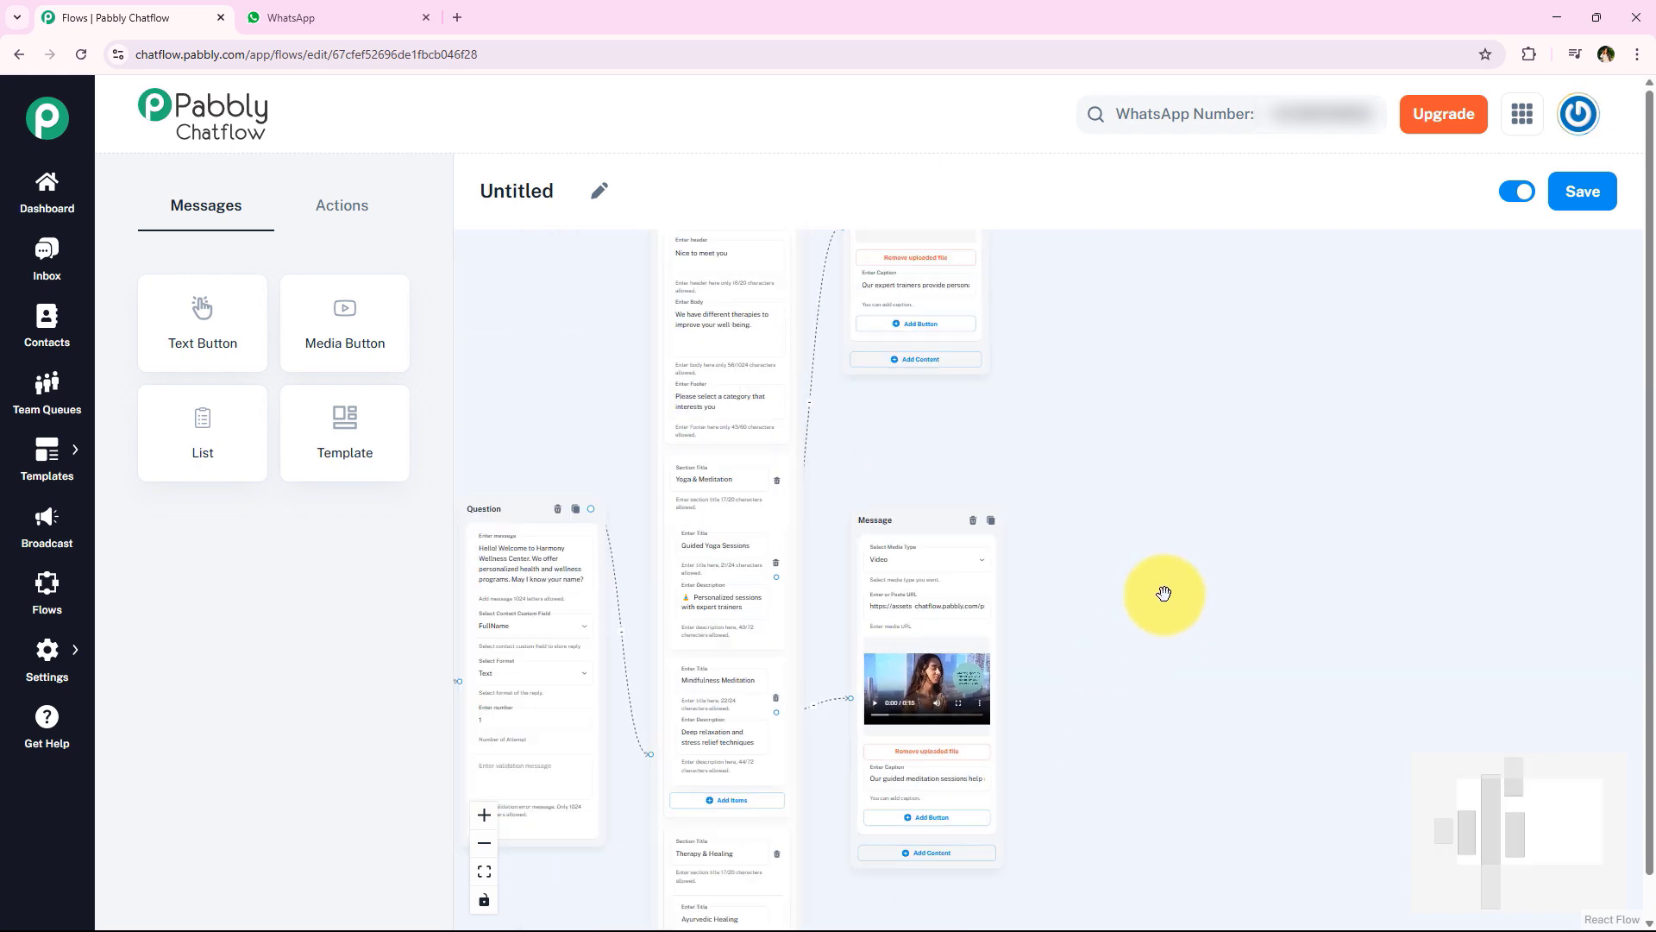
scroll(1139, 540, up, 1)
drag(1135, 513, 1120, 613)
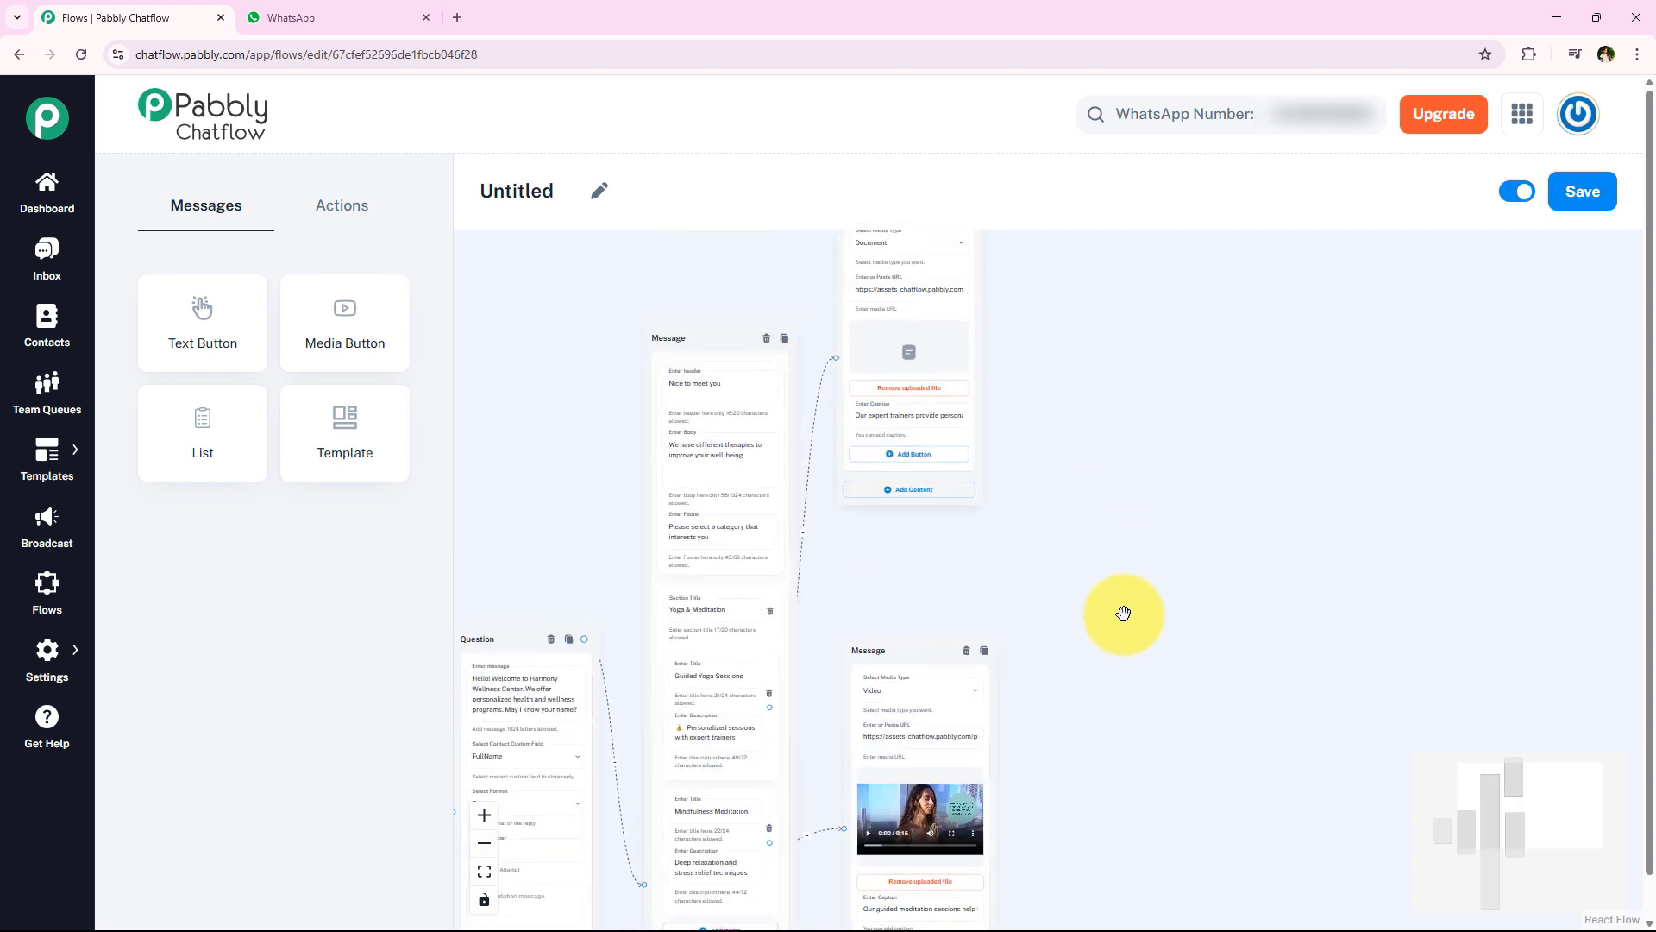
drag(1119, 474, 1056, 648)
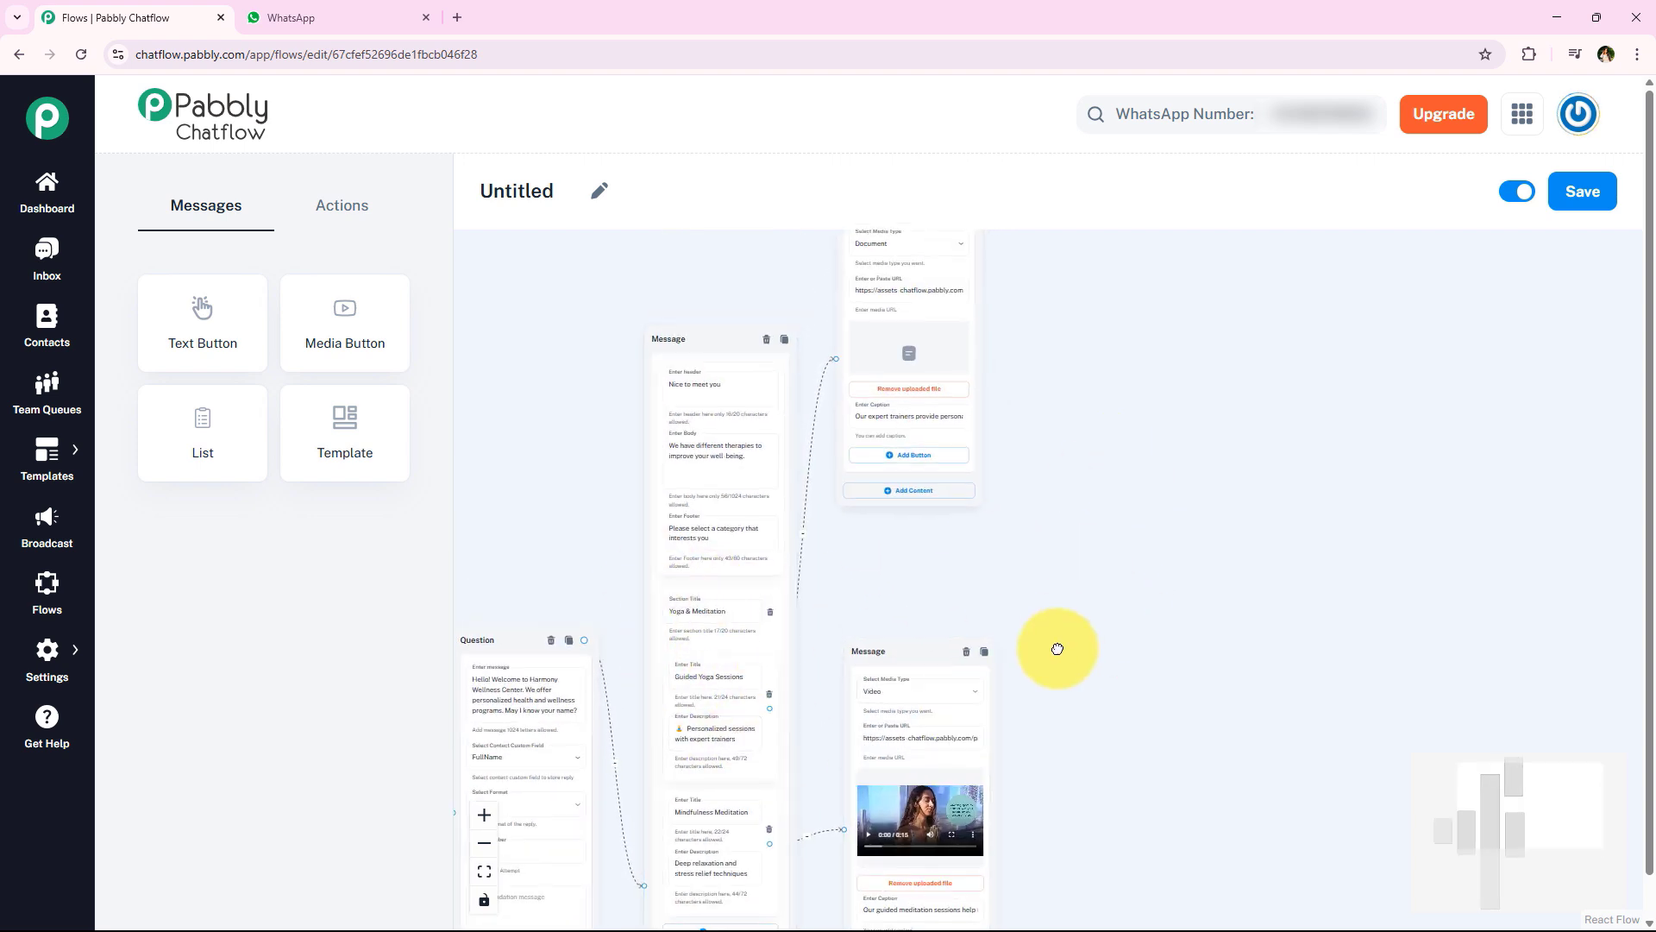
drag(814, 373, 833, 278)
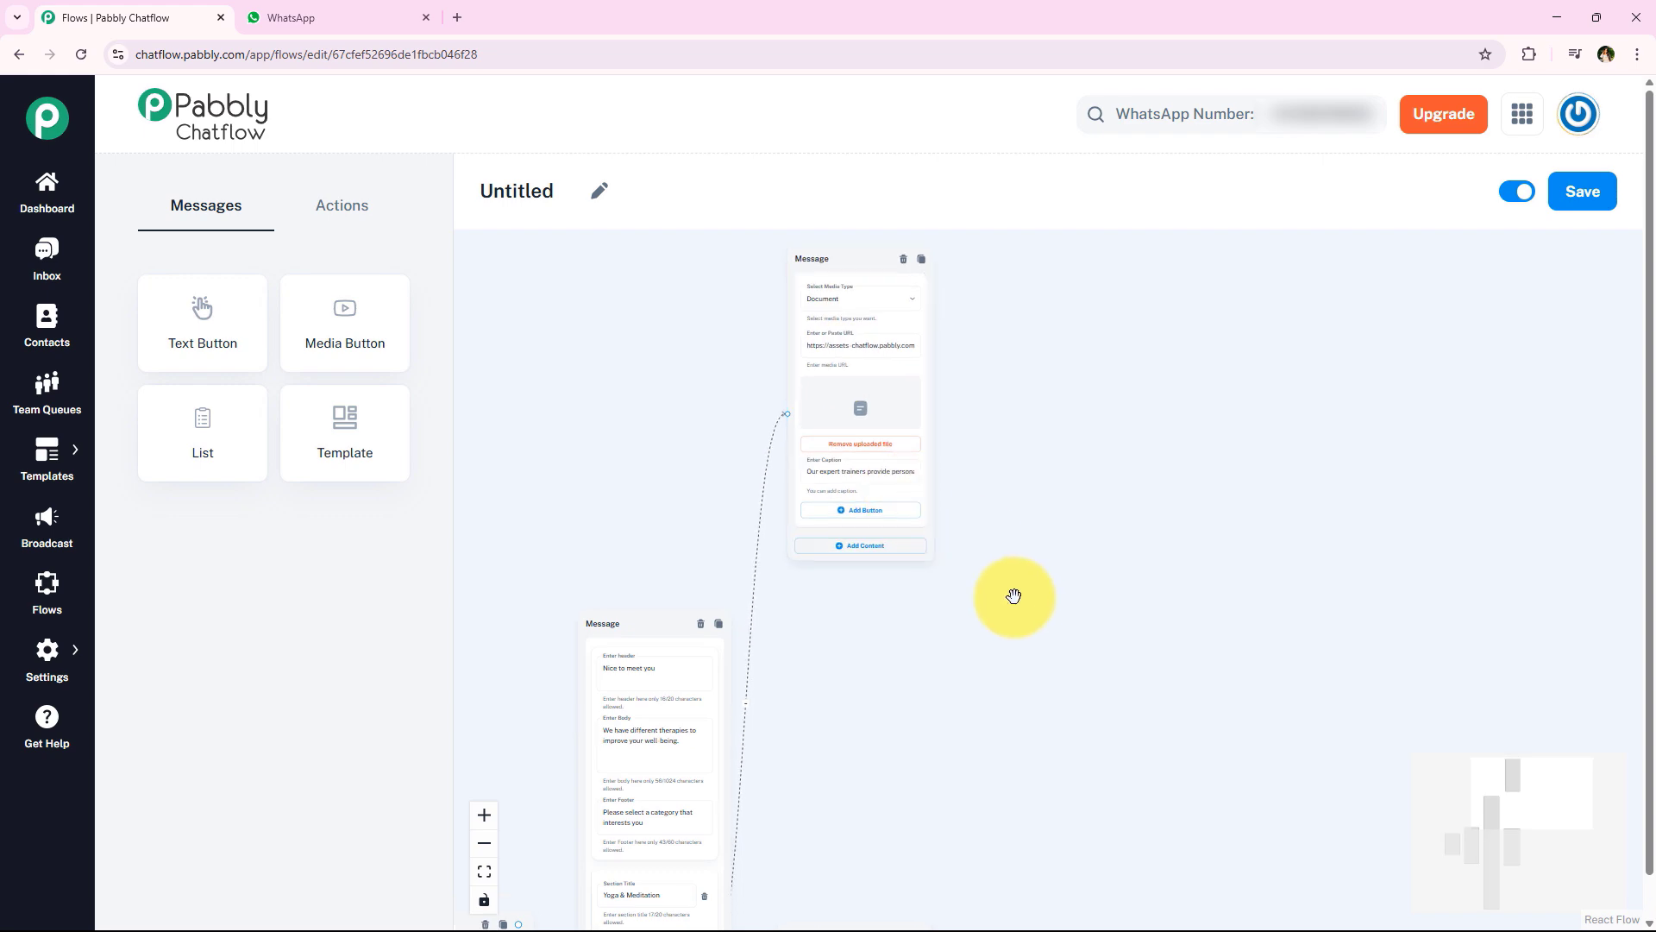
drag(1044, 712, 1000, 308)
Move the video Message node up so that it sits just below the document message, beside the list message's top
scroll(1039, 467, up, 2)
drag(942, 495, 1094, 384)
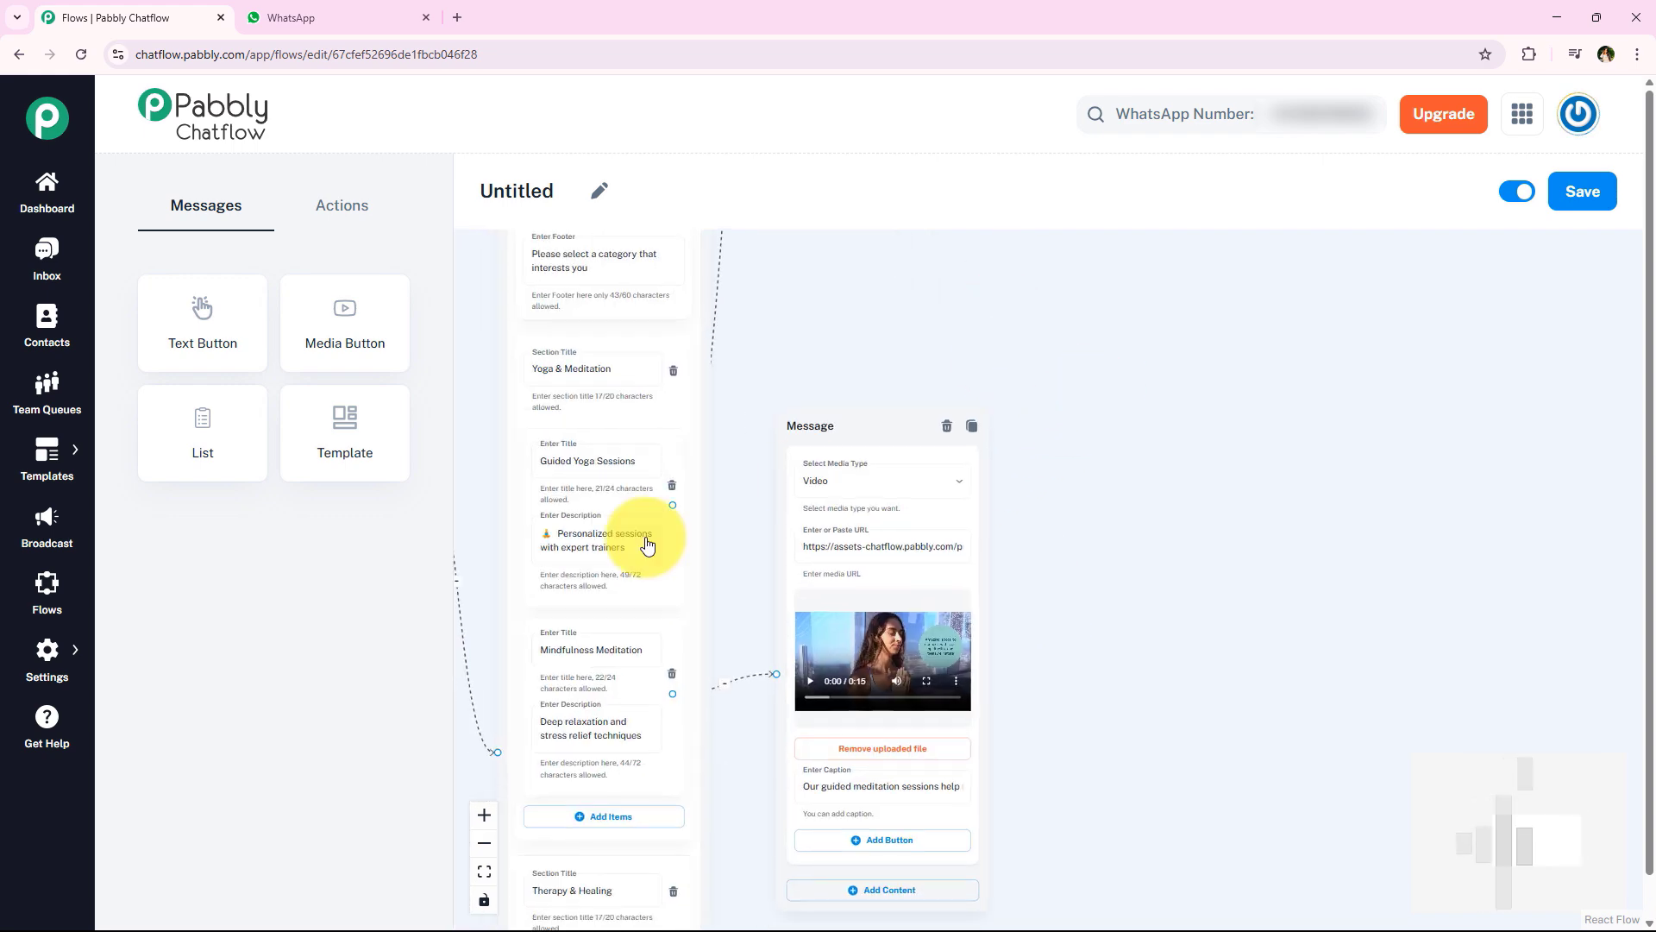
scroll(1121, 606, down, 2)
scroll(1122, 606, down, 1)
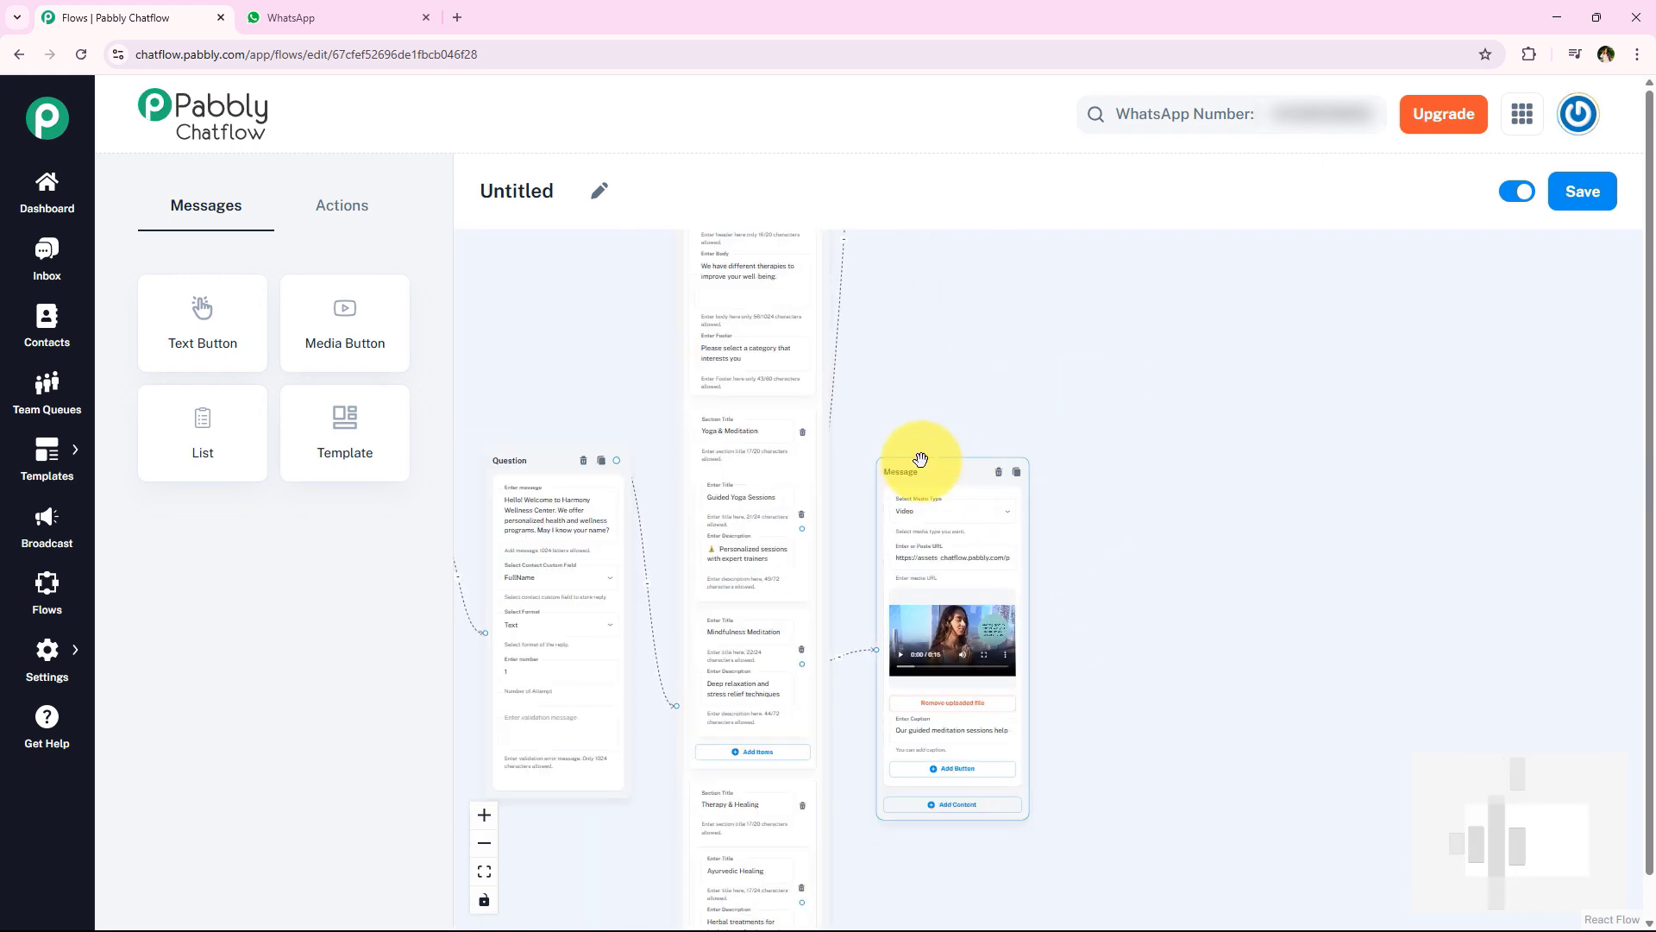
drag(917, 458, 949, 245)
scroll(1202, 590, down, 1)
scroll(1201, 590, down, 2)
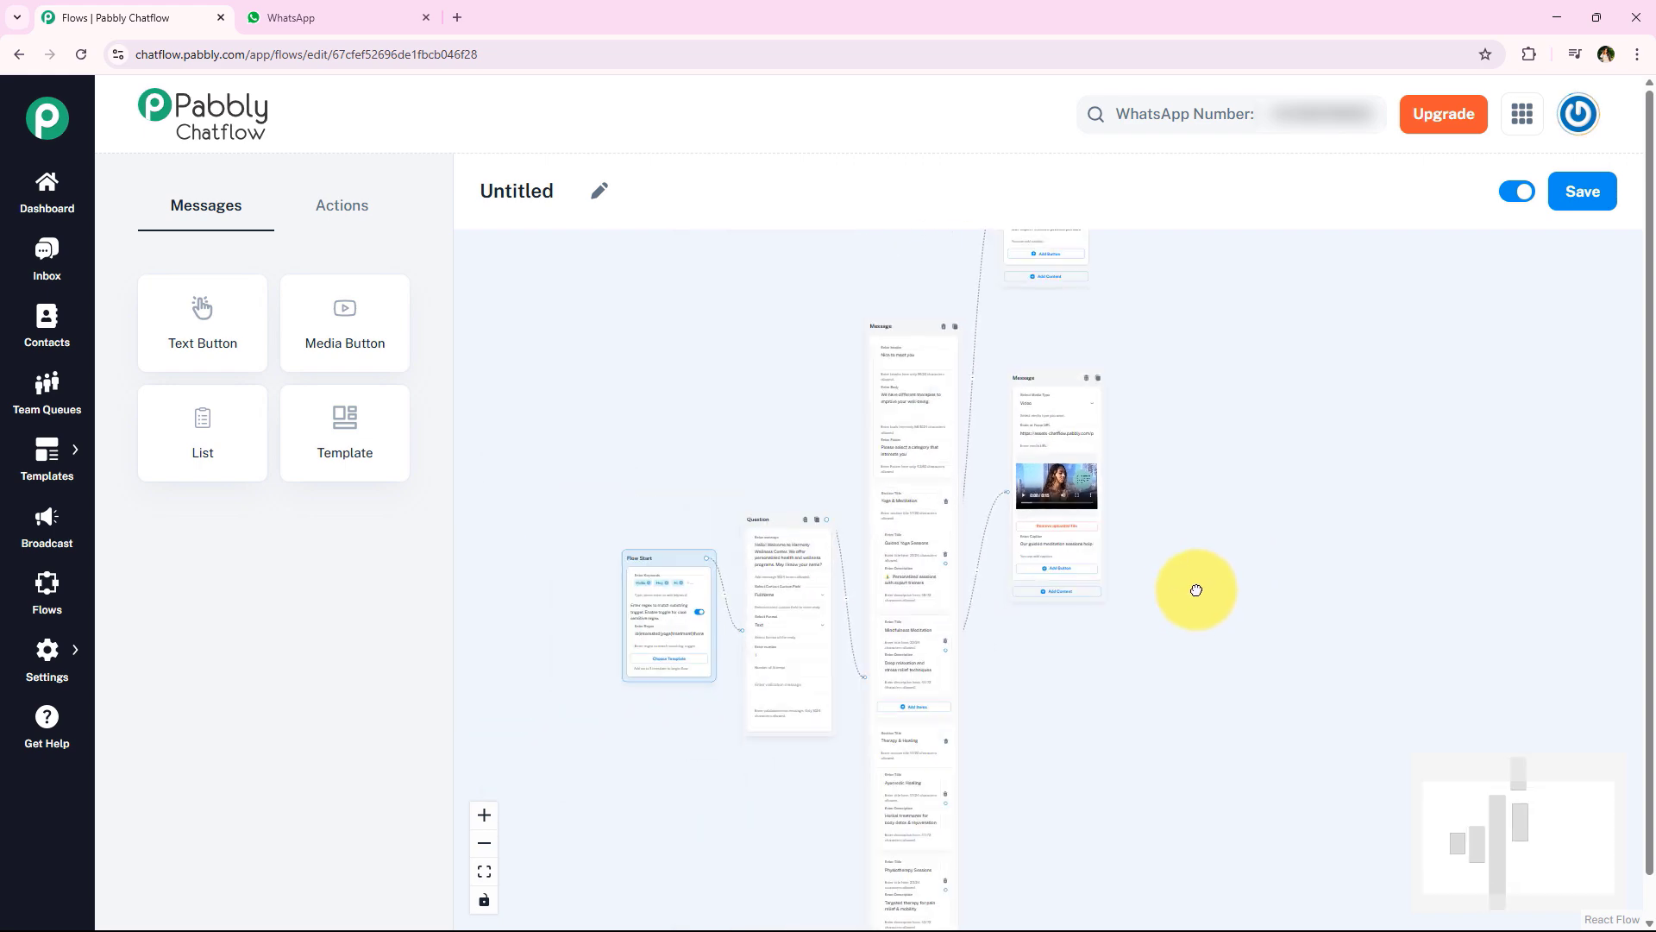
drag(1158, 438, 1047, 568)
drag(942, 501, 952, 438)
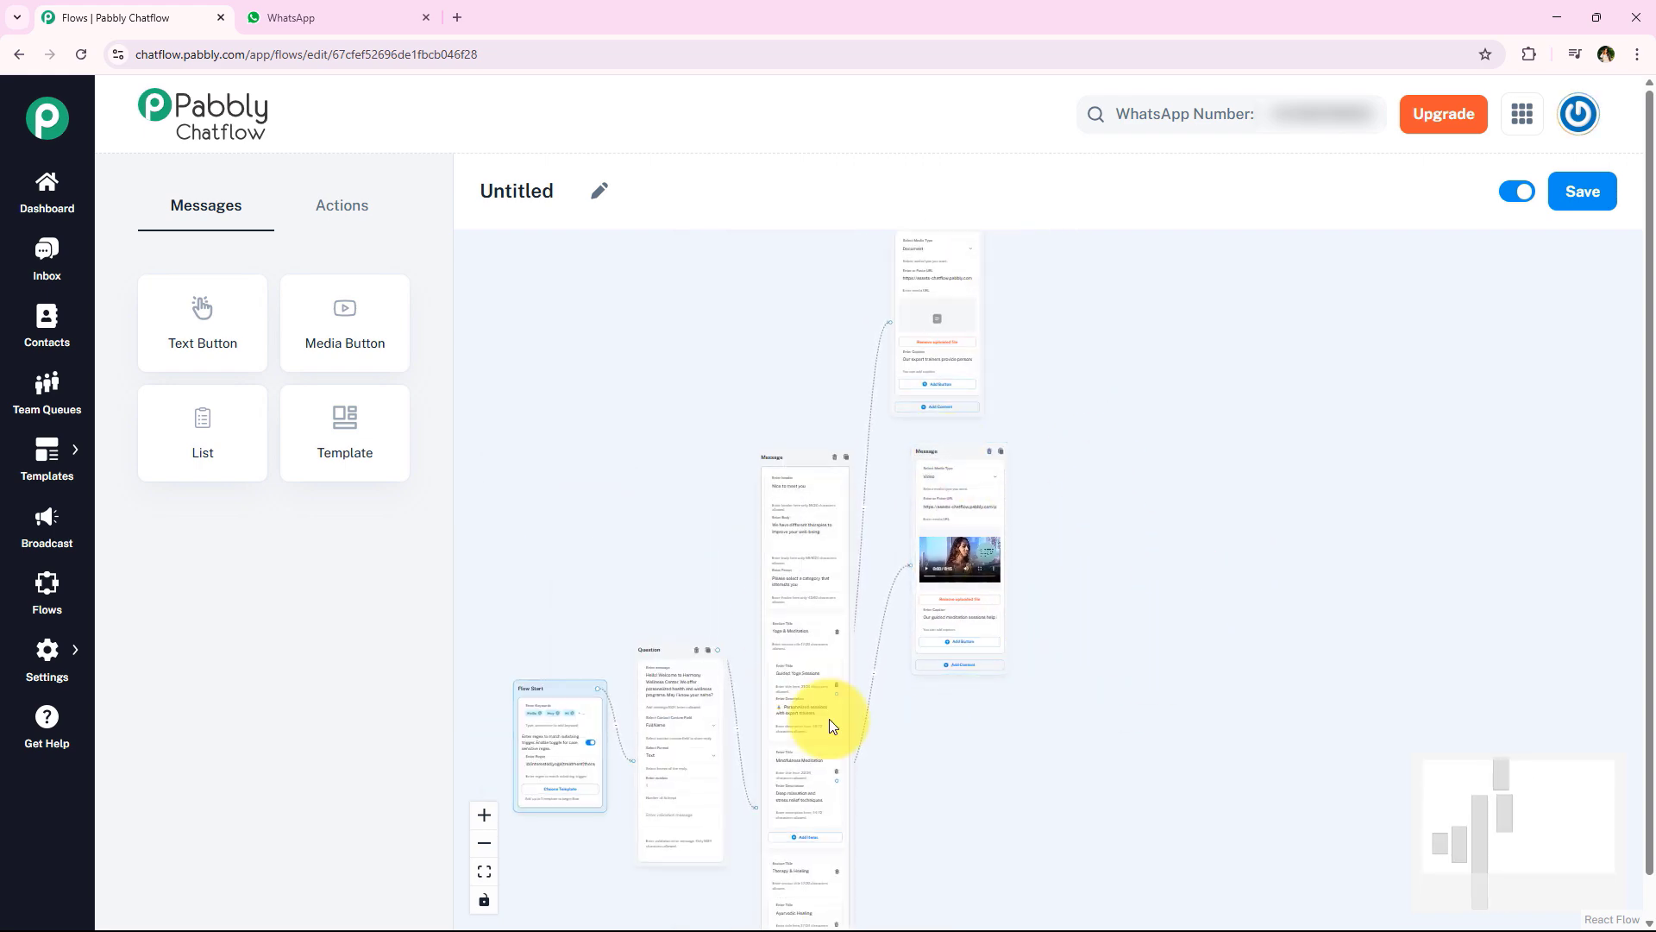
Connect a new Text + Button message to the Ayurvedic Healing item and place it beside the Therapy & Healing section
scroll(1057, 787, up, 5)
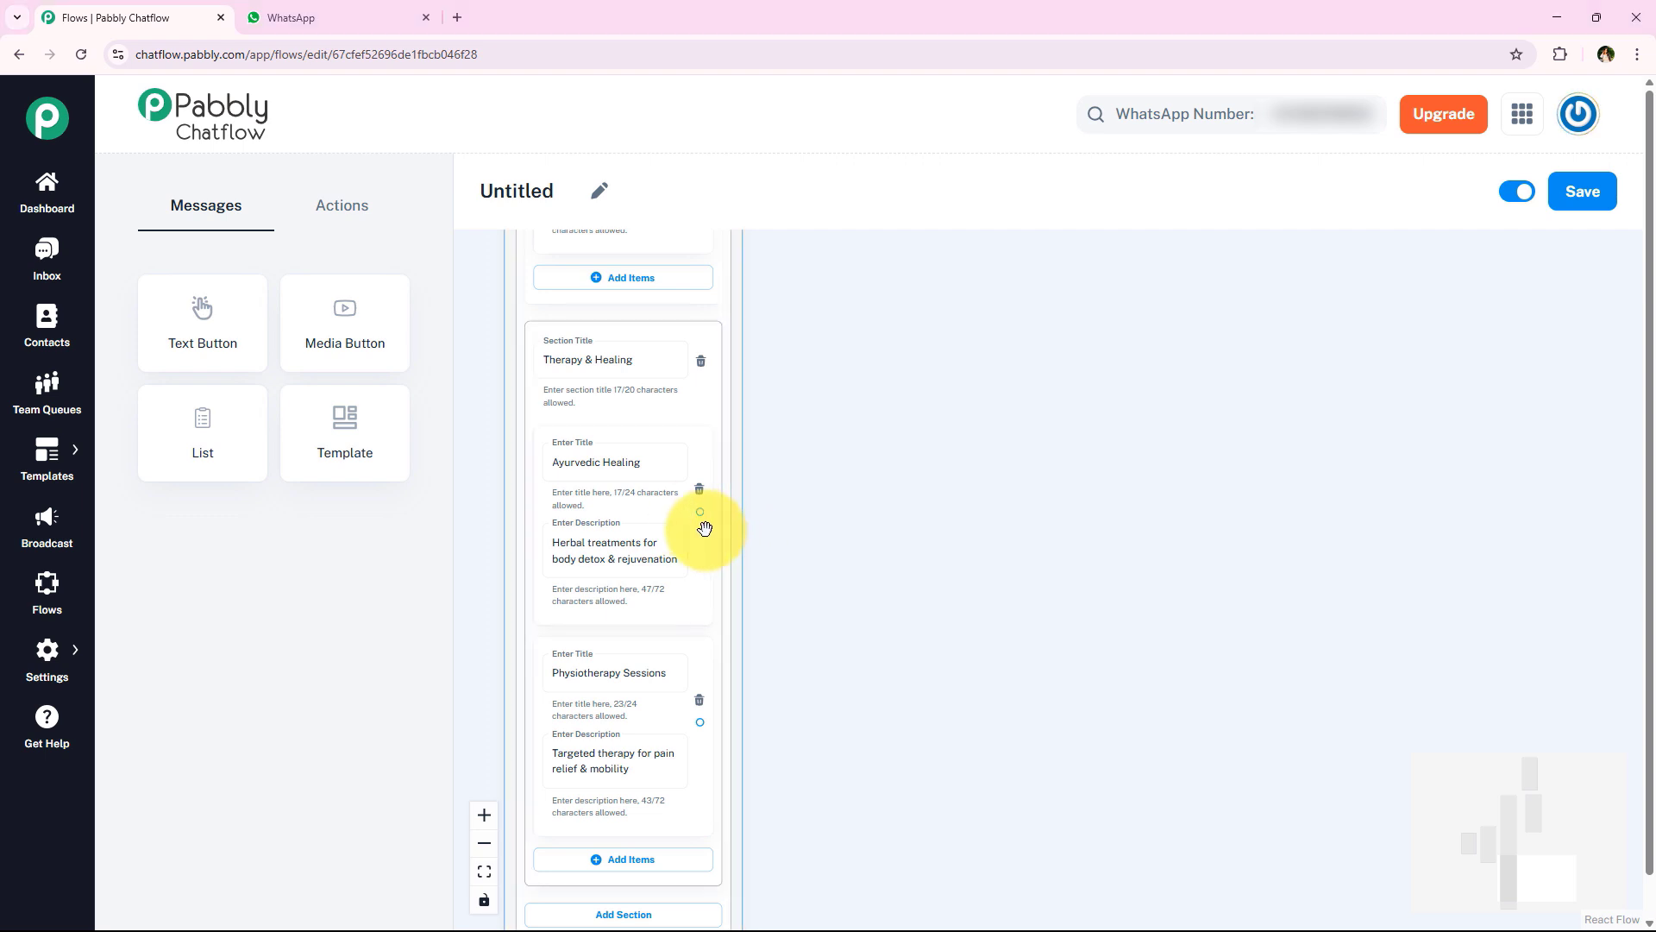
drag(699, 511, 842, 490)
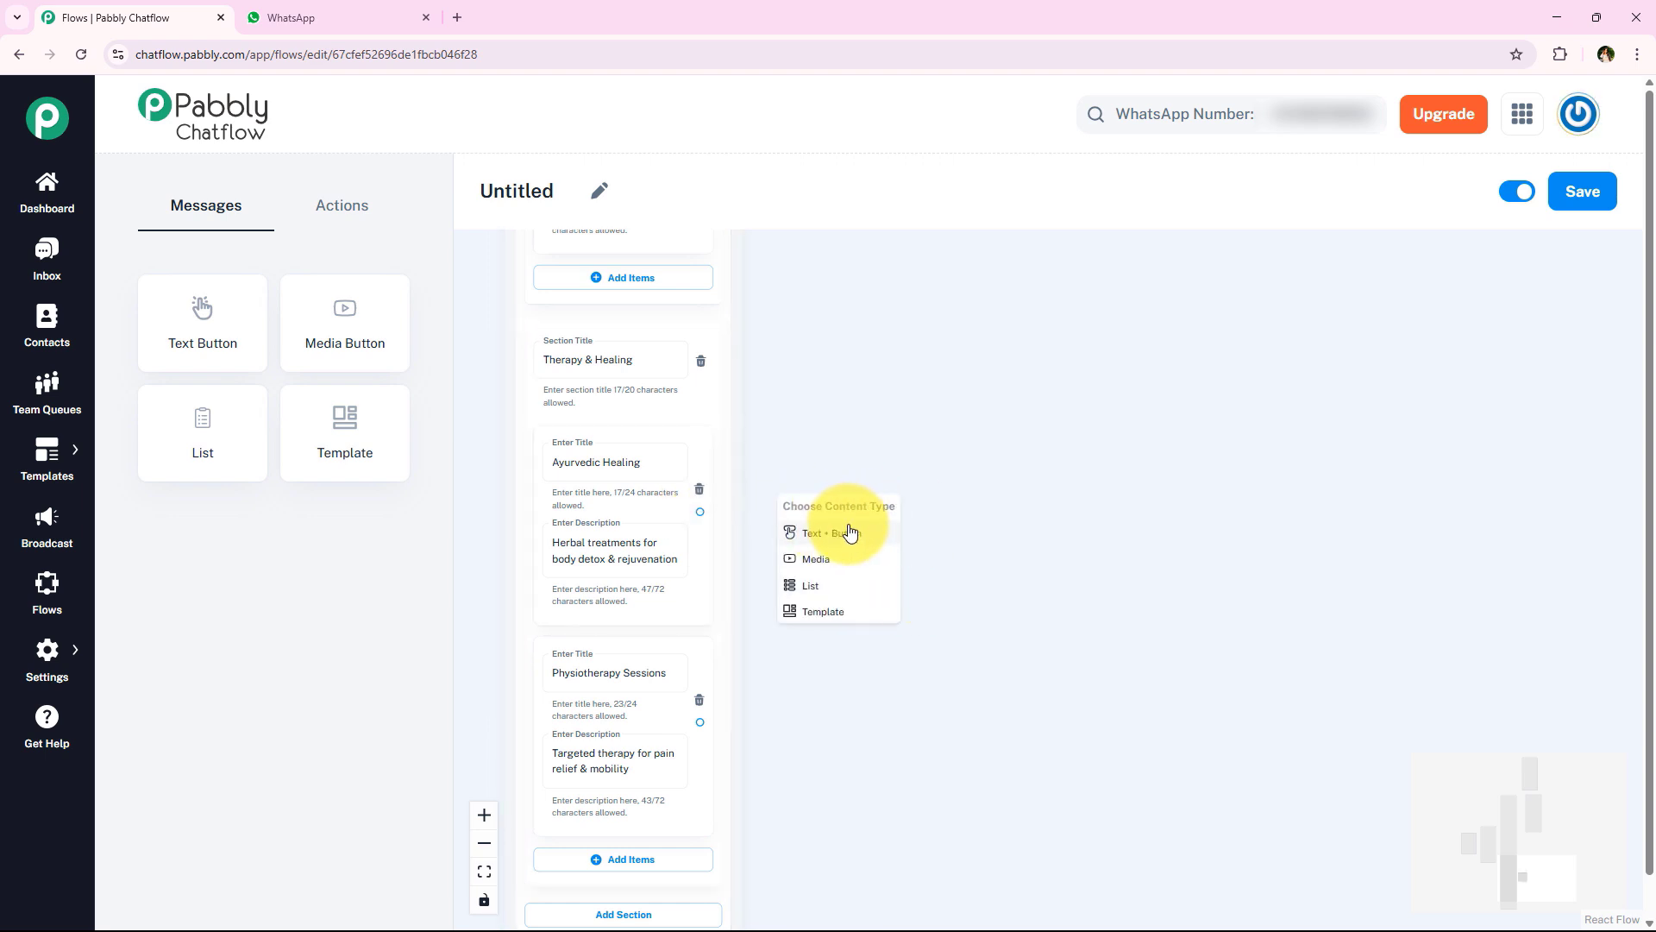
click(850, 535)
drag(898, 517, 929, 322)
Enter the message "Ayurvedic healing uses natural herbs for detox and wellness. Would you like to book a free consultation or a trial session?"
click(890, 373)
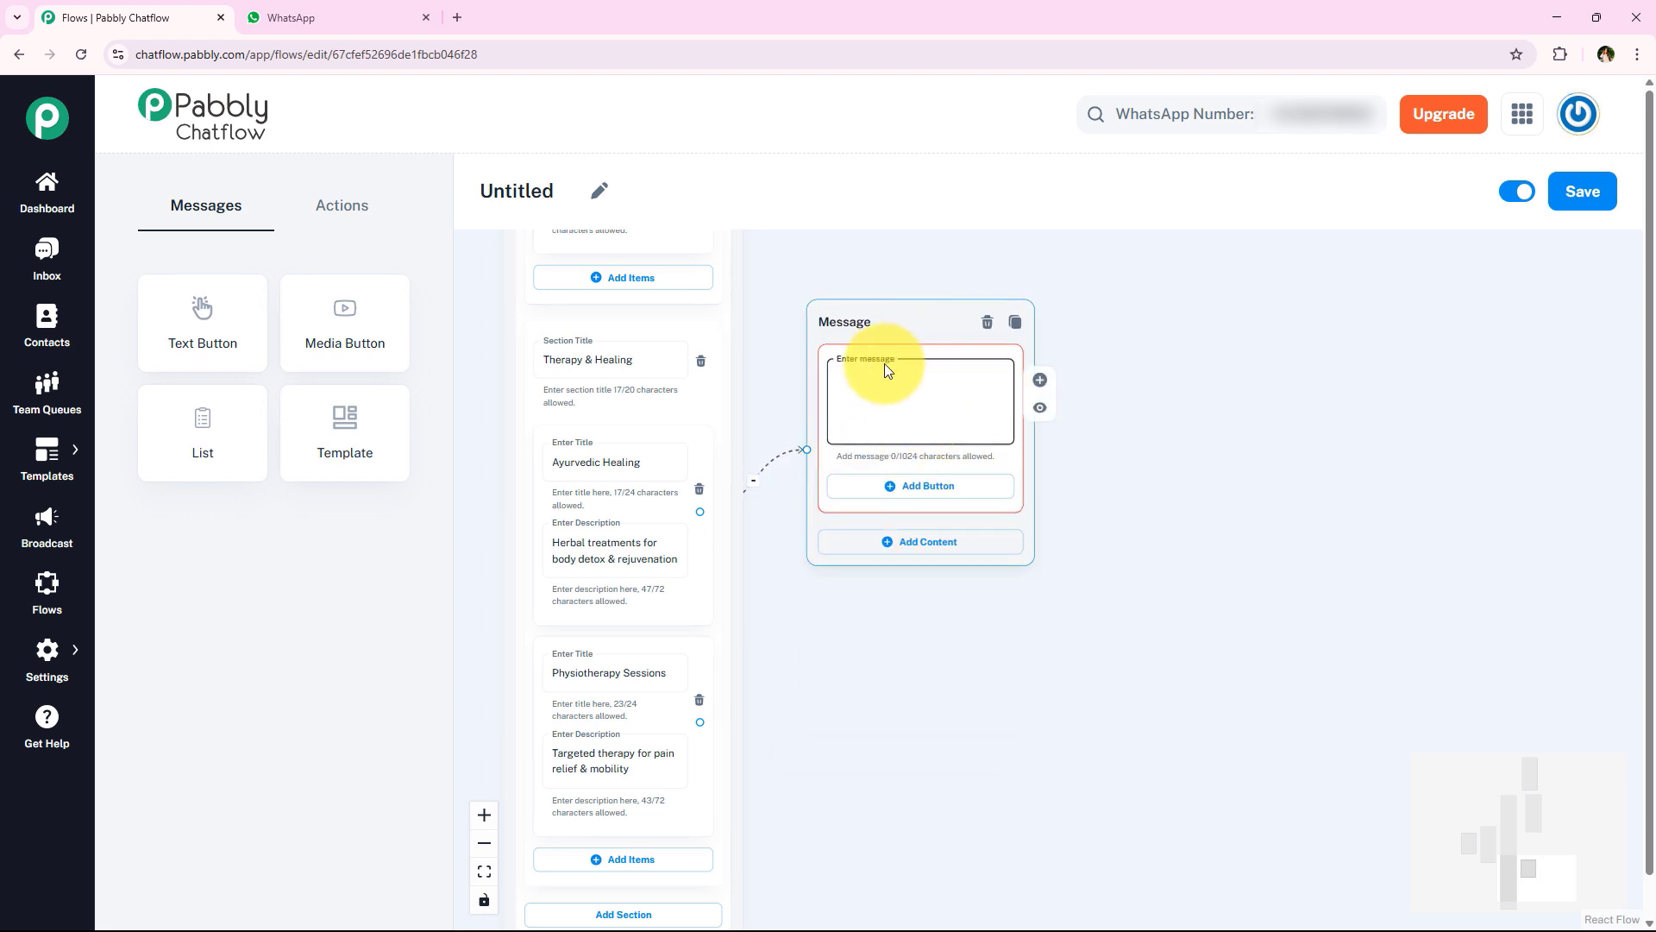
text(Ayurvedic Healing uses natural herbs for detox and wellness. Would you like to book a free consultation or a trial session?)
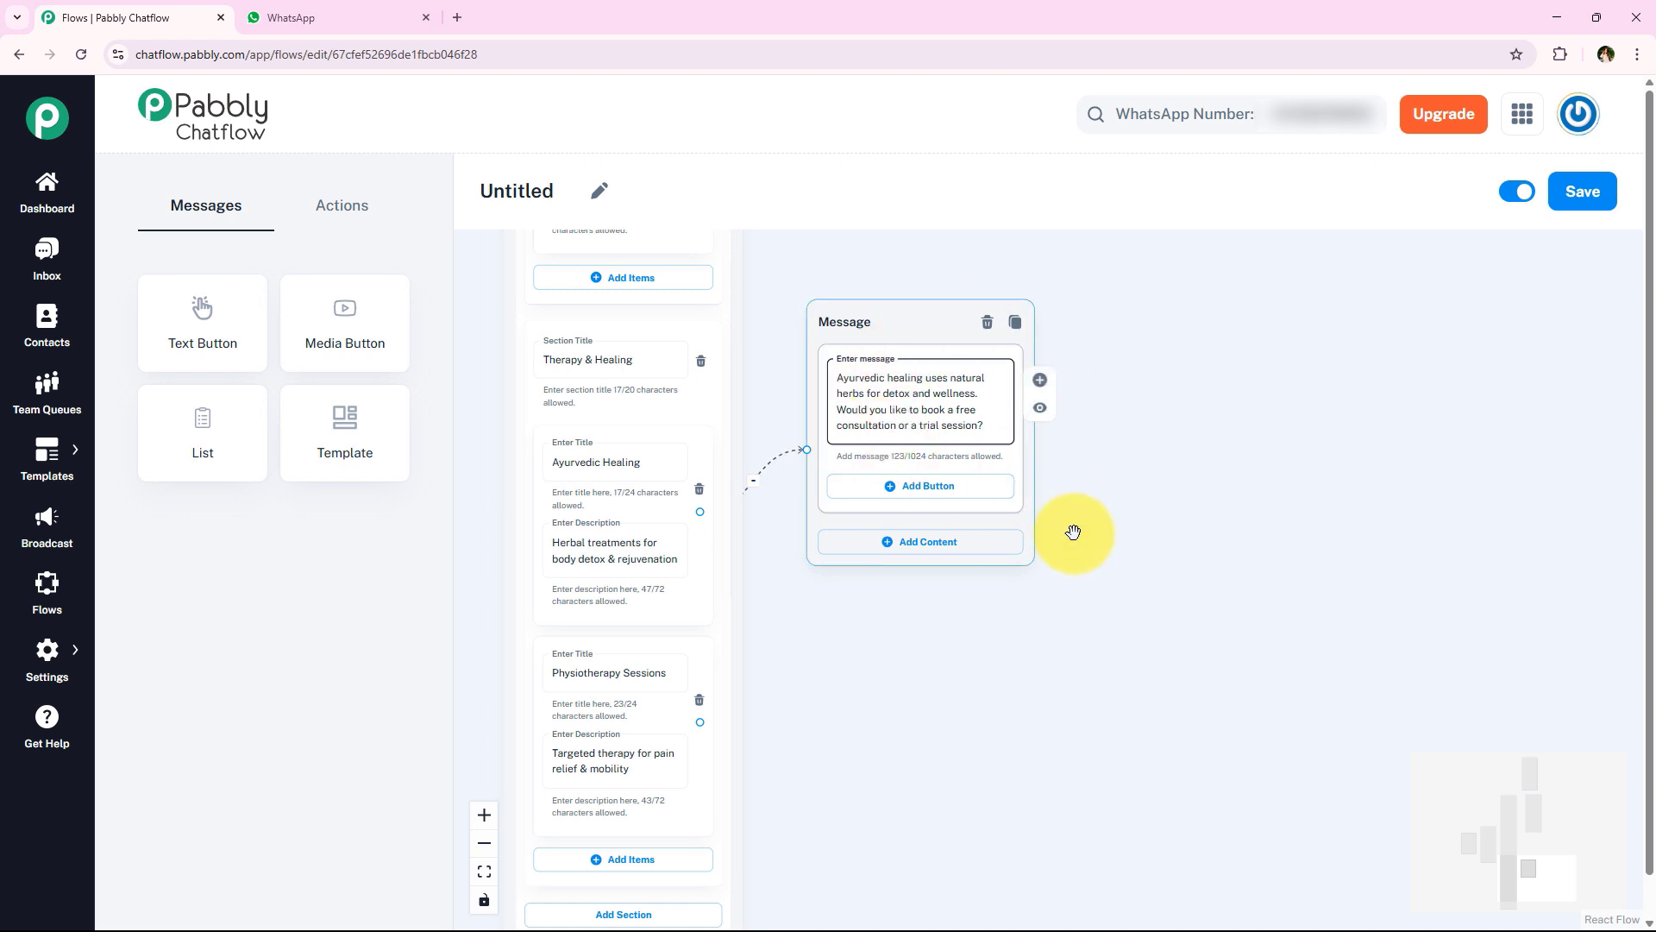
drag(702, 463, 814, 466)
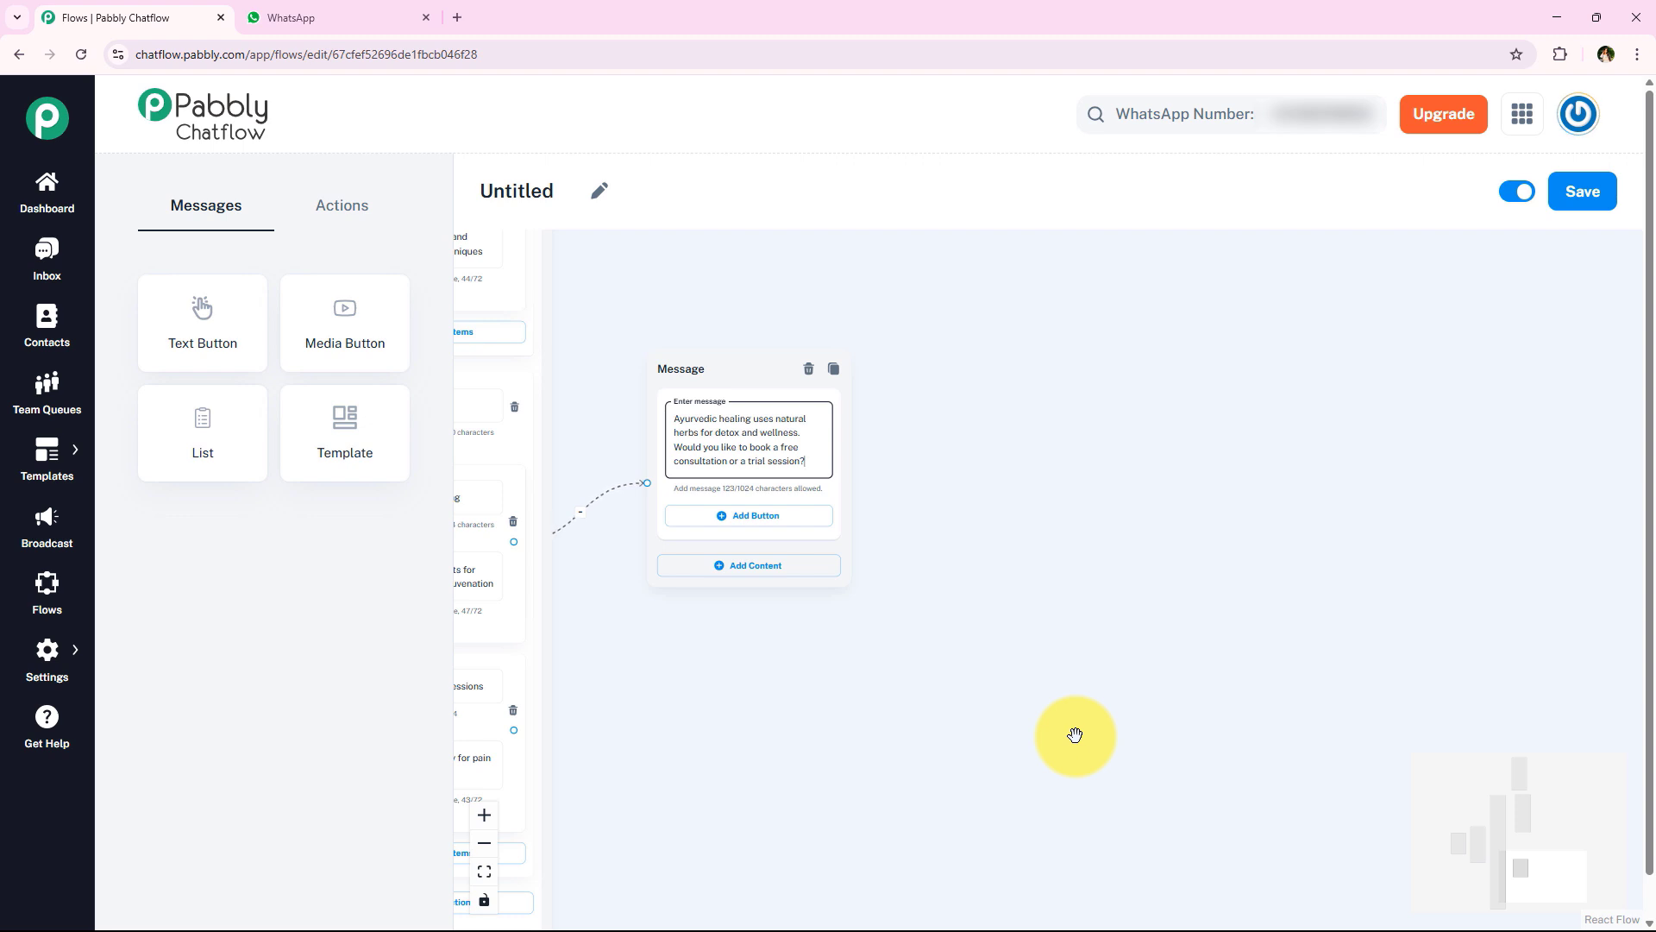
Add two buttons to the Ayurvedic healing message, labelled "Trial Session" and "Free Consultation"
click(753, 518)
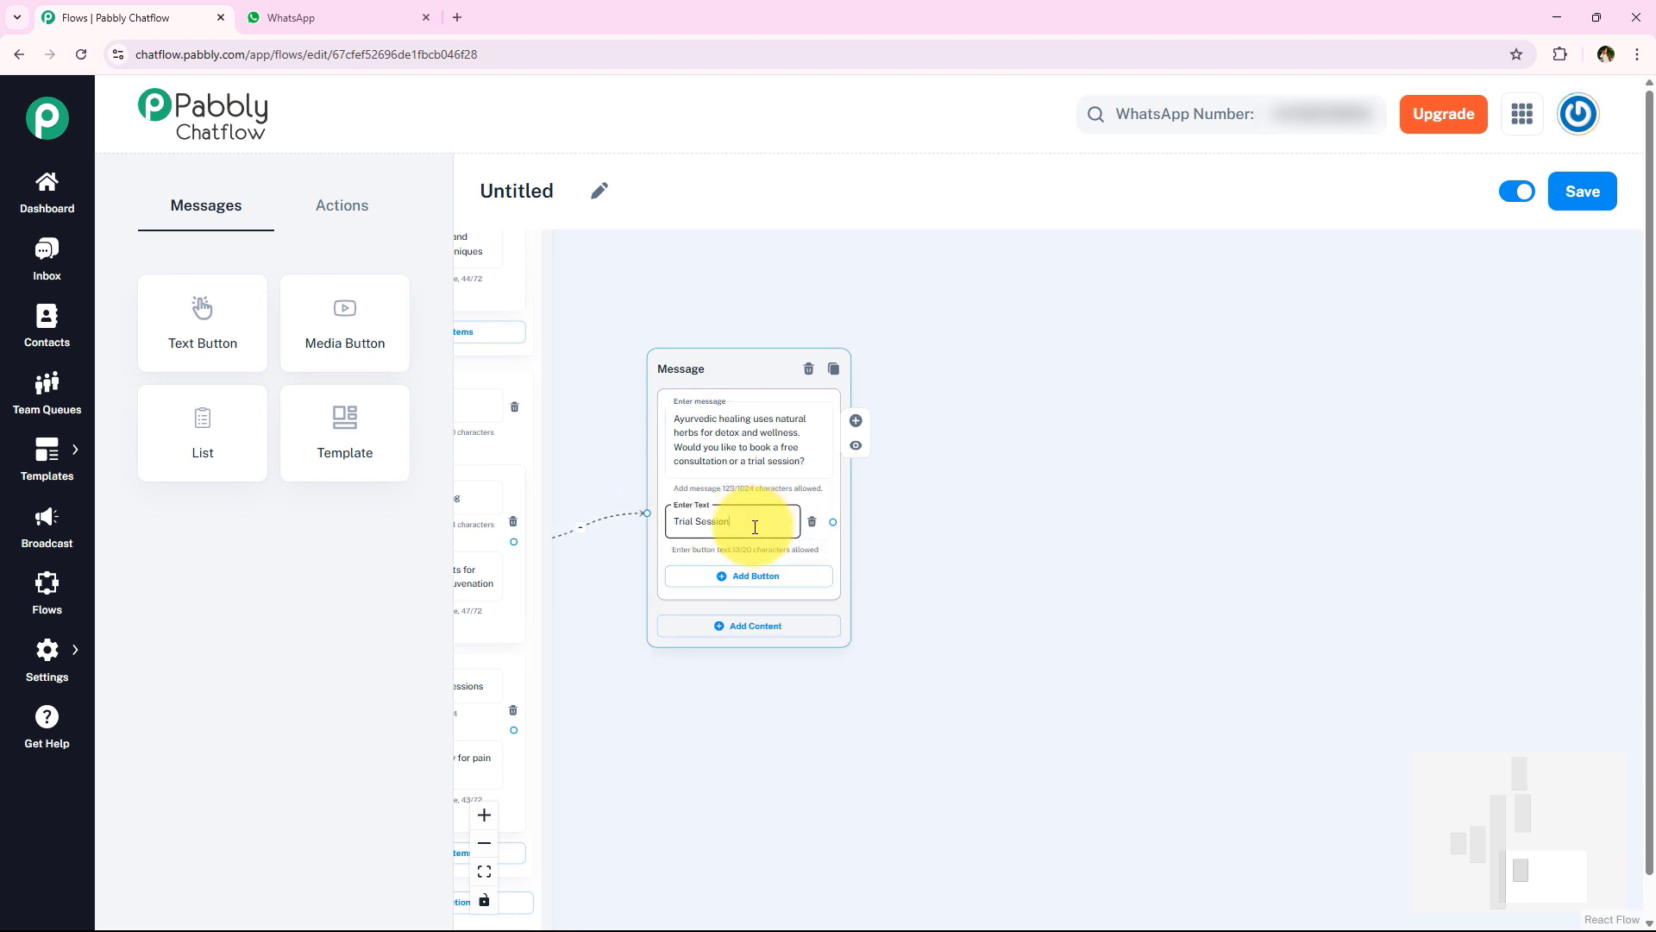
click(758, 585)
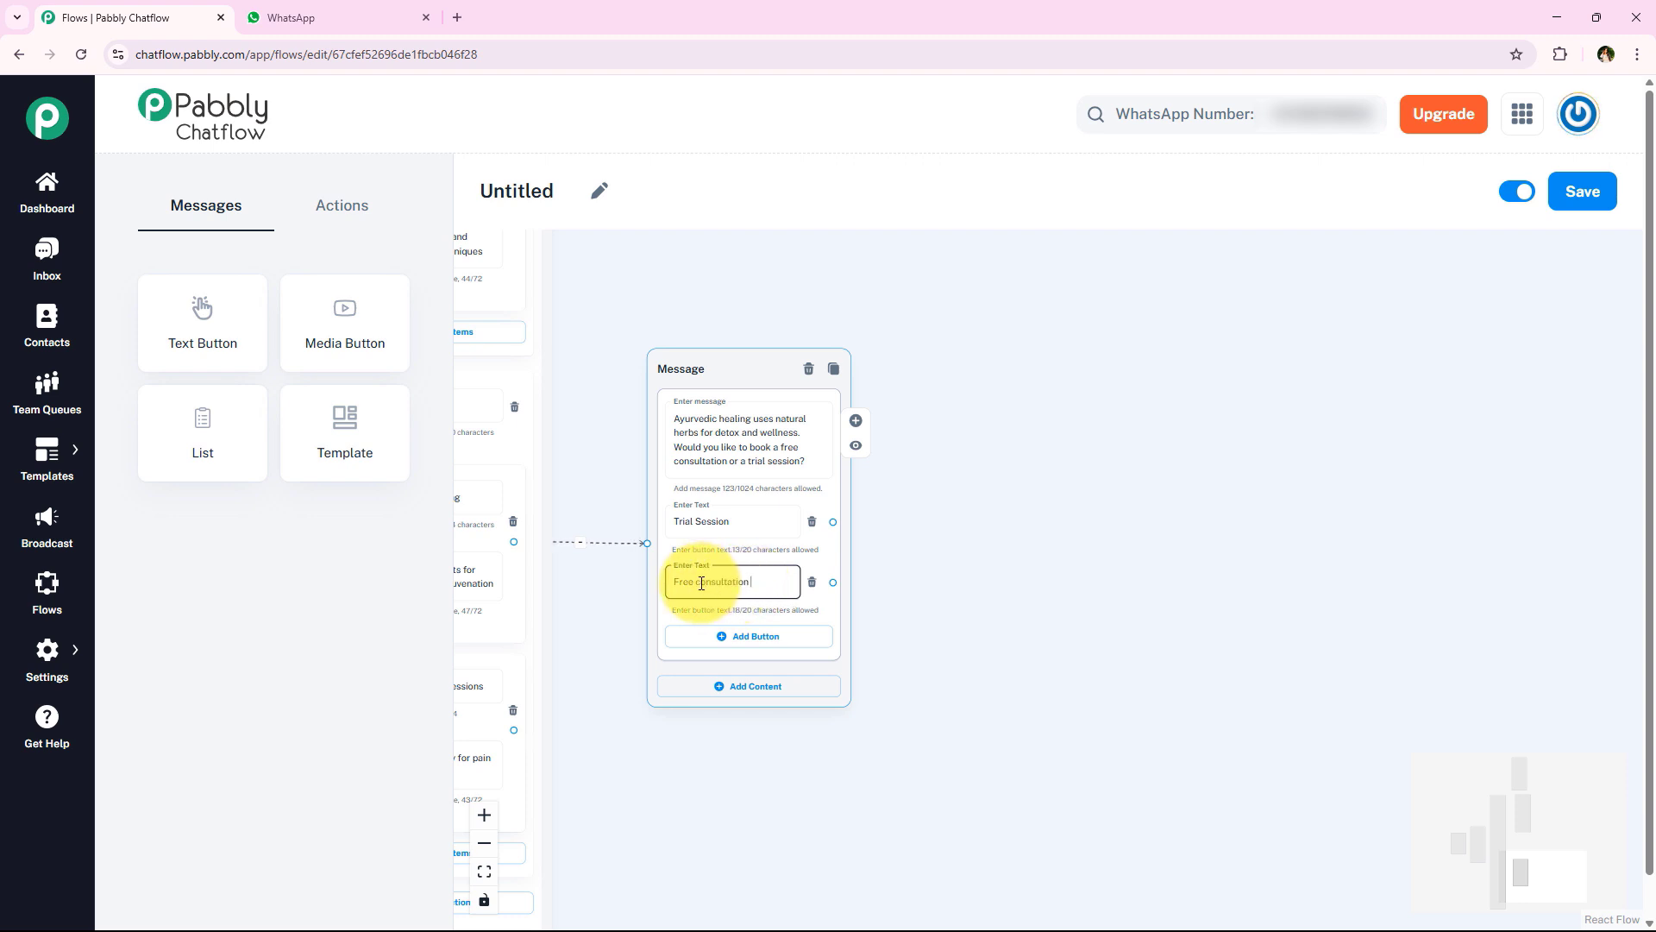
click(995, 608)
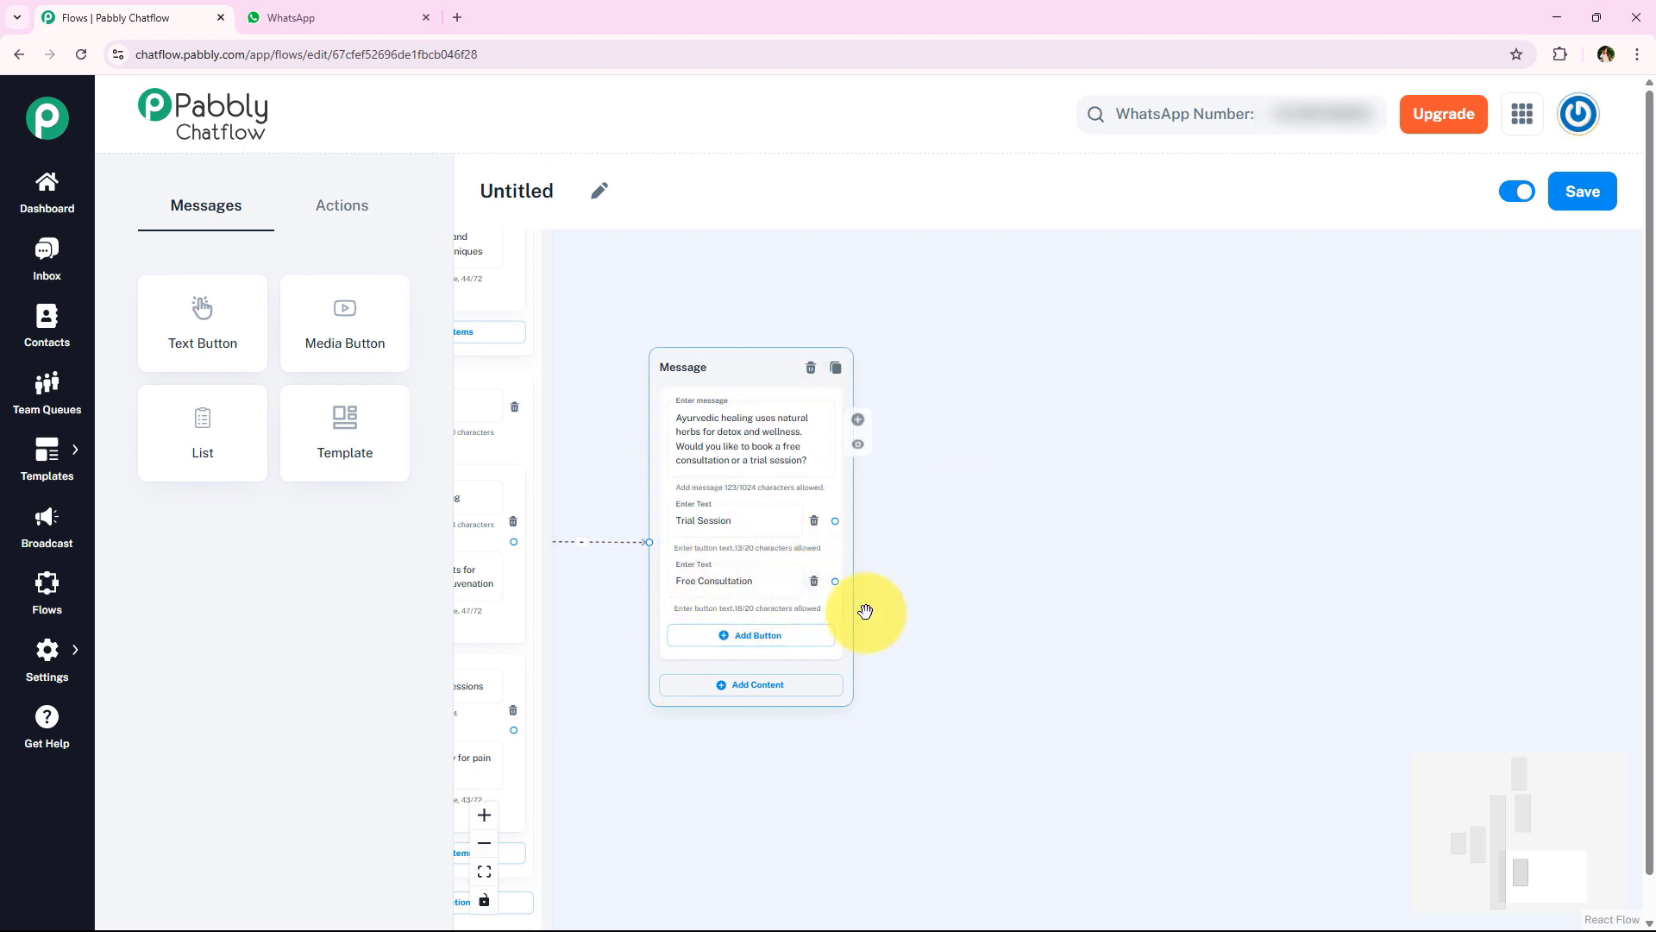
Add an Ask Question action beside the Ayurvedic healing message and connect the Free Consultation button to it
click(349, 202)
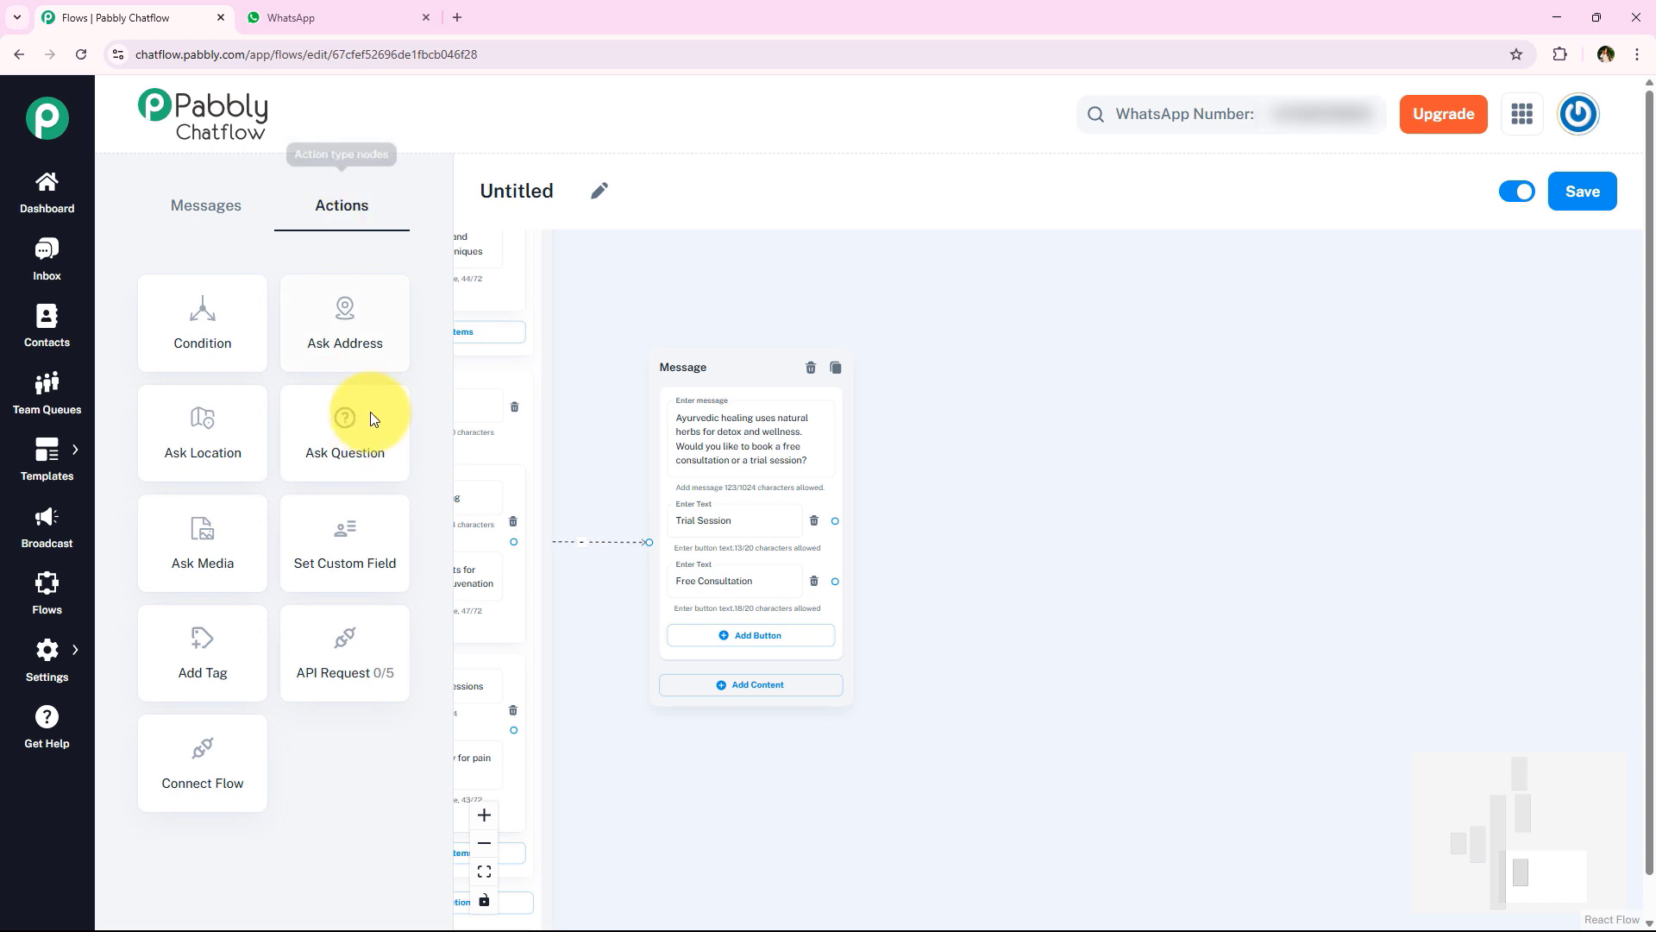
drag(340, 437, 1056, 521)
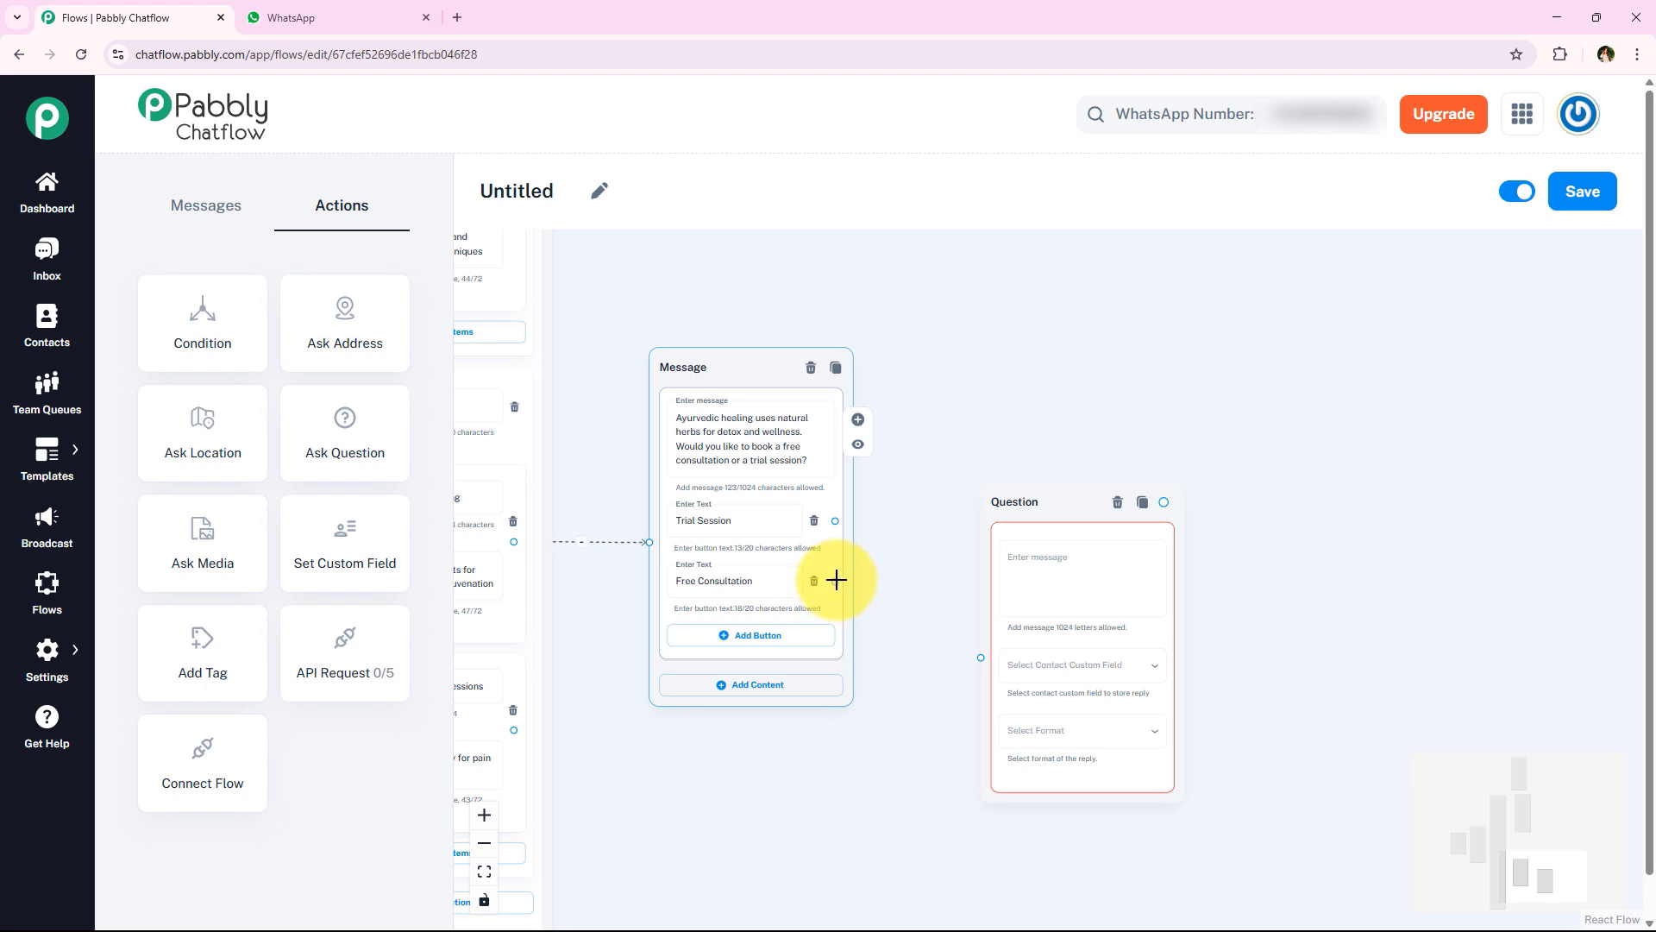
drag(836, 580, 981, 657)
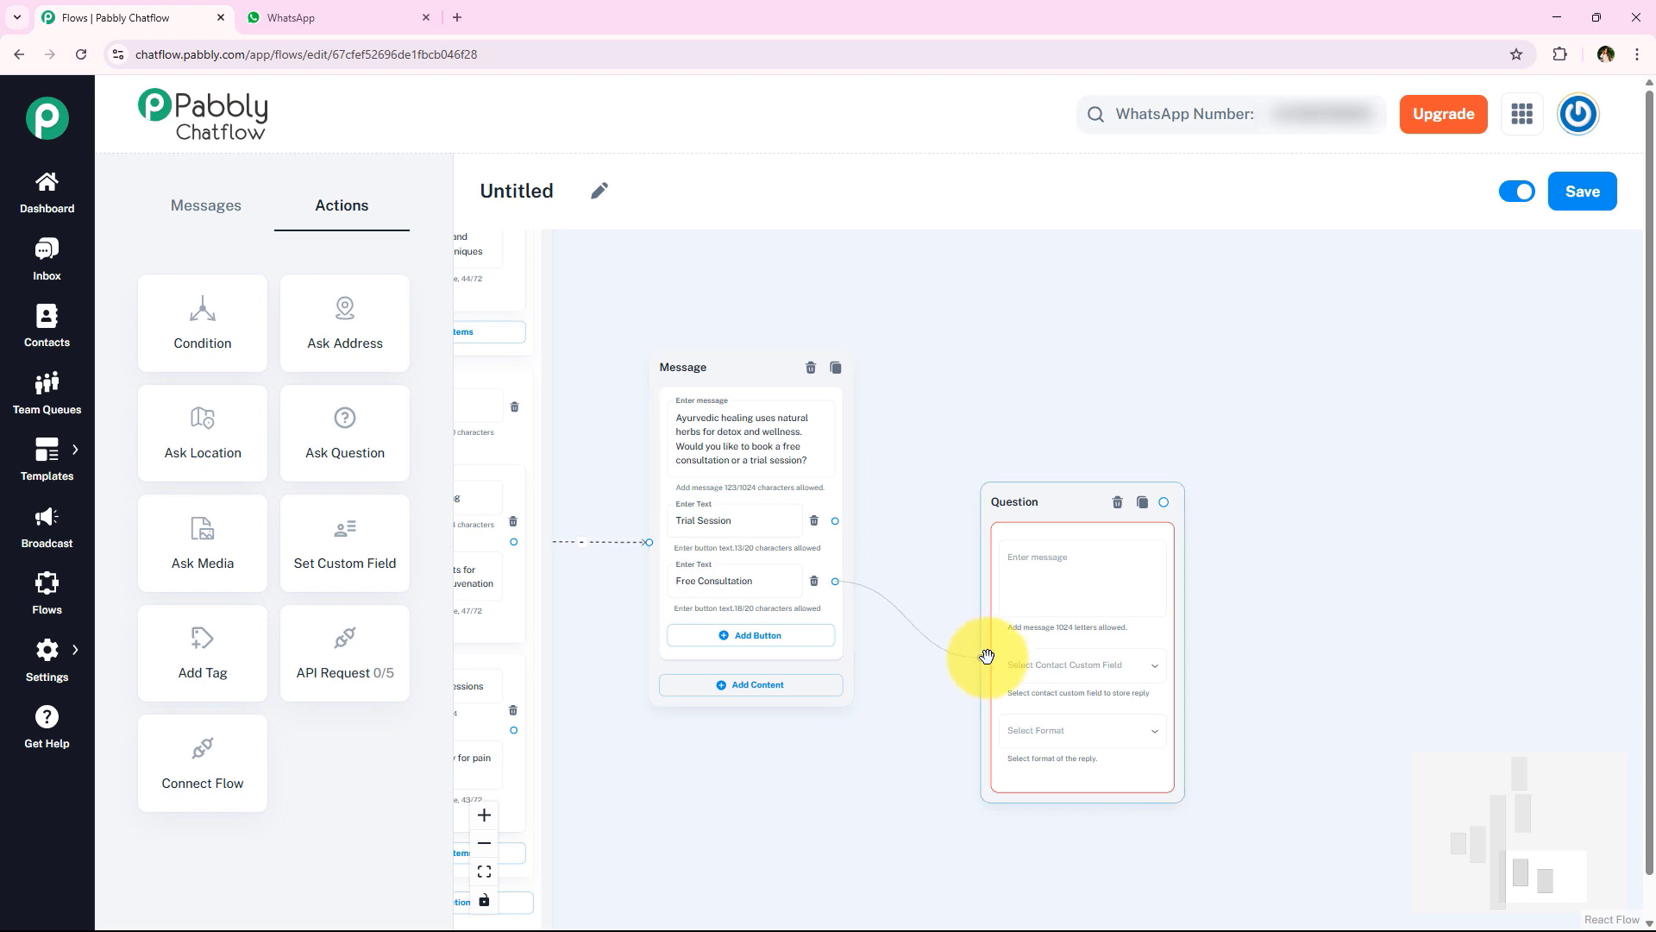
drag(1057, 508, 1021, 525)
Enter the question message "Before we proceed, please share your email so we can send you the confirmation details."
click(1059, 576)
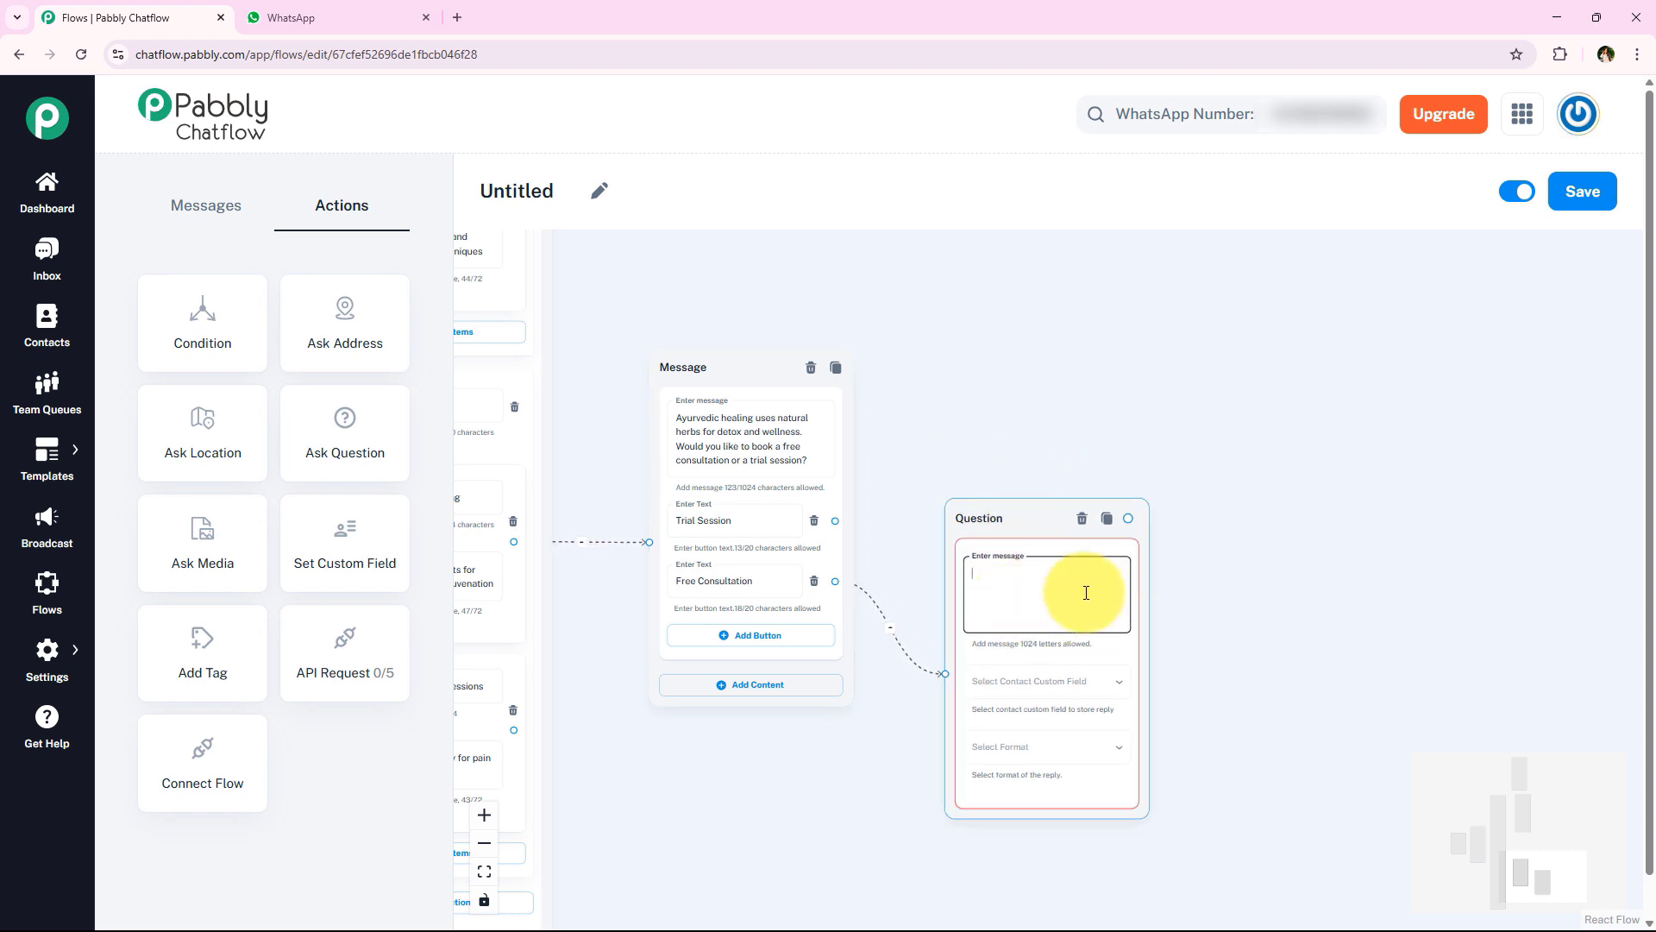
text(Before we proceed, please share your email so we can send you the confirmation details.)
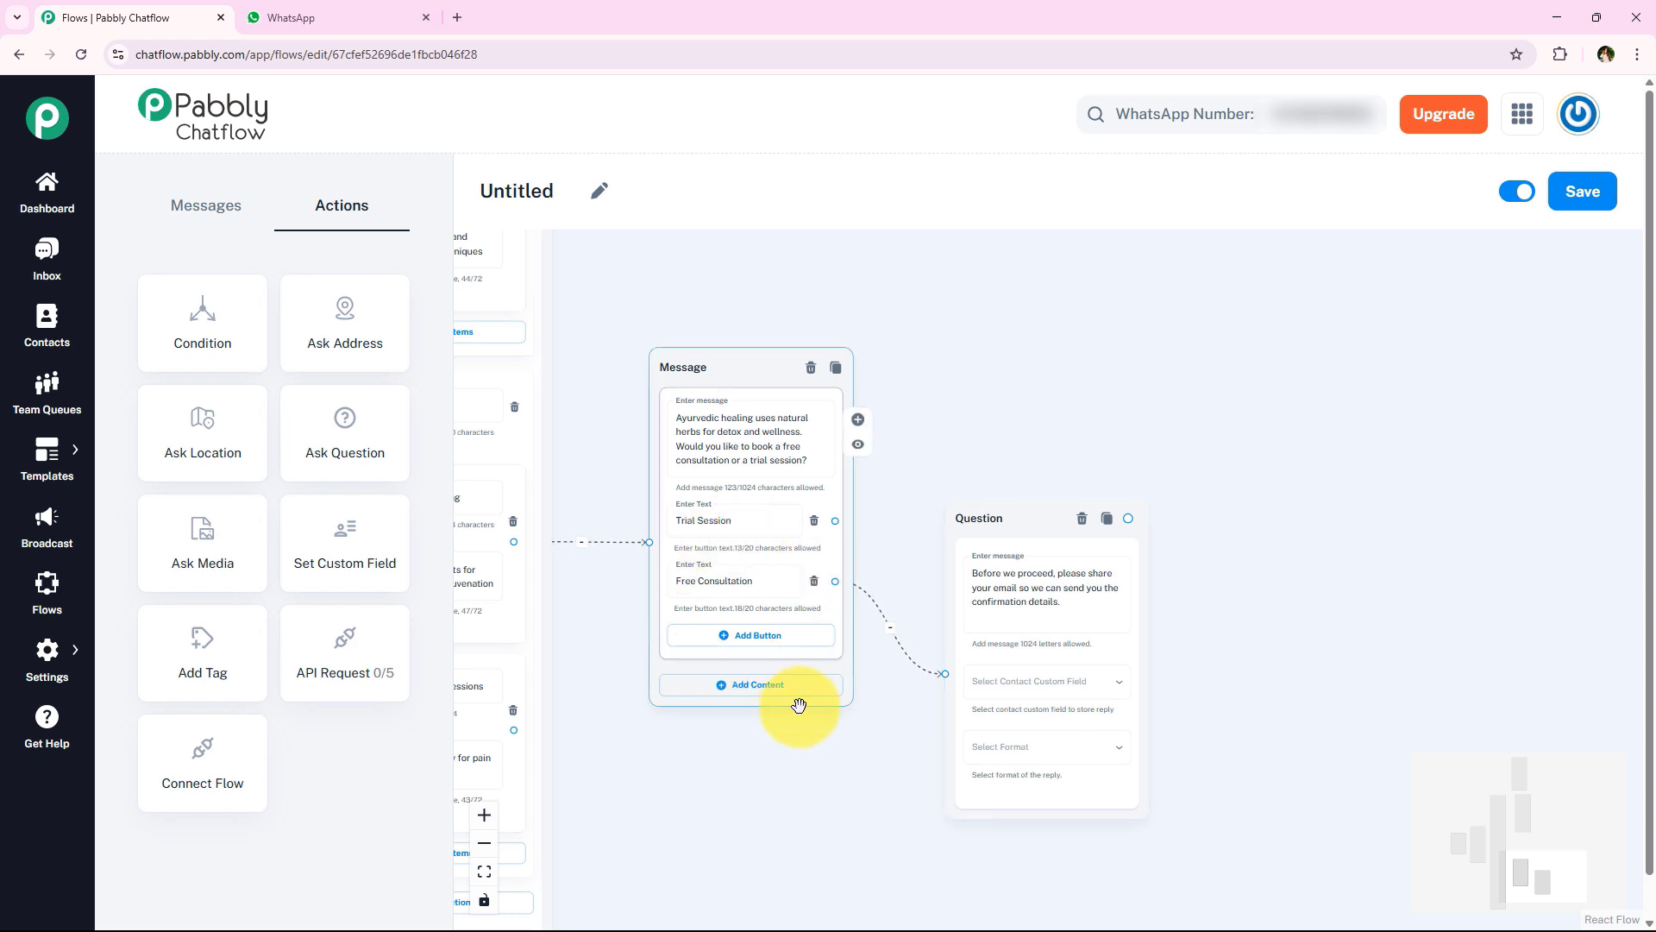
drag(923, 521, 906, 432)
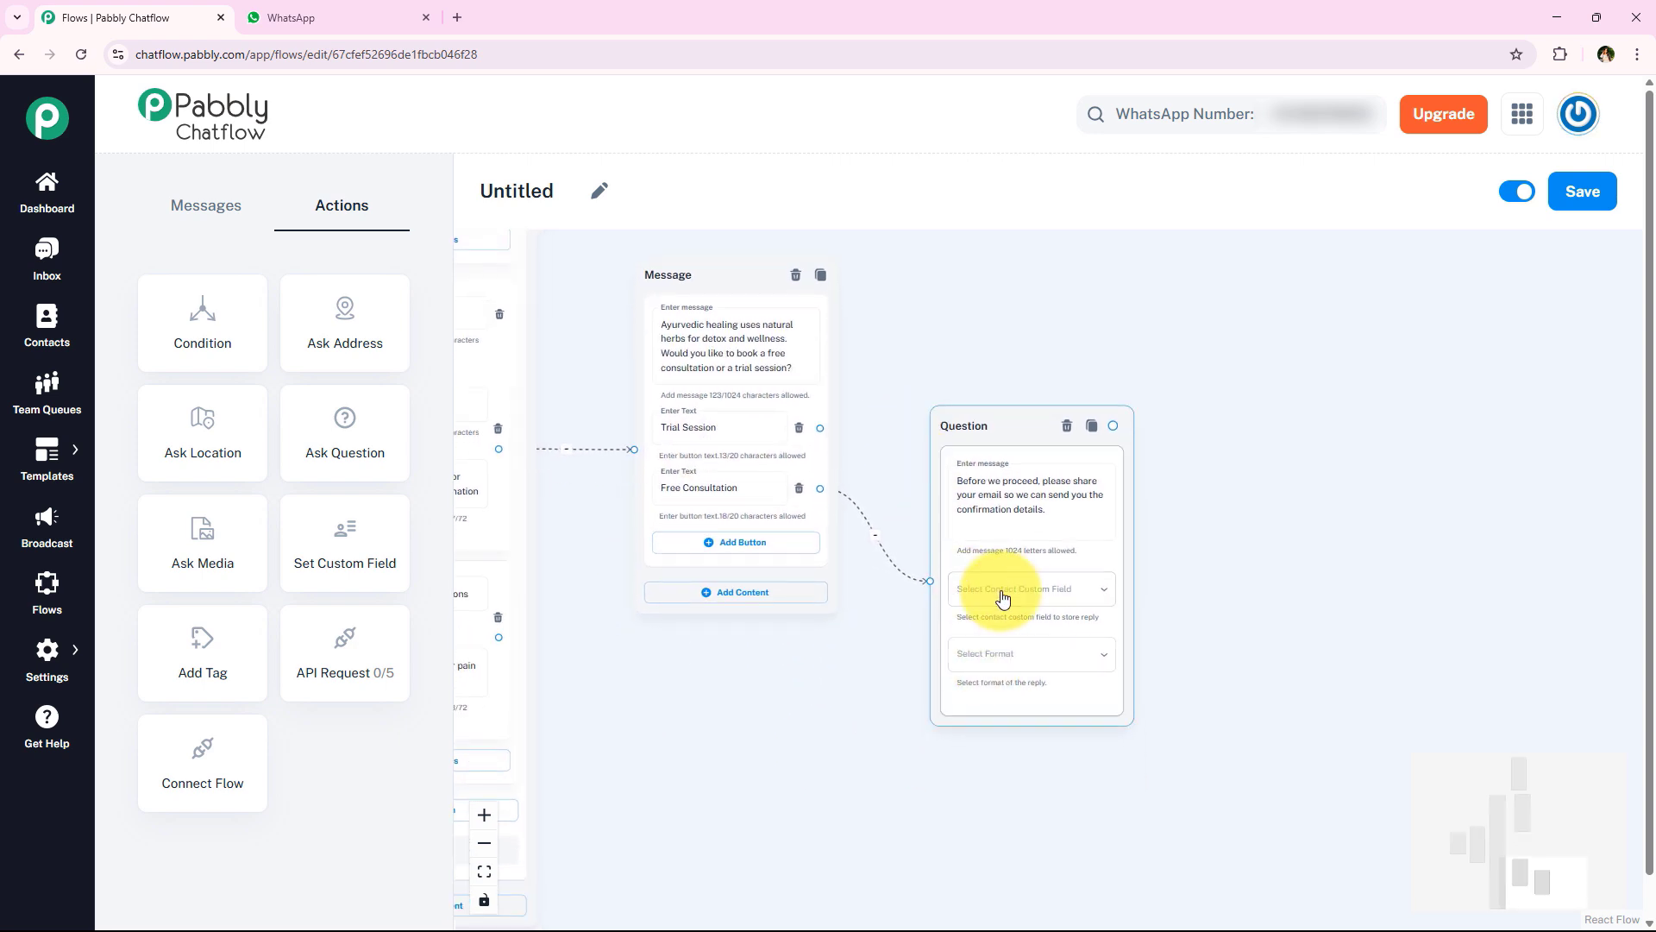
Store the reply of the email question in the Email contact custom field and set its reply format to Email
click(1046, 592)
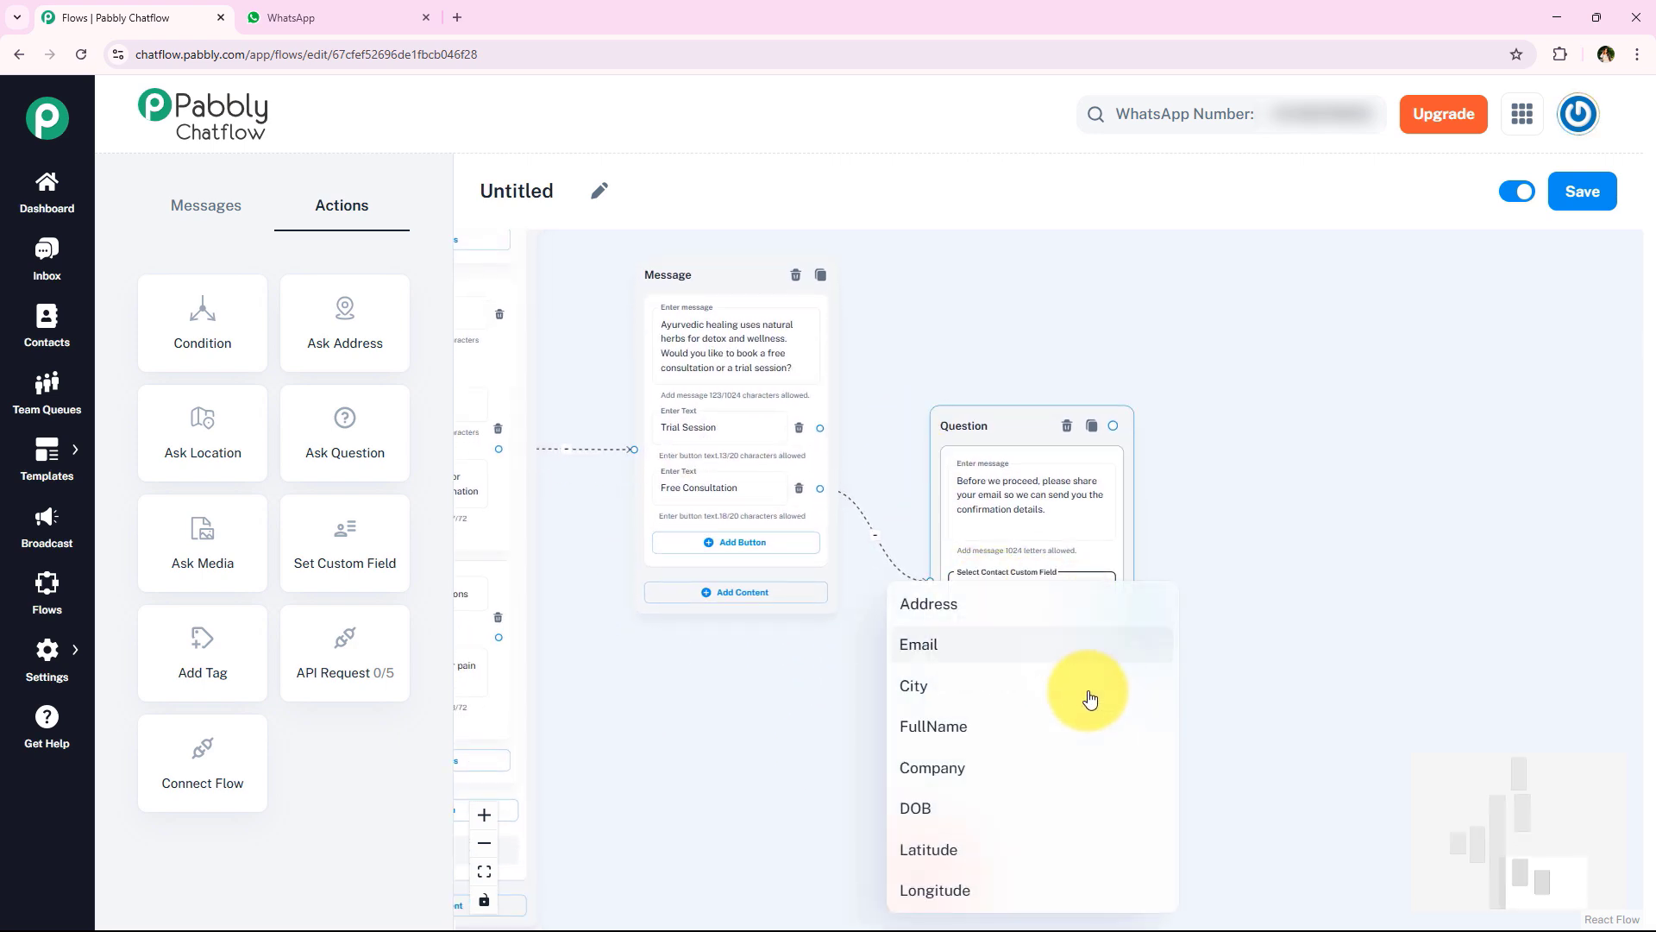
click(1008, 649)
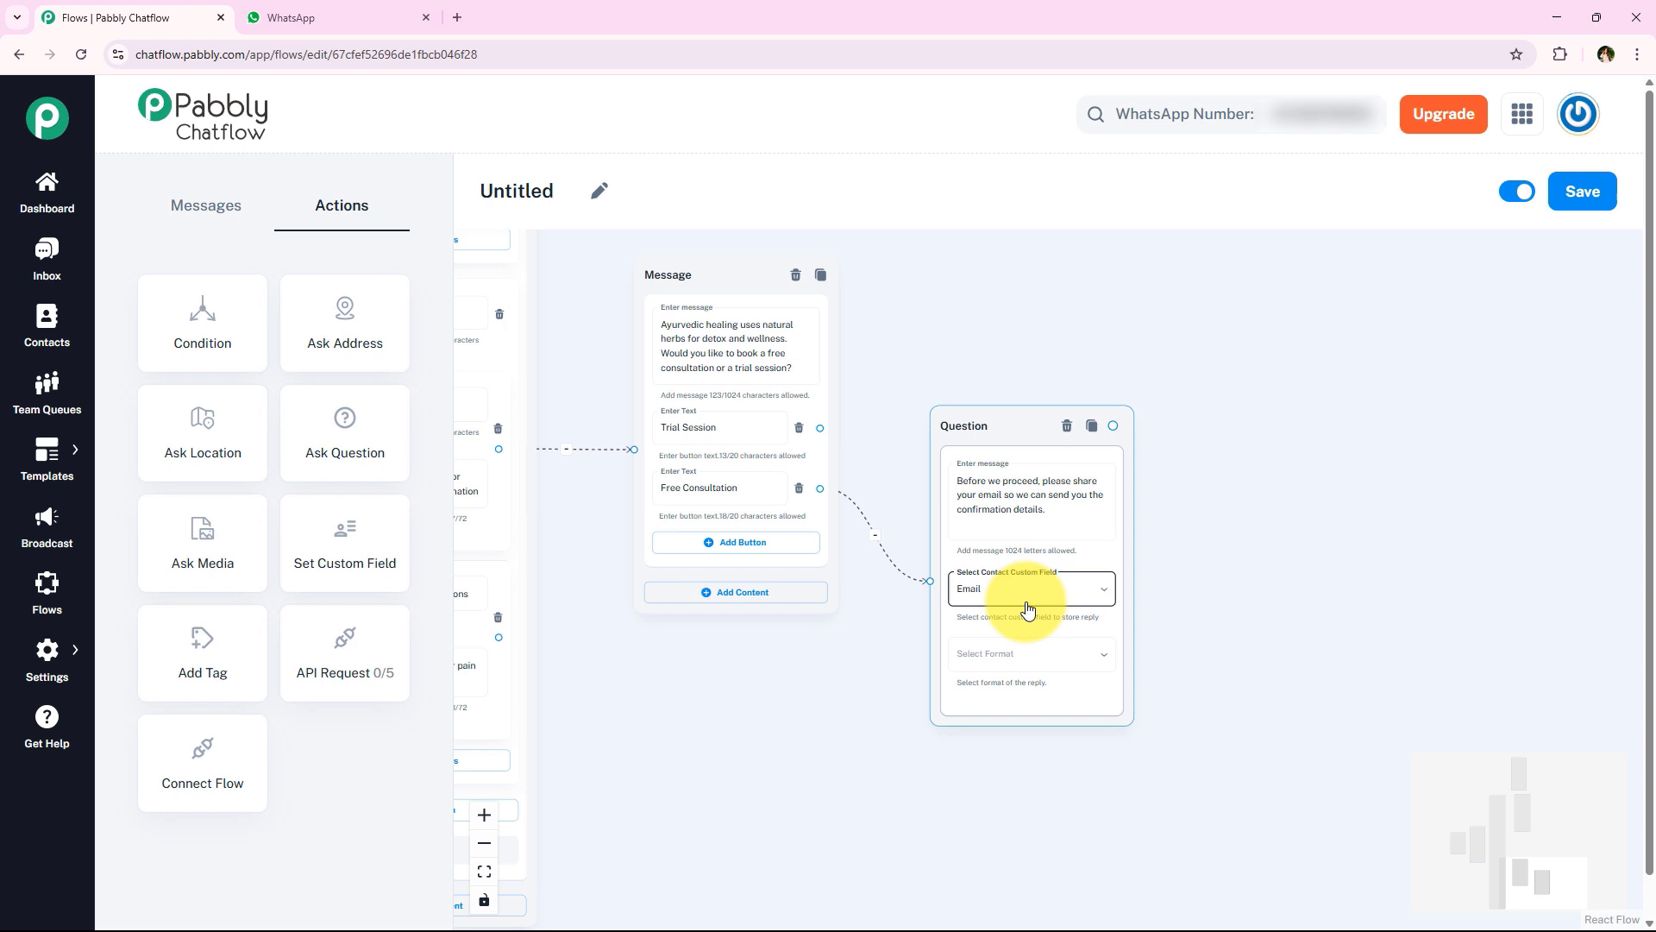
click(1046, 654)
click(1007, 862)
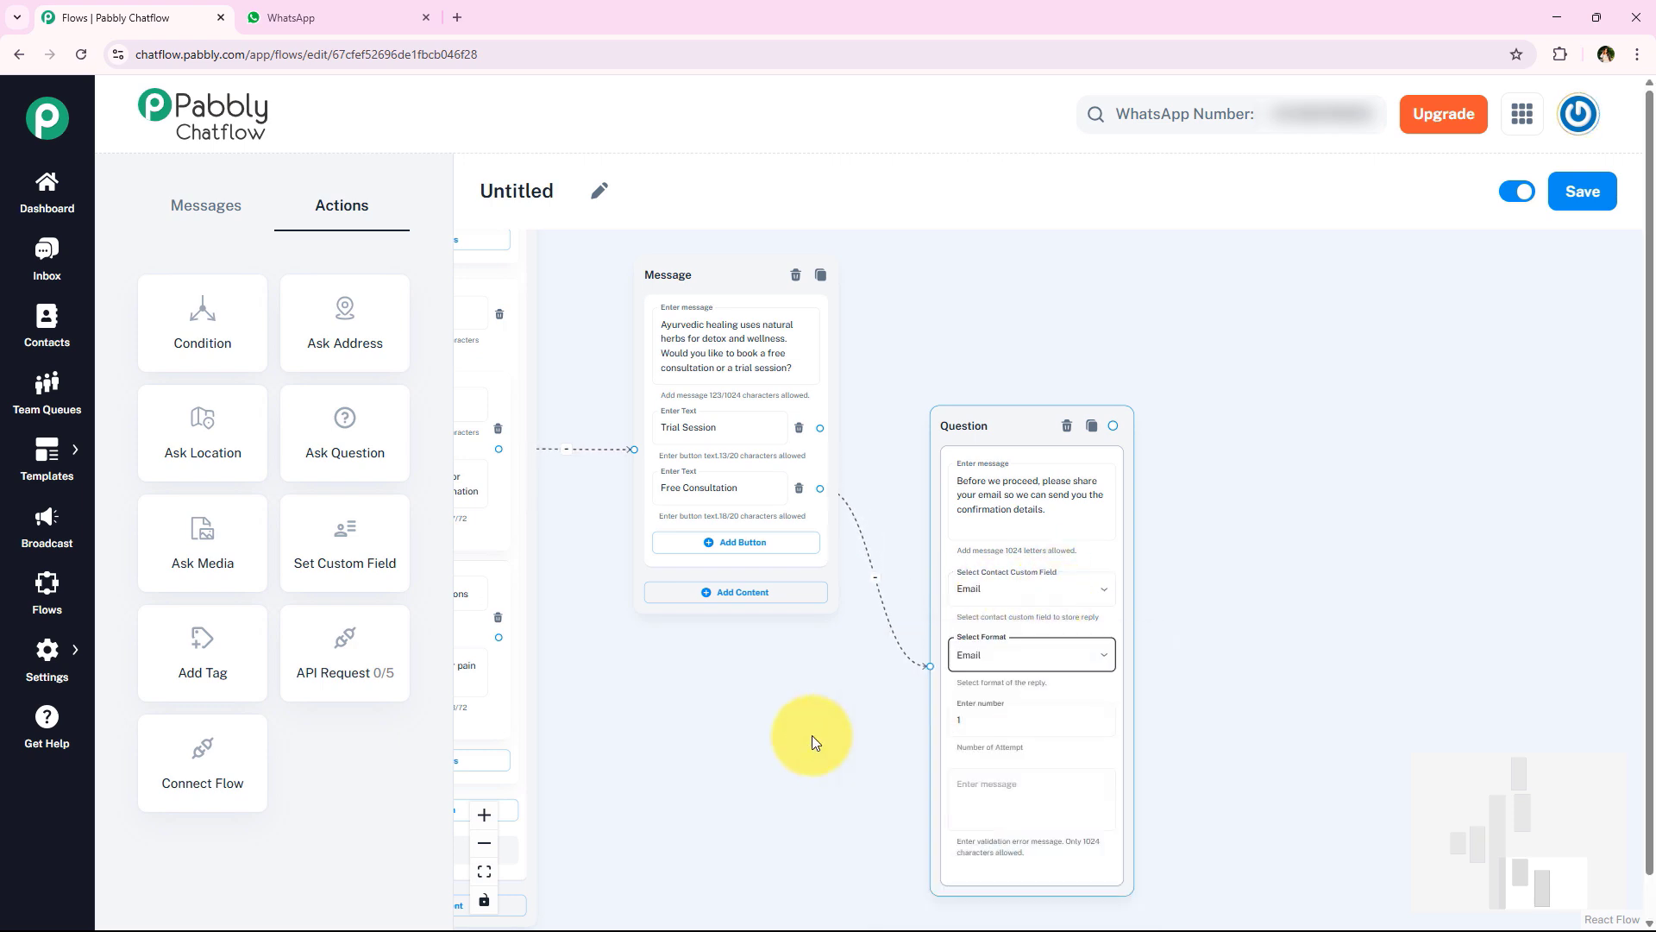
Add an Ask Location action beside the email question, connect the question's output to it, and move it closer to the question
scroll(1371, 663, up, 1)
scroll(1328, 642, down, 3)
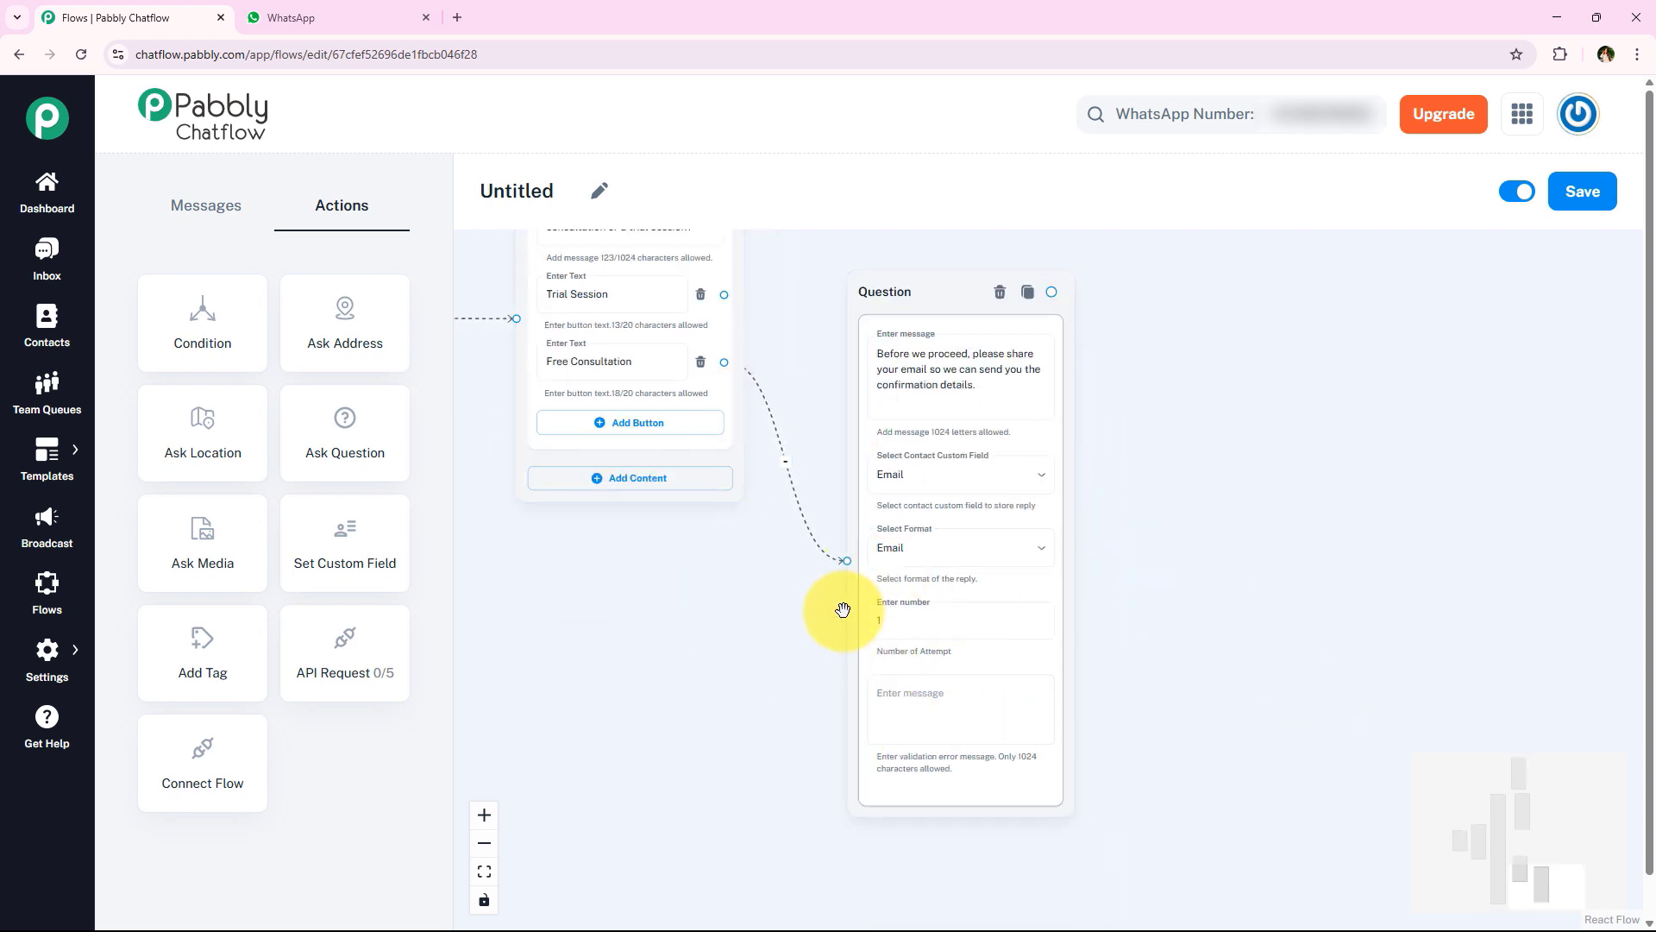
scroll(799, 665, down, 1)
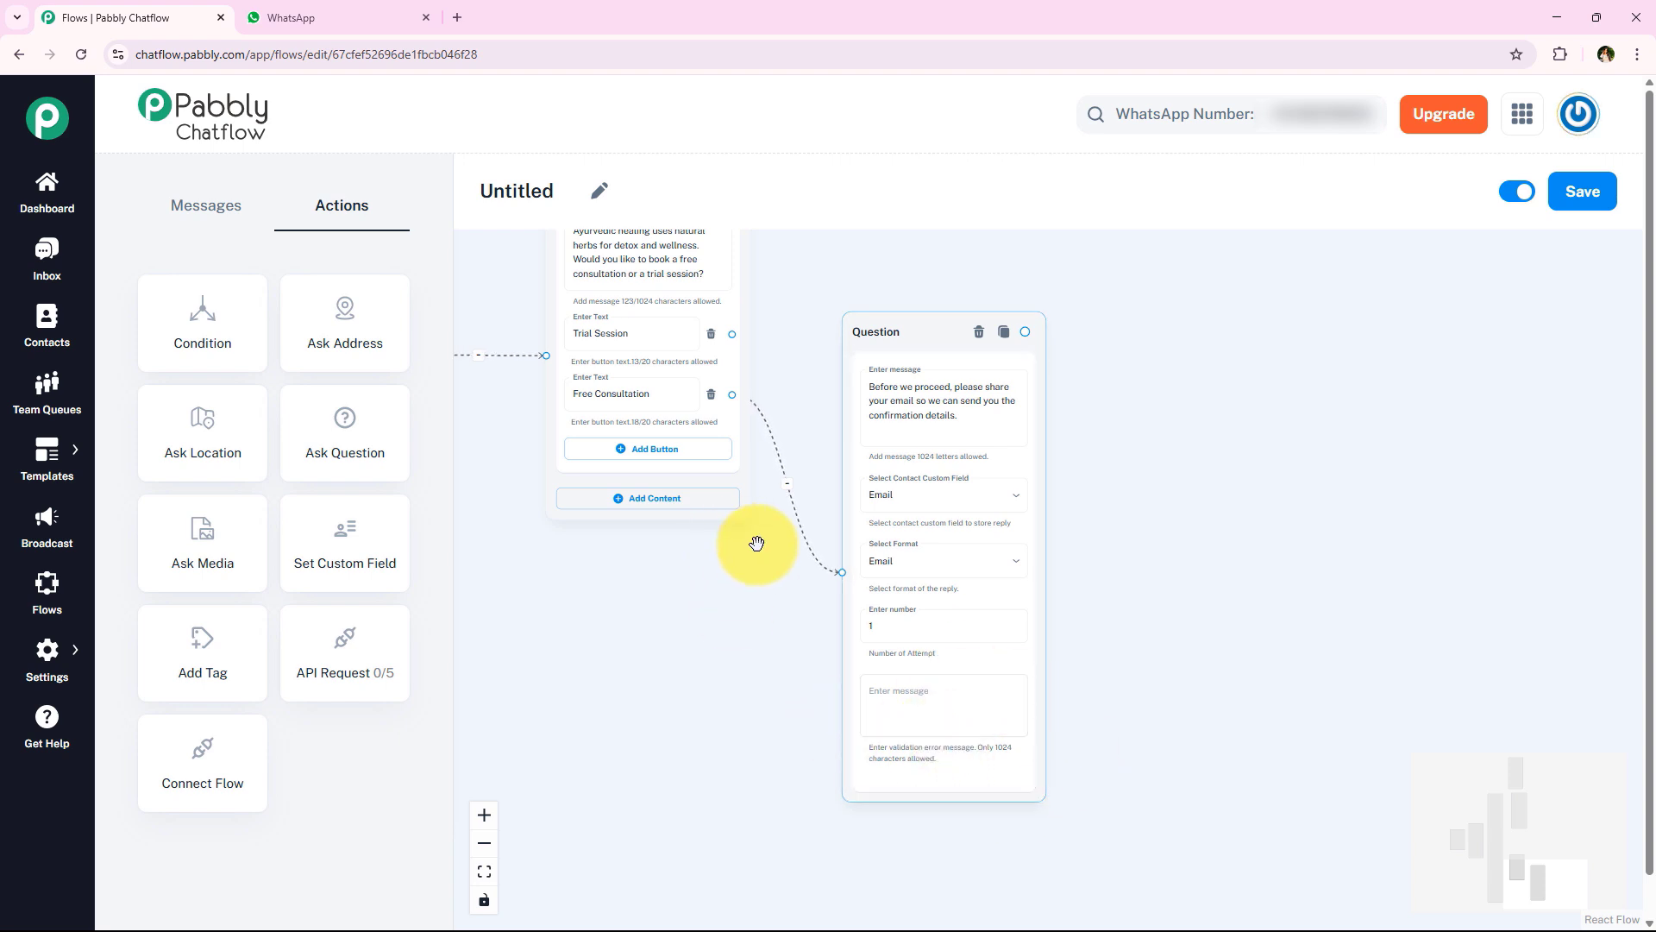
scroll(759, 656, down, 2)
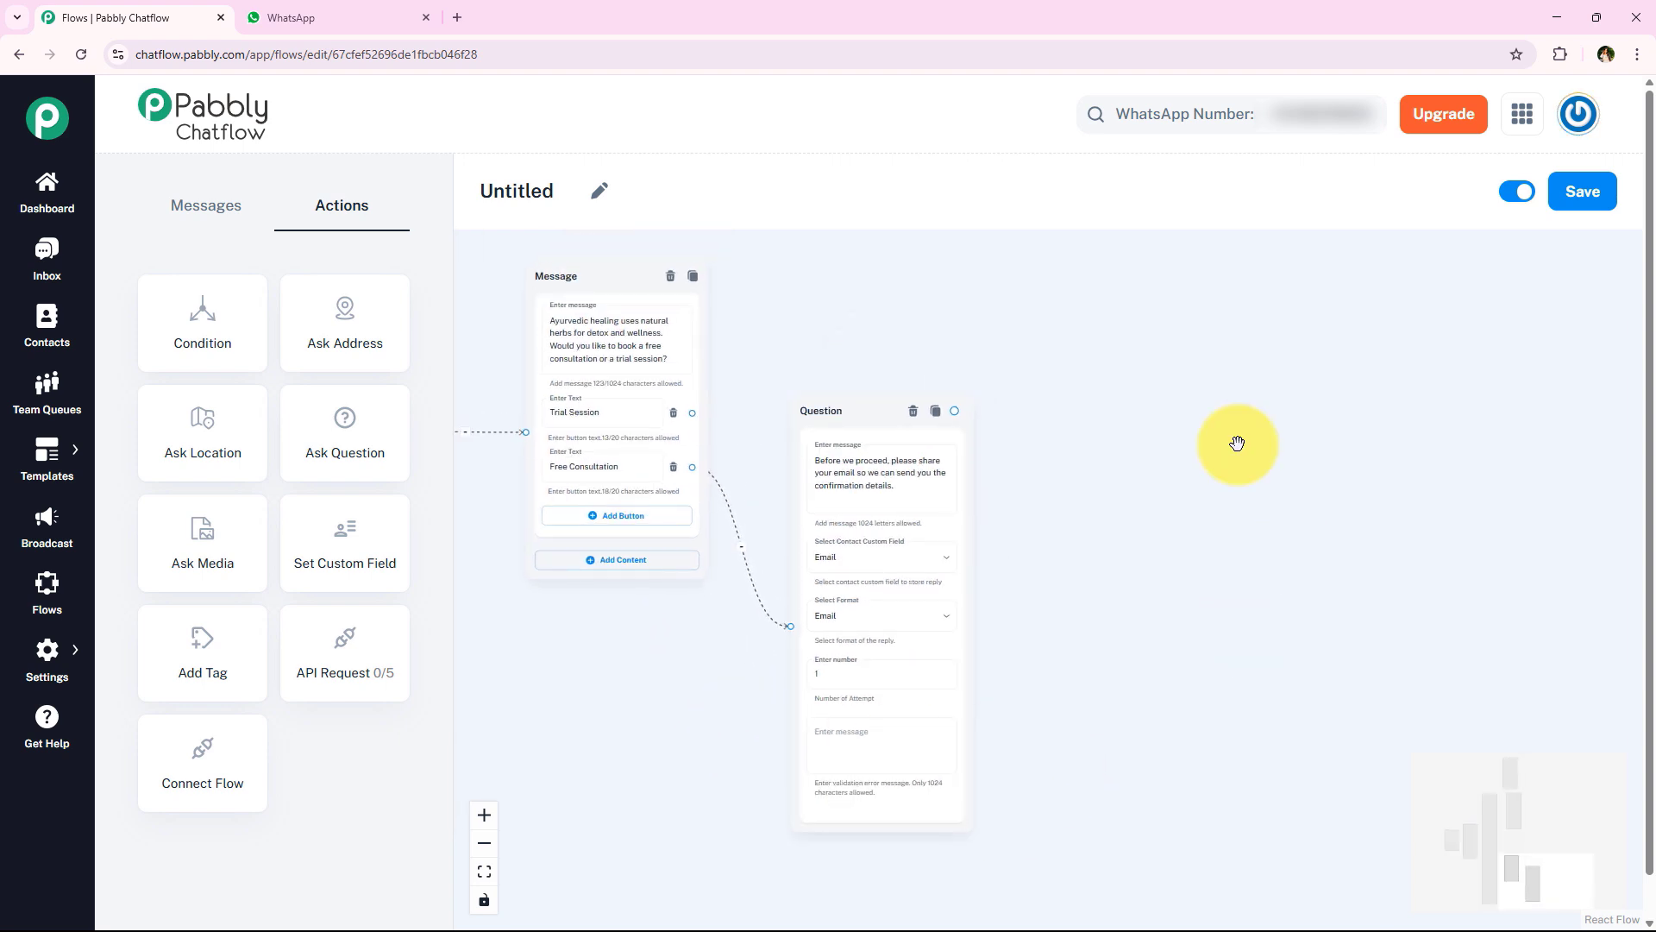
drag(1160, 505, 1130, 548)
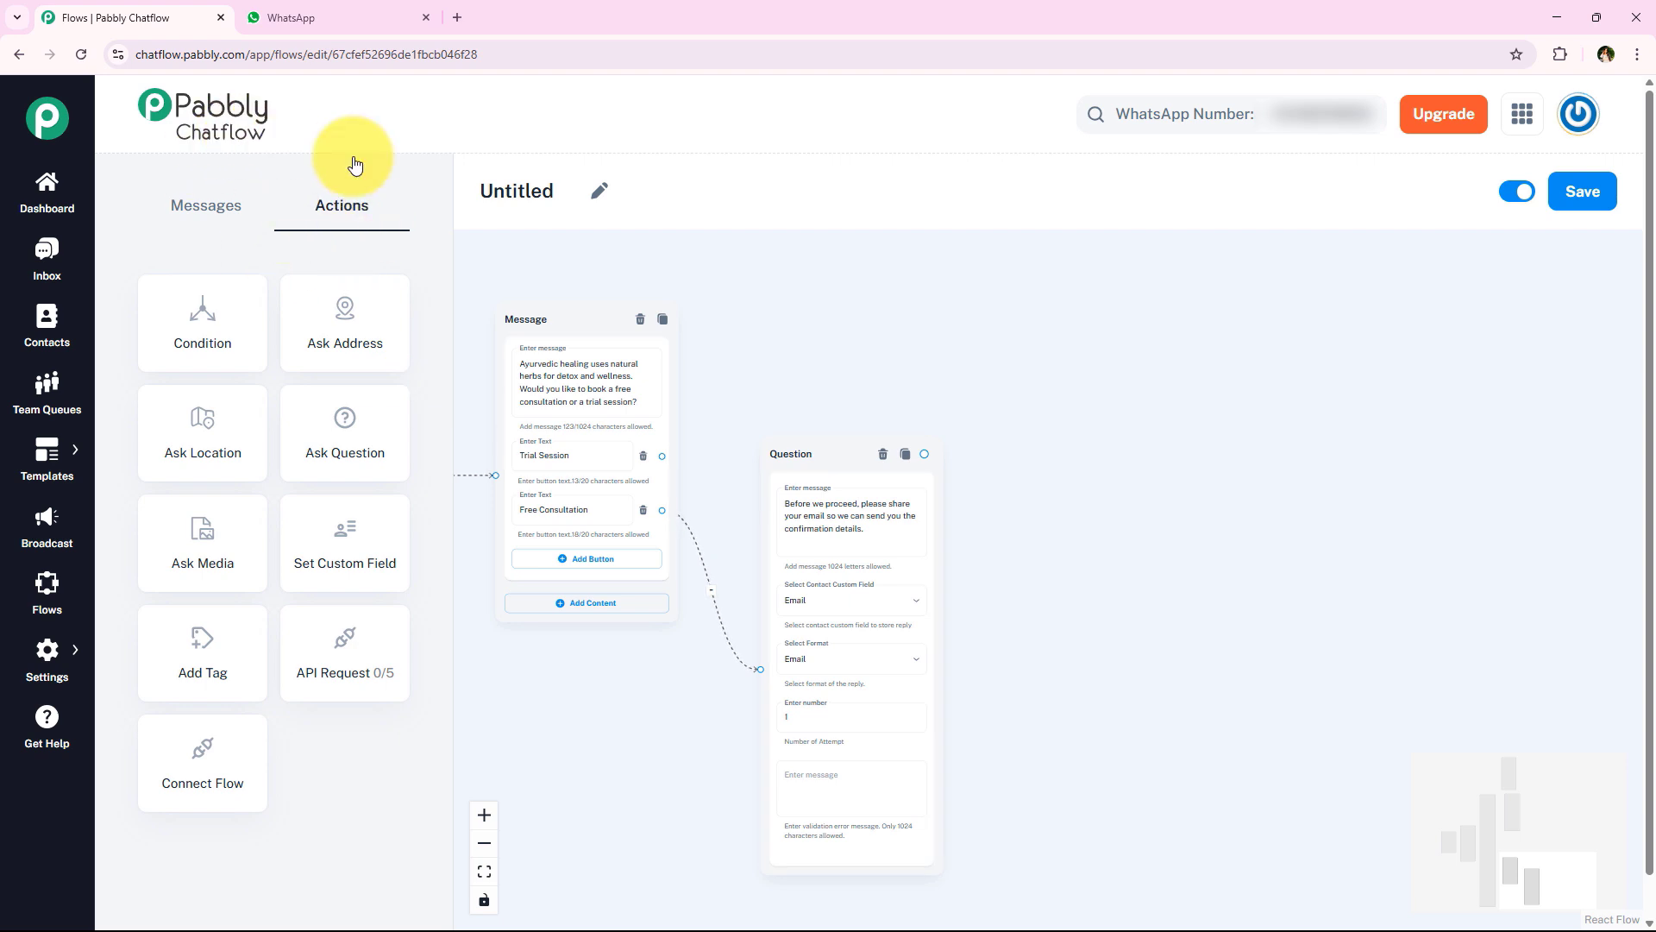
drag(188, 437, 1109, 466)
click(928, 445)
click(925, 453)
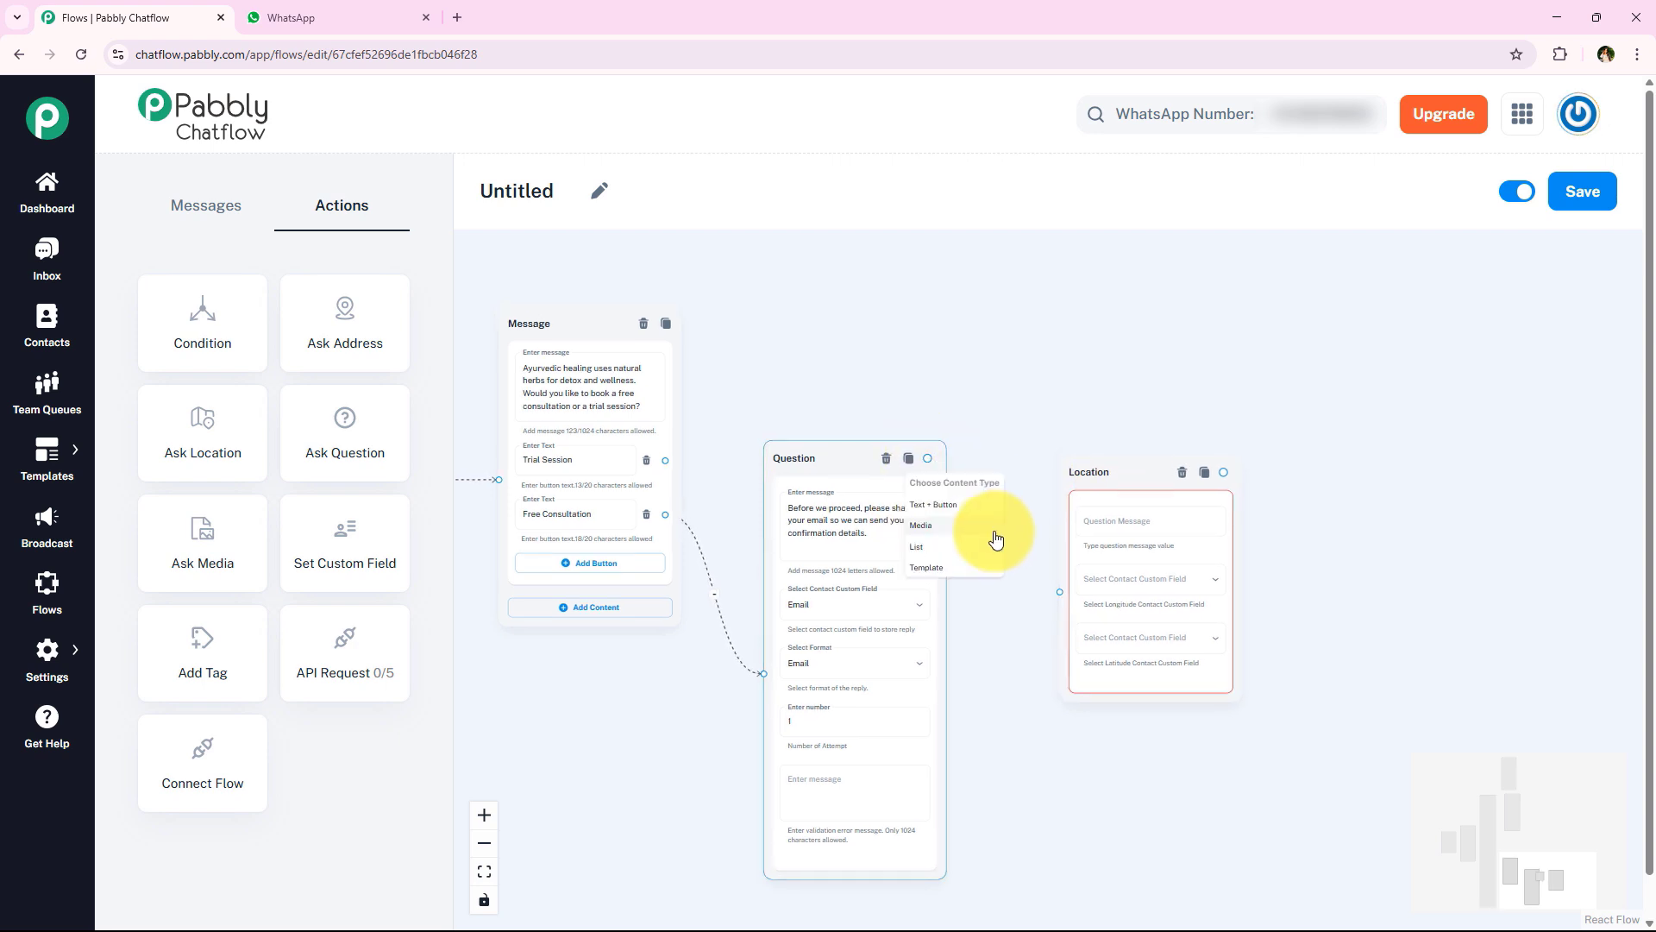
click(1007, 431)
drag(930, 459, 1068, 593)
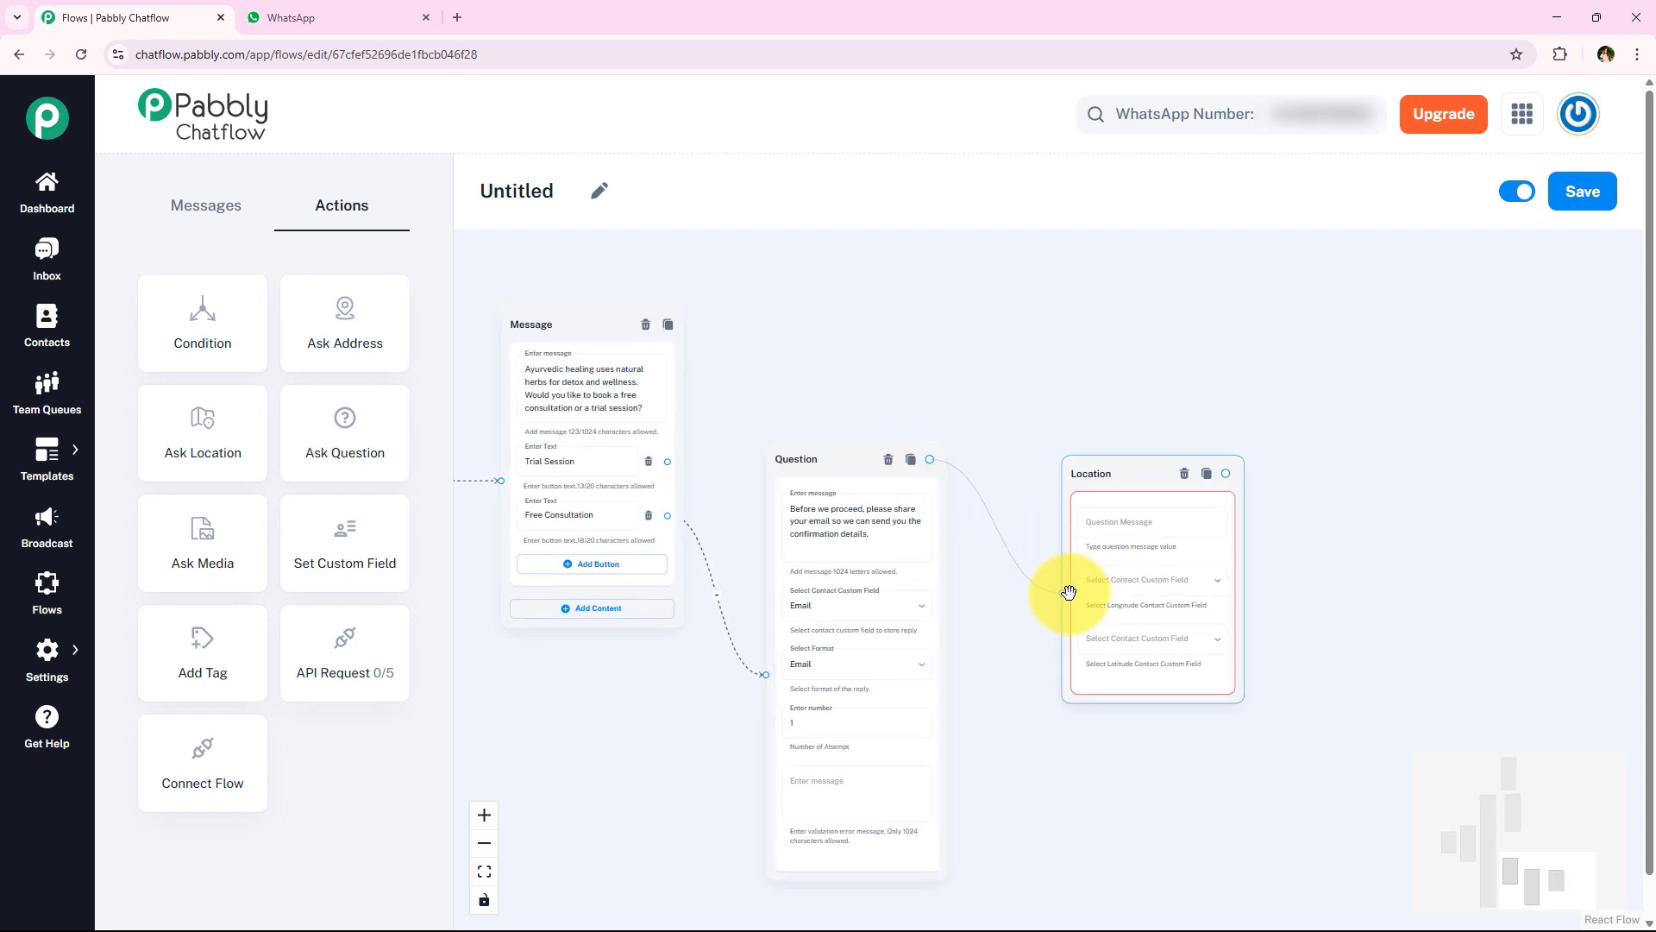
drag(1369, 535, 1187, 536)
drag(957, 477, 862, 470)
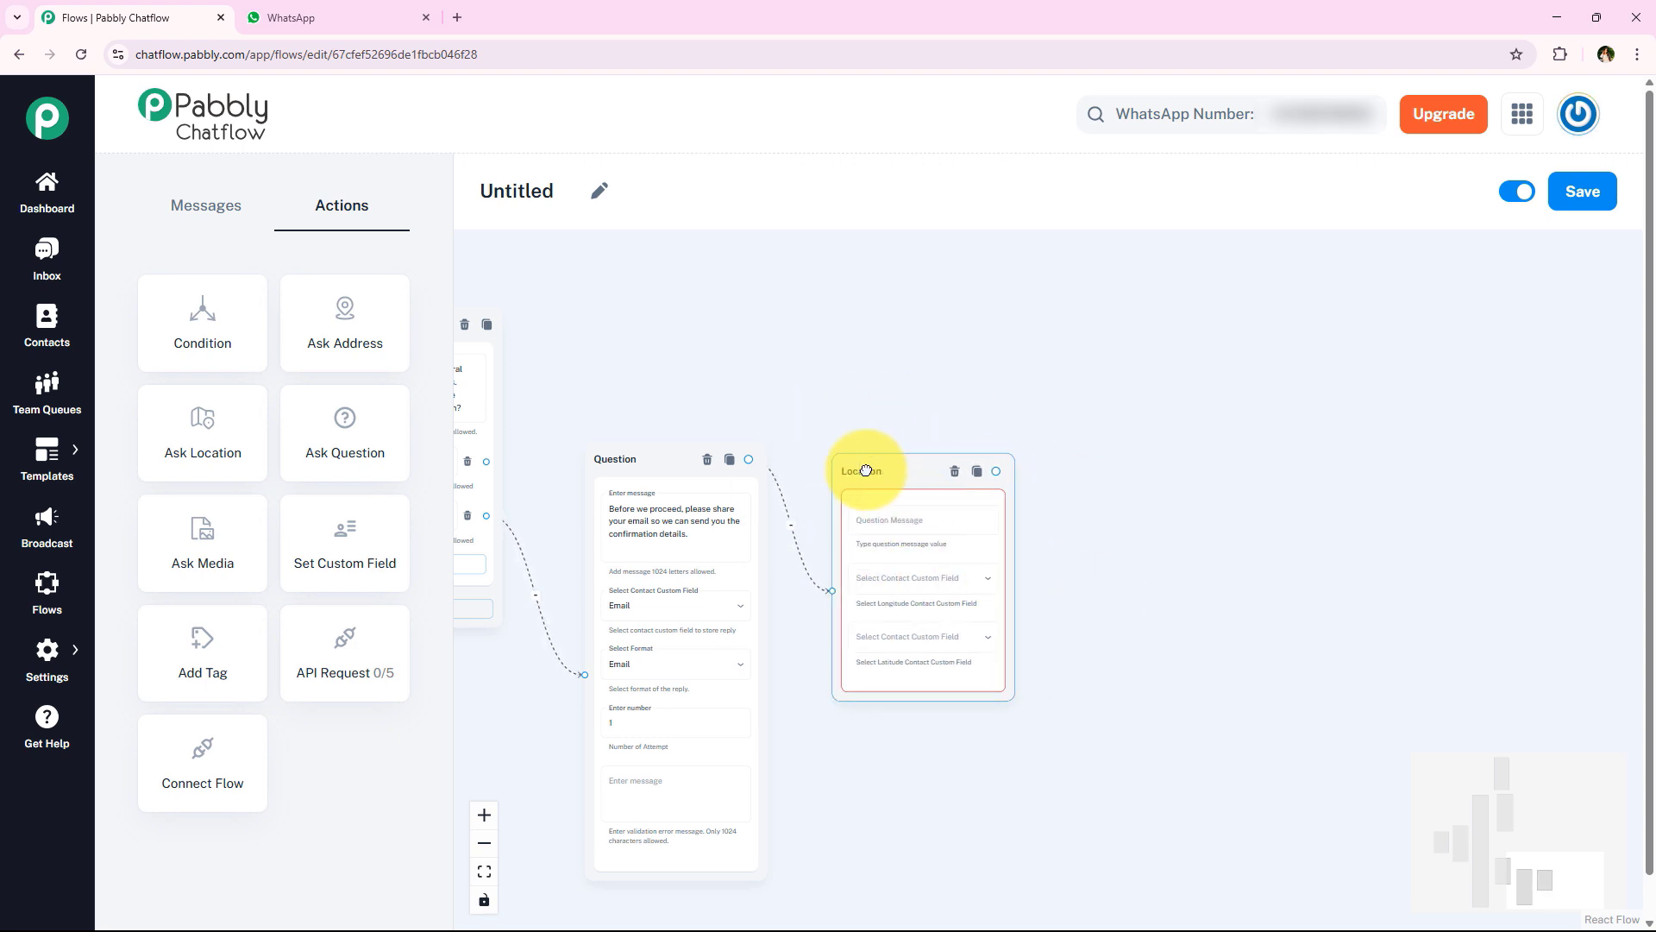
Enter the location question message "Thank you! To find the nearest center, please share your address or location."
click(949, 519)
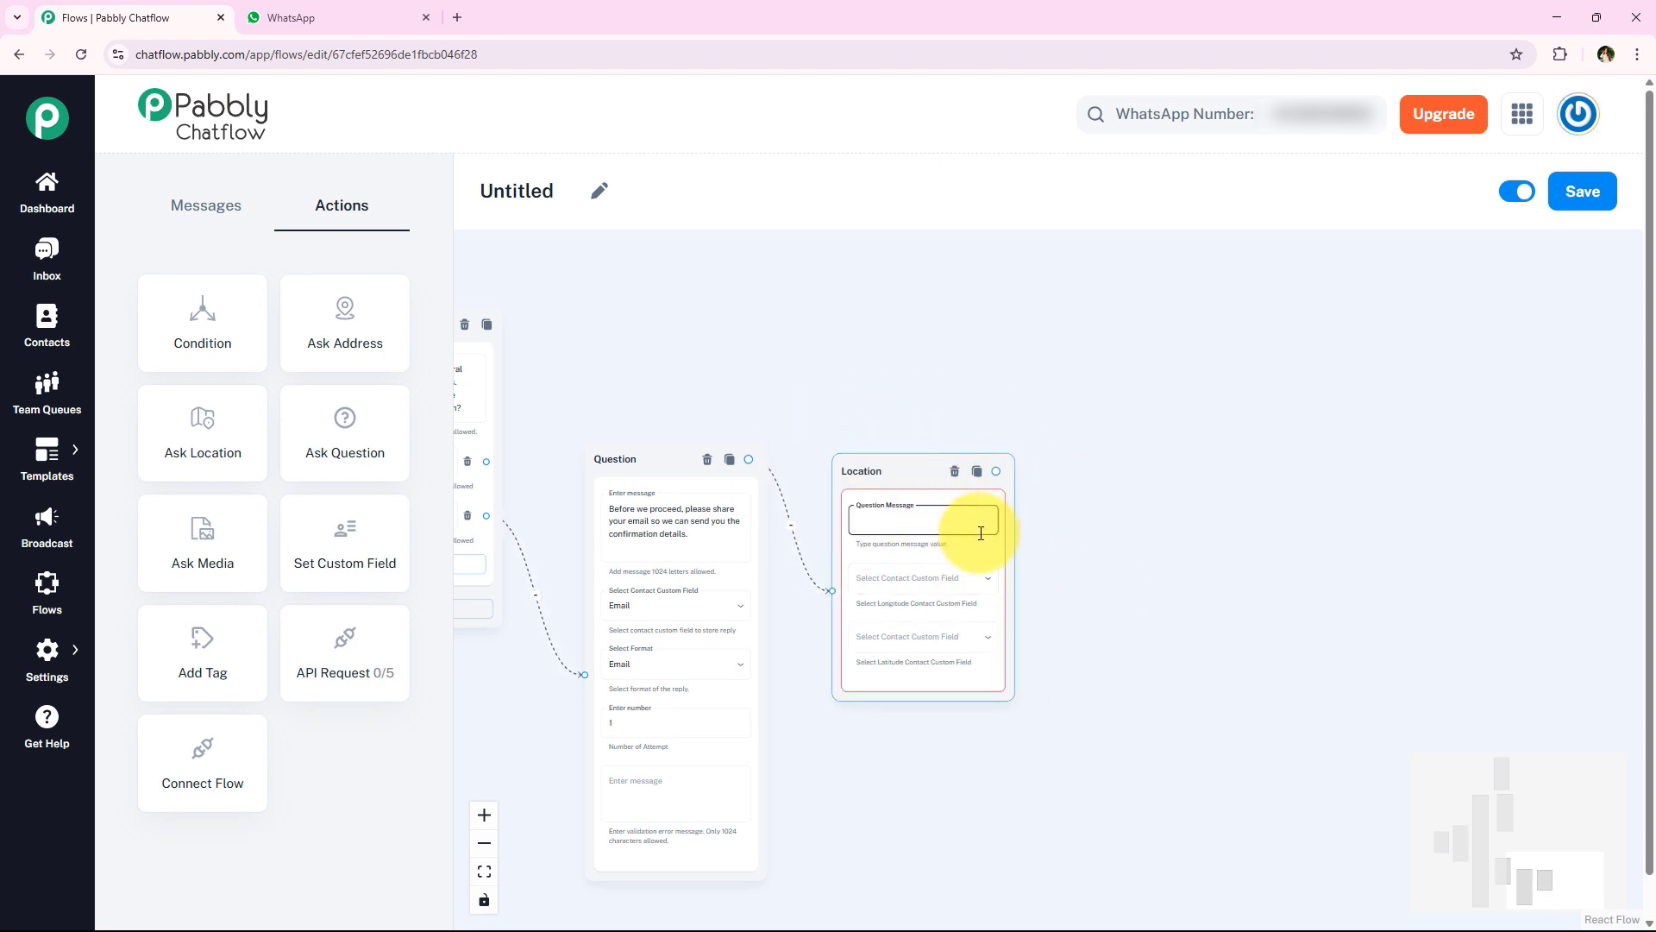
key(ctrl+v)
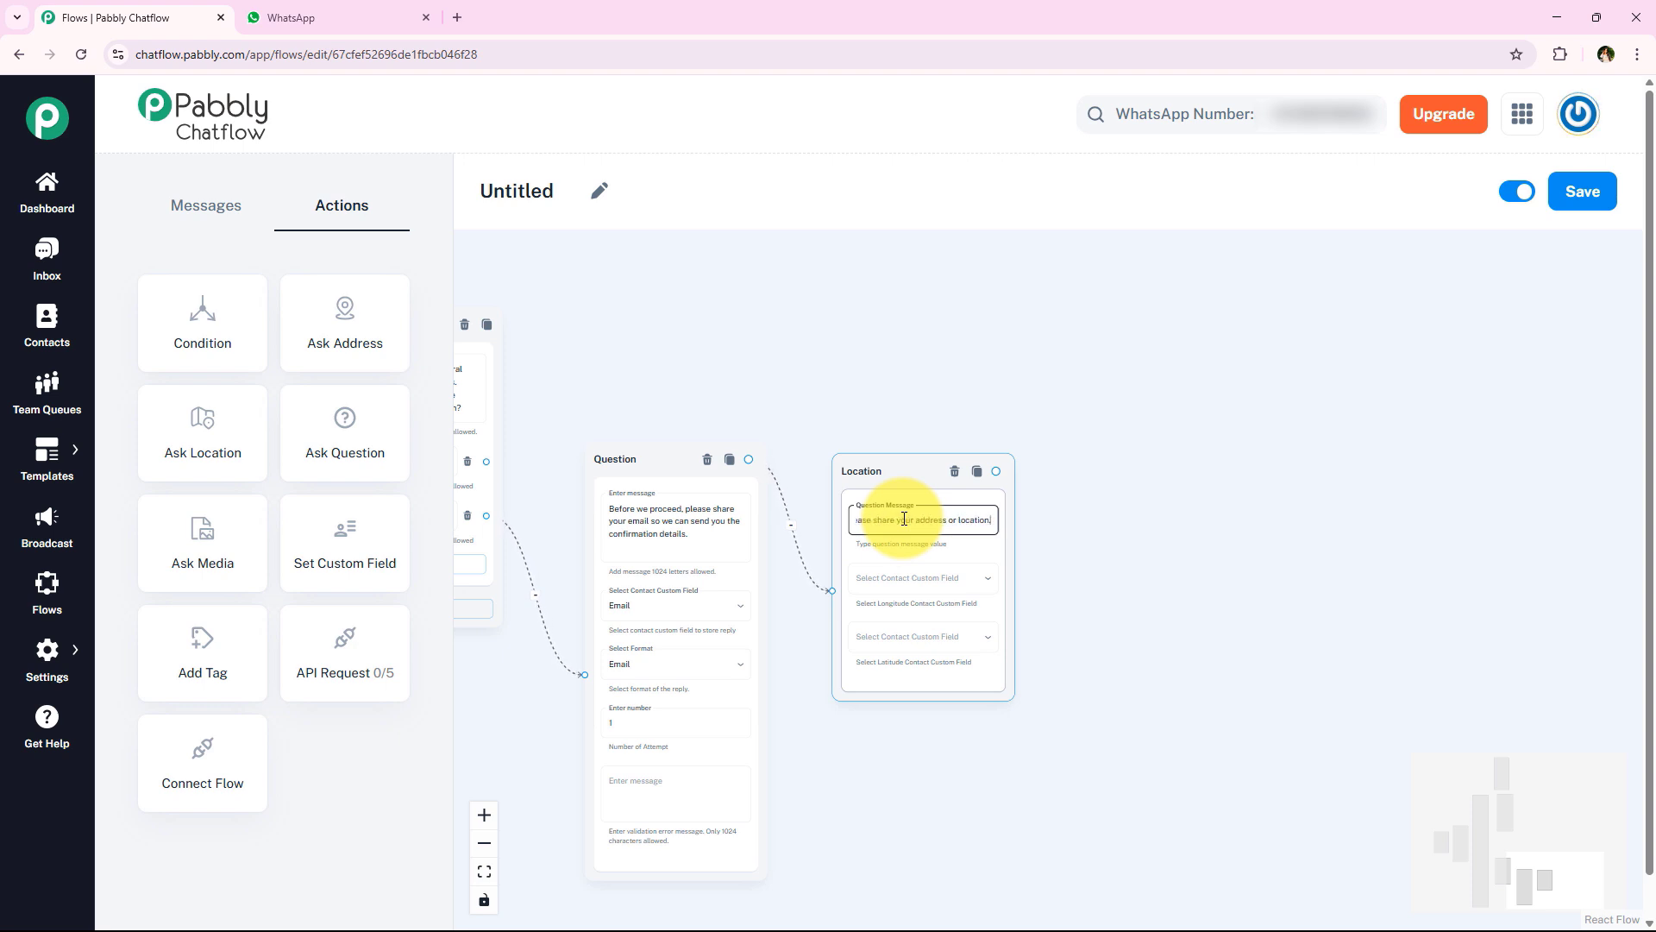
click(1068, 566)
scroll(1065, 513, up, 5)
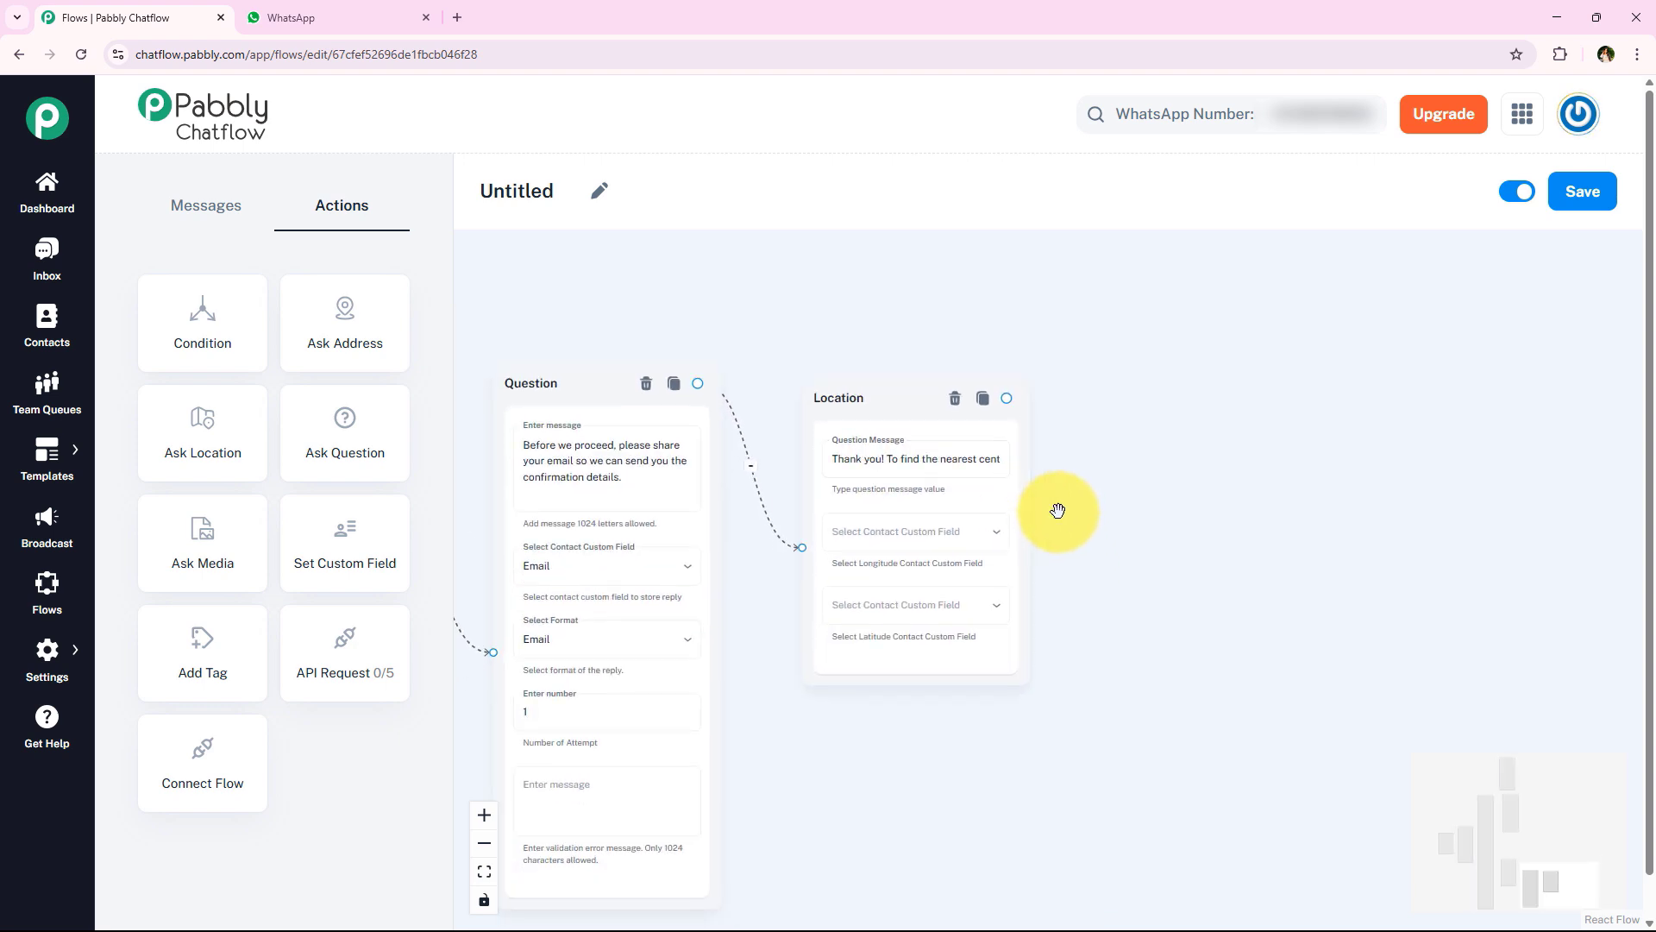
Store the location reply in the Longitude and Latitude contact custom fields
scroll(1201, 630, up, 1)
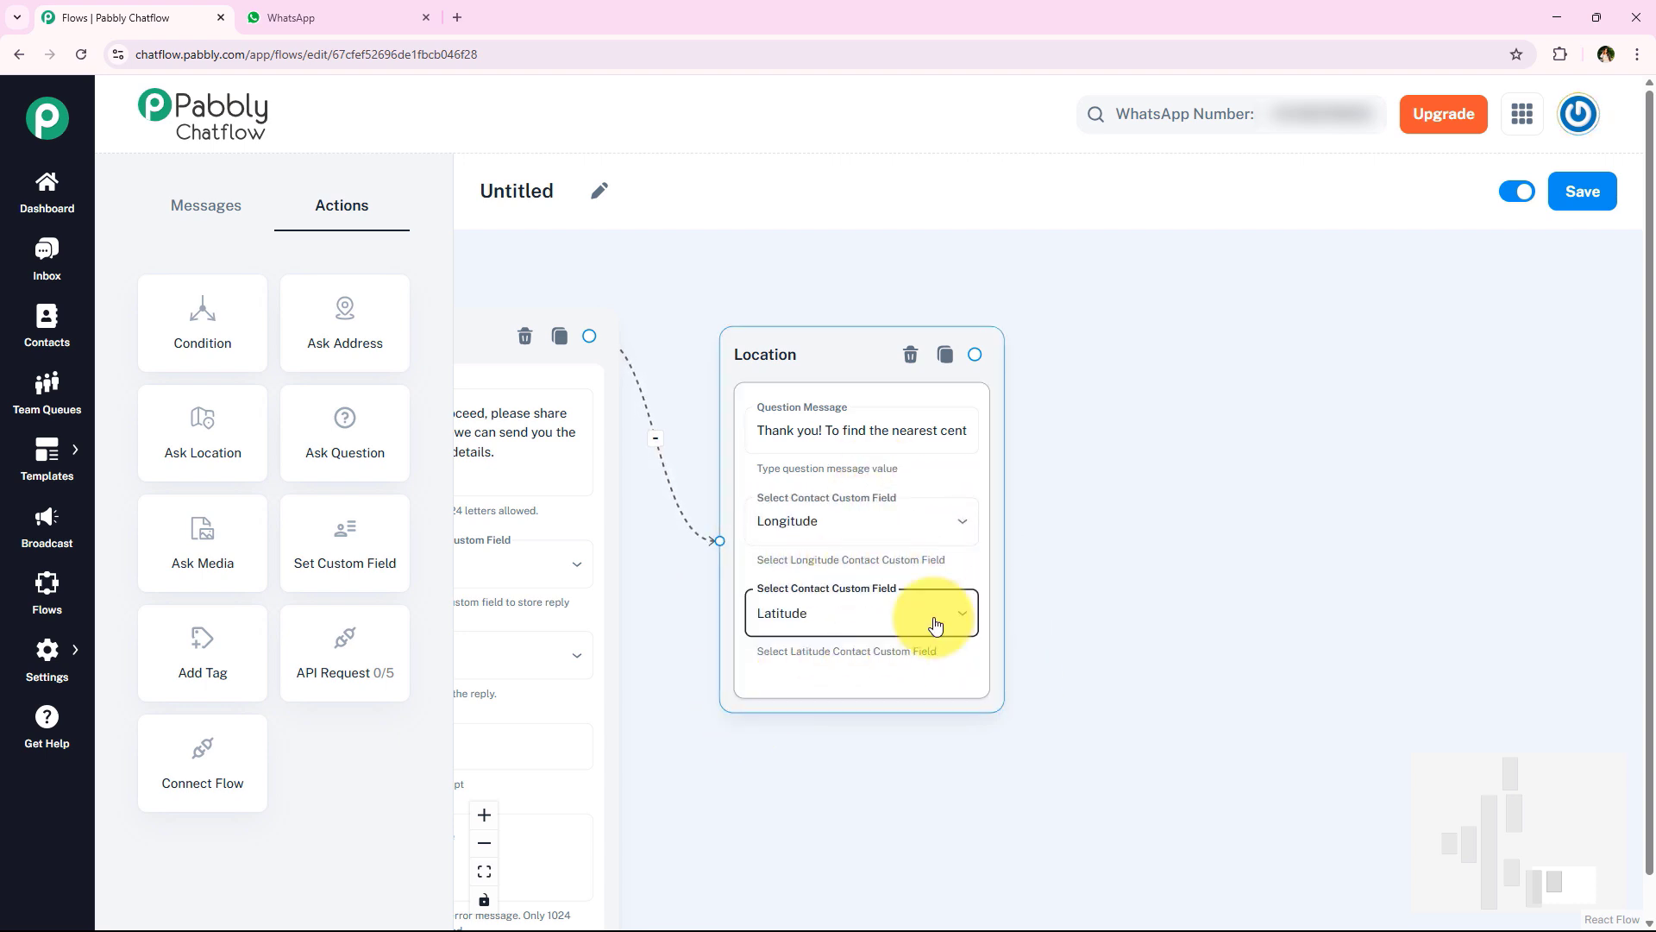
click(935, 621)
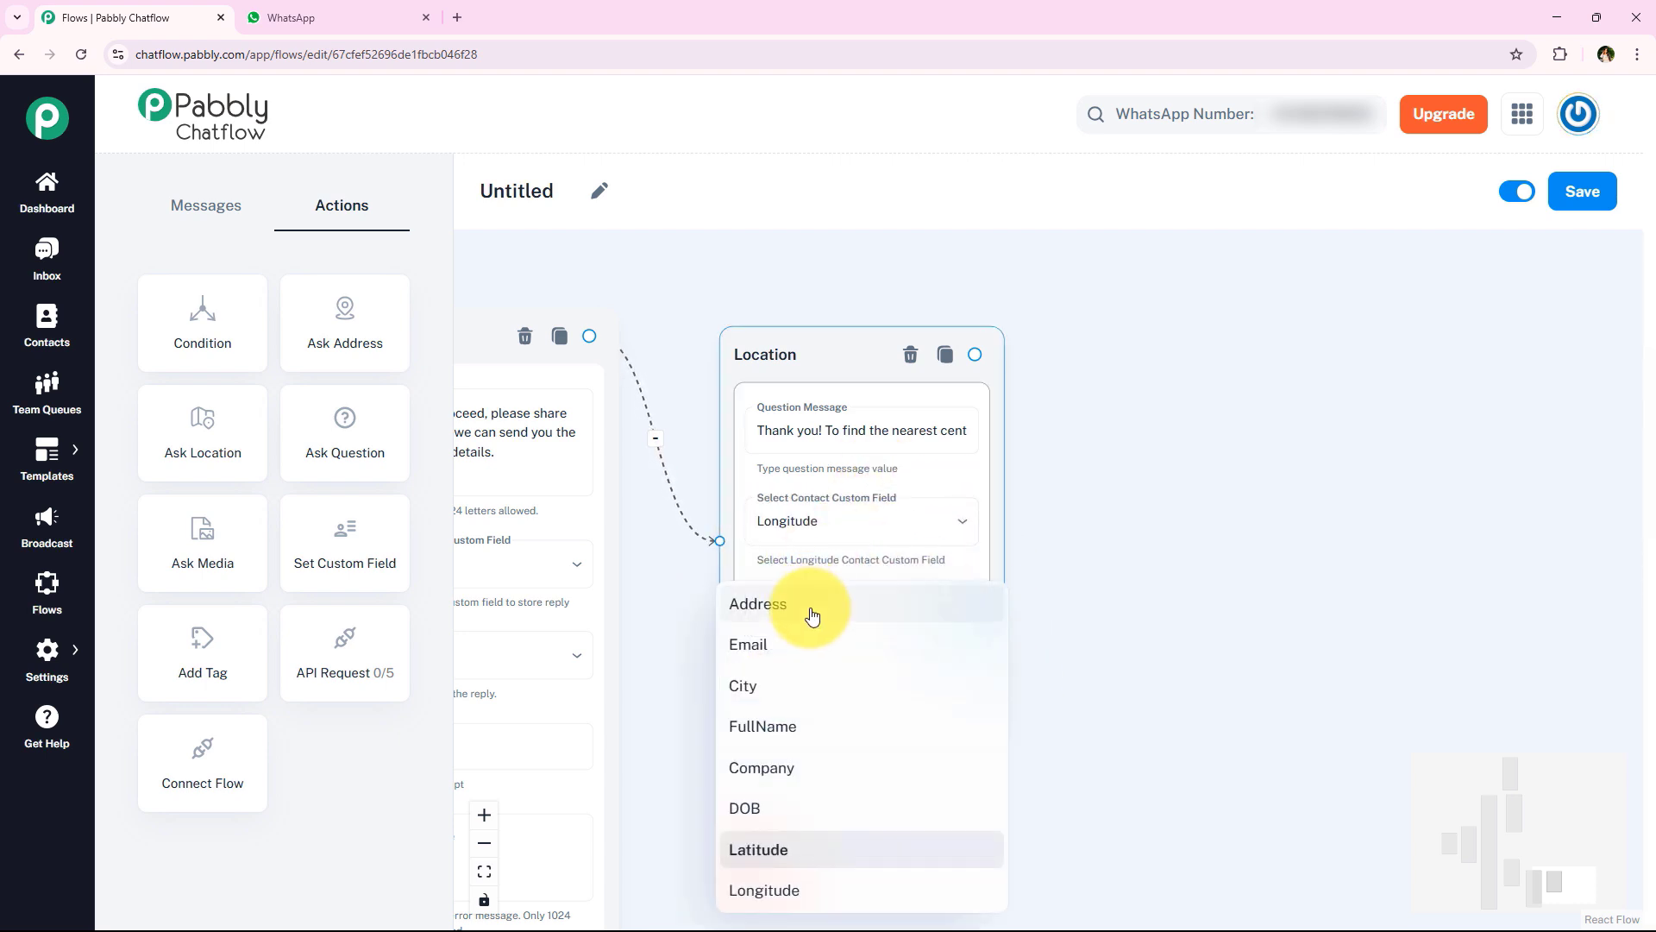
click(833, 850)
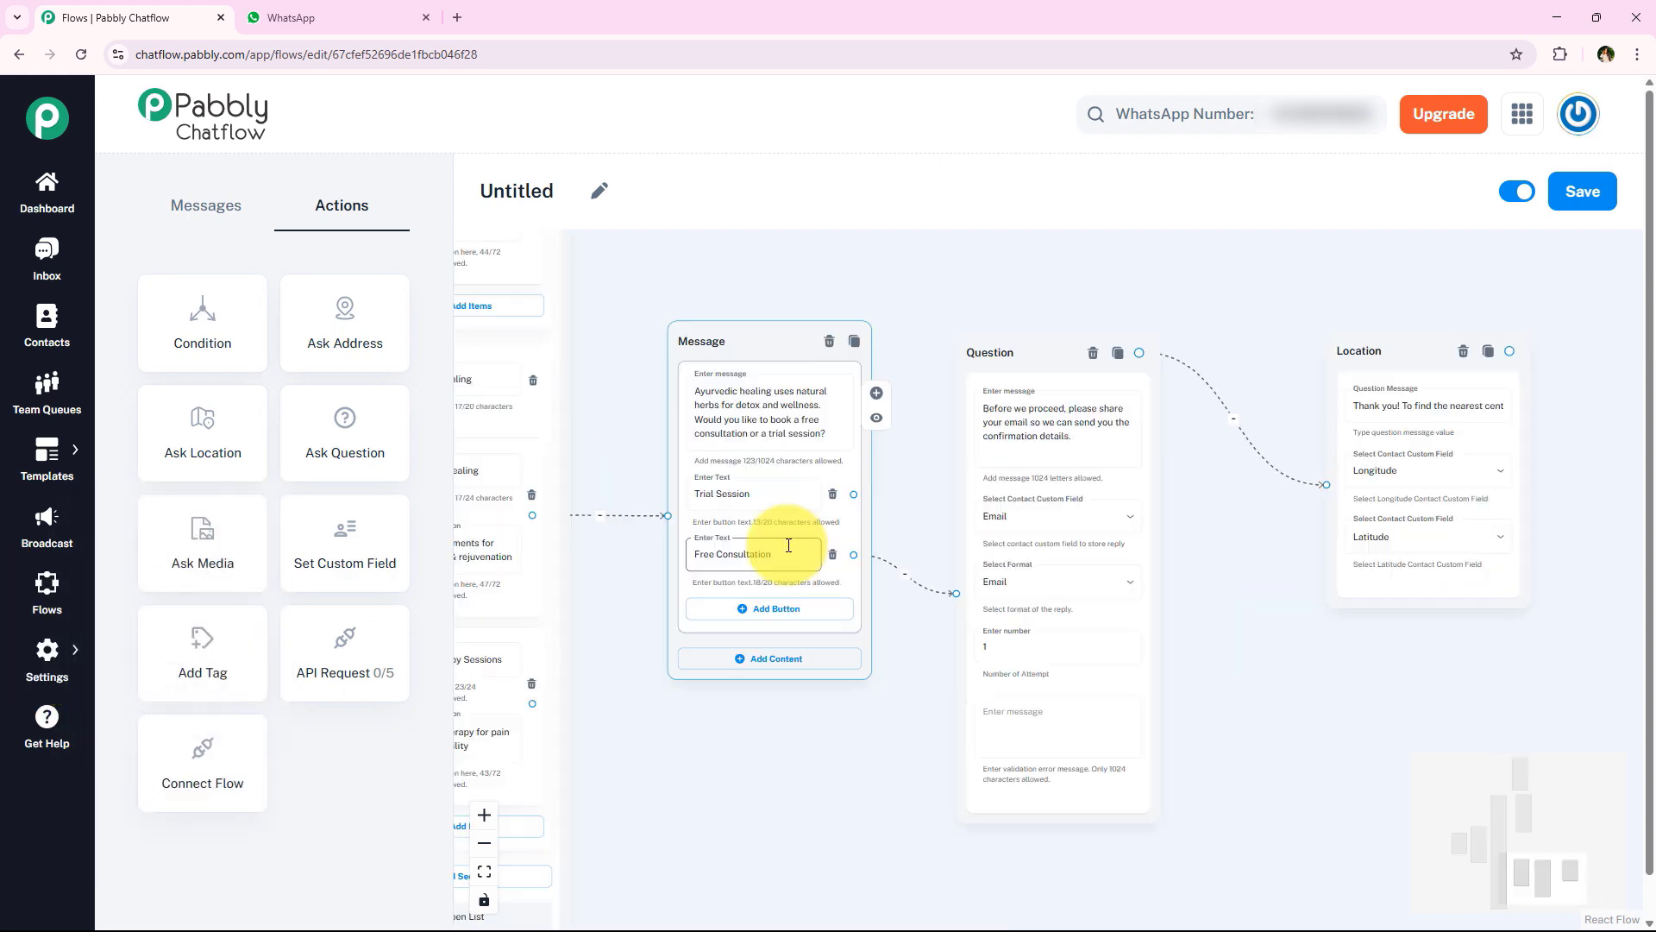
drag(637, 620, 395, 692)
drag(717, 361, 733, 385)
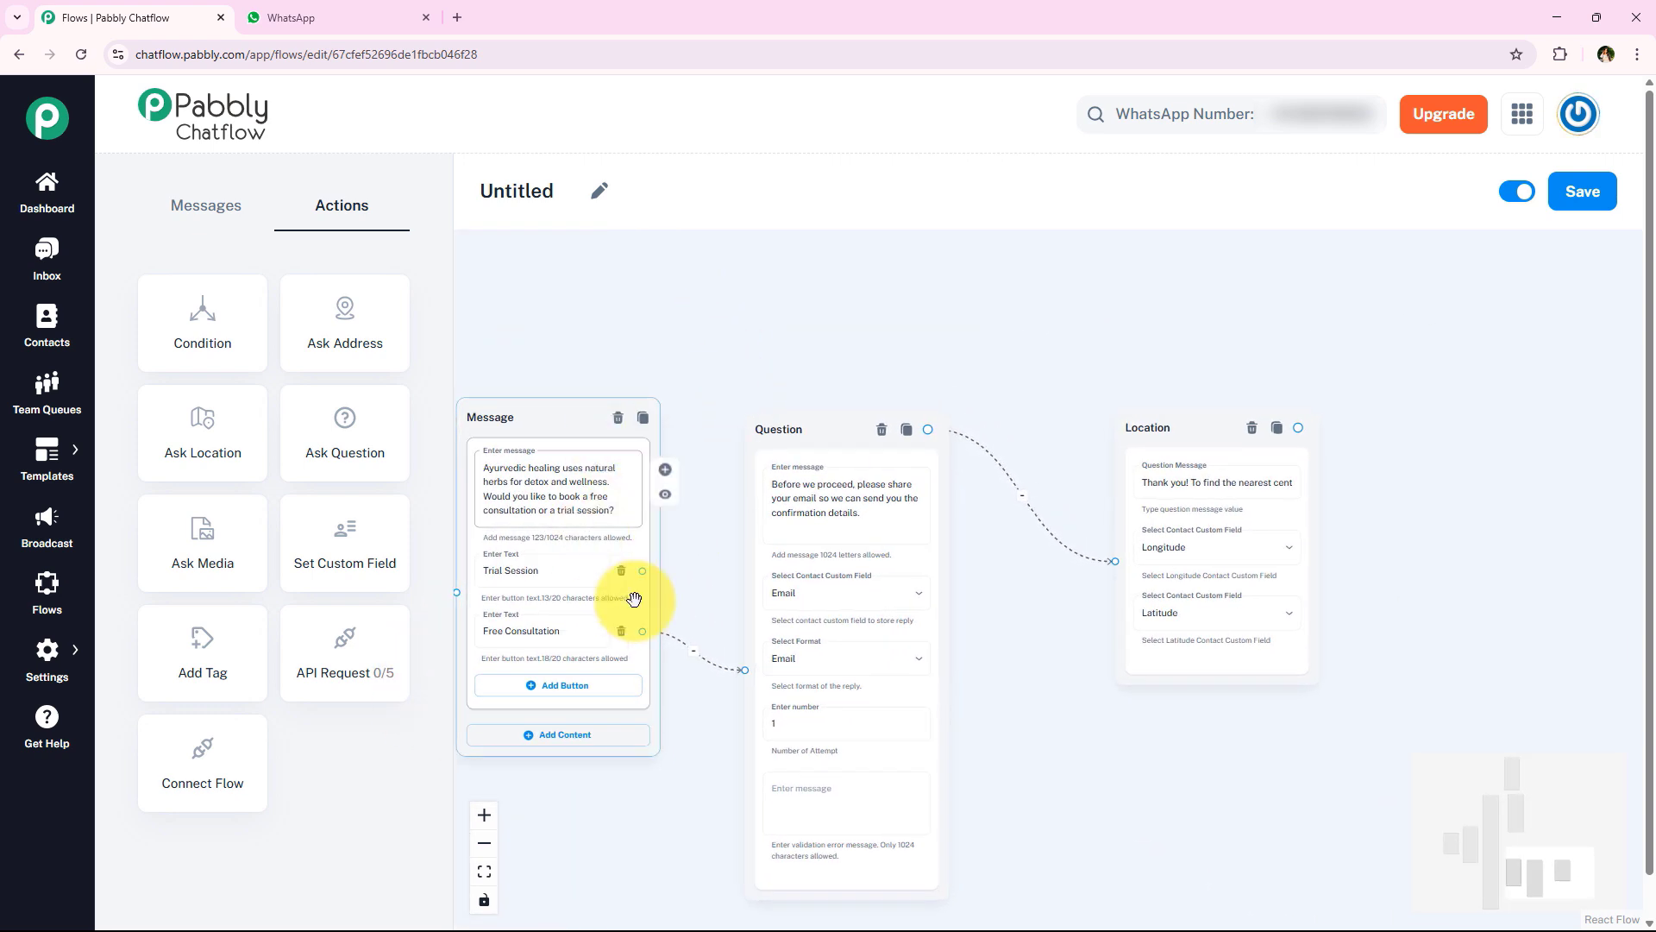
drag(650, 549, 718, 306)
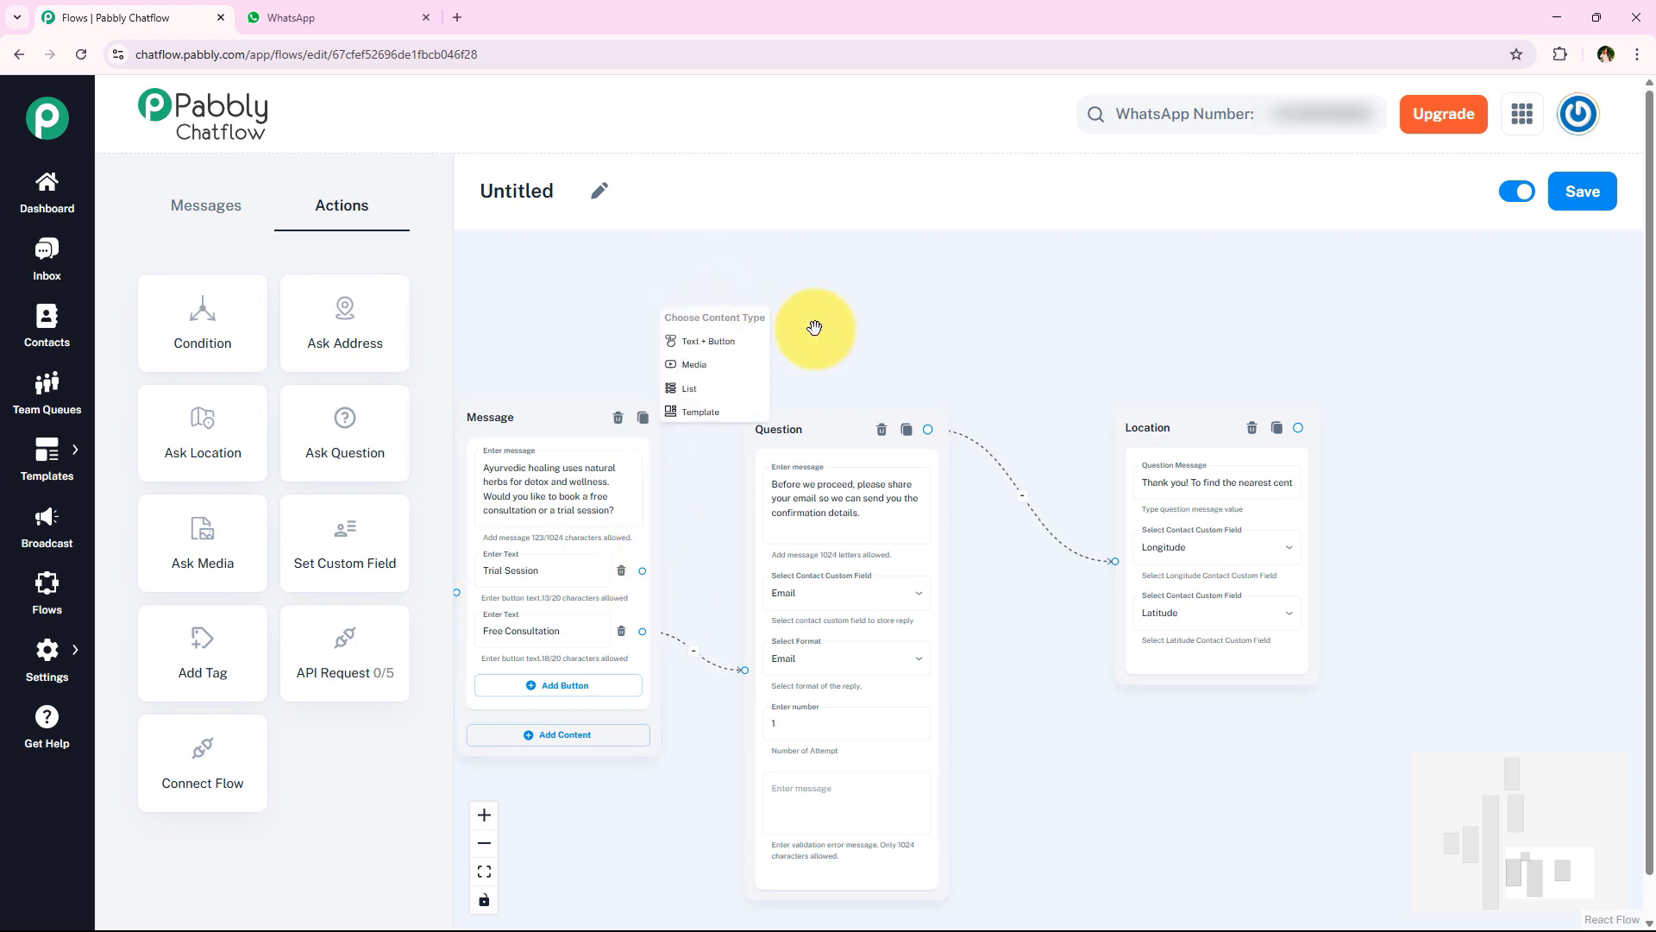
click(869, 666)
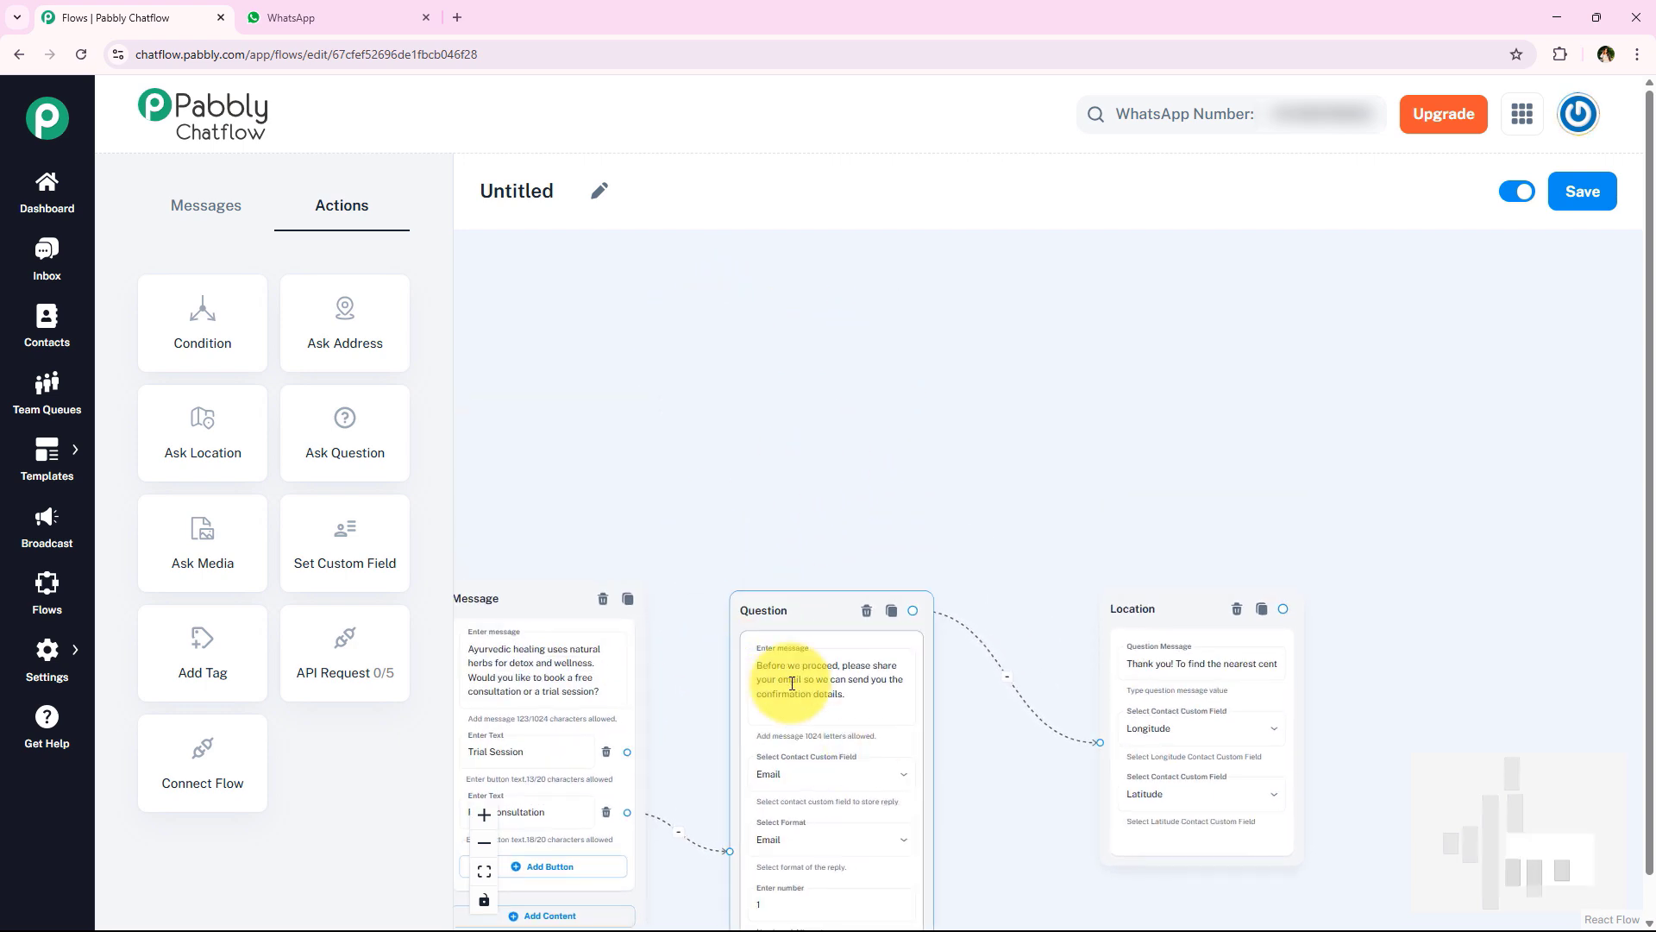
Move the email question and the Location node lower on the canvas to free space beside the Ayurvedic healing message
scroll(755, 530, down, 2)
drag(762, 518, 695, 344)
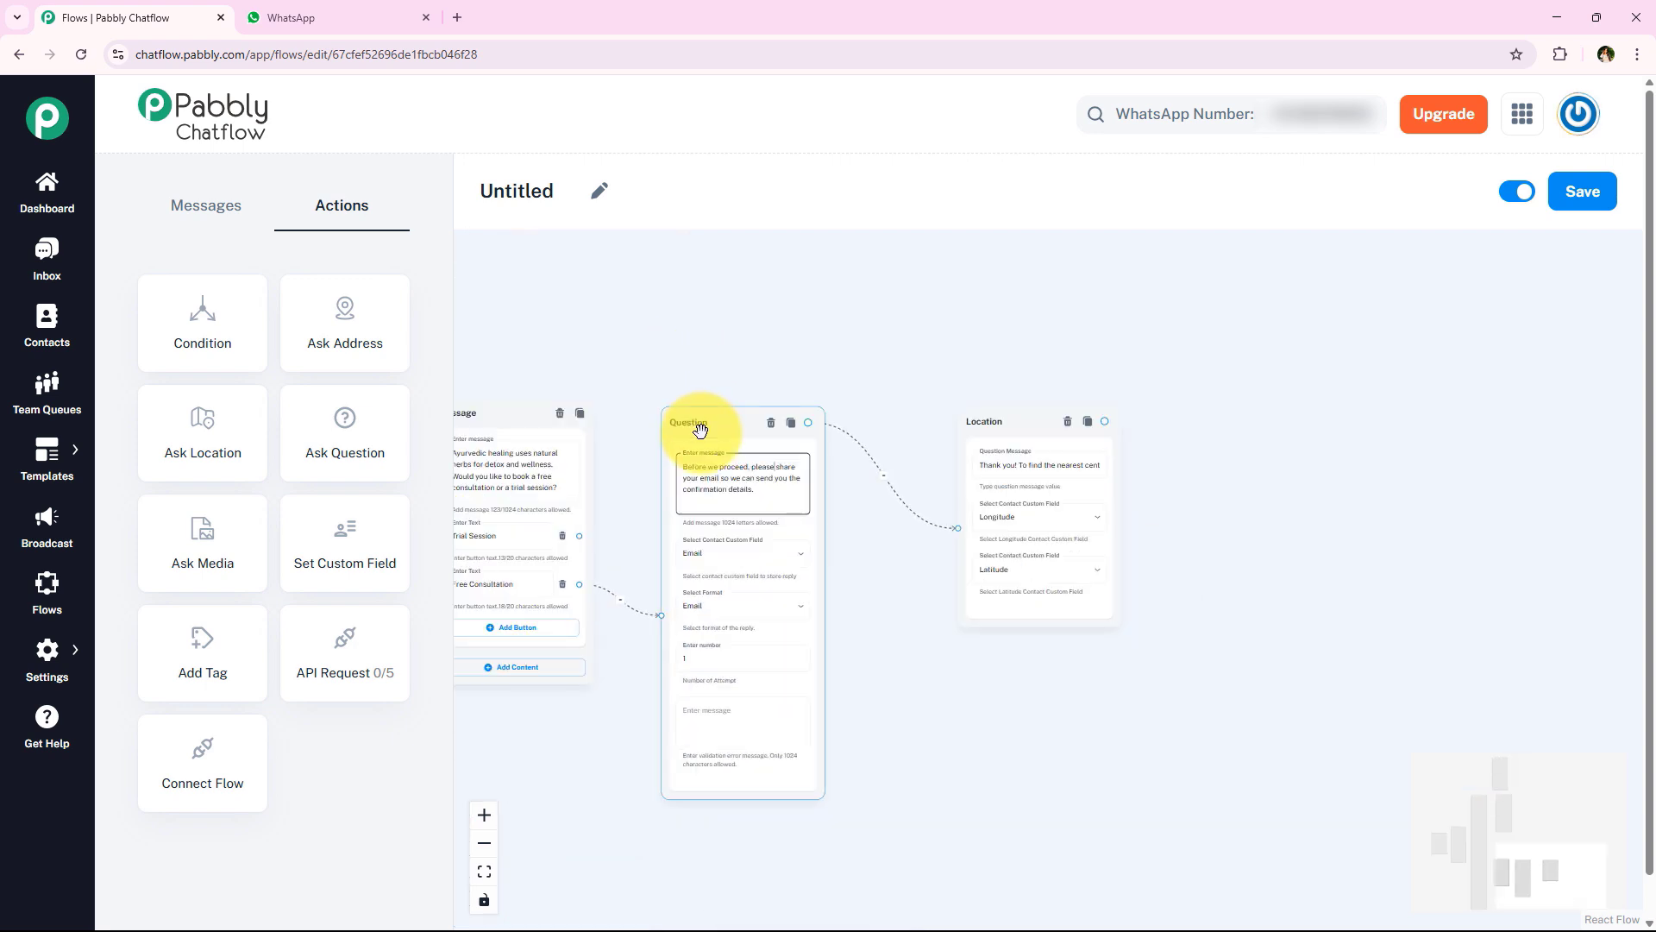
drag(695, 417, 734, 543)
drag(1024, 403, 1095, 590)
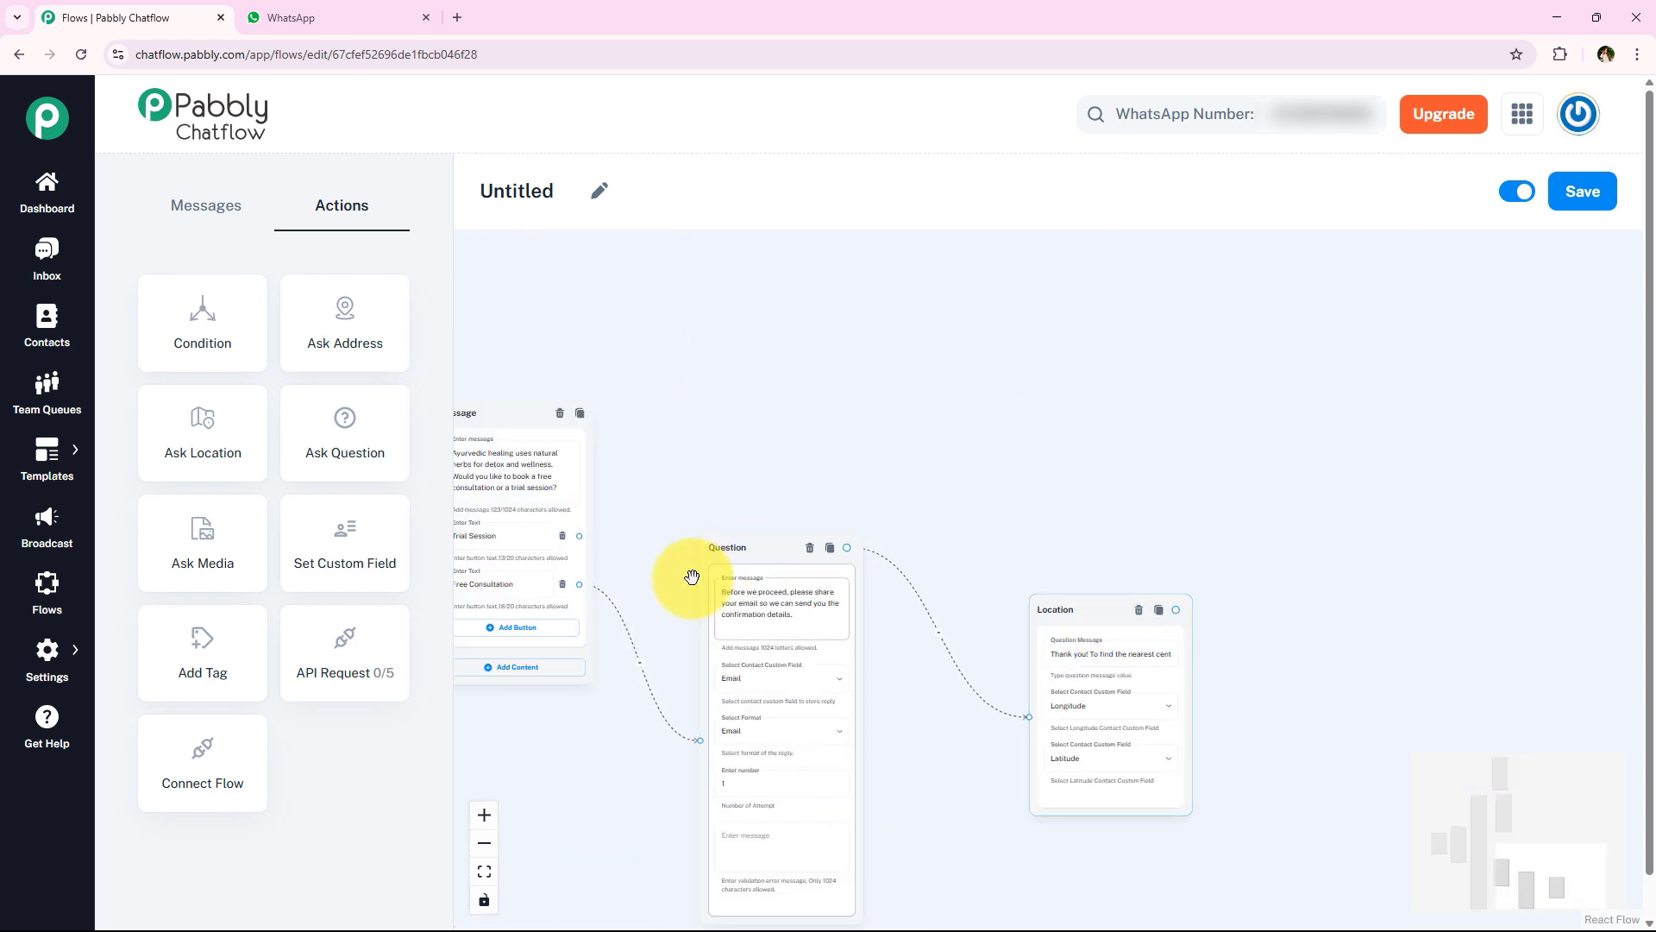
Add an Ask Address action above the email question, connect the Trial Session button to it, and shift it slightly higher
click(583, 534)
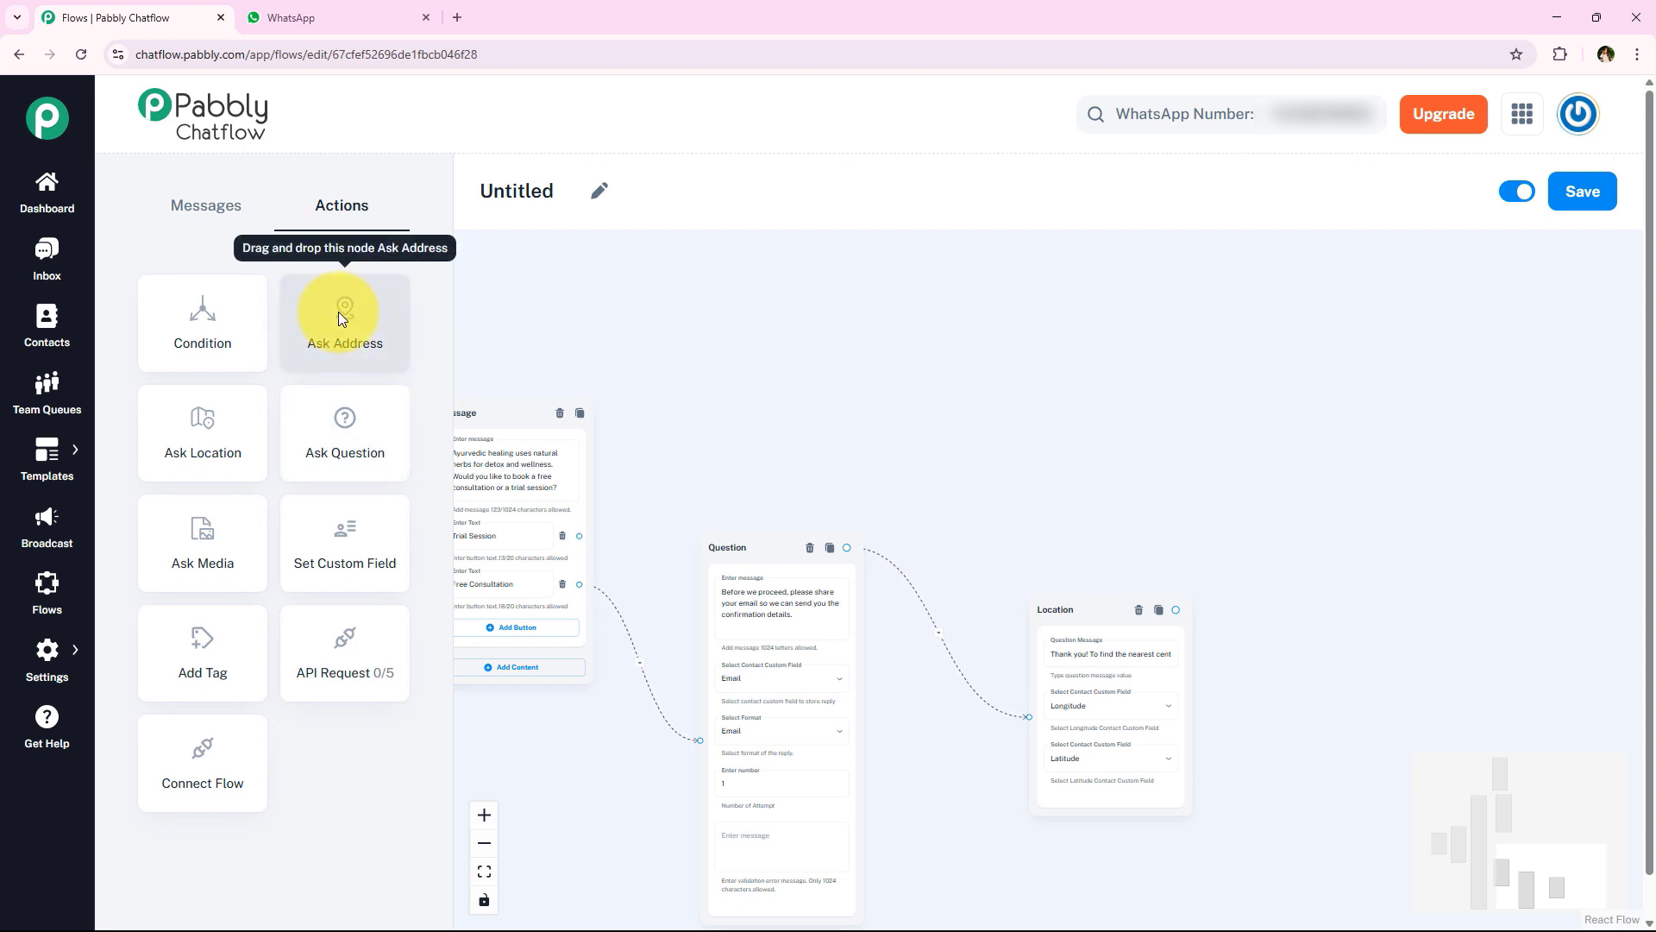
drag(338, 312, 720, 343)
drag(652, 417, 678, 417)
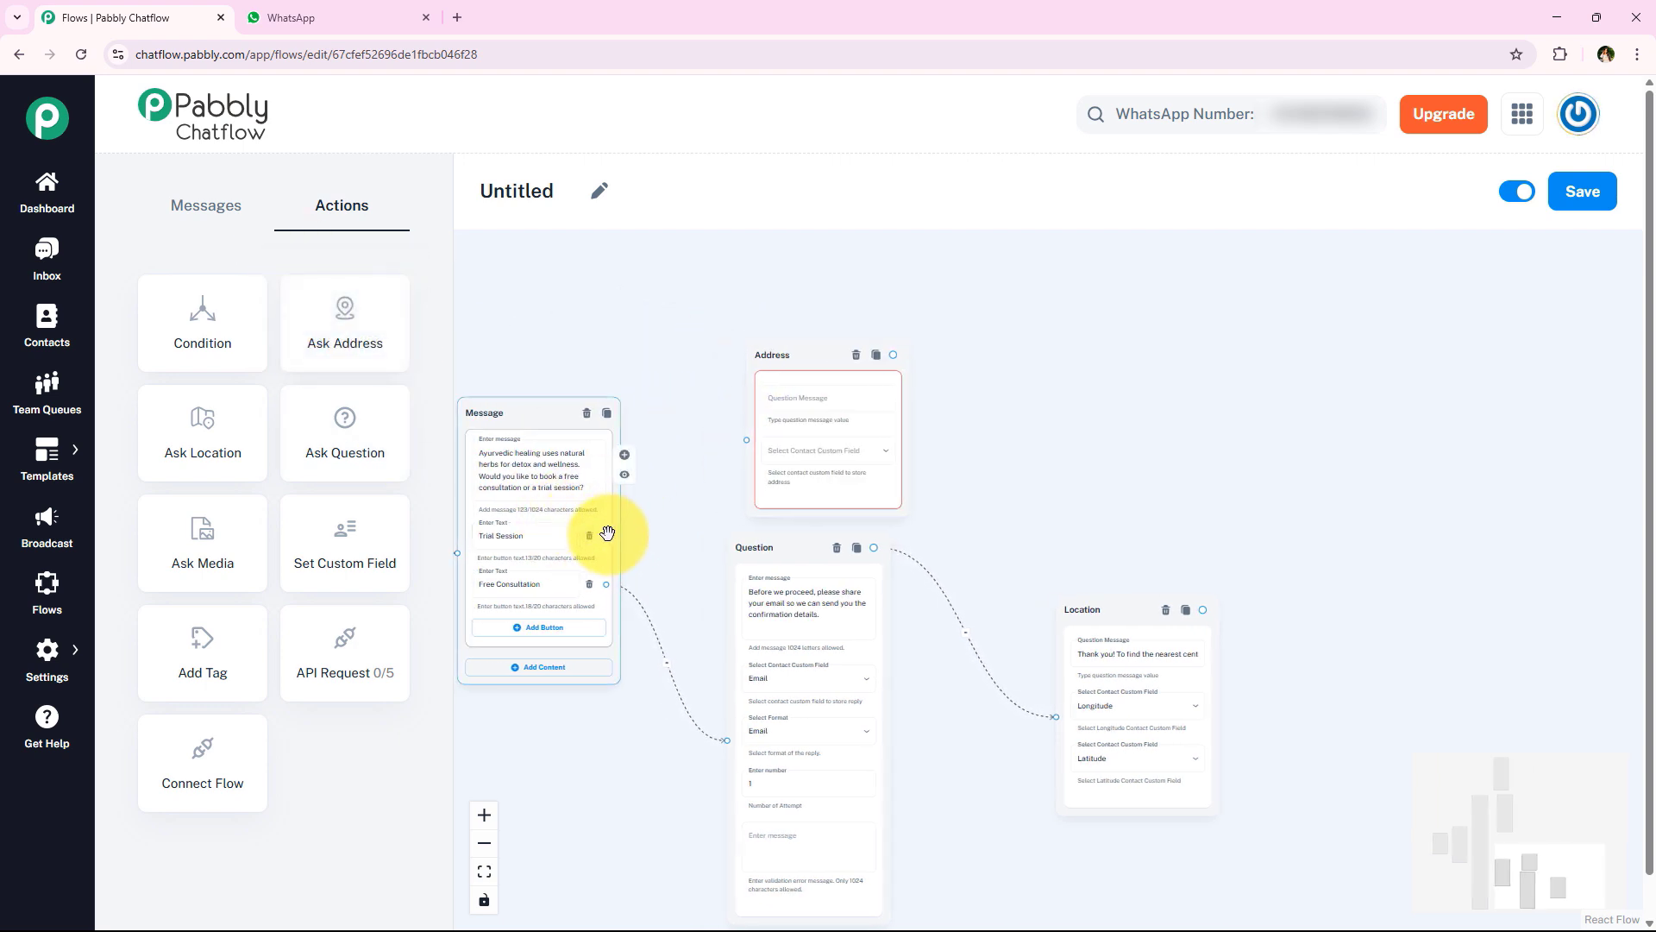
drag(607, 534, 750, 441)
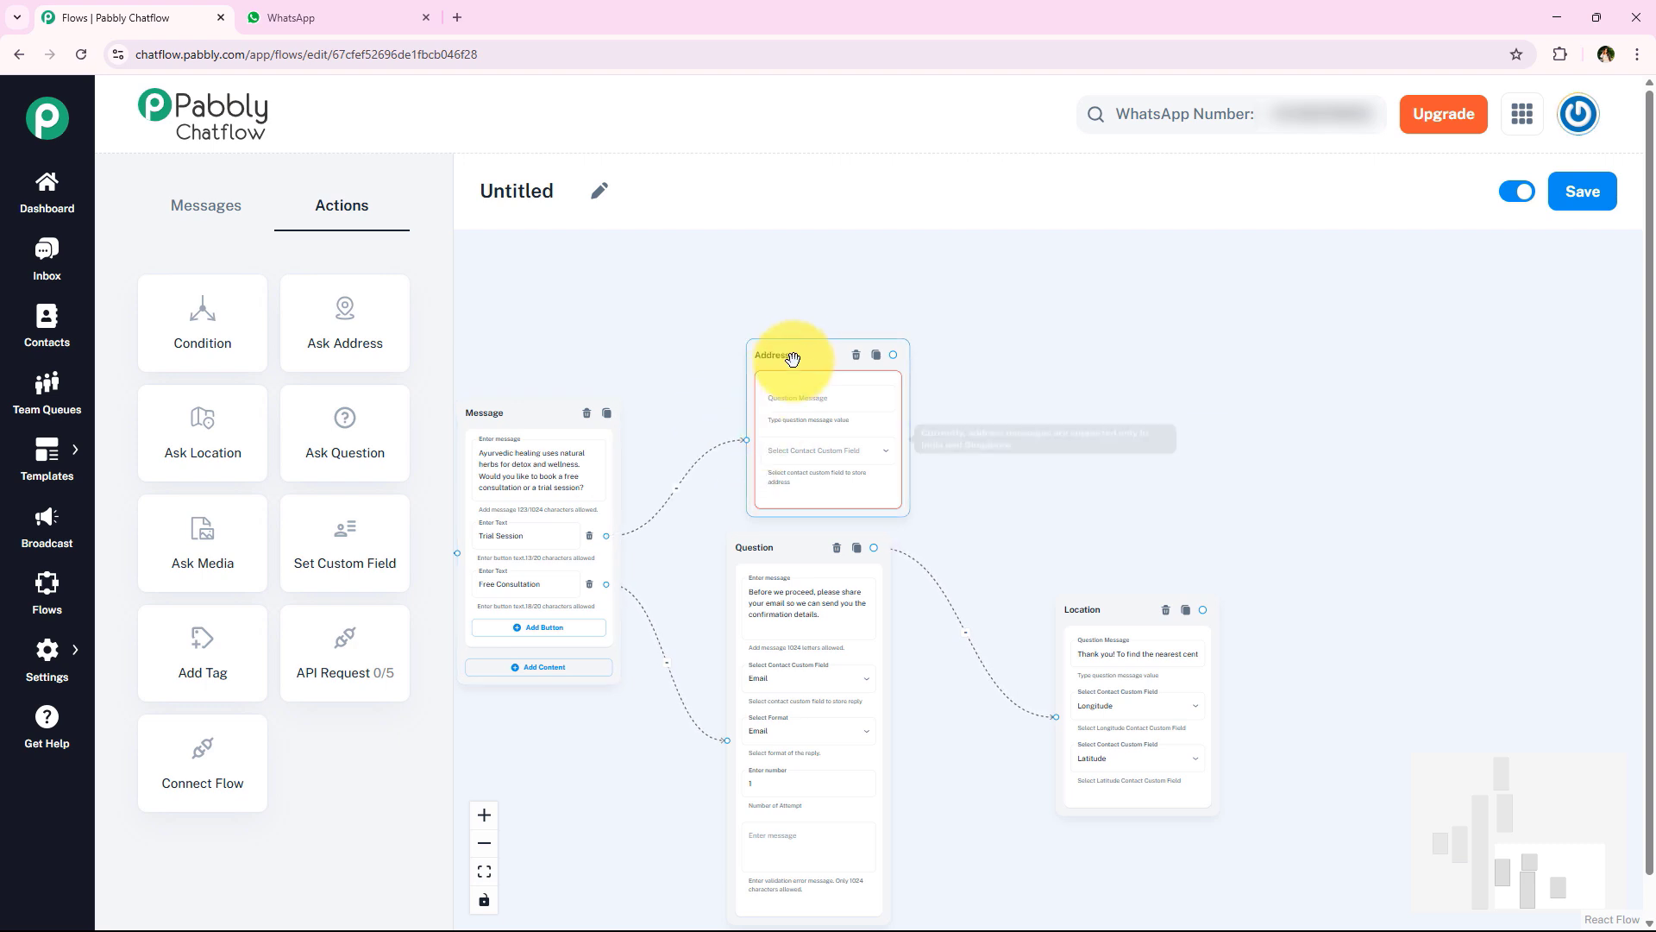
drag(793, 356, 753, 311)
Enter the address question message "Alright! Now To find the nearest center, please share your address"
scroll(1033, 448, up, 5)
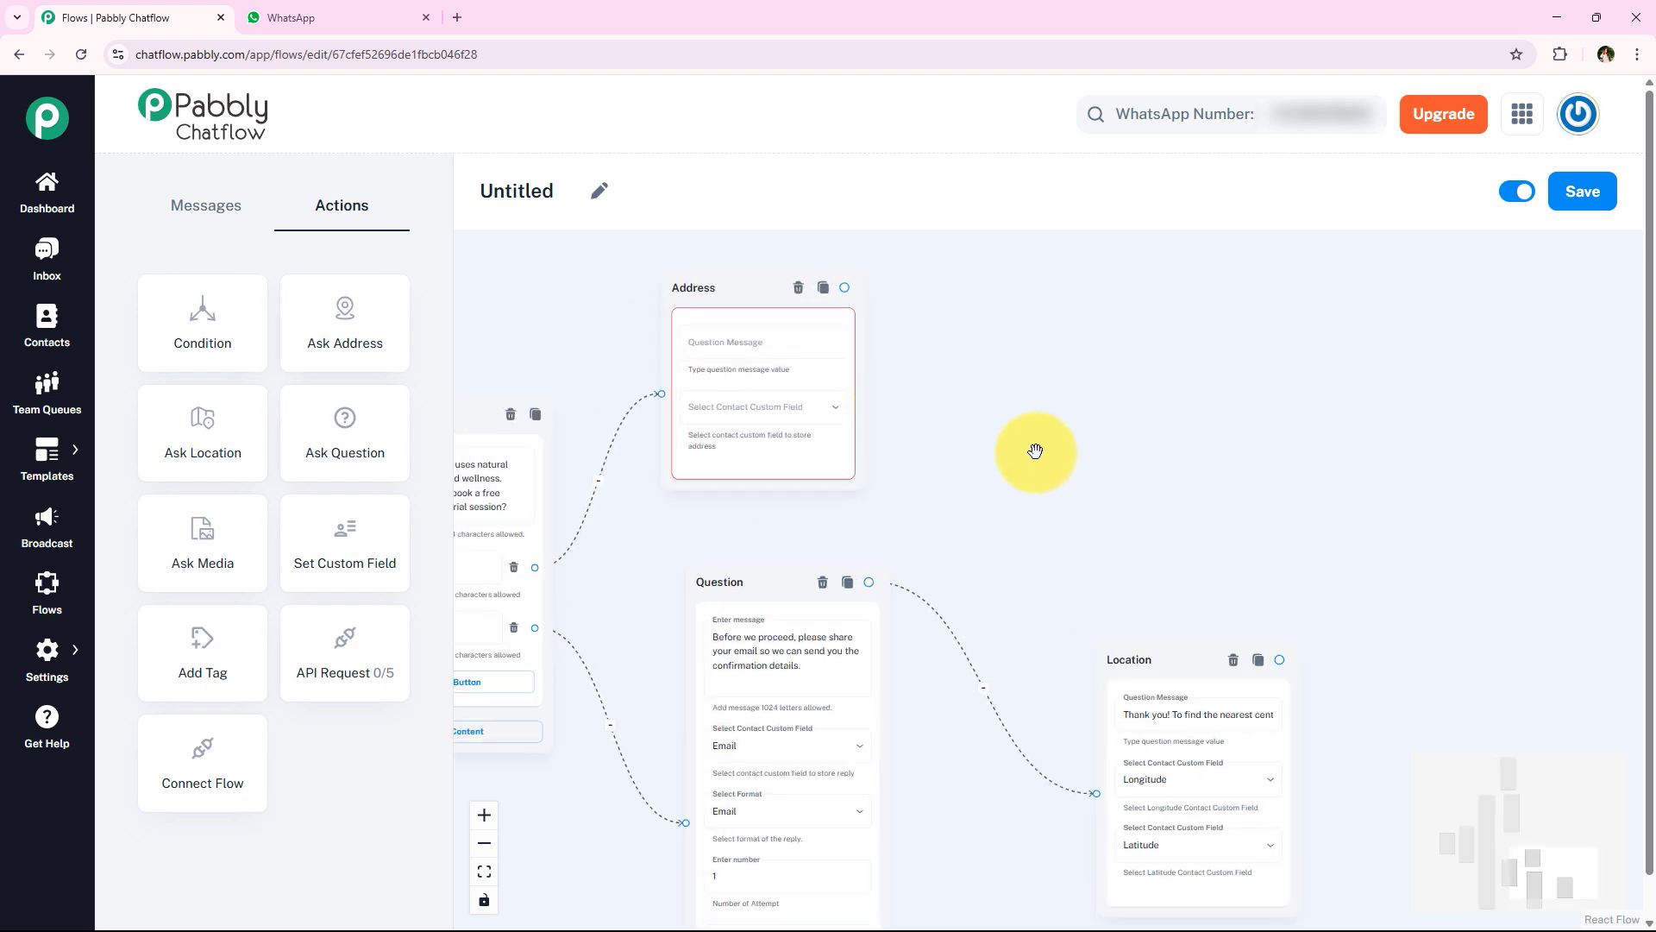
click(721, 387)
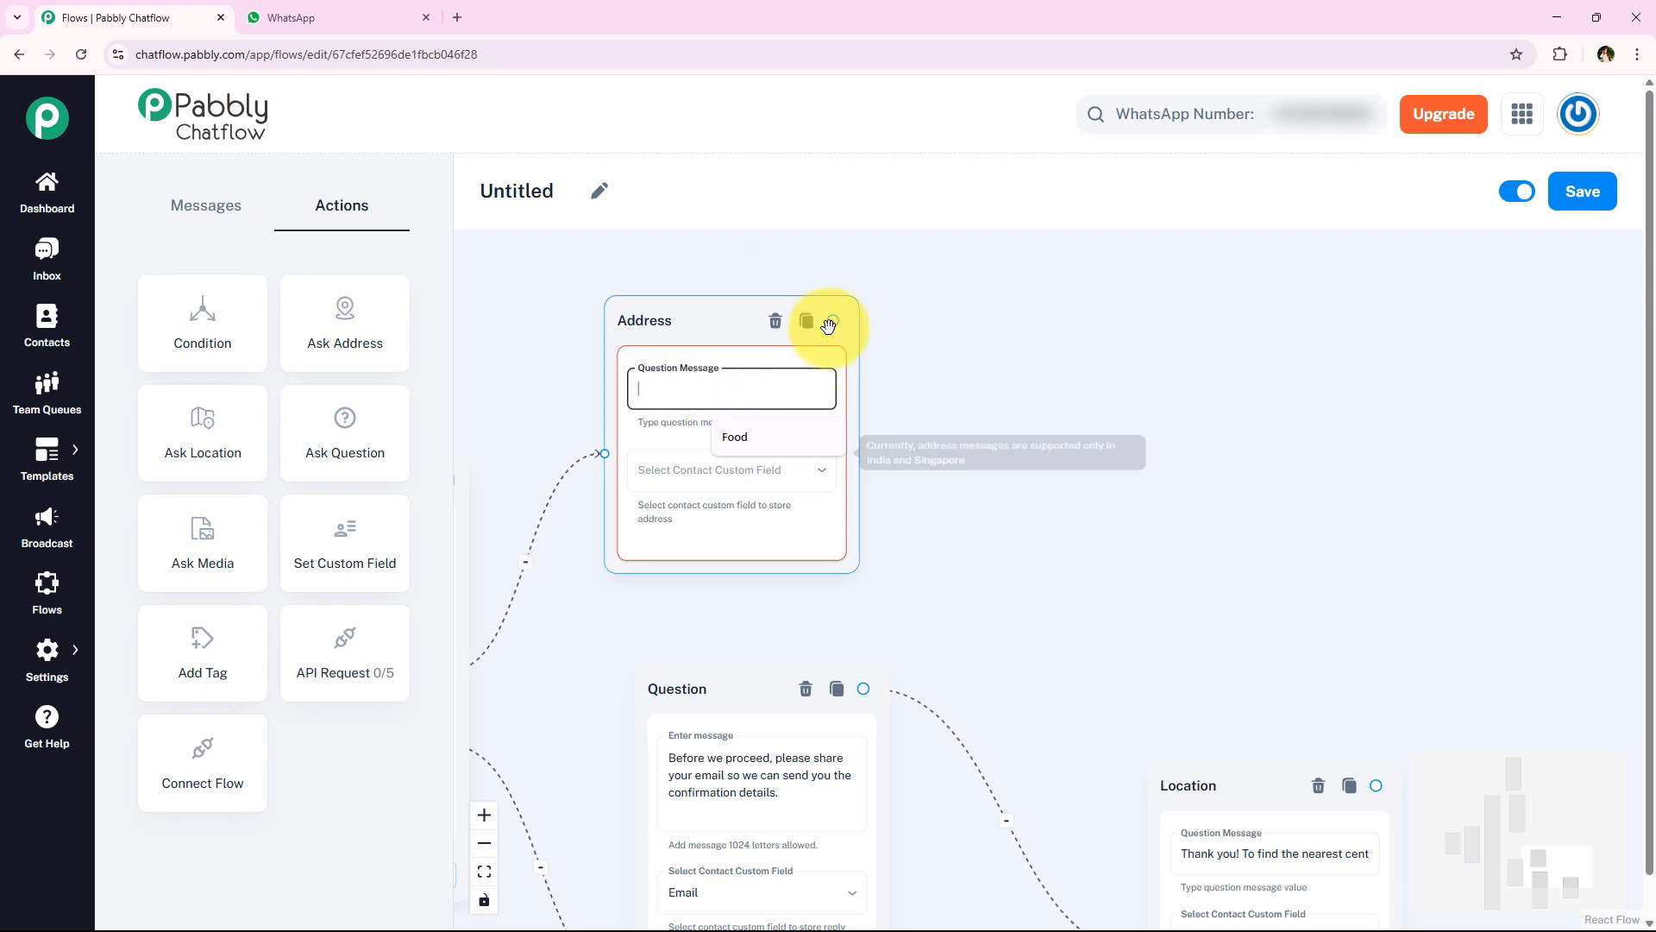
key(ctrl+v)
scroll(1070, 506, up, 3)
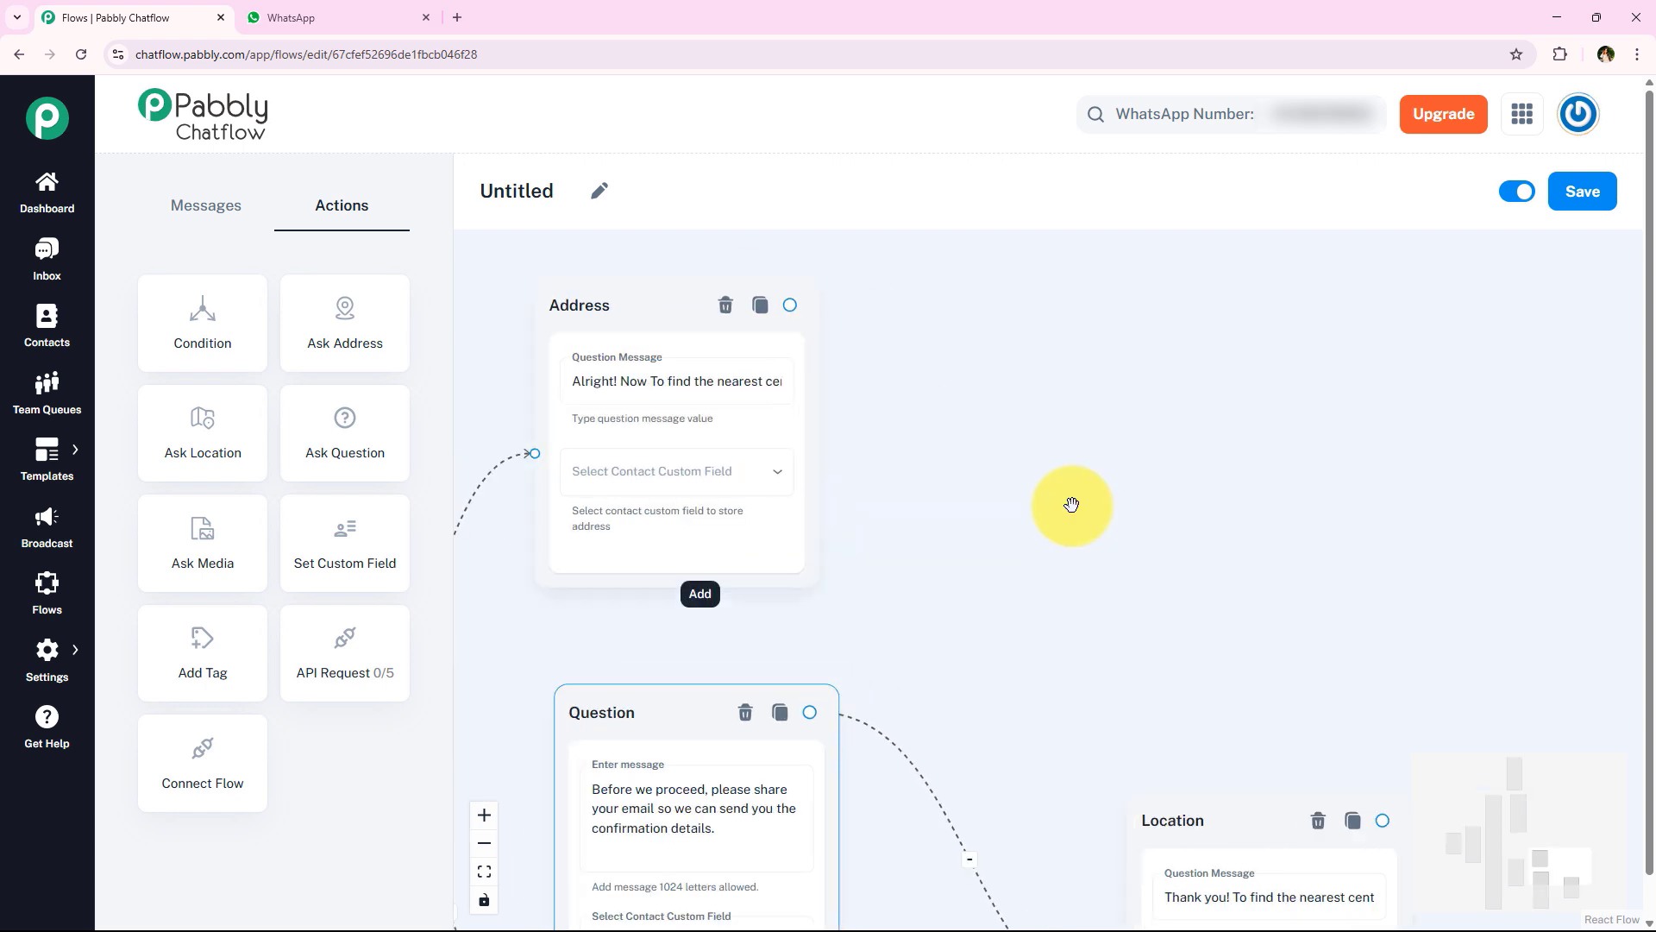
click(610, 420)
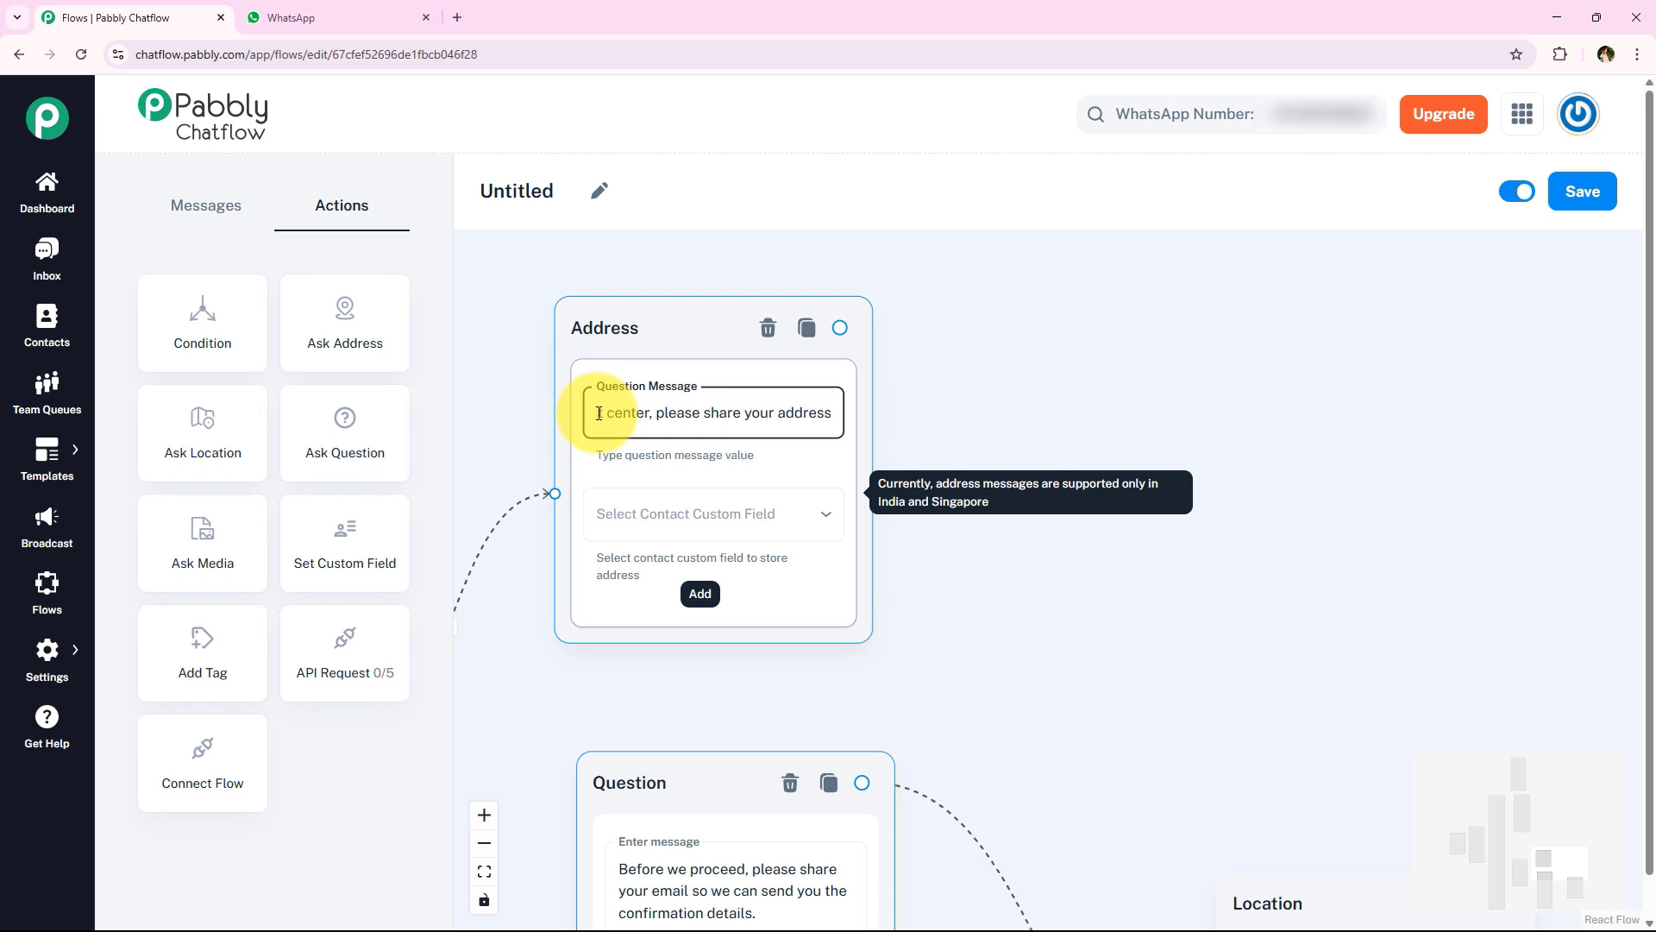
Store the address reply in the Address contact custom field
click(688, 522)
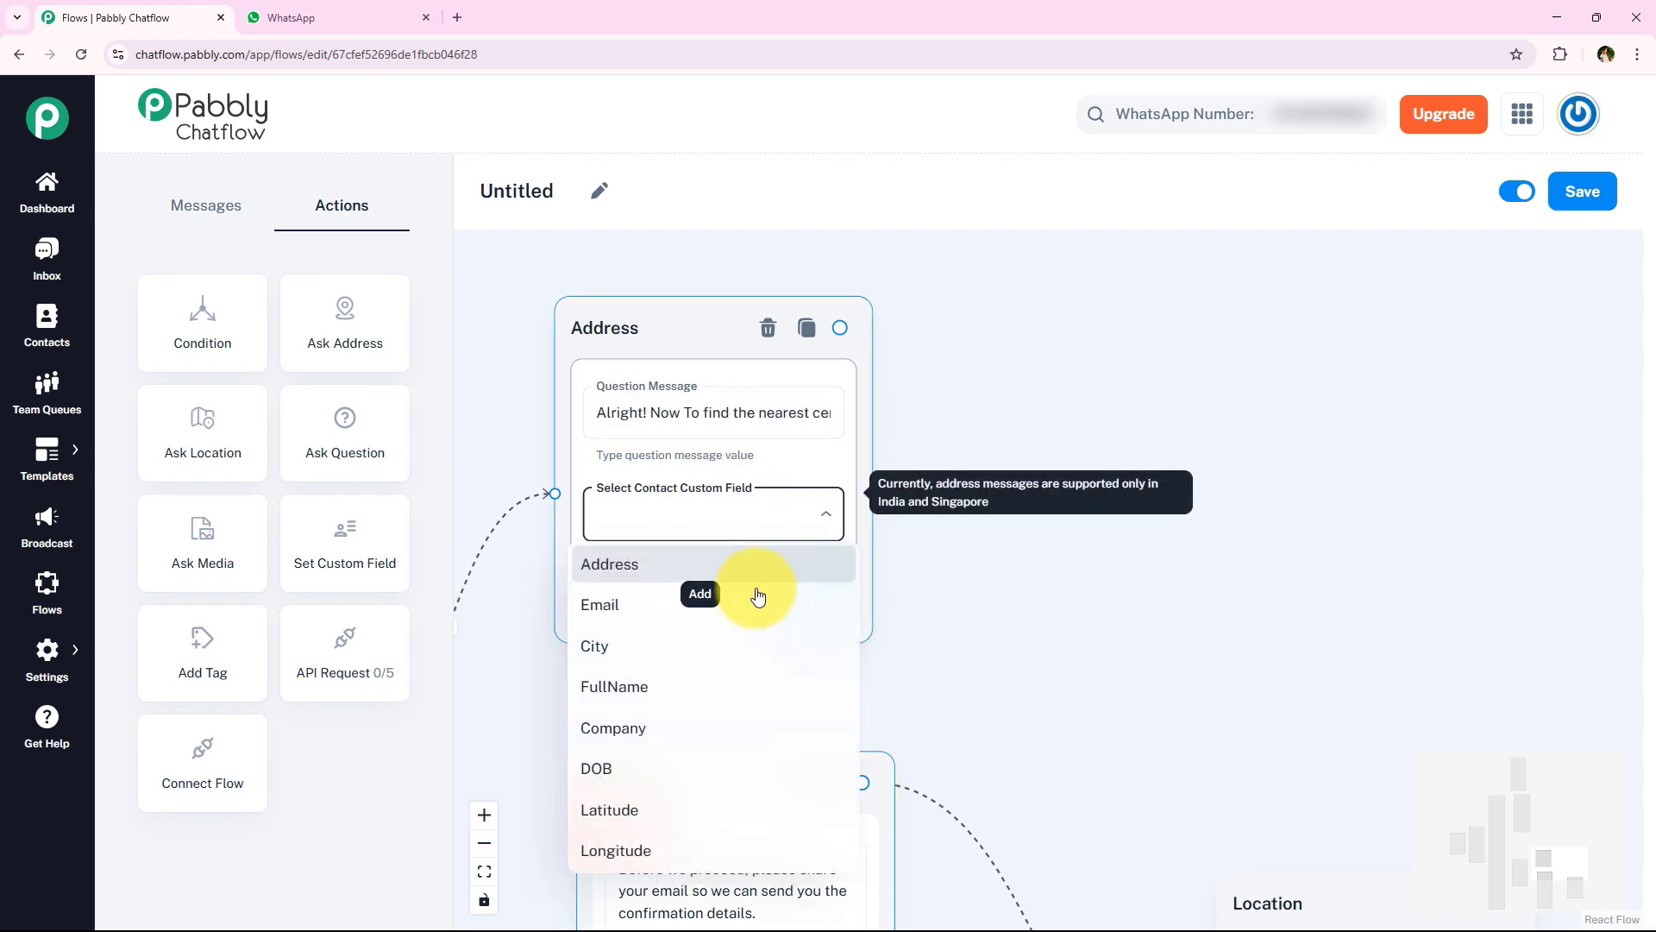
click(717, 579)
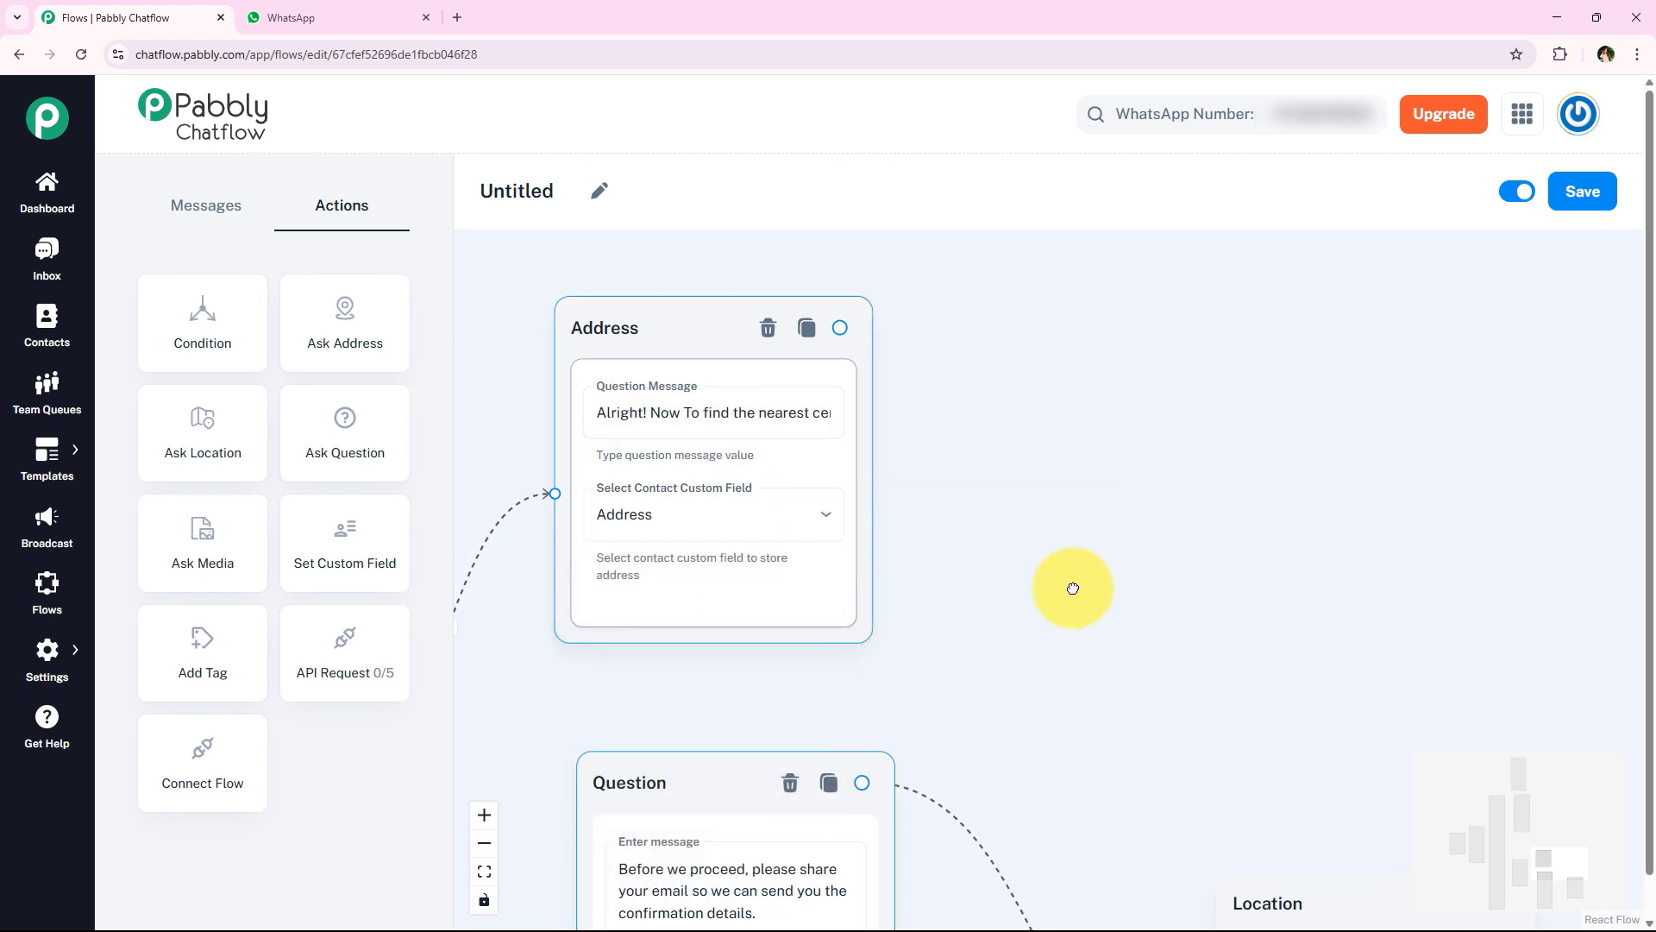
click(1073, 589)
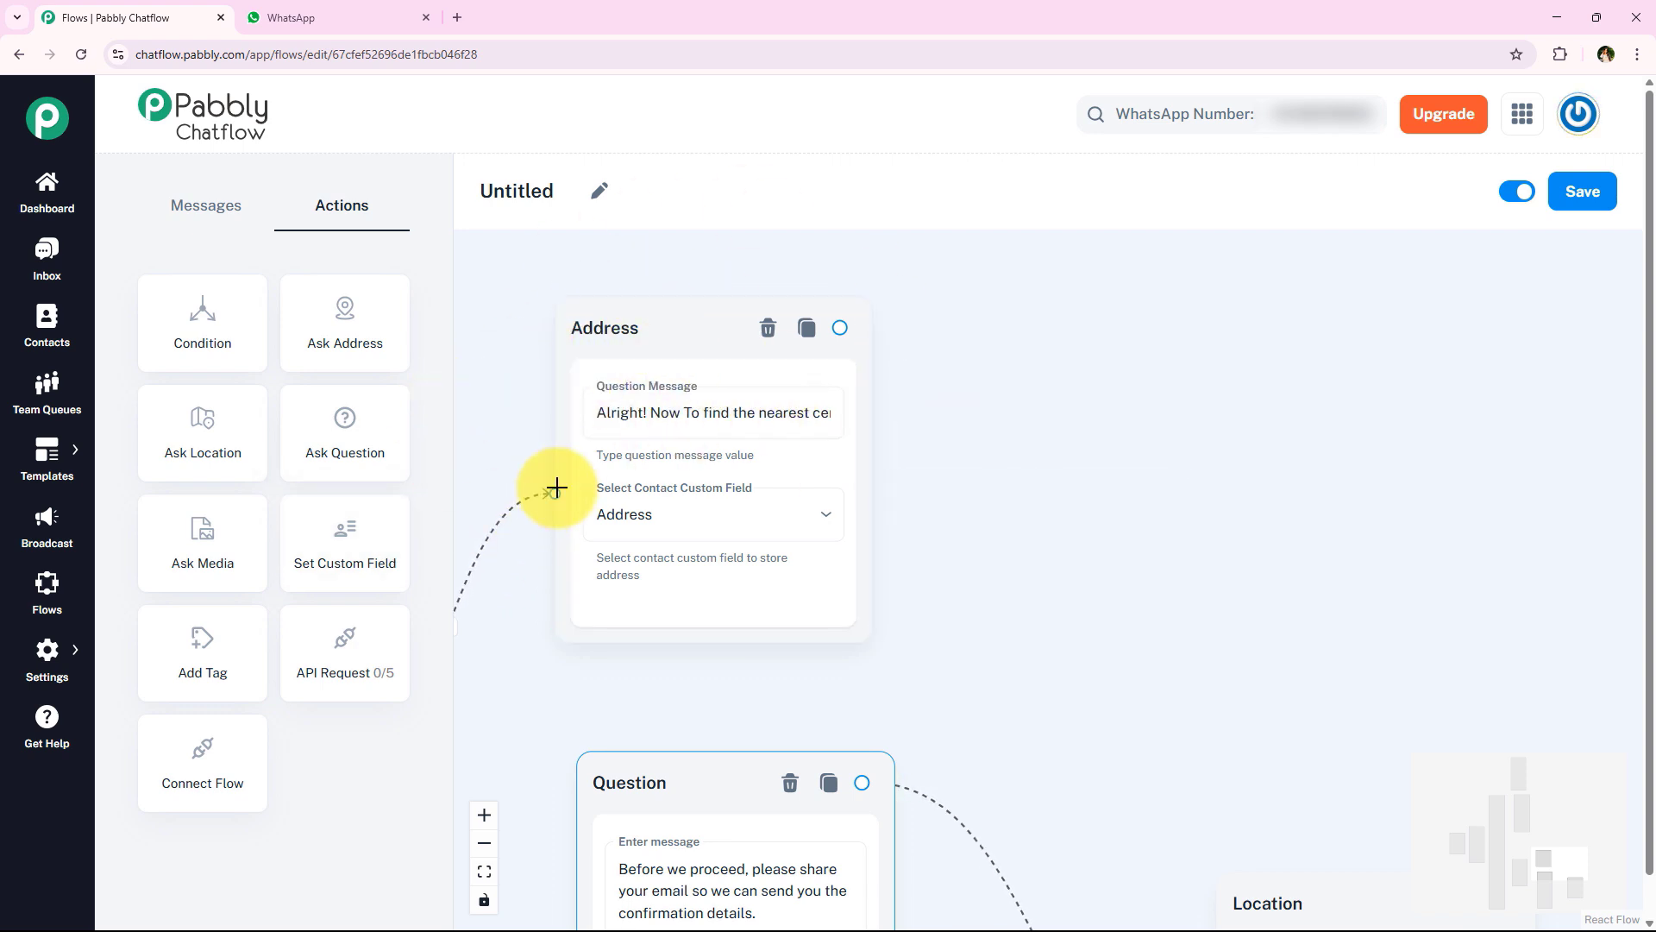
Add a Text + Button message connected to the Physiotherapy Sessions item of the wellness list
scroll(556, 487, down, 3)
drag(543, 580, 648, 418)
drag(954, 480, 1315, 317)
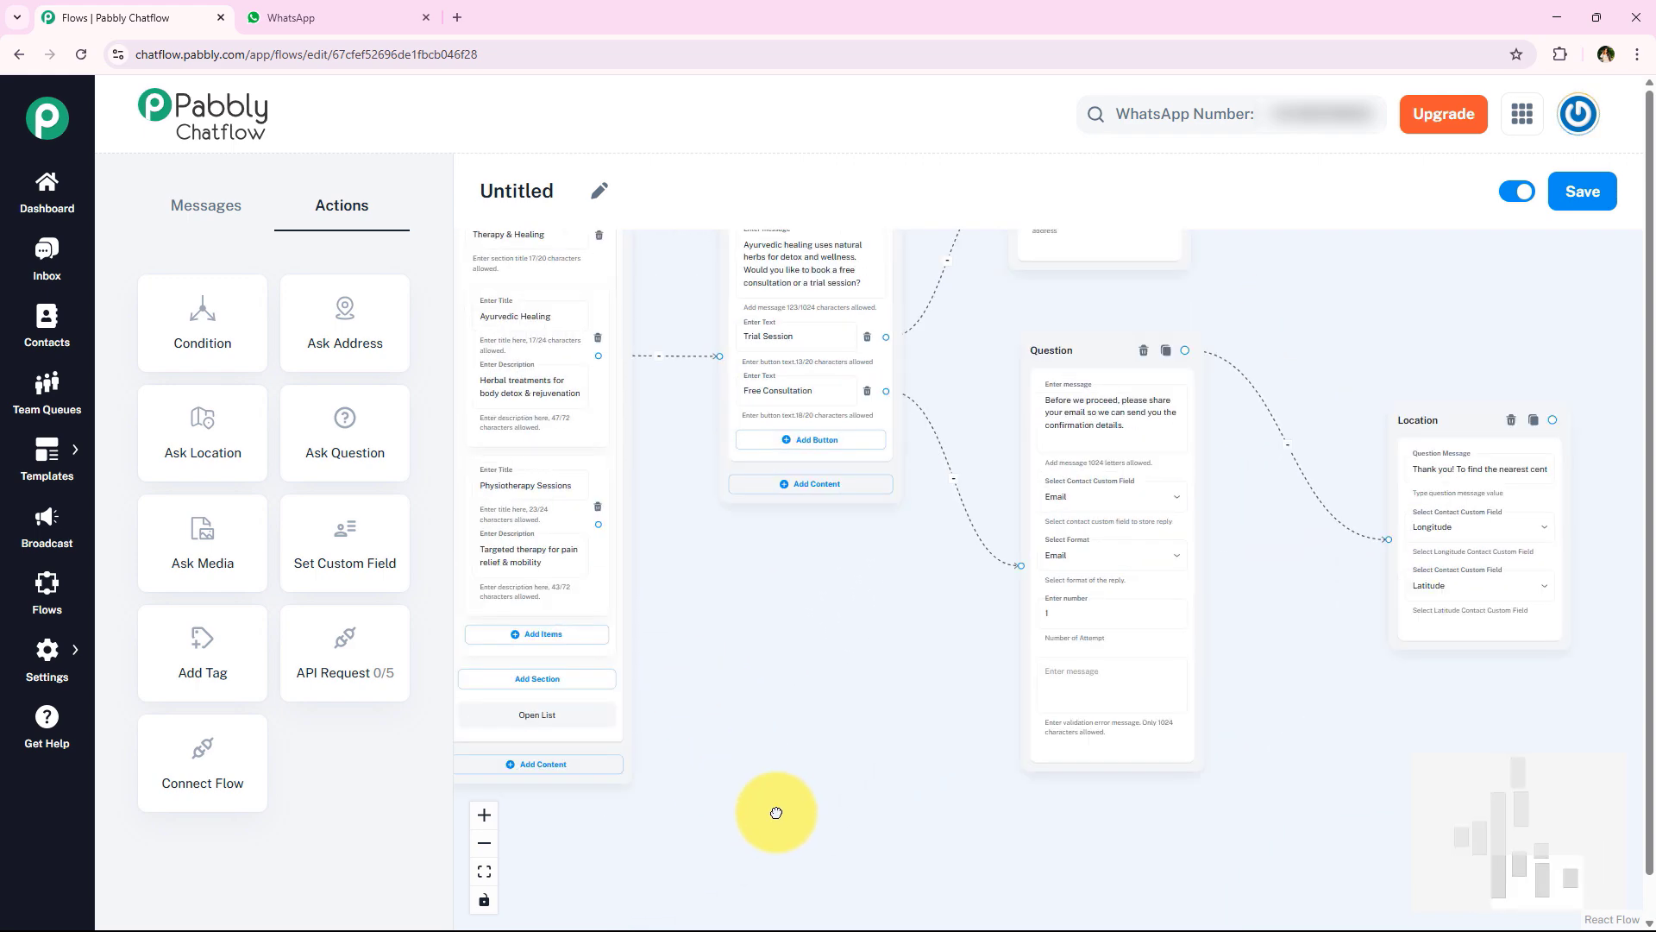
scroll(777, 812, up, 5)
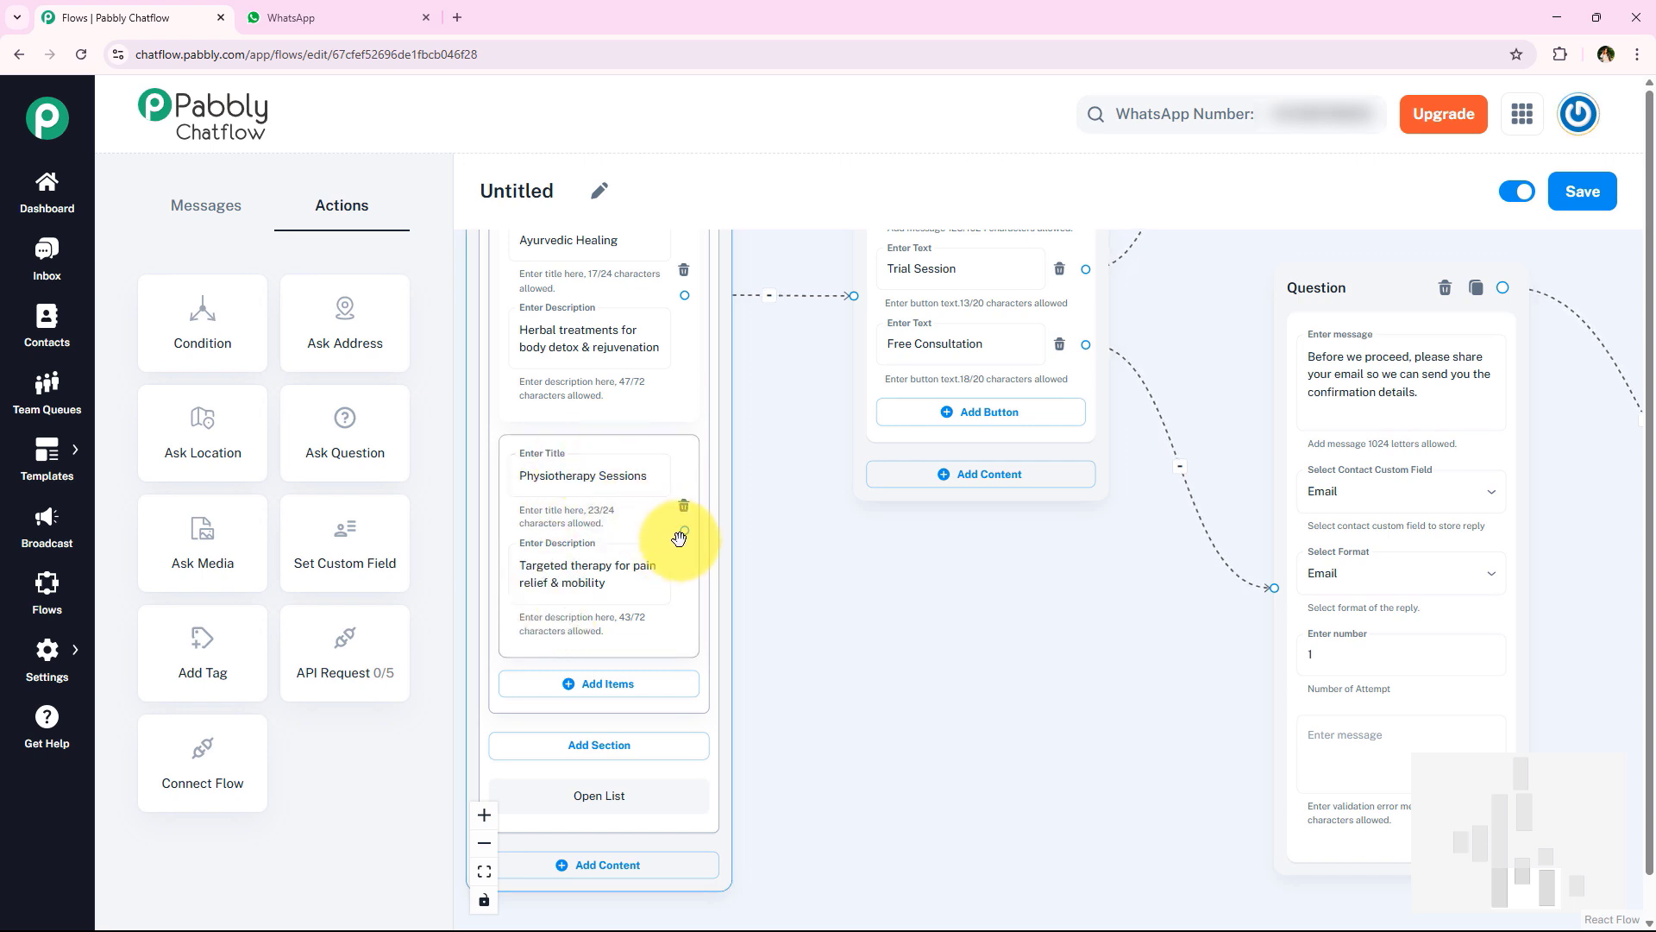
drag(684, 531, 863, 601)
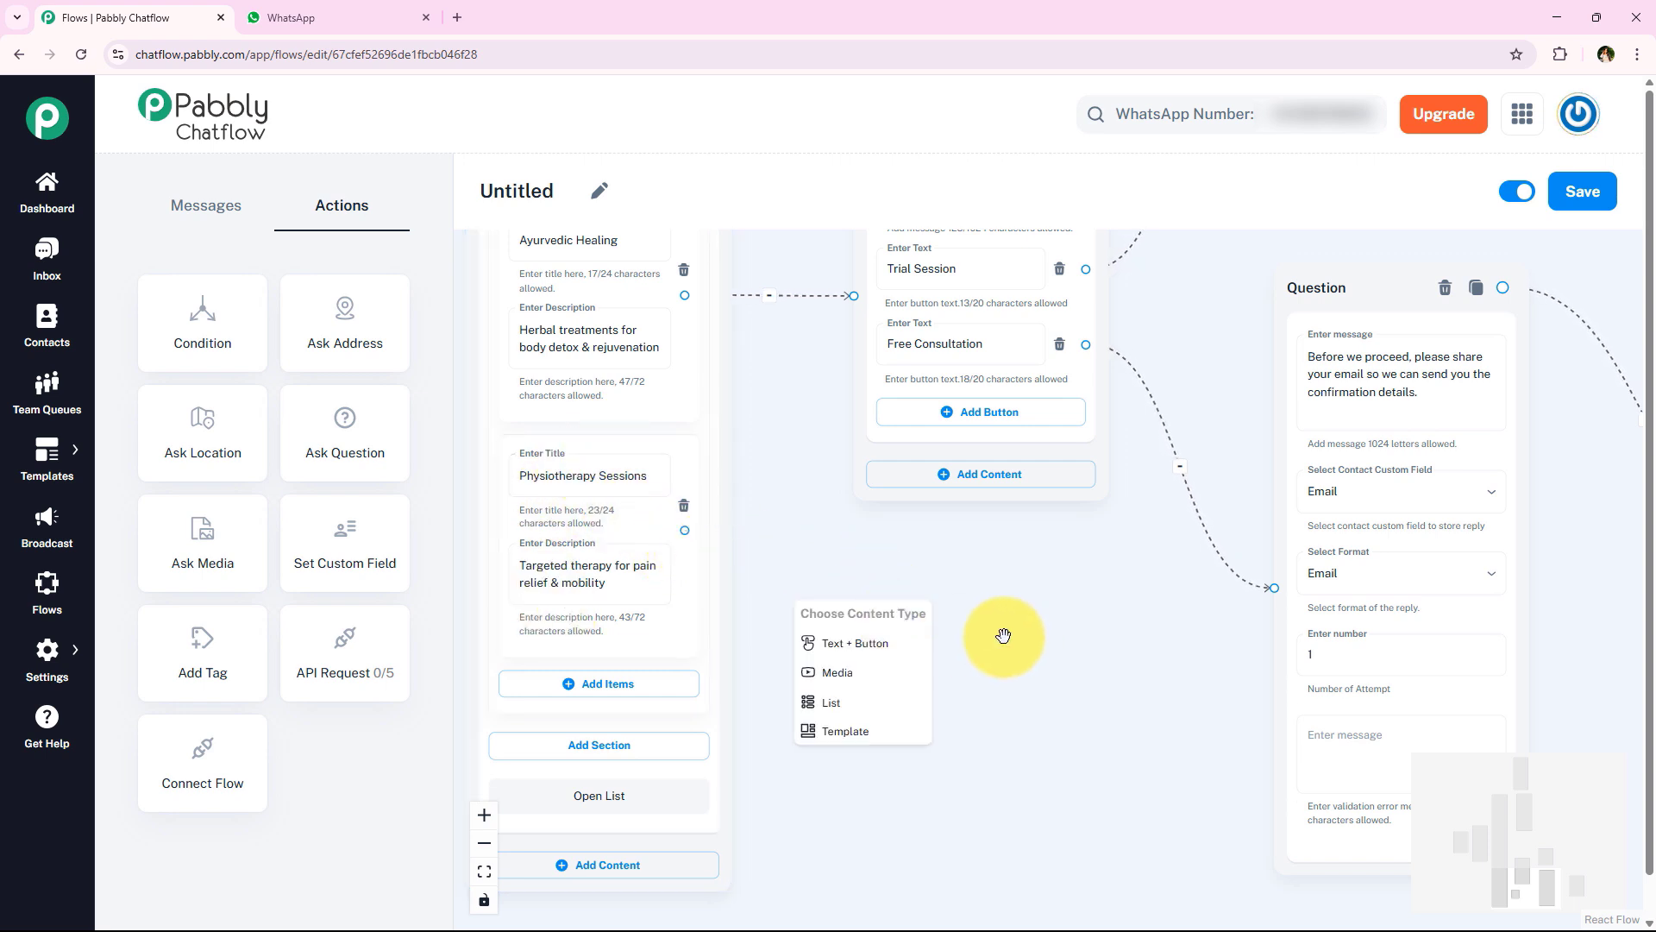
click(886, 659)
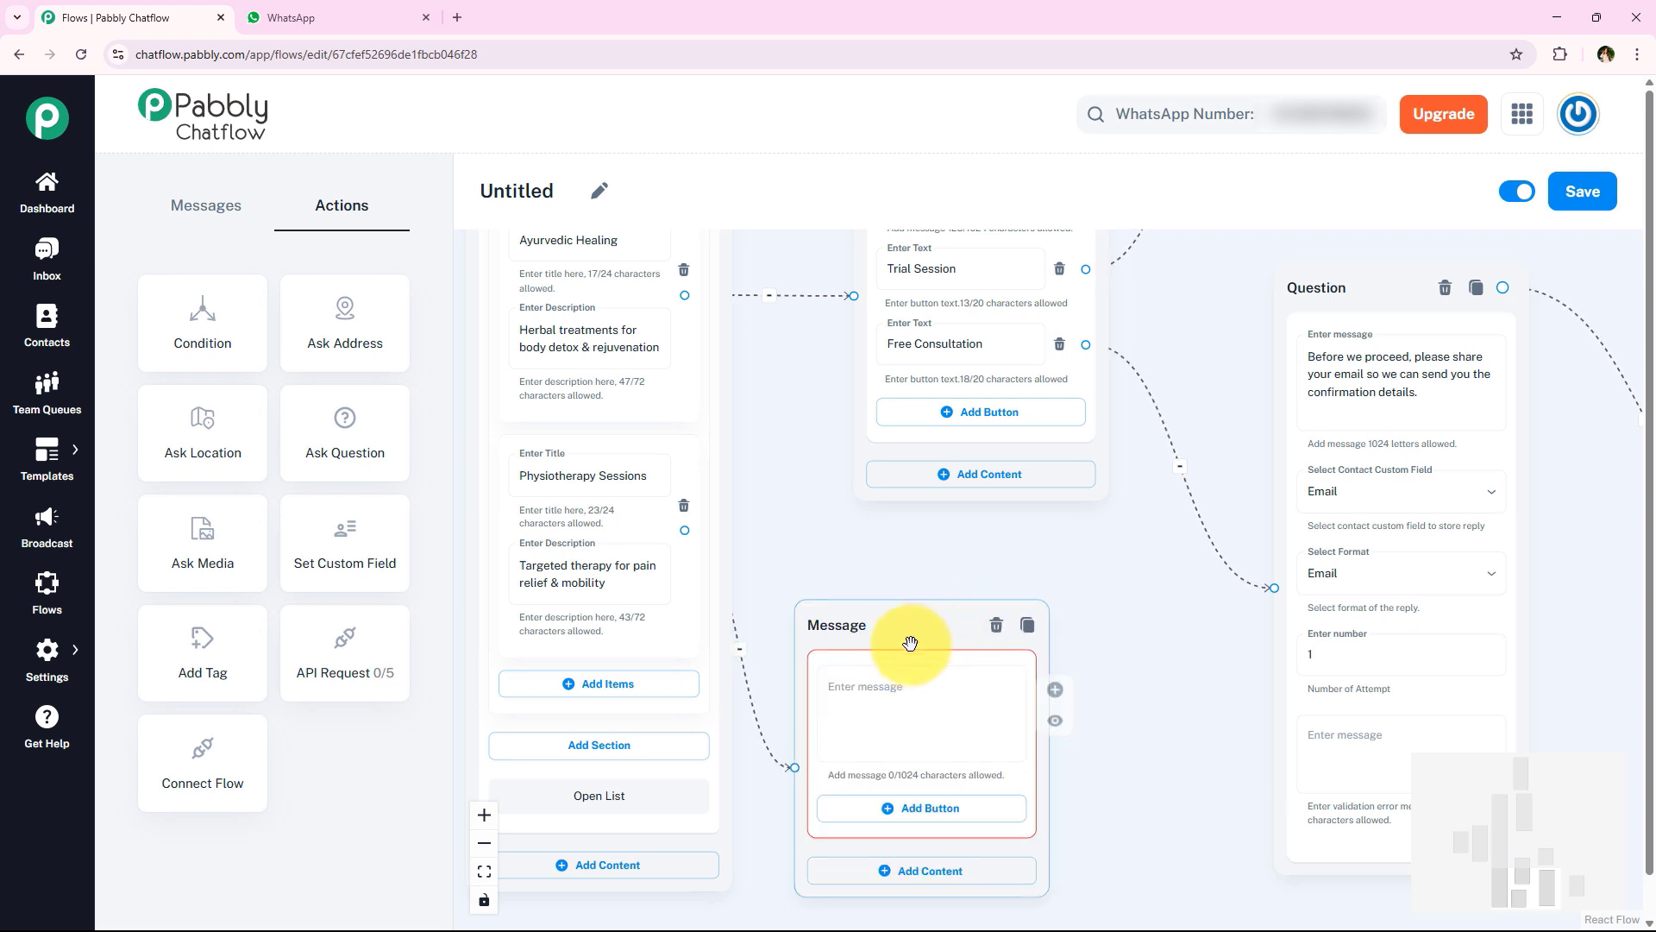
Enter the message "Our physiotherapists specialize in pain relief. Would you like to book an assessment?" and add Yes and No buttons
click(946, 636)
drag(973, 529, 922, 555)
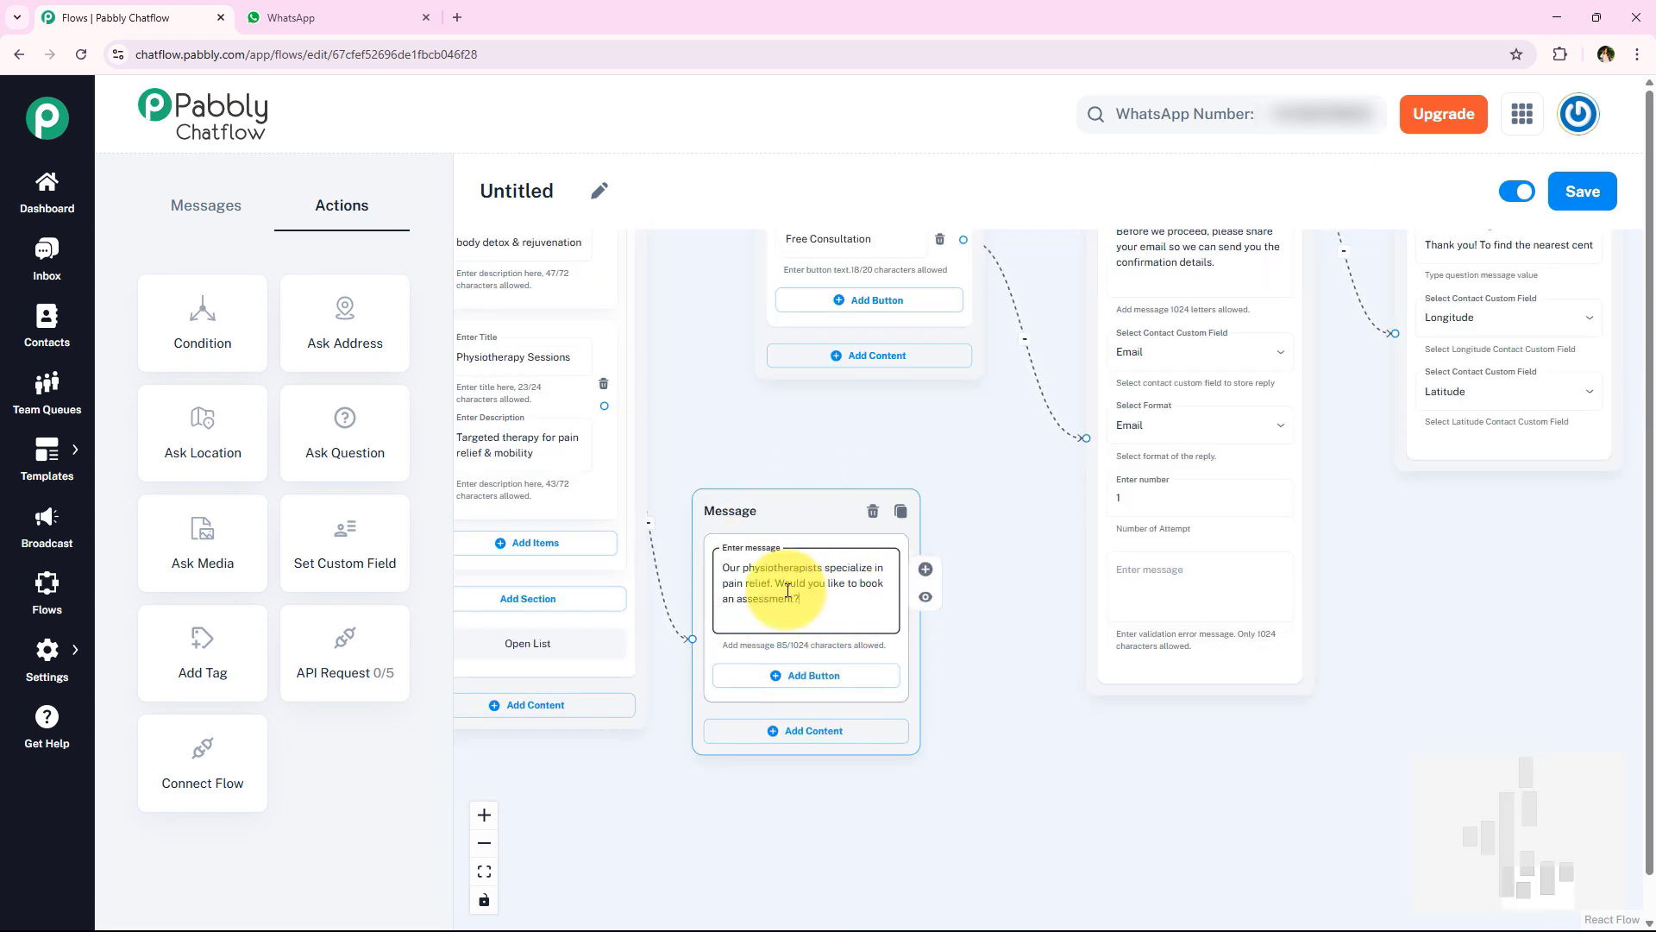
click(794, 677)
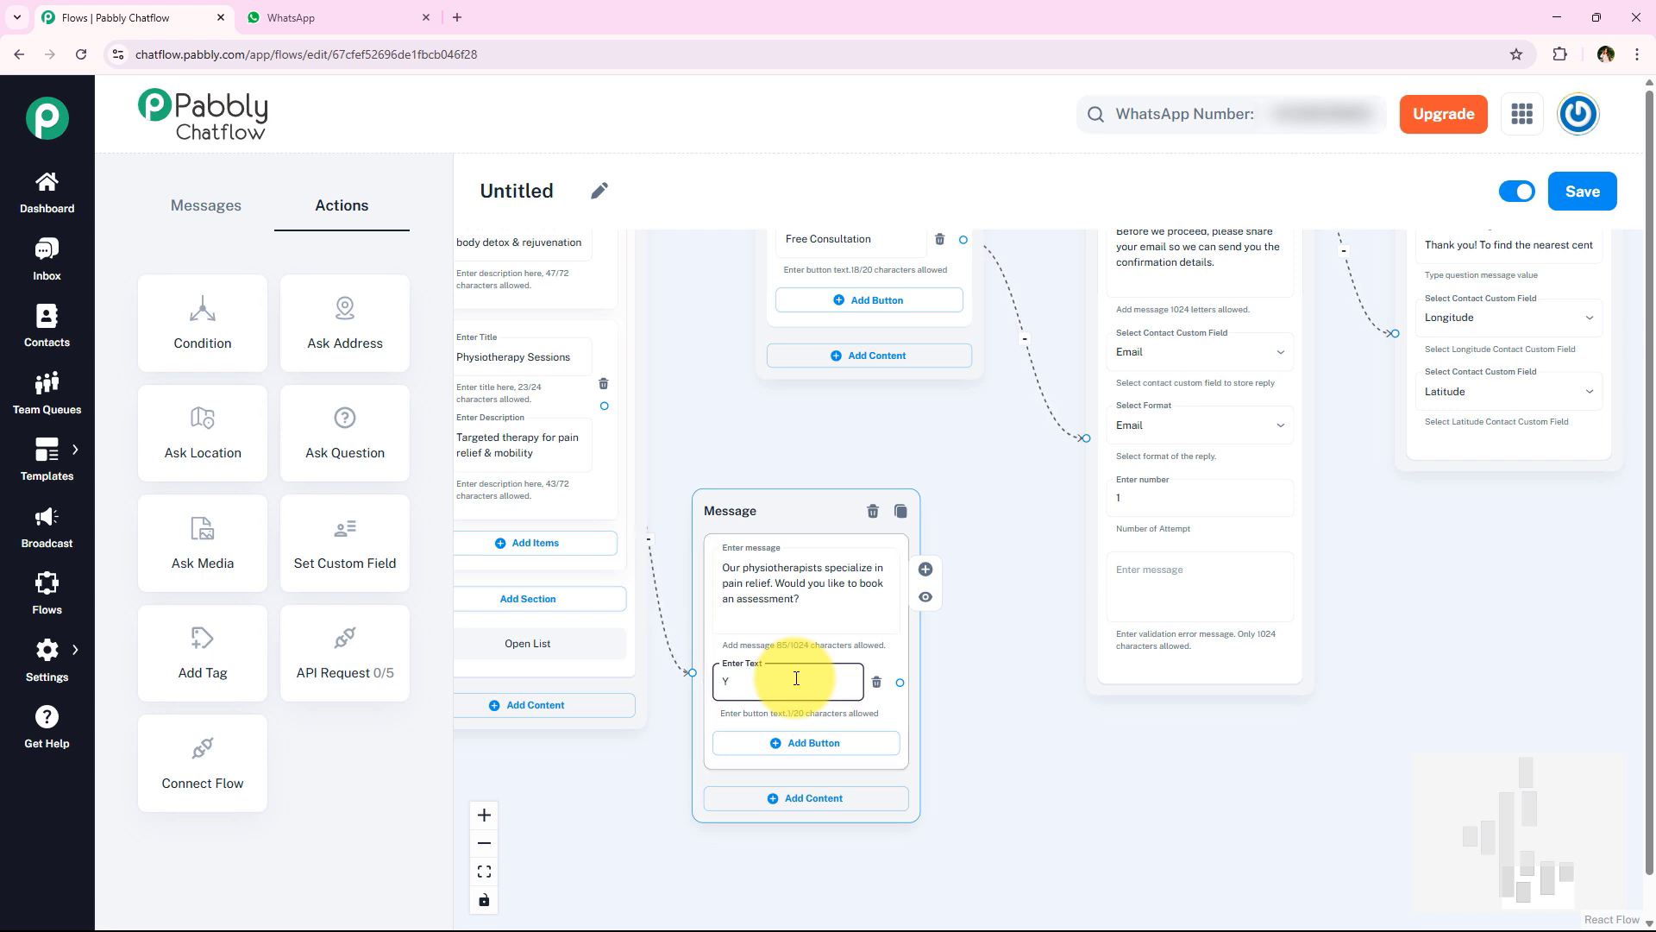
click(811, 742)
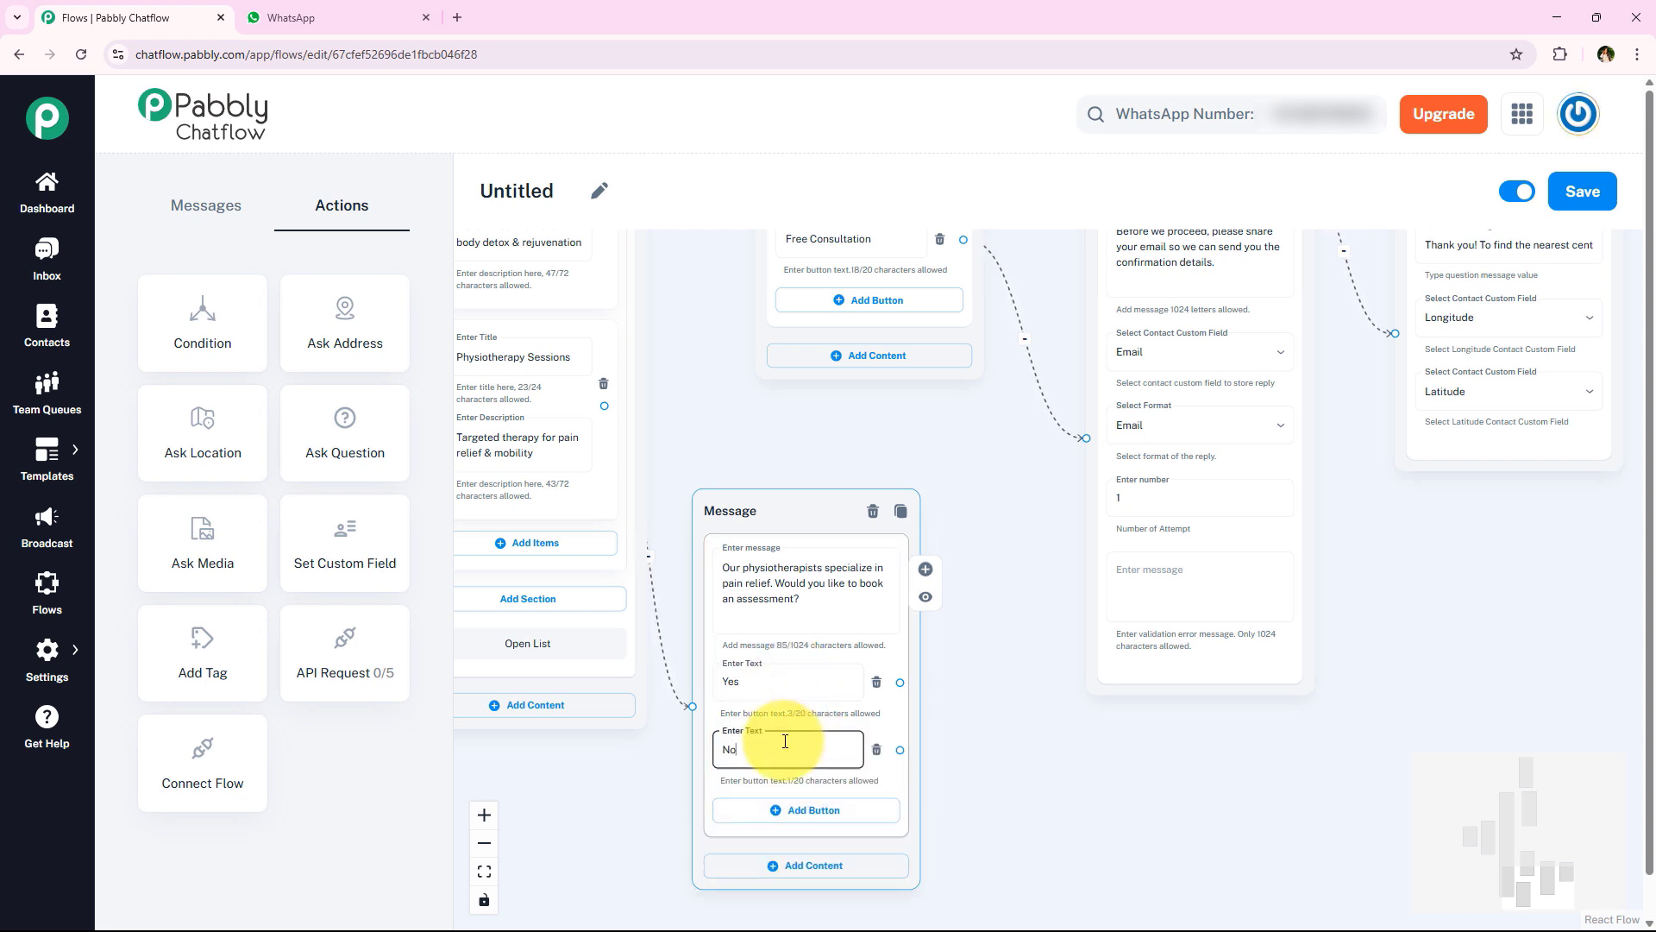
click(749, 573)
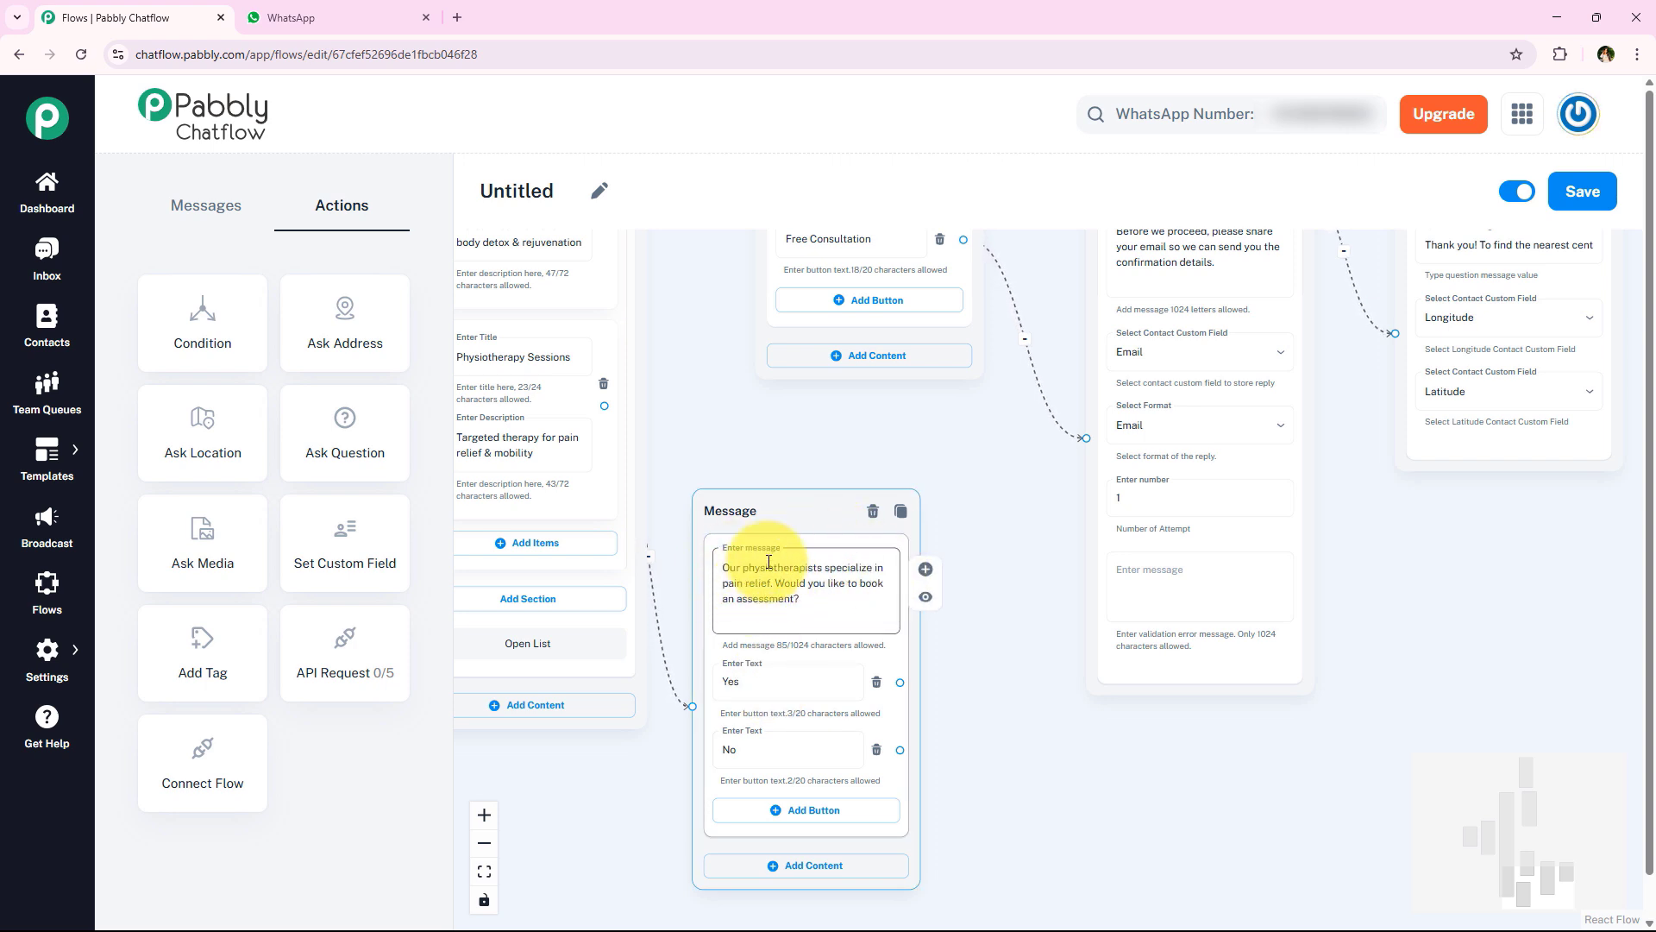
drag(984, 697, 1095, 766)
drag(1293, 753, 1100, 751)
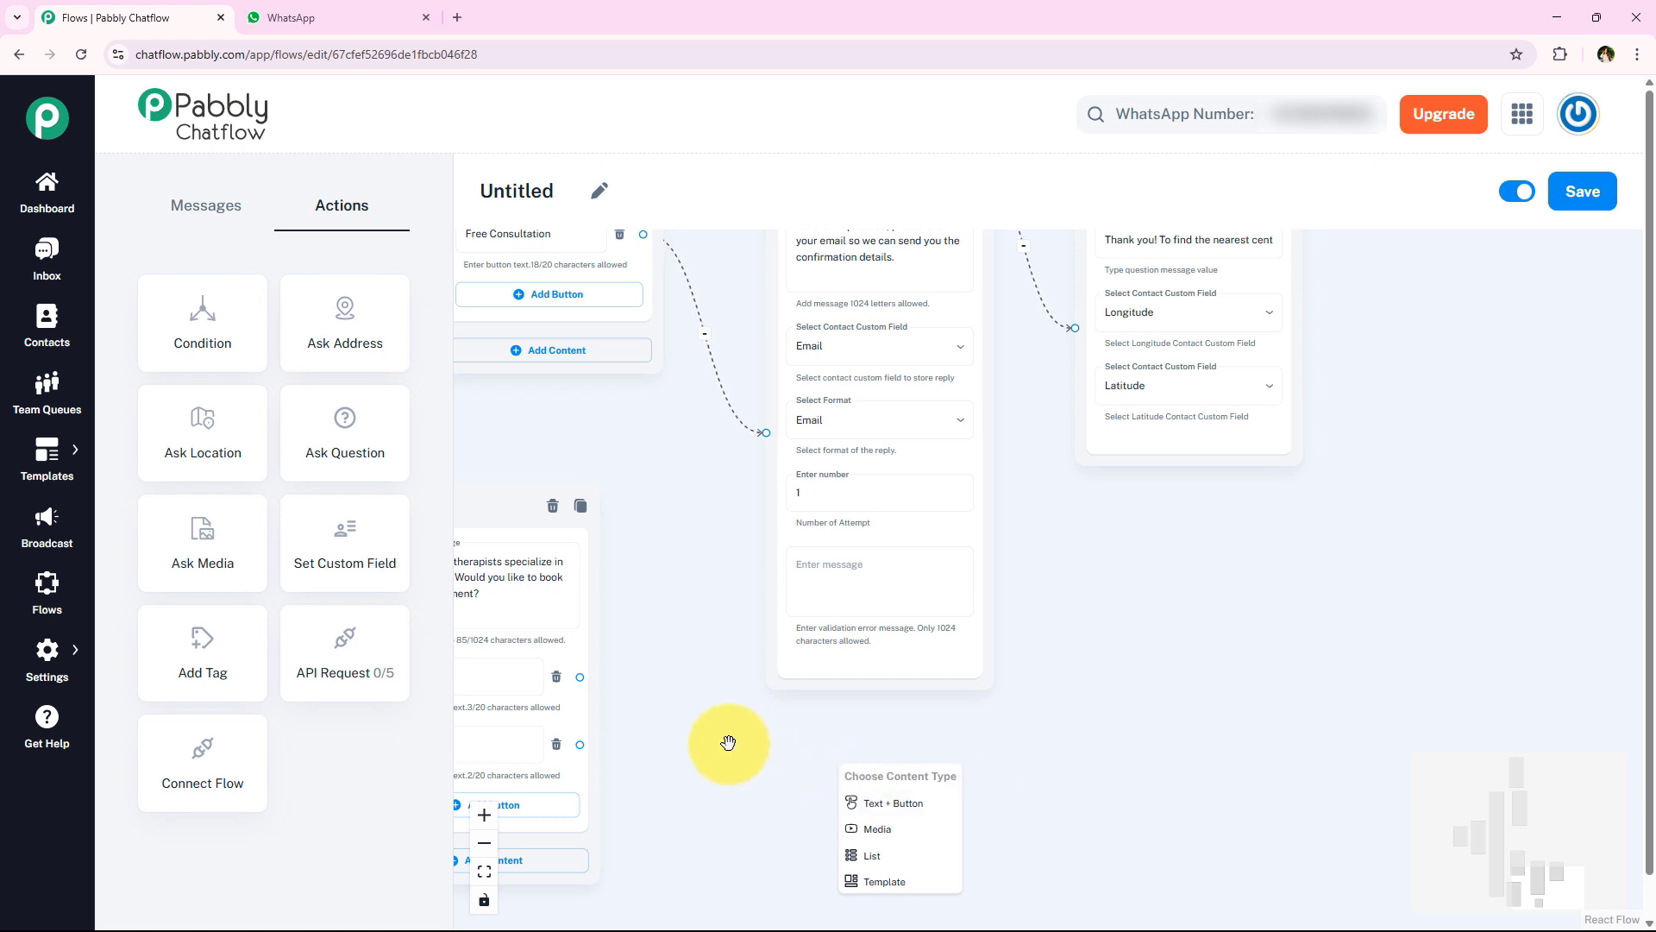
drag(730, 742, 878, 737)
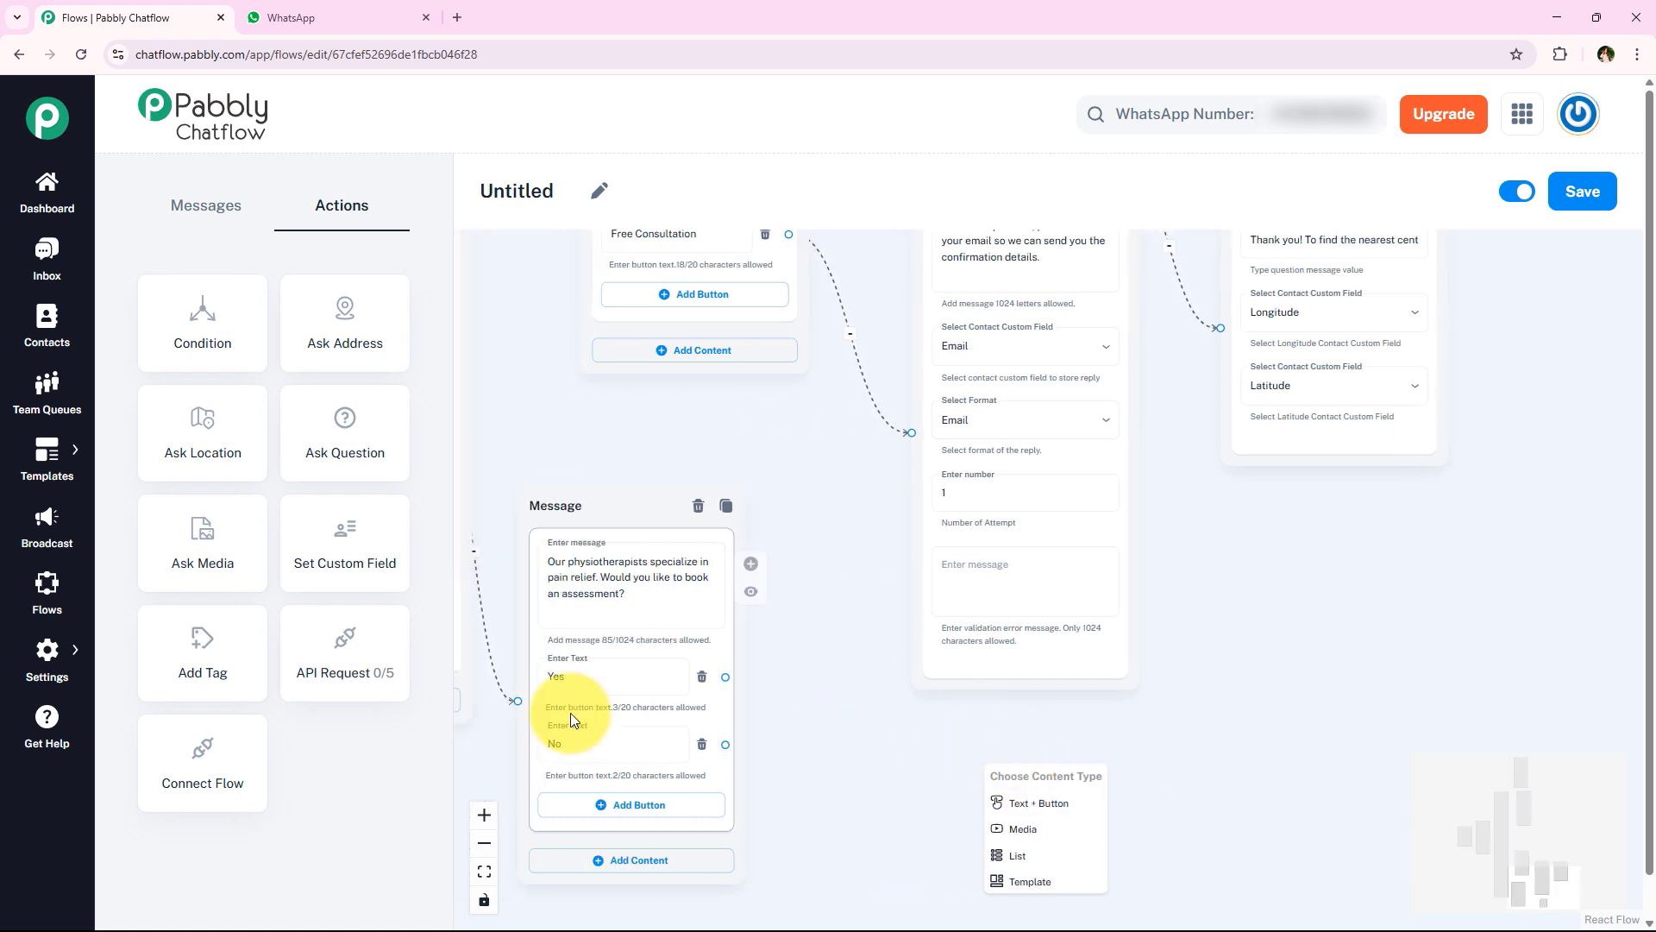
click(972, 721)
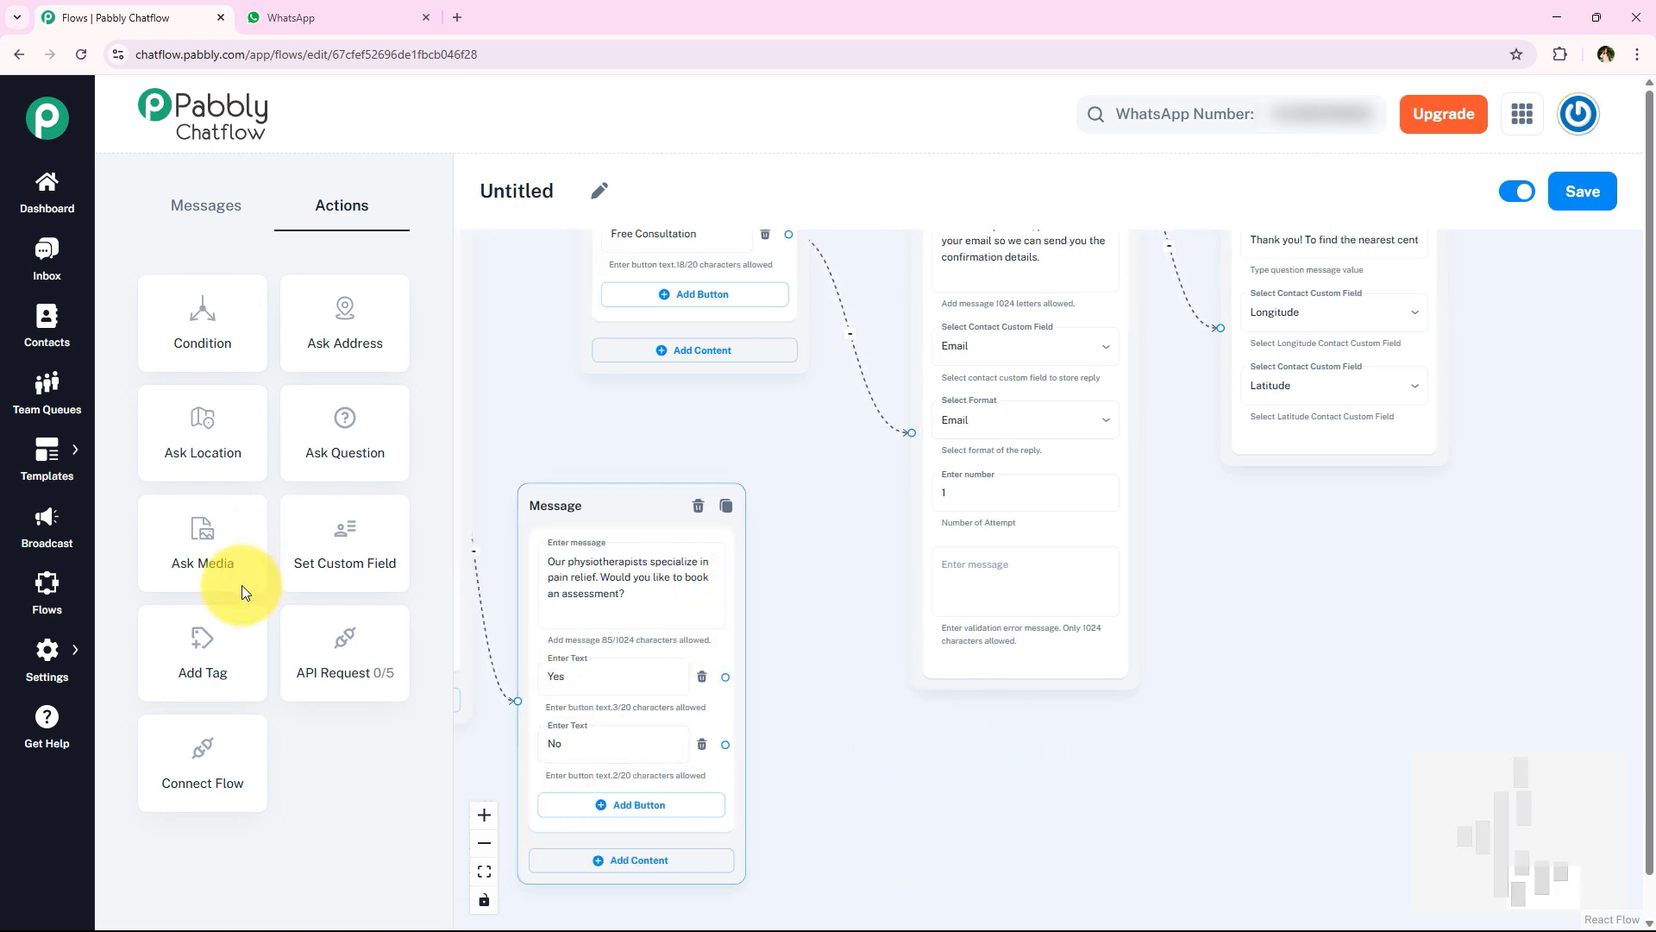
Place an Add Tag action beside the physiotherapy message and look through its available tags
drag(208, 647, 730, 652)
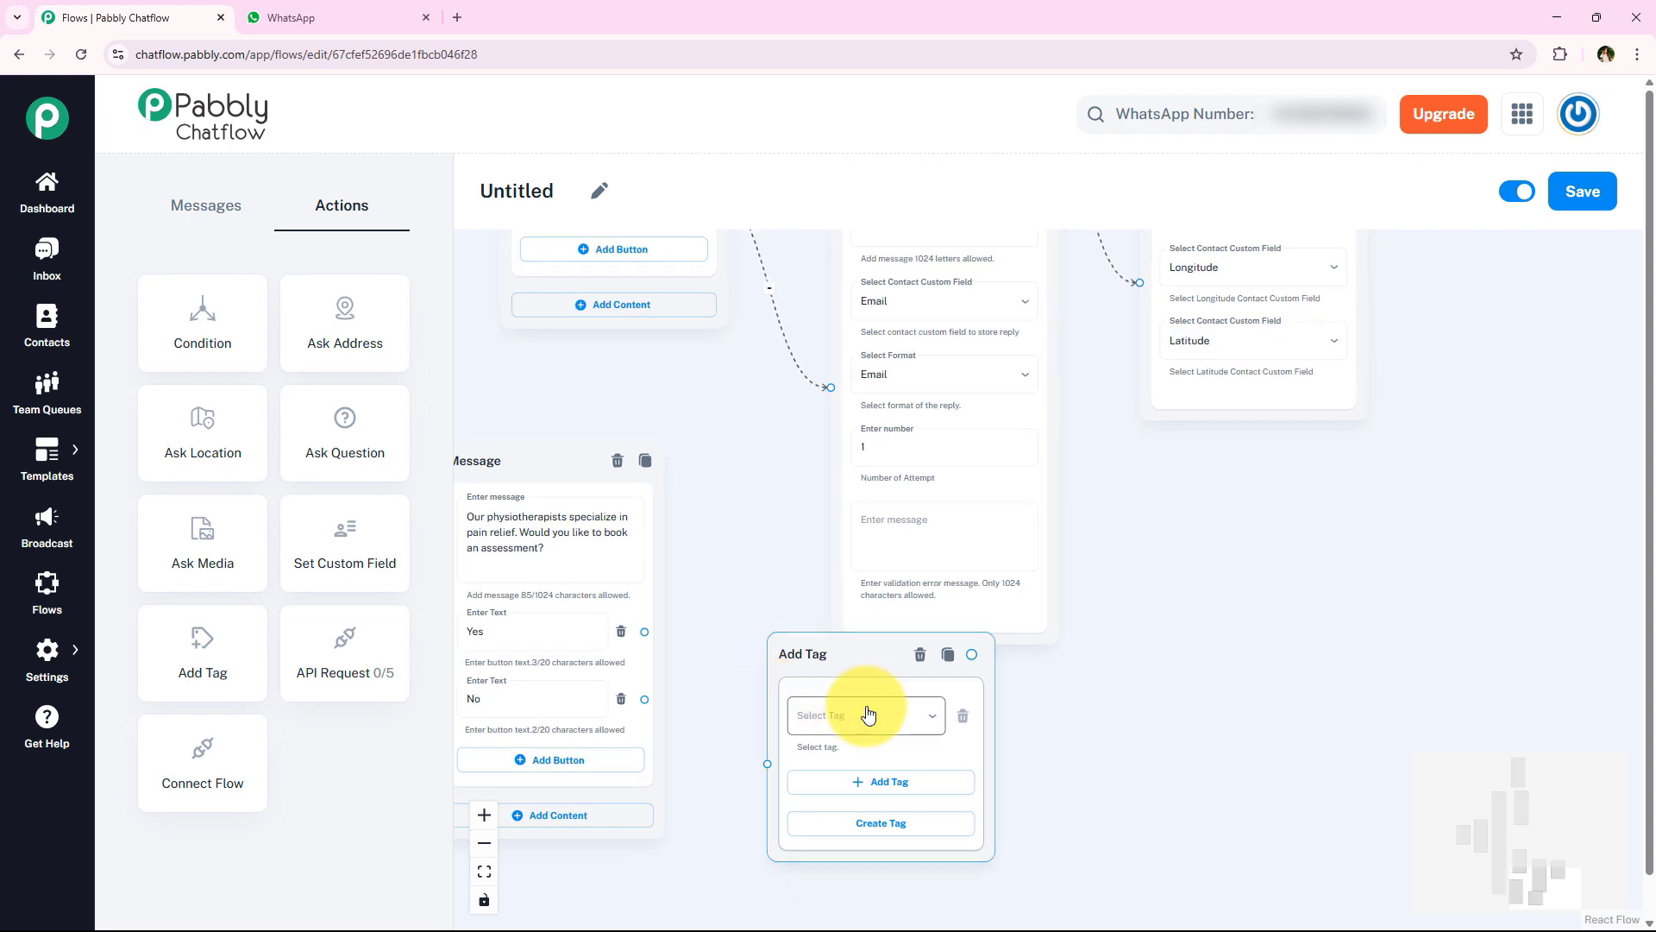
click(857, 713)
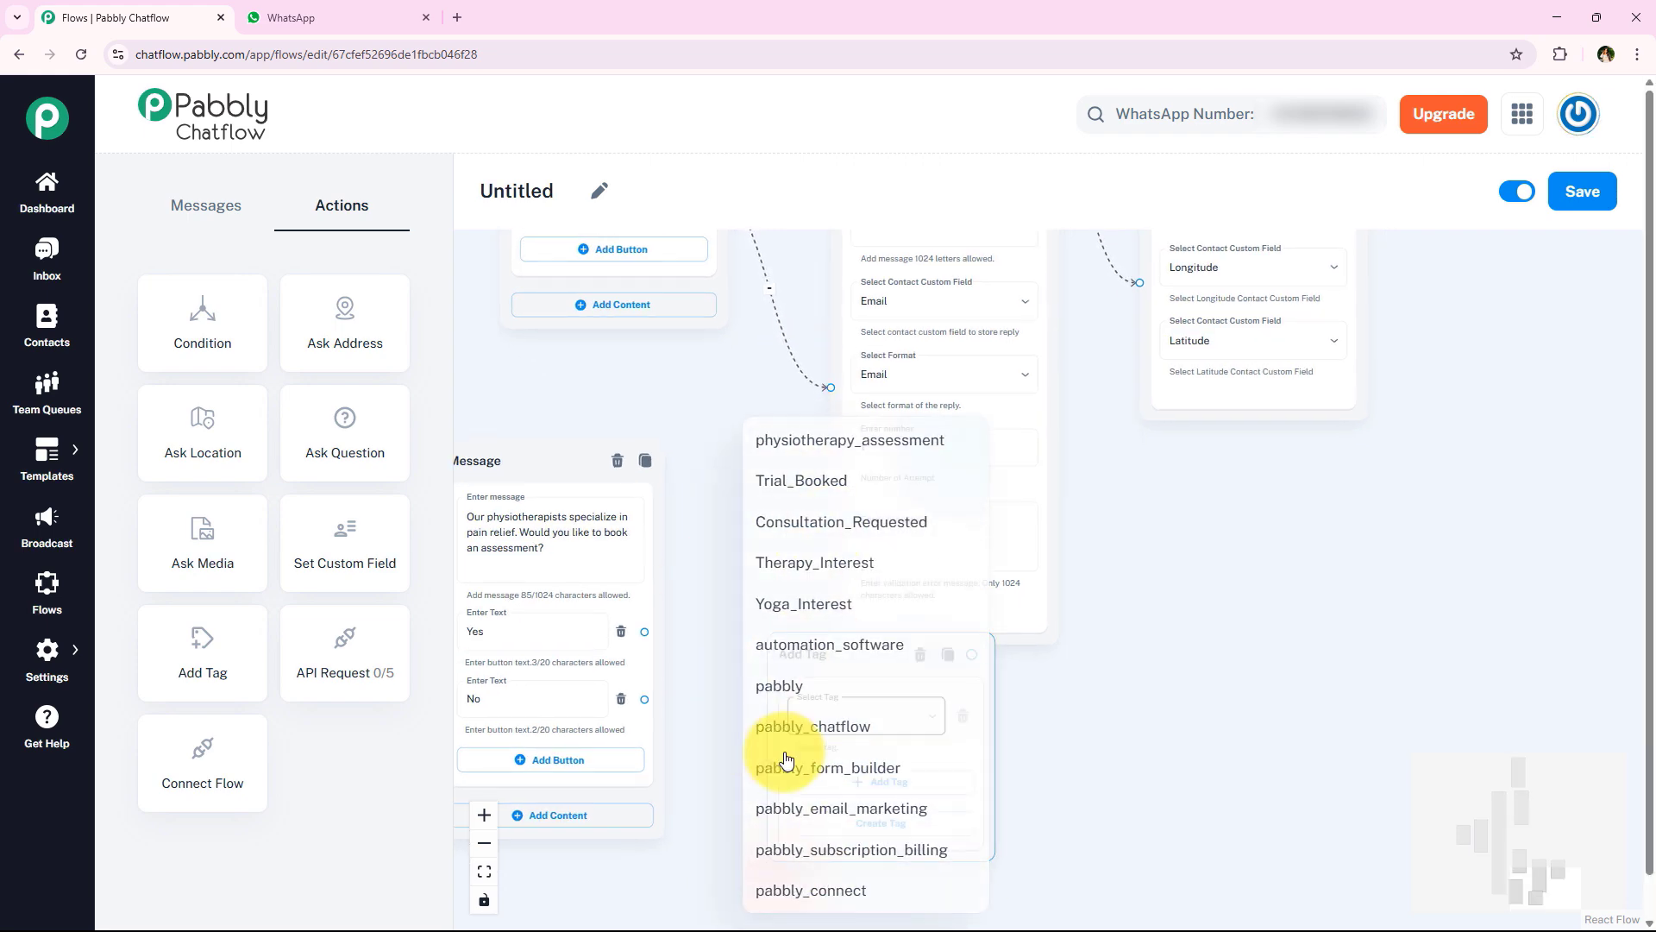
click(788, 720)
scroll(819, 664, down, 5)
drag(876, 406, 814, 550)
scroll(952, 664, up, 4)
scroll(1046, 684, up, 4)
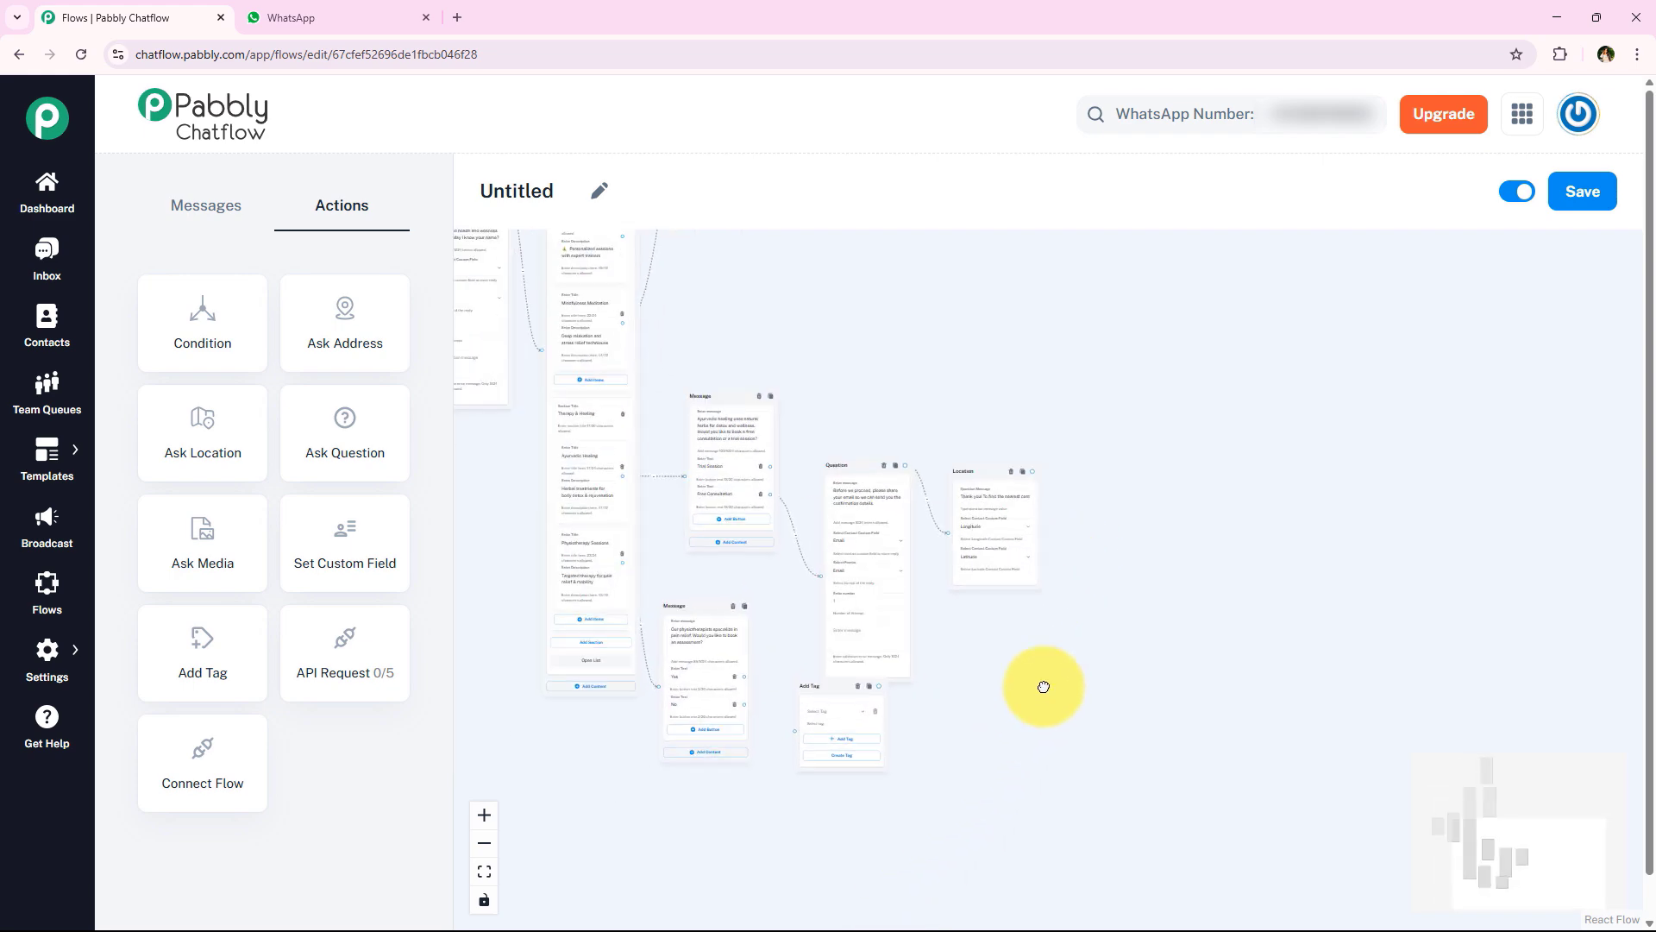
scroll(832, 708, up, 2)
scroll(759, 710, left, 3)
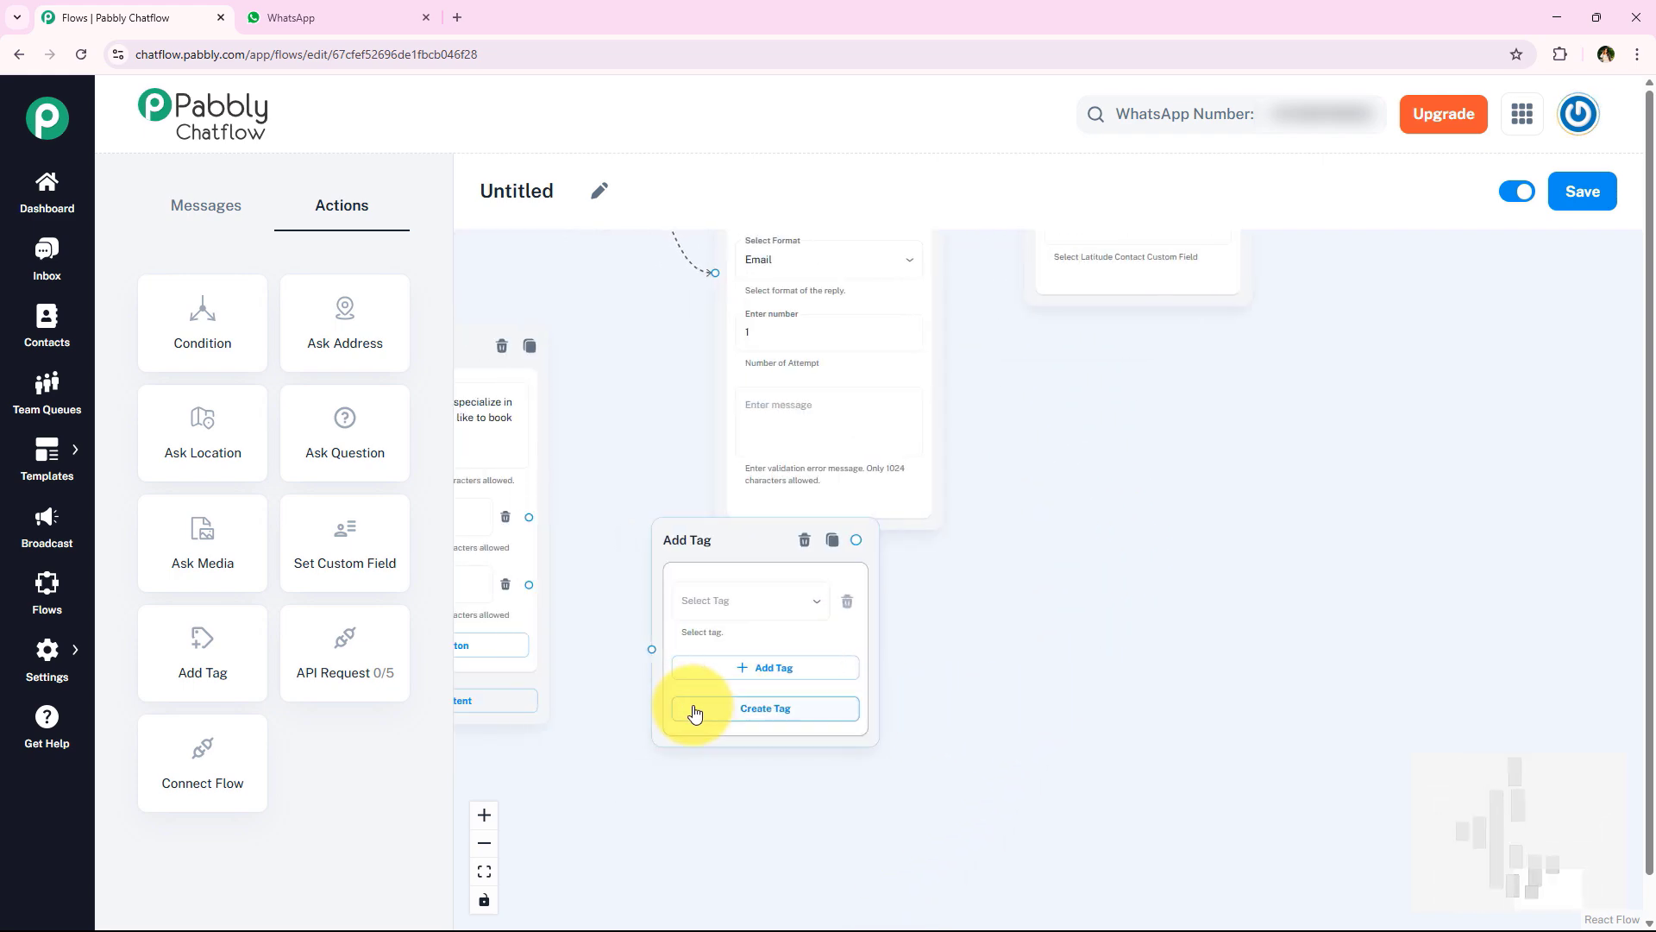
Draft a new contact tag named testing_tag, try its first-message auto-tagging option, and cancel the tag creation
click(747, 708)
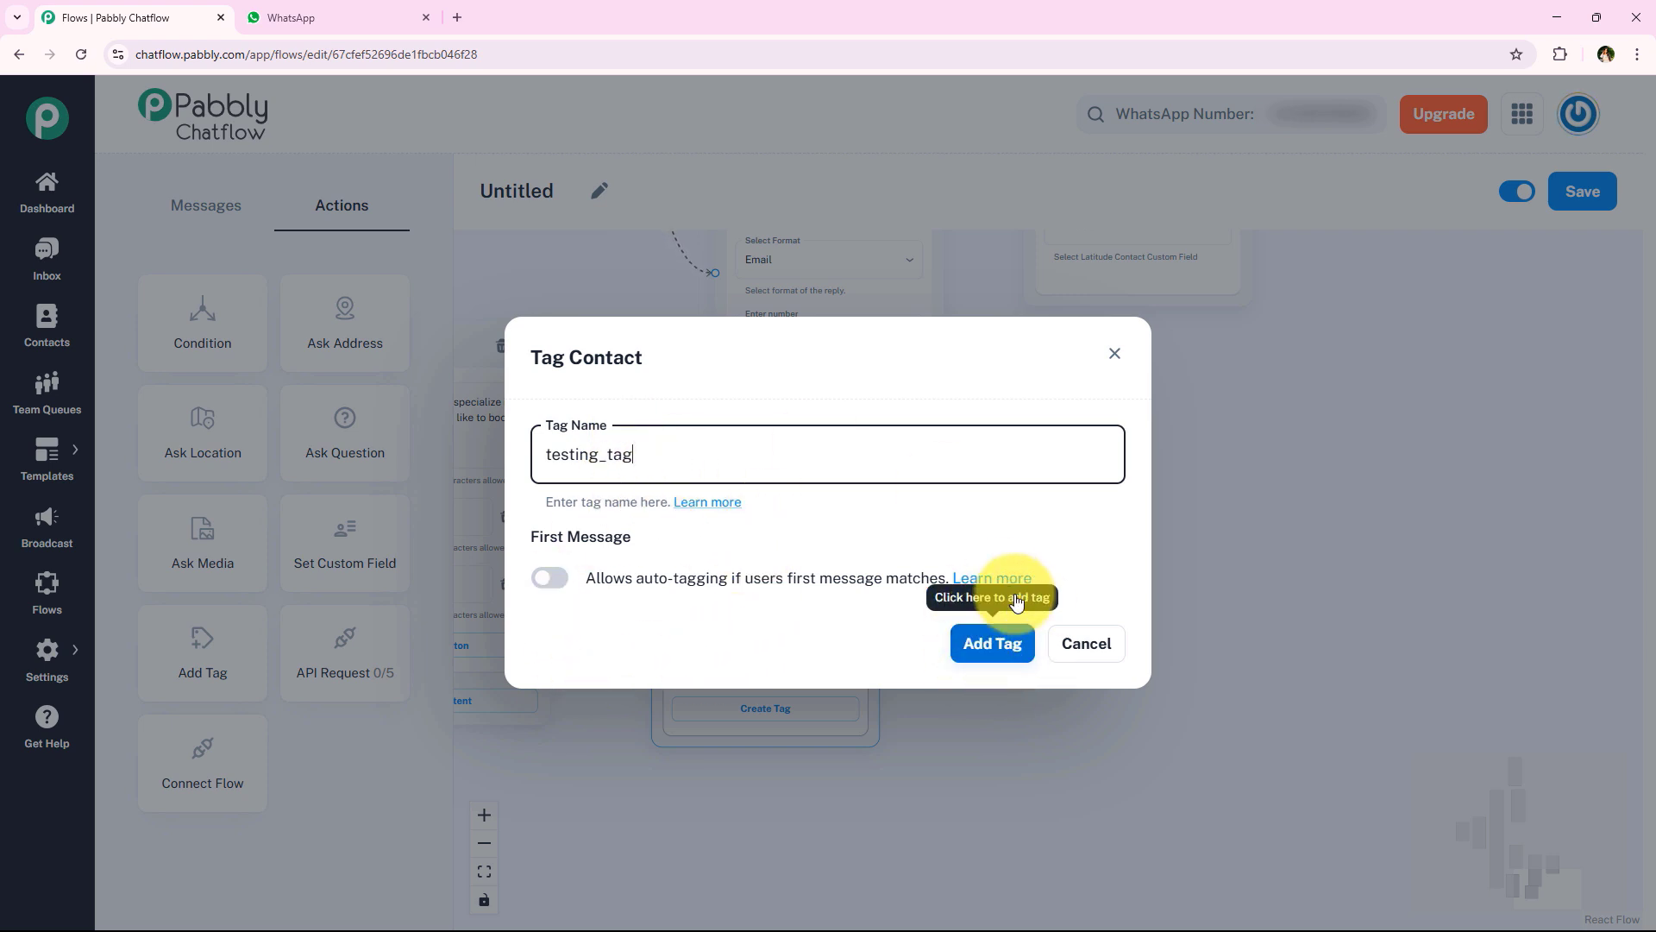
click(578, 586)
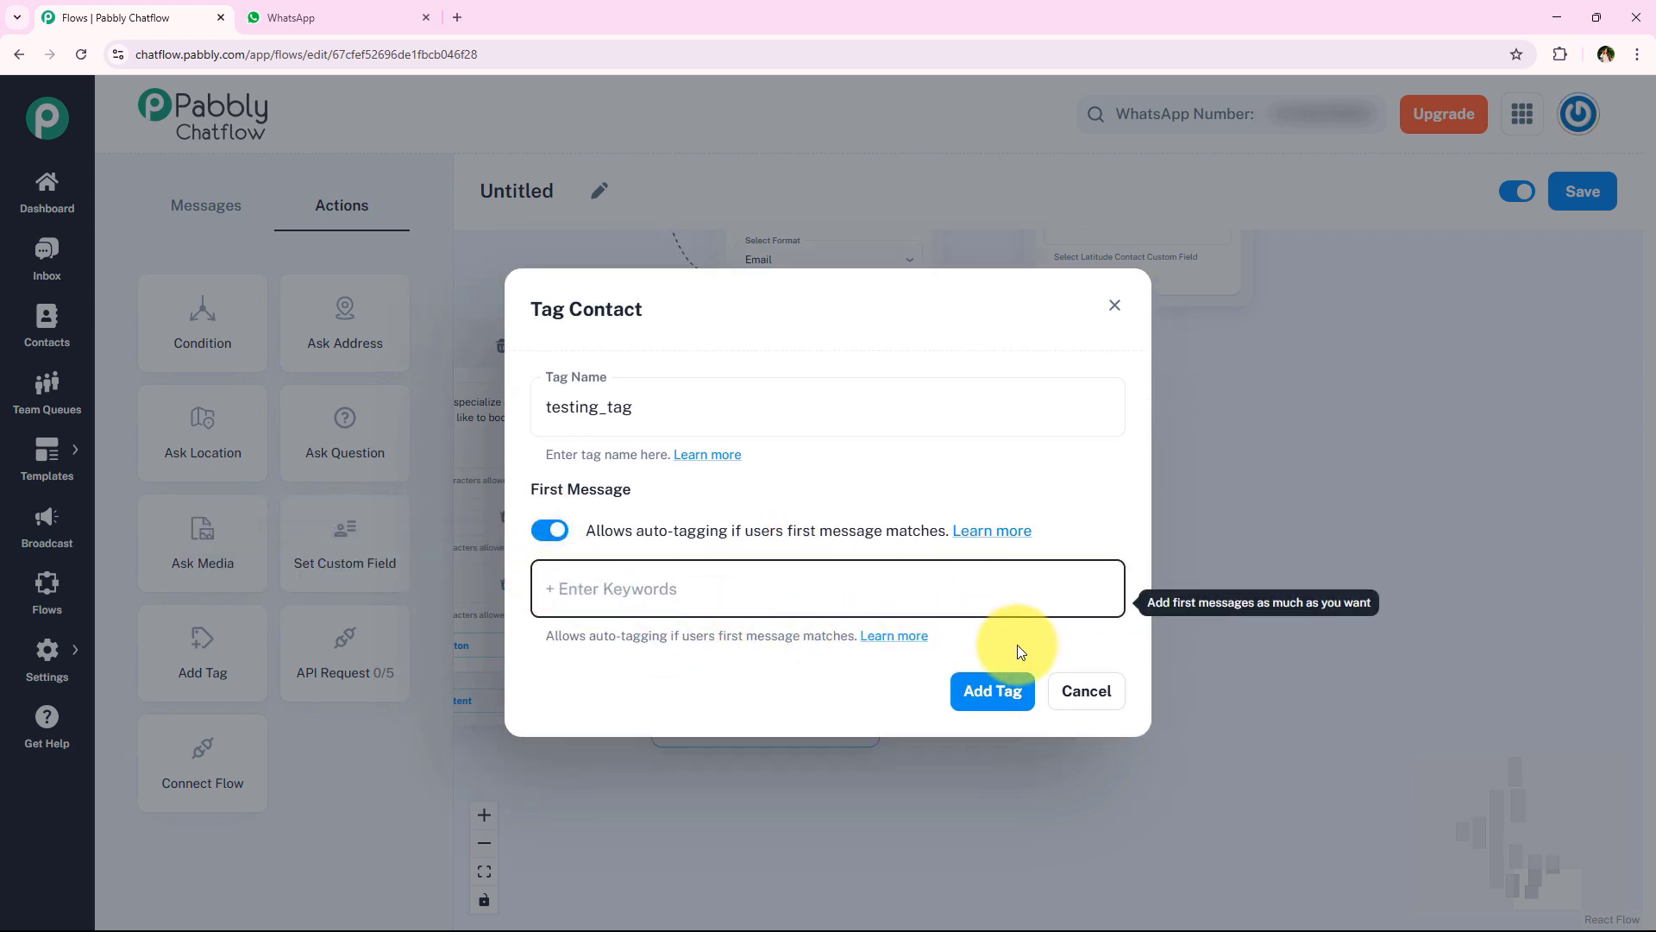
click(550, 529)
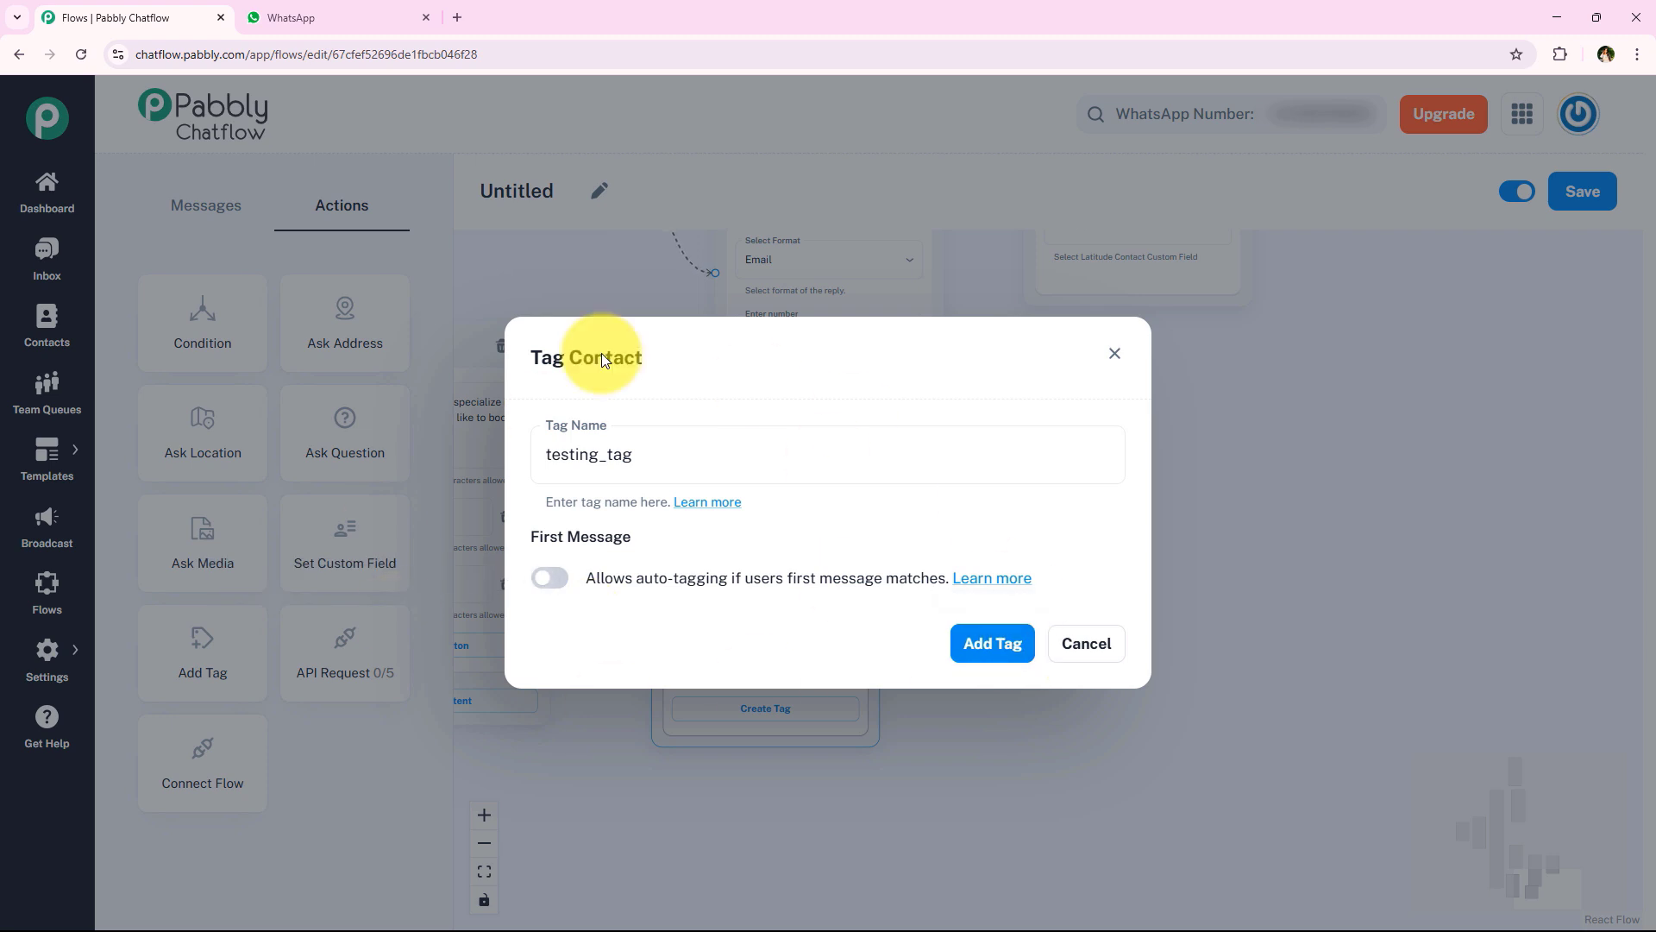
click(545, 578)
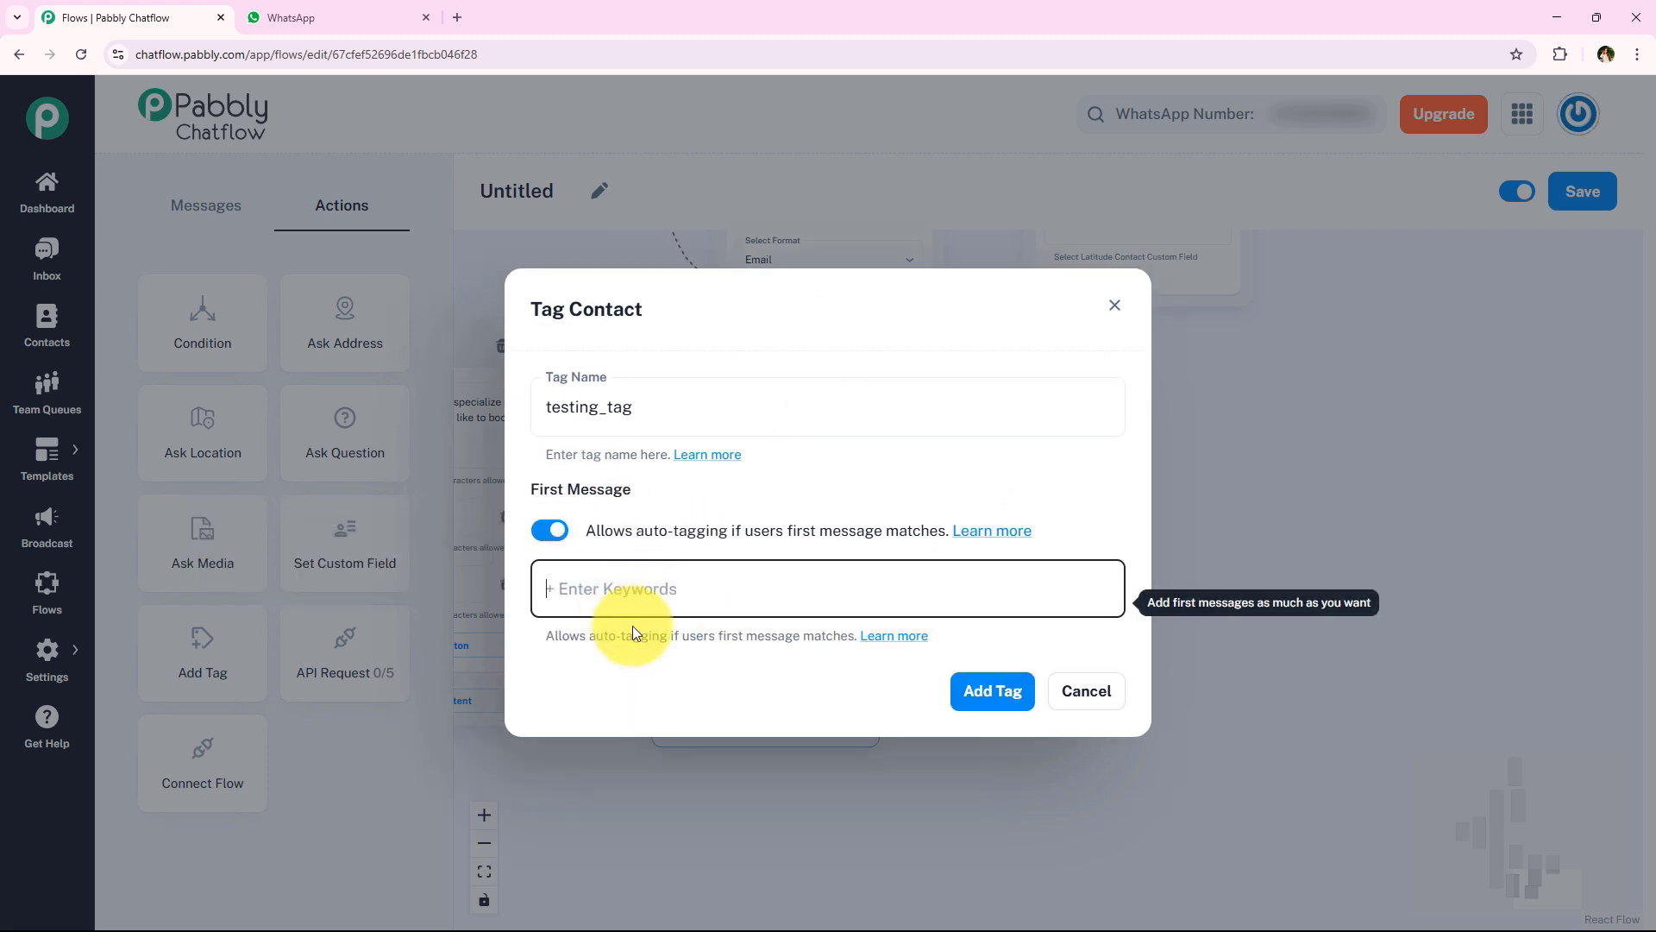
click(547, 529)
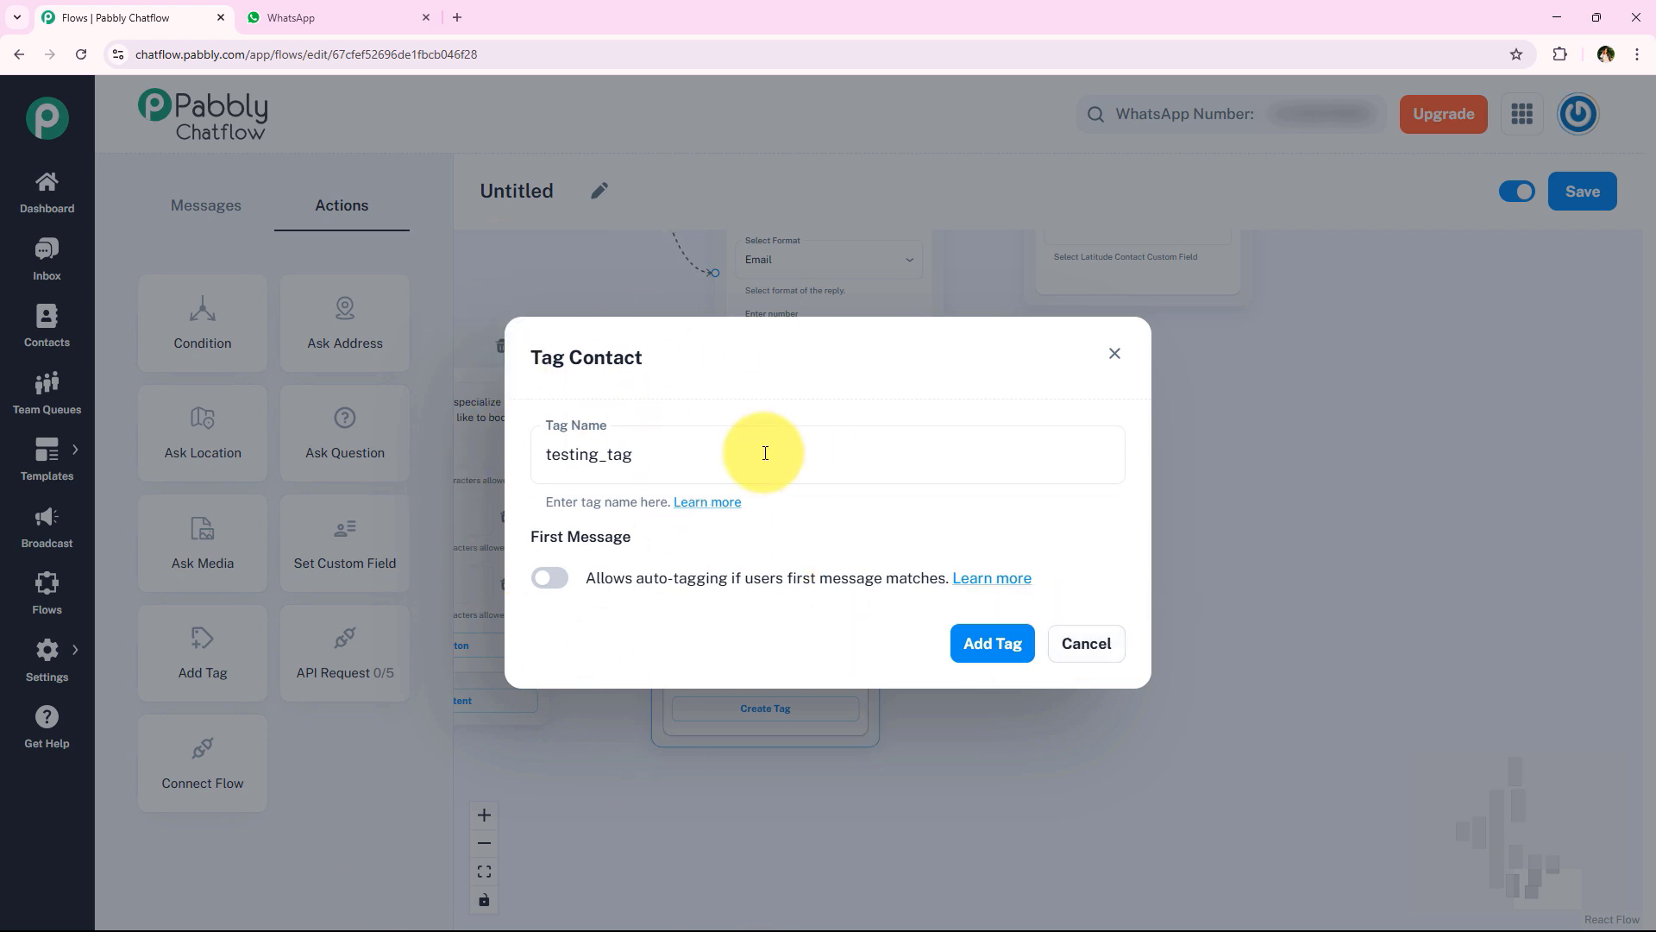
click(1088, 650)
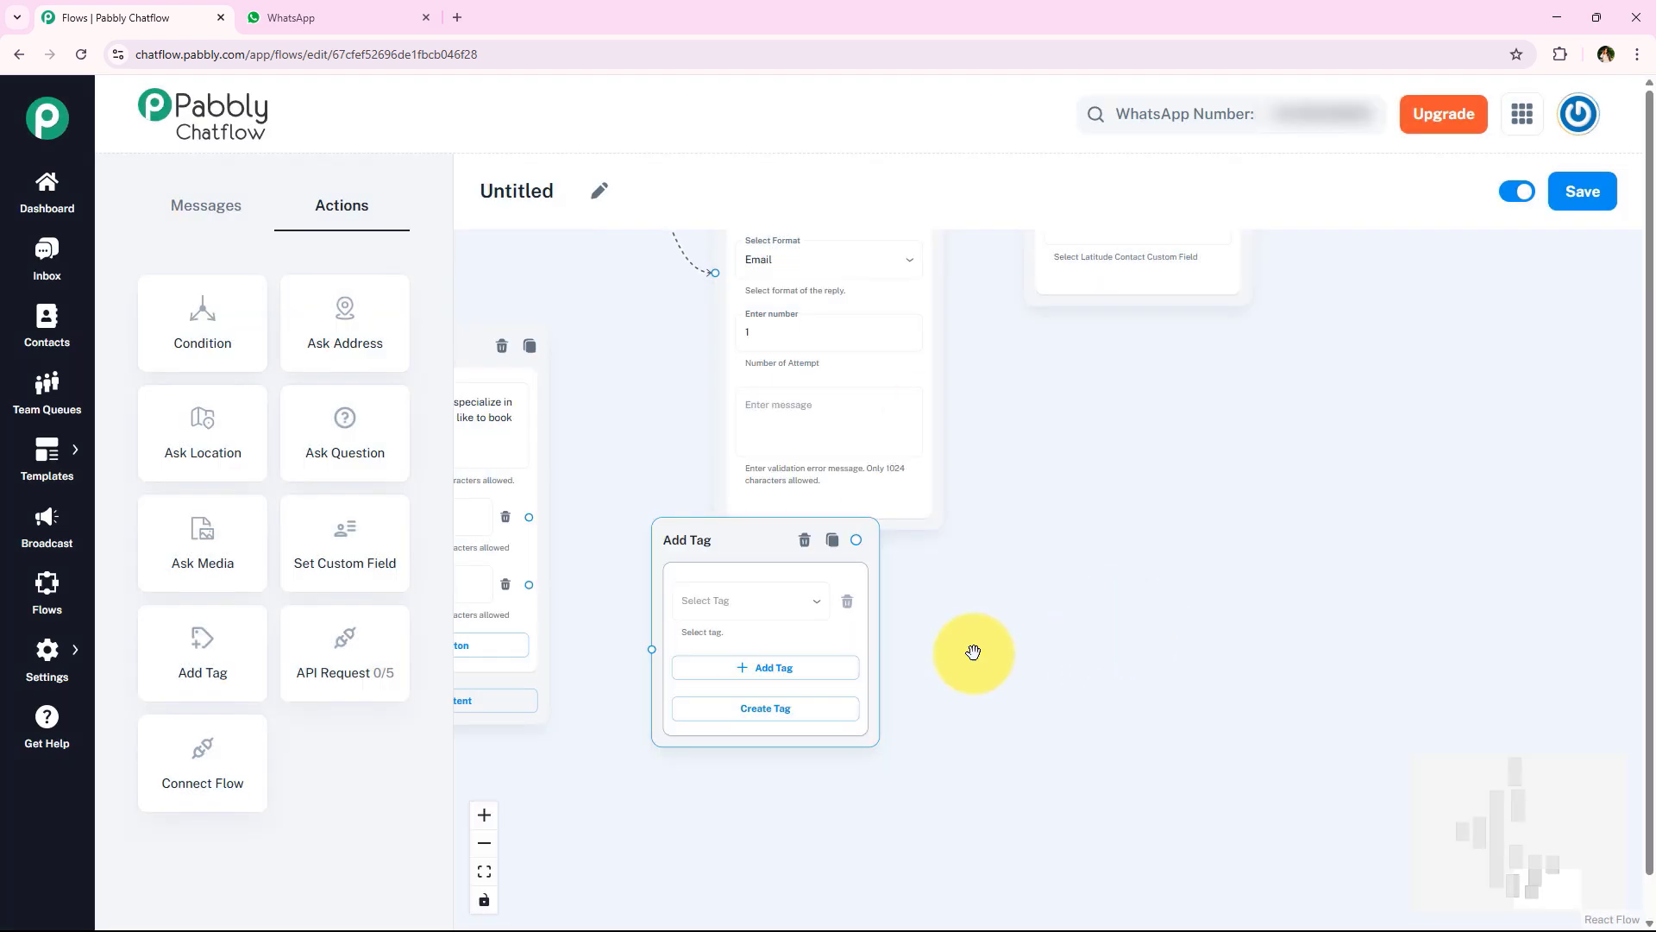
Select the physiotherapy_assessment tag in the Add Tag action and connect the physiotherapy message's Yes button to it
click(740, 616)
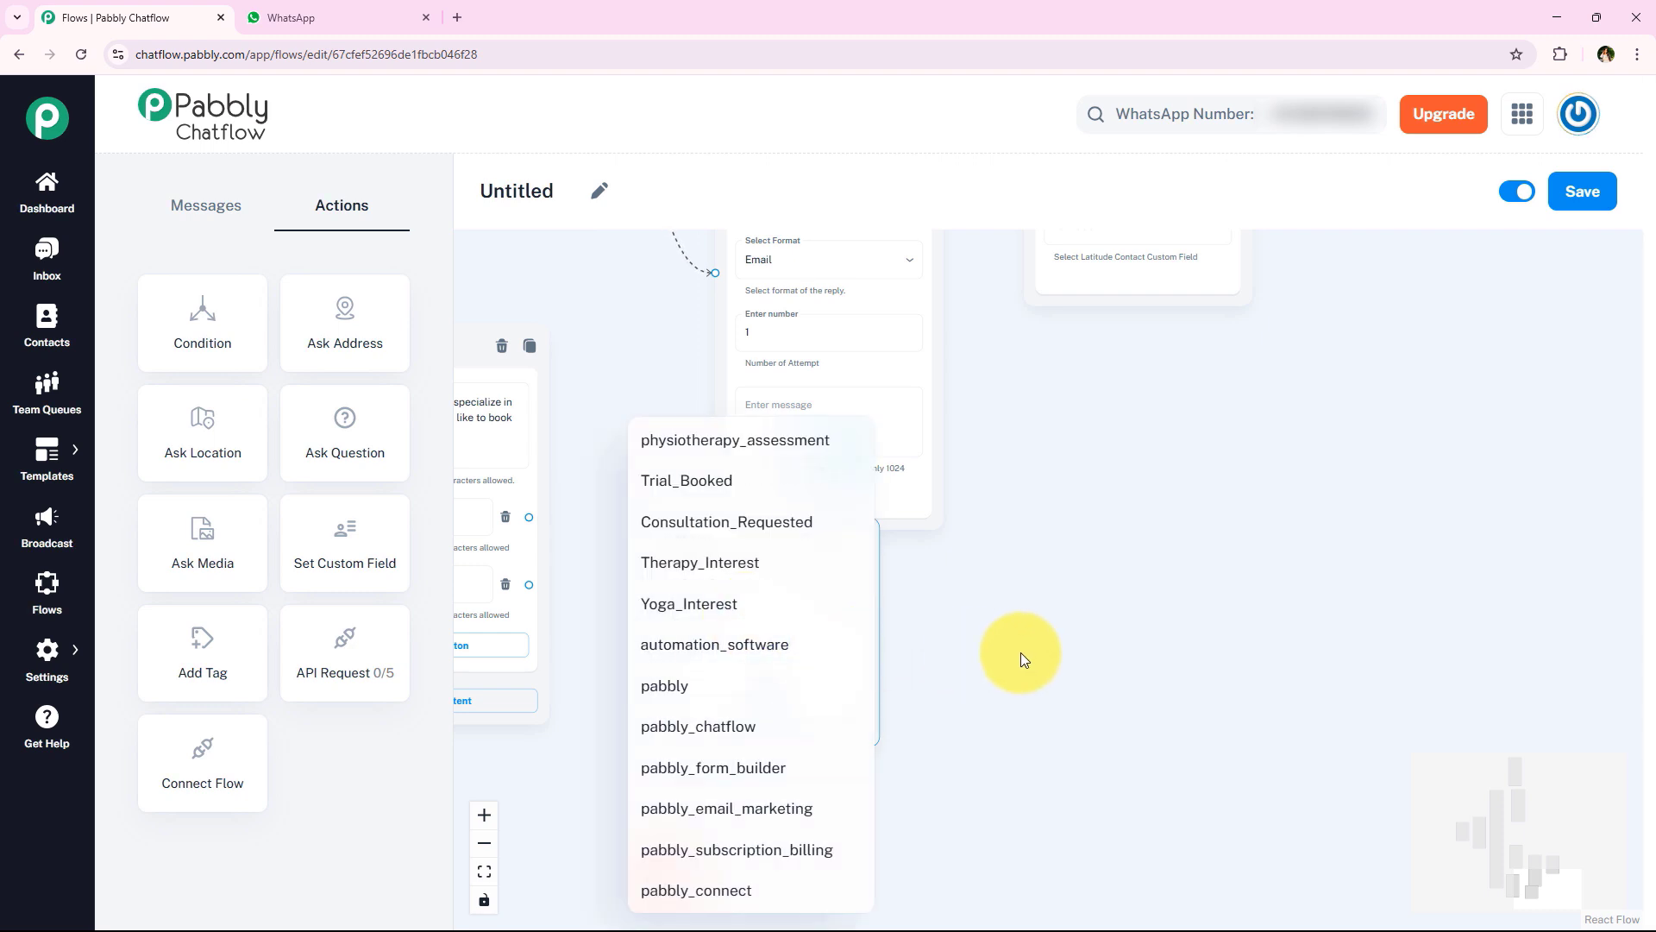
click(767, 450)
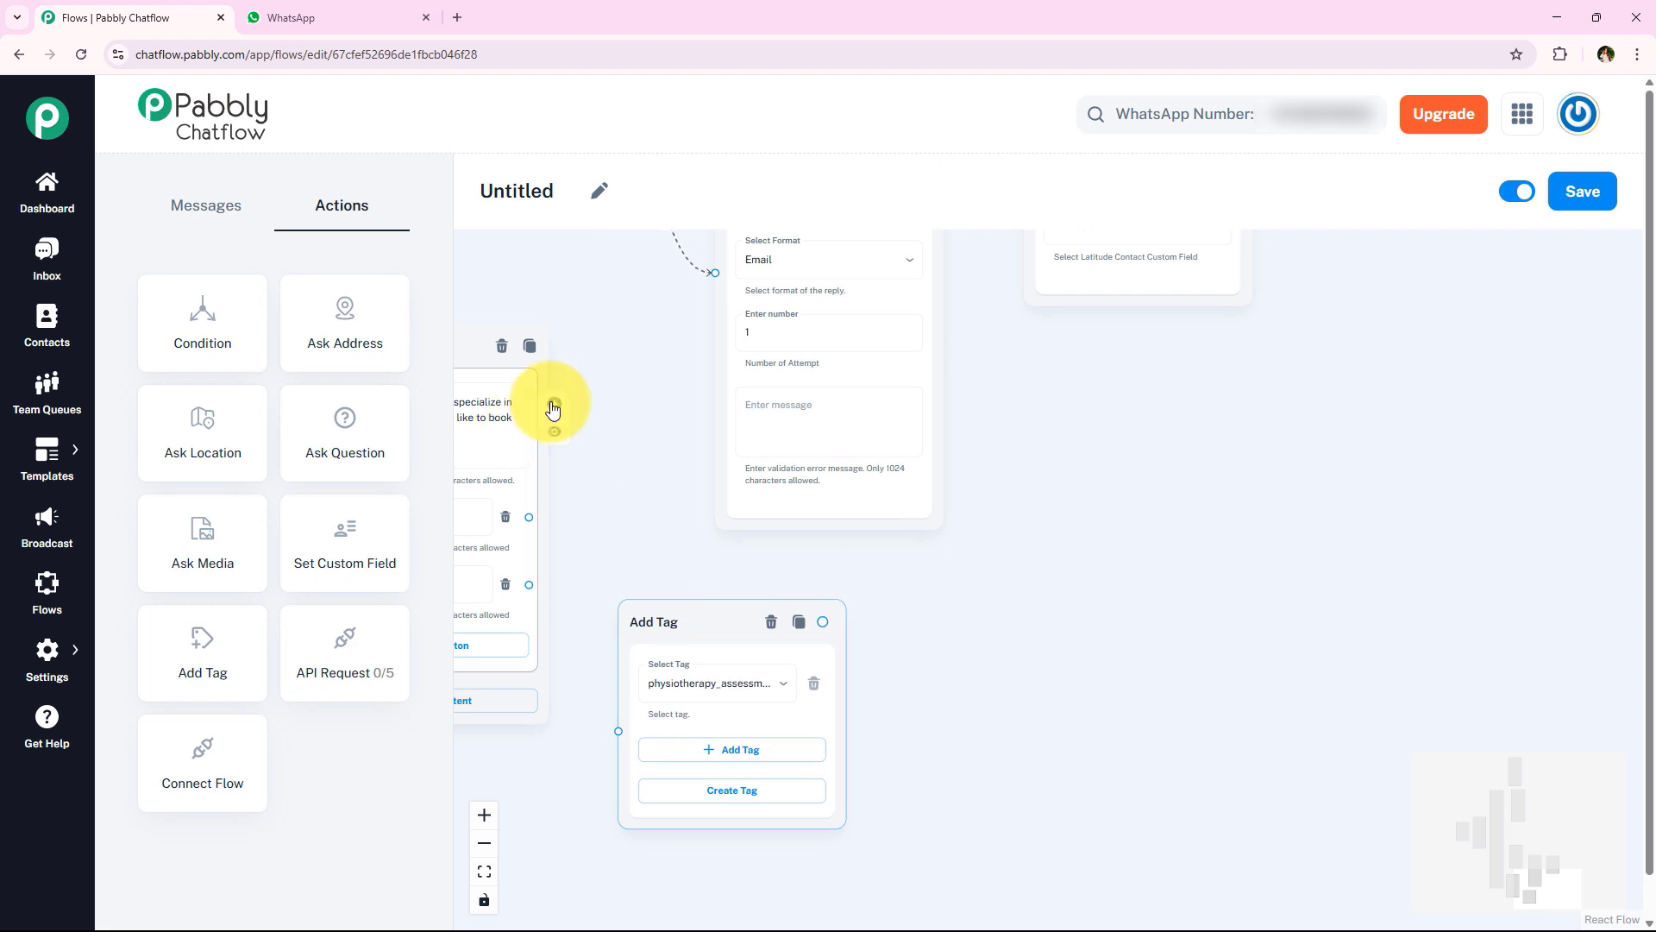
drag(551, 404, 590, 411)
drag(743, 511, 867, 561)
click(511, 516)
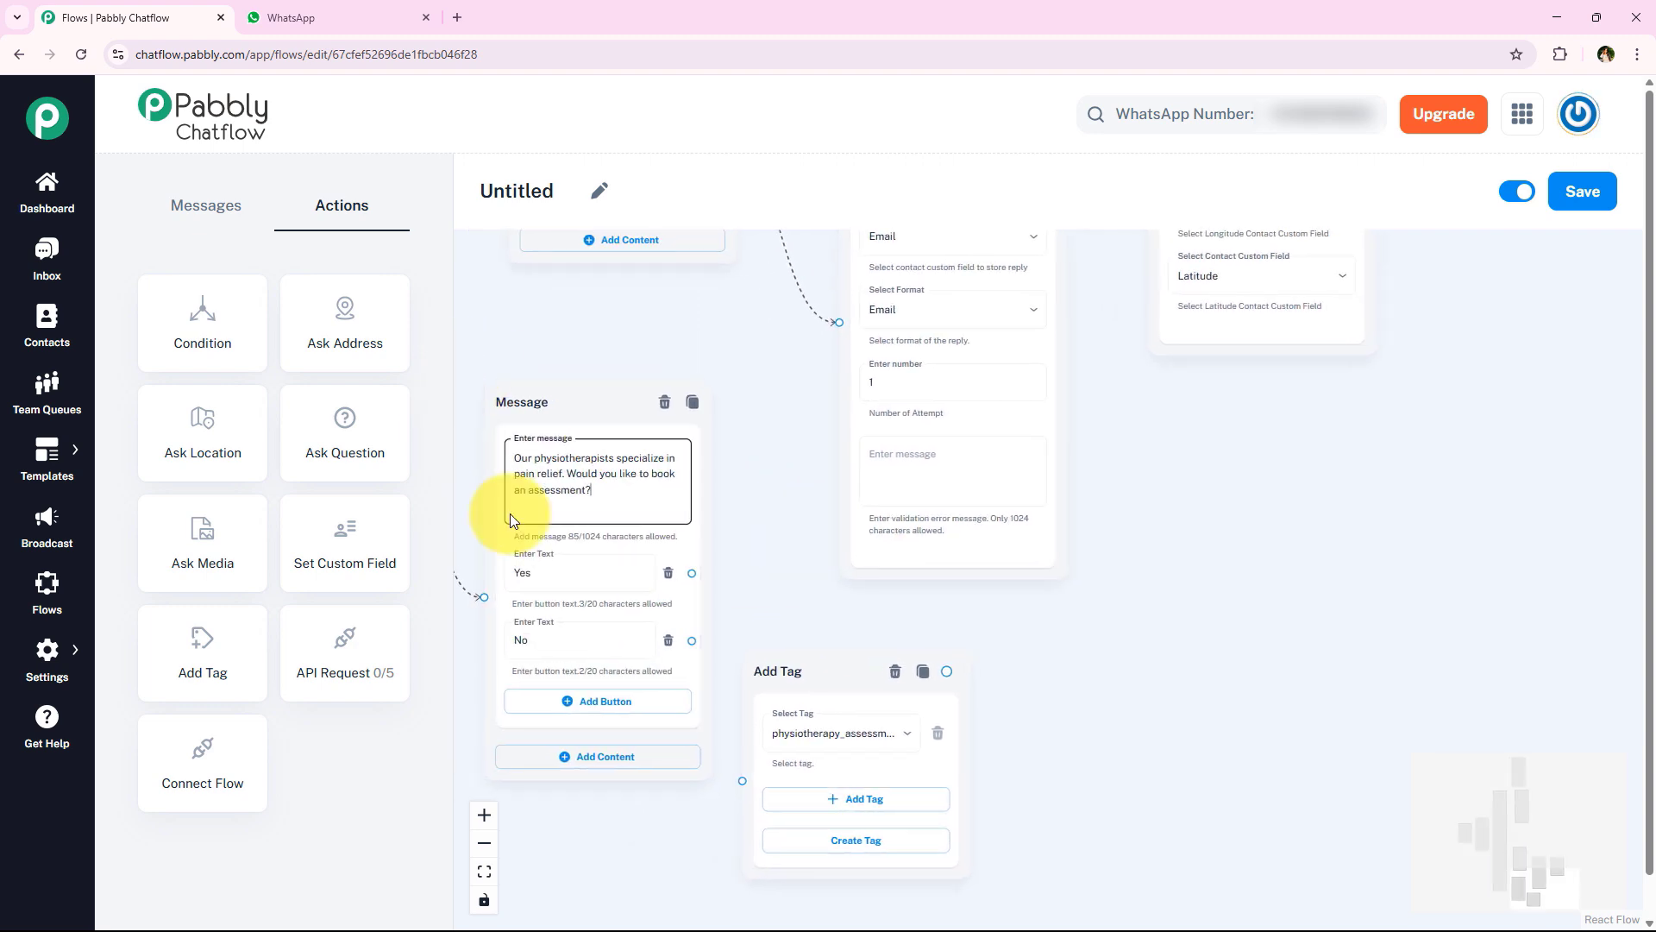
drag(689, 573, 743, 779)
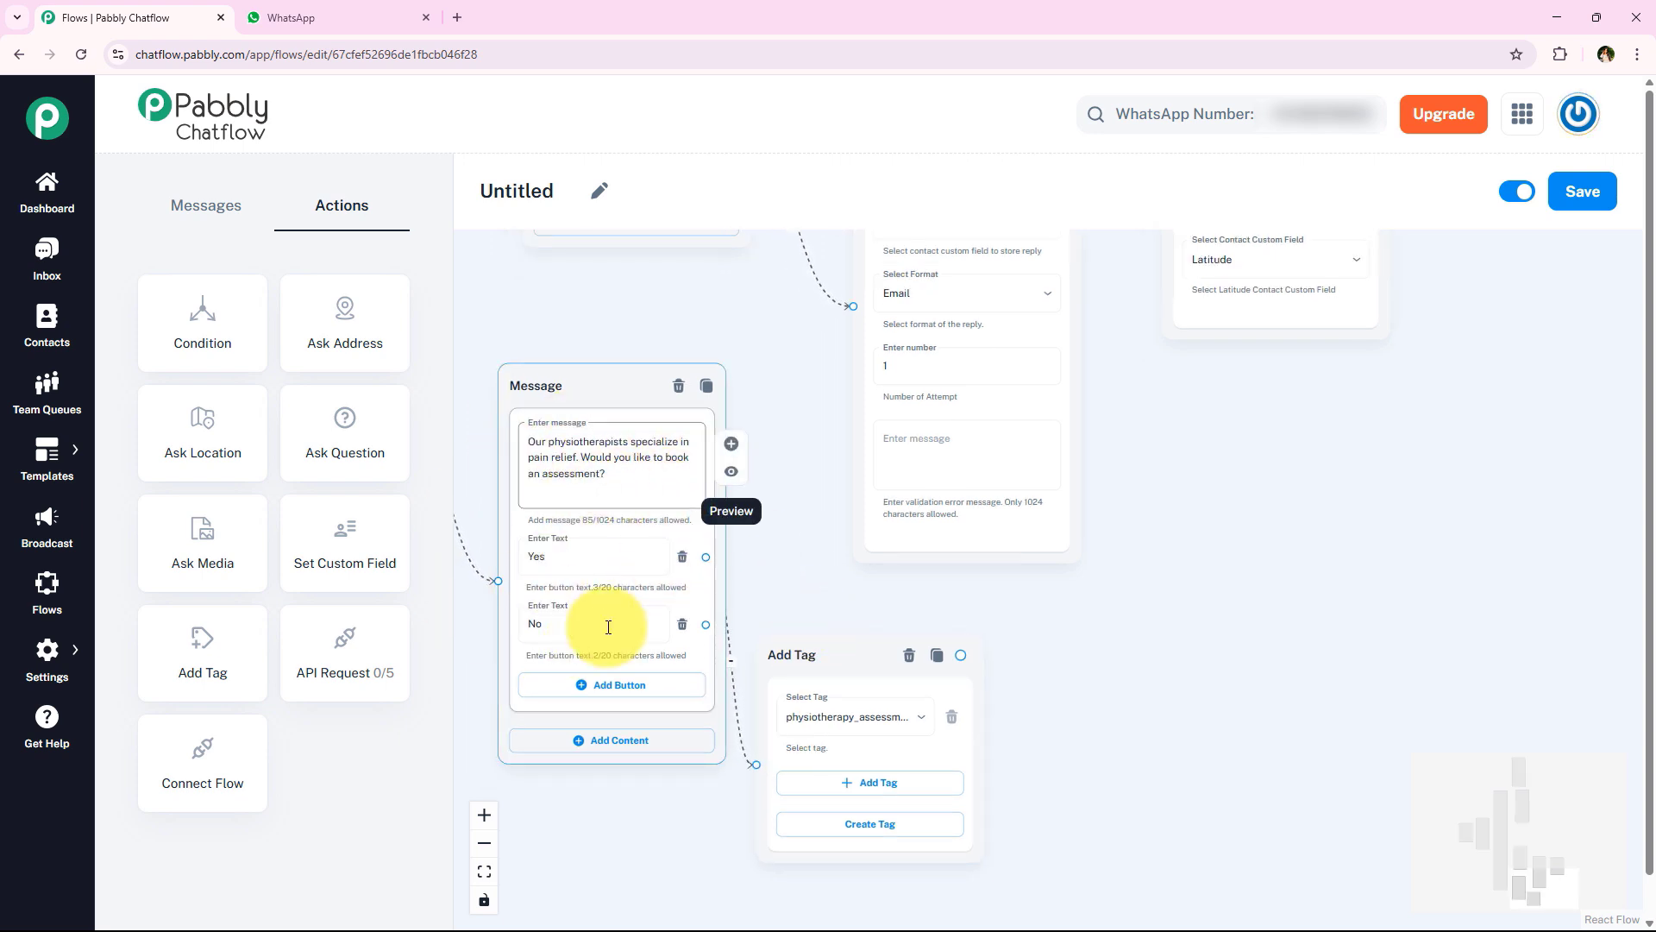
drag(878, 590, 782, 583)
click(858, 720)
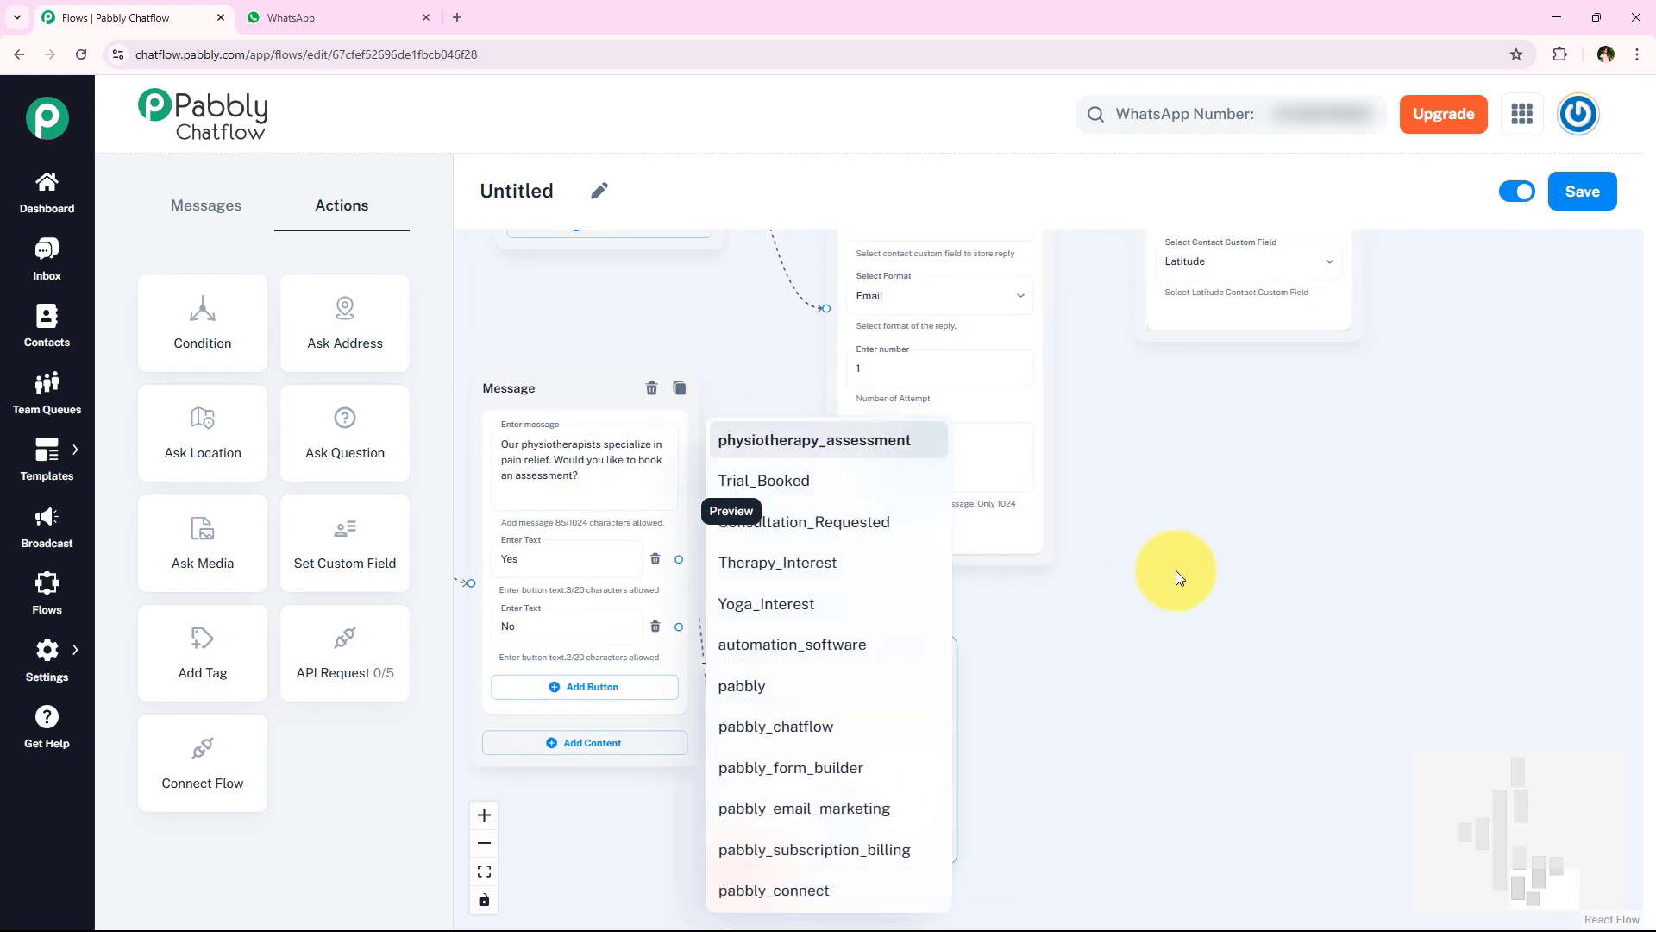
click(1177, 571)
scroll(1126, 648, down, 3)
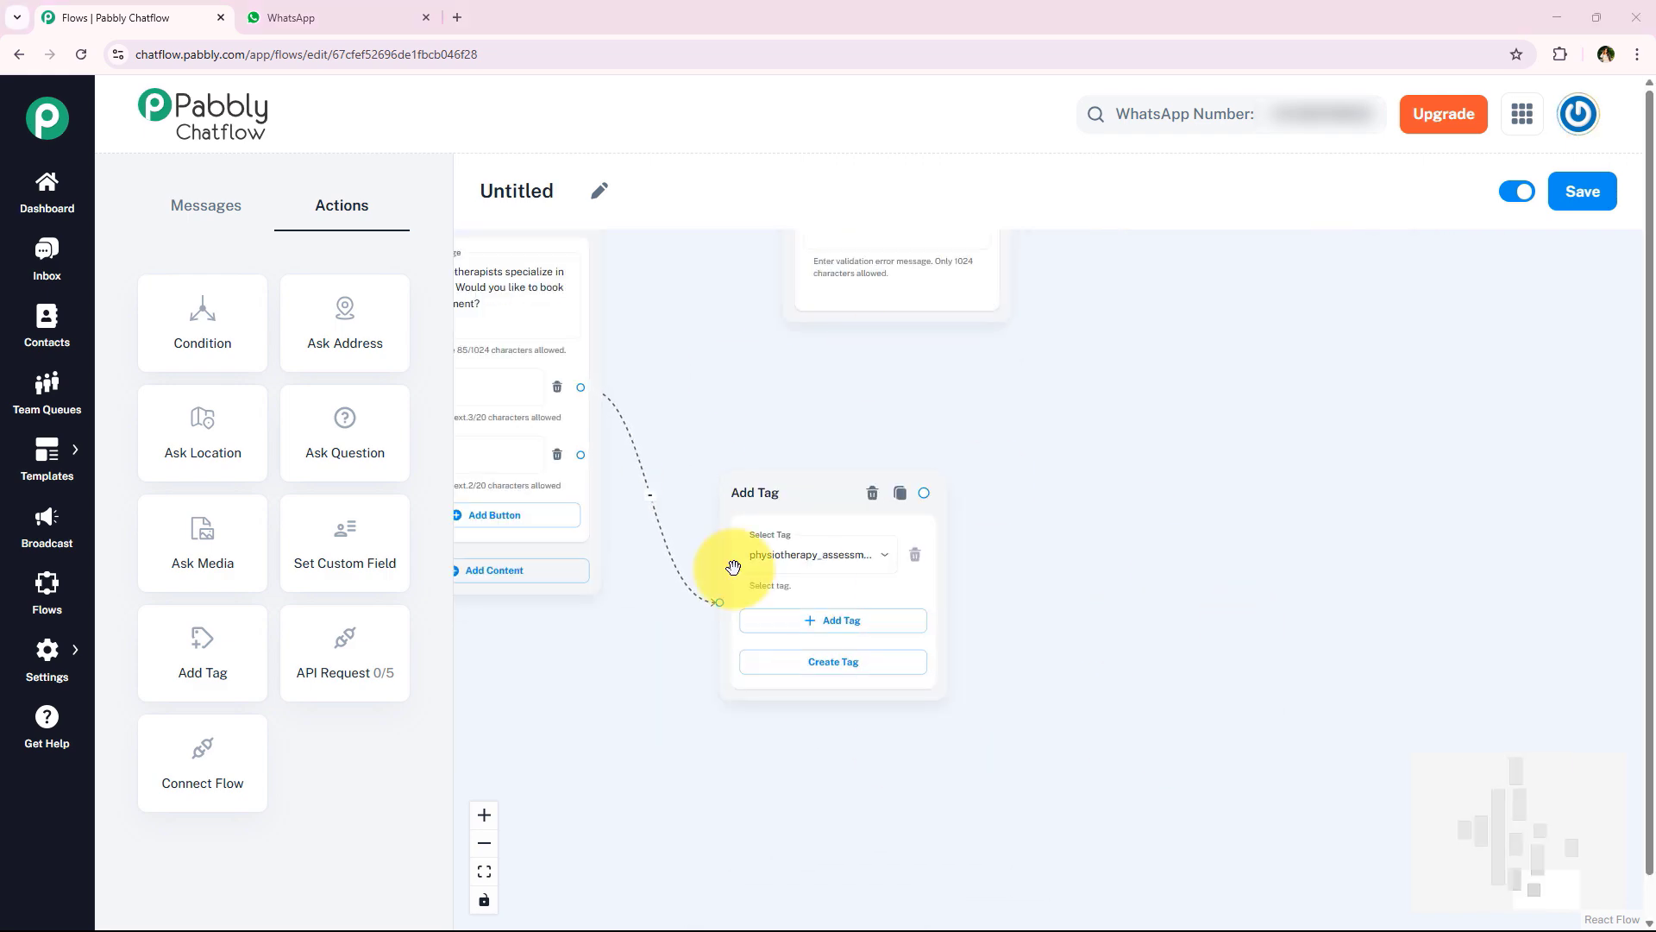
Reposition the Location node closer to the email Question node that leads into it
scroll(1157, 630, down, 3)
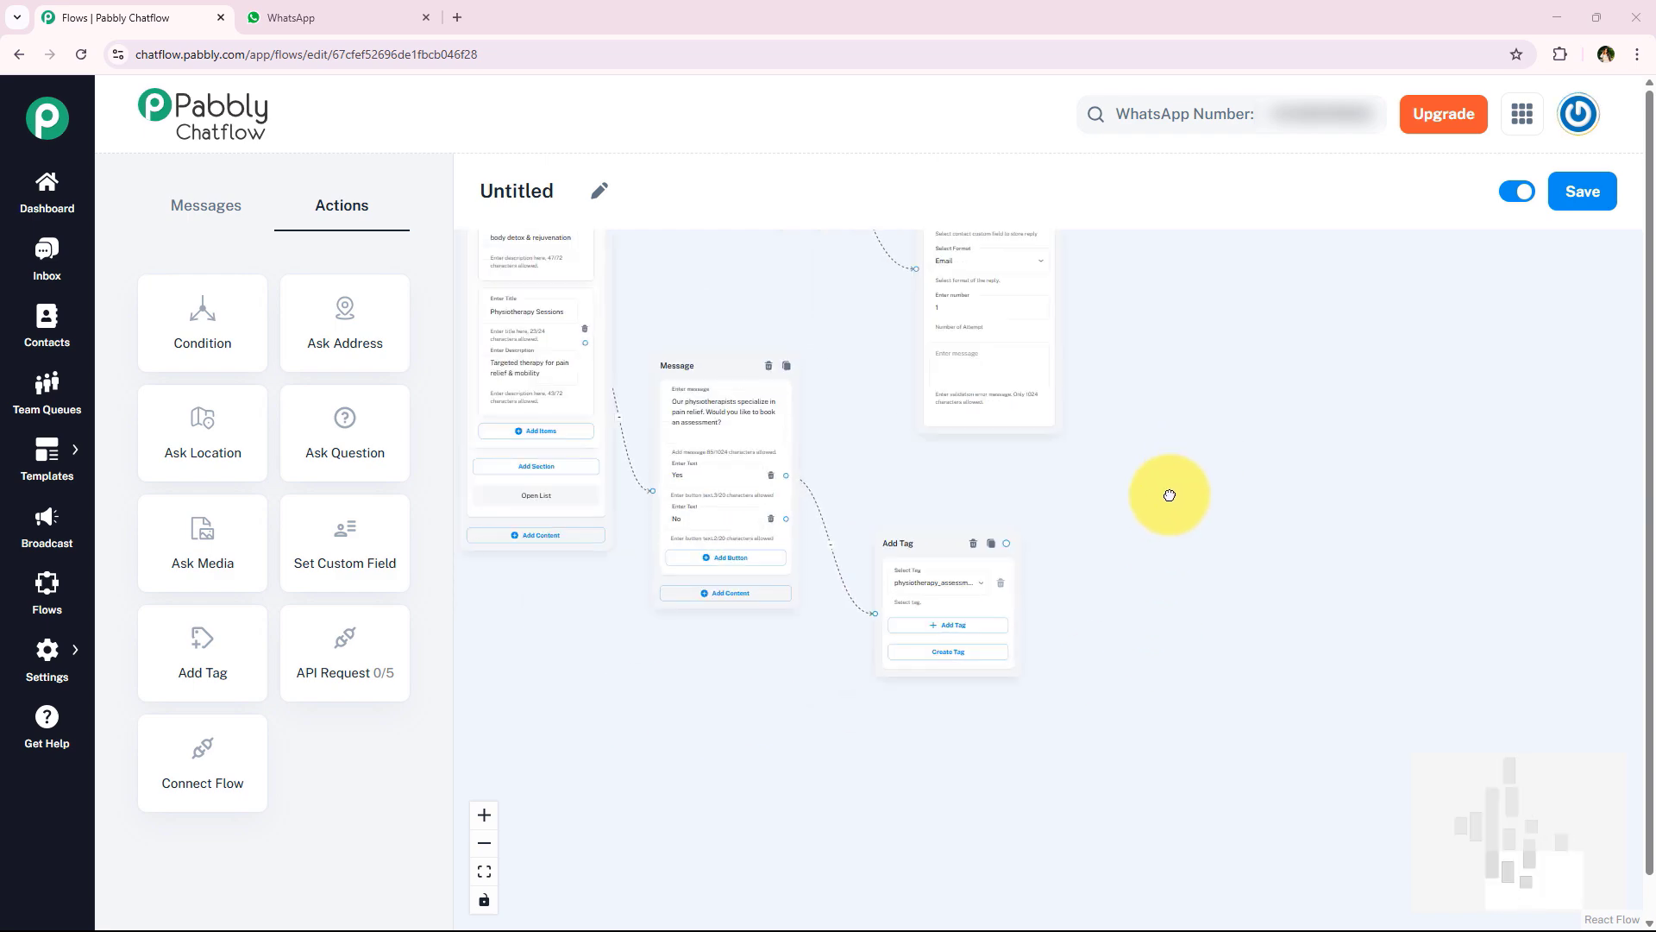
drag(1266, 371, 998, 670)
drag(1010, 517, 921, 685)
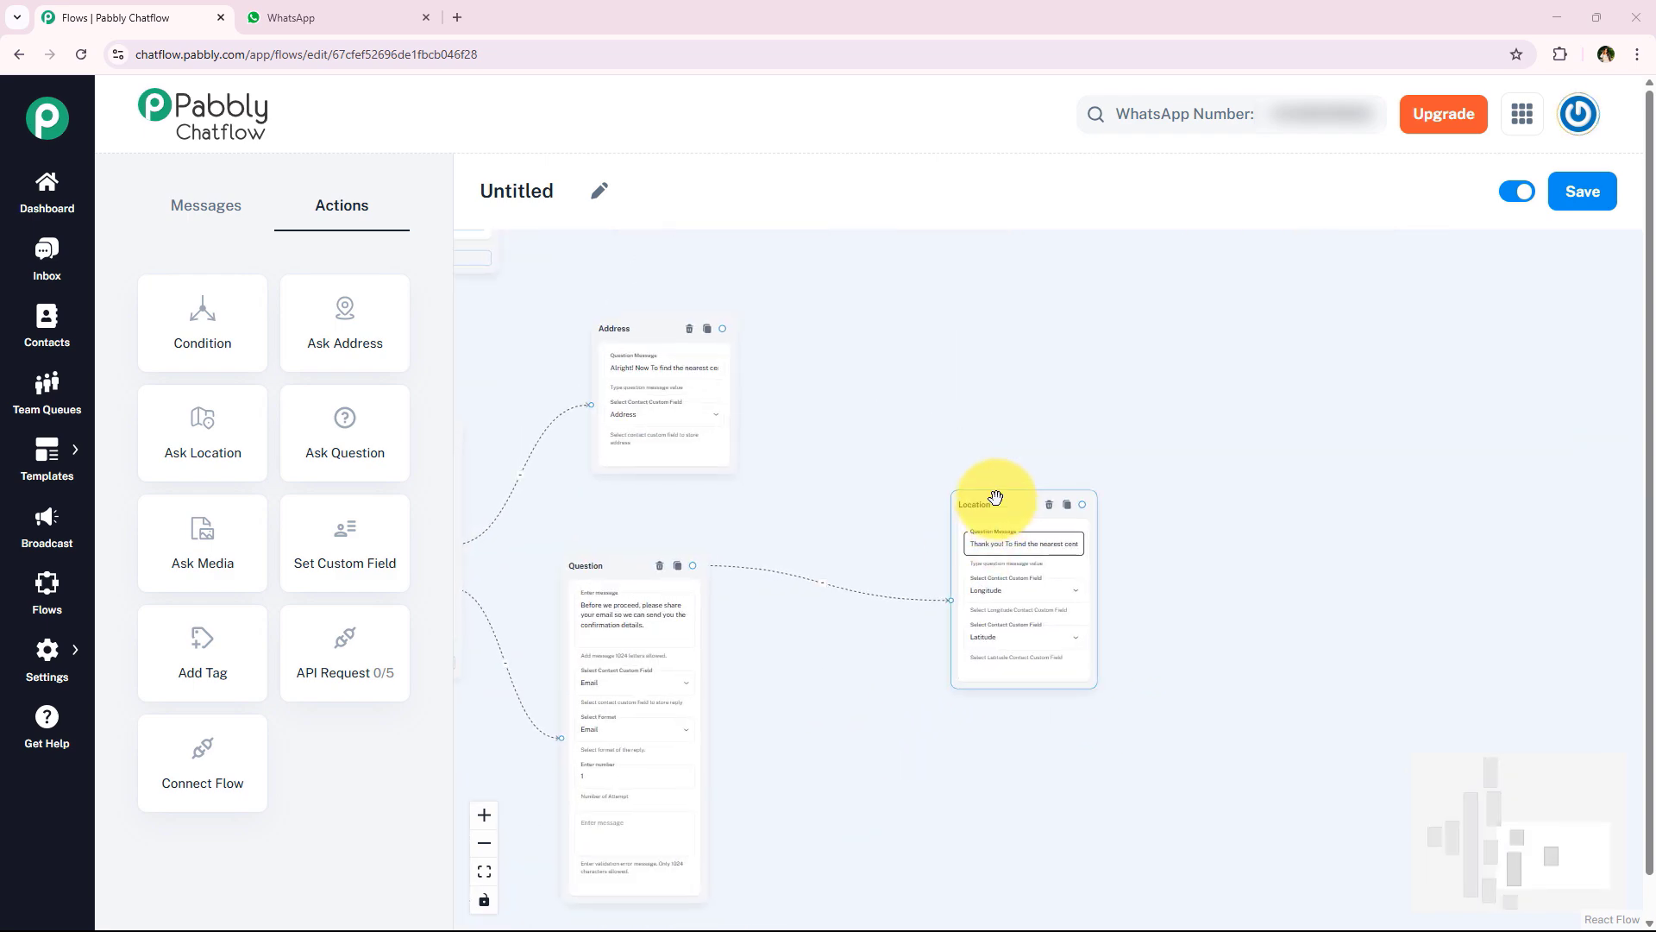
drag(995, 497, 858, 595)
drag(906, 513, 1316, 451)
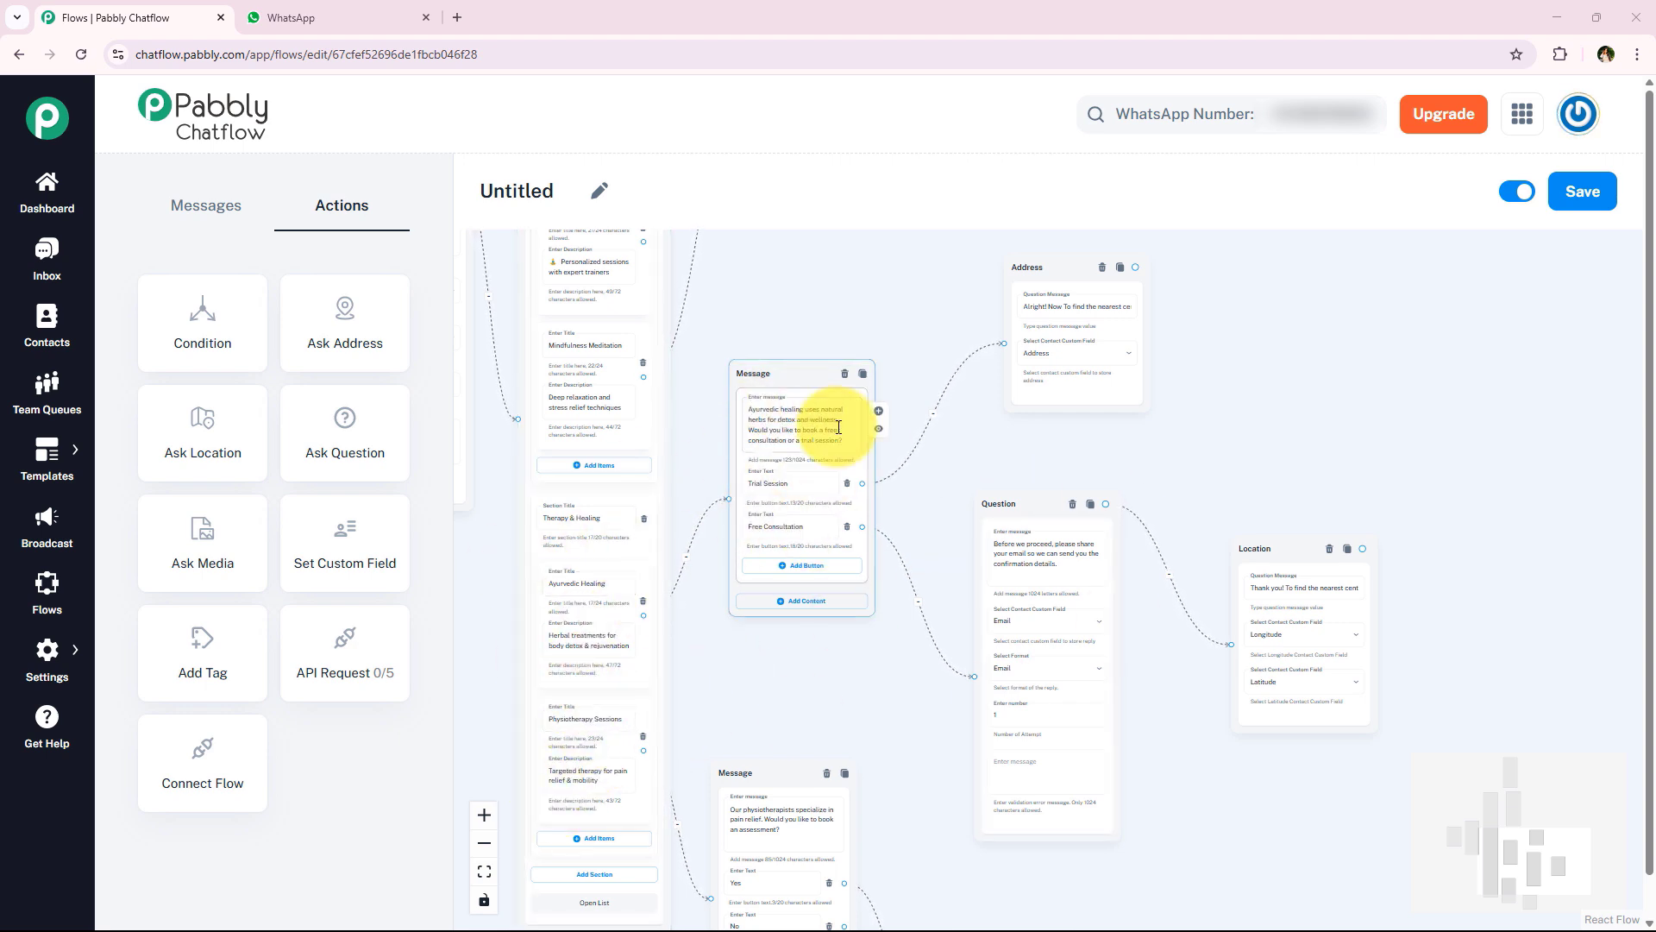
Add an Add Tag node beside the Location node and connect the Location node's output to it
drag(1082, 483, 928, 473)
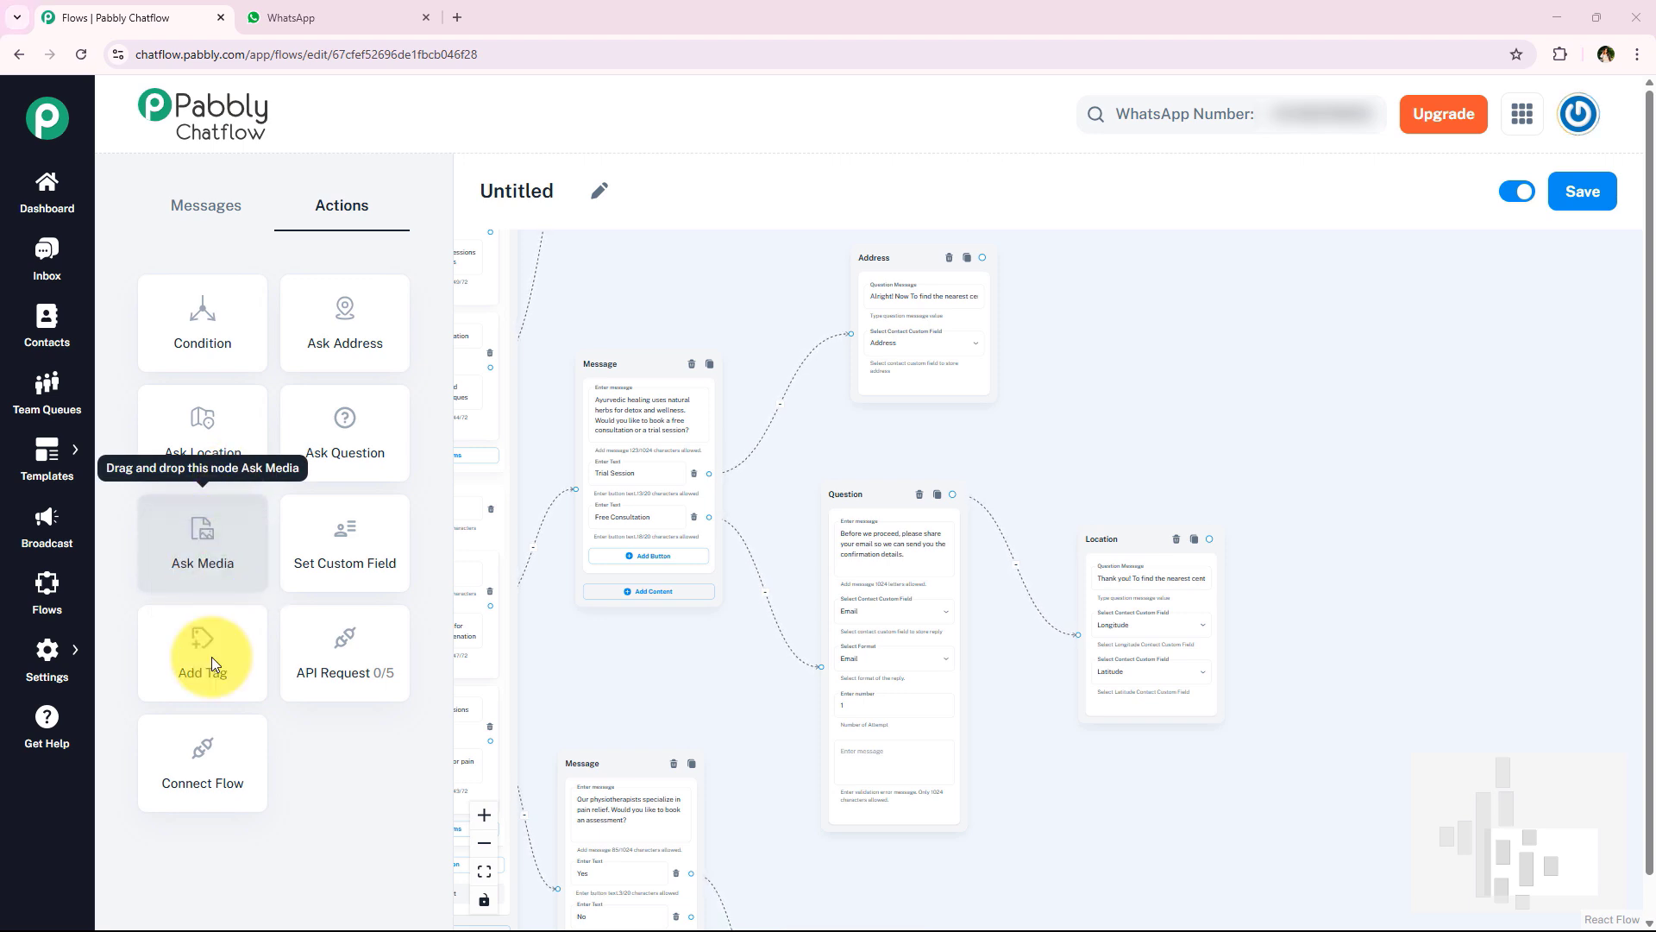
drag(204, 658, 1394, 572)
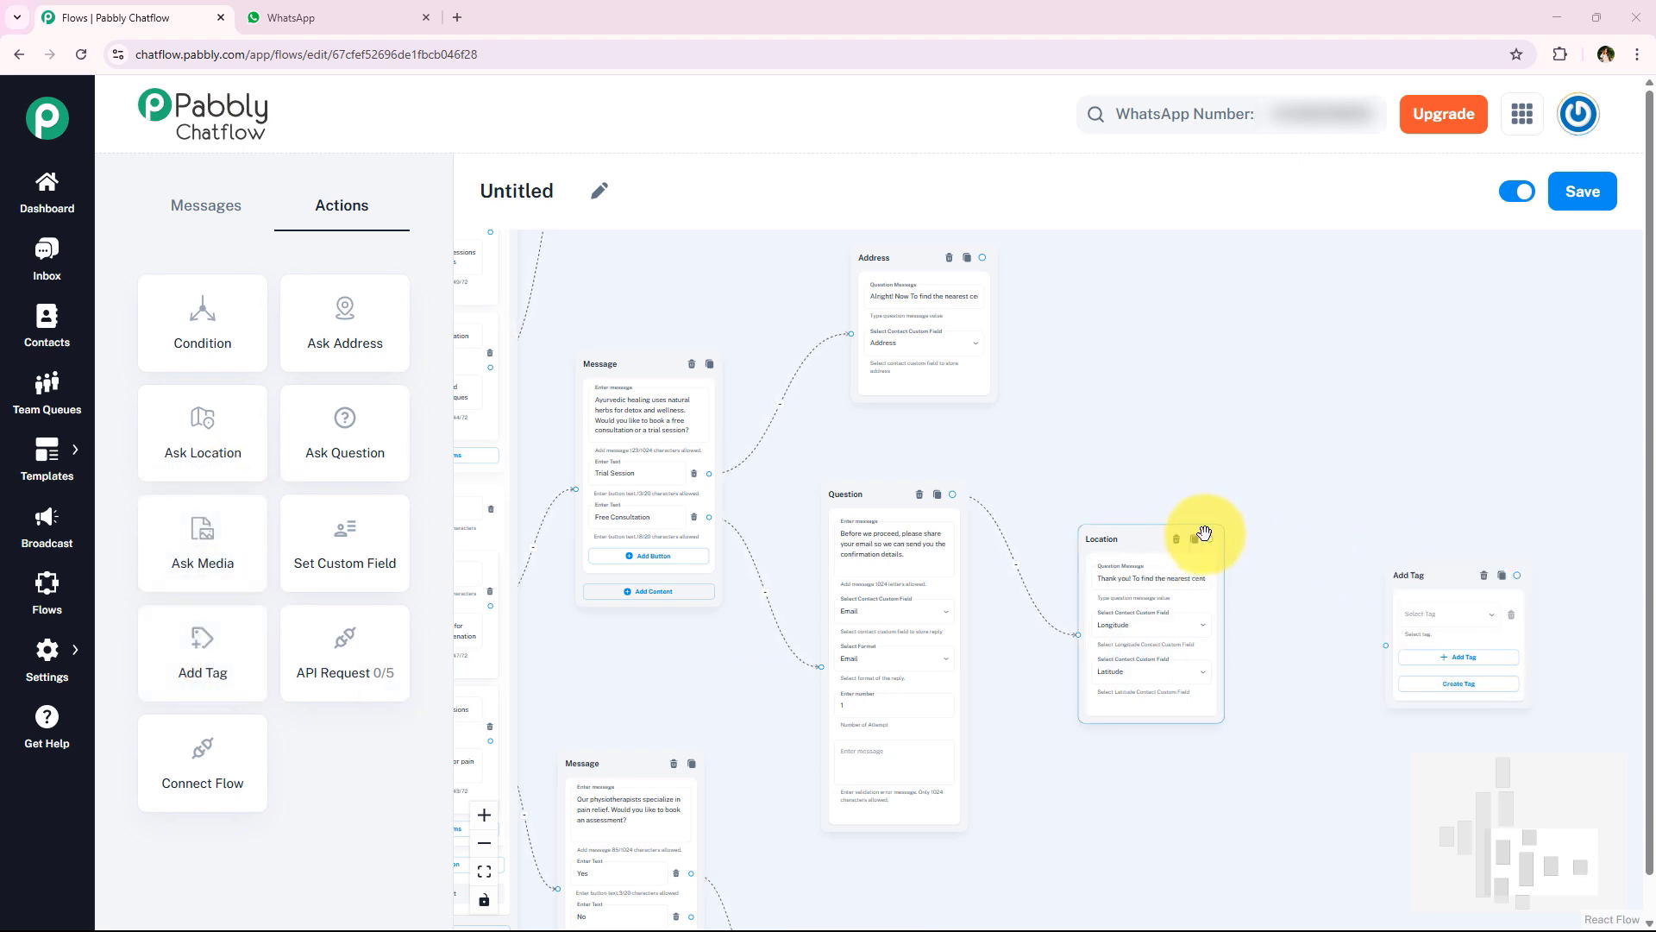
drag(1209, 538, 1390, 644)
drag(1416, 573, 1344, 544)
Select Consultation_Requested as the tag in the Add Tag node following the Location node
scroll(1365, 664, up, 3)
drag(1358, 658, 1194, 656)
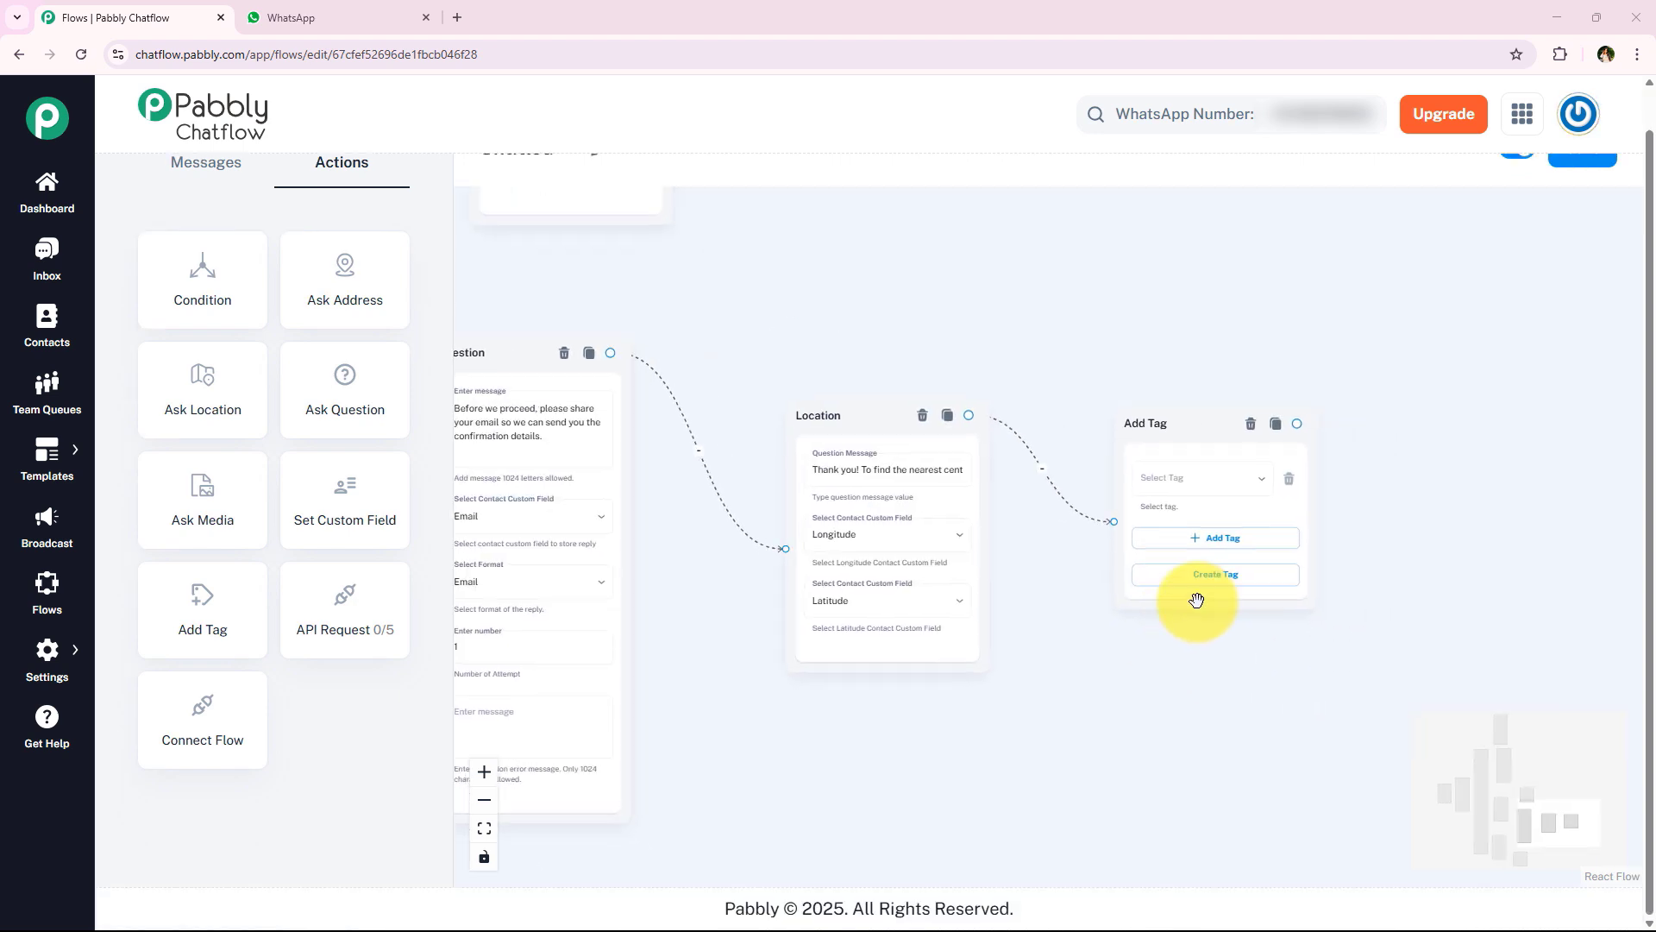
click(1212, 500)
click(1161, 521)
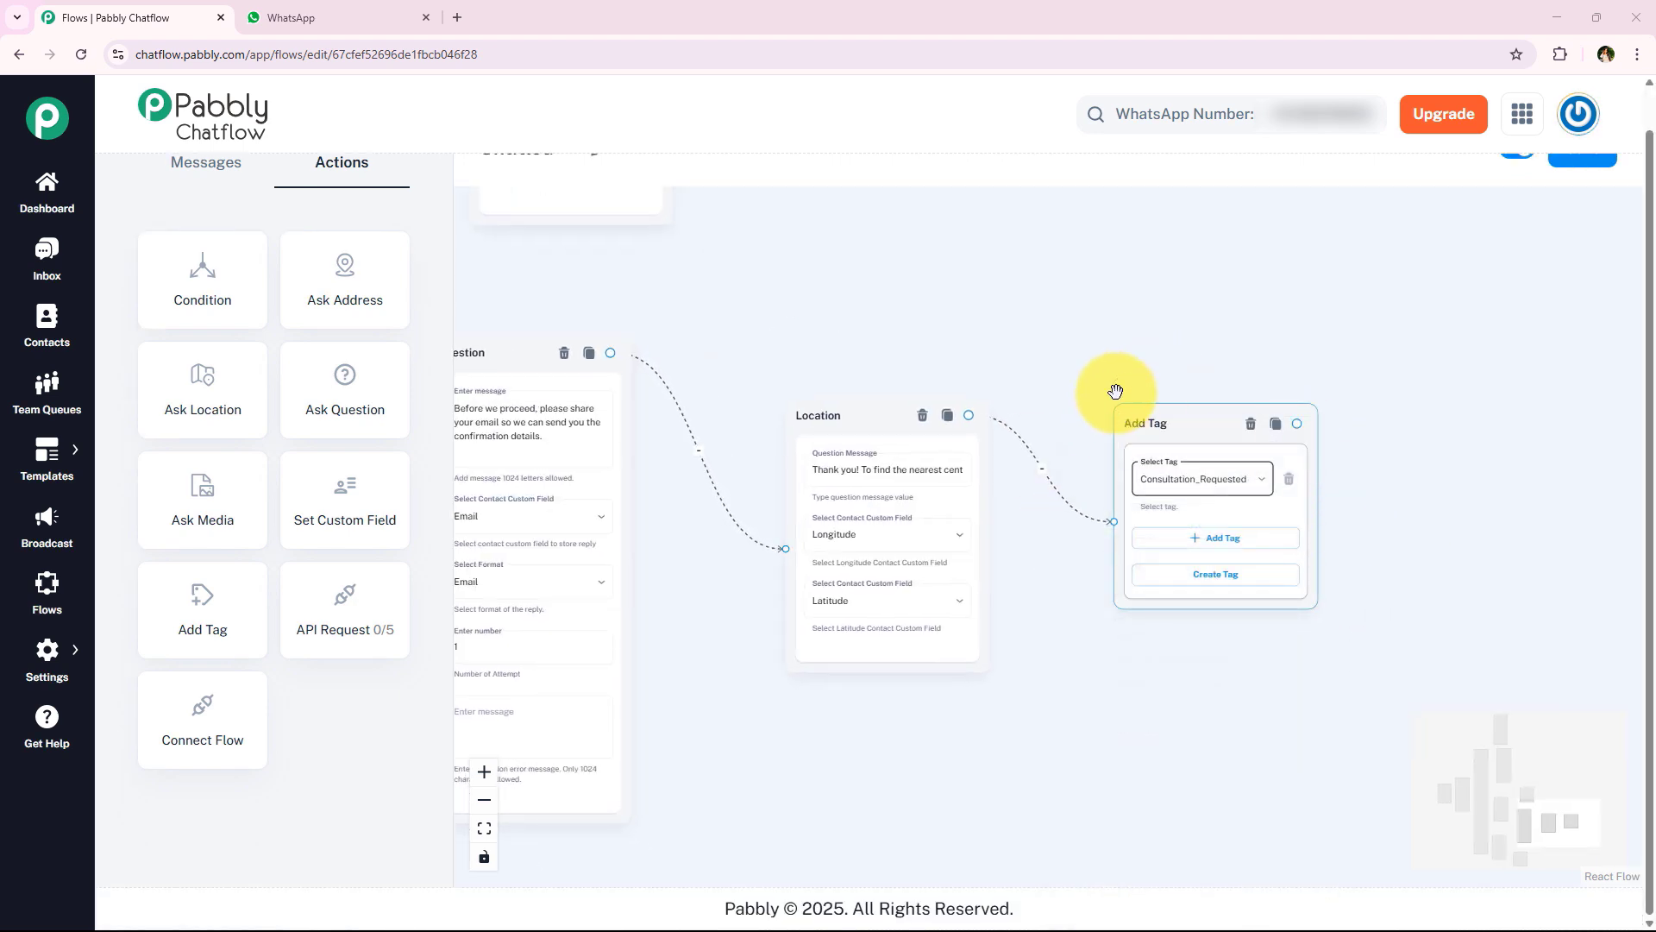
Add another Add Tag node beside the Address node, connected to the Address node's output
scroll(947, 599, down, 5)
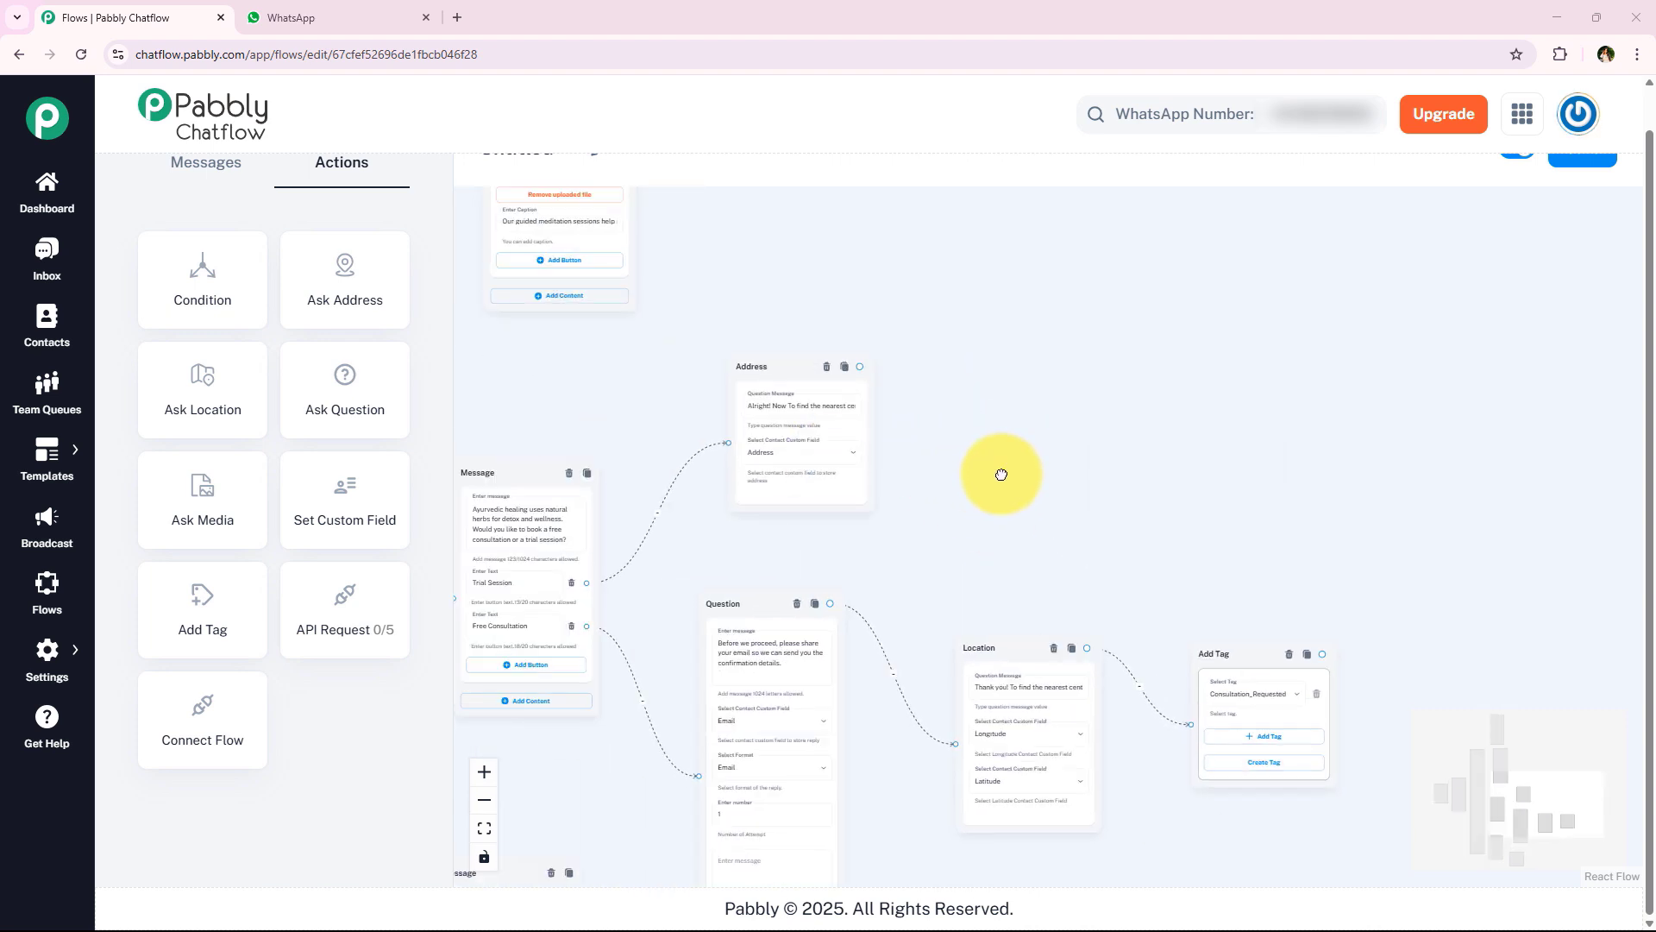
drag(204, 589, 1061, 400)
drag(861, 366, 1065, 479)
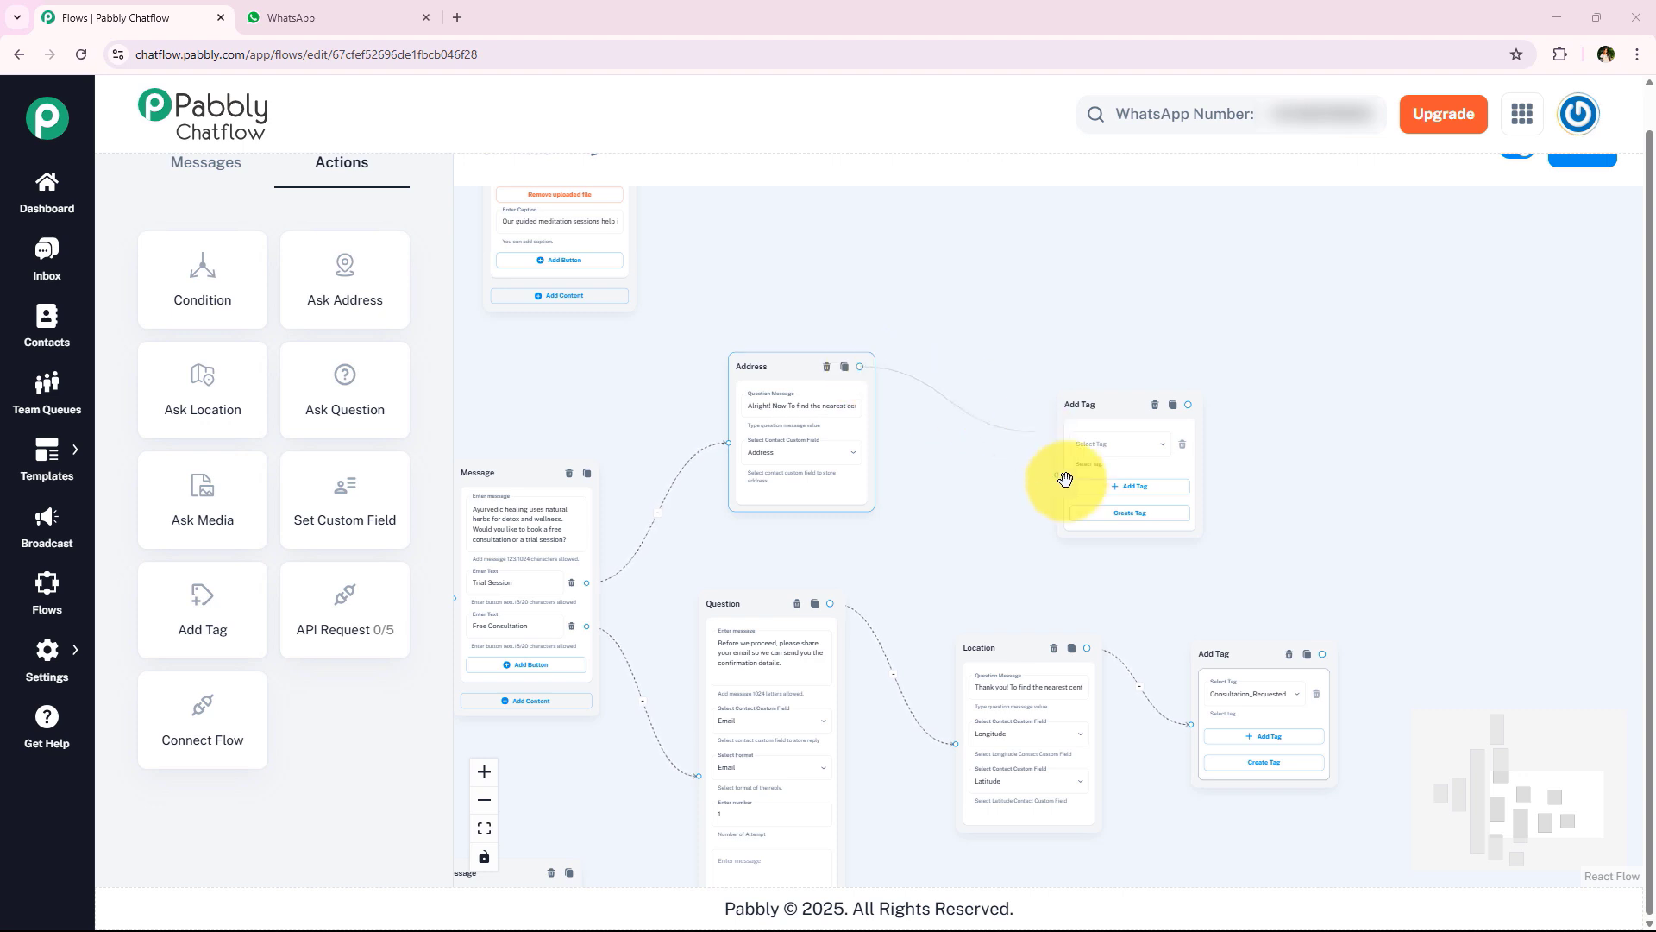
drag(1058, 385, 938, 332)
Select Trial_Booked as the tag in the Add Tag node following the Address node
click(994, 388)
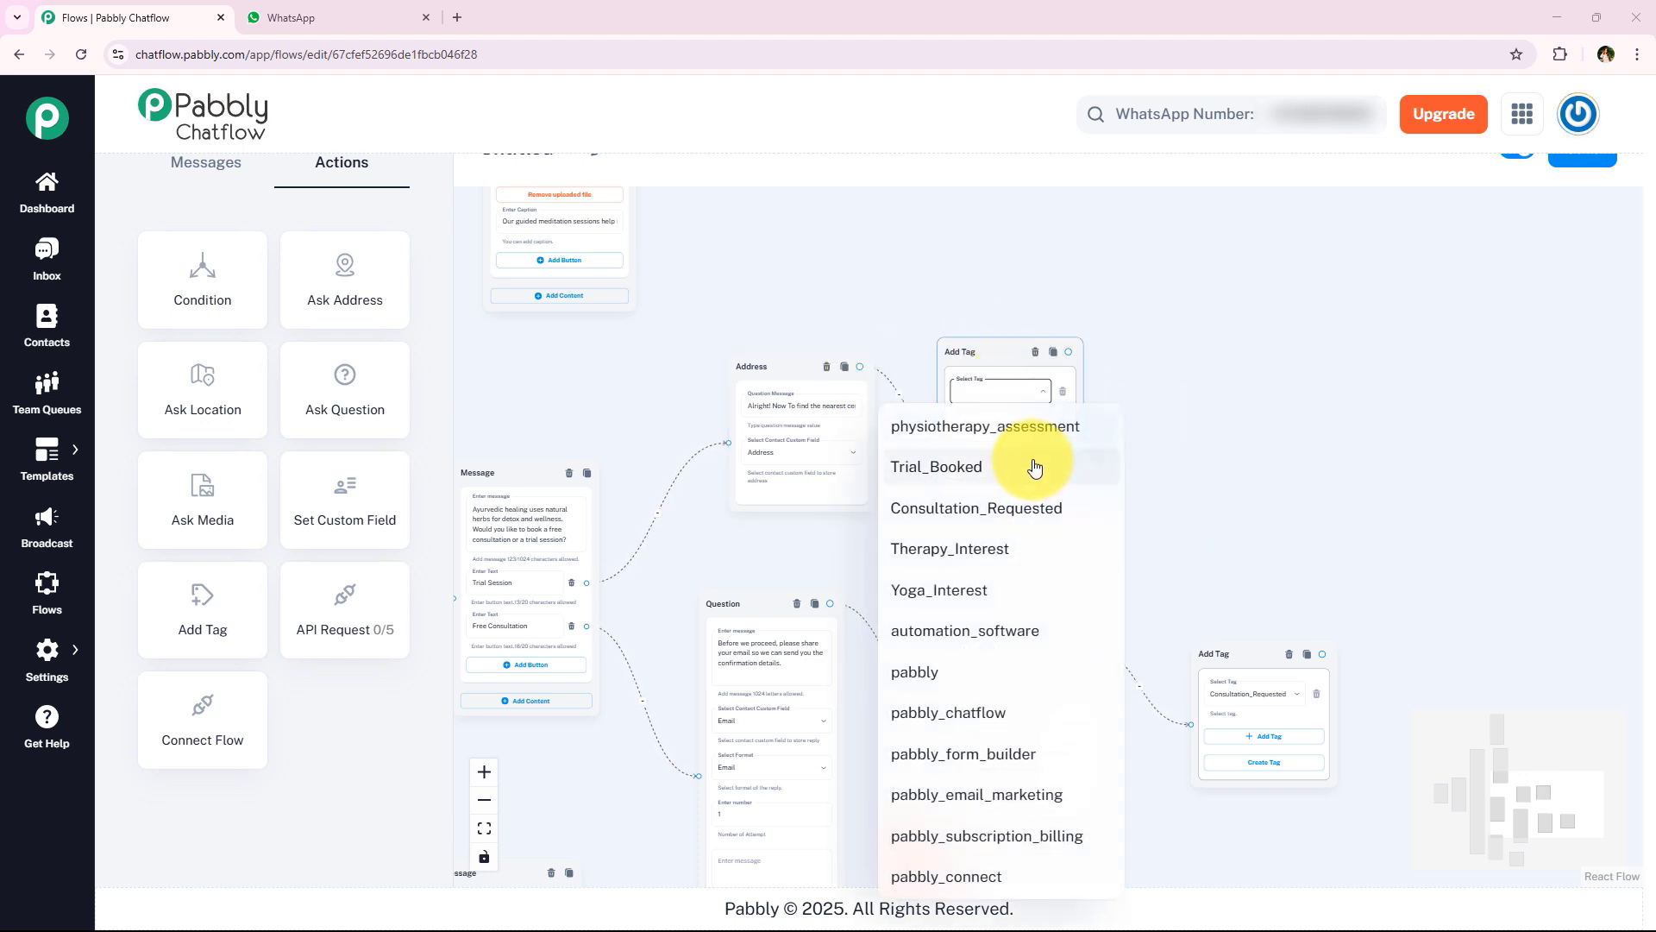
click(1033, 468)
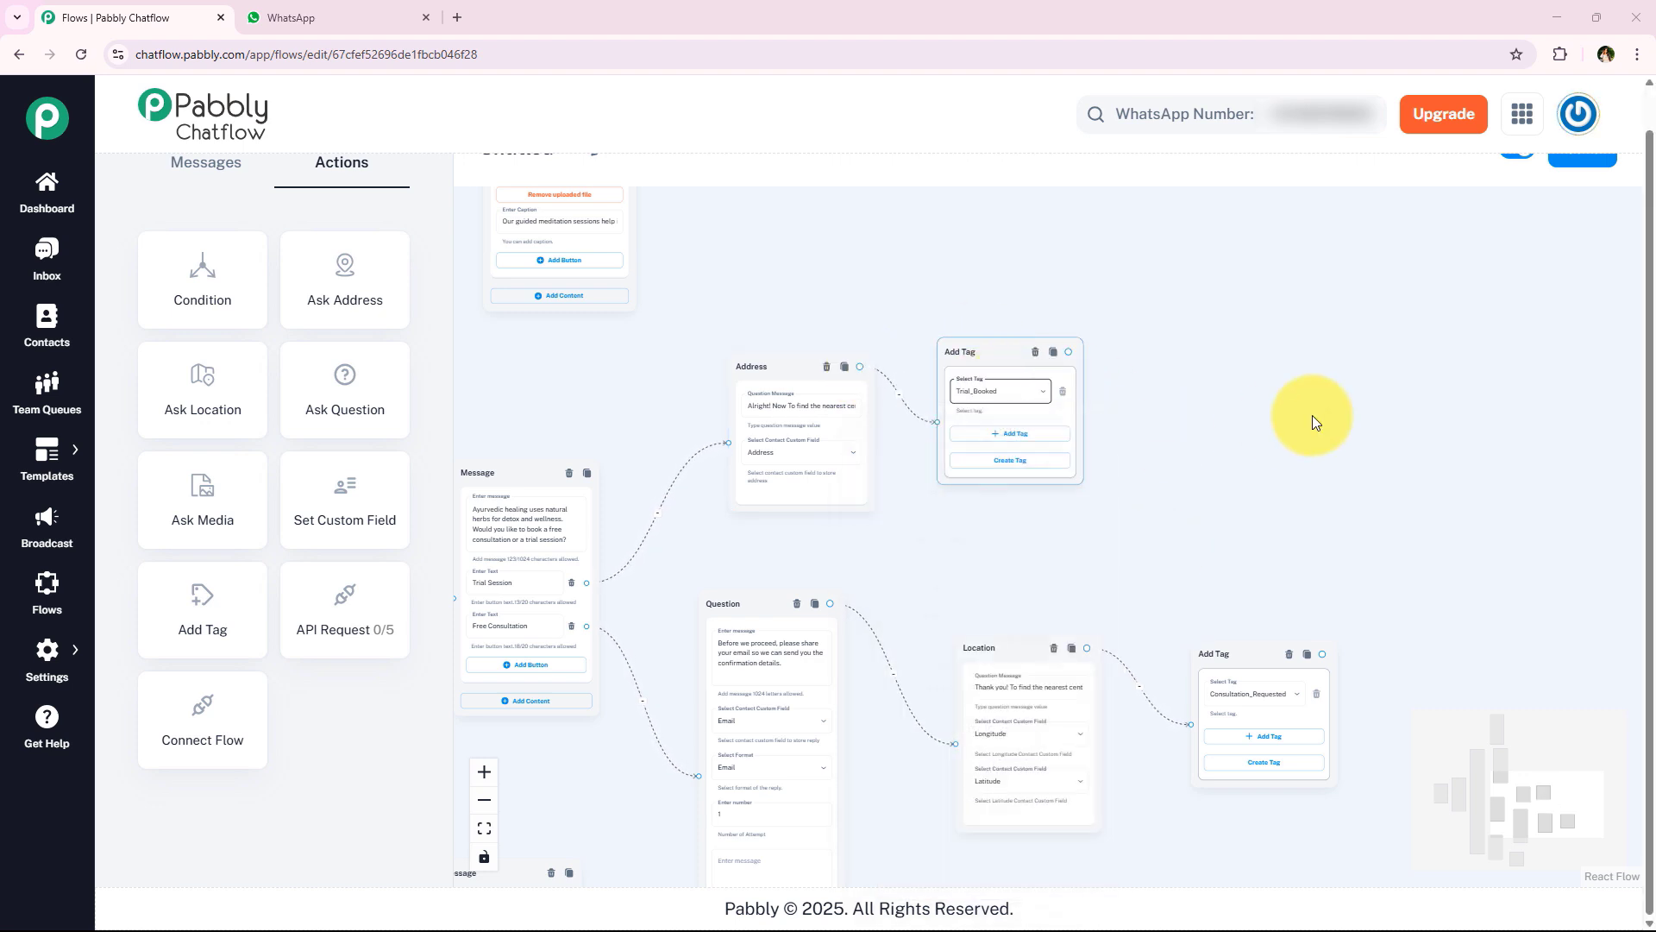
click(1015, 402)
click(1302, 576)
Review the flow's branches and check the tag nodes at the ends of the trial, consultation and physiotherapy paths
scroll(1248, 485, down, 2)
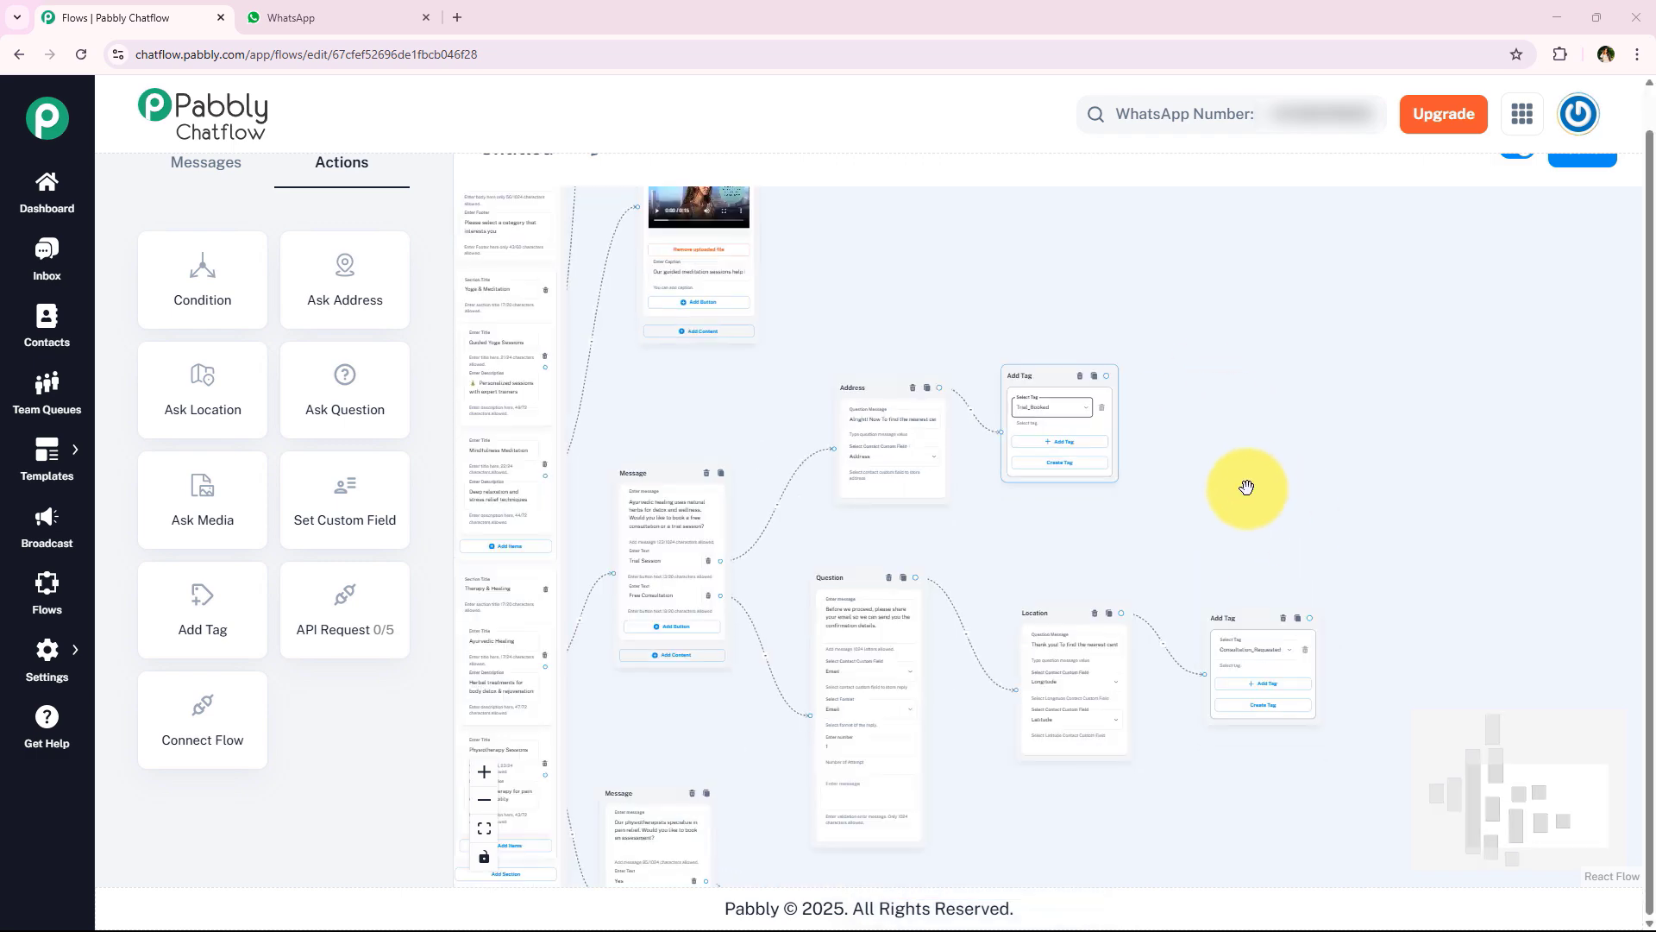
drag(1247, 485, 1298, 330)
drag(1024, 793, 1059, 696)
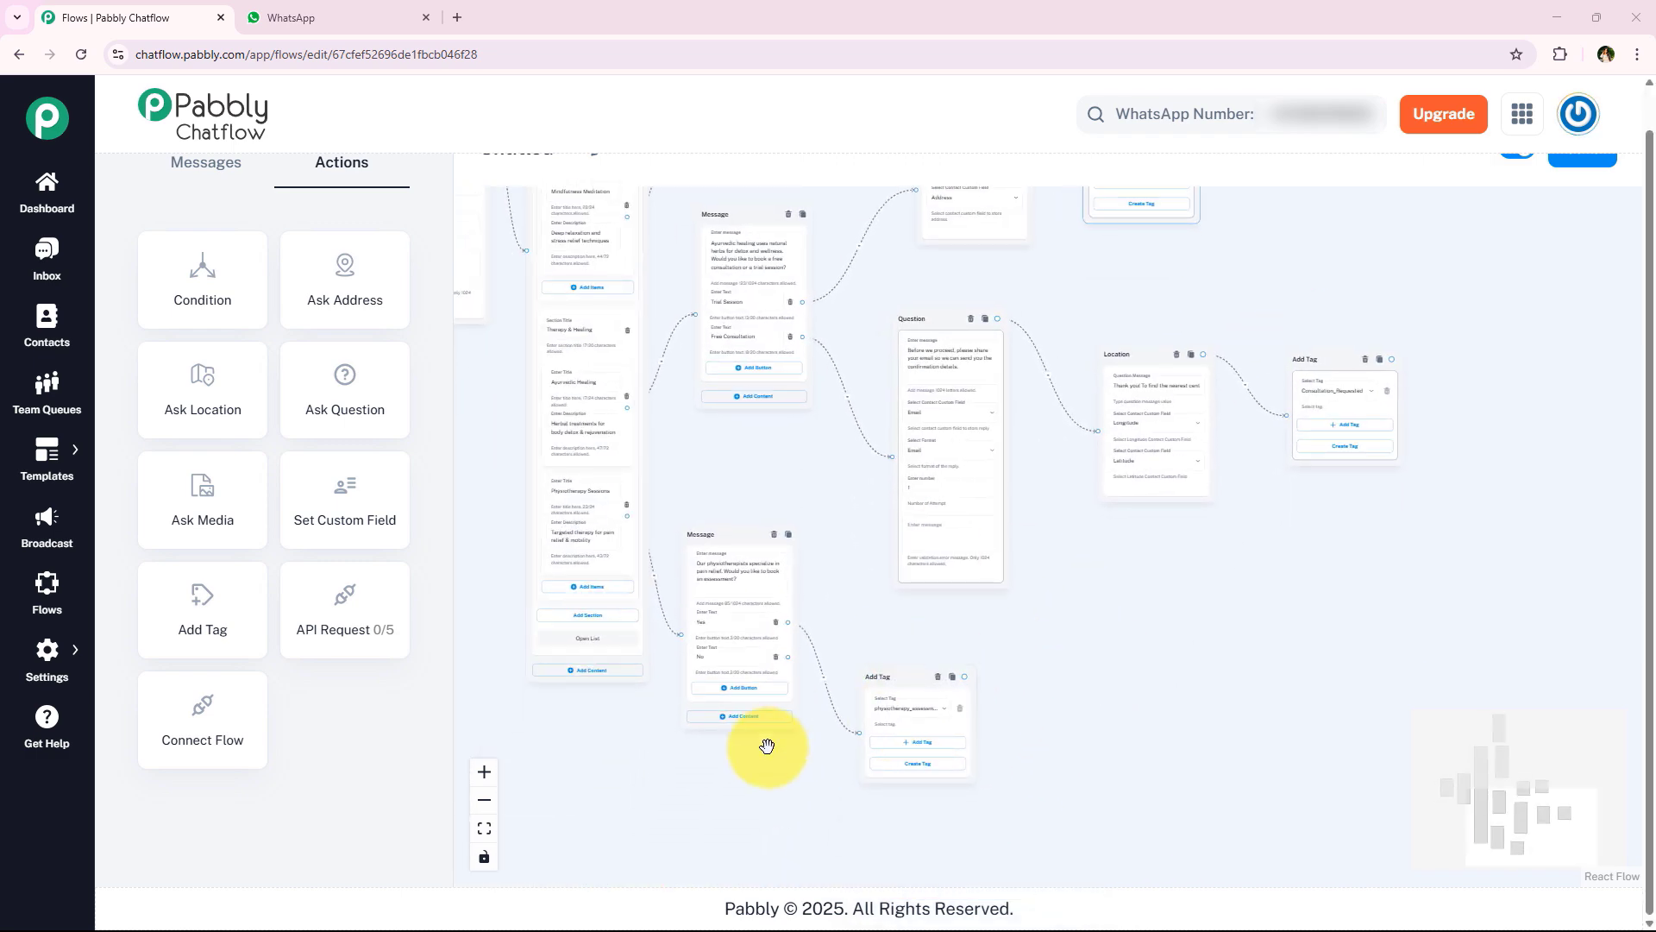
scroll(1158, 671, up, 2)
drag(1422, 227, 1380, 394)
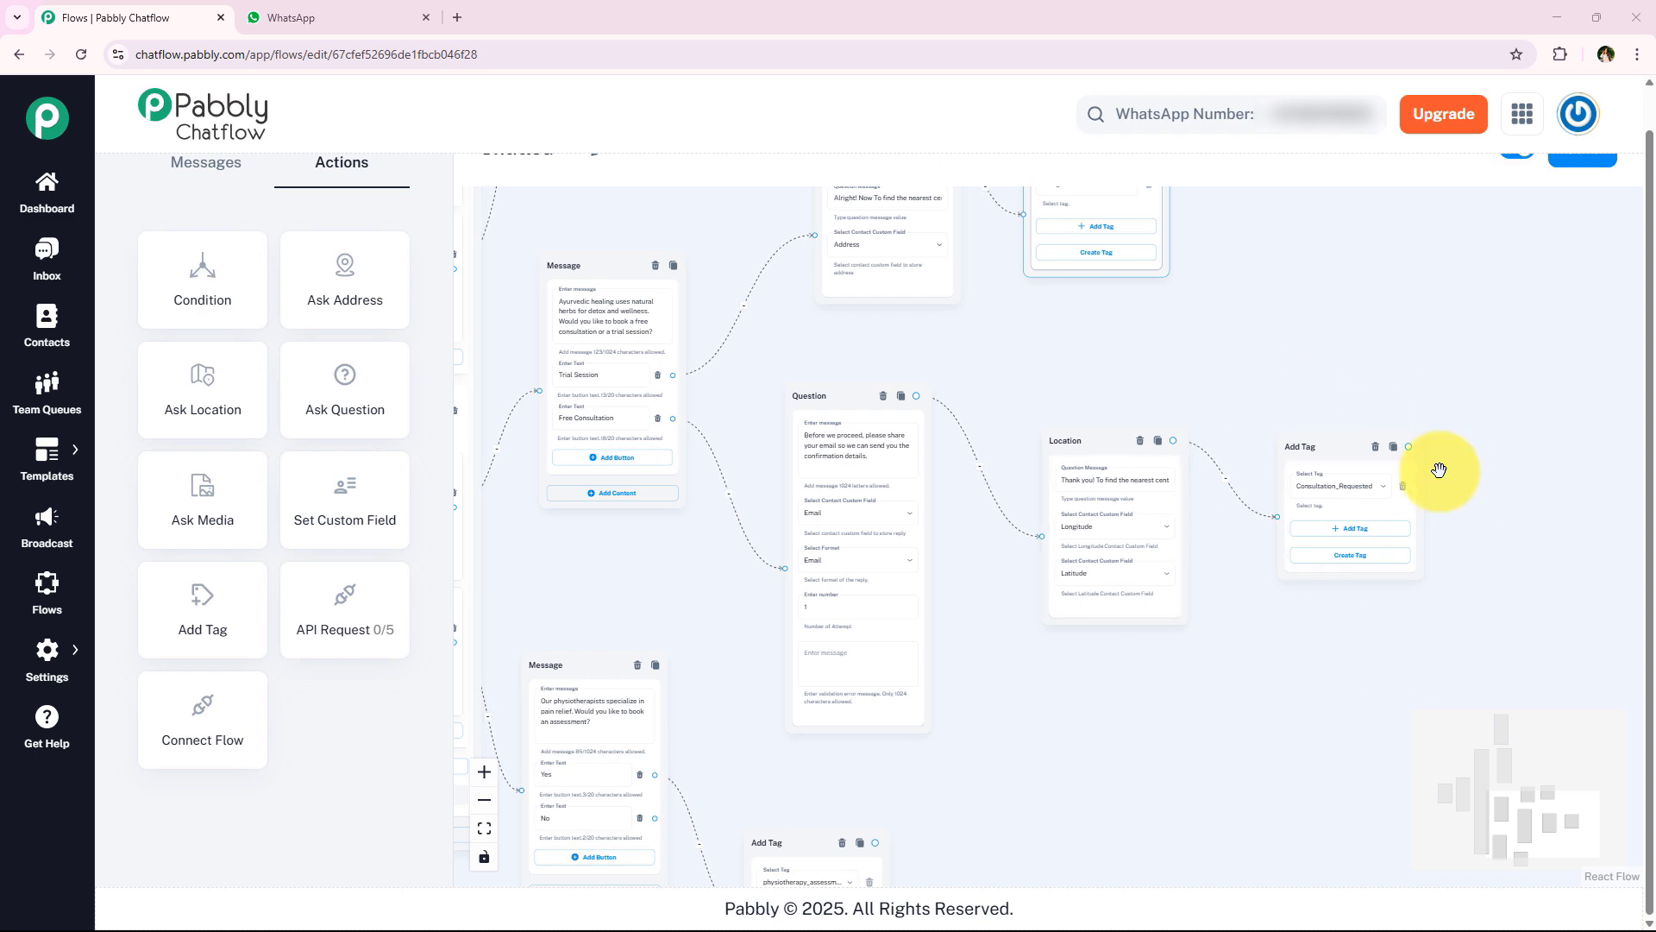
scroll(1549, 532, up, 4)
drag(1021, 207, 1160, 647)
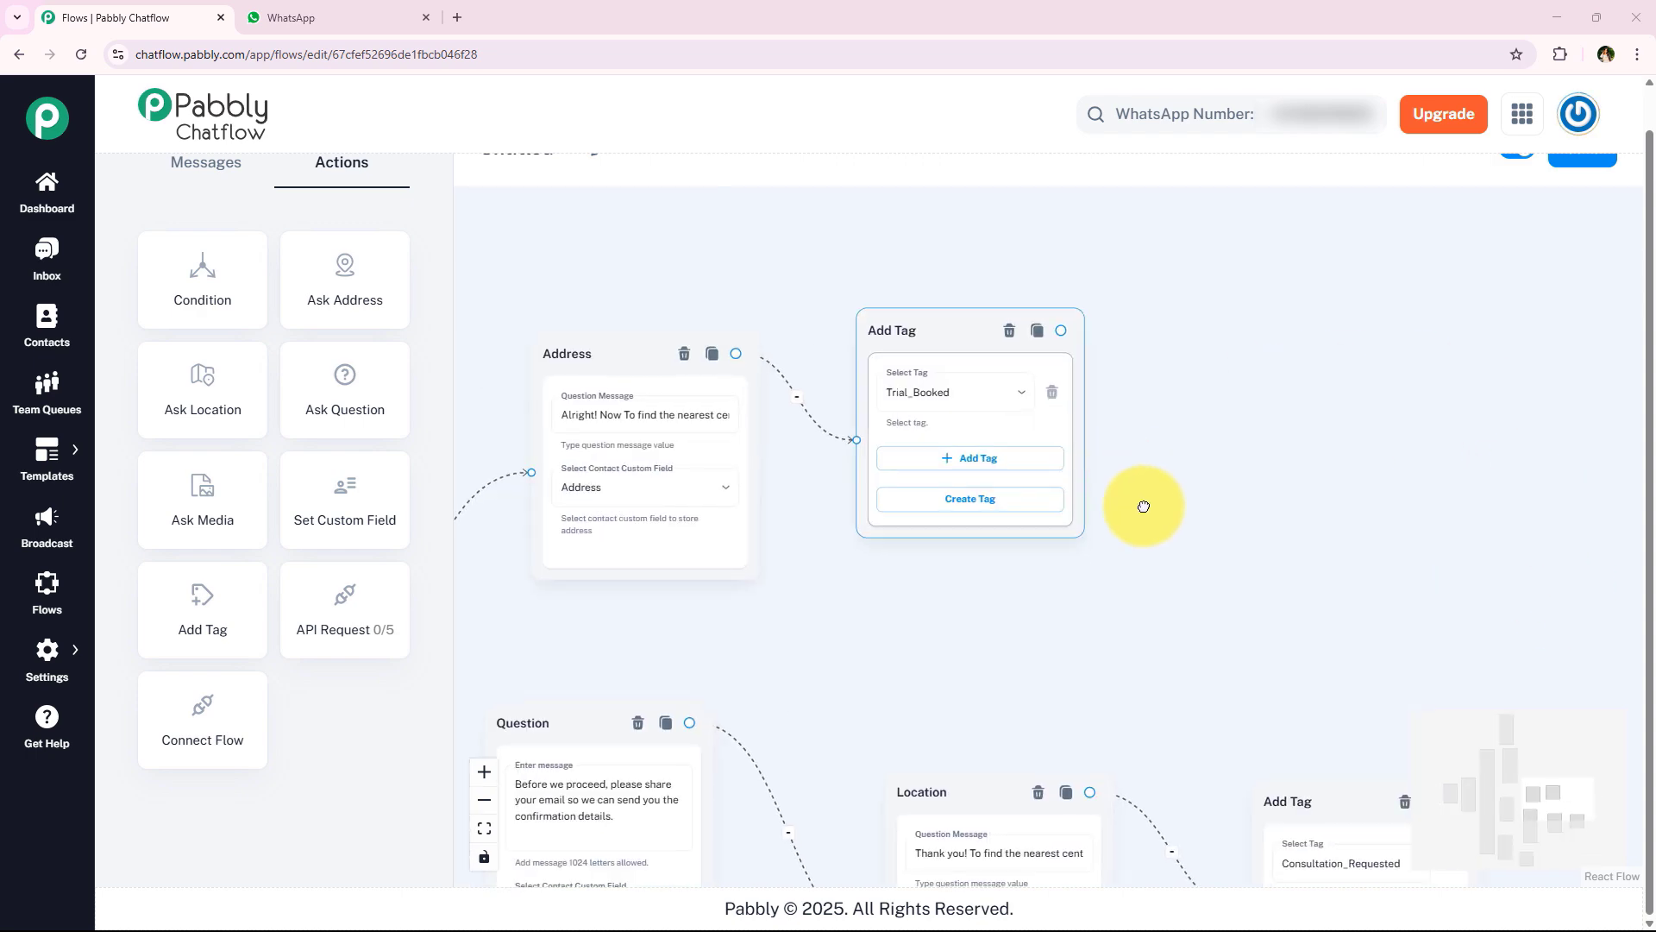
scroll(1279, 451, down, 10)
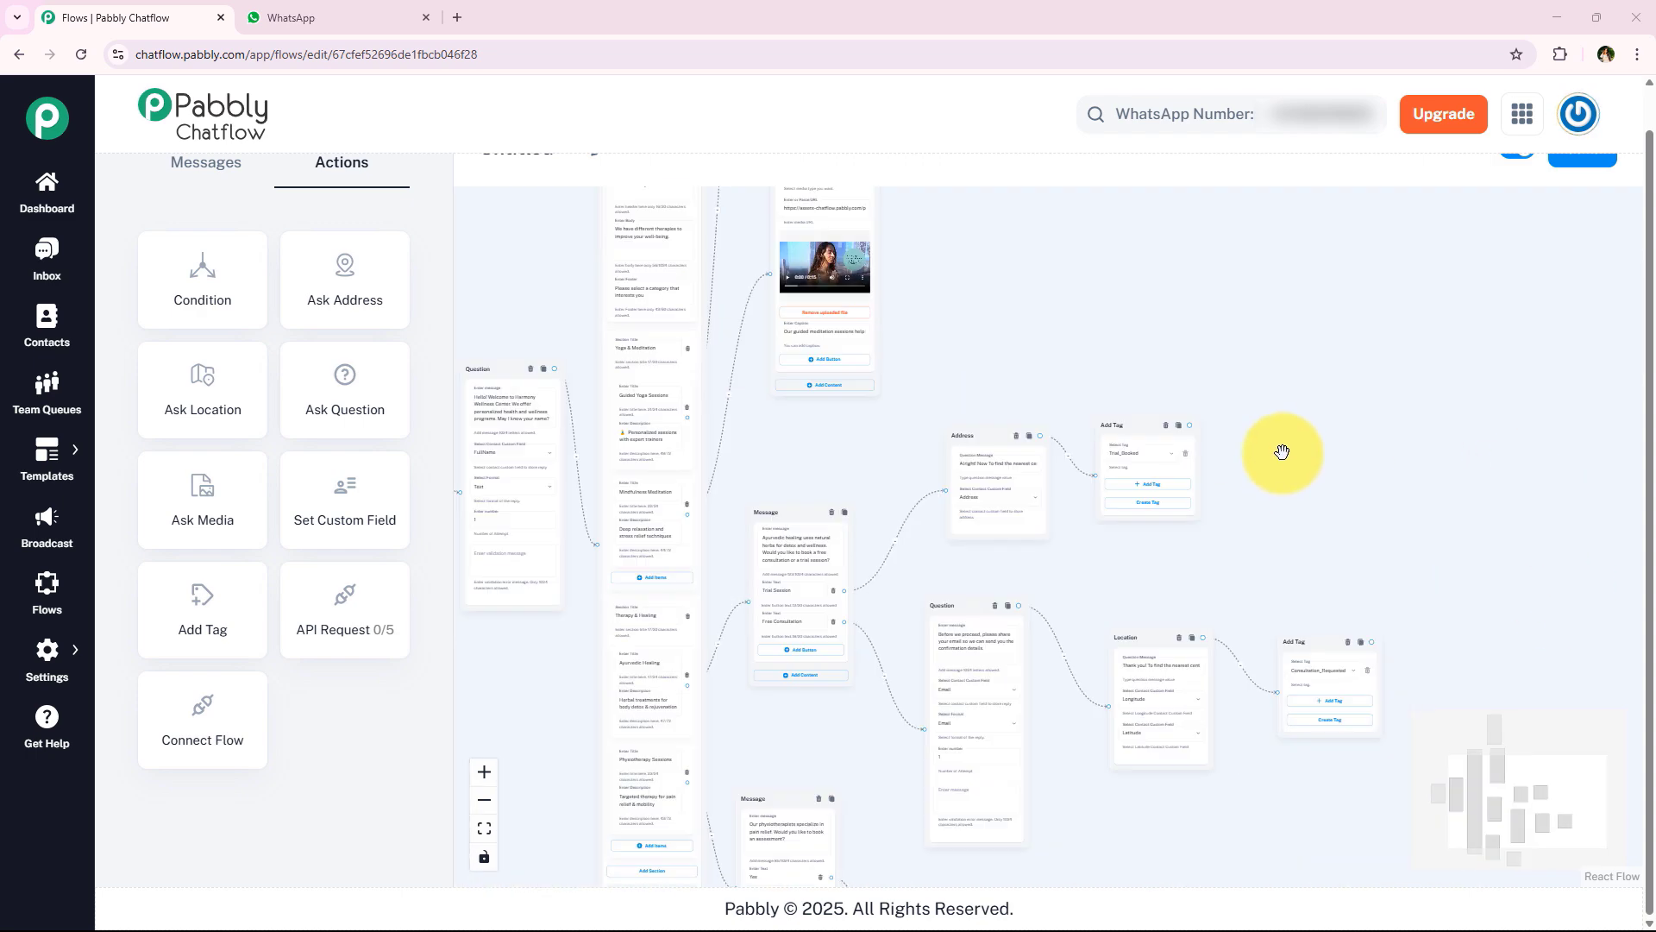
scroll(1279, 451, up, 6)
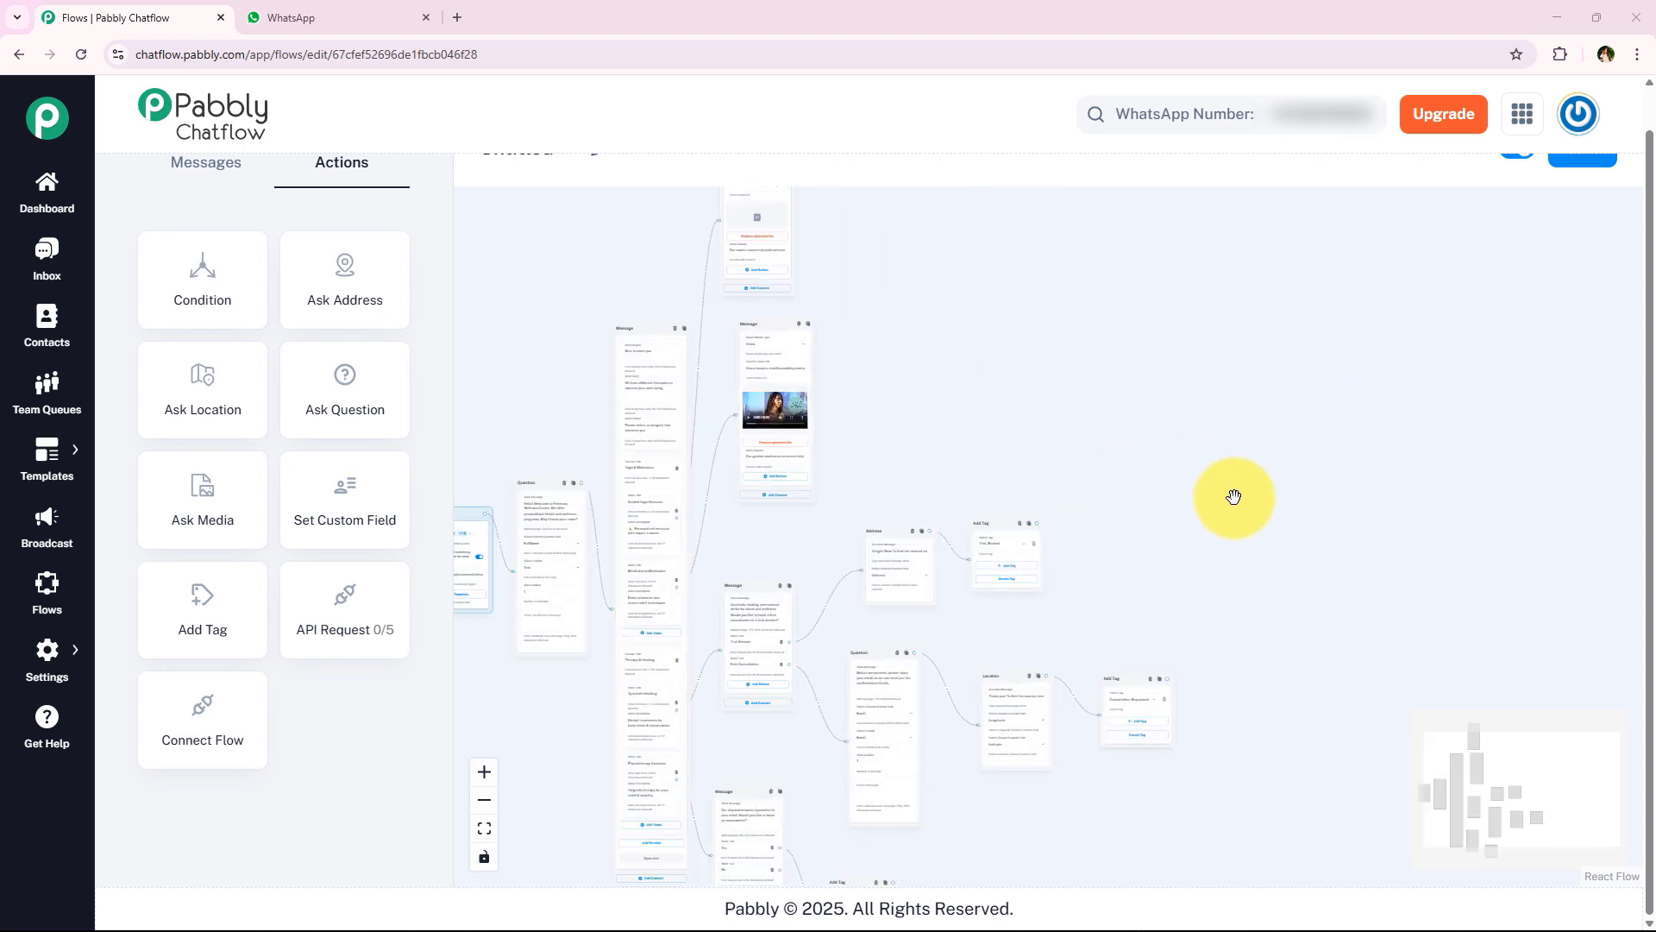
scroll(1086, 534, up, 4)
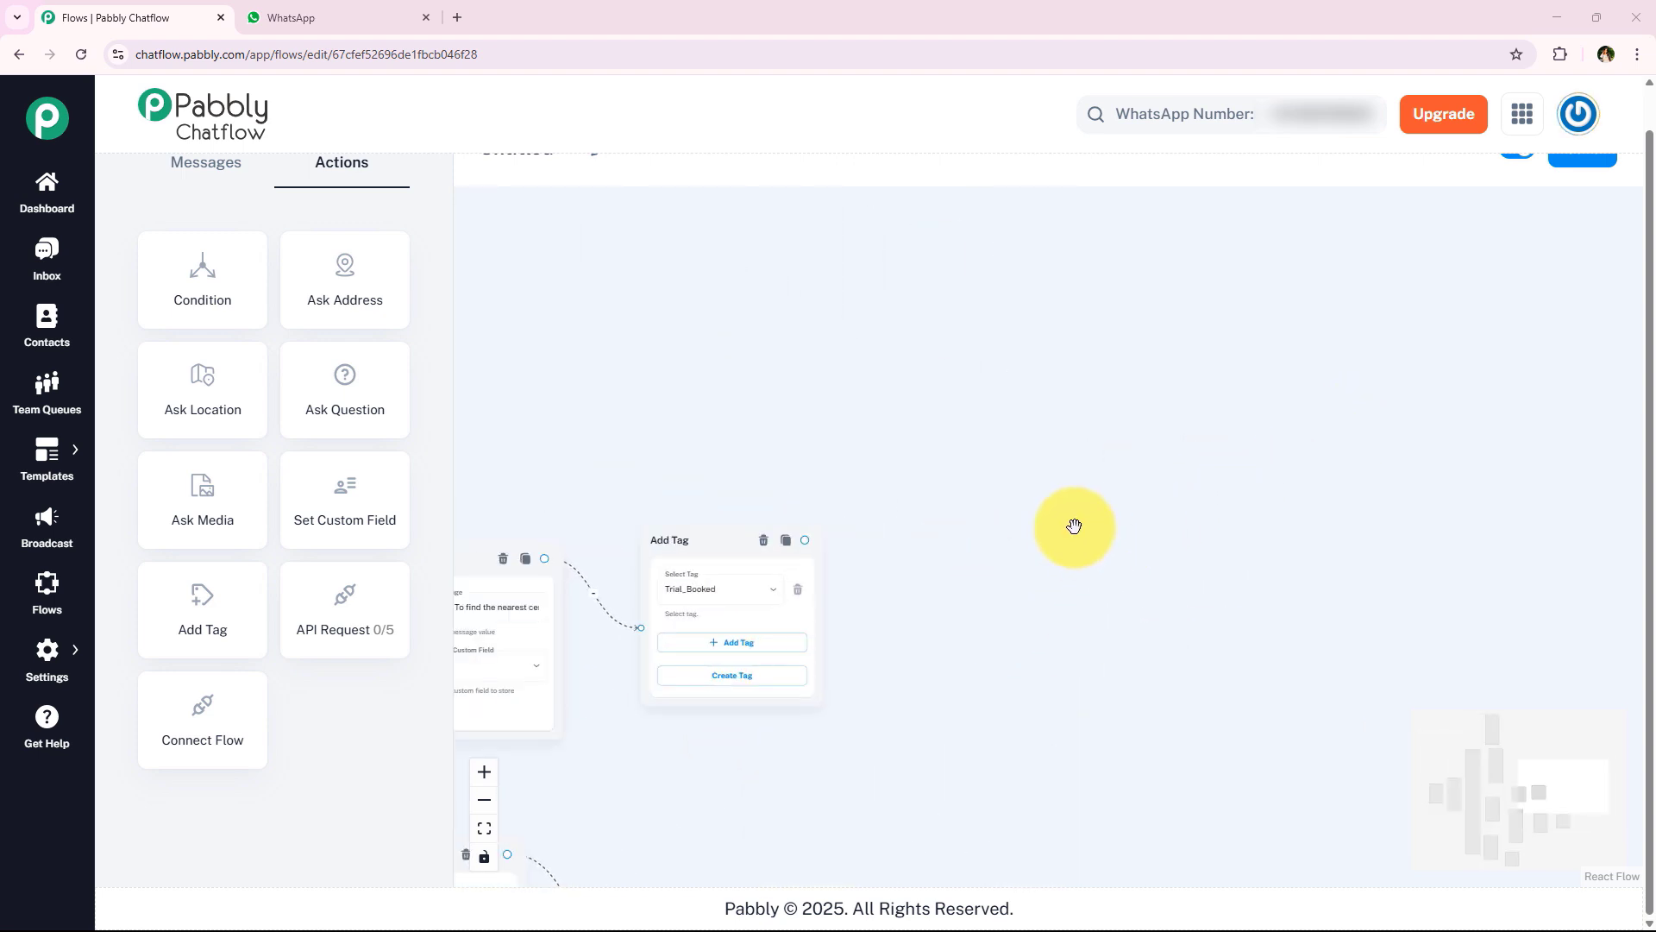
scroll(1062, 546, down, 4)
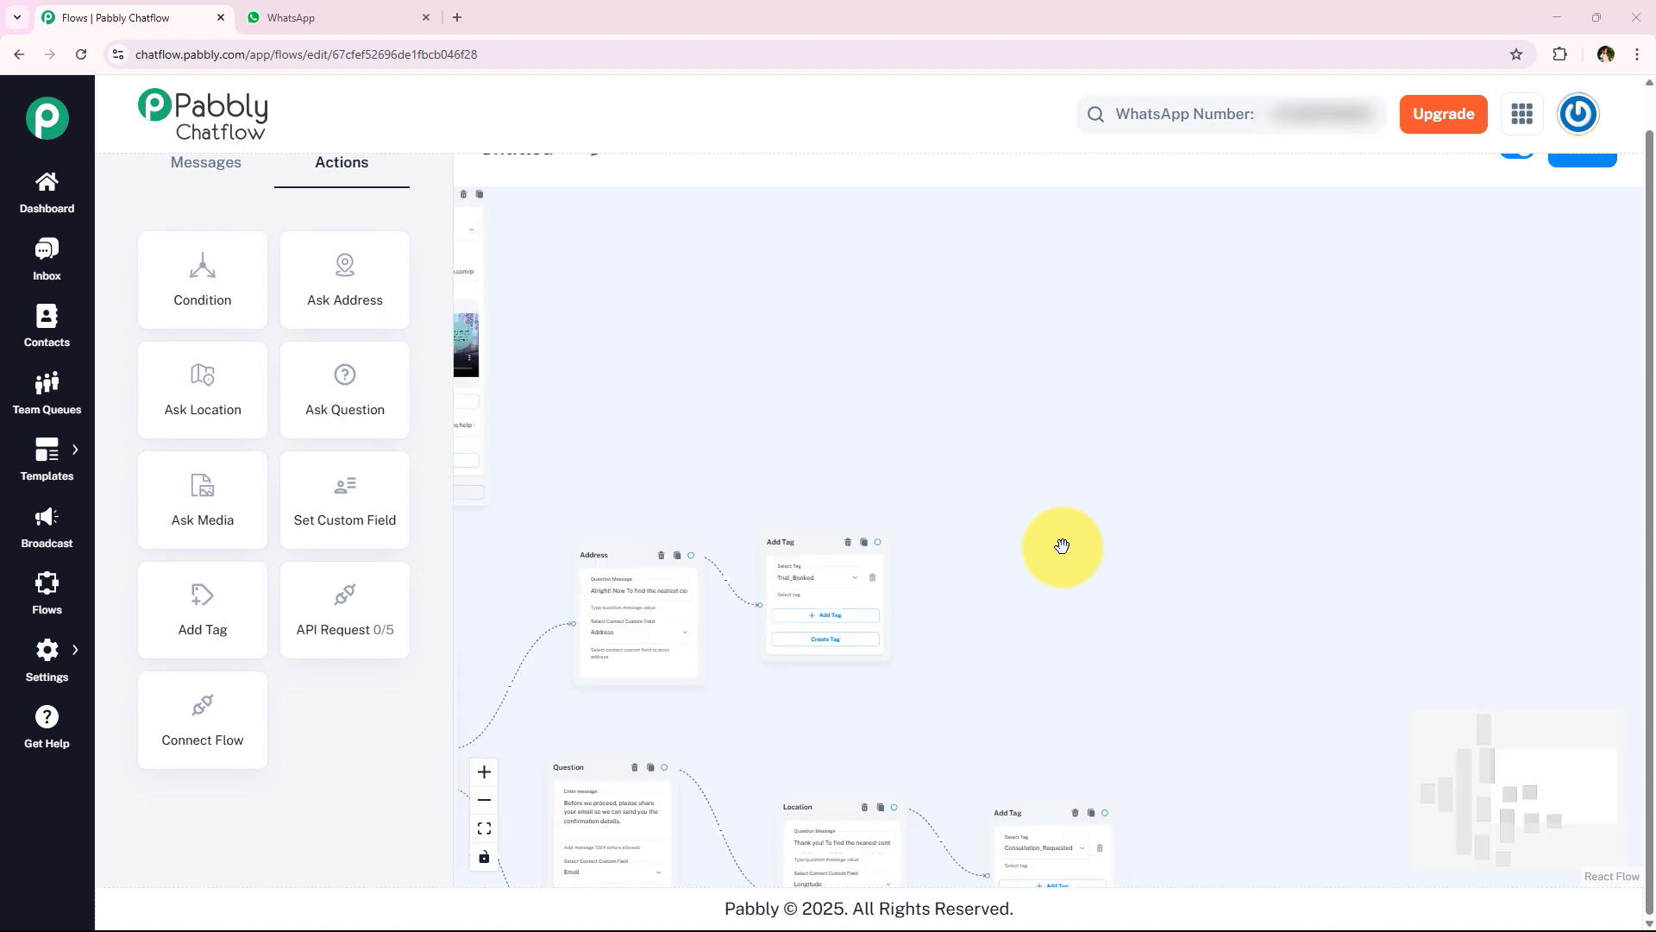
scroll(861, 558, up, 3)
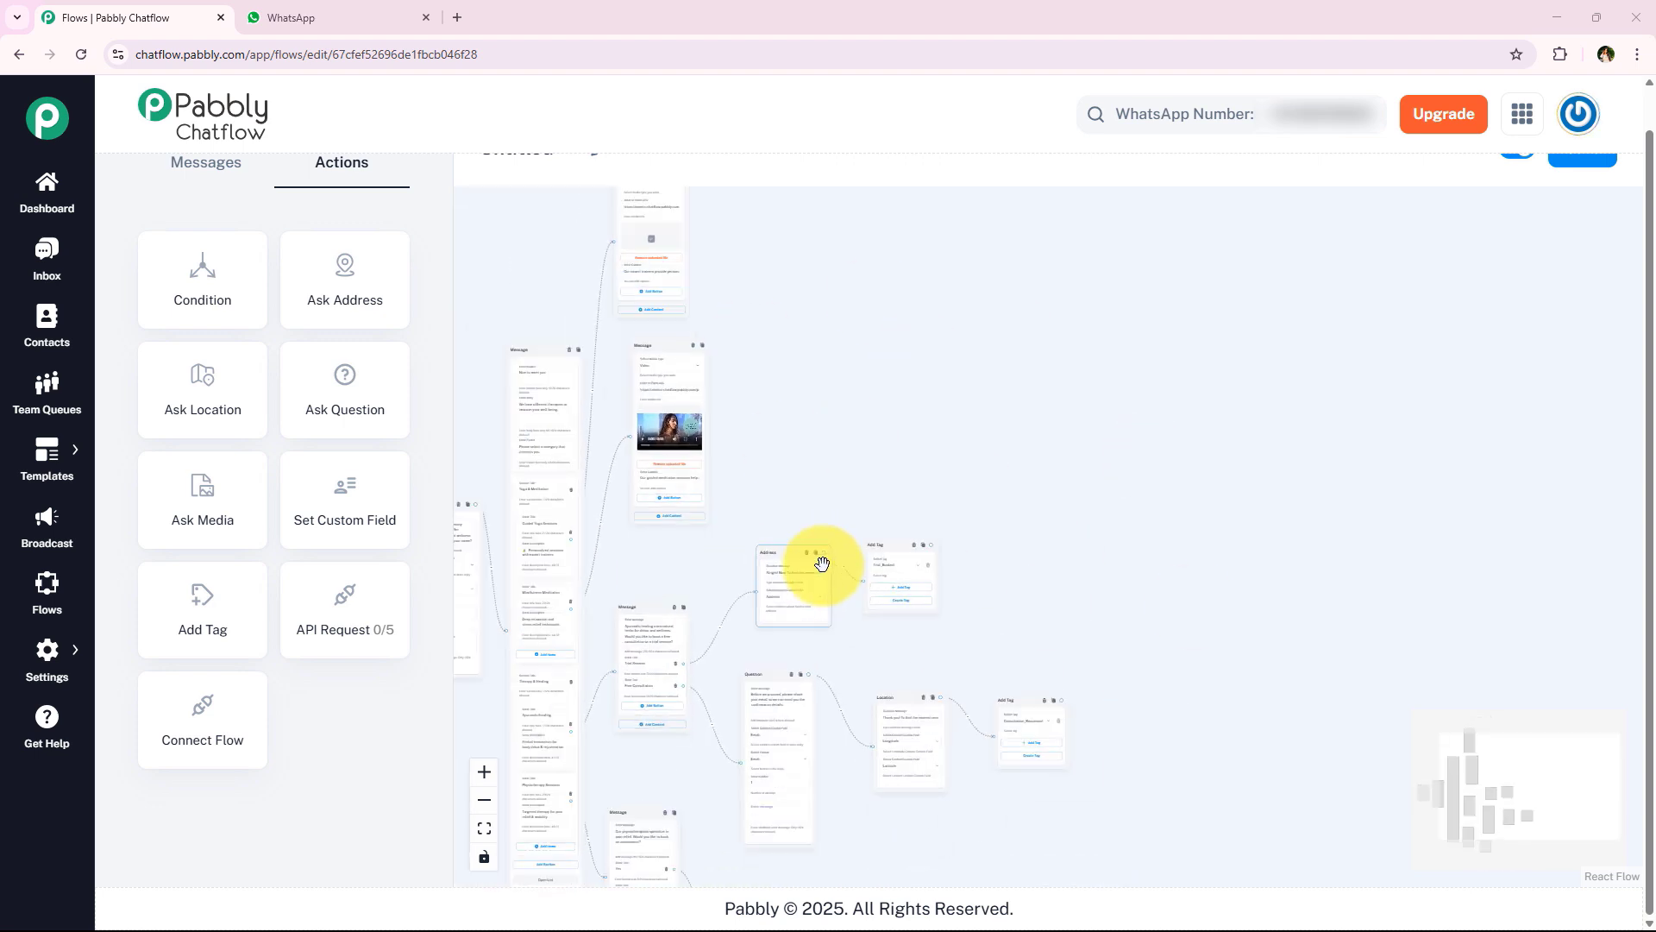
Connect the Trial_Booked tag node to a new Text + Button message node and place that node nearer to it
scroll(1061, 577, up, 2)
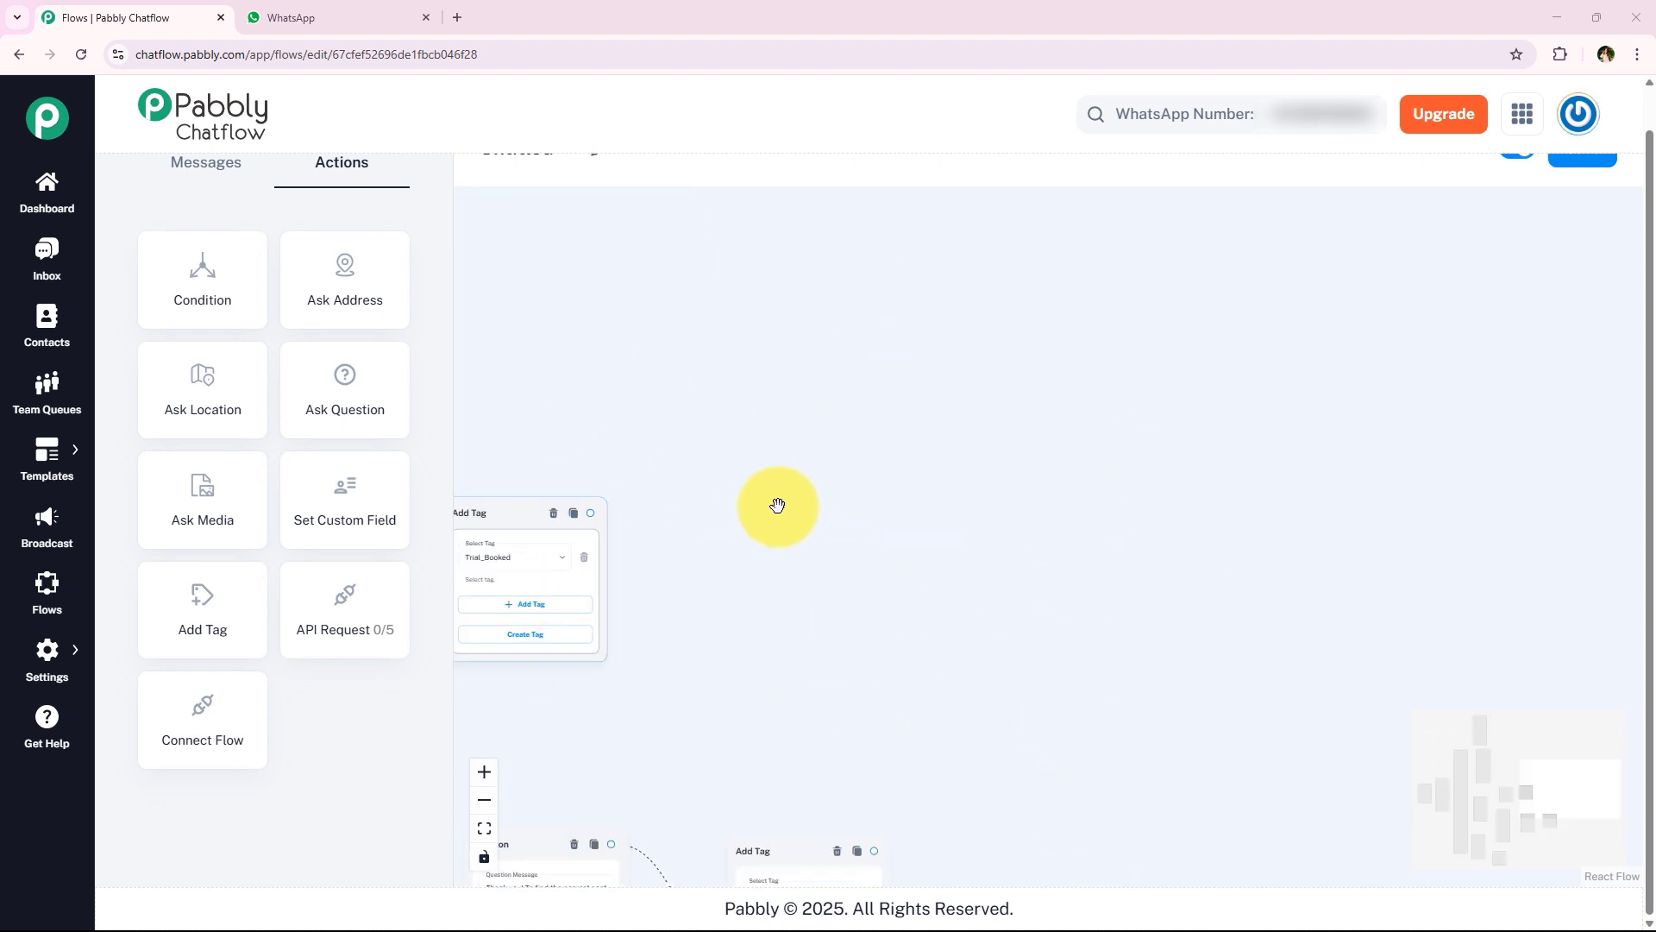
scroll(690, 560, down, 1)
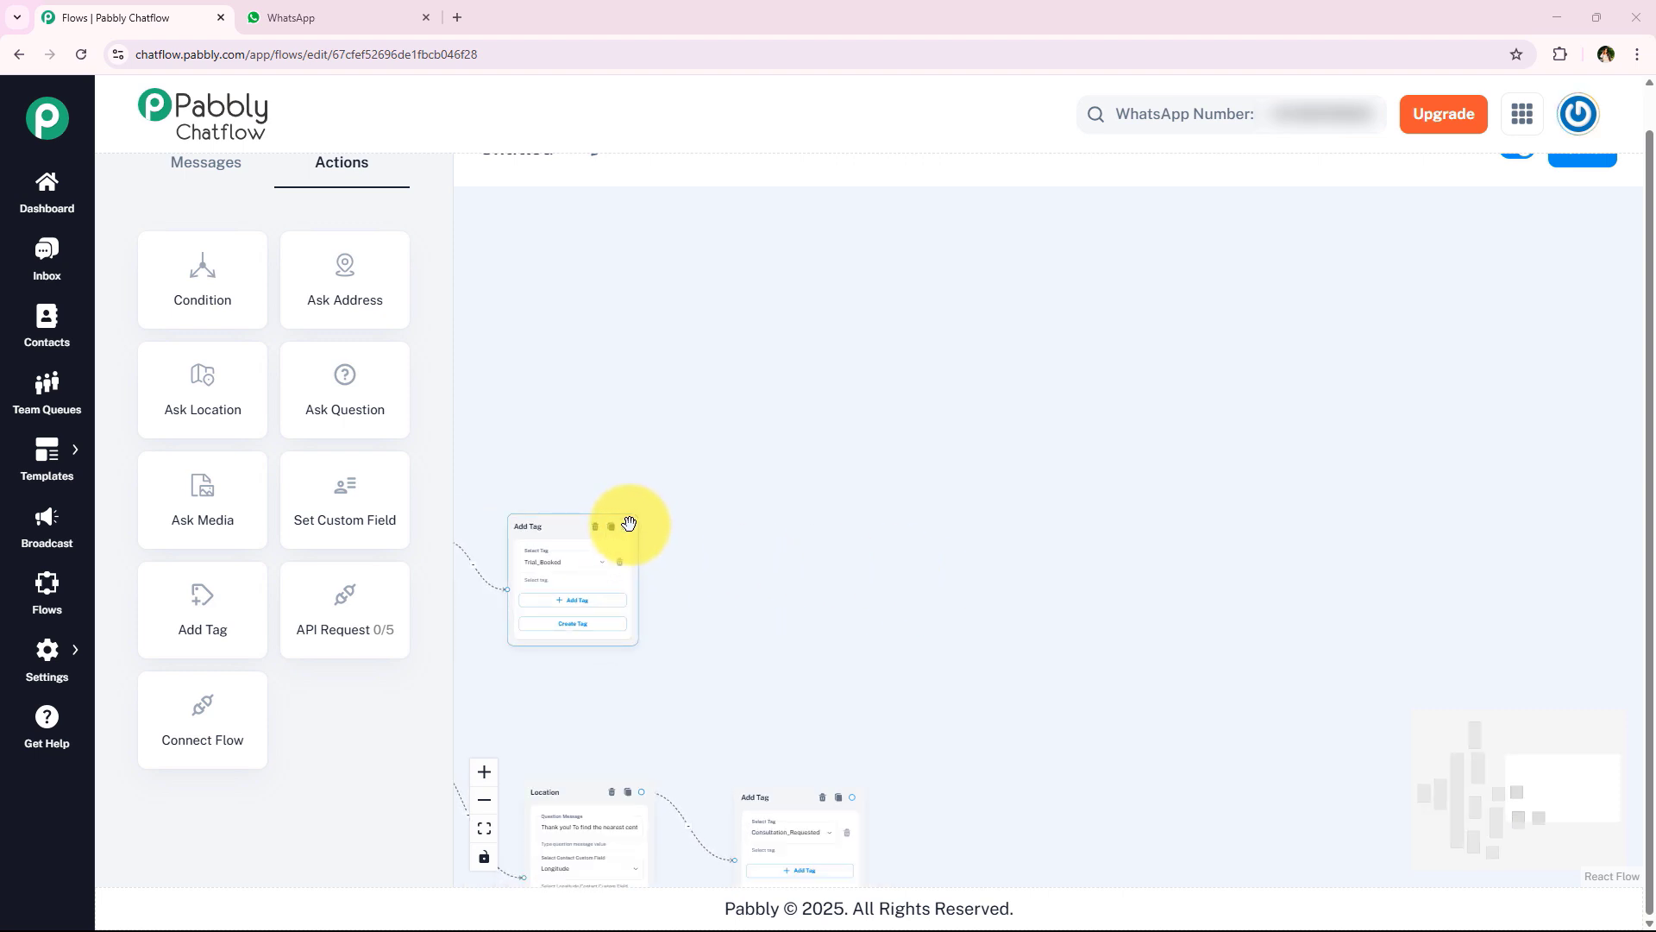
drag(626, 527, 1061, 499)
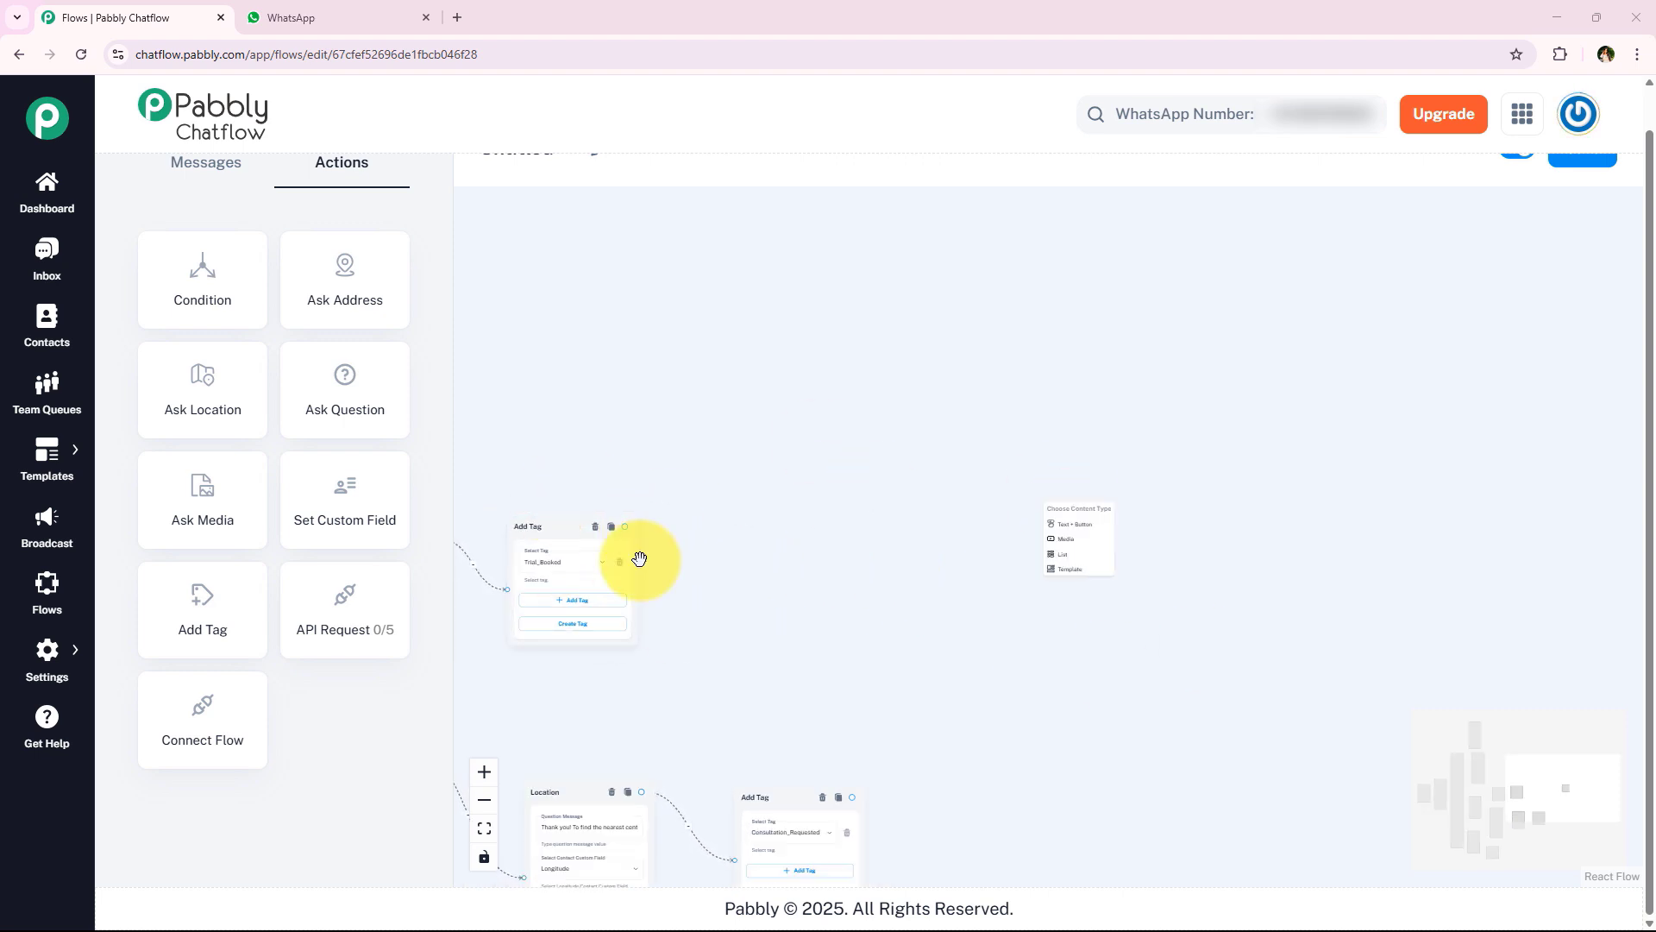
scroll(762, 529, up, 3)
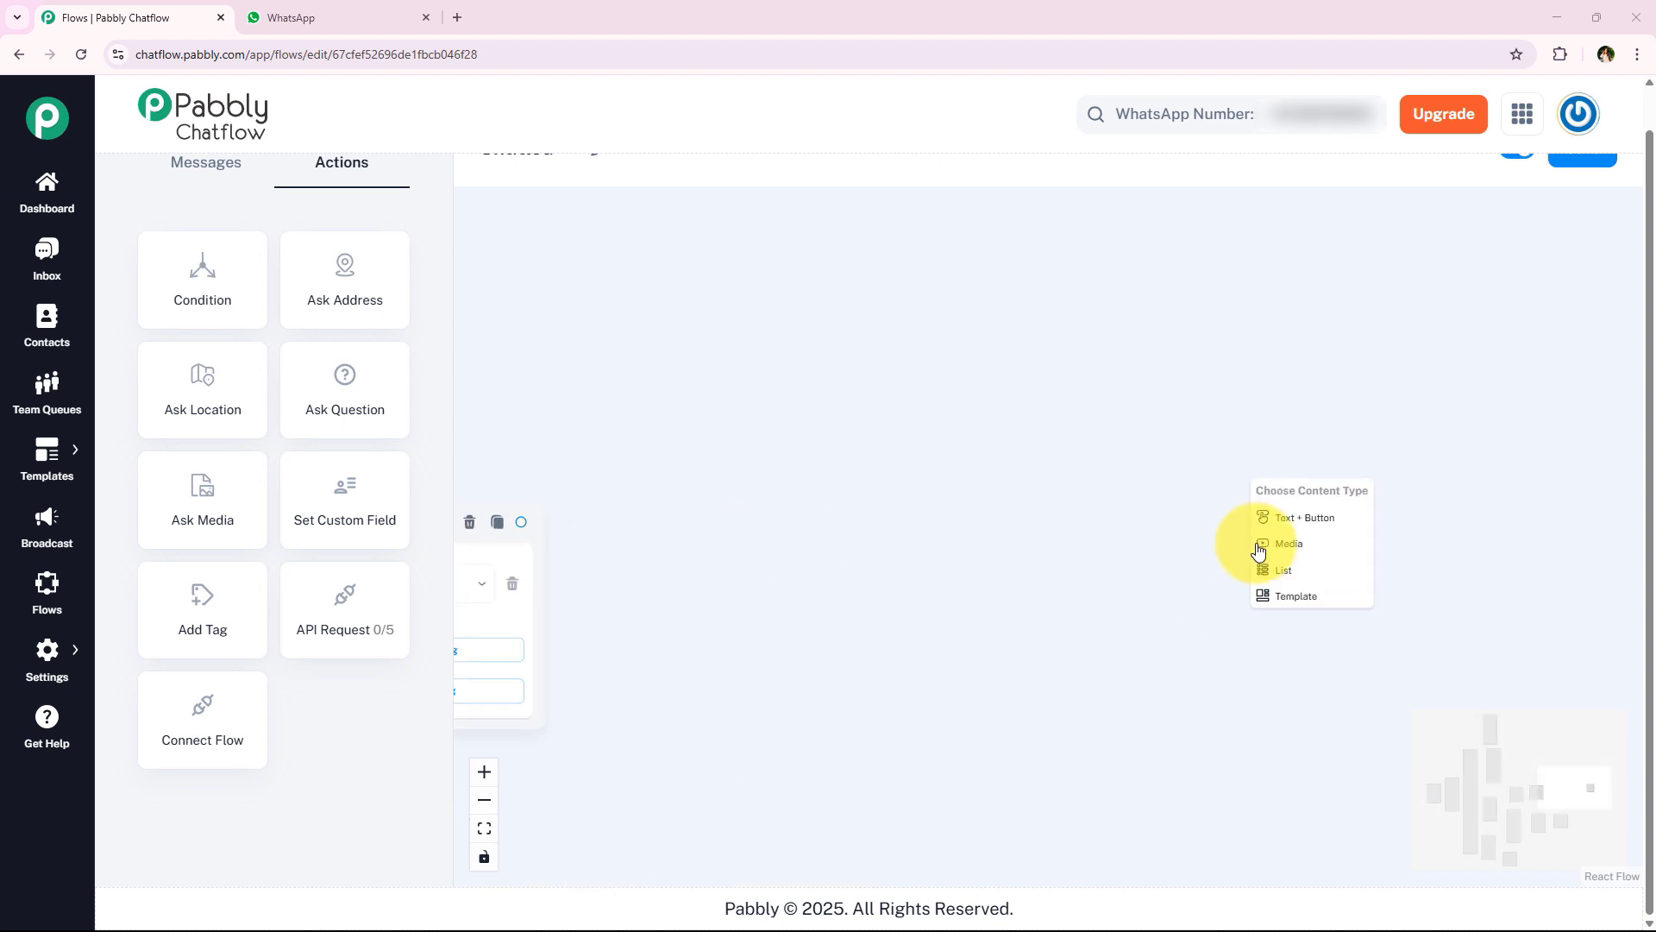
click(1296, 530)
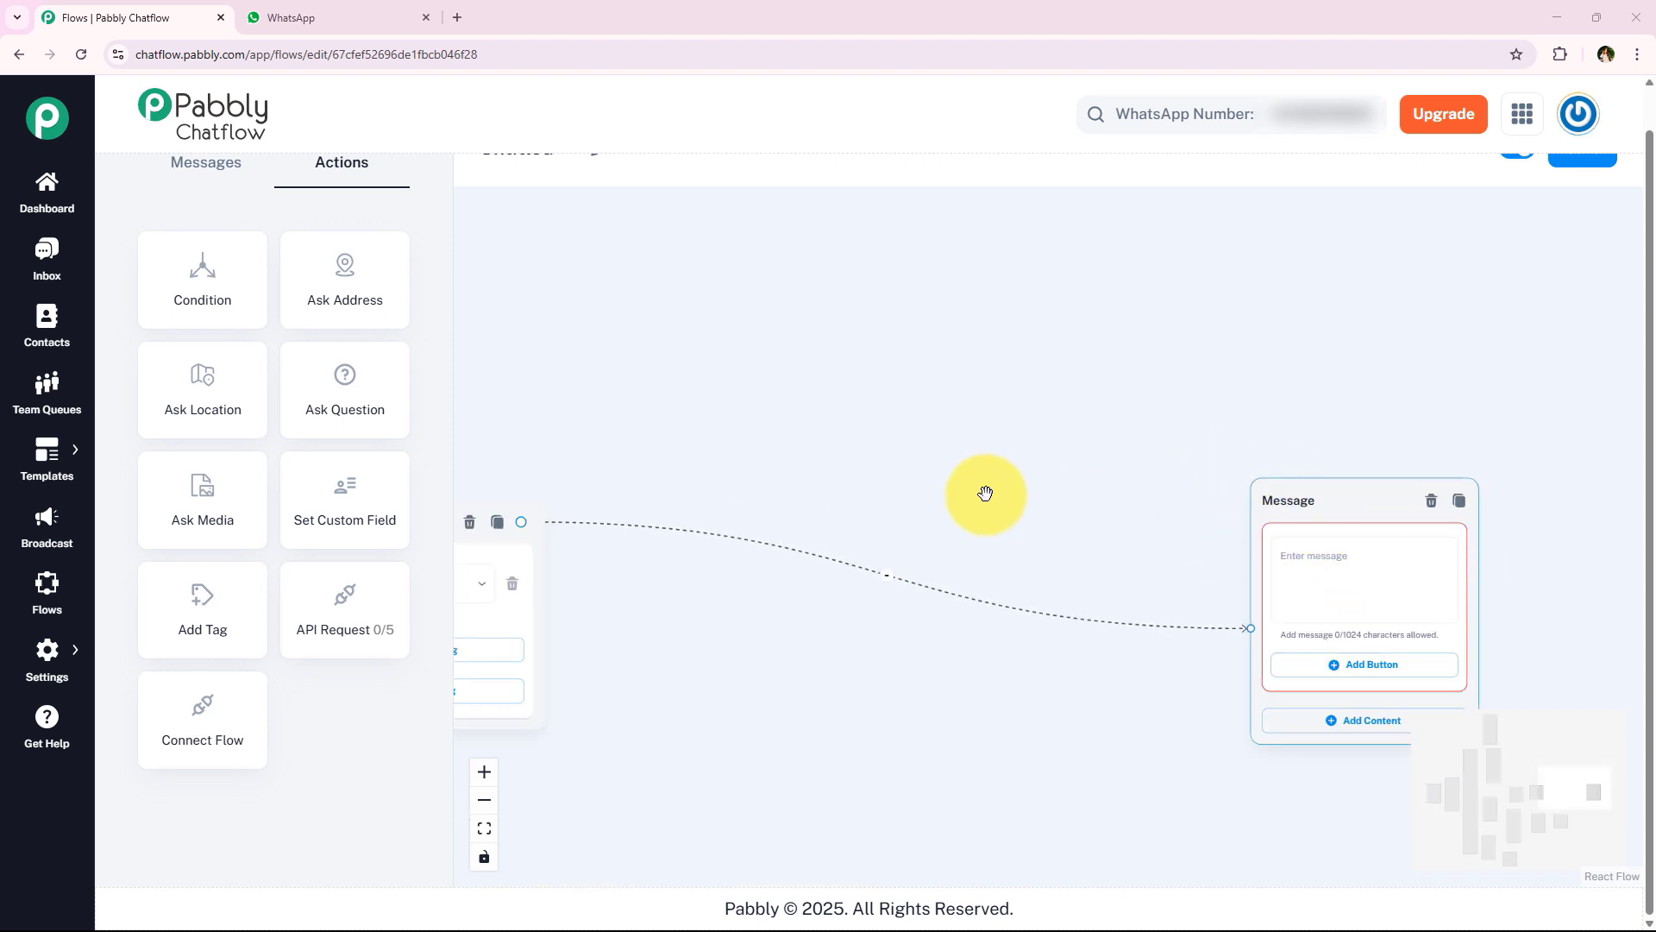
drag(1360, 509, 1020, 451)
Connect the Consultation_Requested tag node to the same empty Message node
scroll(746, 577, down, 2)
scroll(746, 578, down, 1)
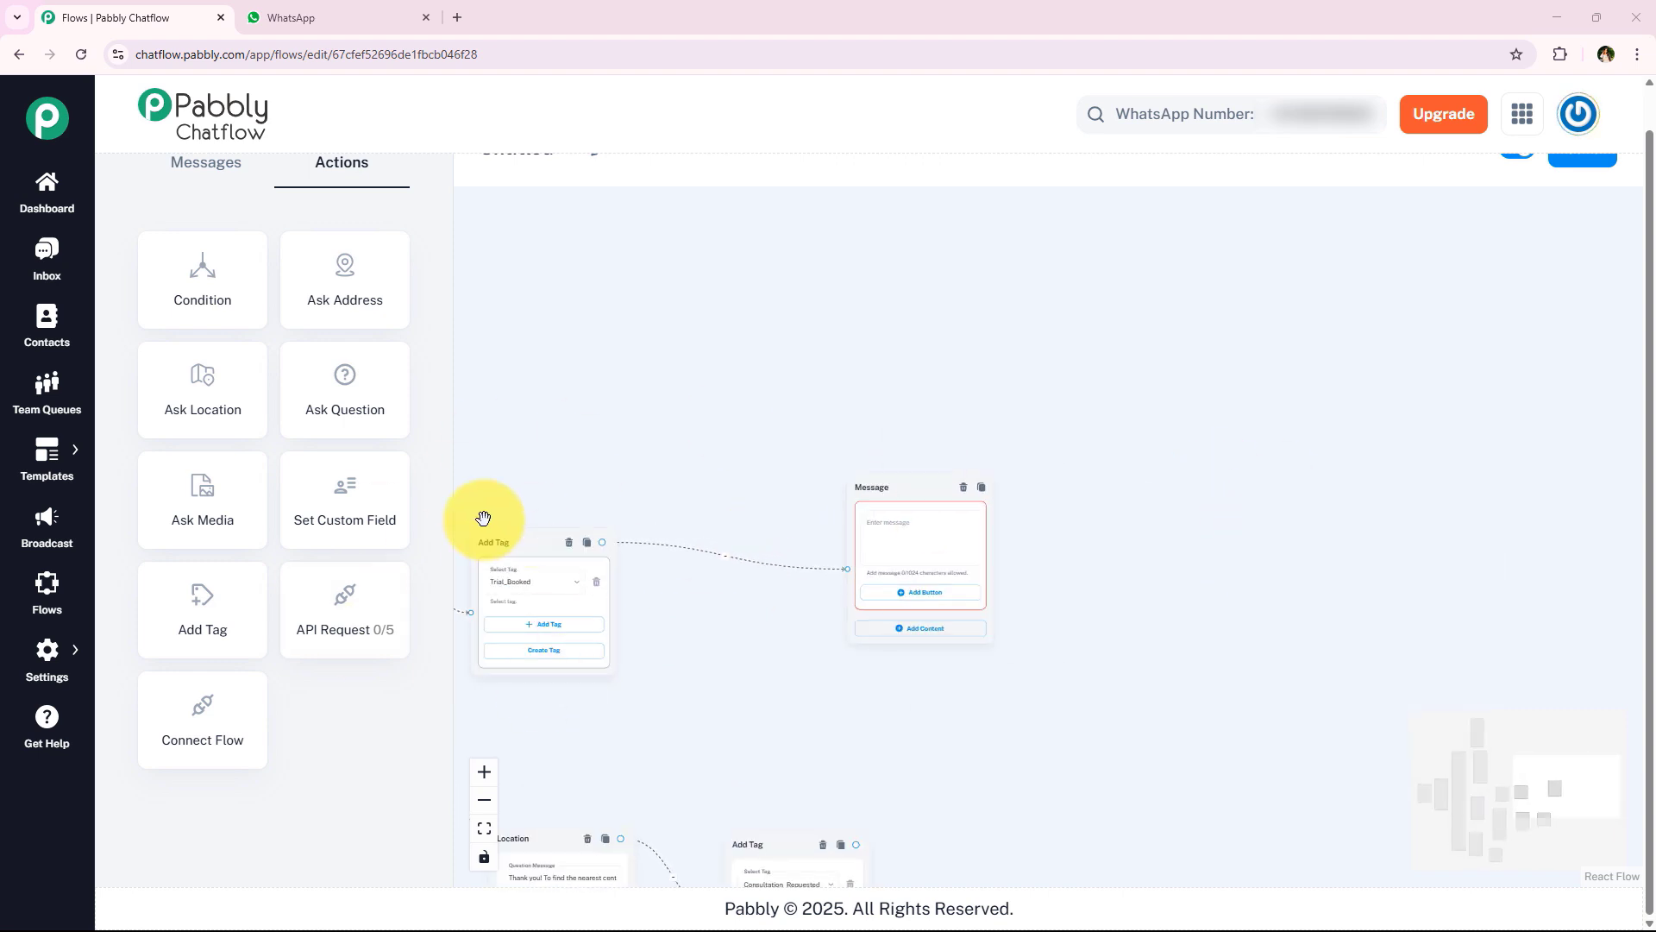
scroll(484, 518, up, 1)
scroll(778, 658, down, 1)
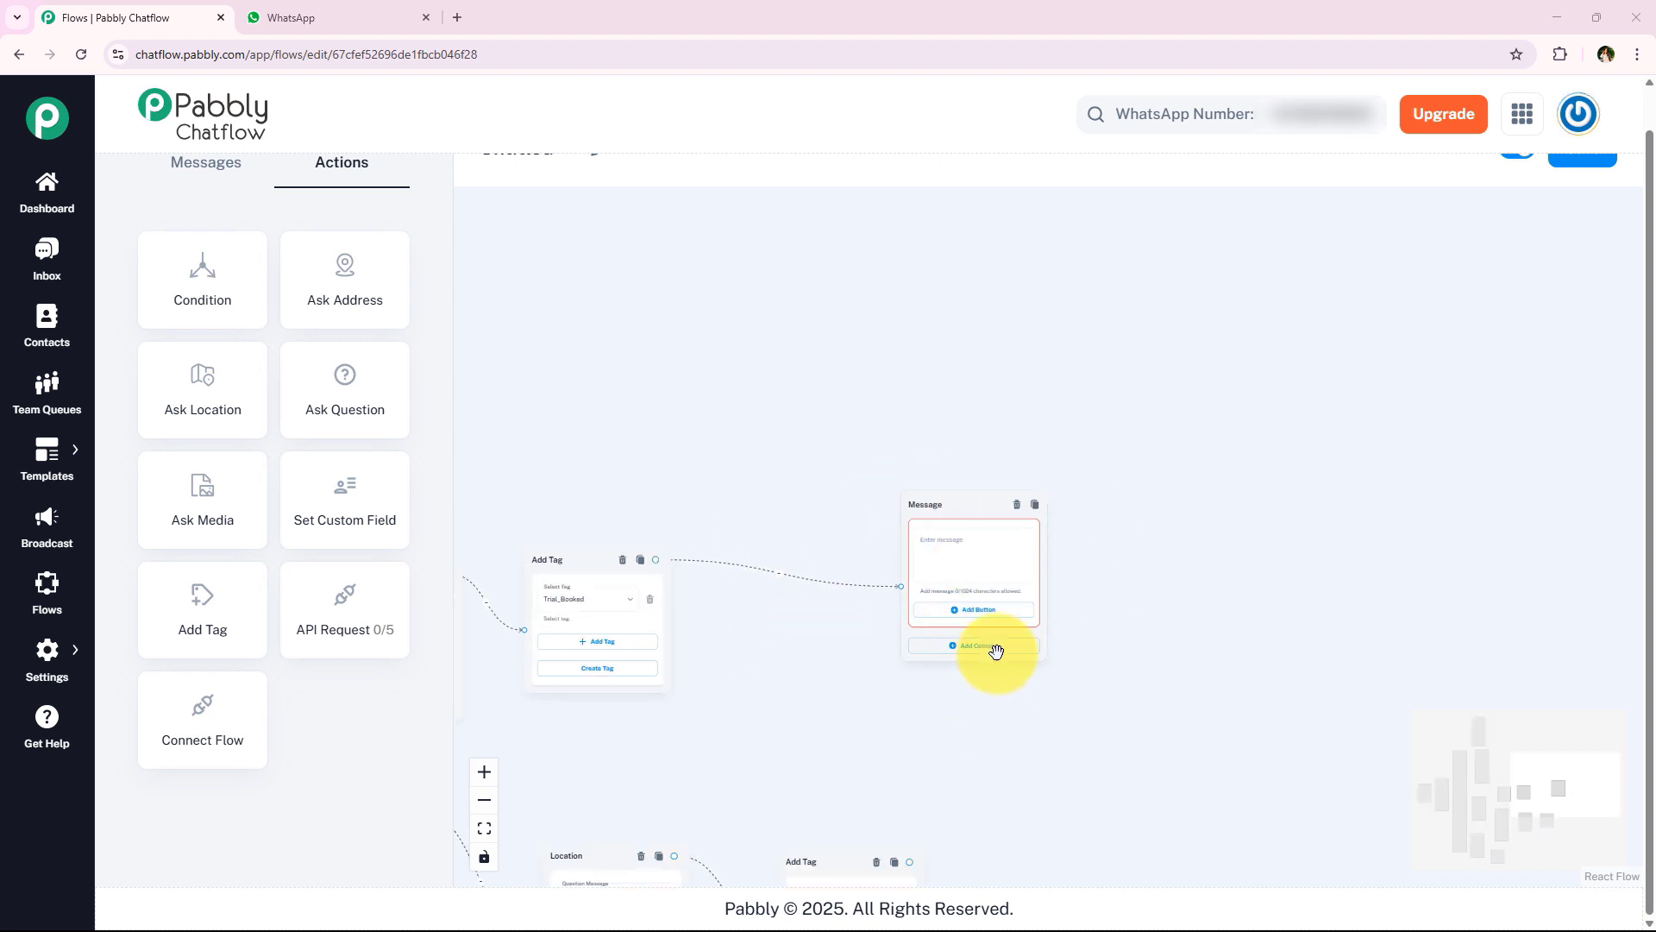
scroll(717, 672, down, 1)
drag(724, 717, 707, 505)
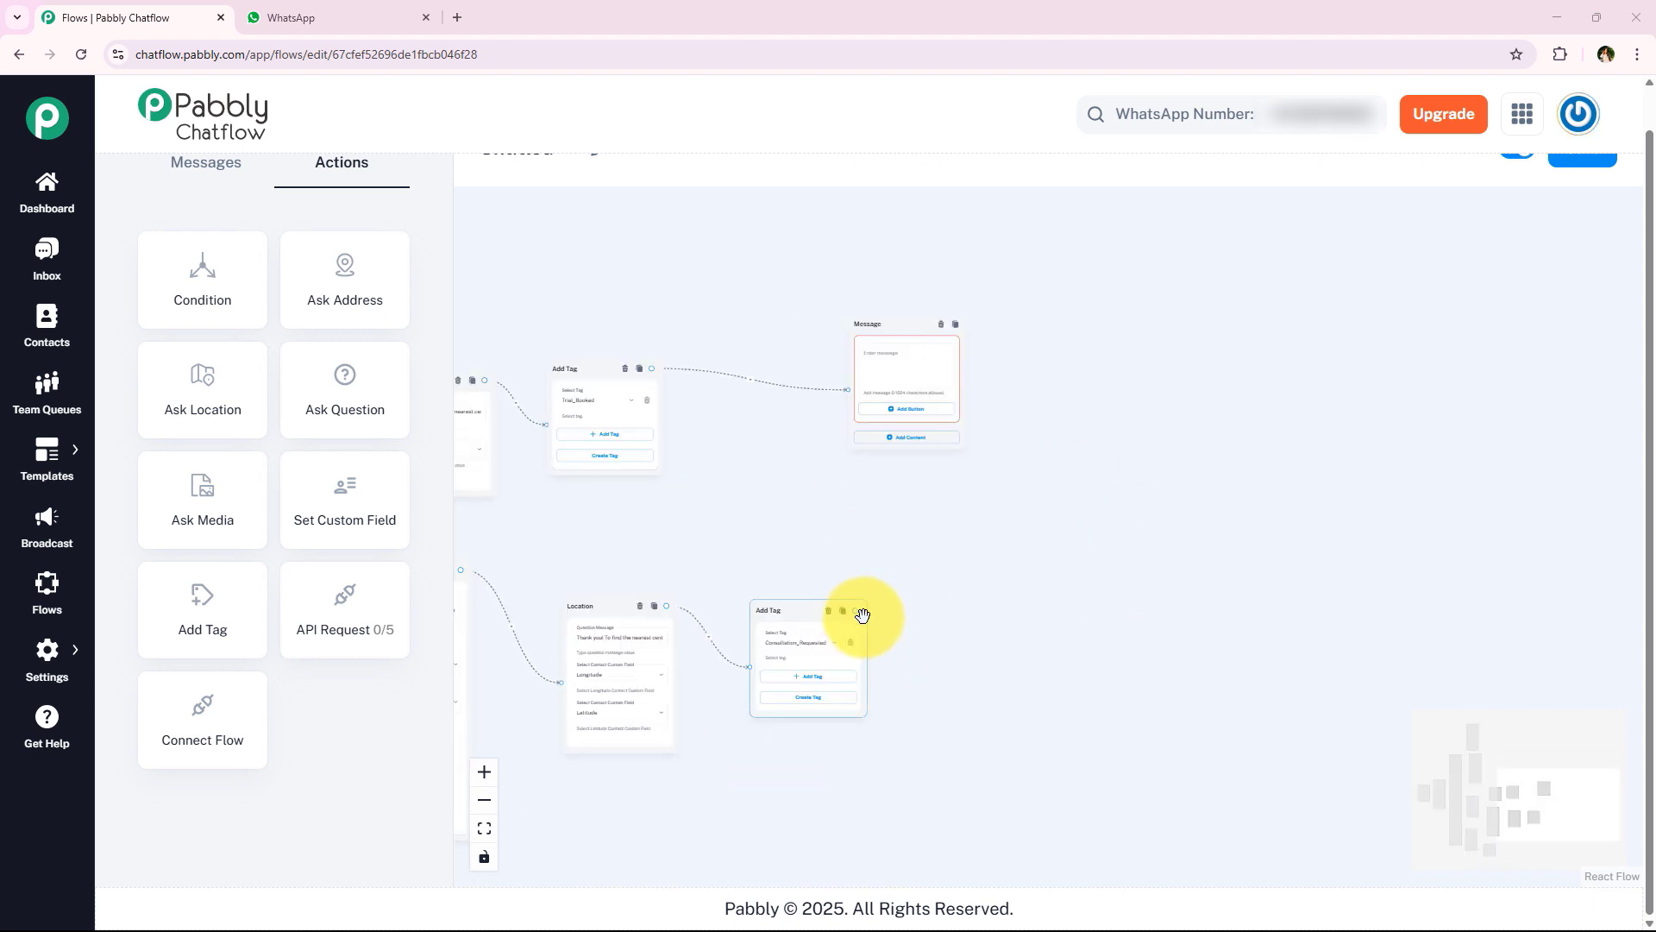
drag(855, 611, 838, 464)
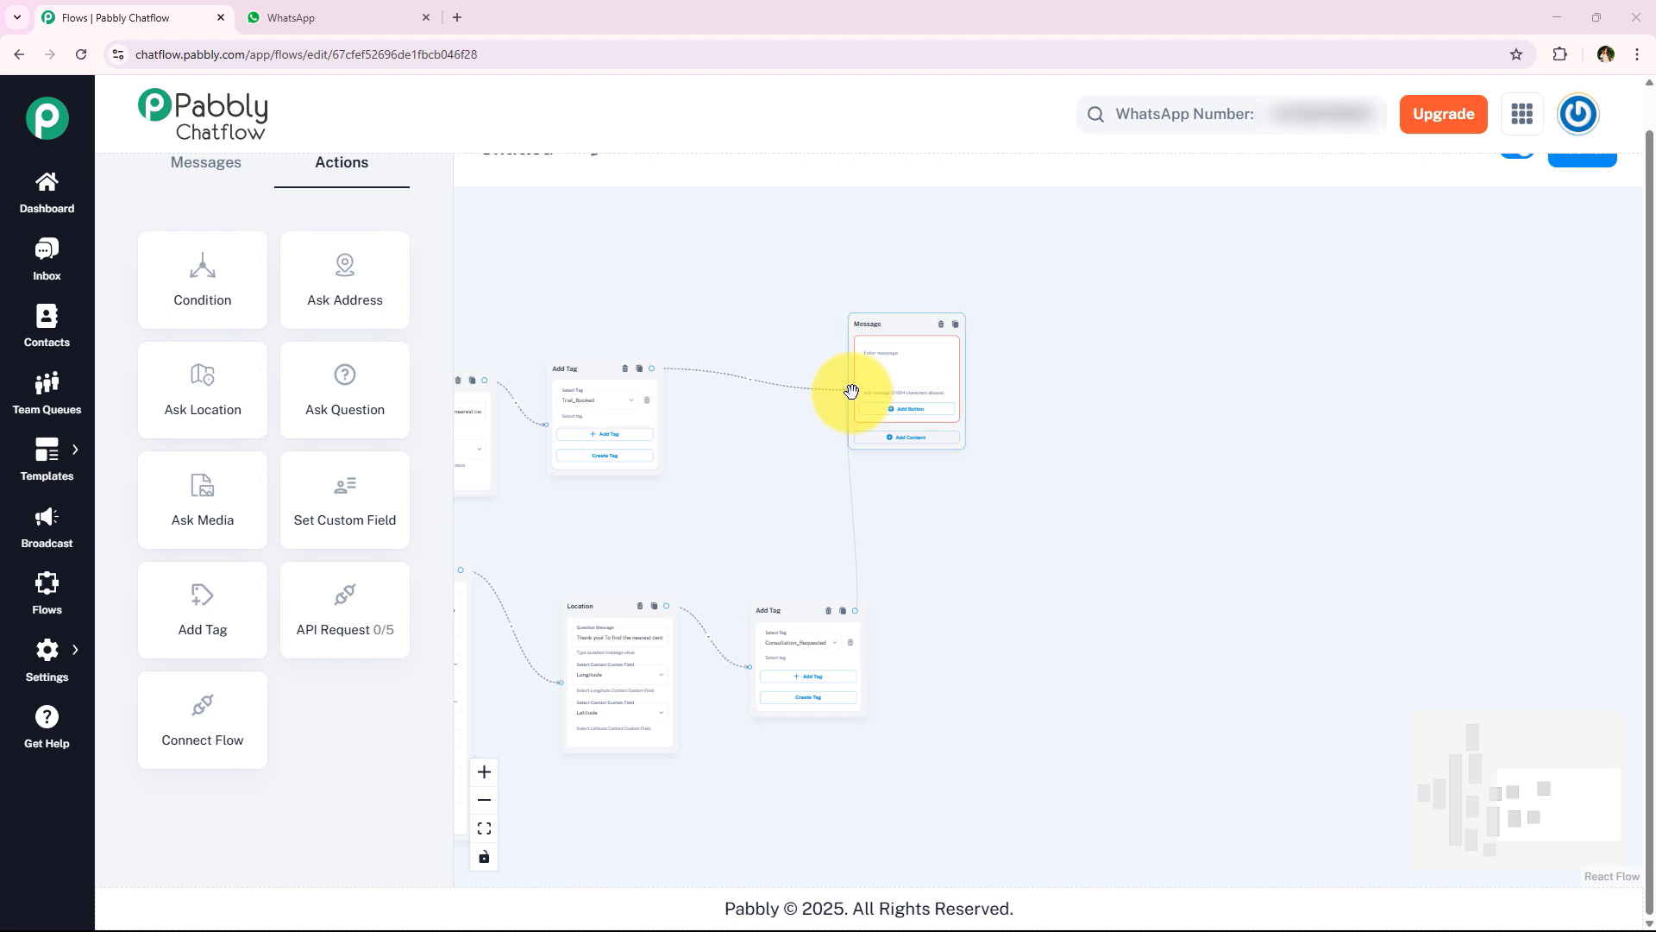
drag(851, 387, 848, 388)
Move the physiotherapy_assessment tag node farther away from the physiotherapy message that leads into it
scroll(1005, 678, down, 1)
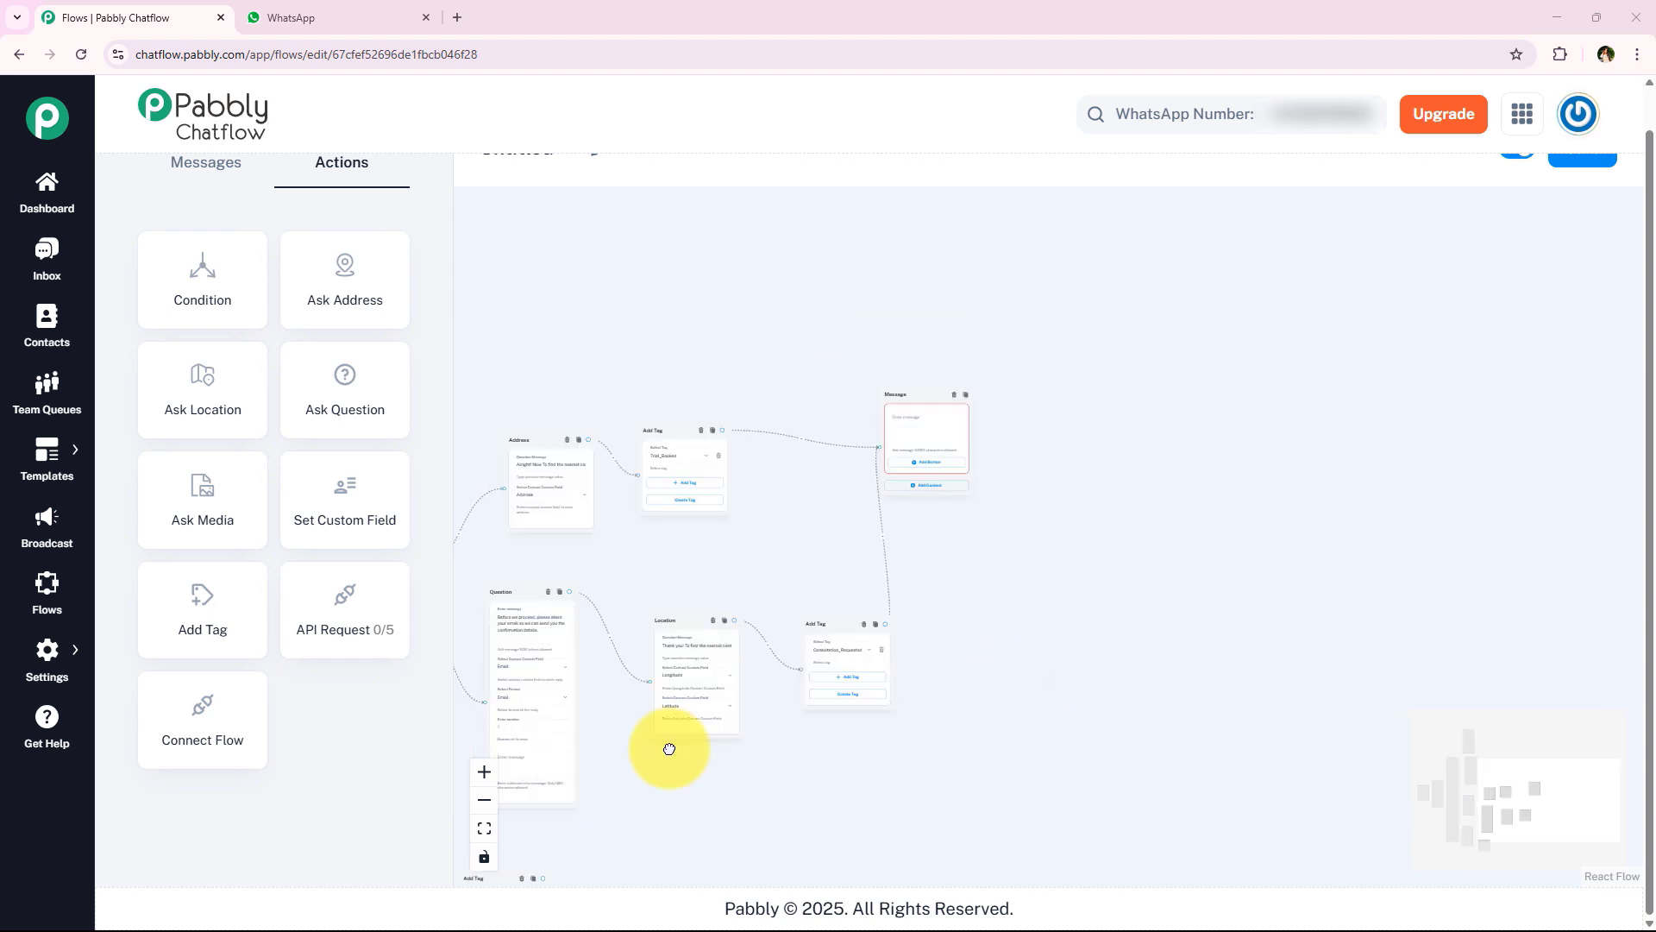
drag(669, 747, 820, 511)
scroll(746, 666, up, 3)
click(592, 628)
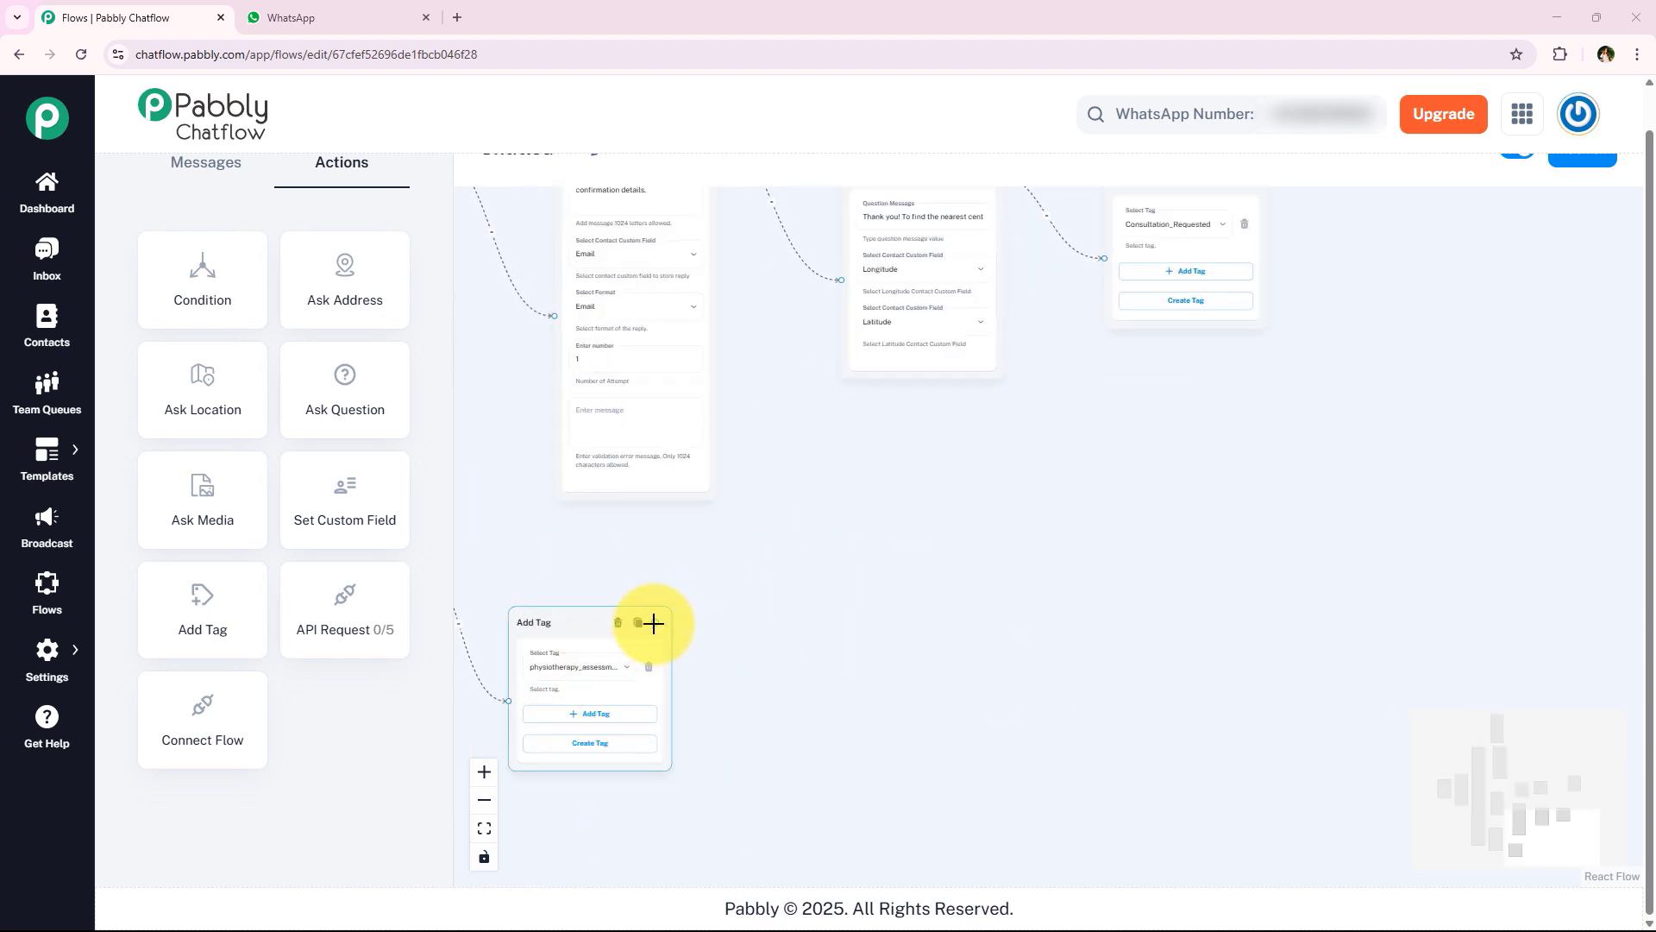
scroll(777, 603, down, 5)
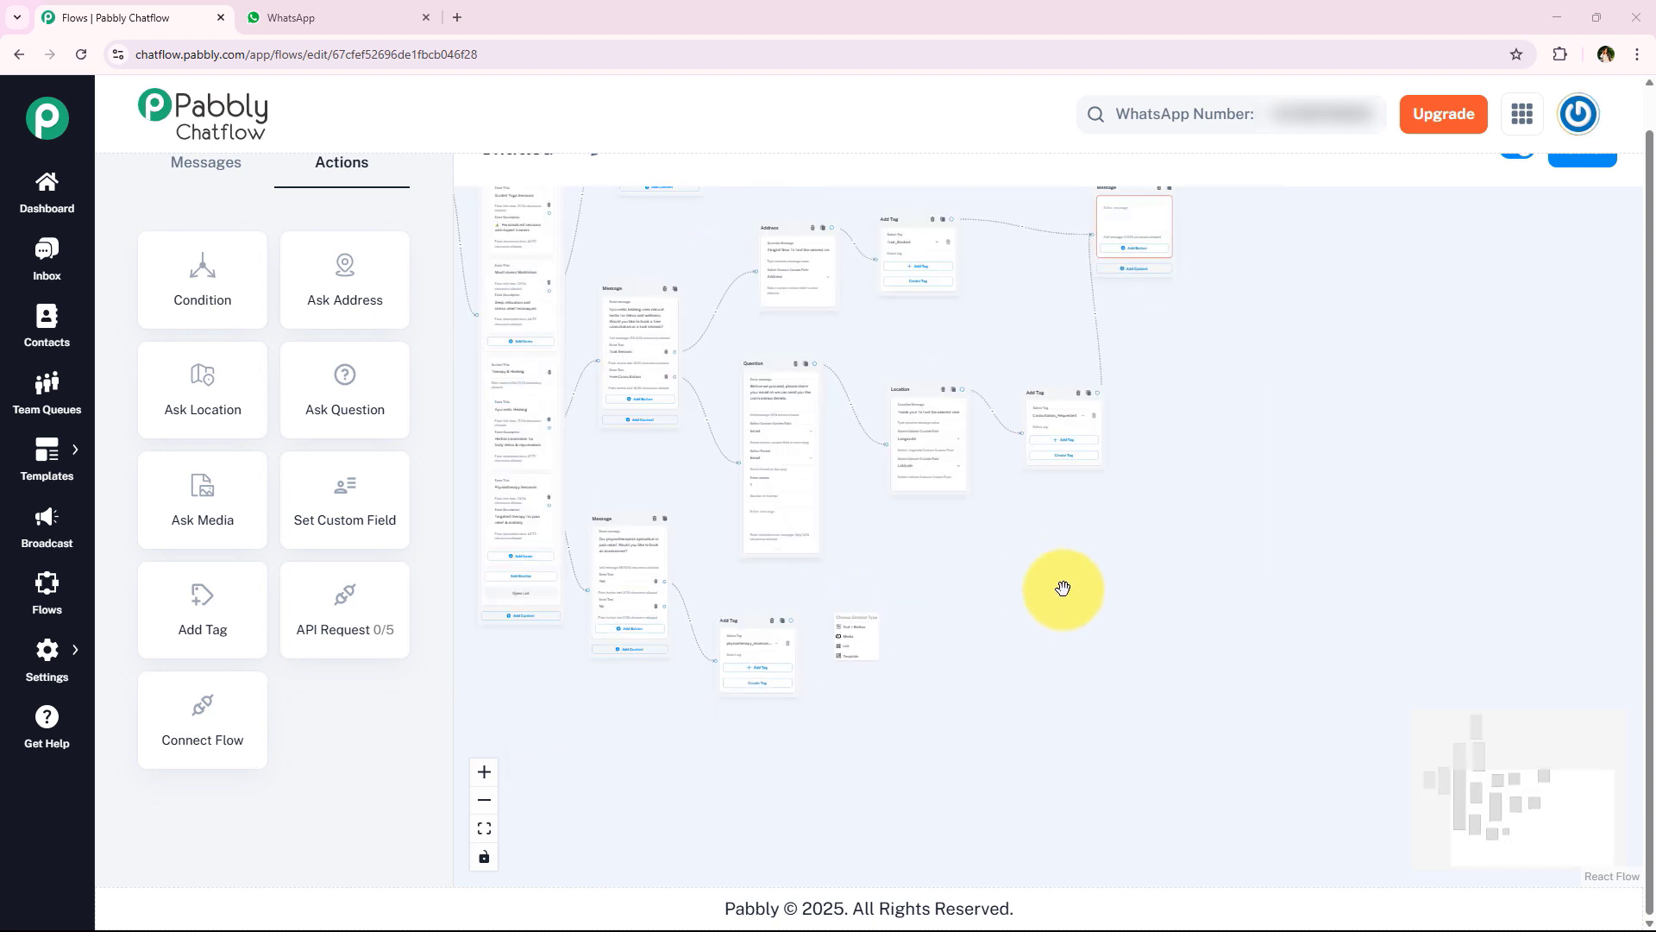
drag(921, 655, 899, 664)
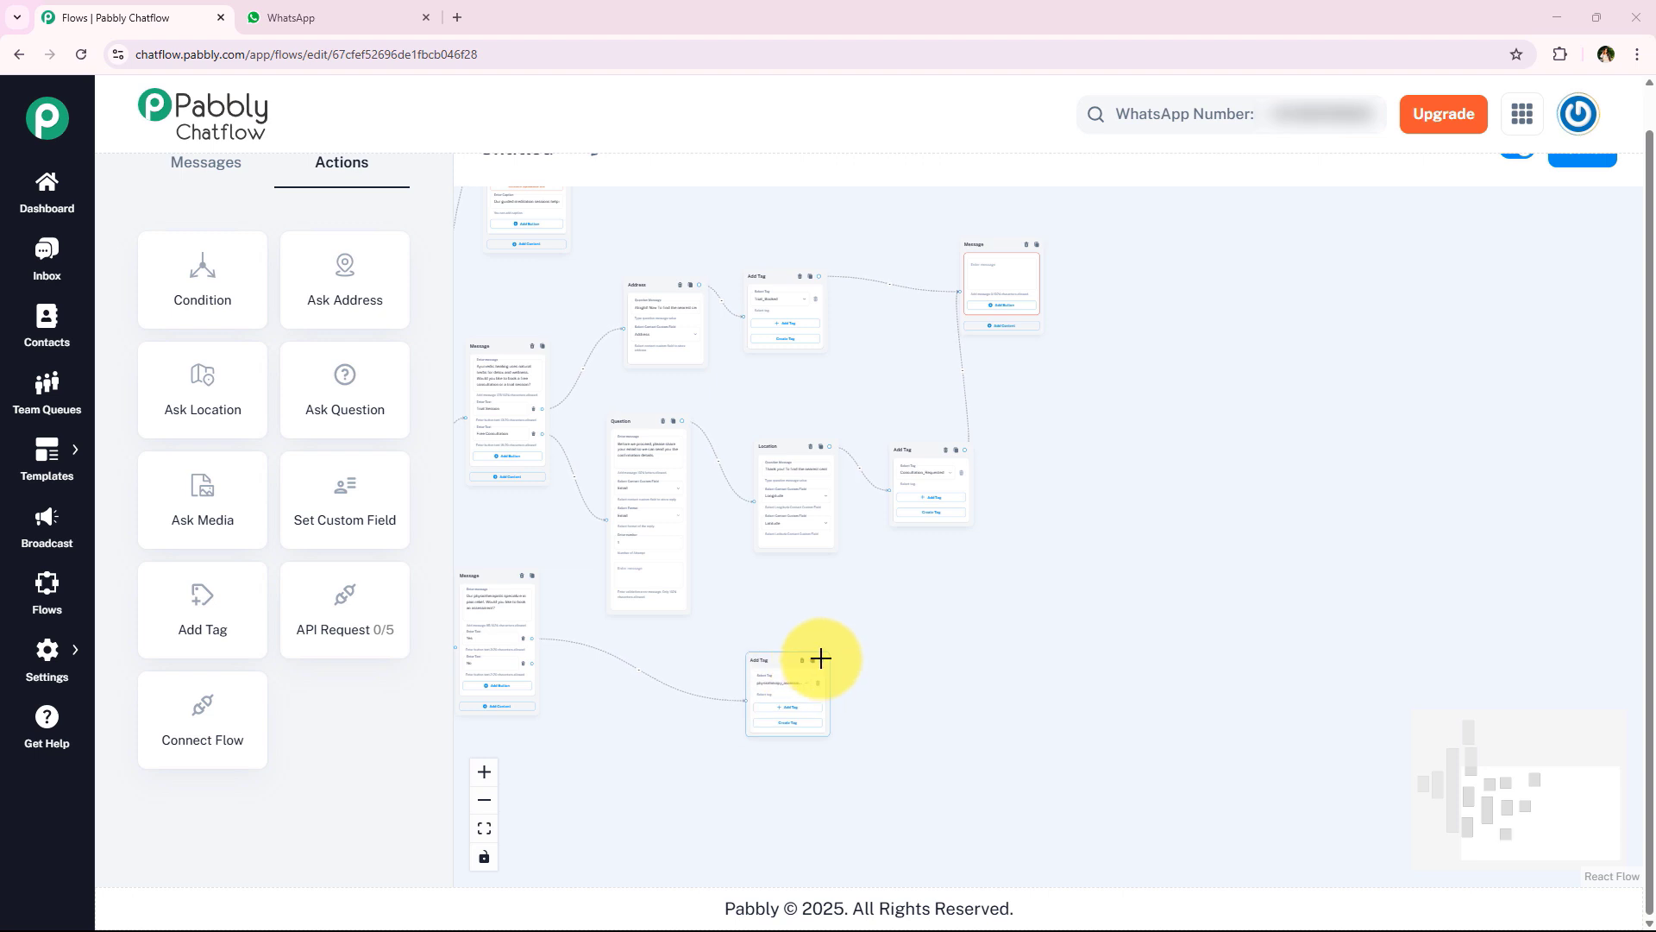
Connect the physiotherapy_assessment tag node to the shared empty Message node
drag(820, 658, 950, 300)
scroll(1090, 499, up, 5)
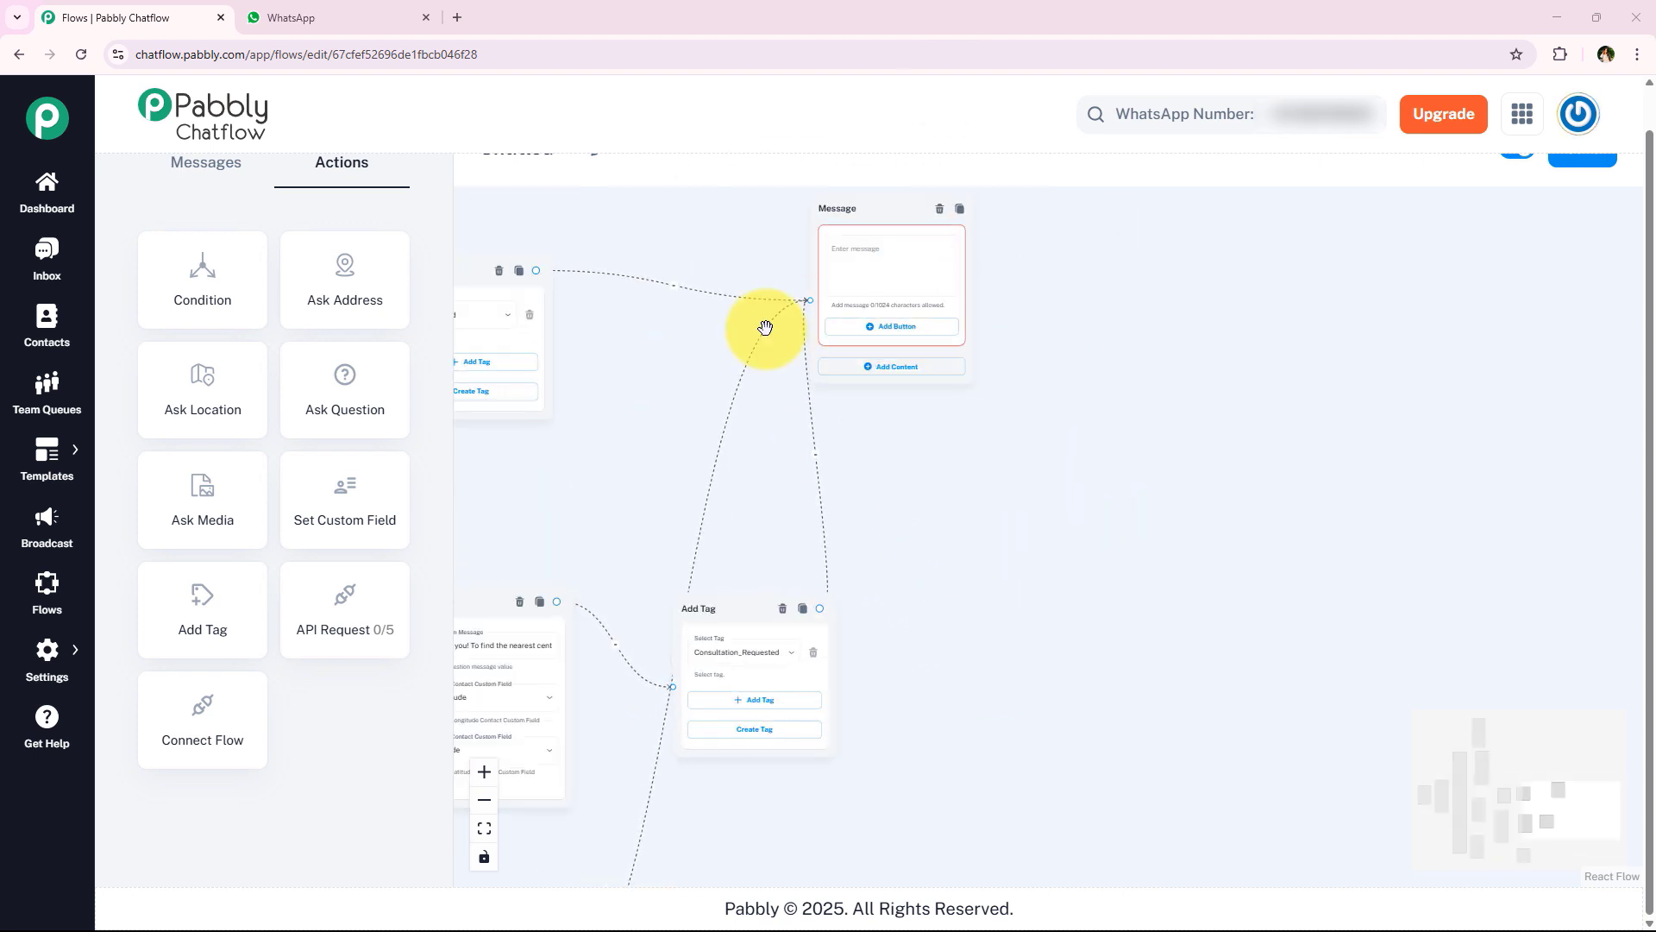
drag(705, 784, 864, 435)
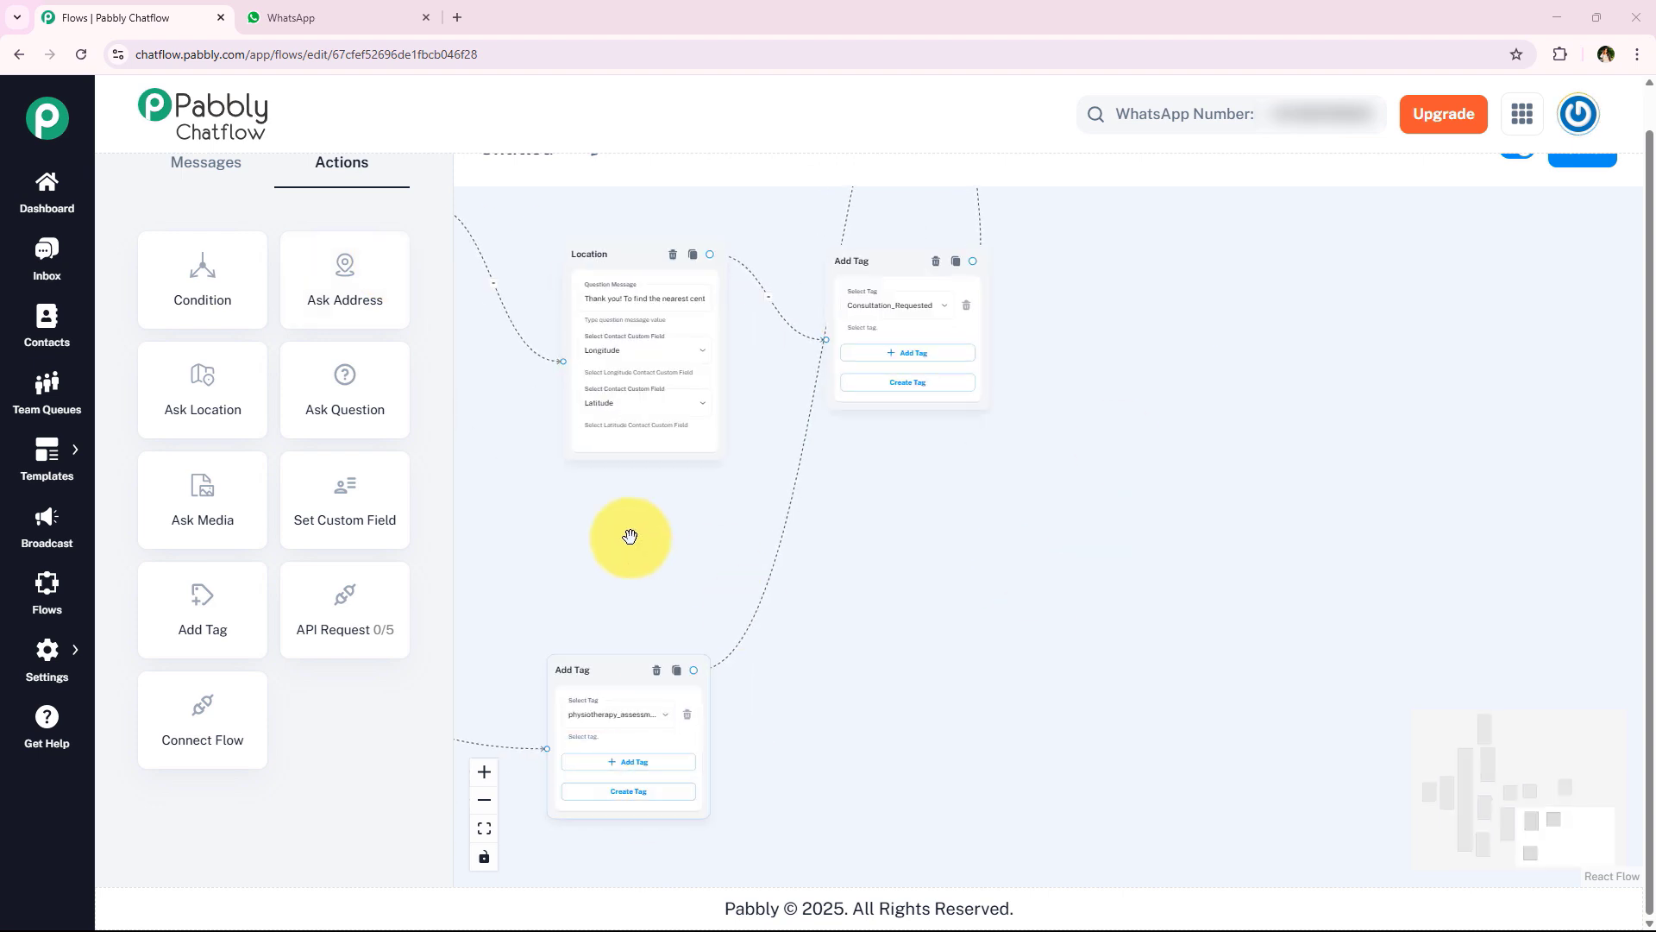
Fill the shared empty message with the text starting "Thank you, Your request has been received. Our team will contact you shortly." and ending "Have a great day!"
drag(1208, 250, 890, 625)
drag(992, 489, 1039, 634)
scroll(1044, 561, up, 3)
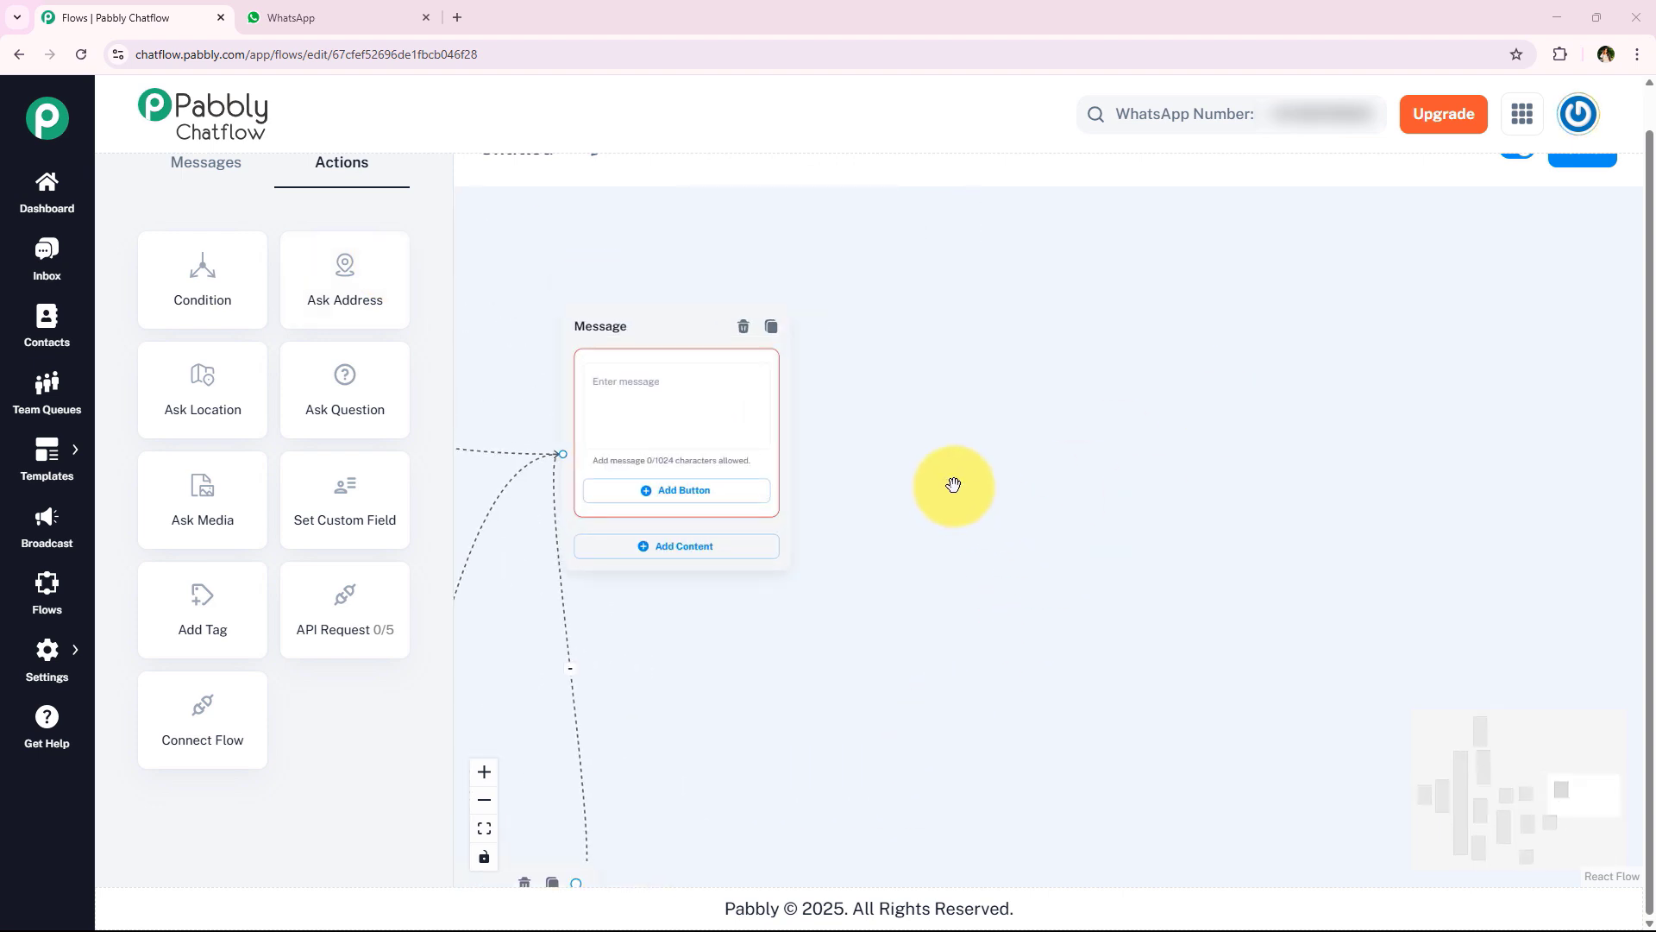
drag(954, 490, 1168, 548)
click(887, 451)
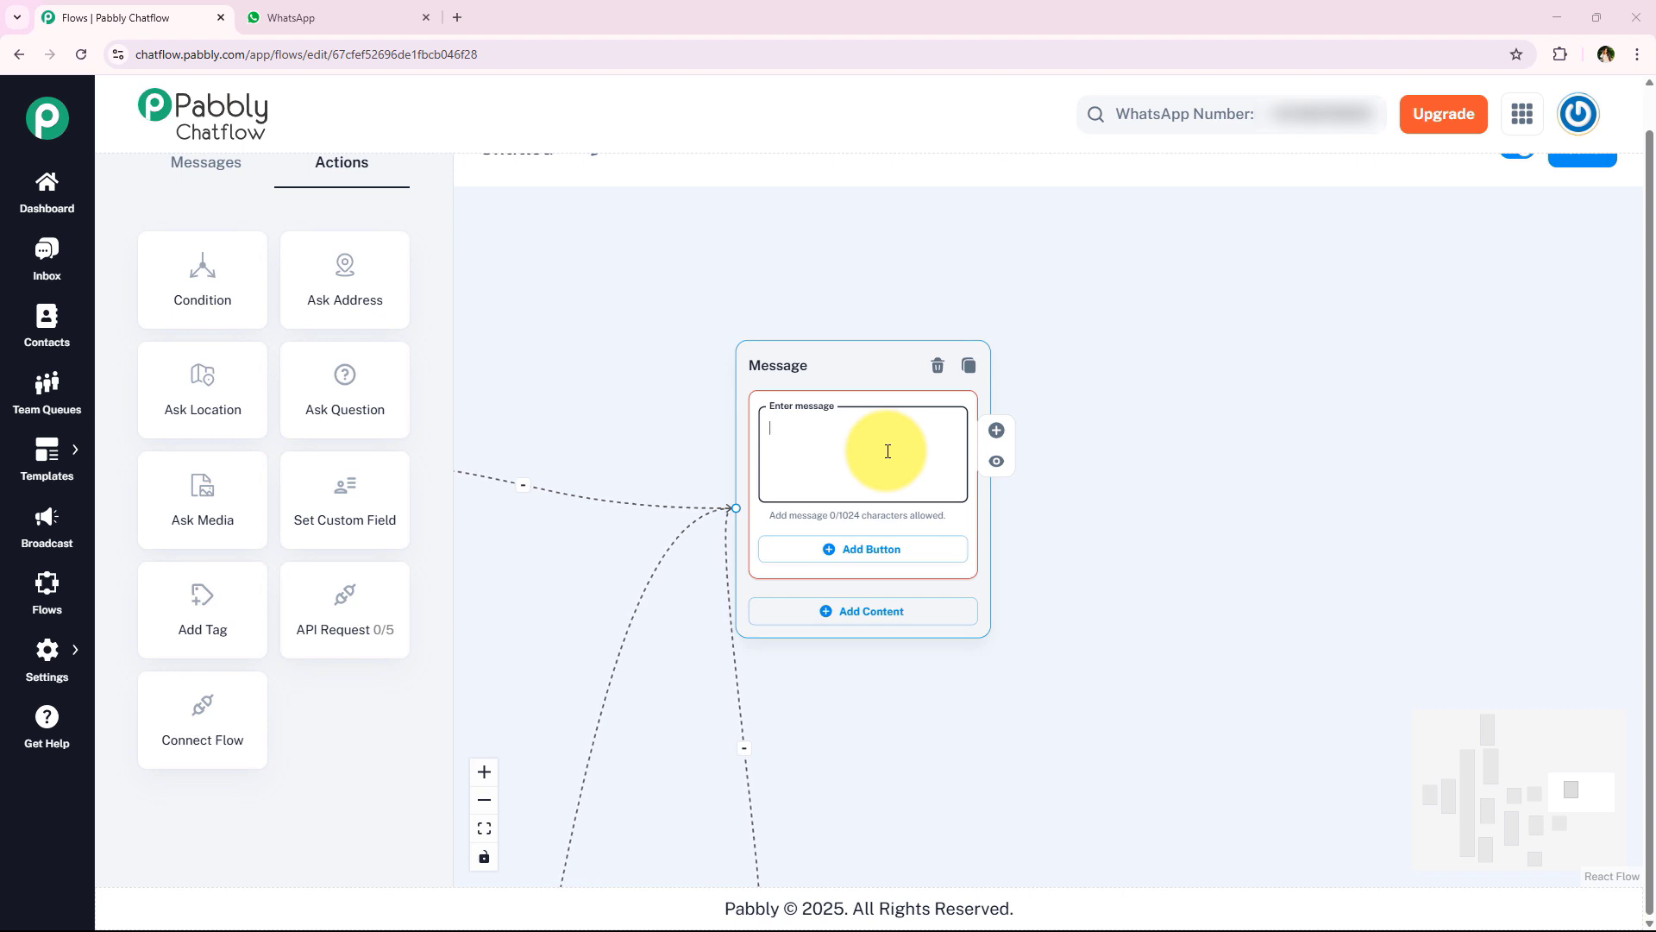
drag(953, 473, 949, 426)
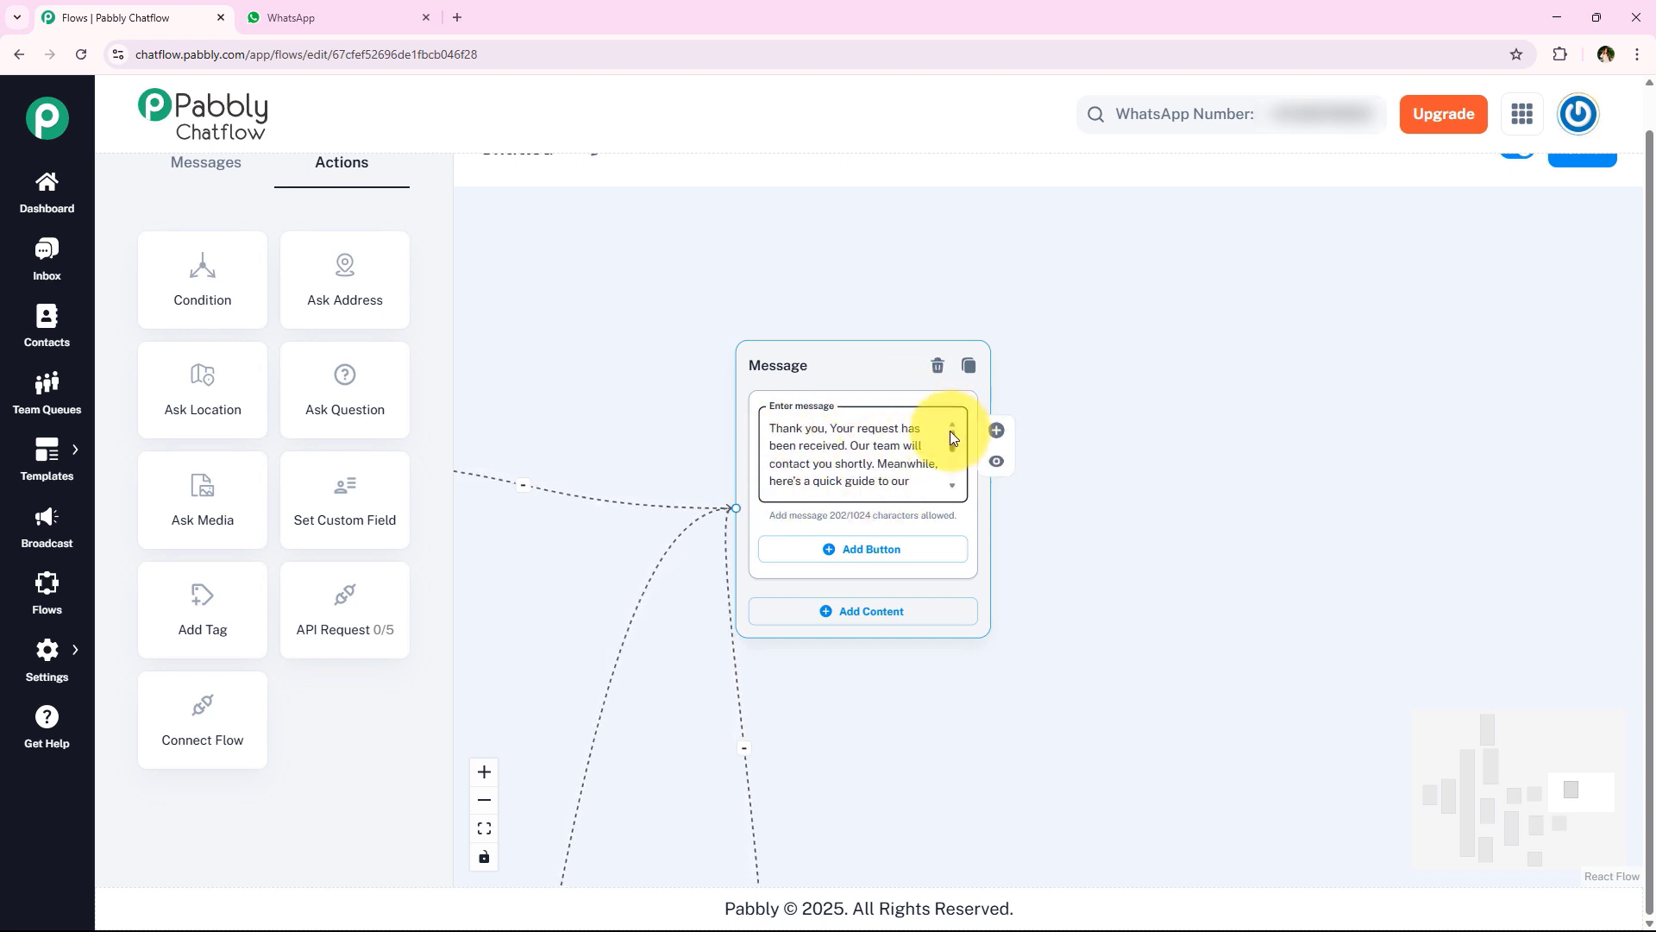
drag(950, 438, 955, 477)
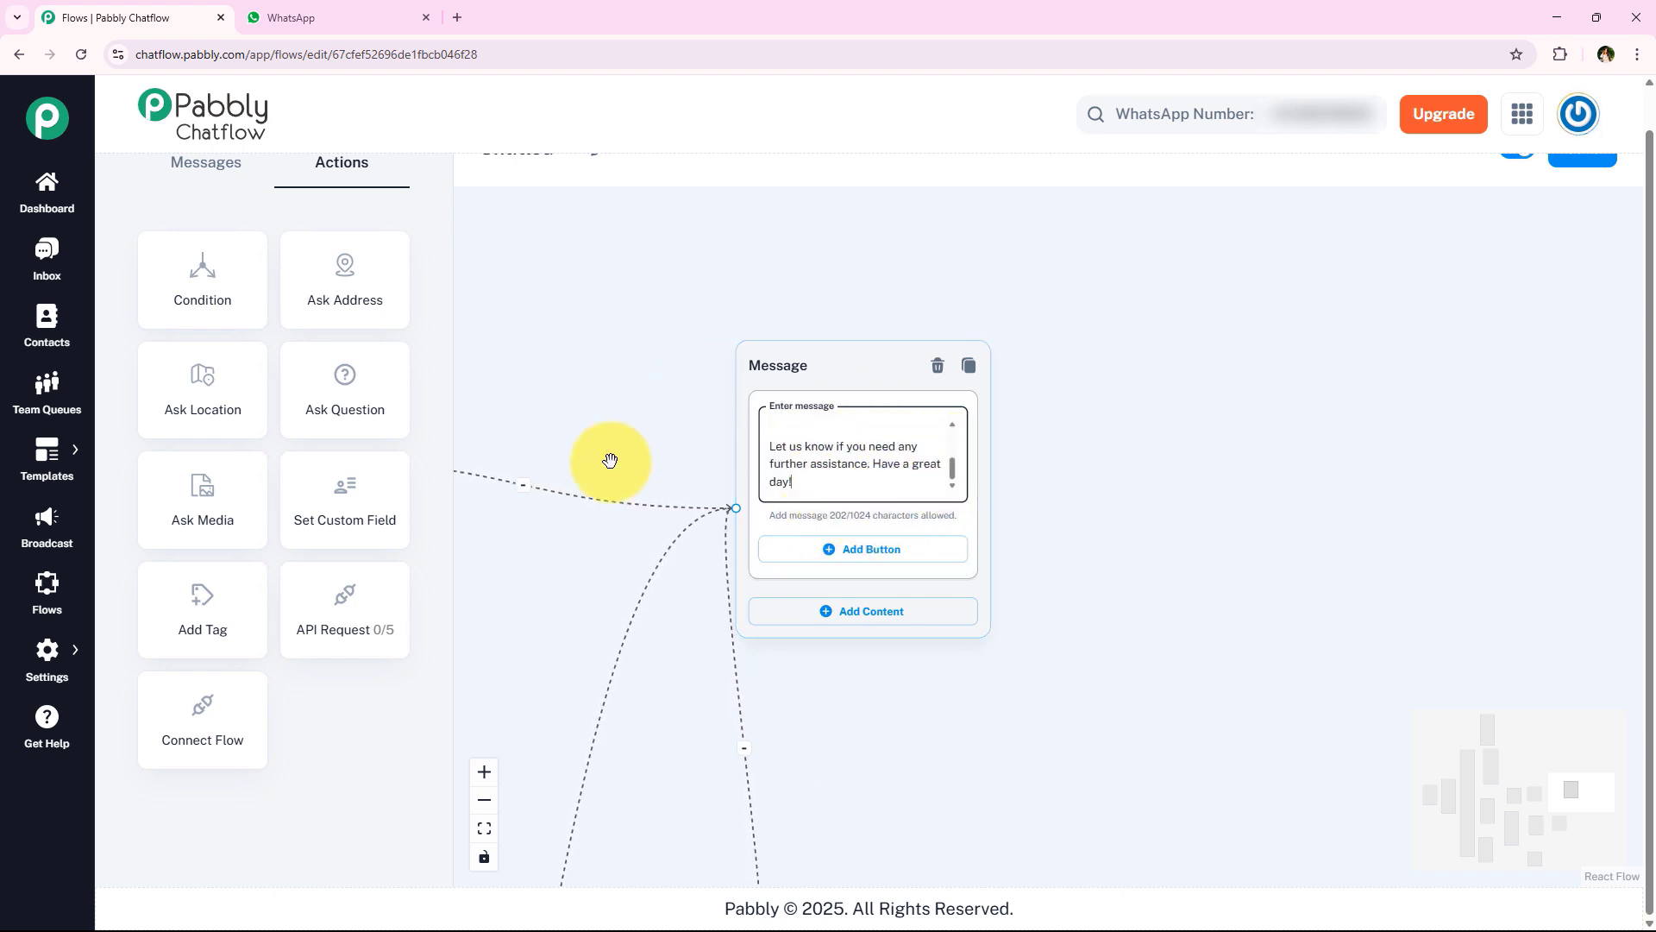
mouse_move(953, 473)
mouse_down()
mouse_move(950, 402)
mouse_move(941, 481)
mouse_up()
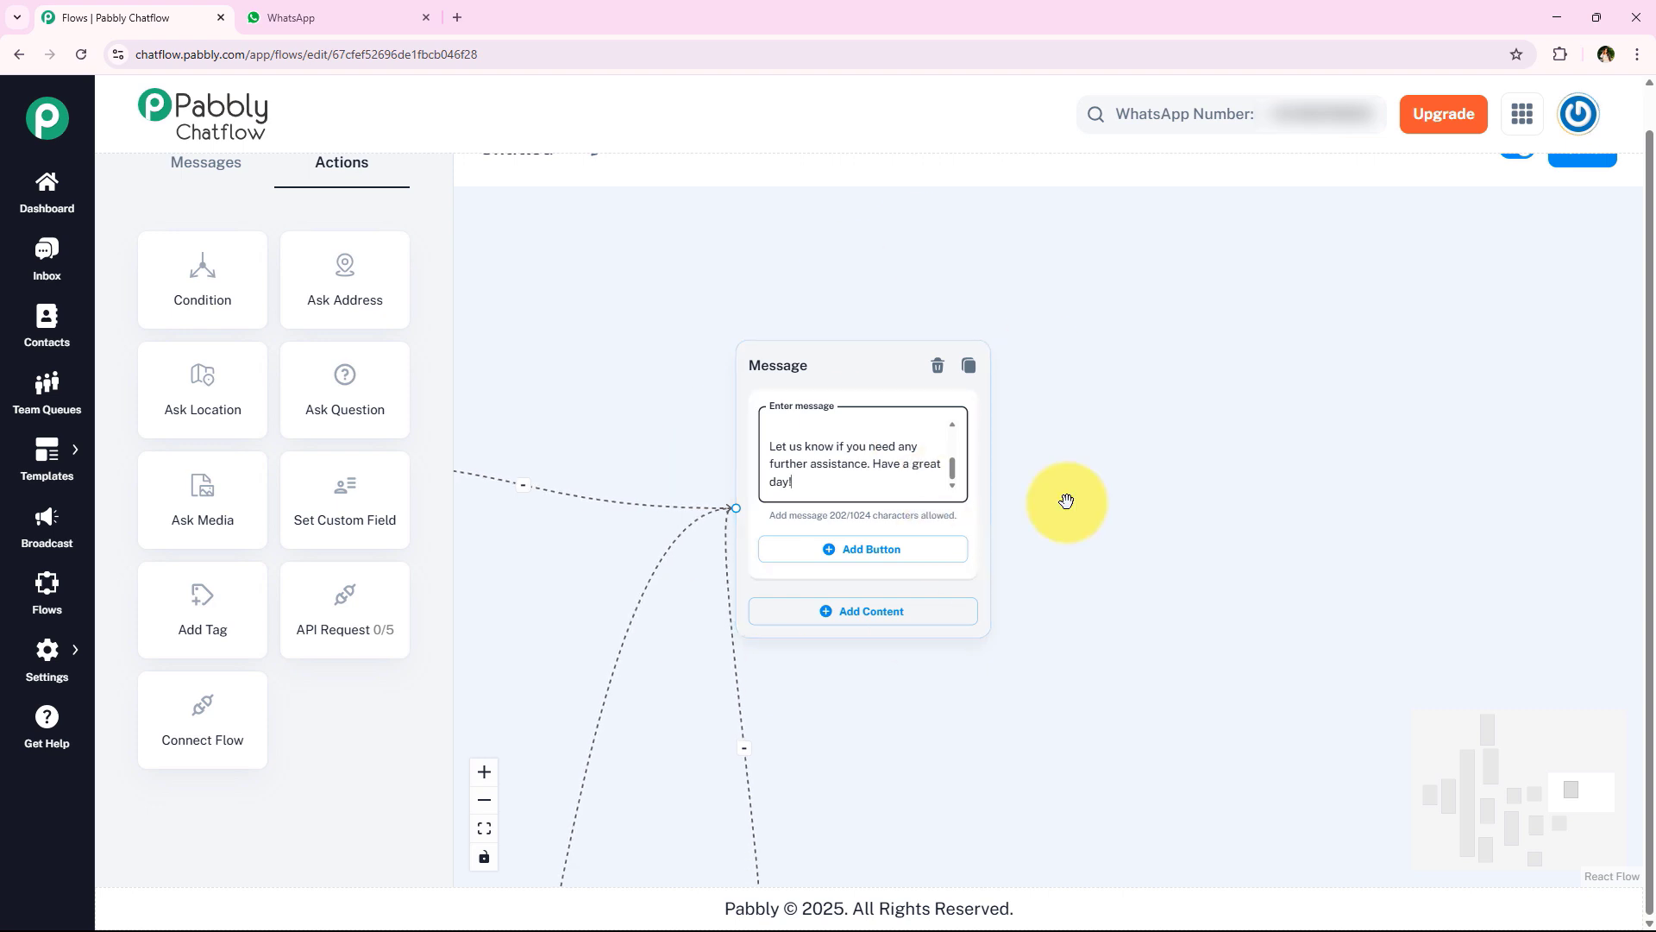
Add a Media content block below the thank-you text in the shared Message node and set its media type to Document
click(862, 614)
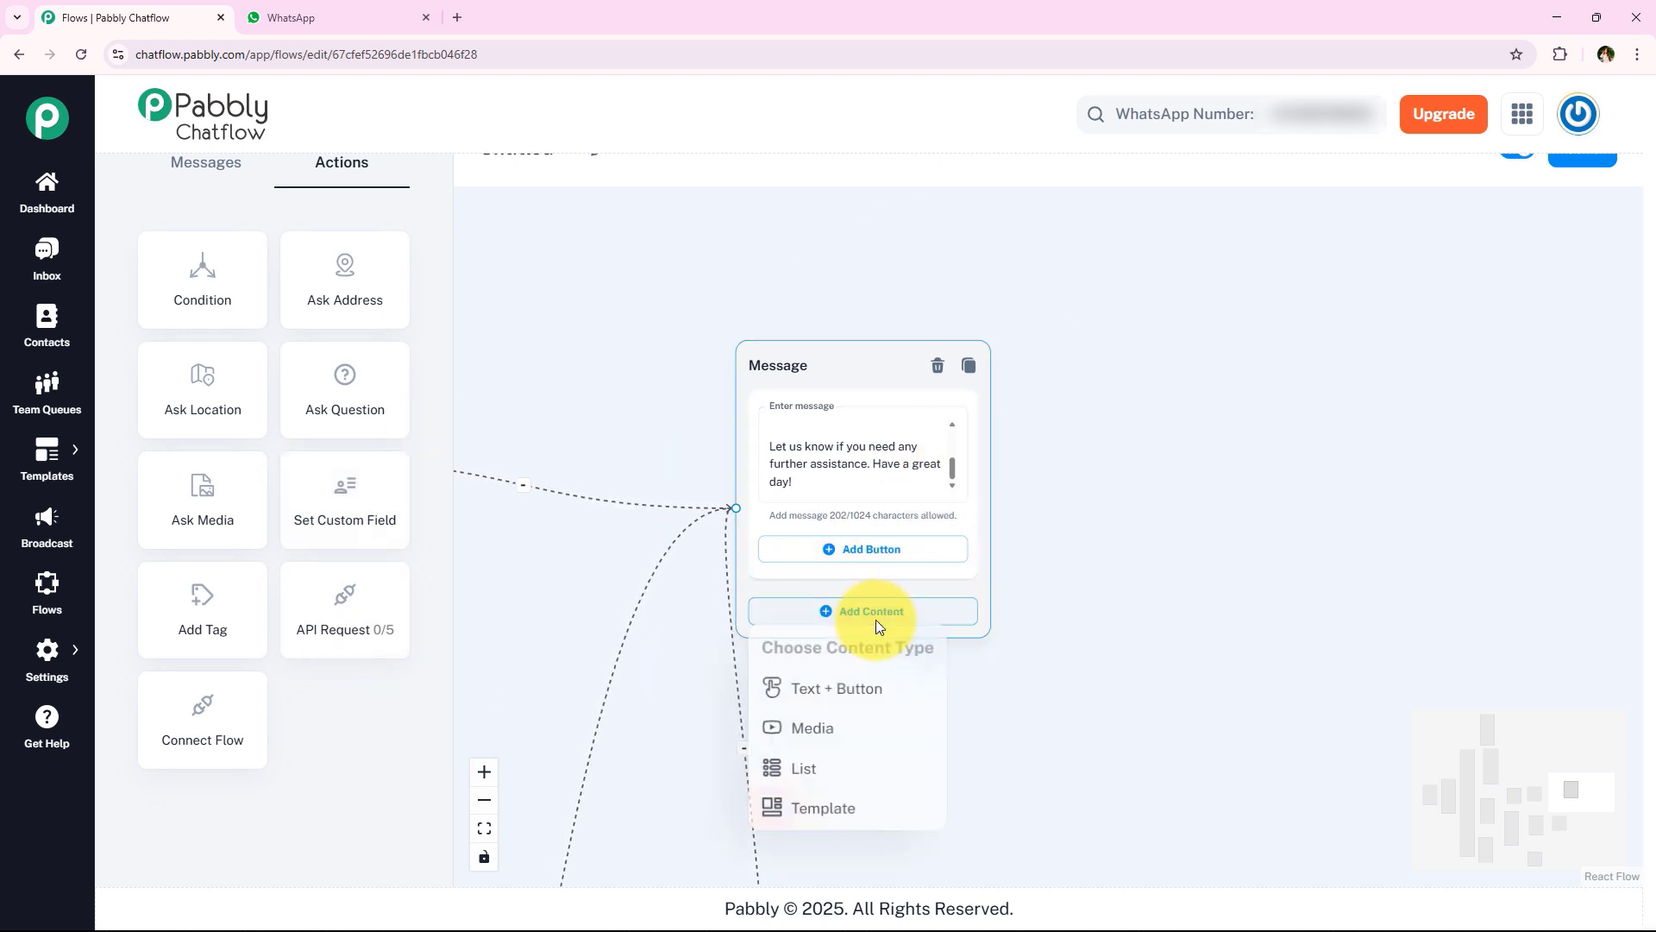
click(841, 740)
scroll(1079, 604, down, 2)
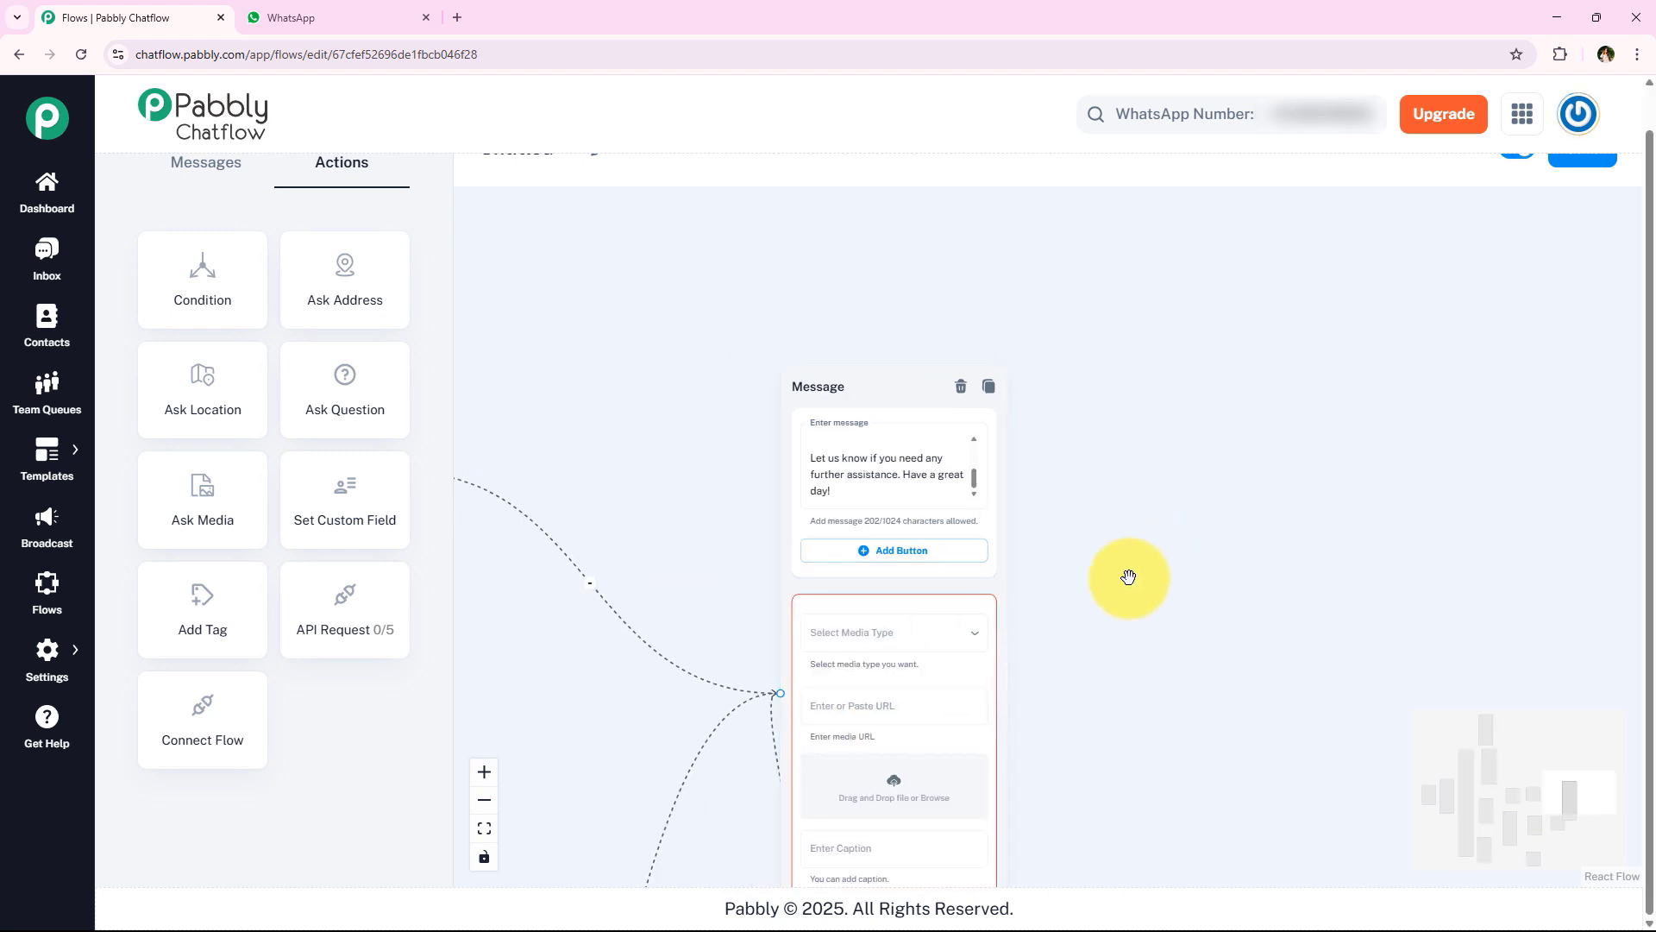
drag(1128, 573, 1045, 471)
click(823, 520)
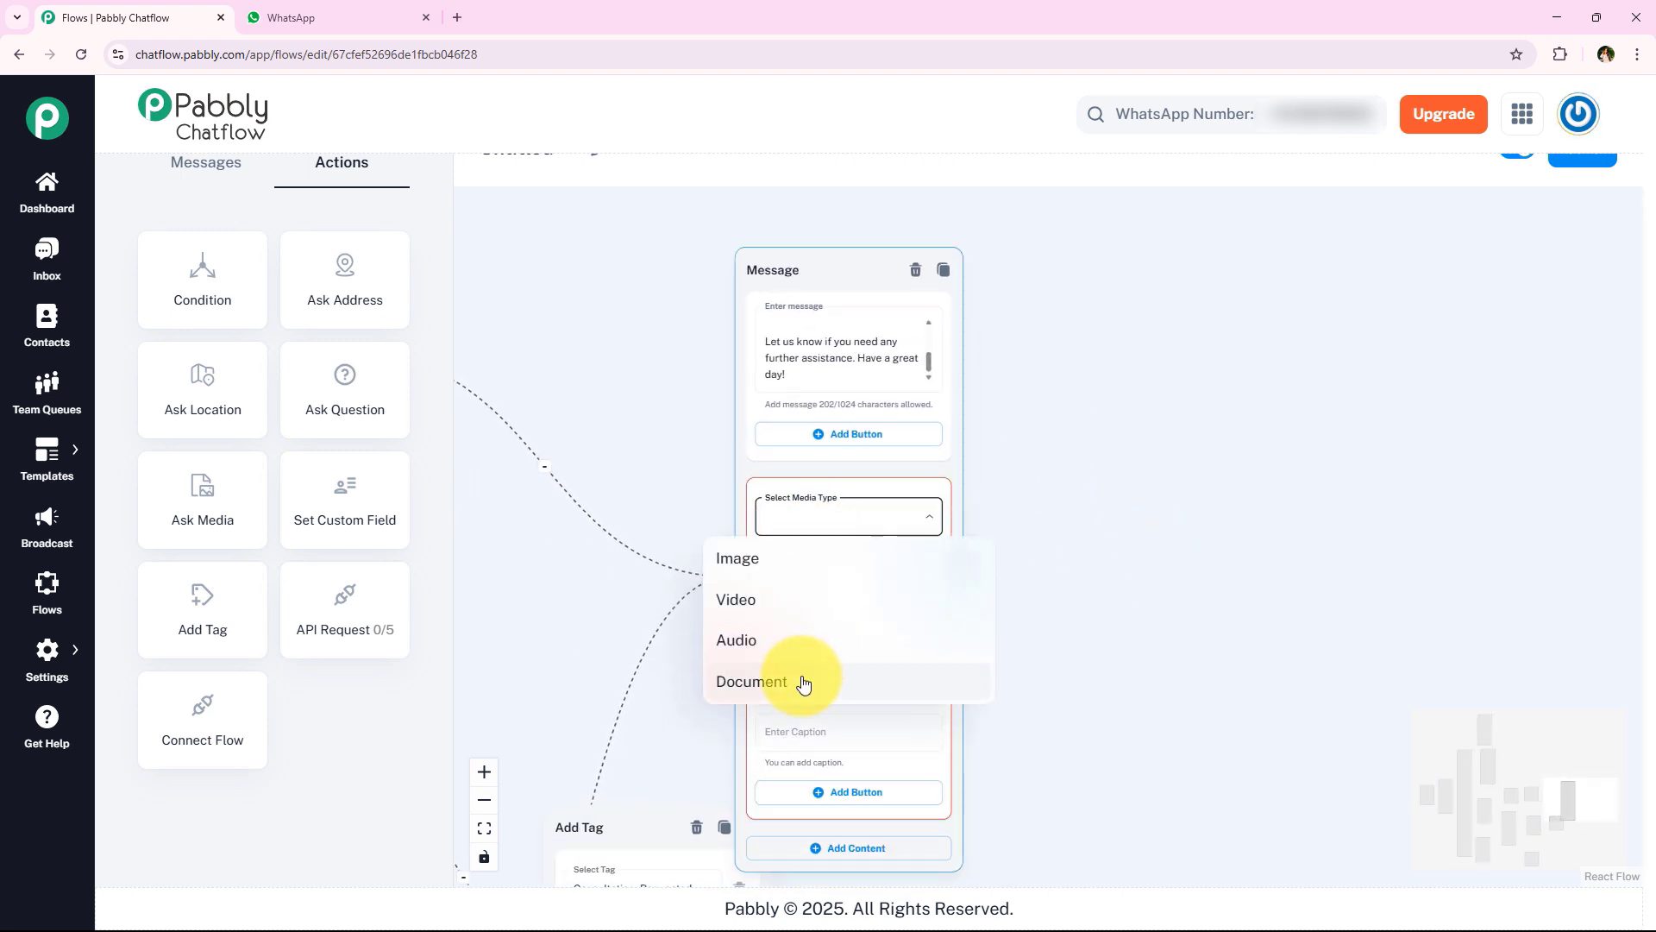
click(799, 681)
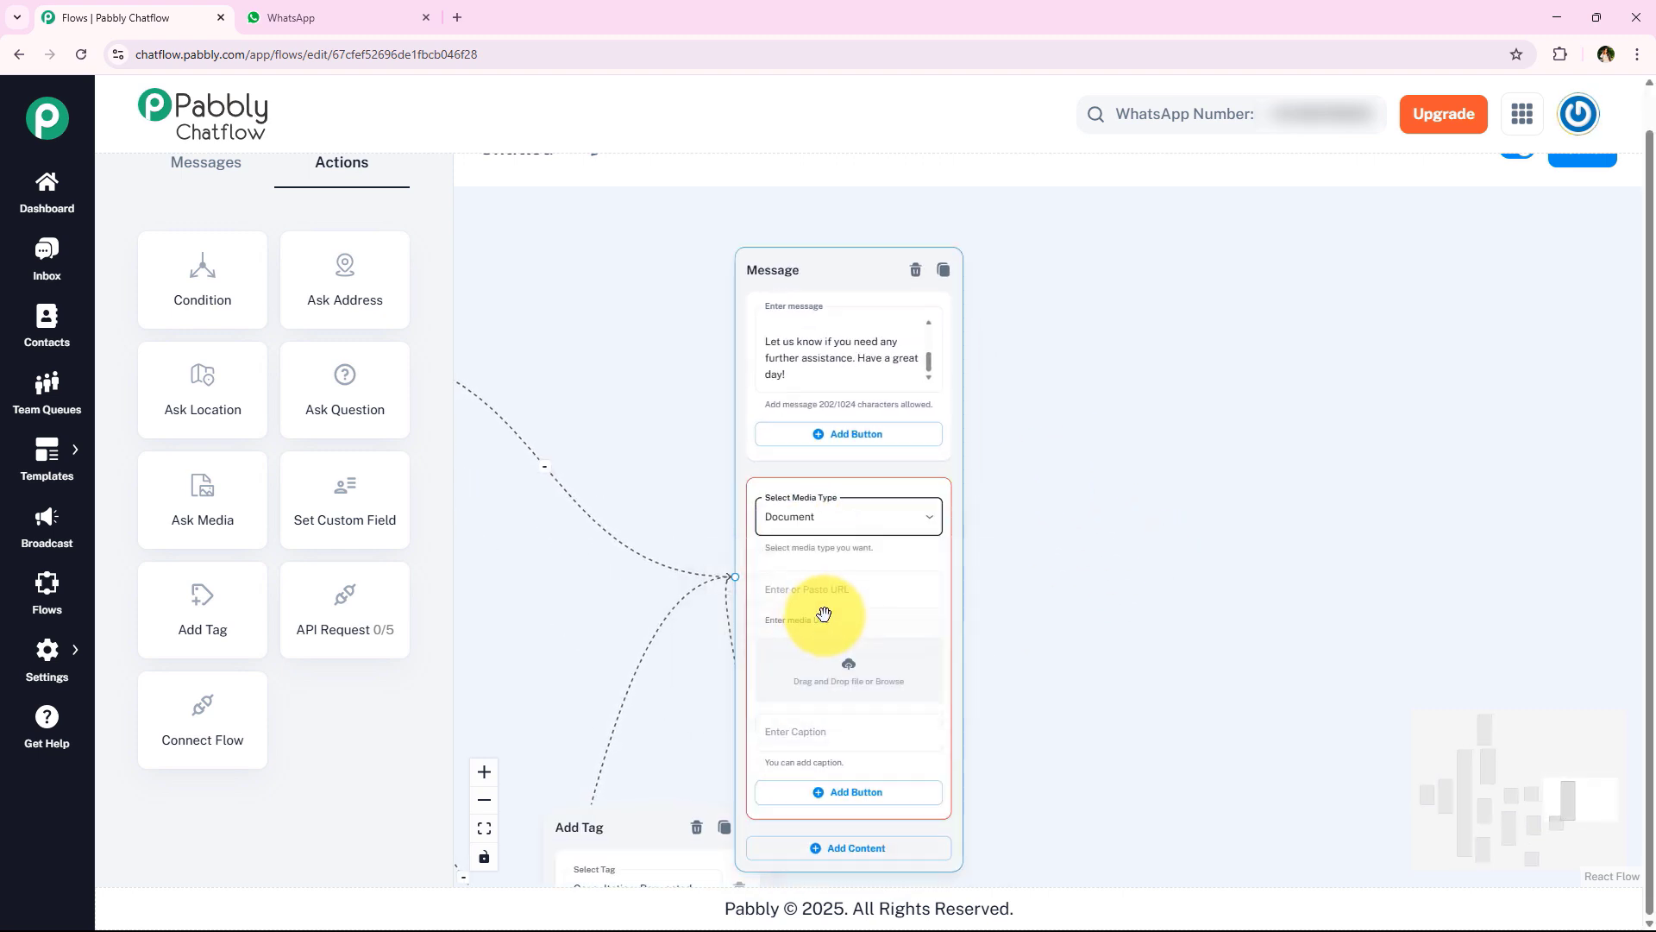
Upload the Harmony Wellness Center PDF from the Downloads folder as the shared message's document
click(853, 673)
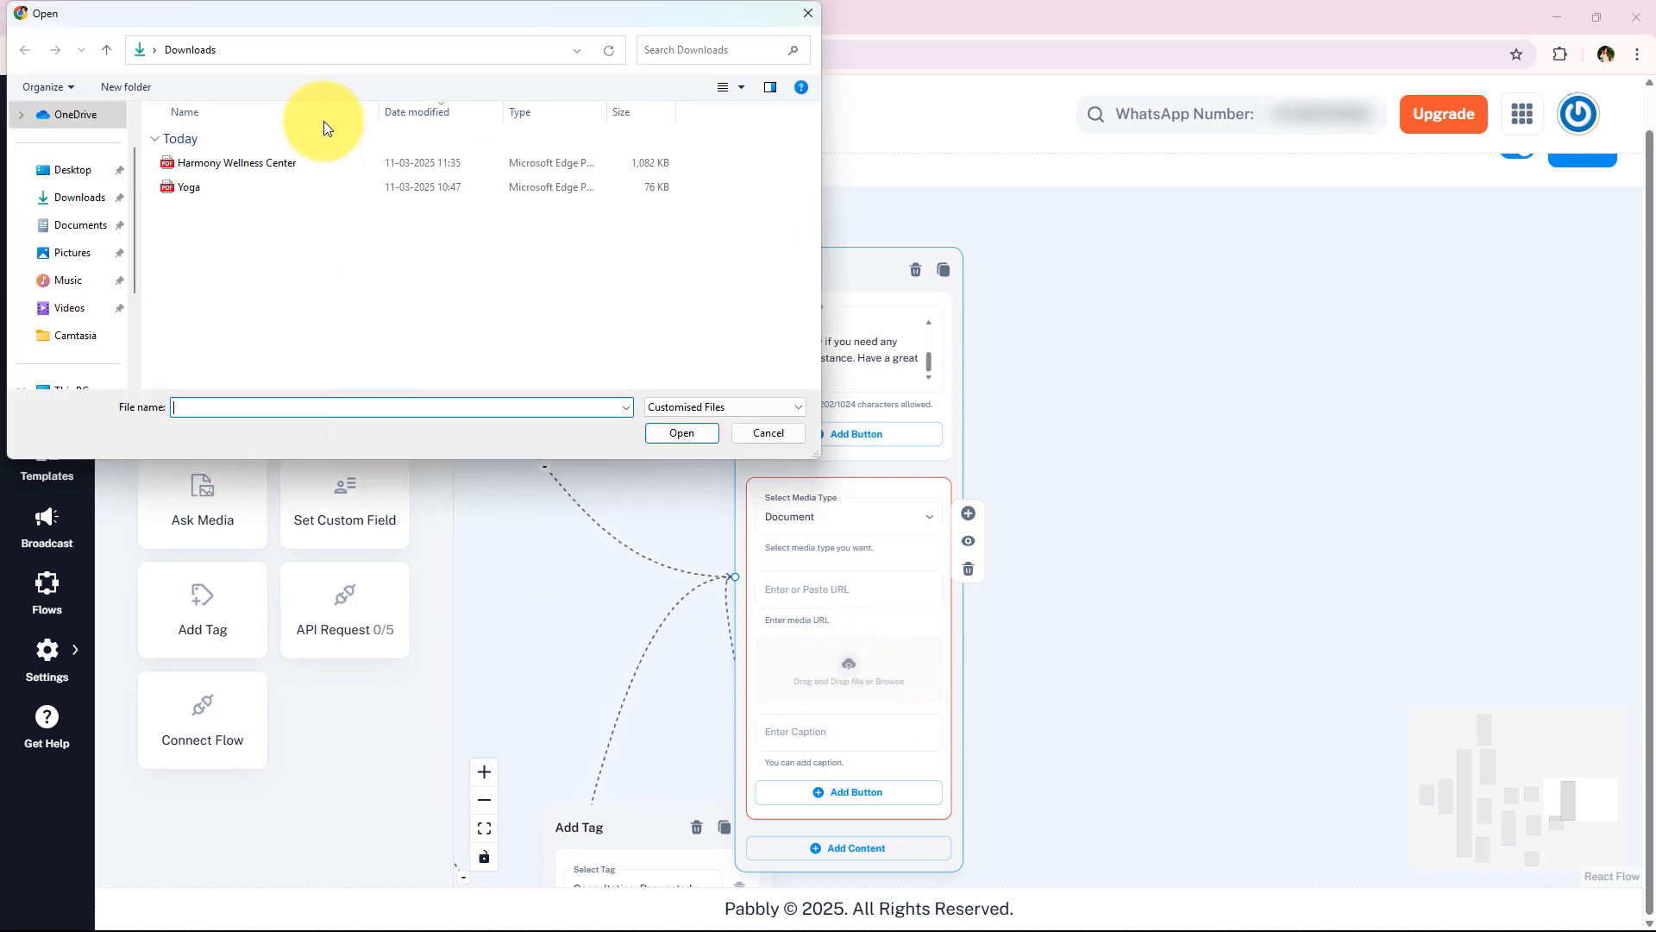
drag(255, 162, 829, 666)
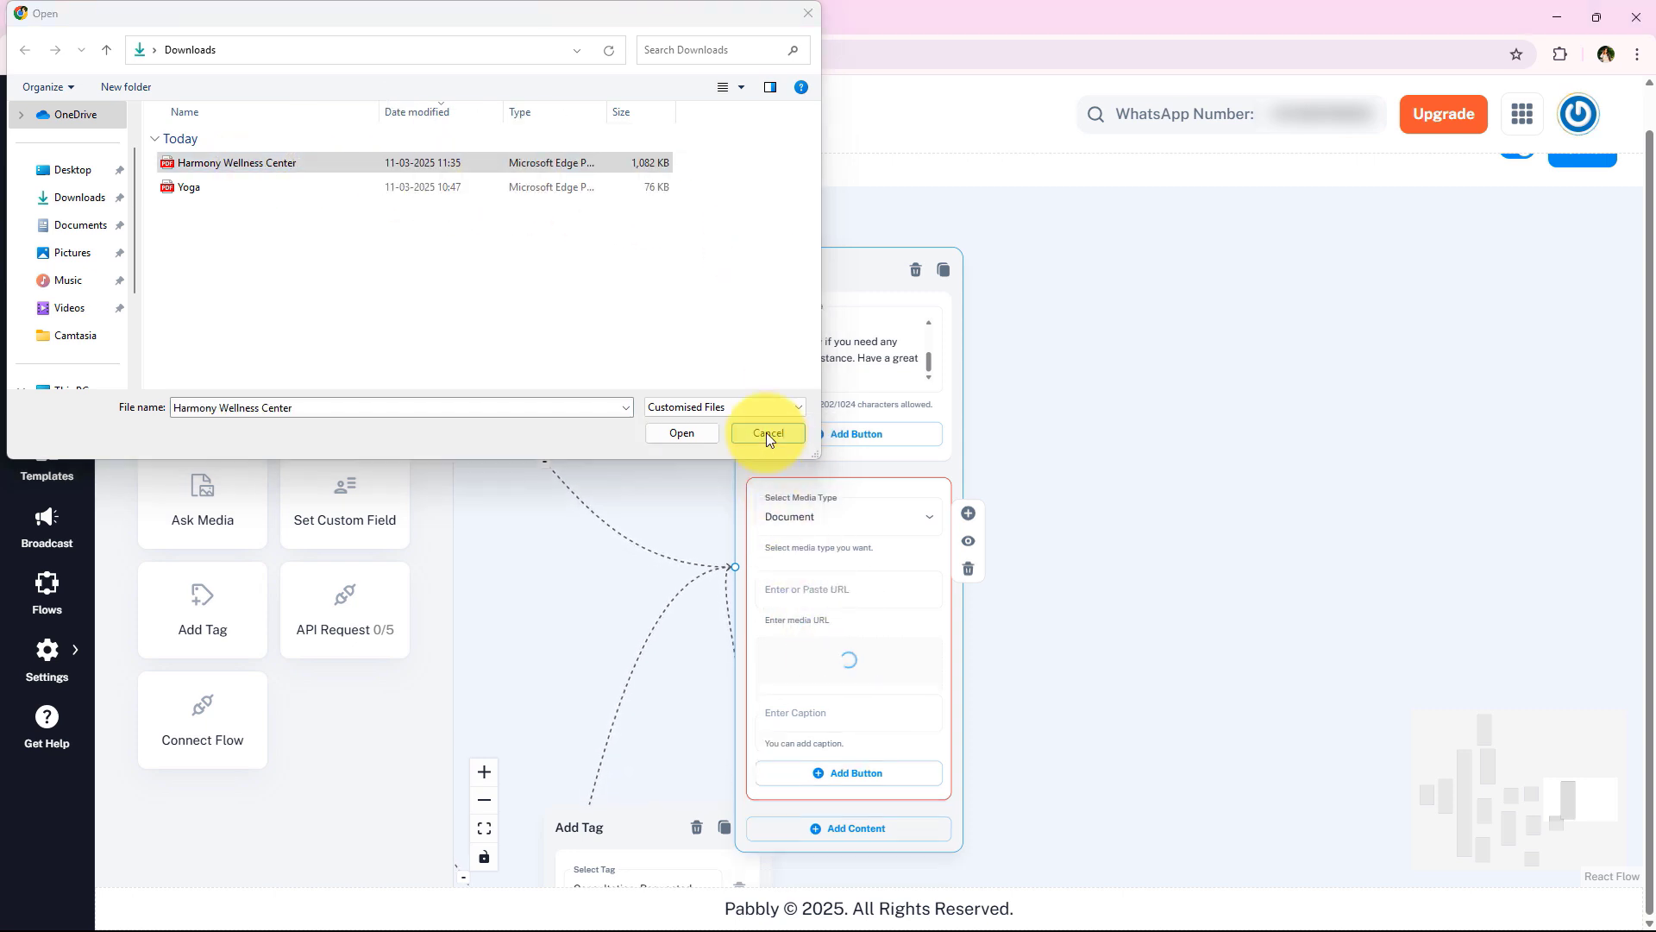
click(767, 432)
scroll(1212, 707, up, 1)
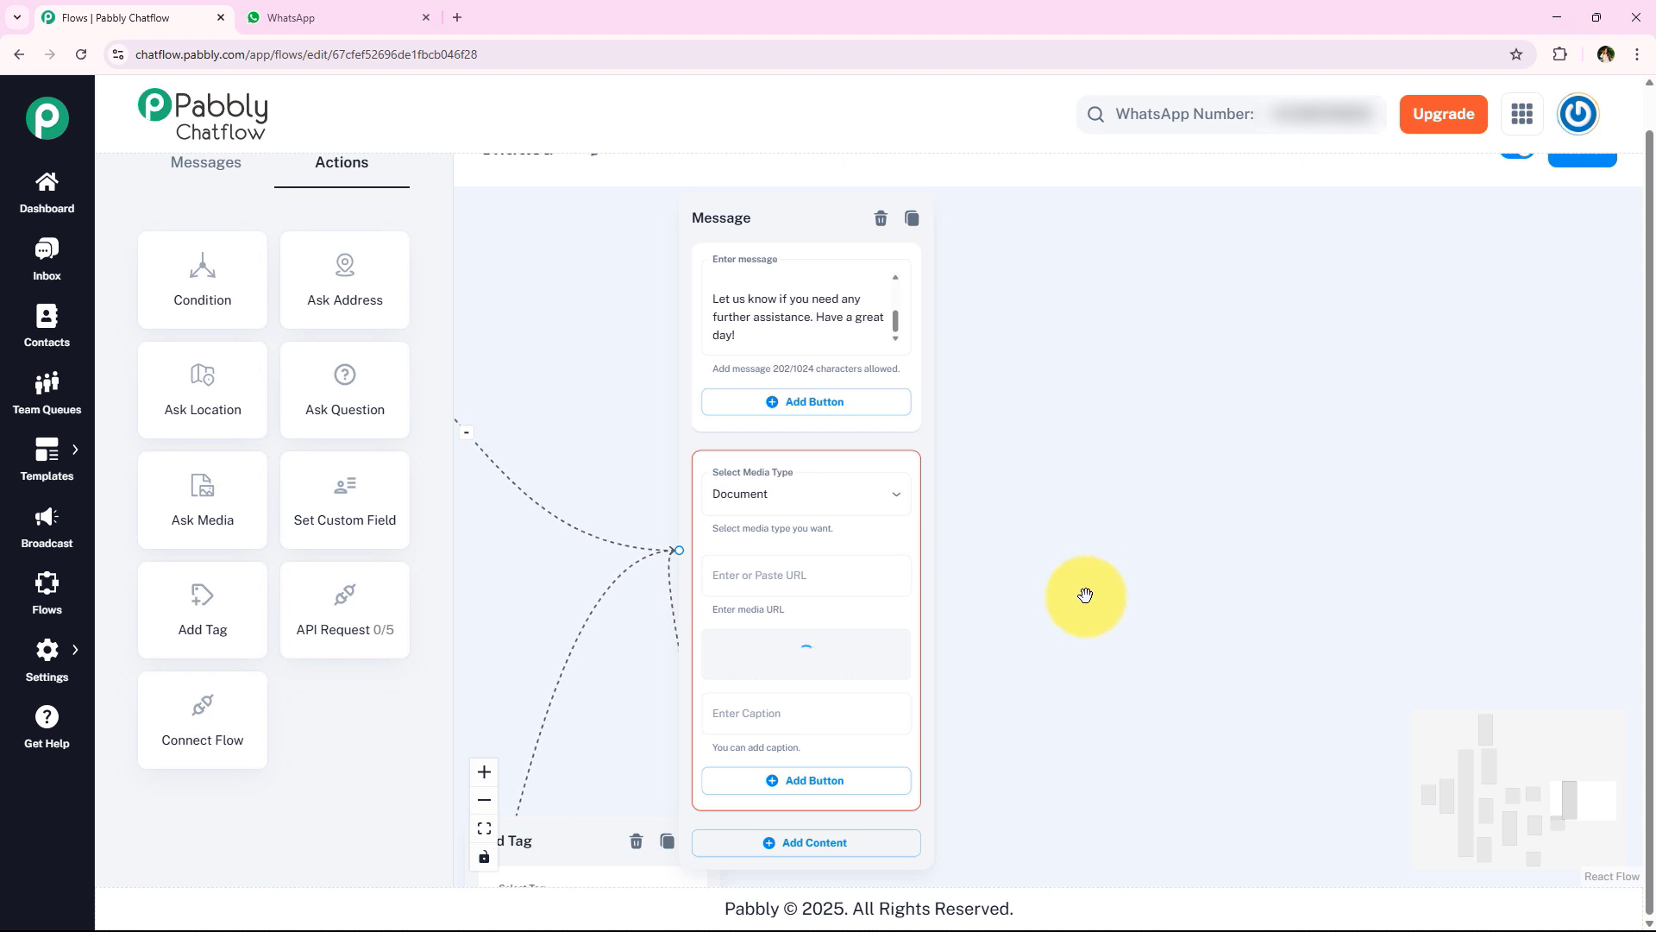
scroll(751, 304, up, 1)
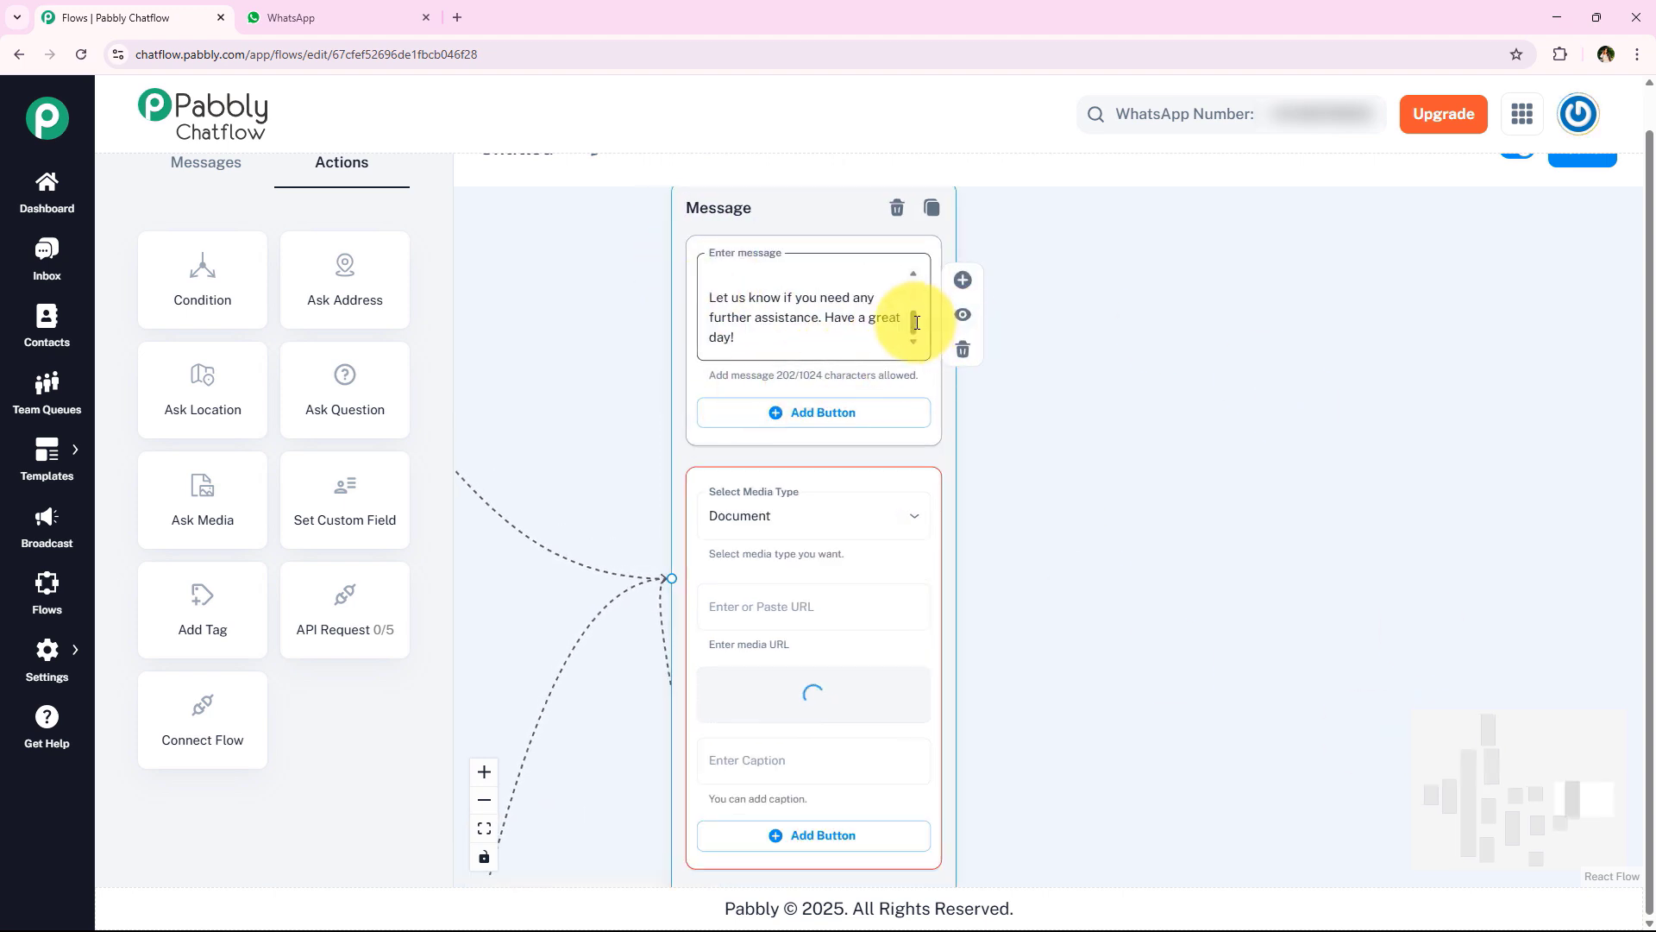
drag(913, 323, 913, 279)
scroll(913, 352, down, 3)
scroll(832, 702, down, 3)
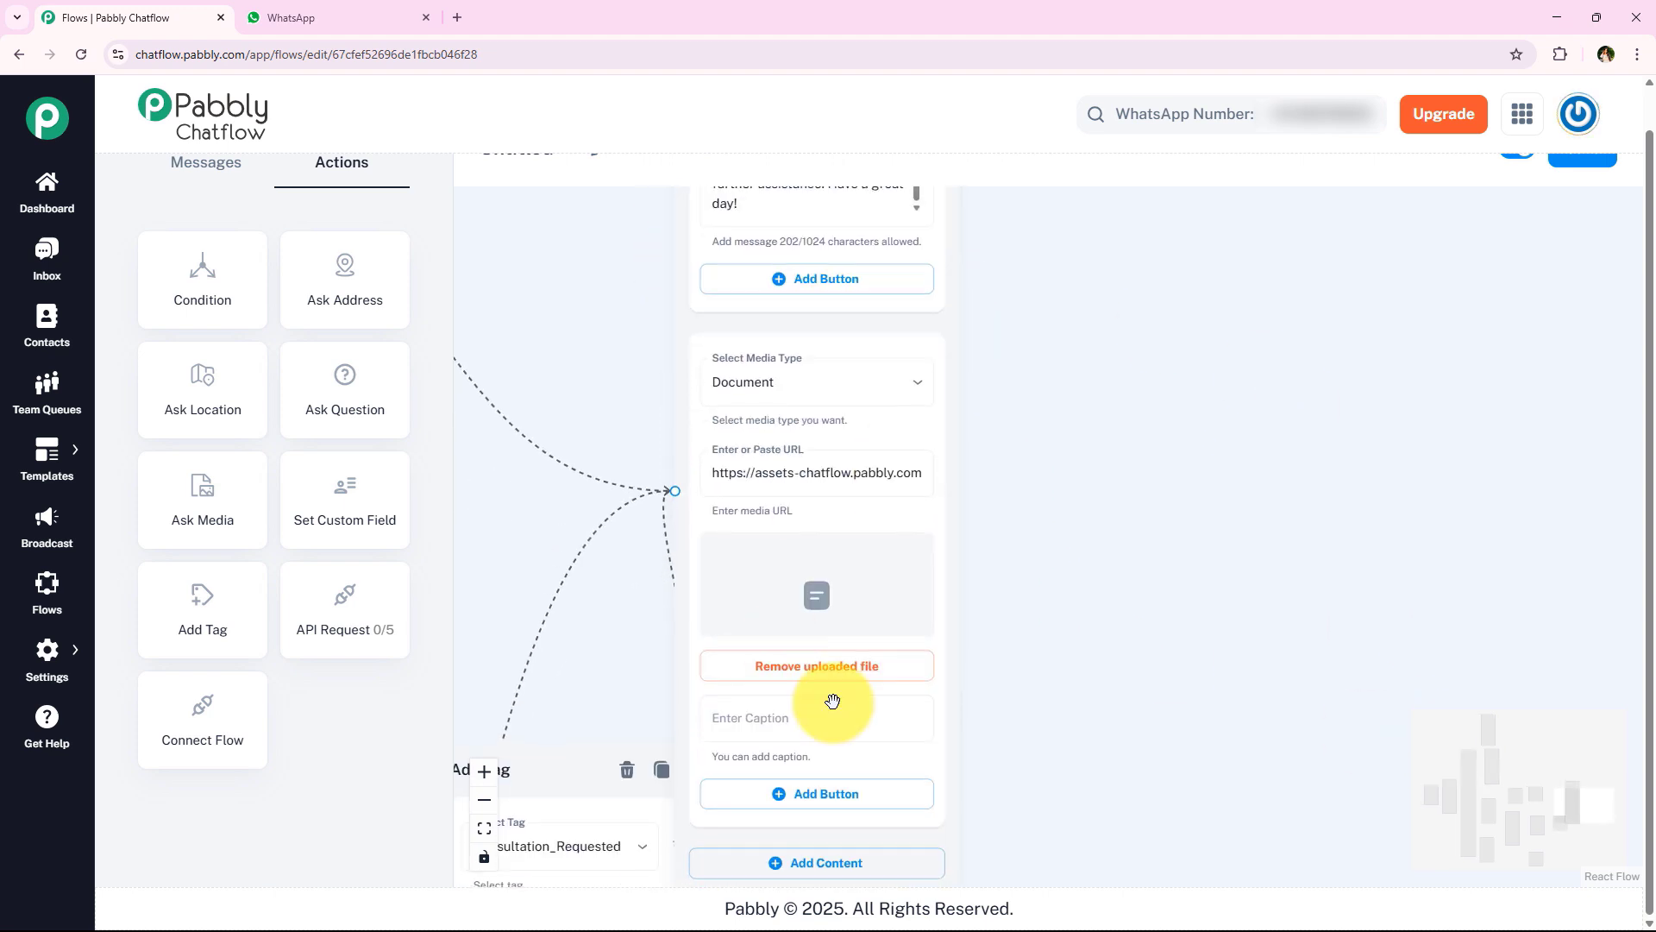
Move the shared Message node clear of the Consultation_Requested tag node and save the flow
scroll(1191, 621, down, 2)
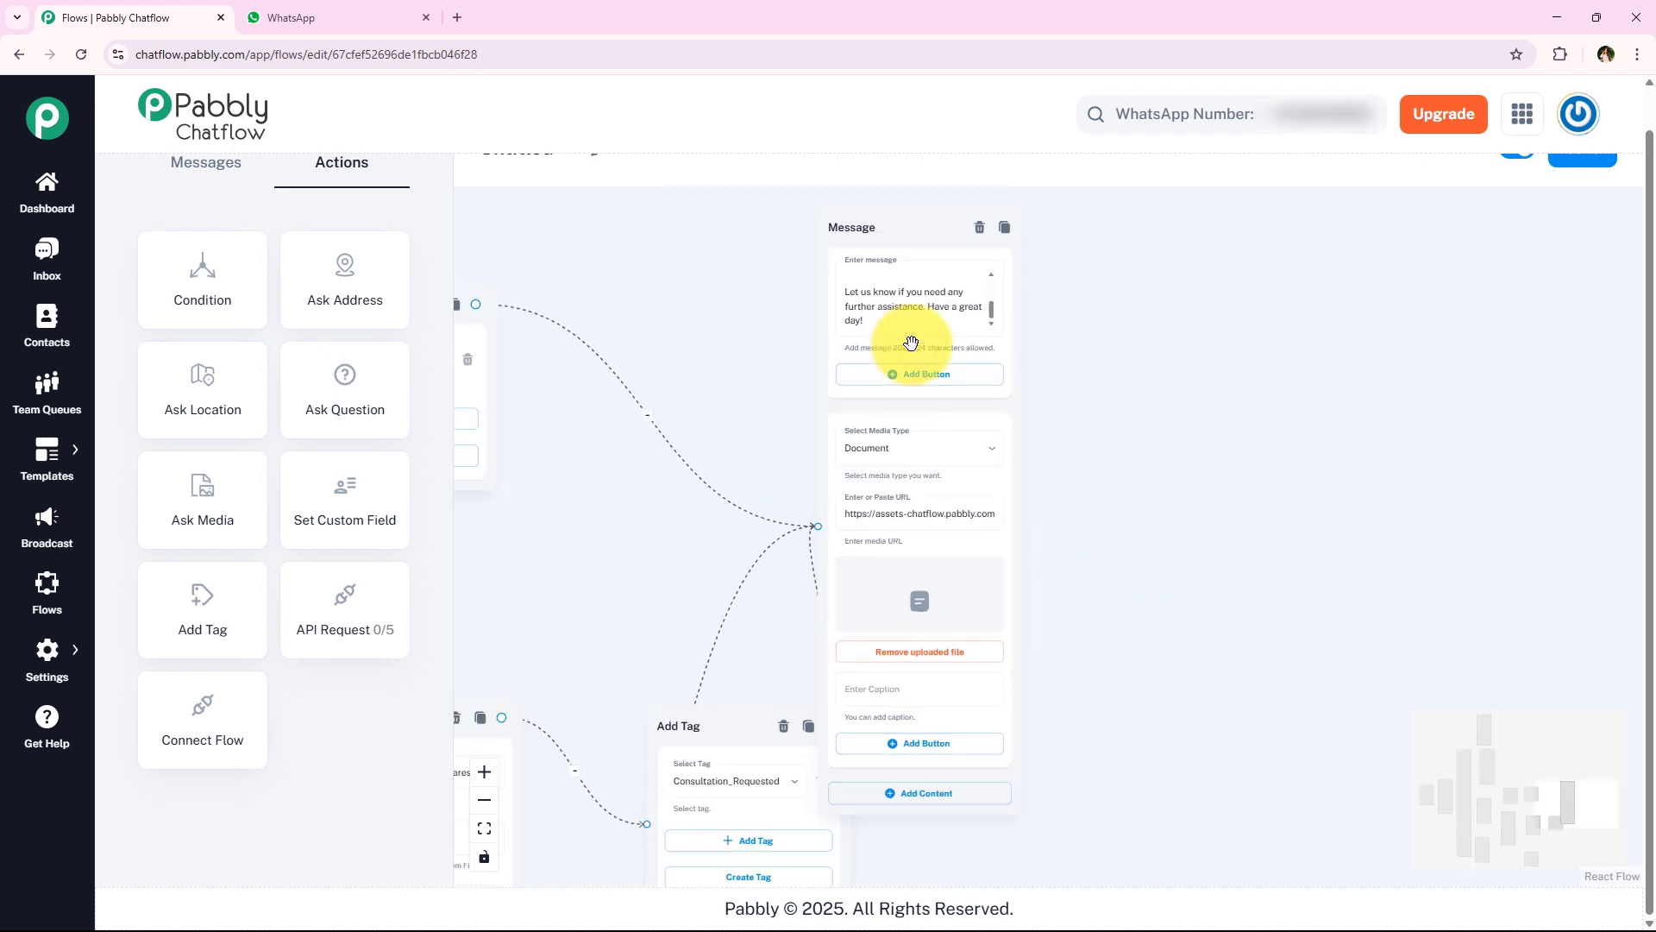
drag(914, 205, 954, 244)
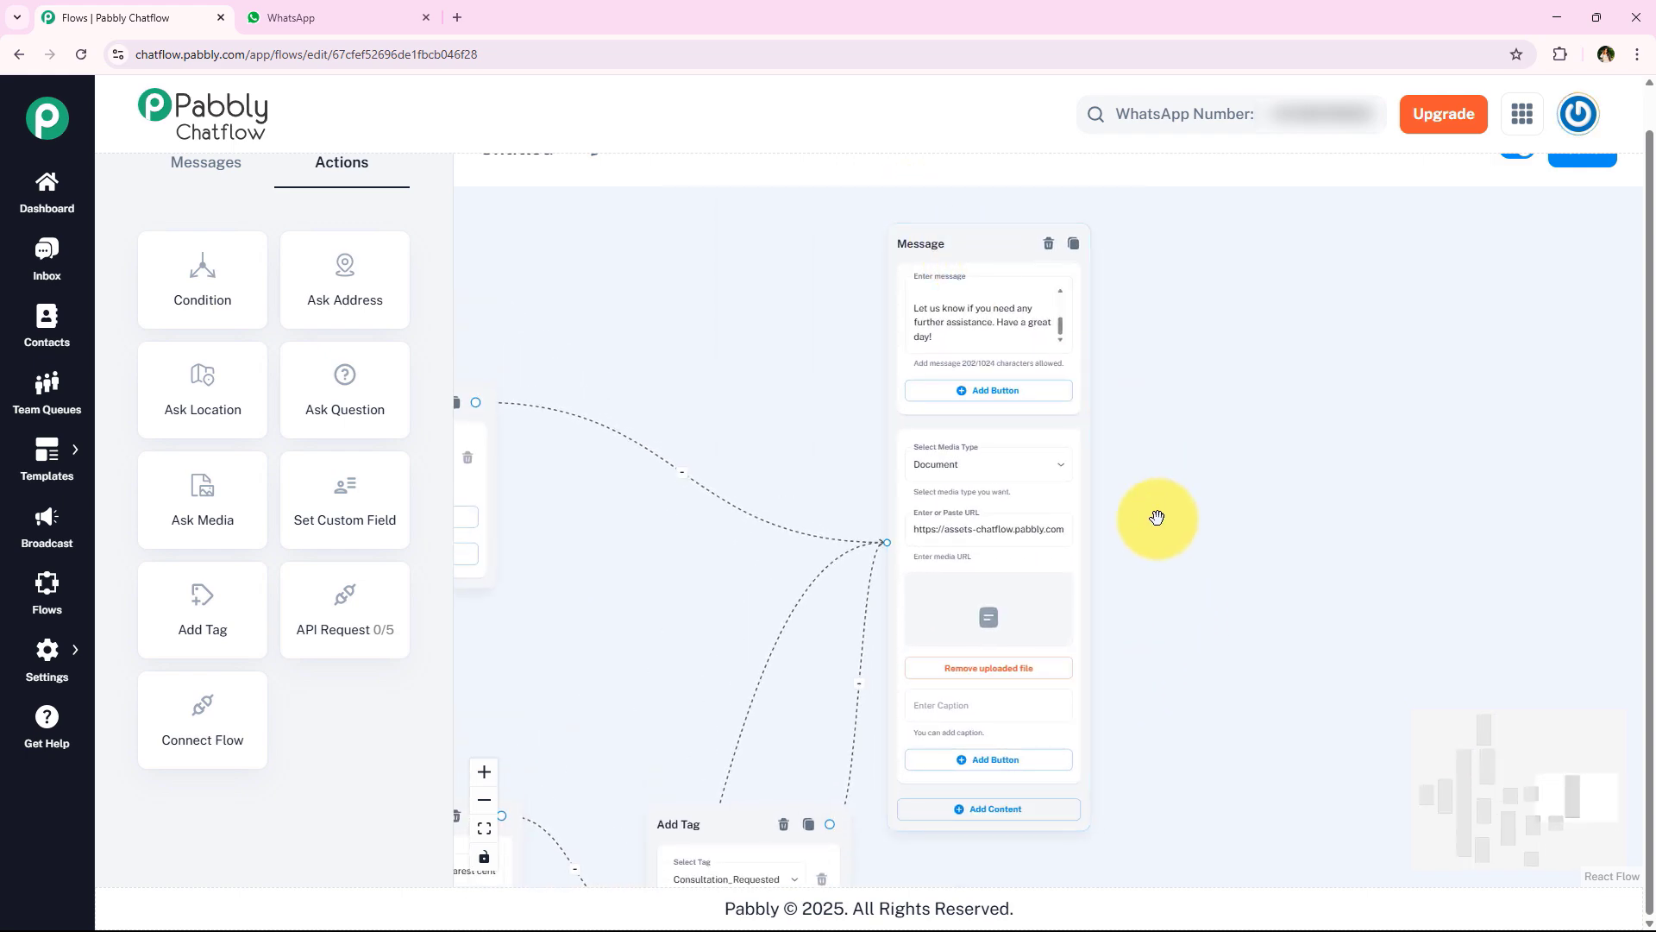
scroll(1282, 506, down, 4)
drag(1327, 512, 1016, 466)
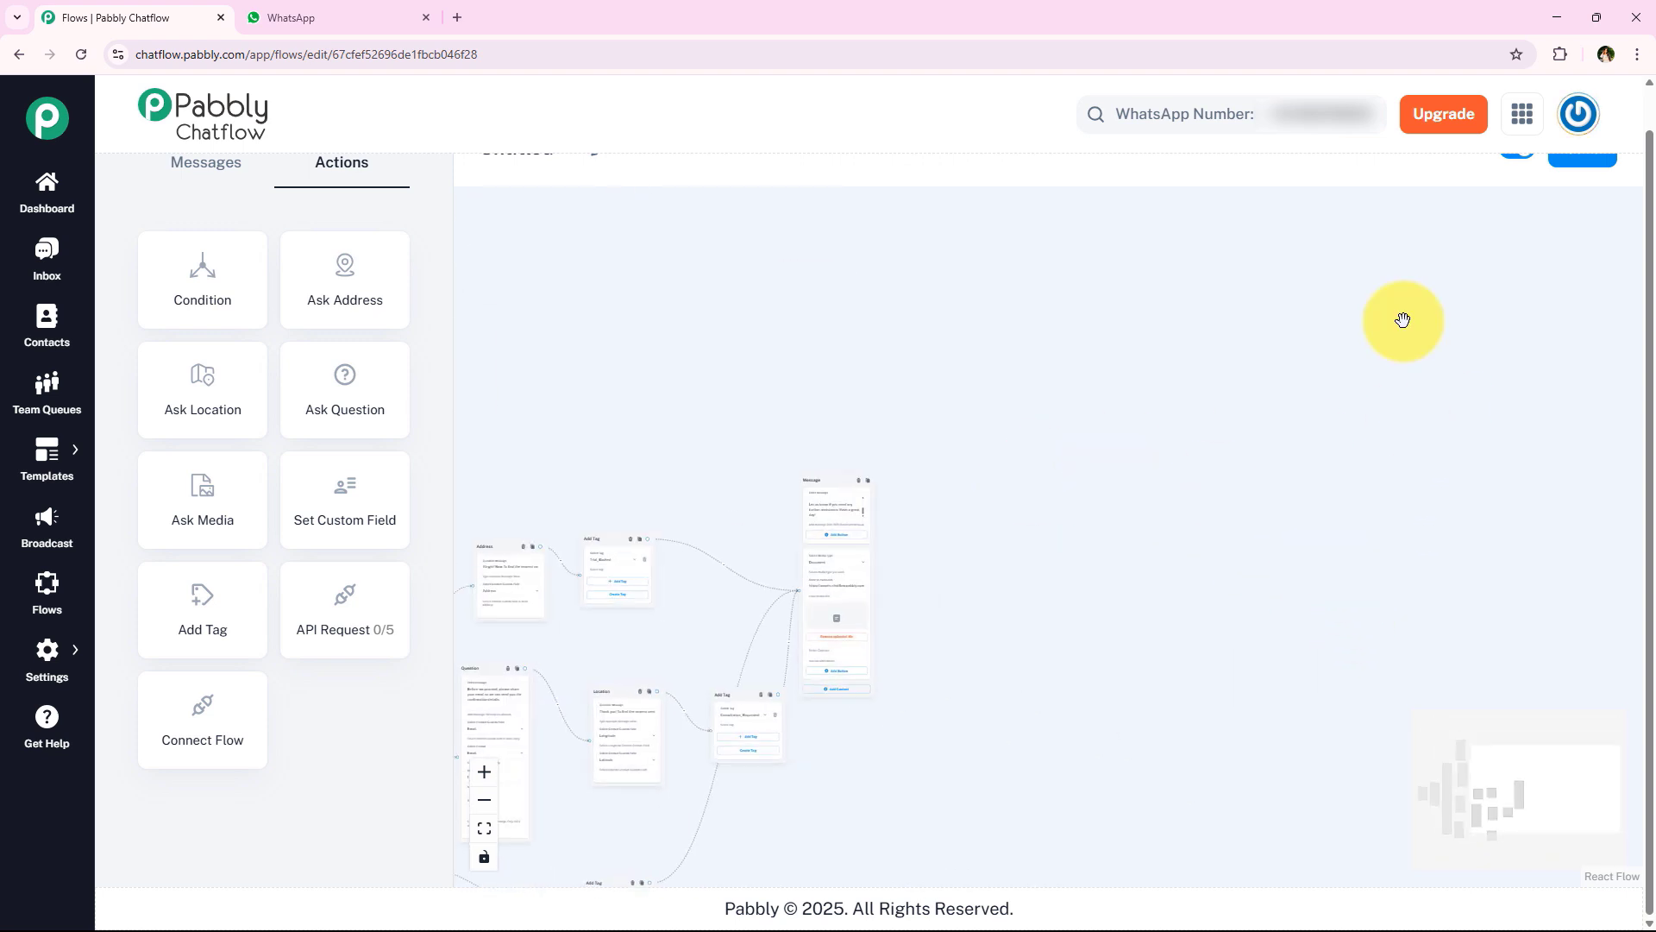
scroll(1573, 276, up, 1)
scroll(1319, 169, up, 1)
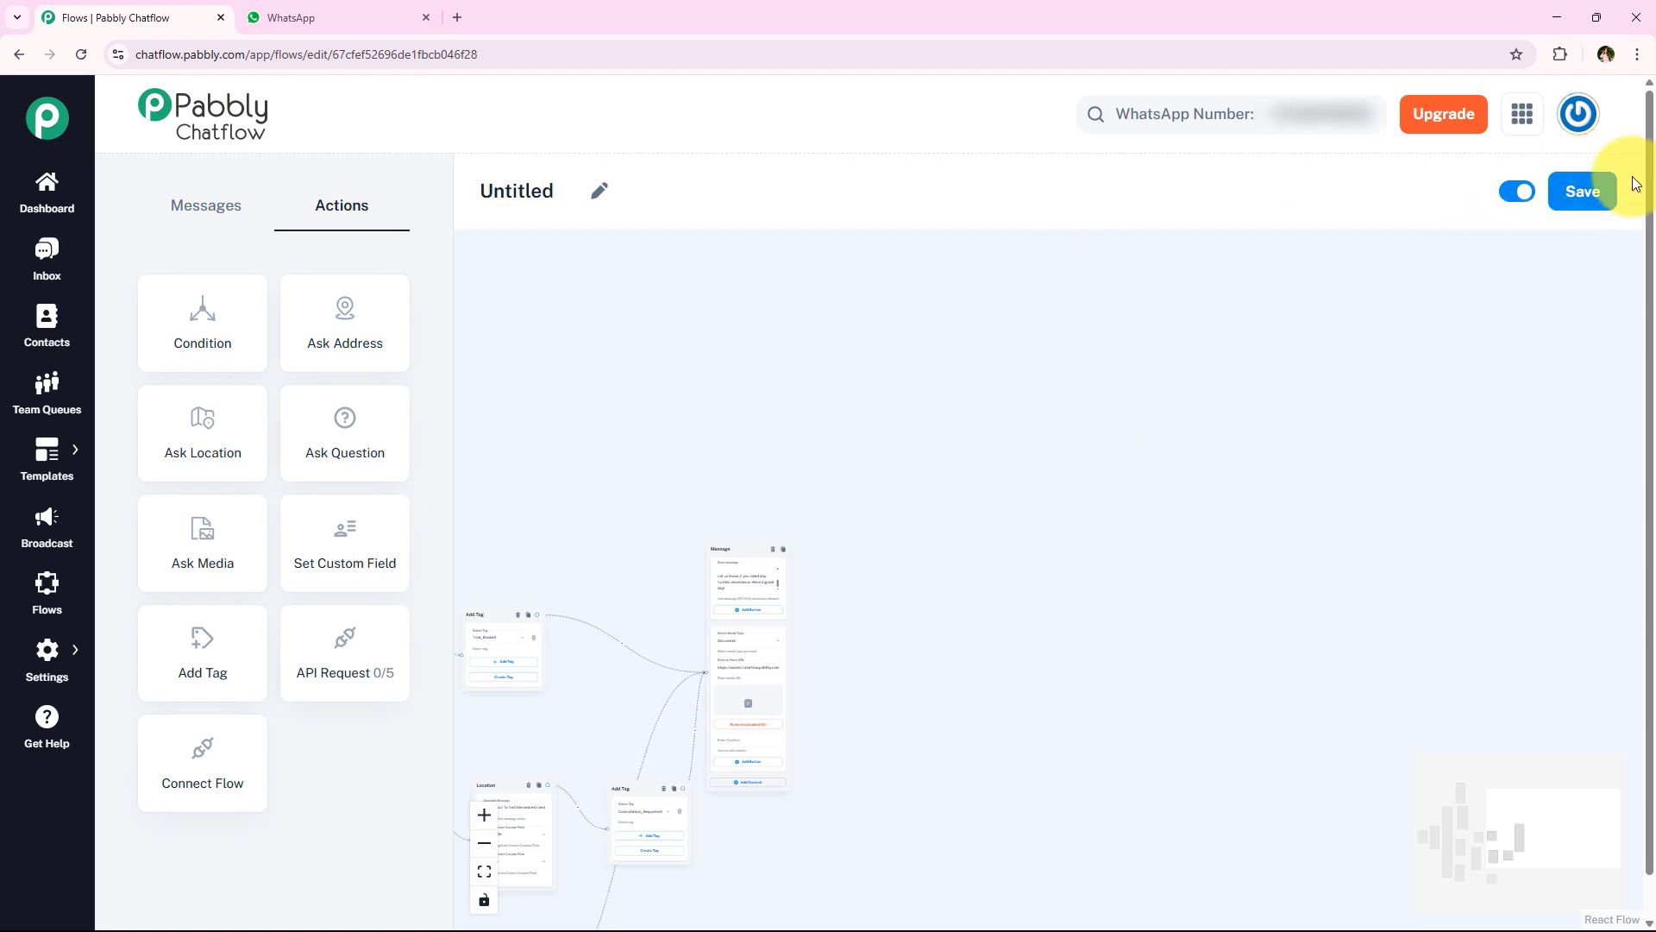
click(1592, 186)
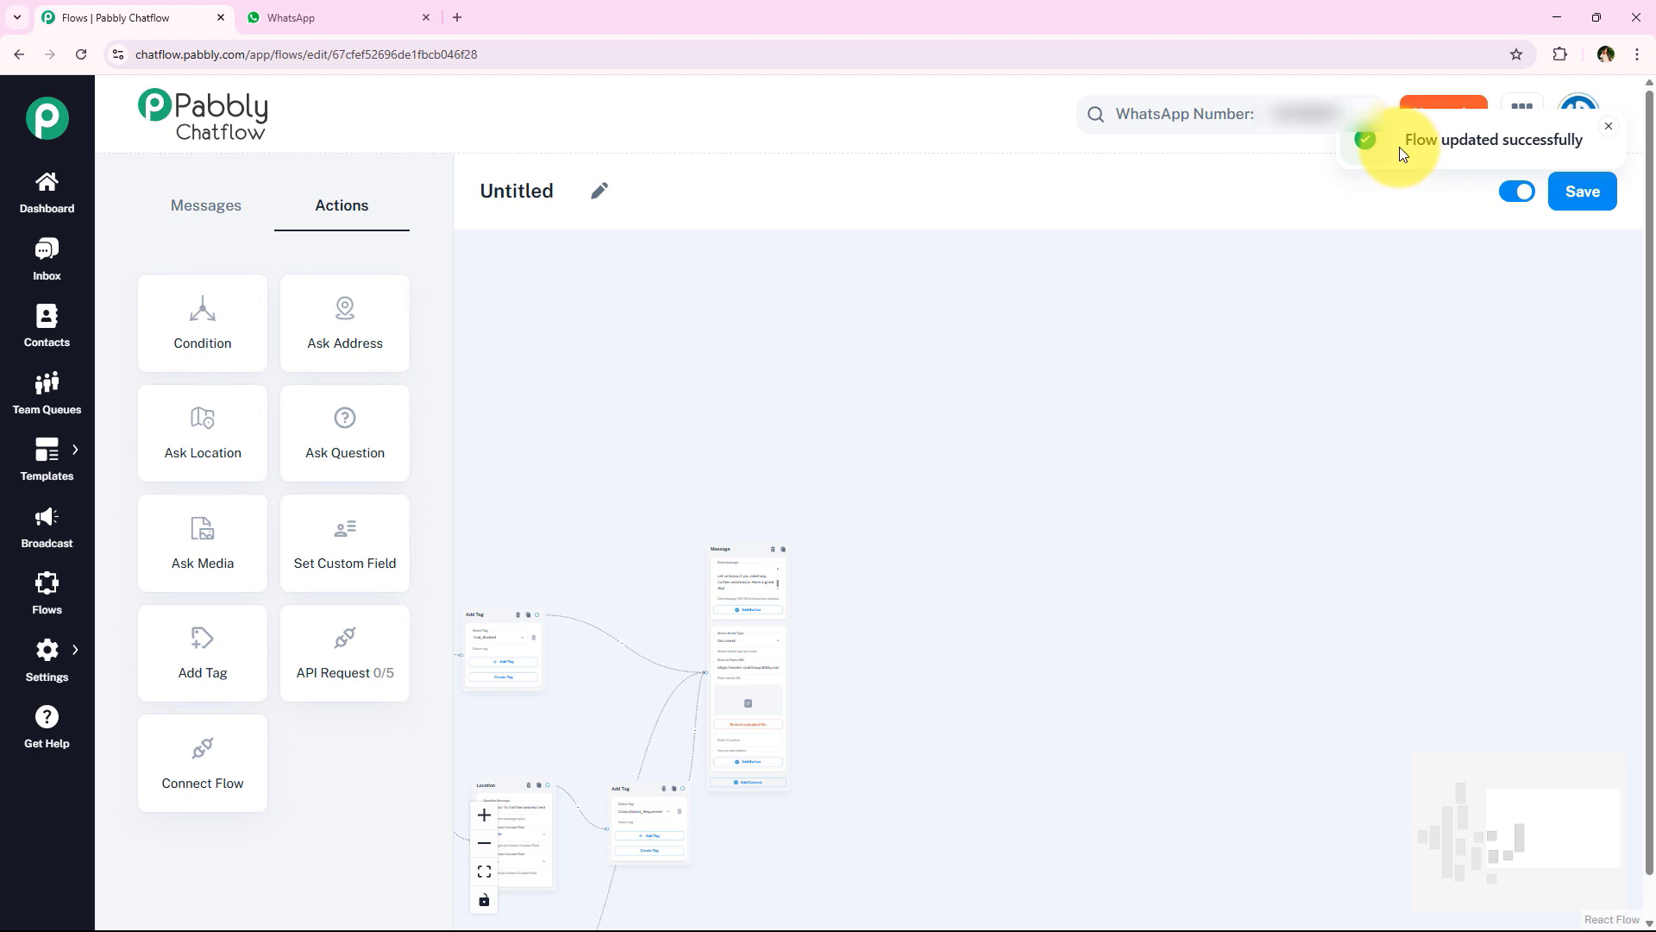
Rename the flow as Wellness Center and save it
drag(954, 540, 1166, 444)
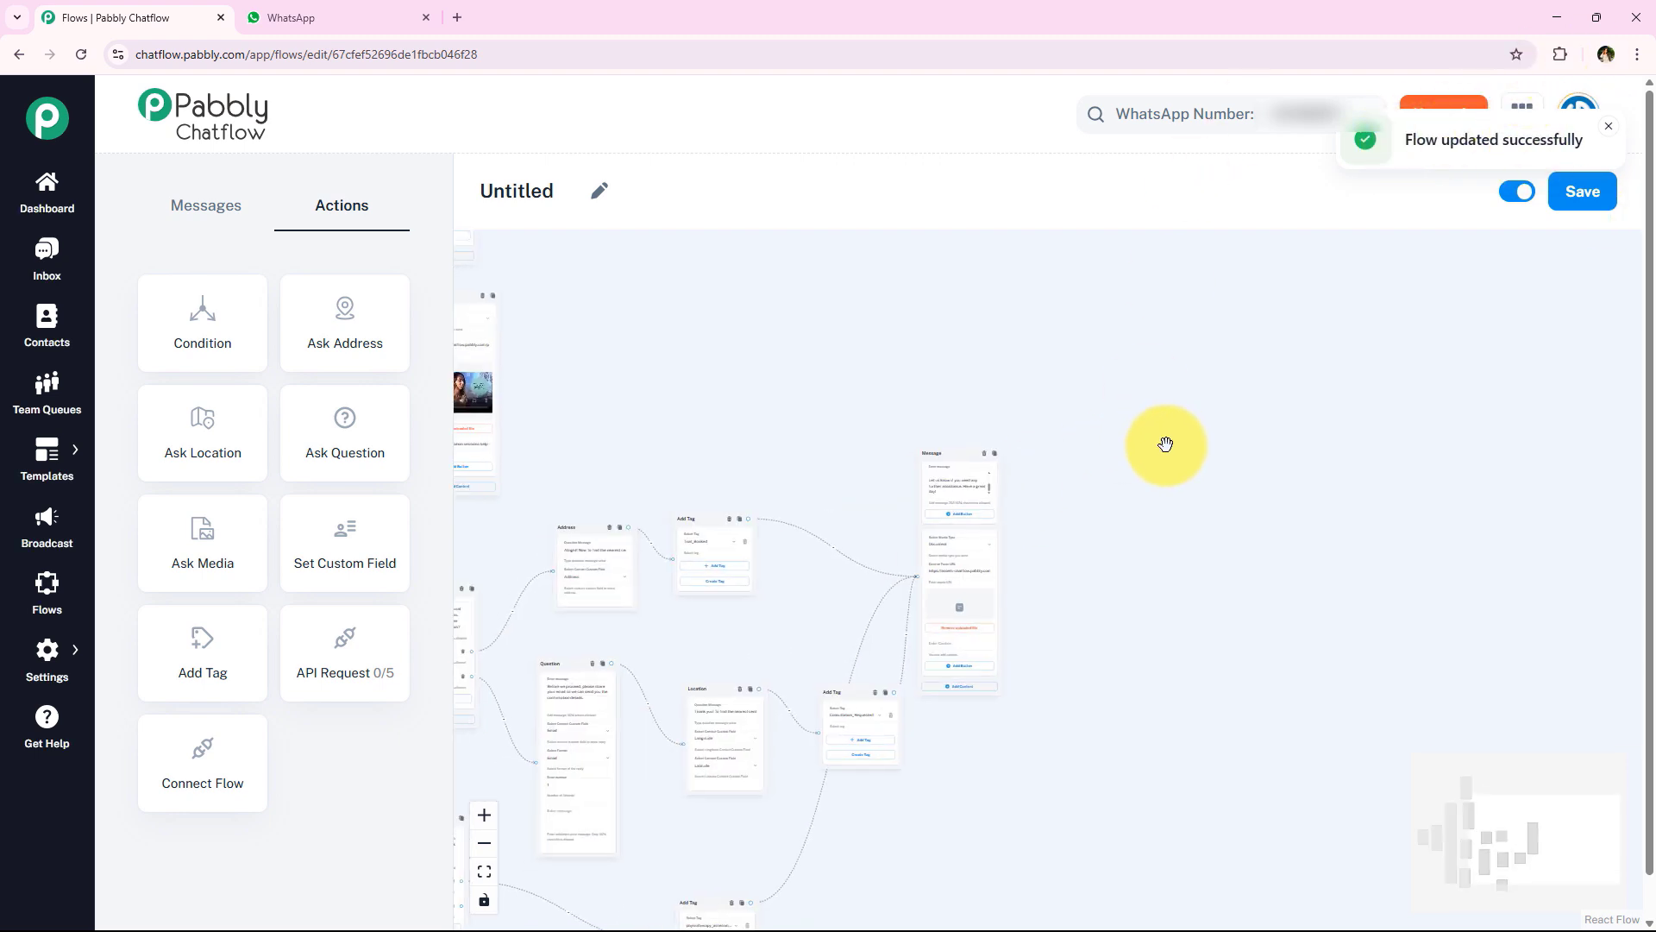
scroll(1017, 591, up, 4)
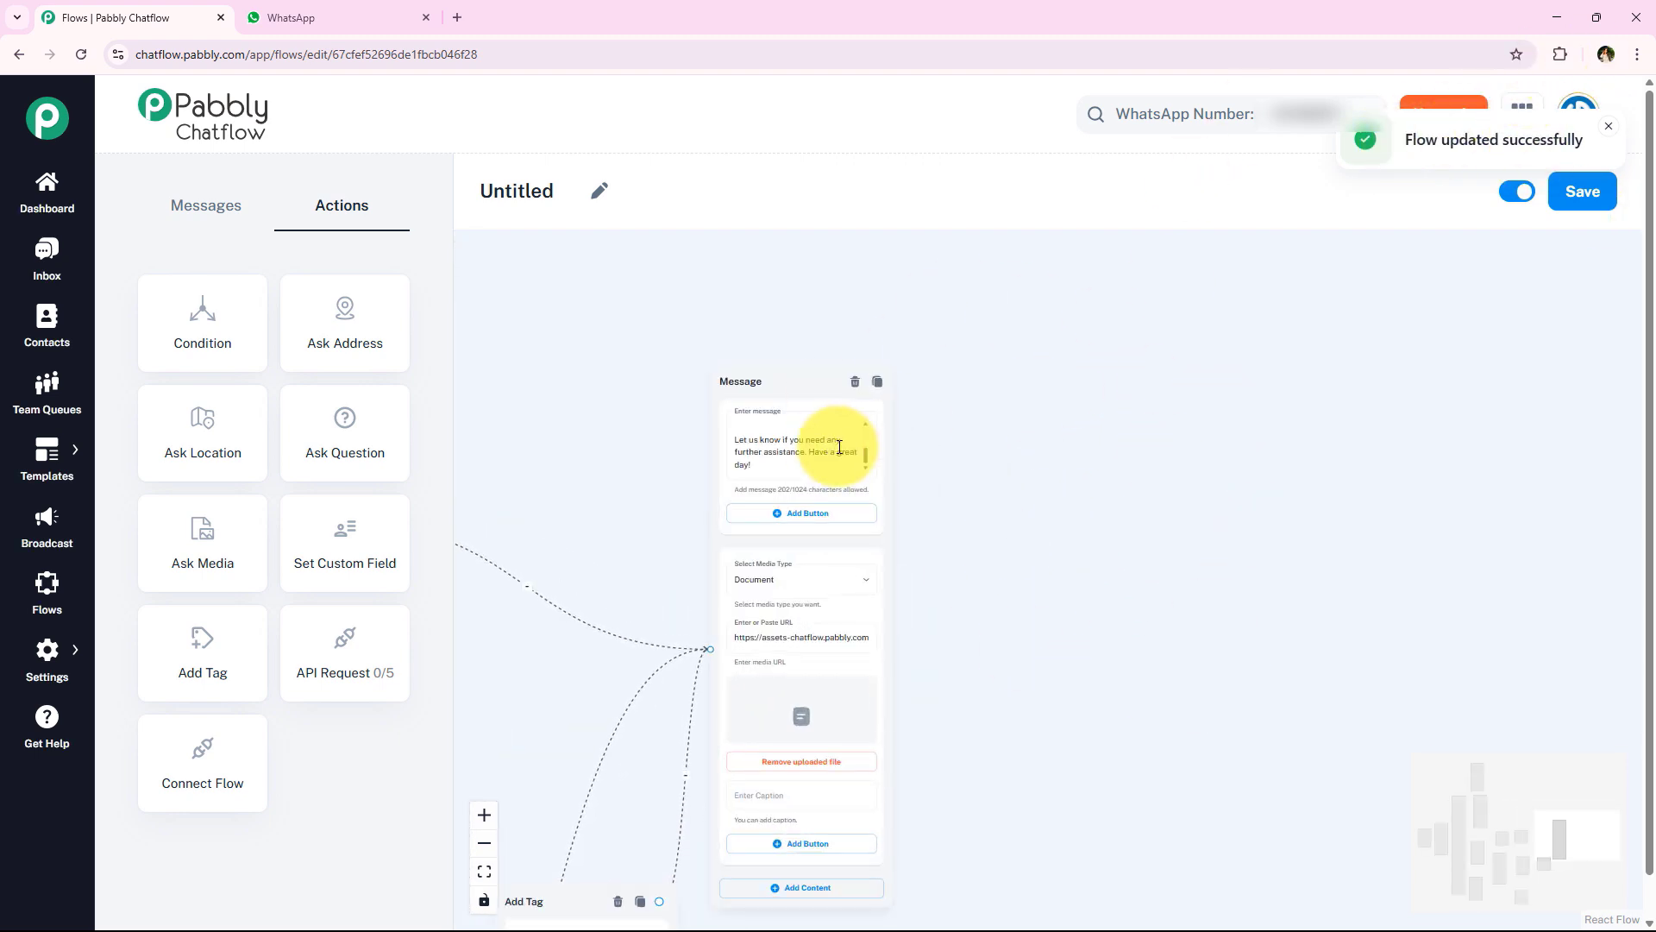
click(598, 189)
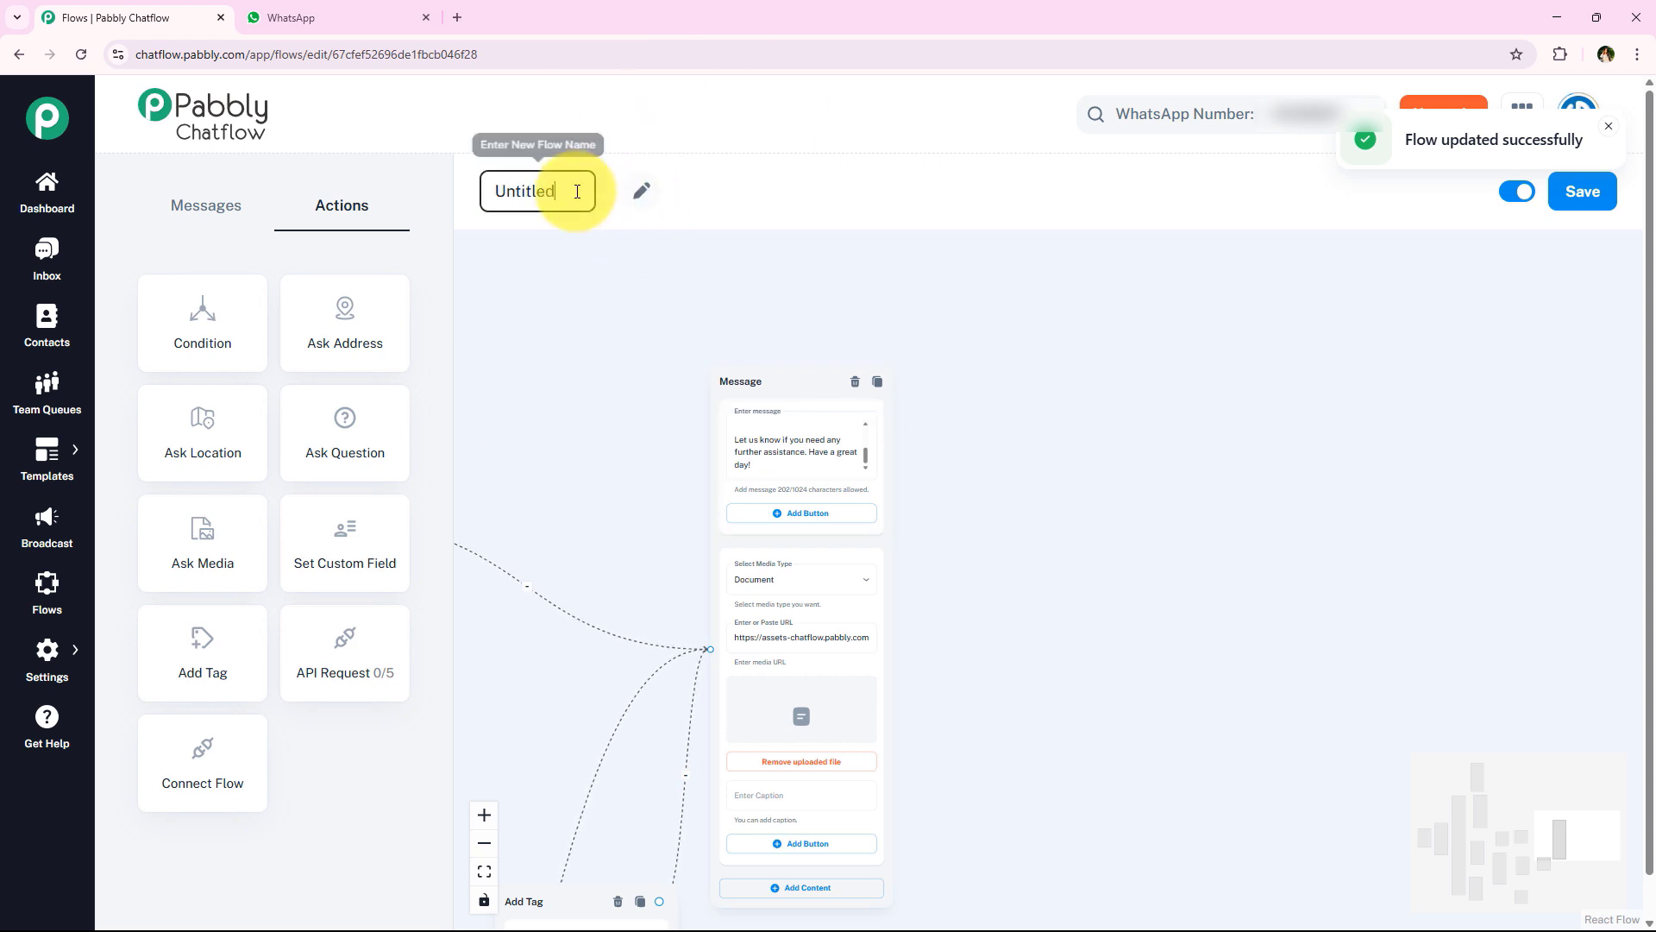
text(M)
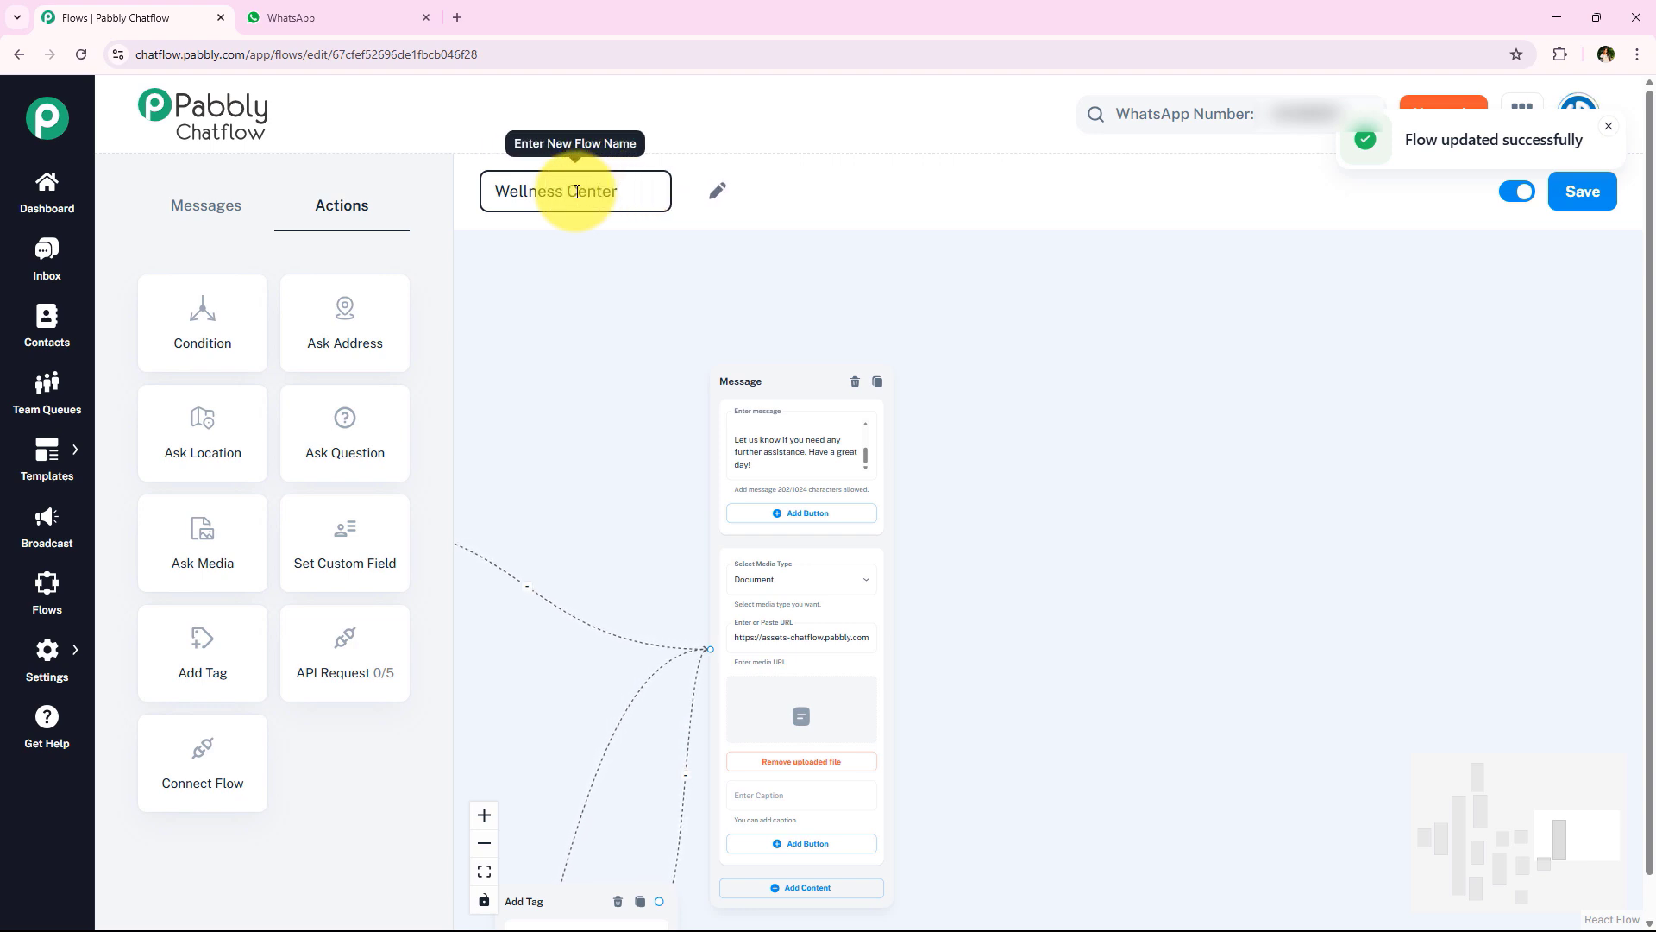
click(1587, 193)
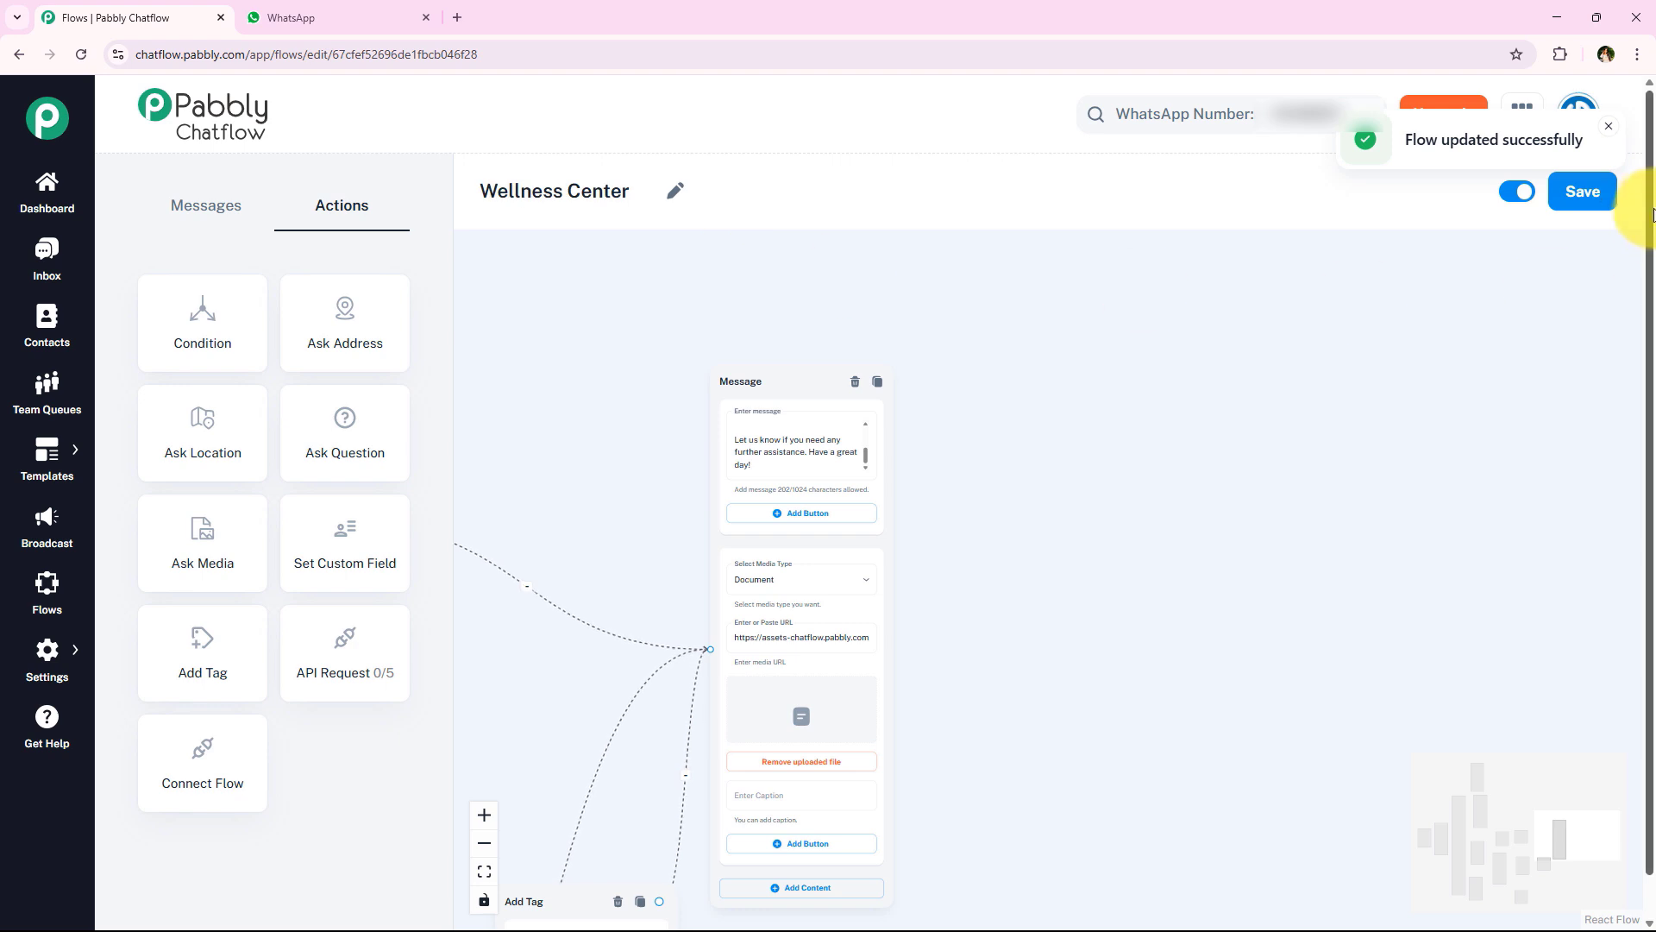
click(1600, 205)
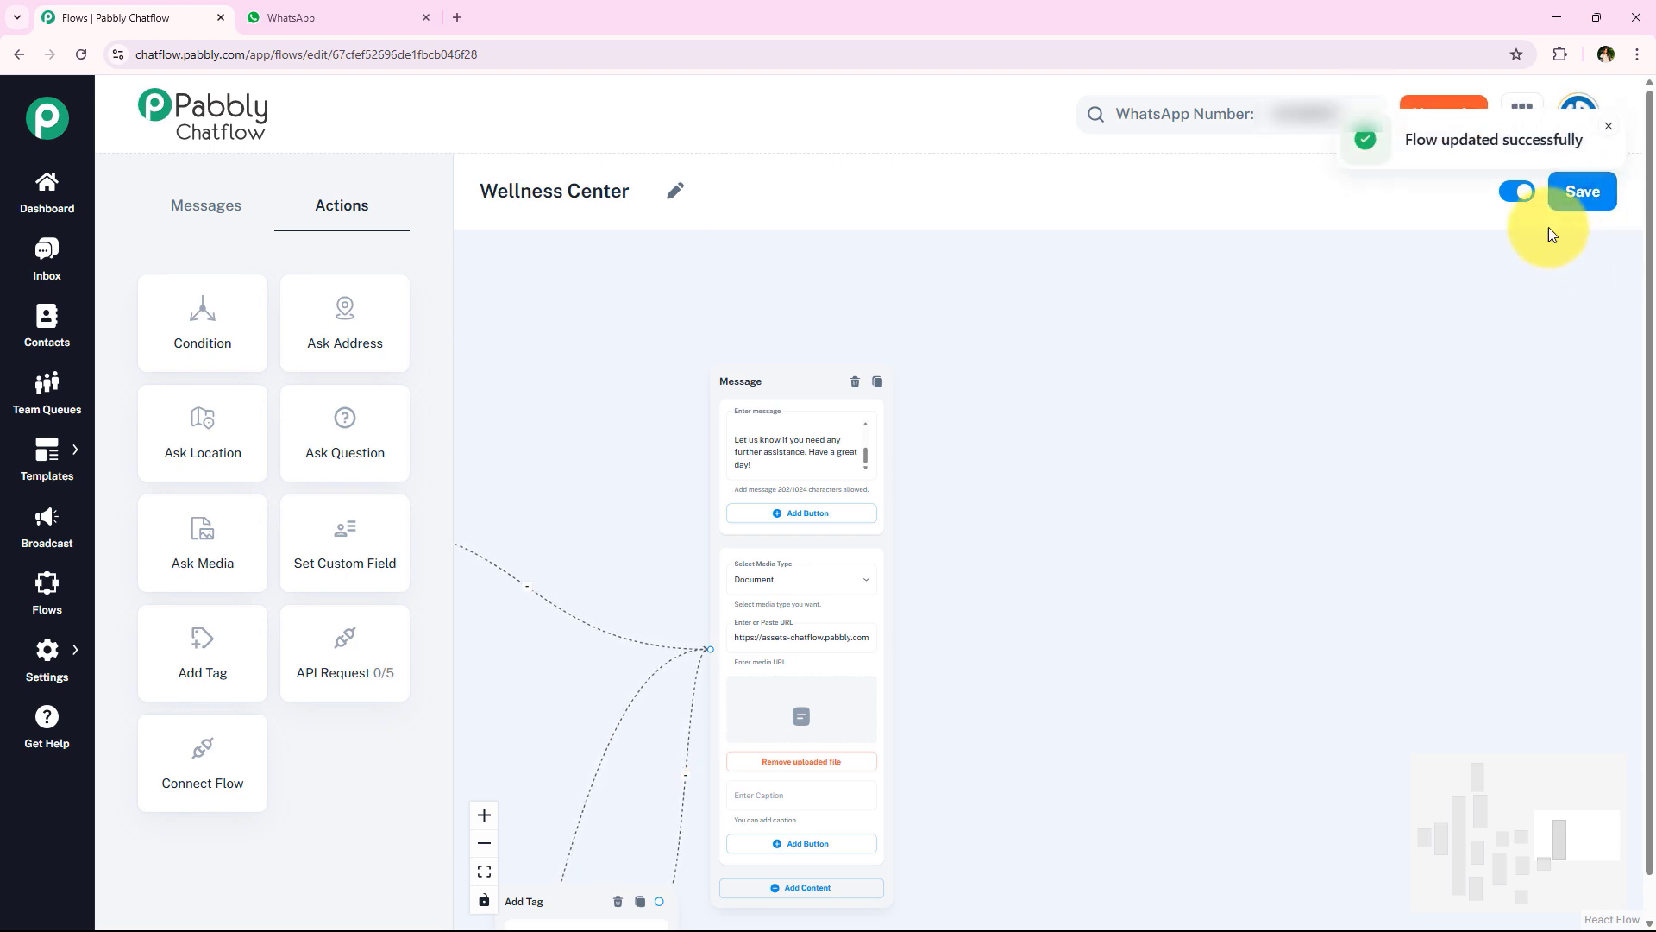
scroll(1147, 462, down, 2)
mouse_move(1147, 462)
mouse_down()
mouse_move(1357, 437)
mouse_move(1155, 437)
mouse_up()
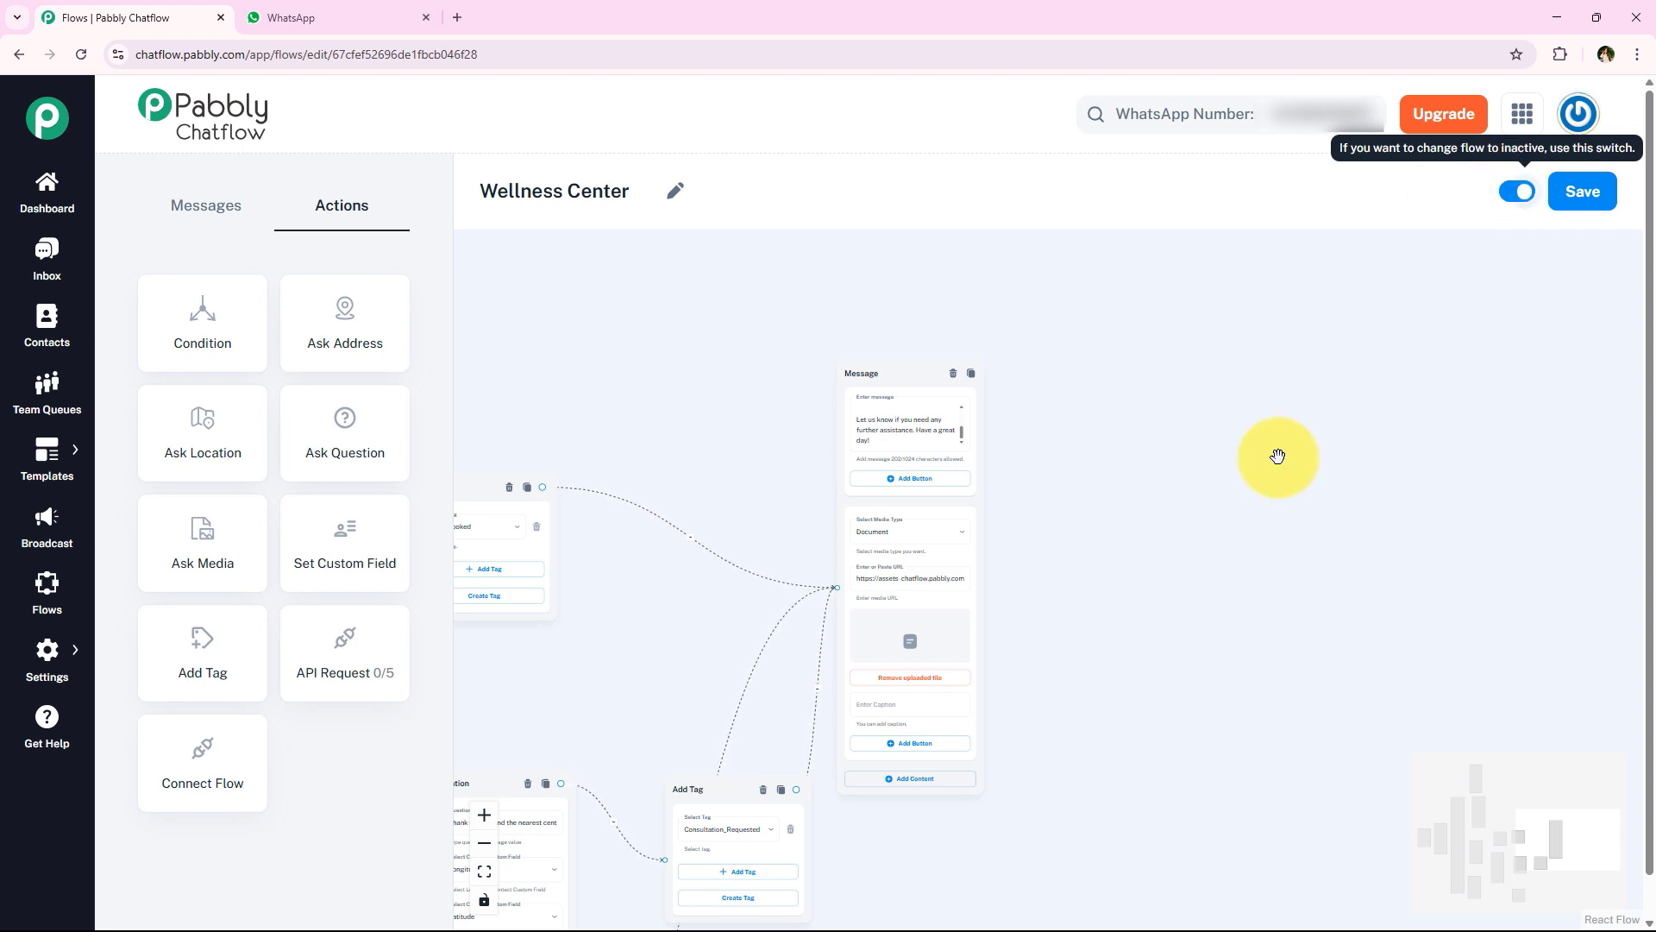
scroll(1090, 399, down, 5)
mouse_move(1149, 389)
mouse_down()
mouse_move(1257, 492)
mouse_move(1299, 473)
mouse_move(1279, 421)
mouse_move(1153, 408)
mouse_up()
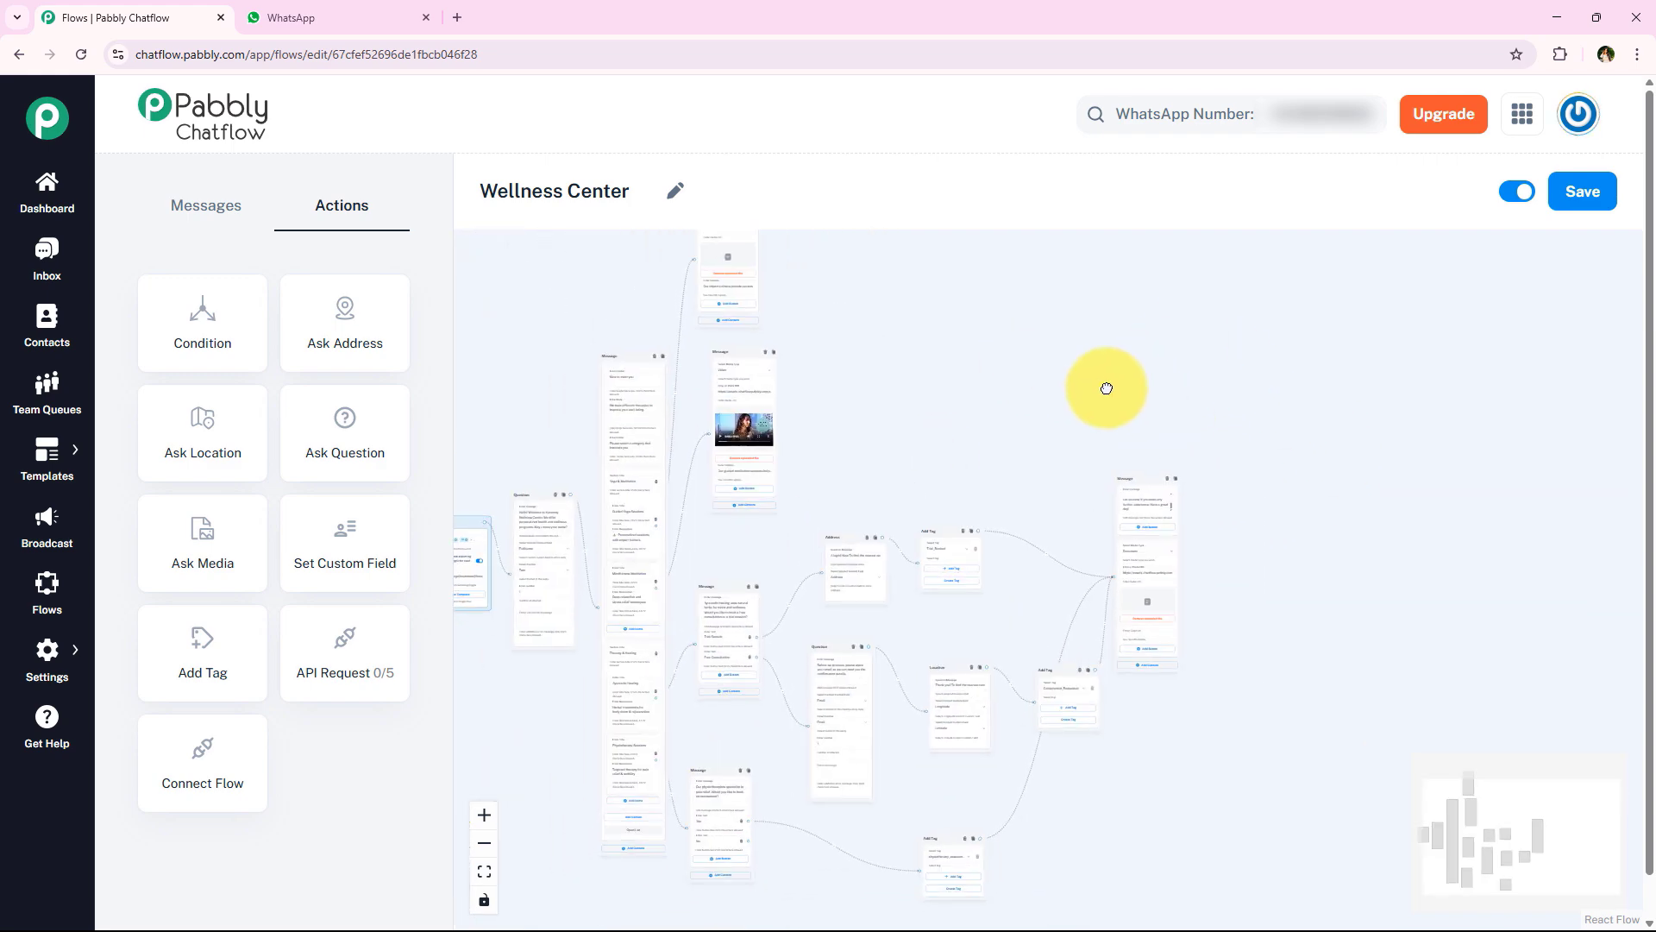
Switch to WhatsApp, send "Hey, I want to know more about yoga plan" to Pabbly ChatFlow, and answer the bot's name question with a test name
click(276, 12)
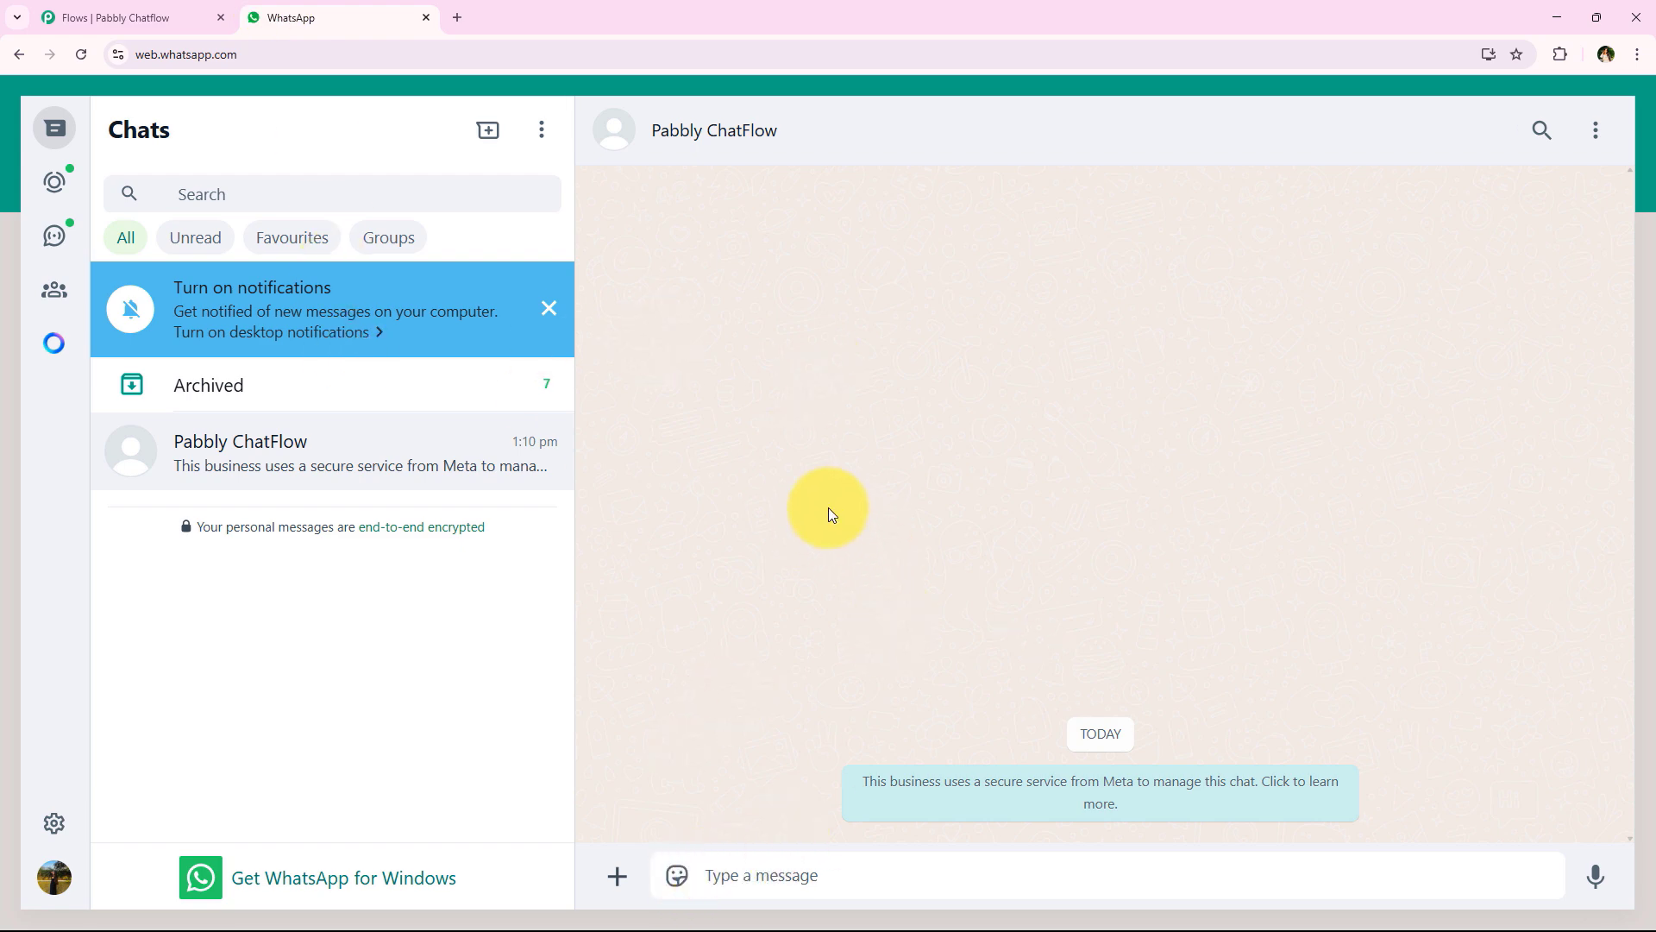
text(He)
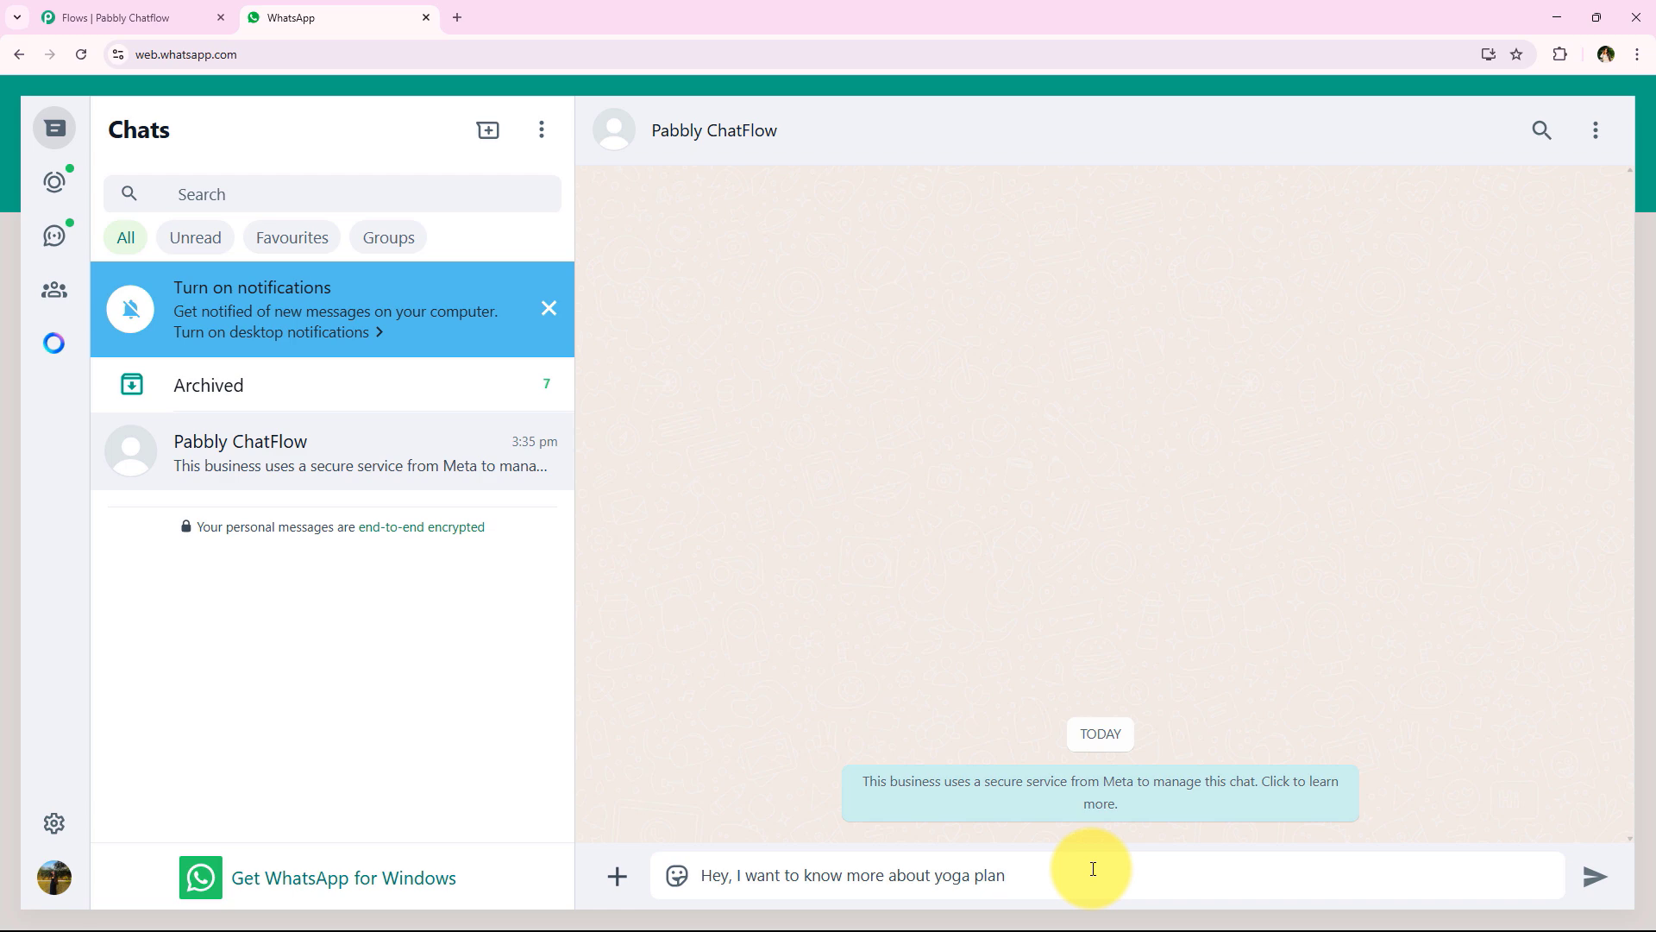
key(Return)
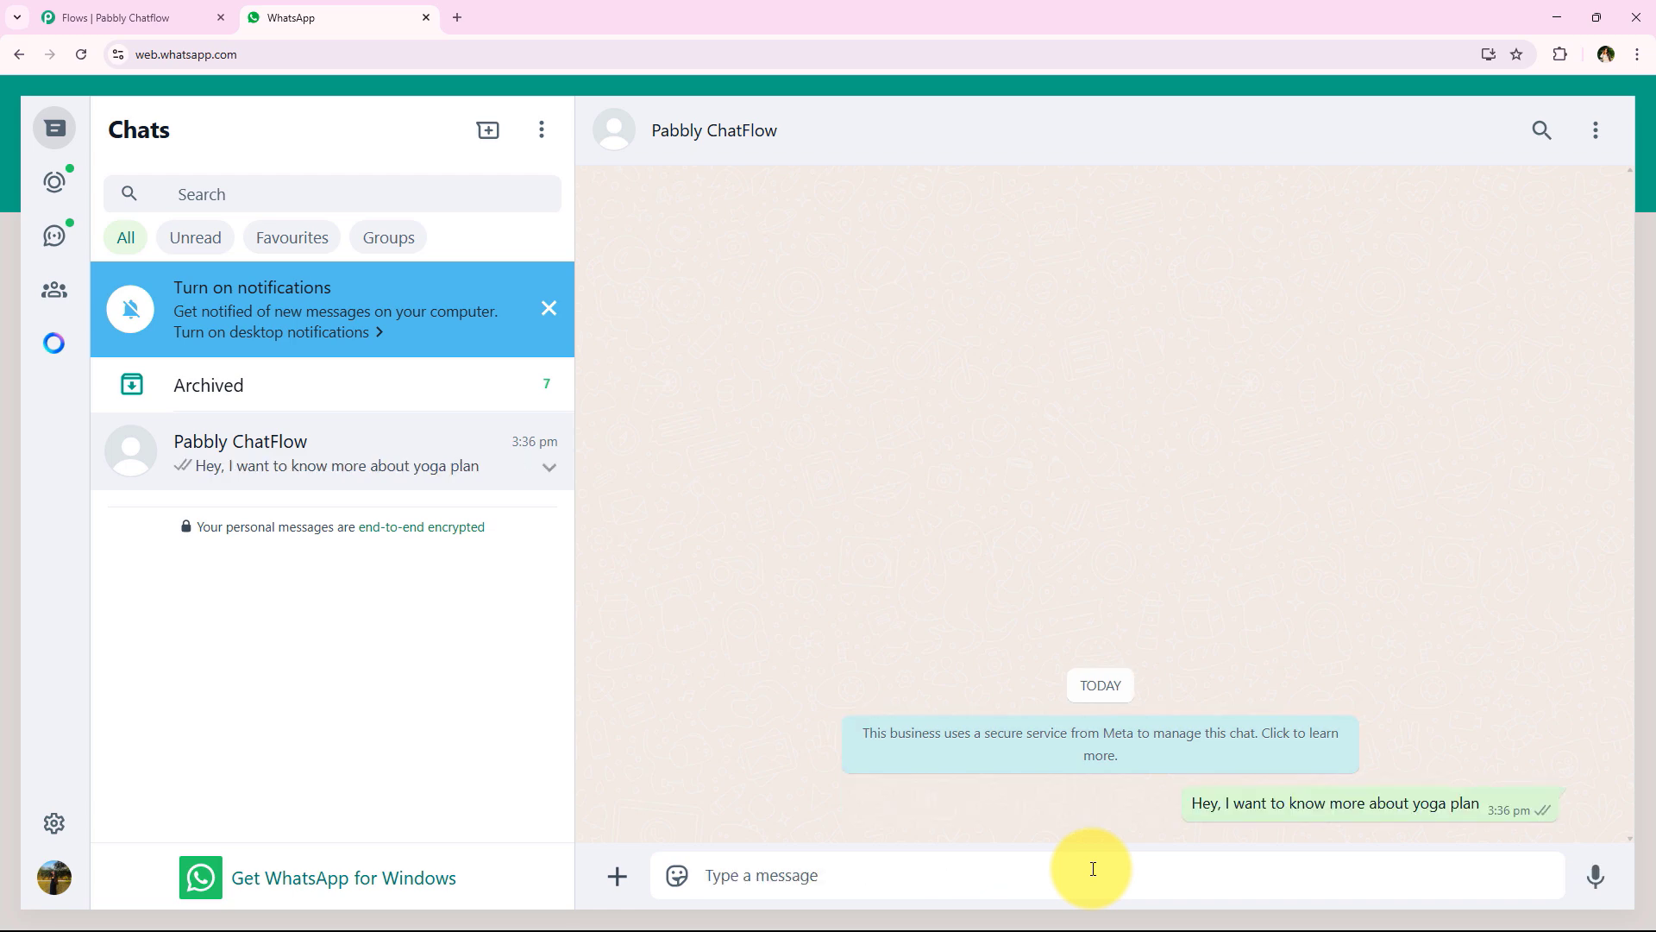
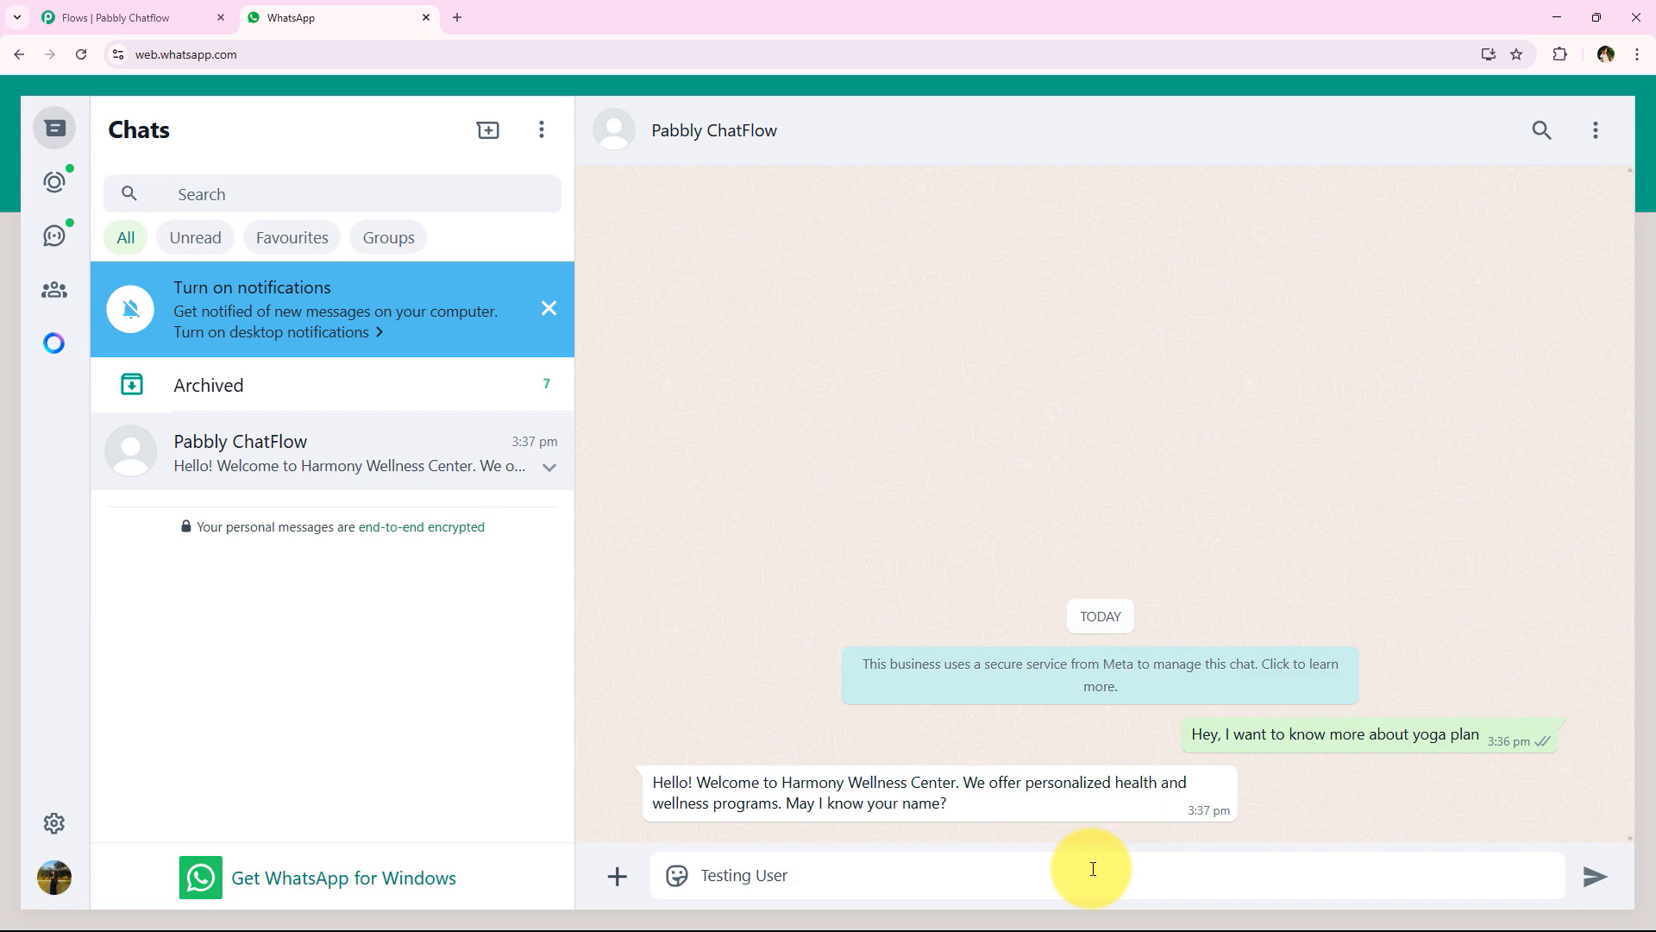
key(Return)
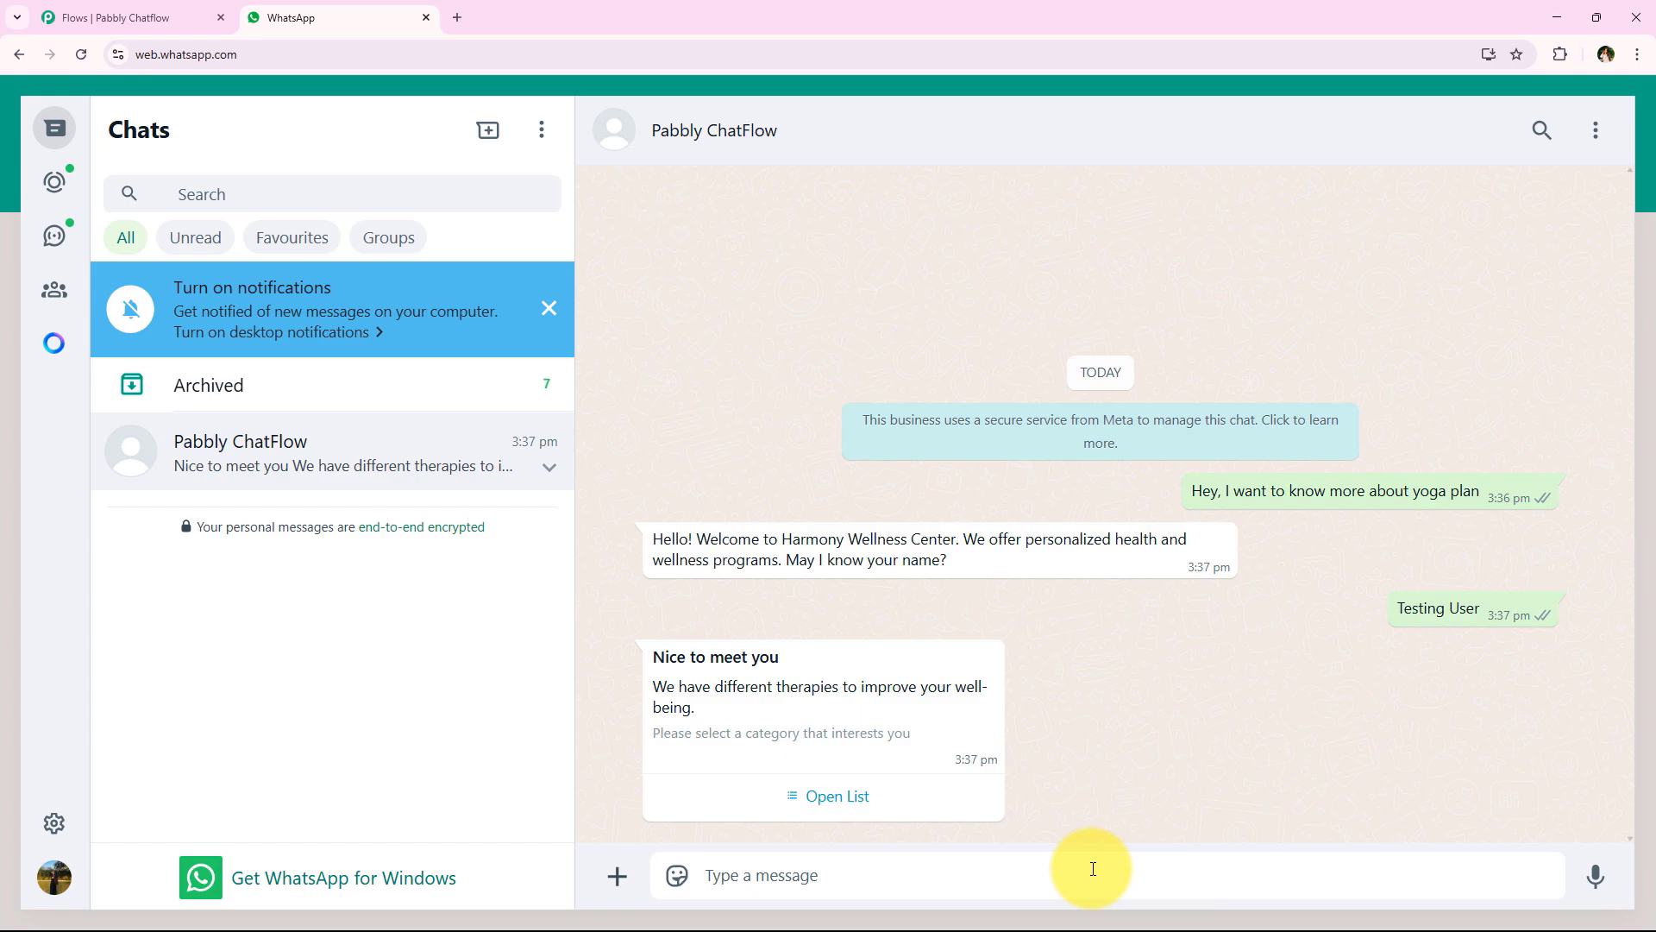
Switch back to Pabbly Chatflow and examine the Flow Start keywords and regex with the connected Question and therapy list nodes
click(203, 14)
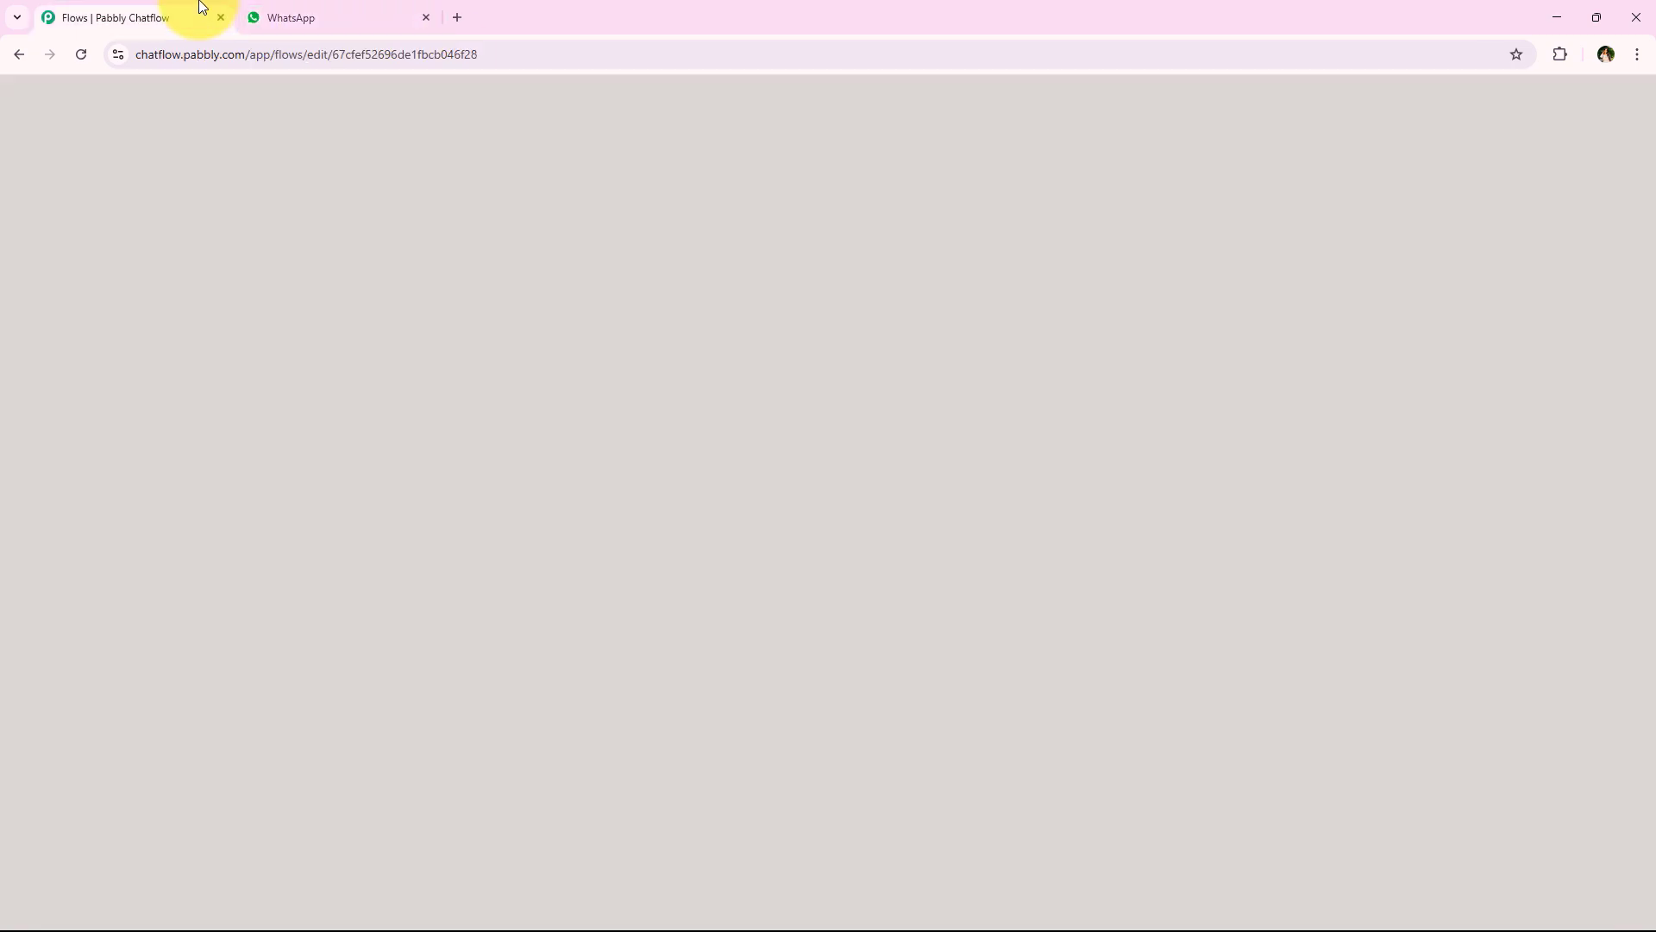
drag(518, 466, 560, 396)
scroll(566, 399, up, 4)
scroll(611, 596, up, 3)
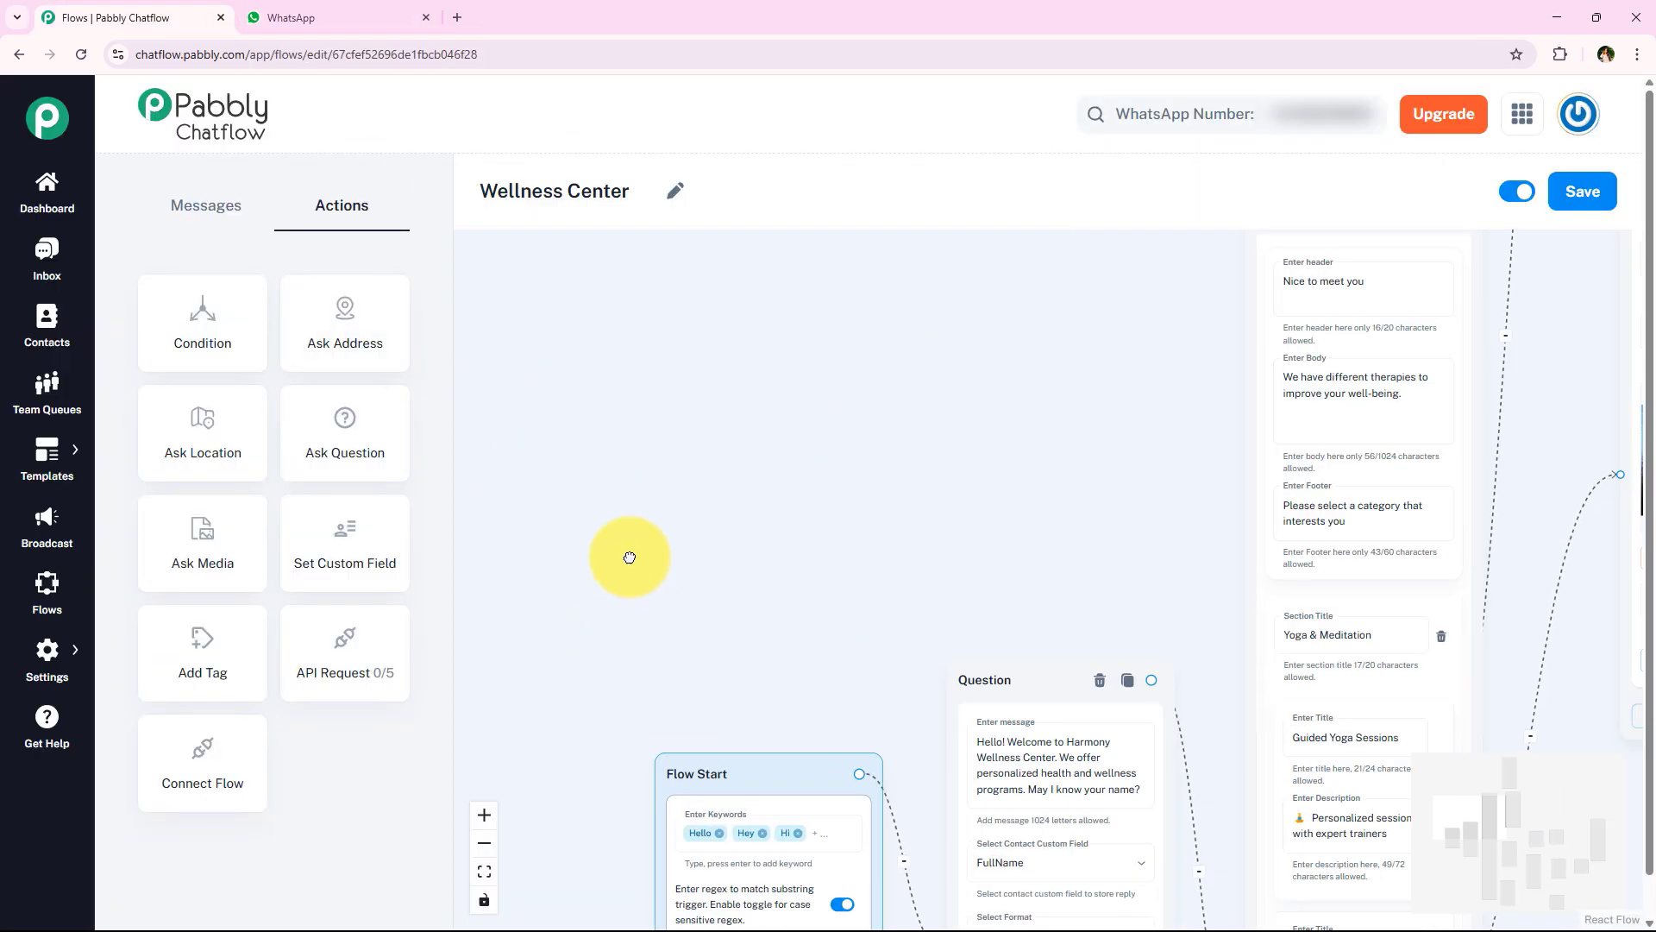
drag(626, 603, 542, 258)
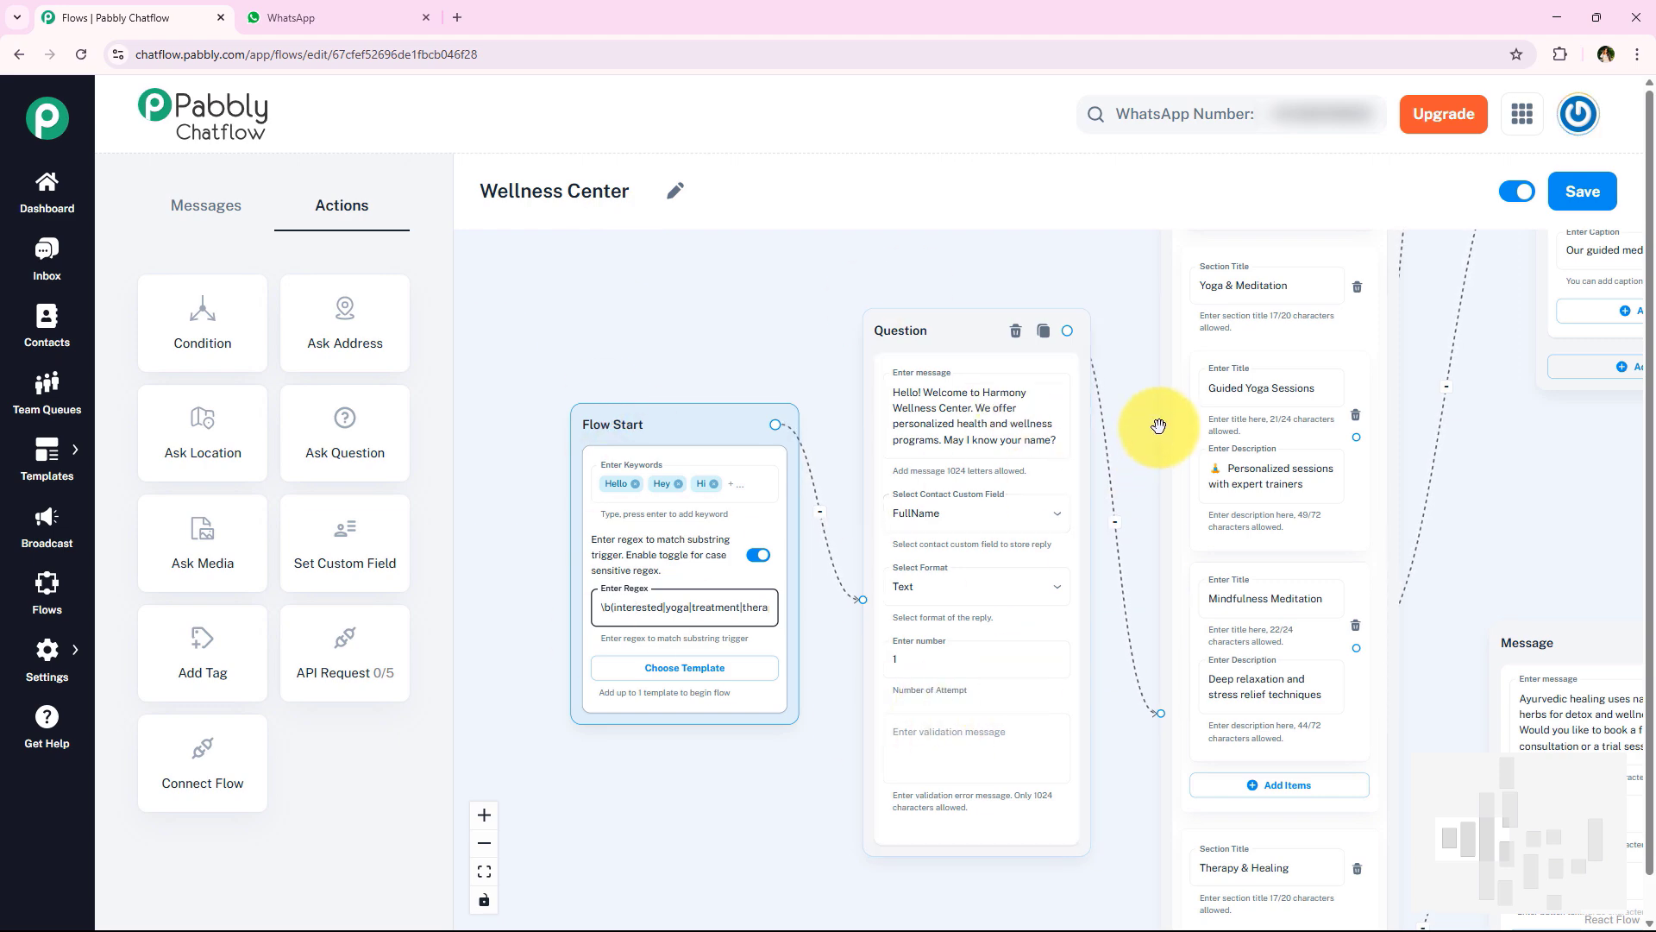
Switch to WhatsApp and send Guided Yoga Sessions as the choice from the bot's therapy list
drag(1156, 425, 984, 496)
click(312, 10)
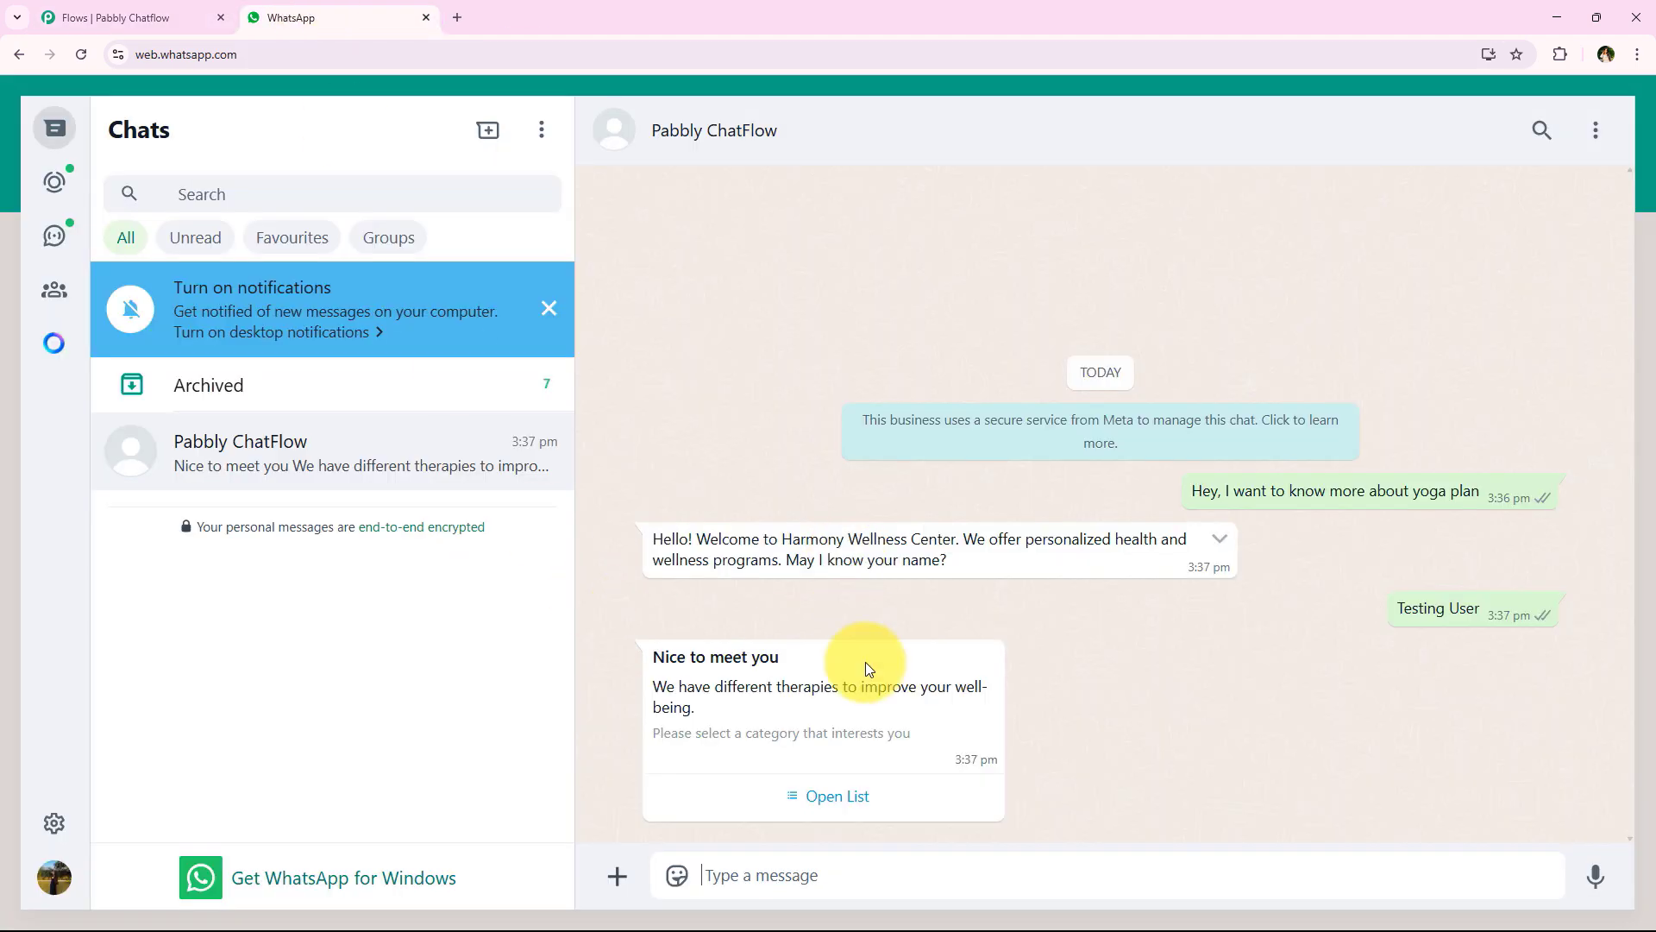
click(829, 804)
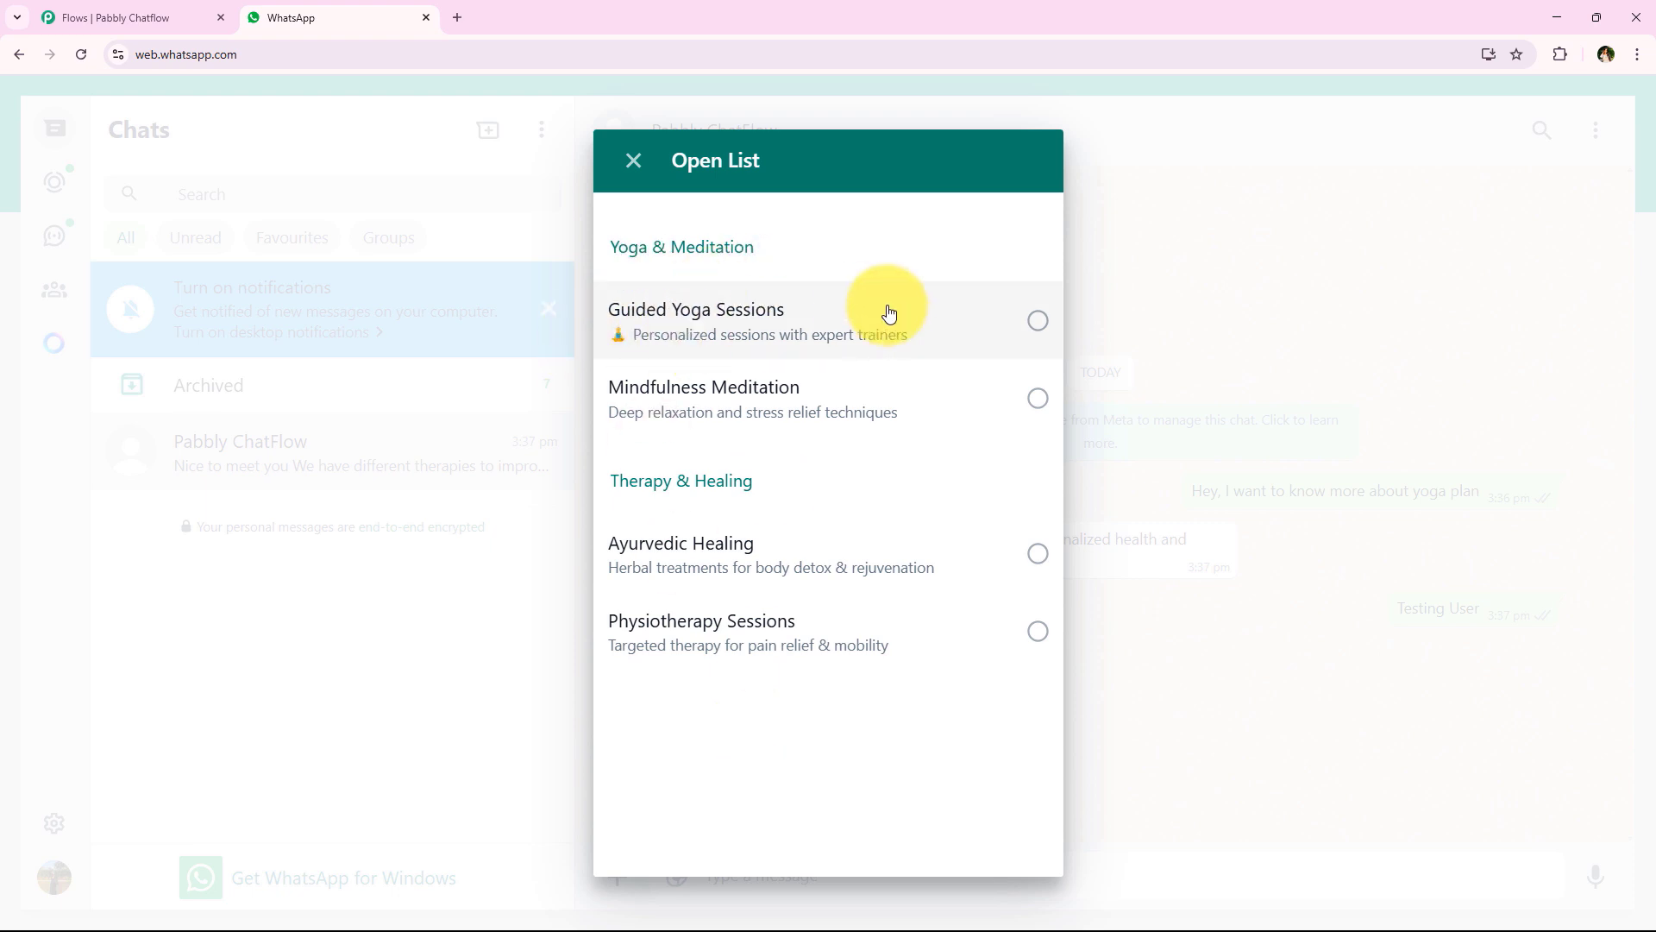
click(972, 333)
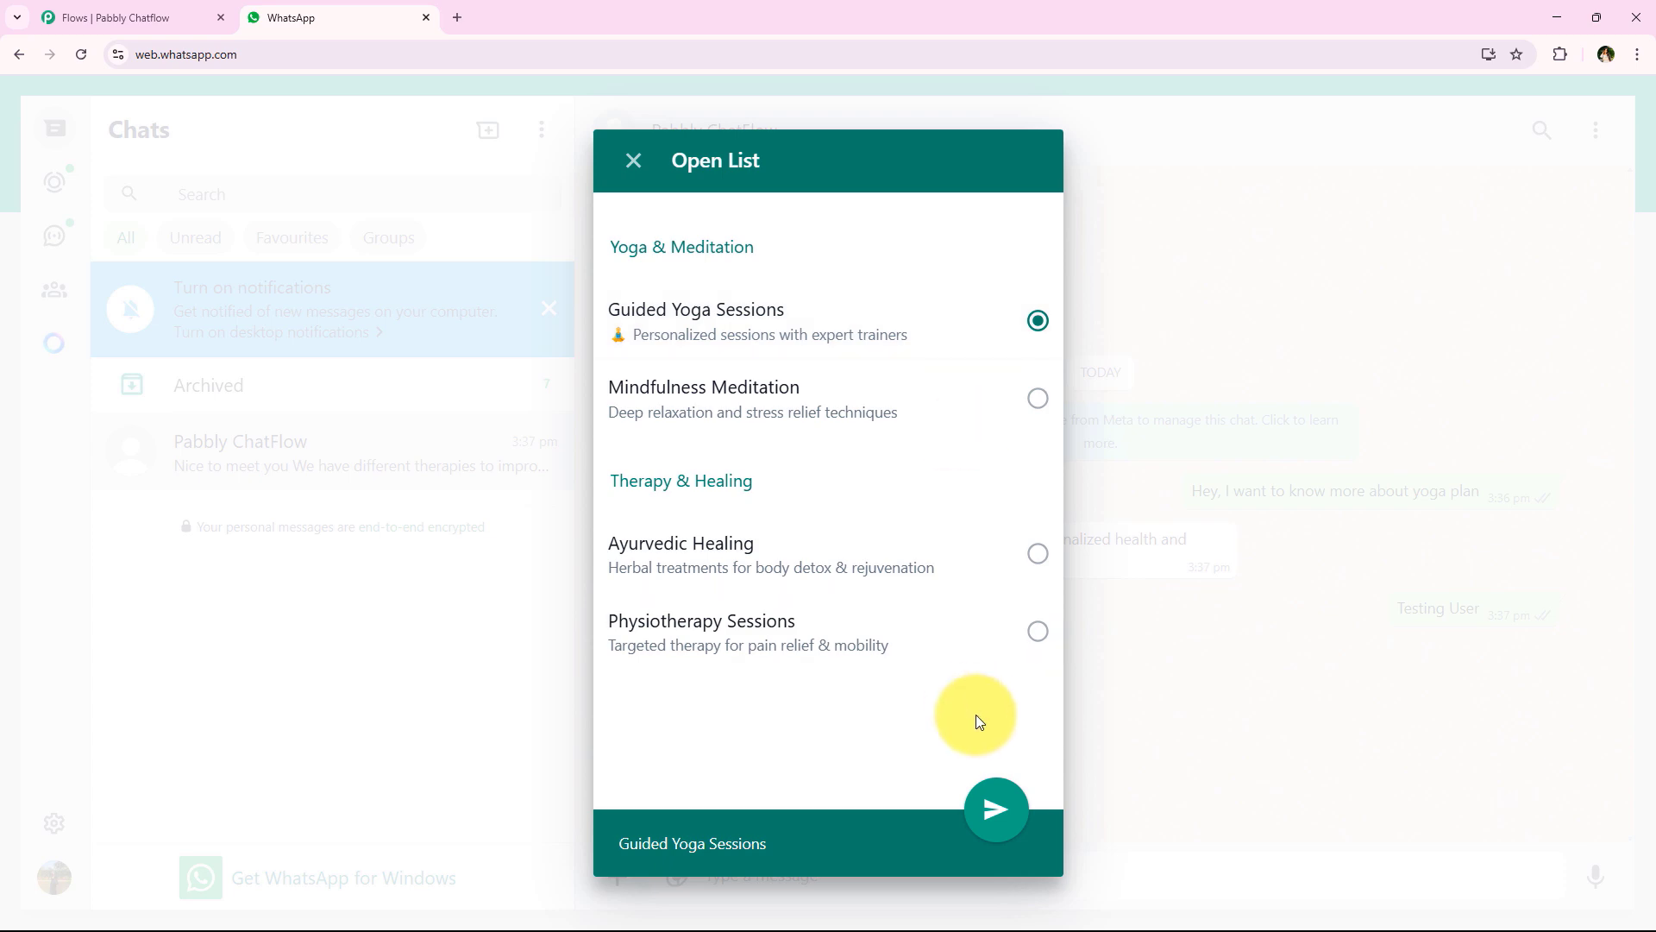
click(990, 808)
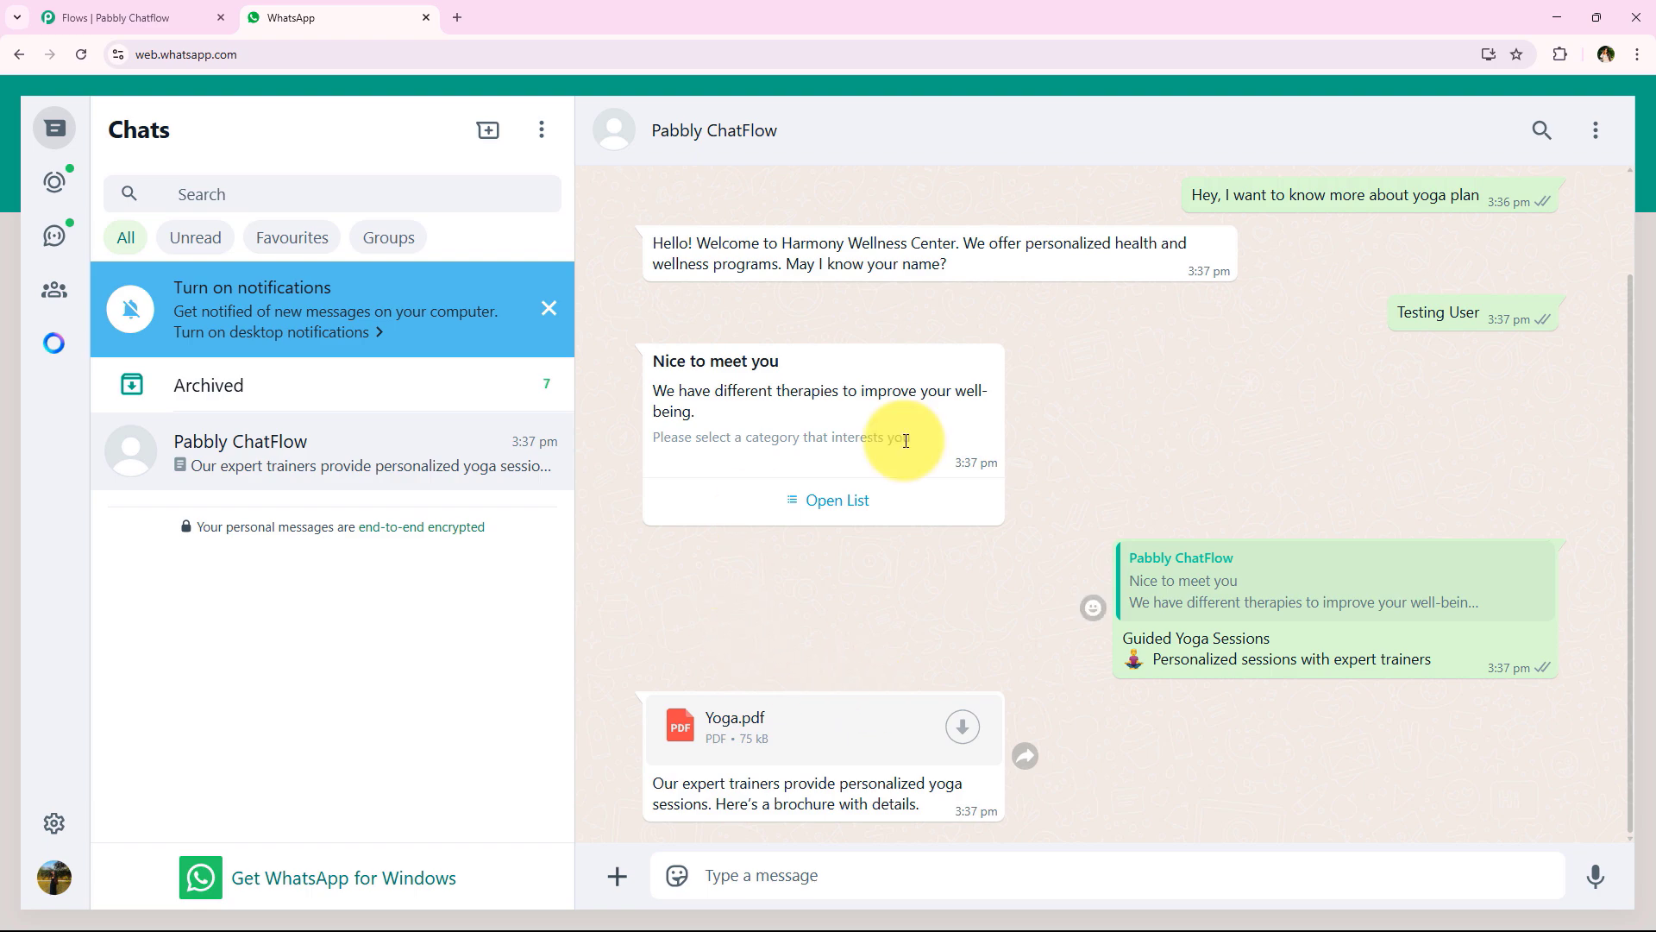
Switch to Pabbly Chatflow and examine the message nodes connected to the Guided Yoga Sessions and Mindfulness Meditation list items
click(164, 9)
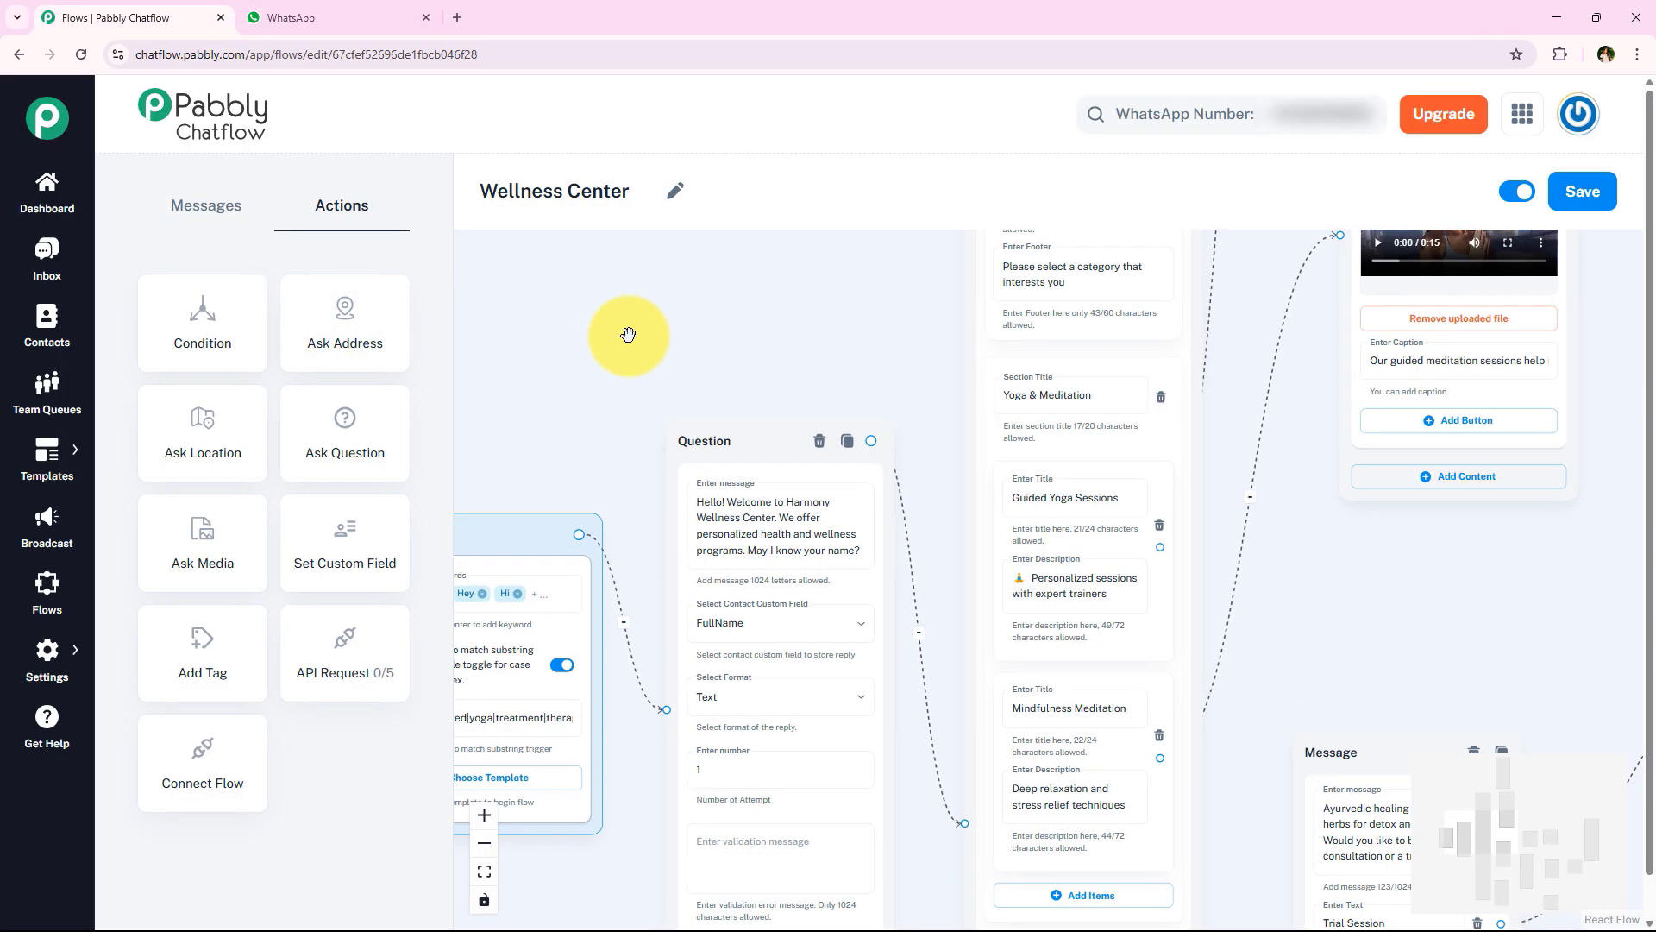
scroll(708, 291, down, 3)
drag(708, 291, 627, 414)
drag(1260, 276, 1220, 499)
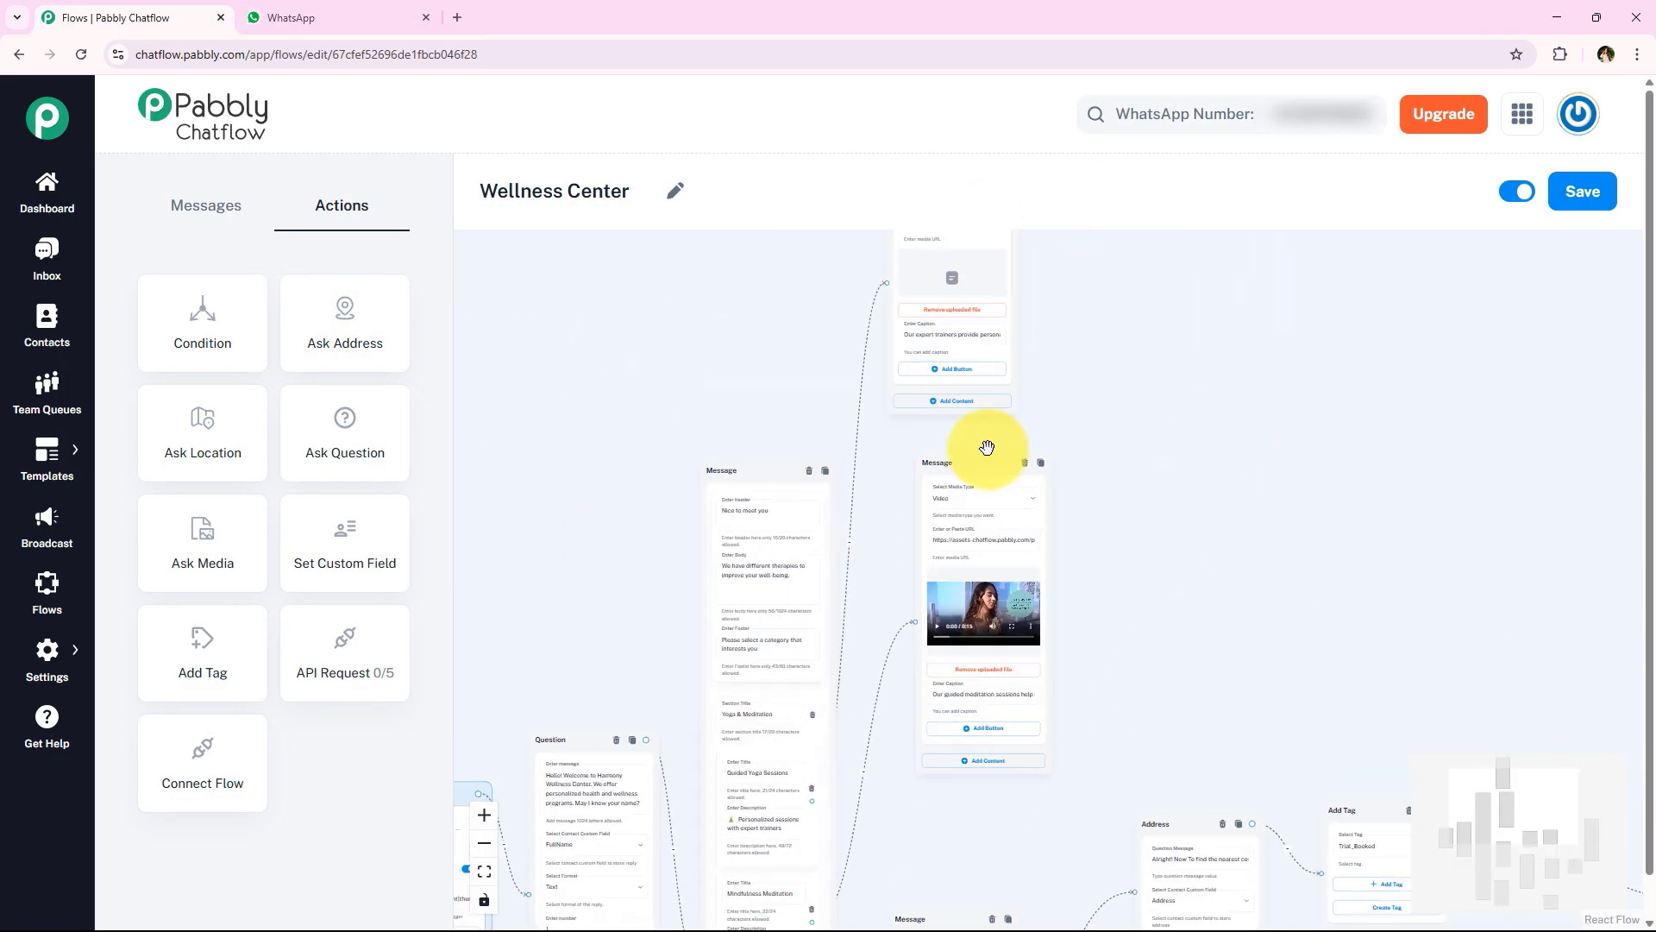
drag(1191, 444, 1236, 184)
scroll(810, 686, up, 2)
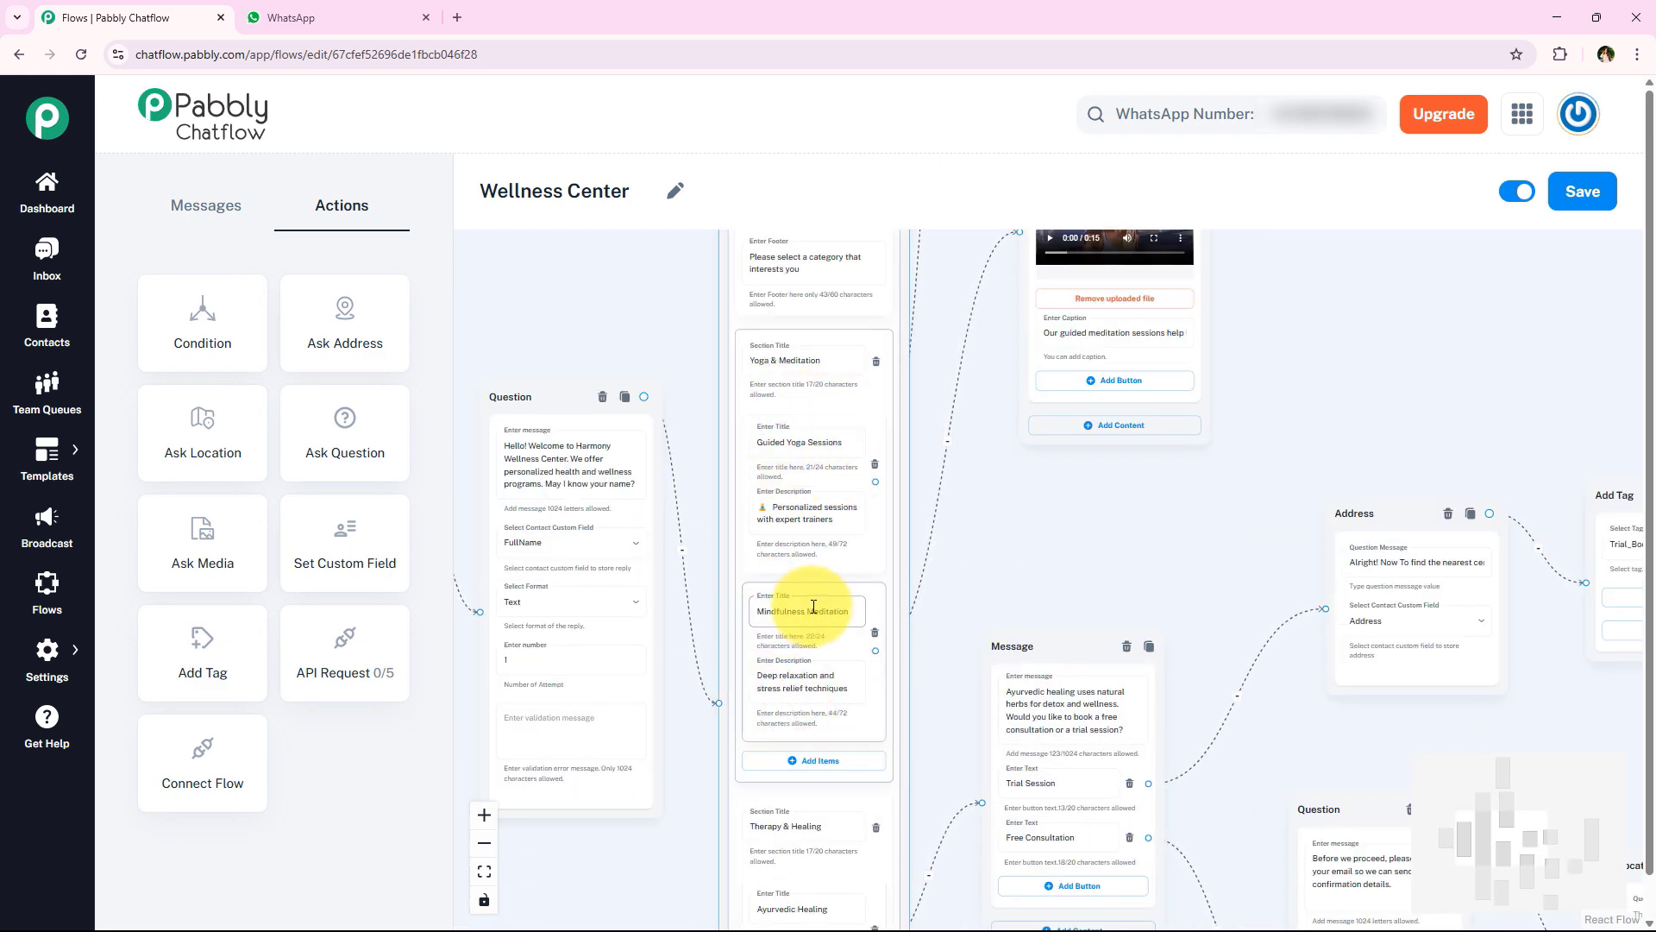
Switch to WhatsApp, send Mindfulness Meditation from the therapy list, and view the introductory video the bot returns
click(266, 7)
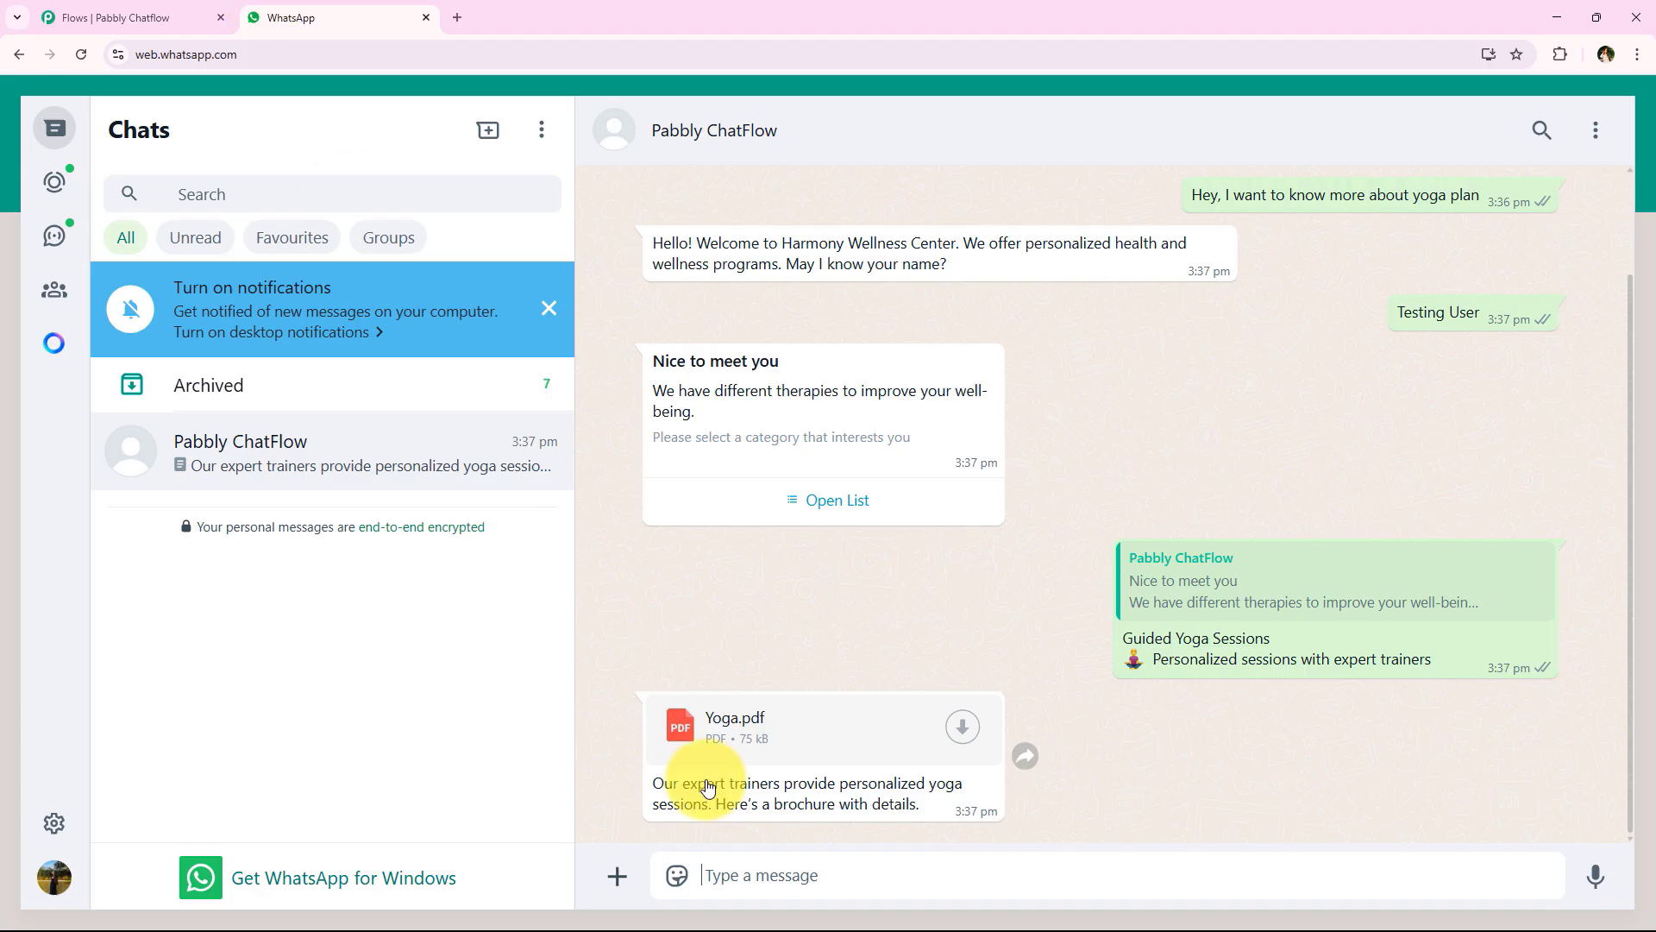
click(843, 498)
click(688, 413)
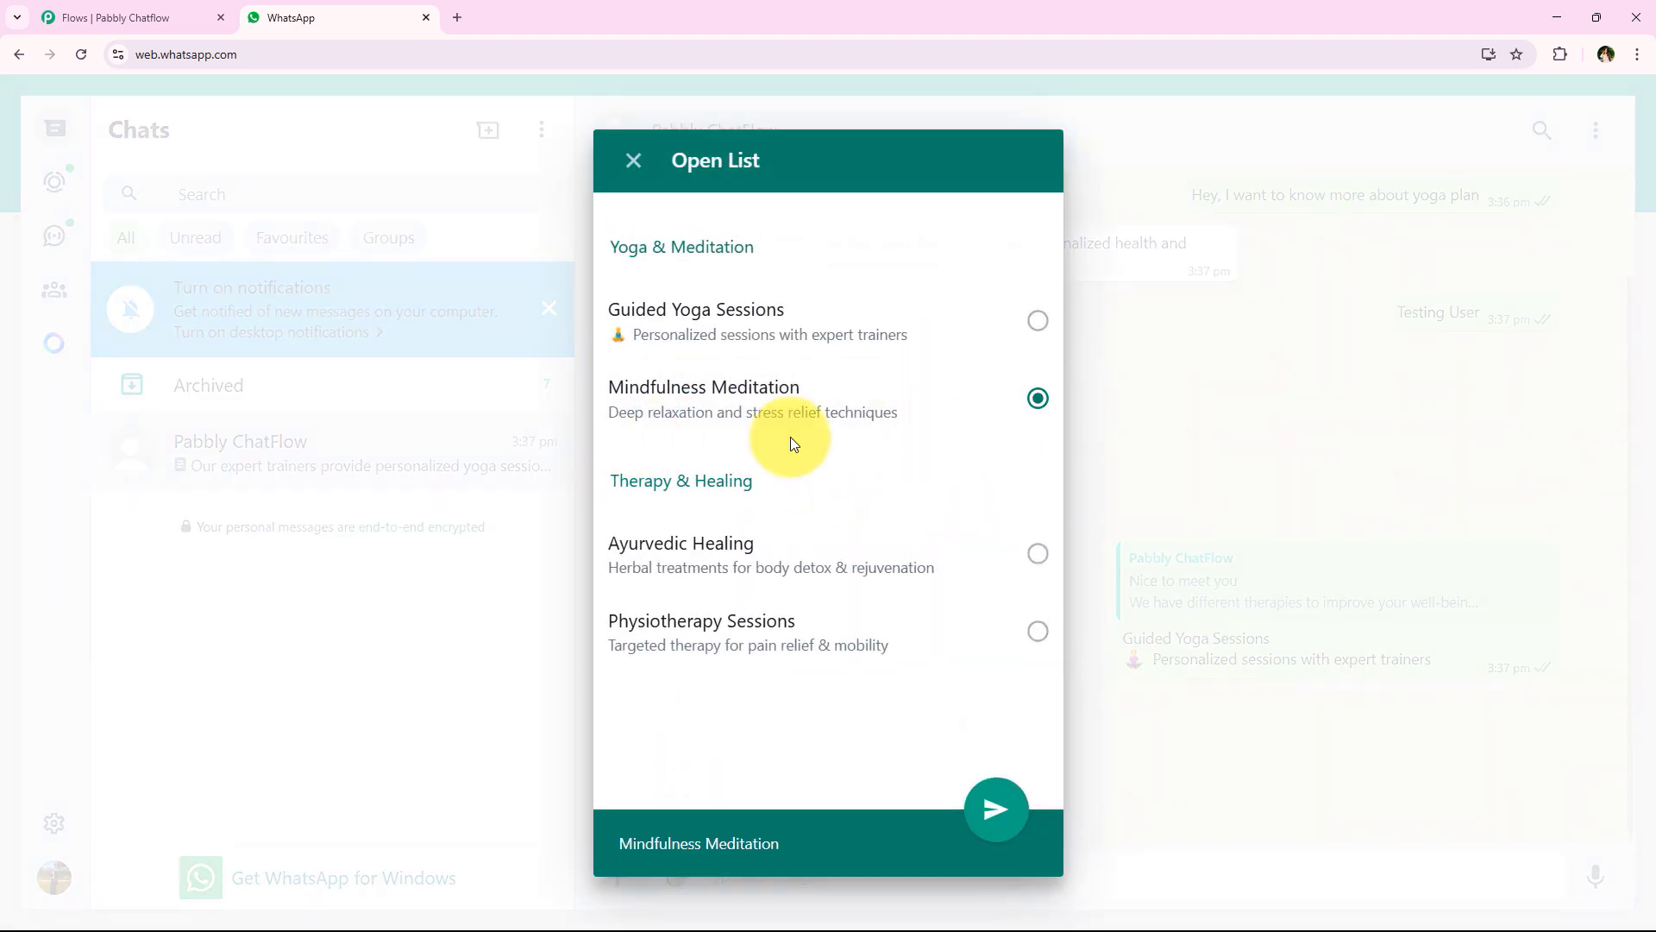
click(995, 809)
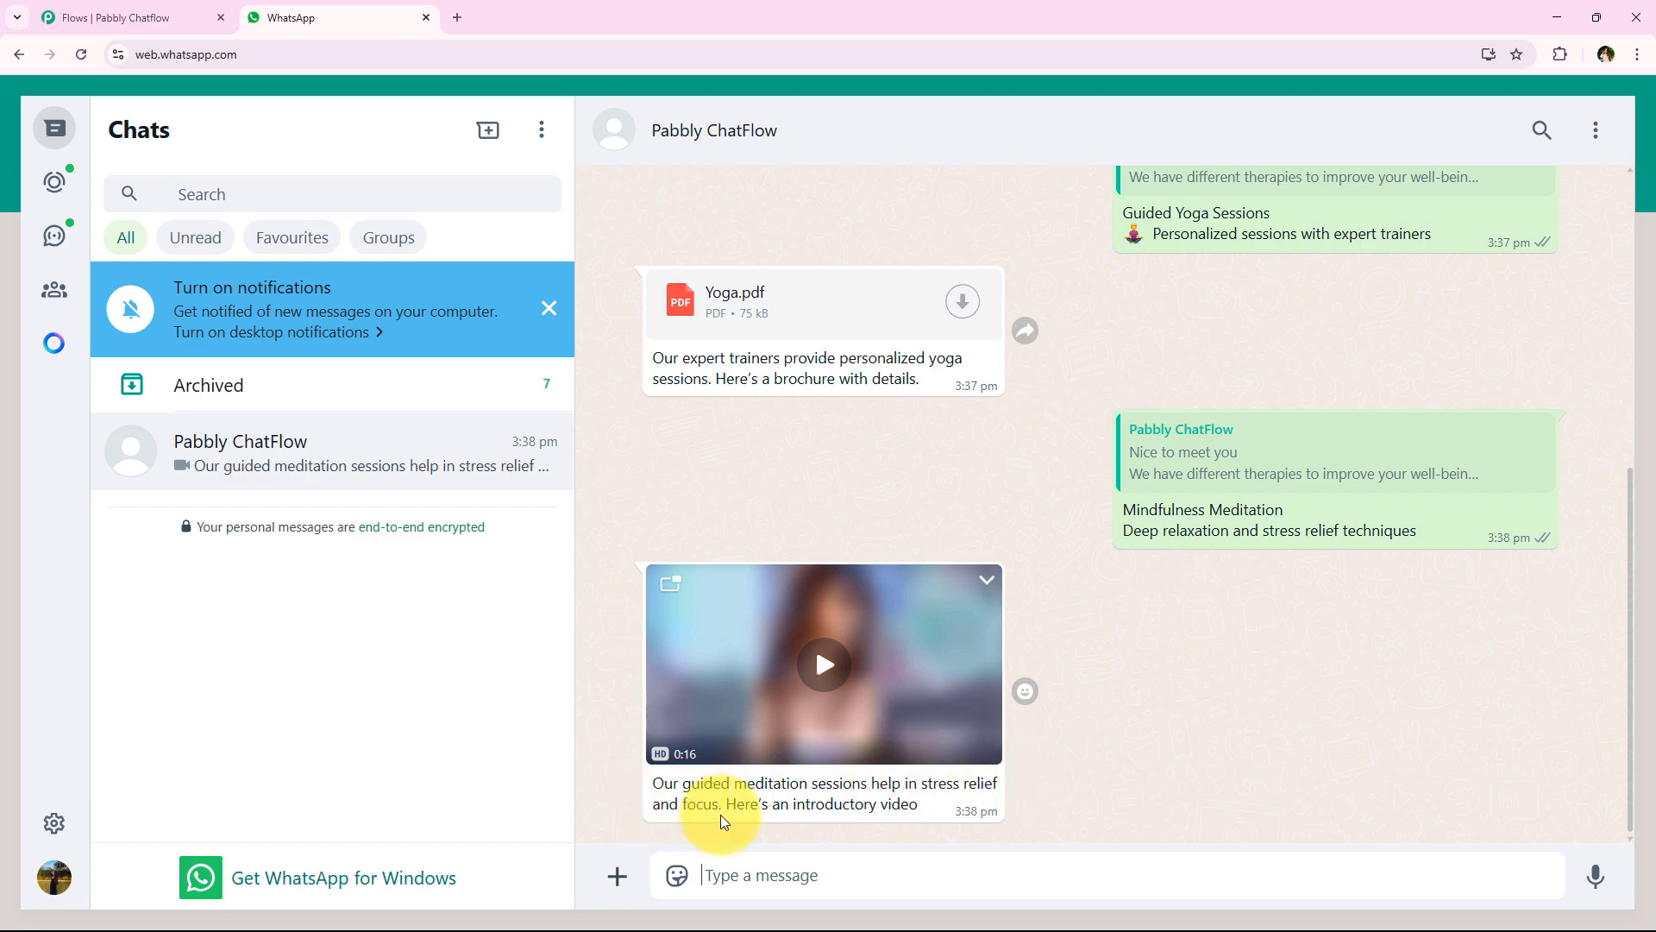
click(807, 690)
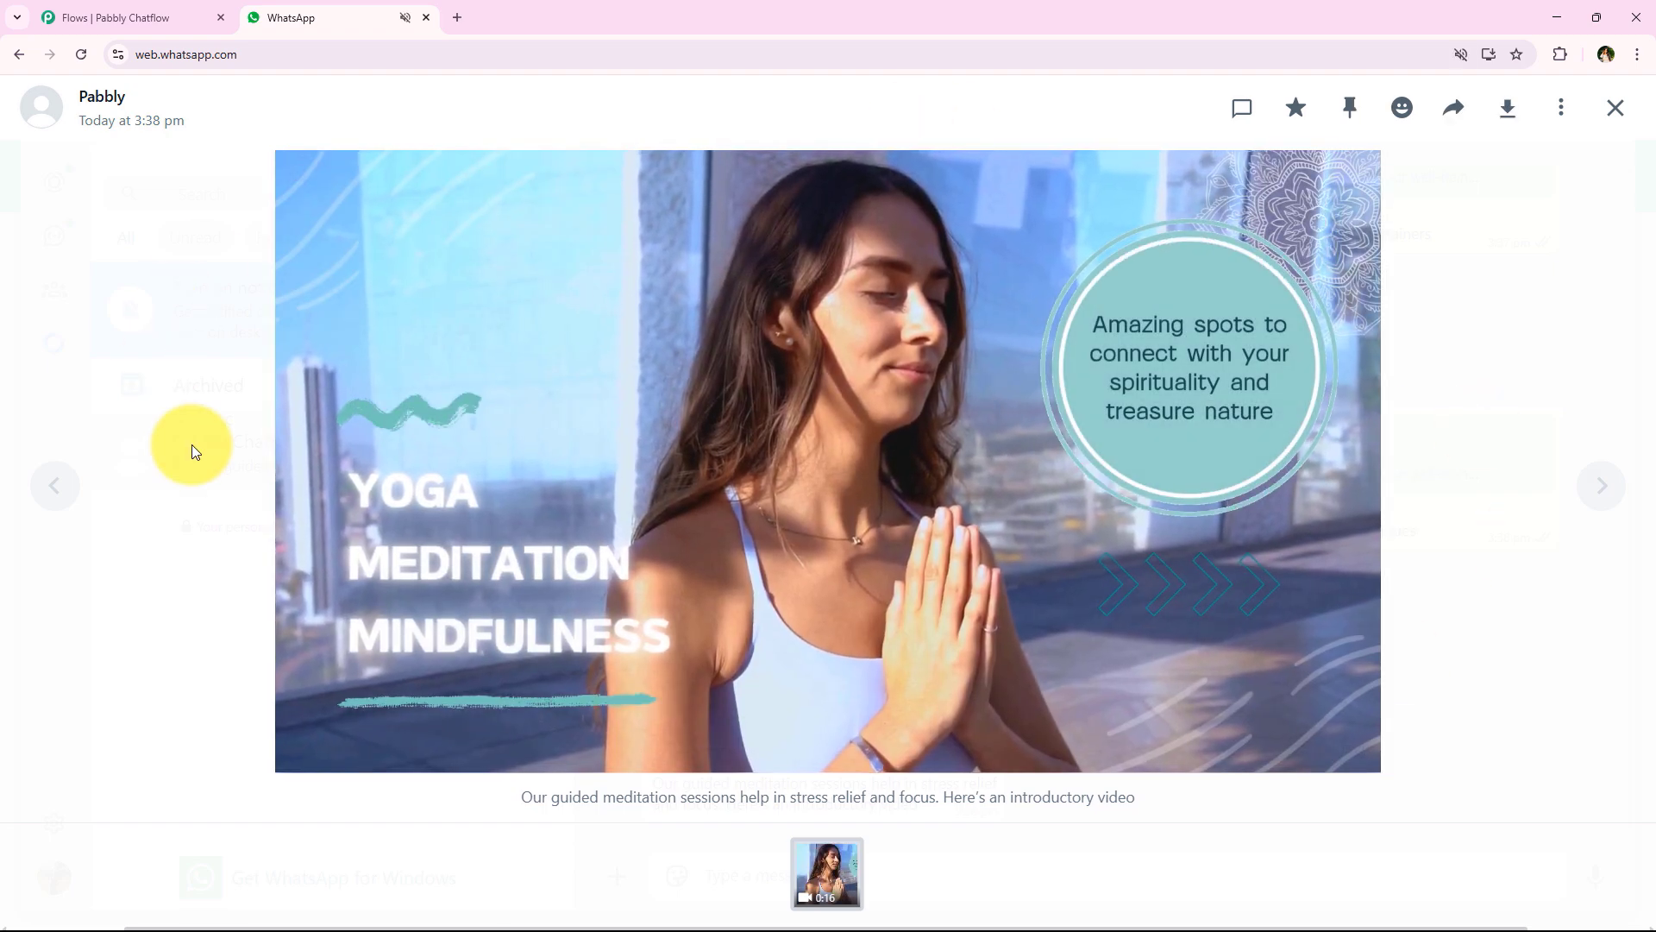
click(185, 443)
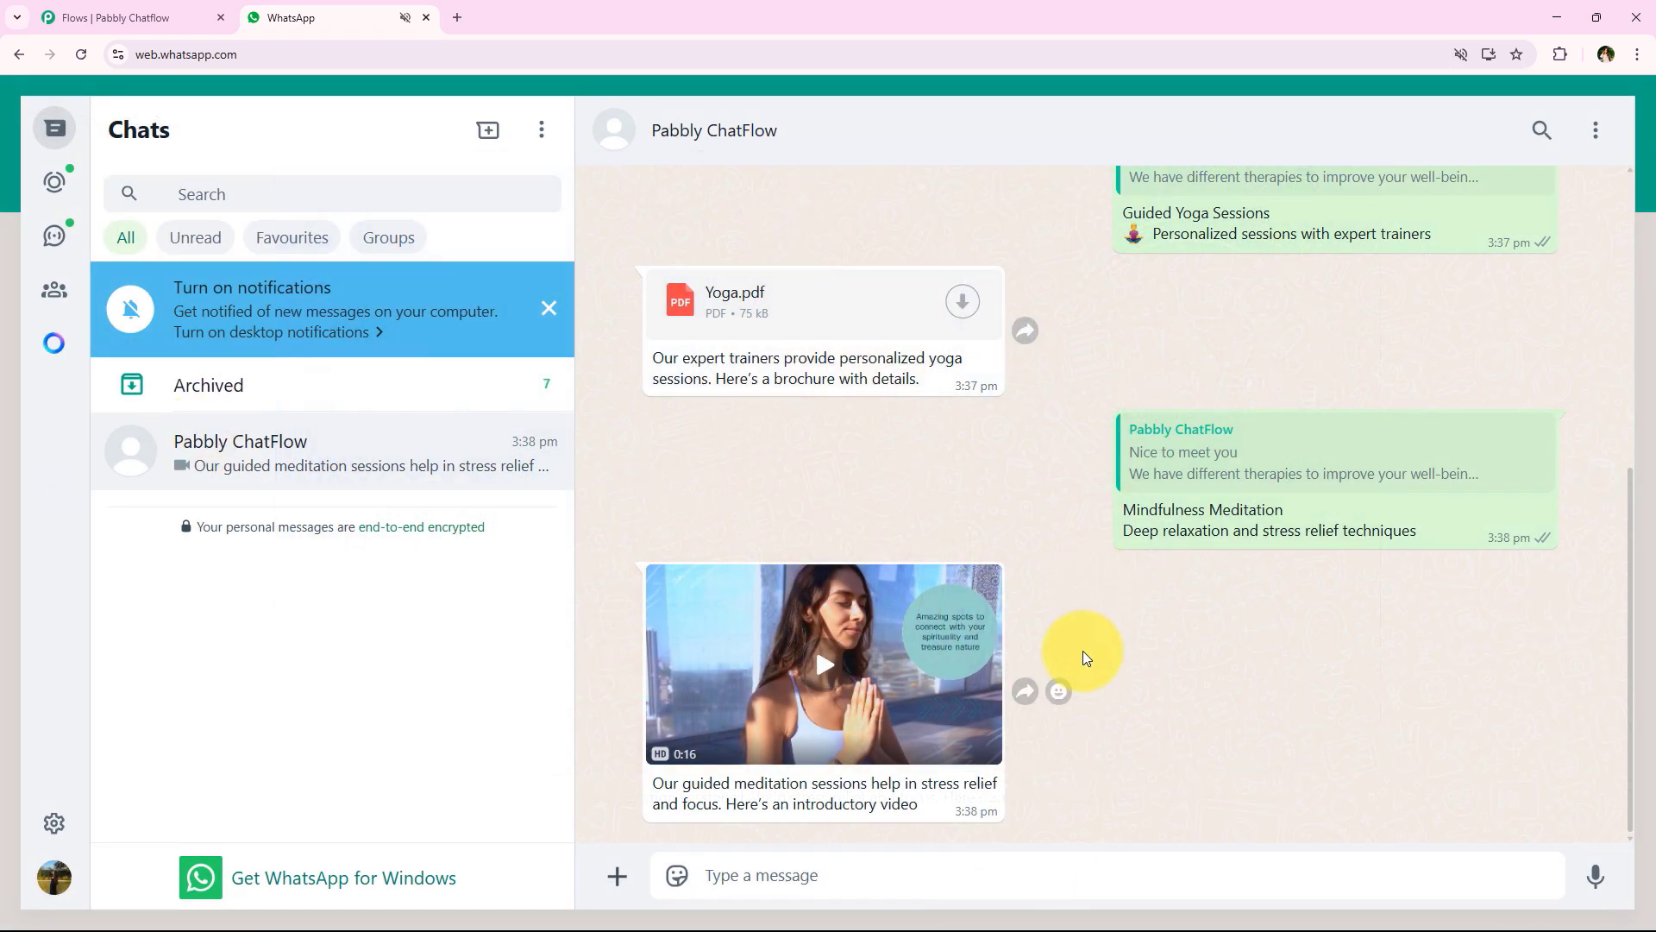
Send Ayurvedic Healing from the therapy list, check the flow in Pabbly Chatflow, and return to the WhatsApp chat
scroll(1078, 654, up, 6)
click(812, 614)
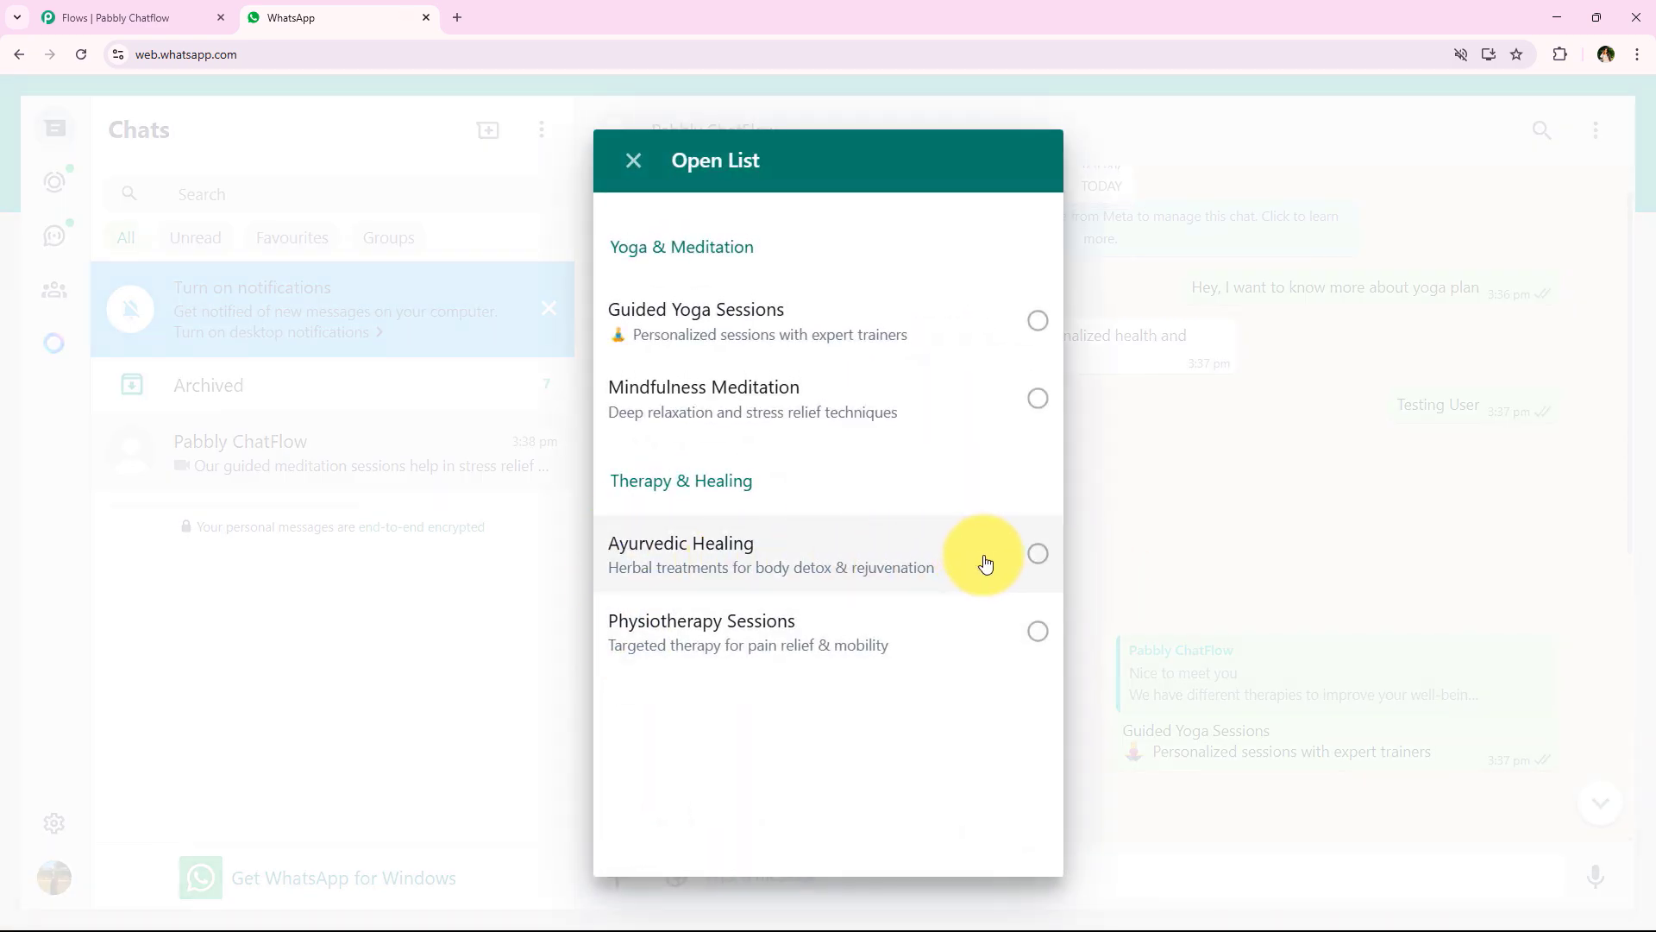
click(1037, 556)
click(981, 813)
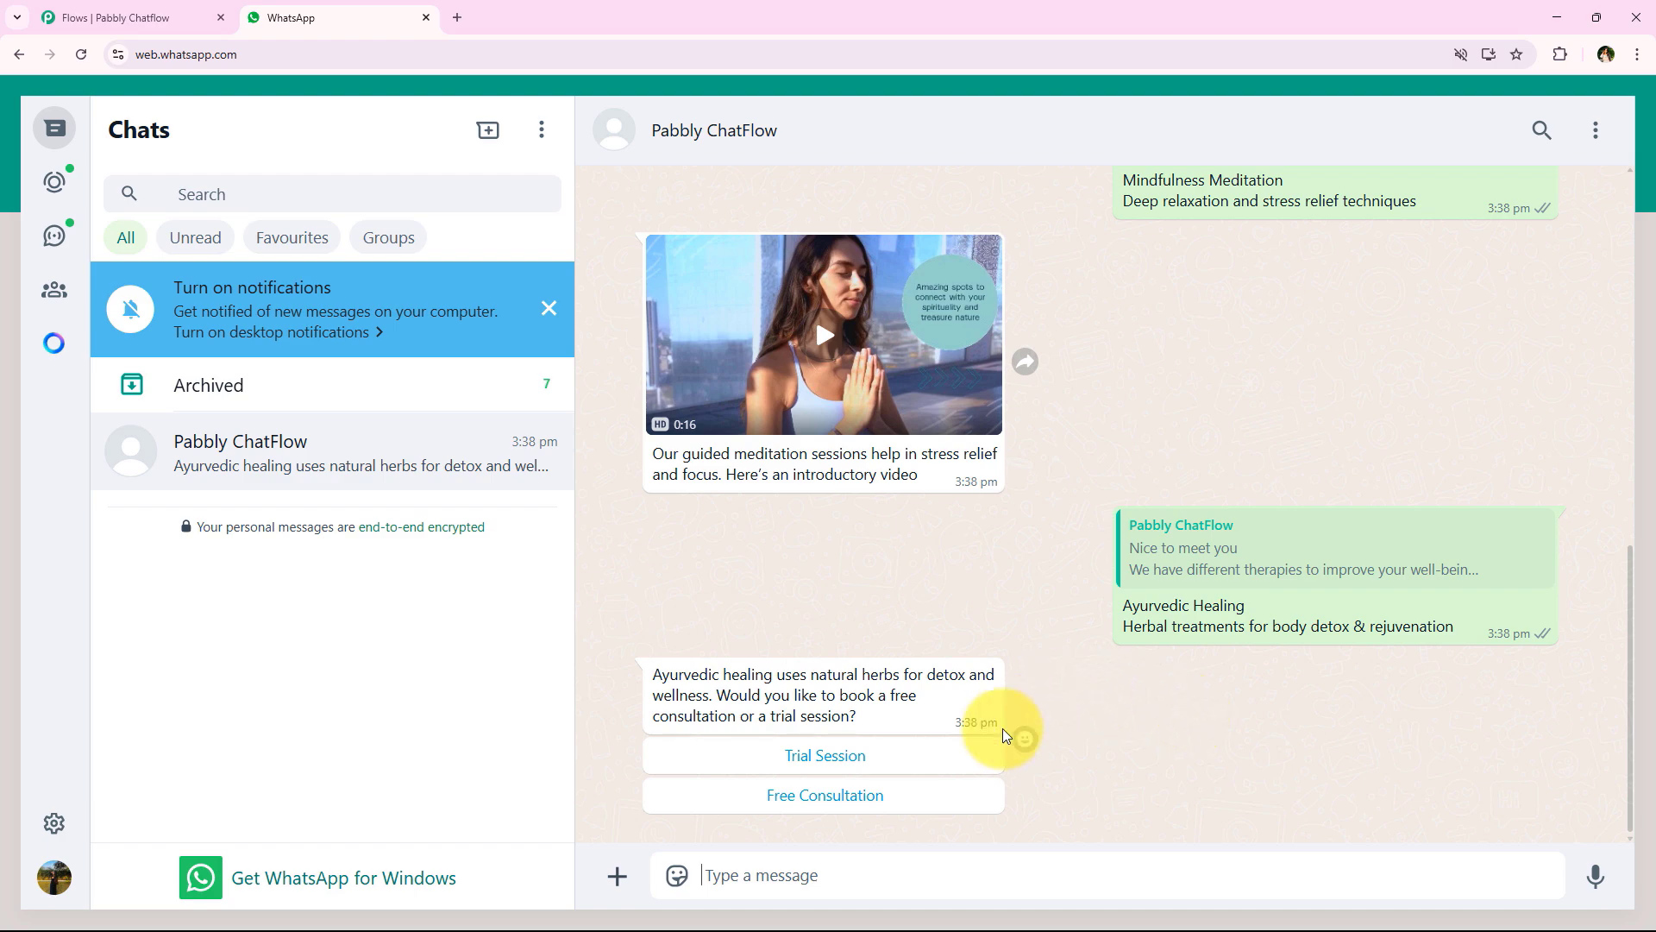
click(138, 18)
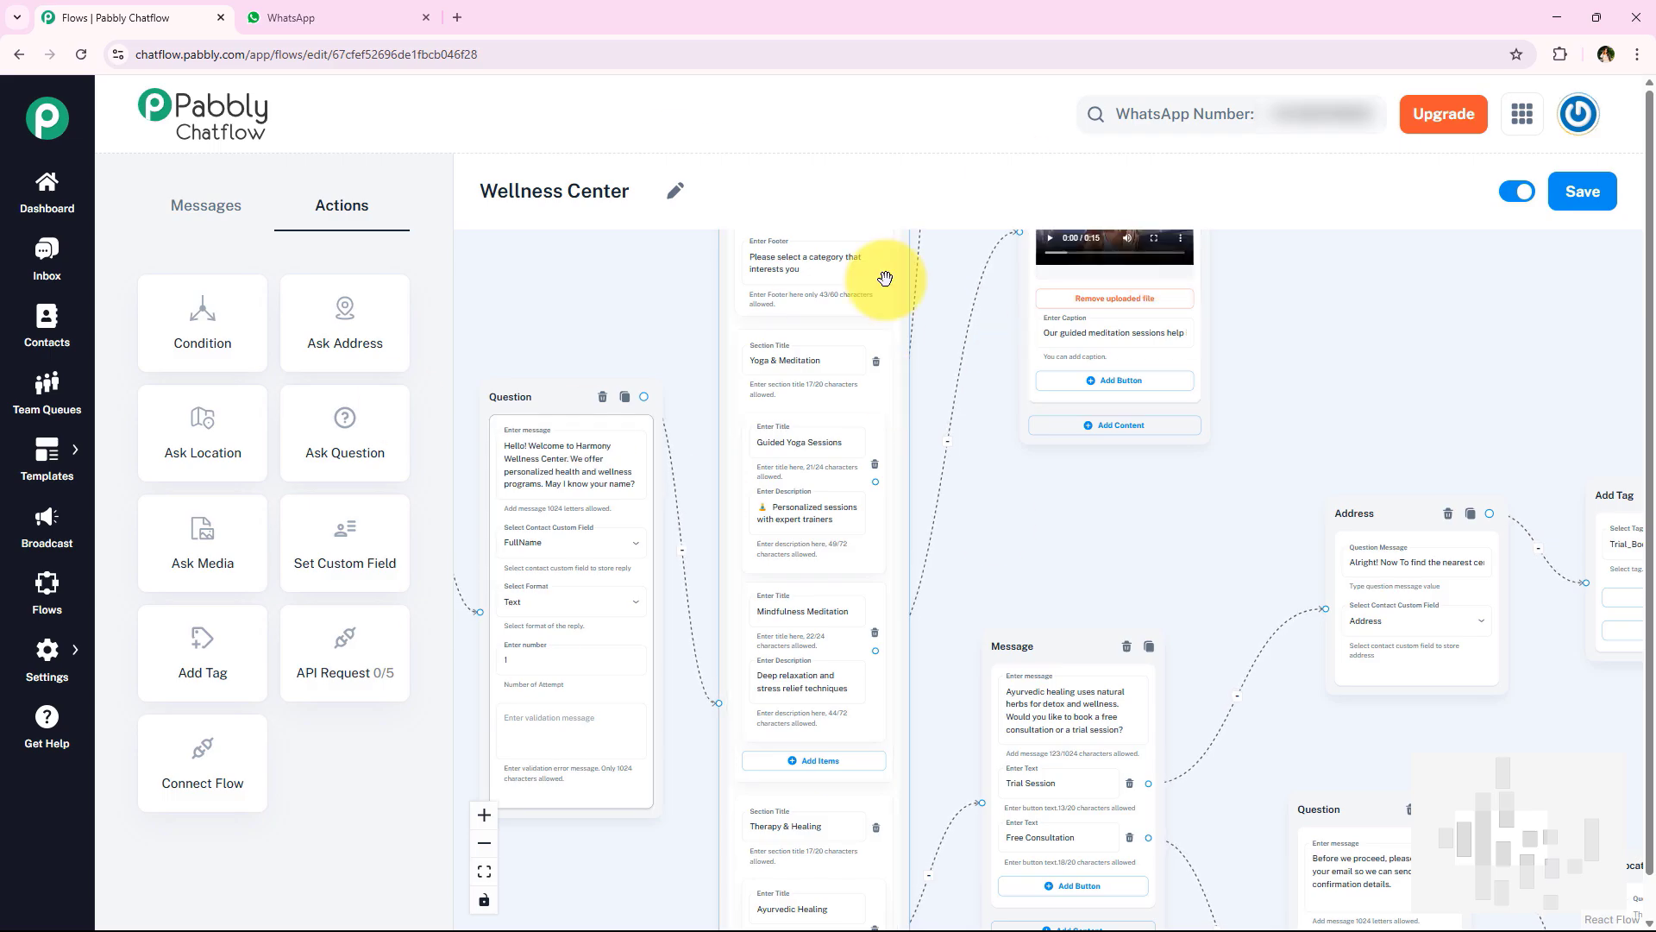
click(337, 15)
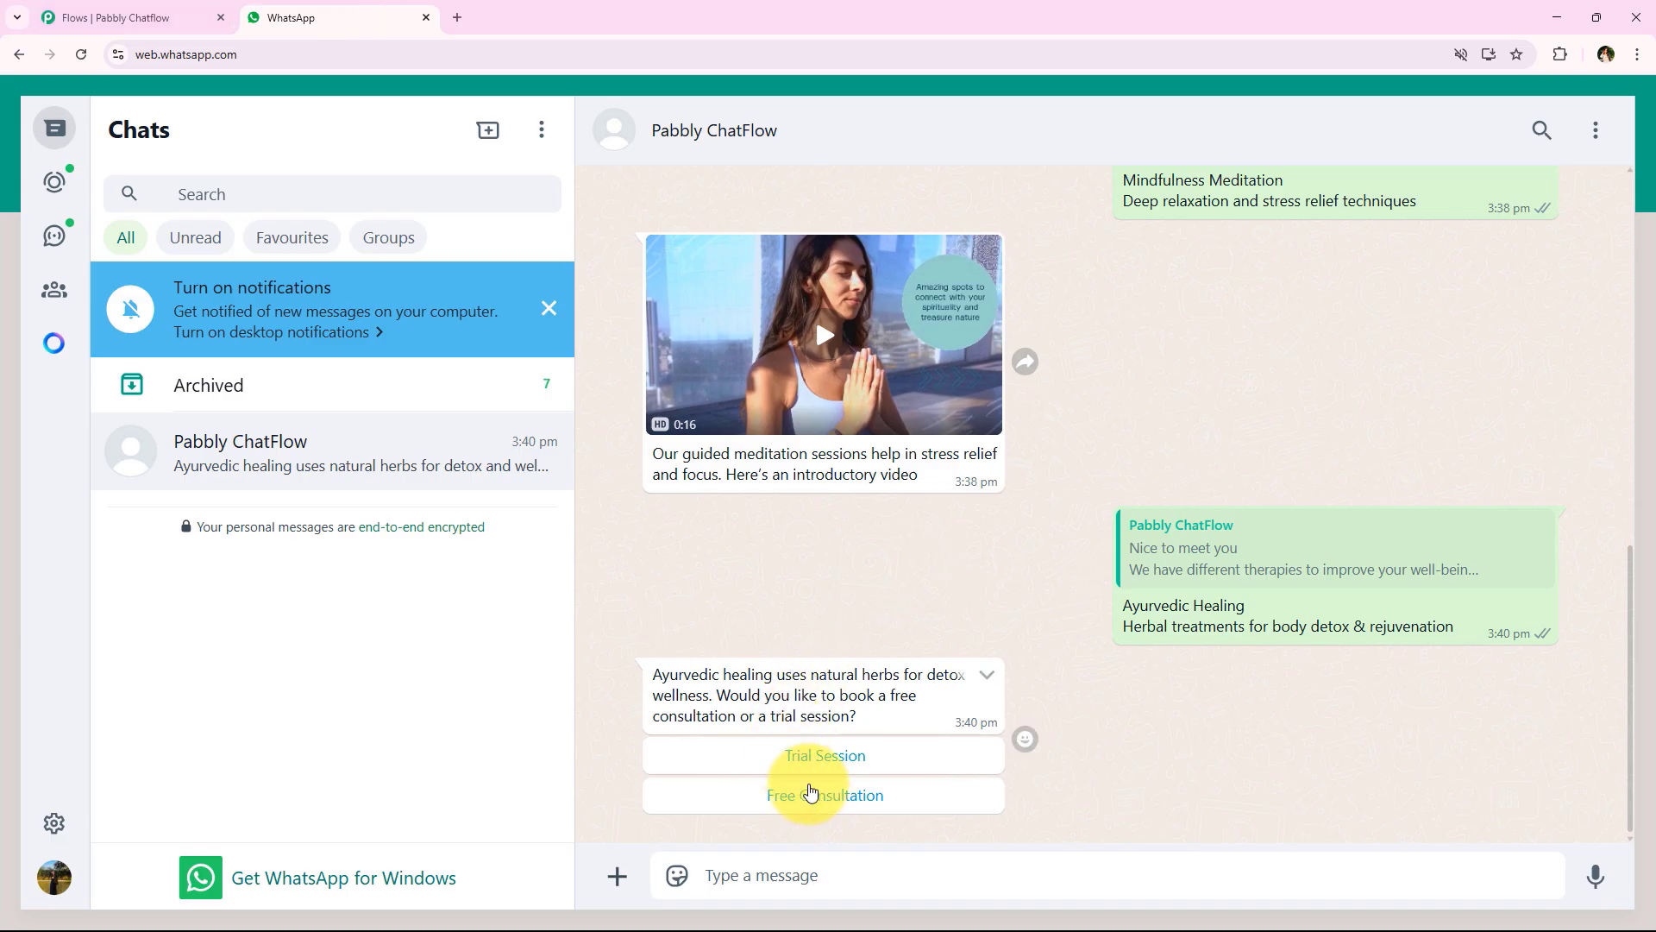
Reply to the Ayurvedic healing message with Free Consultation and answer the bot's email question with a test e-mail address
click(816, 817)
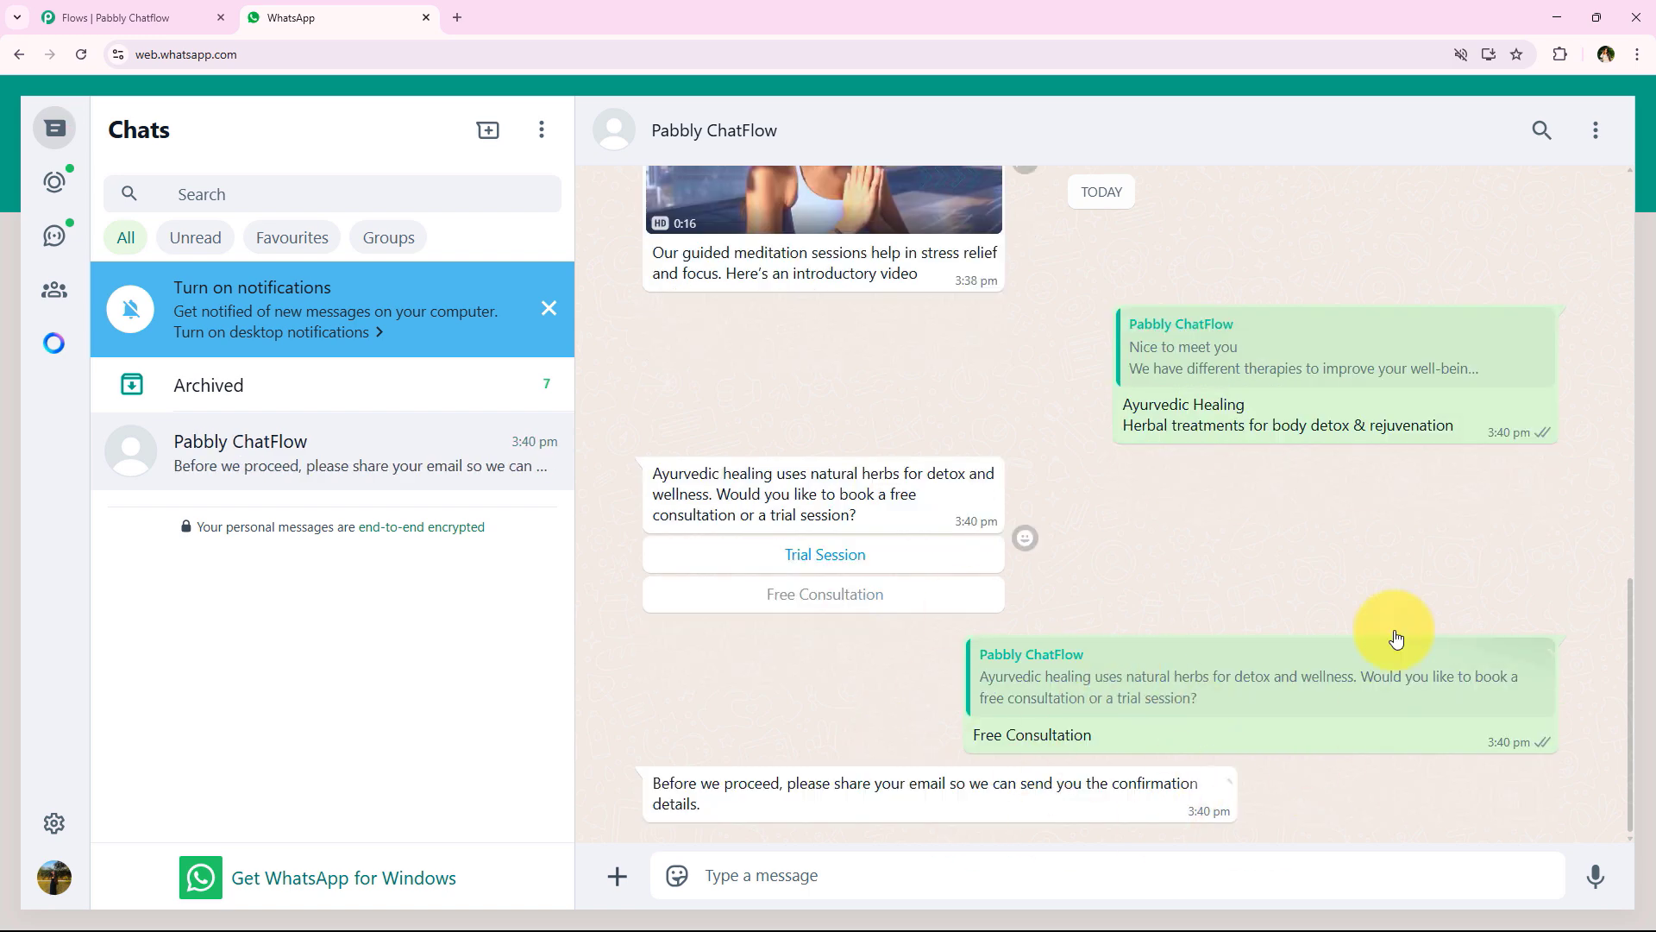
drag(652, 788, 785, 785)
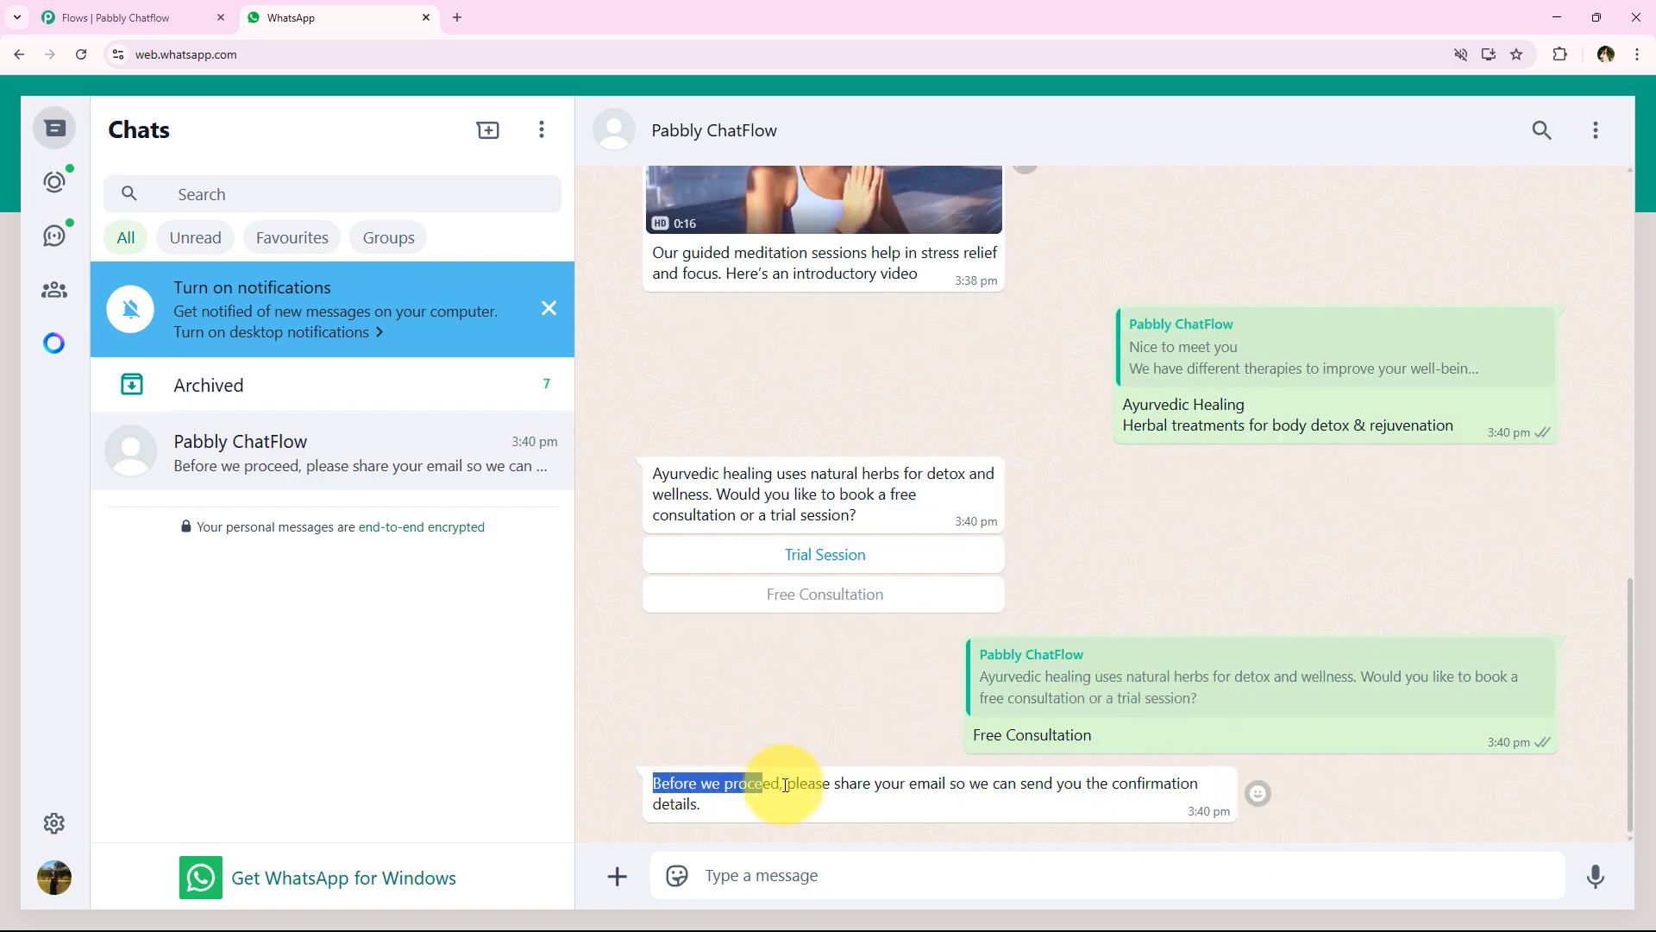
click(832, 785)
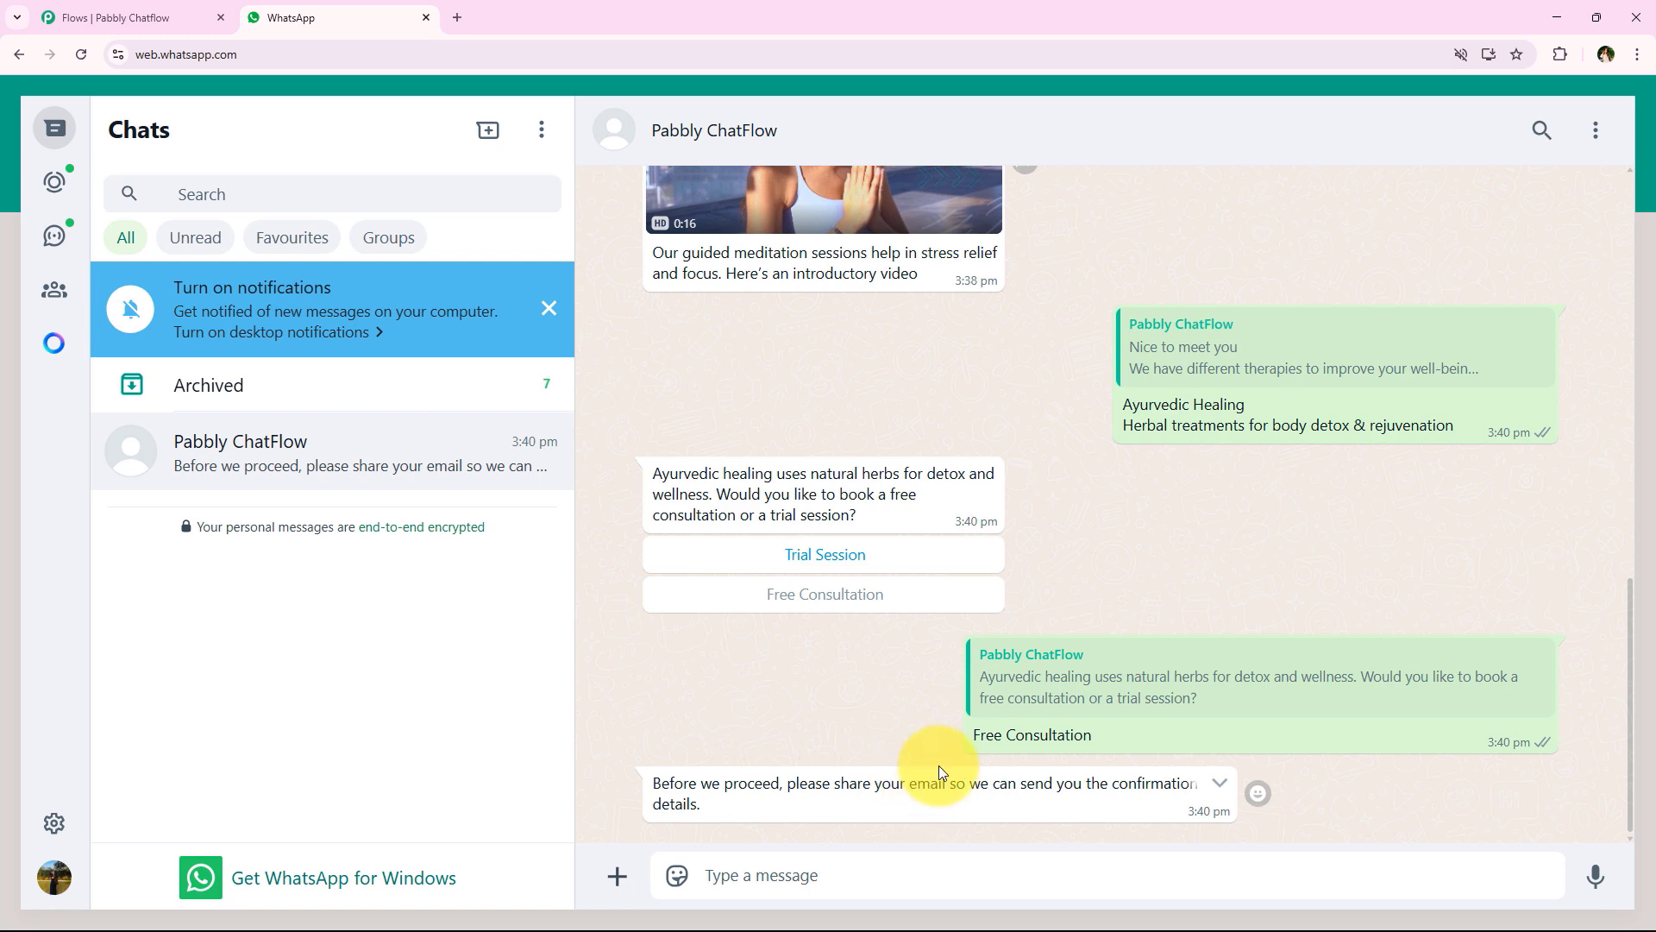
click(761, 873)
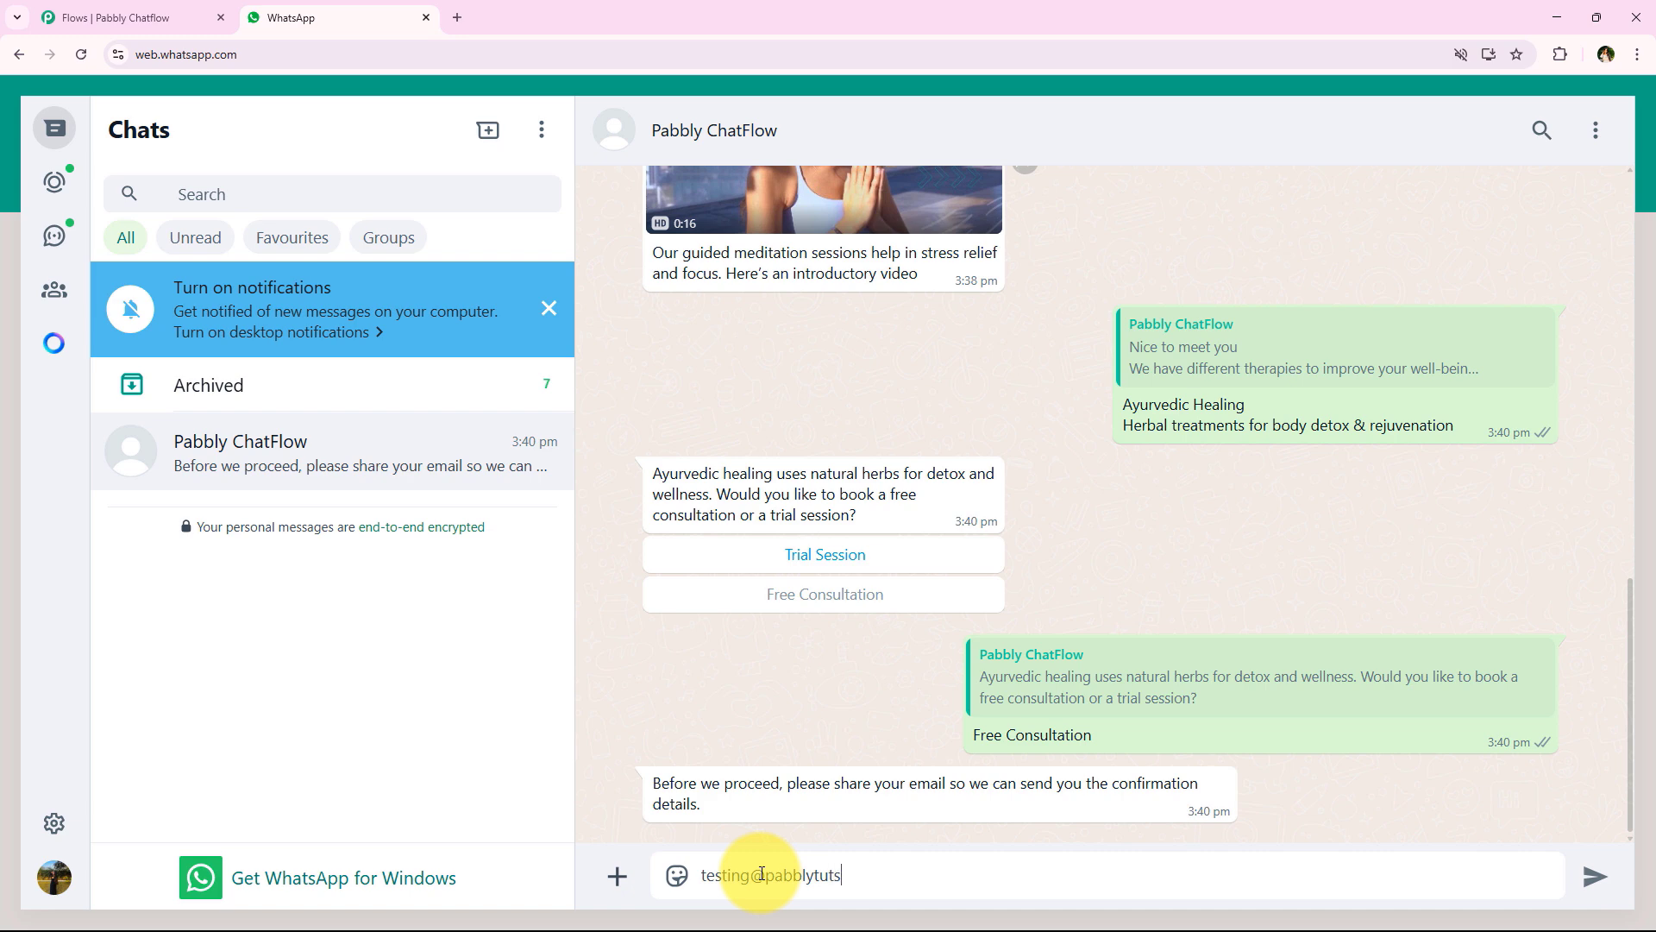
key(Return)
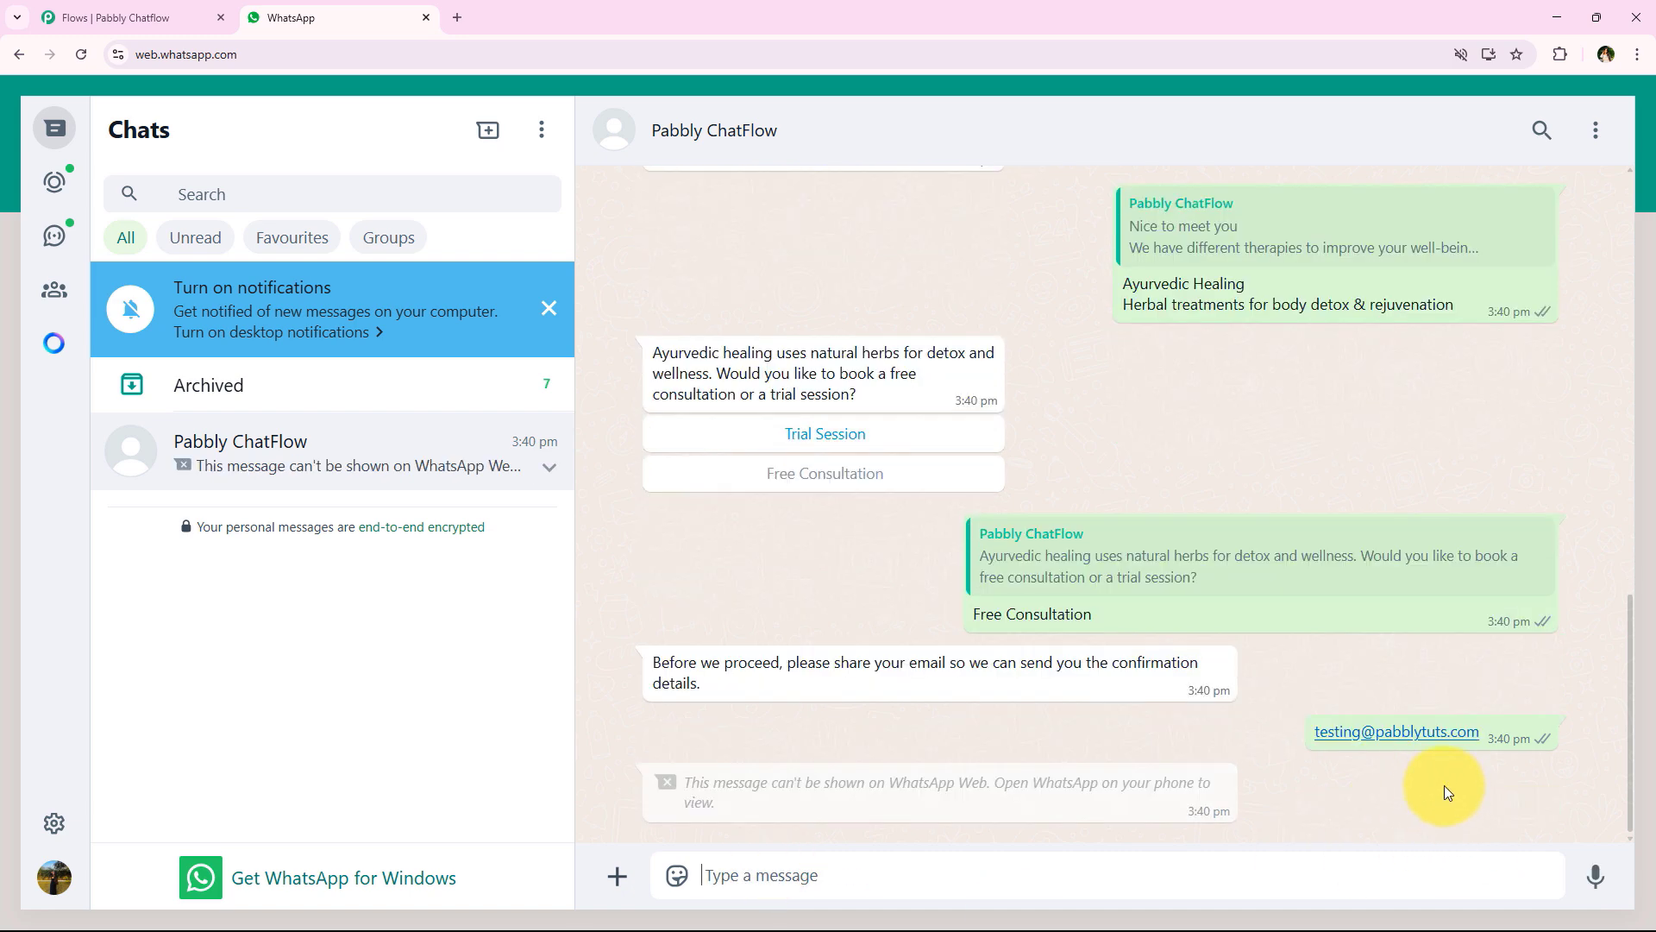
Examine the bot's location request, the shared location, and the closing message with its brochure in the chat
drag(690, 777, 882, 814)
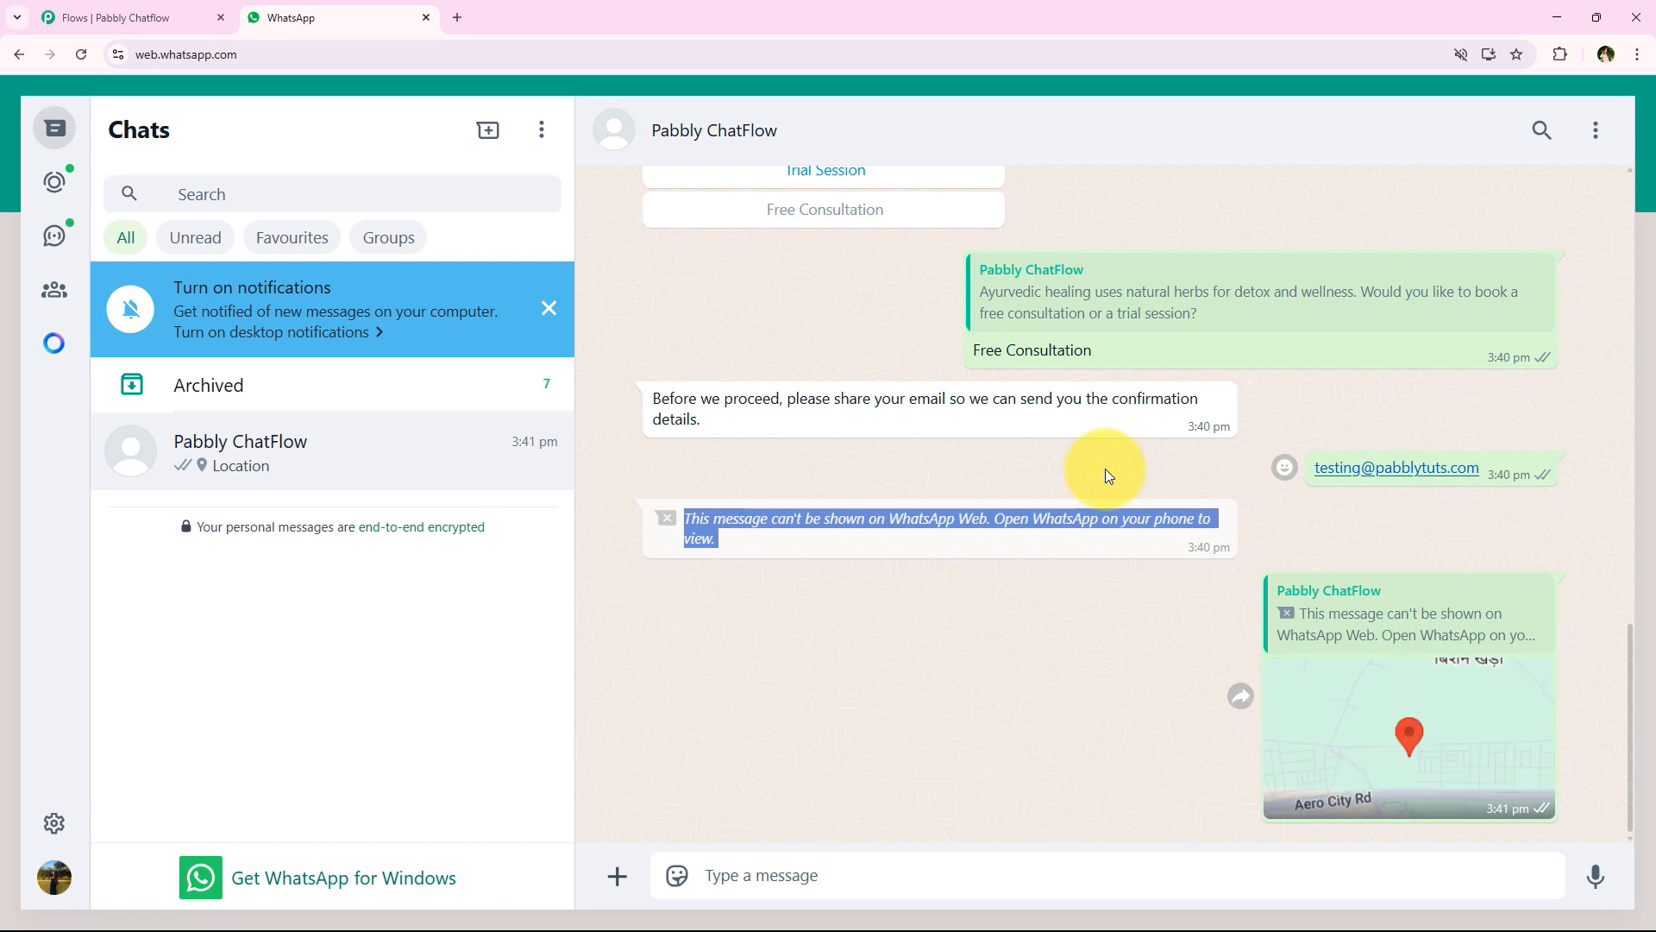
click(698, 715)
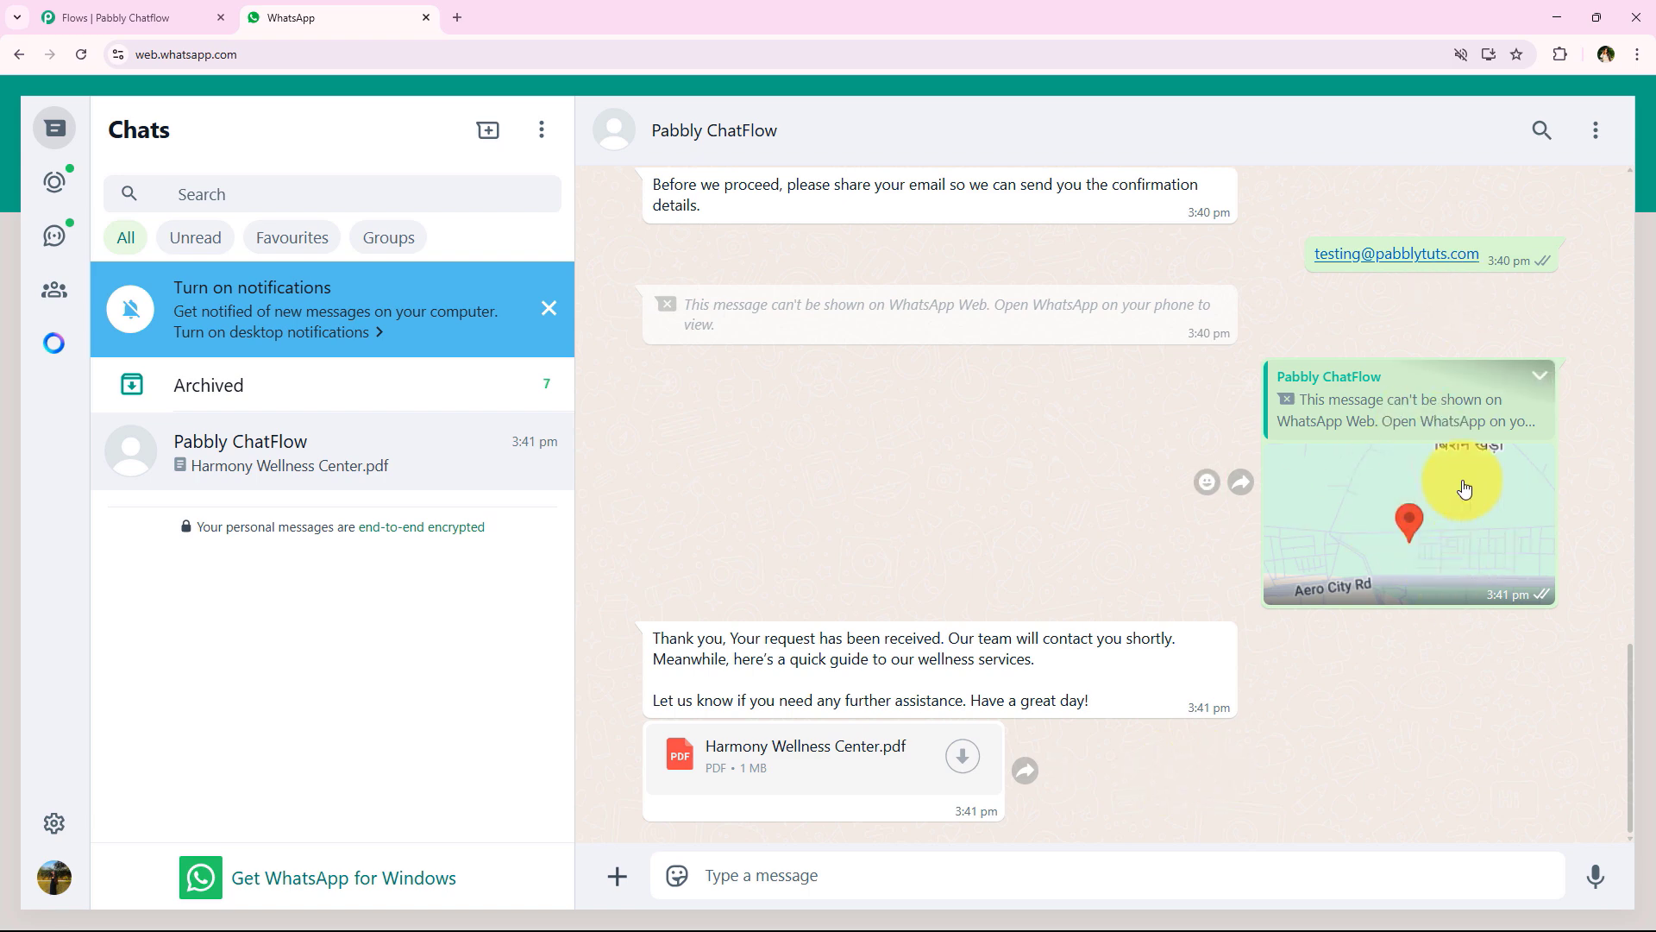
scroll(872, 562, up, 3)
scroll(769, 558, down, 3)
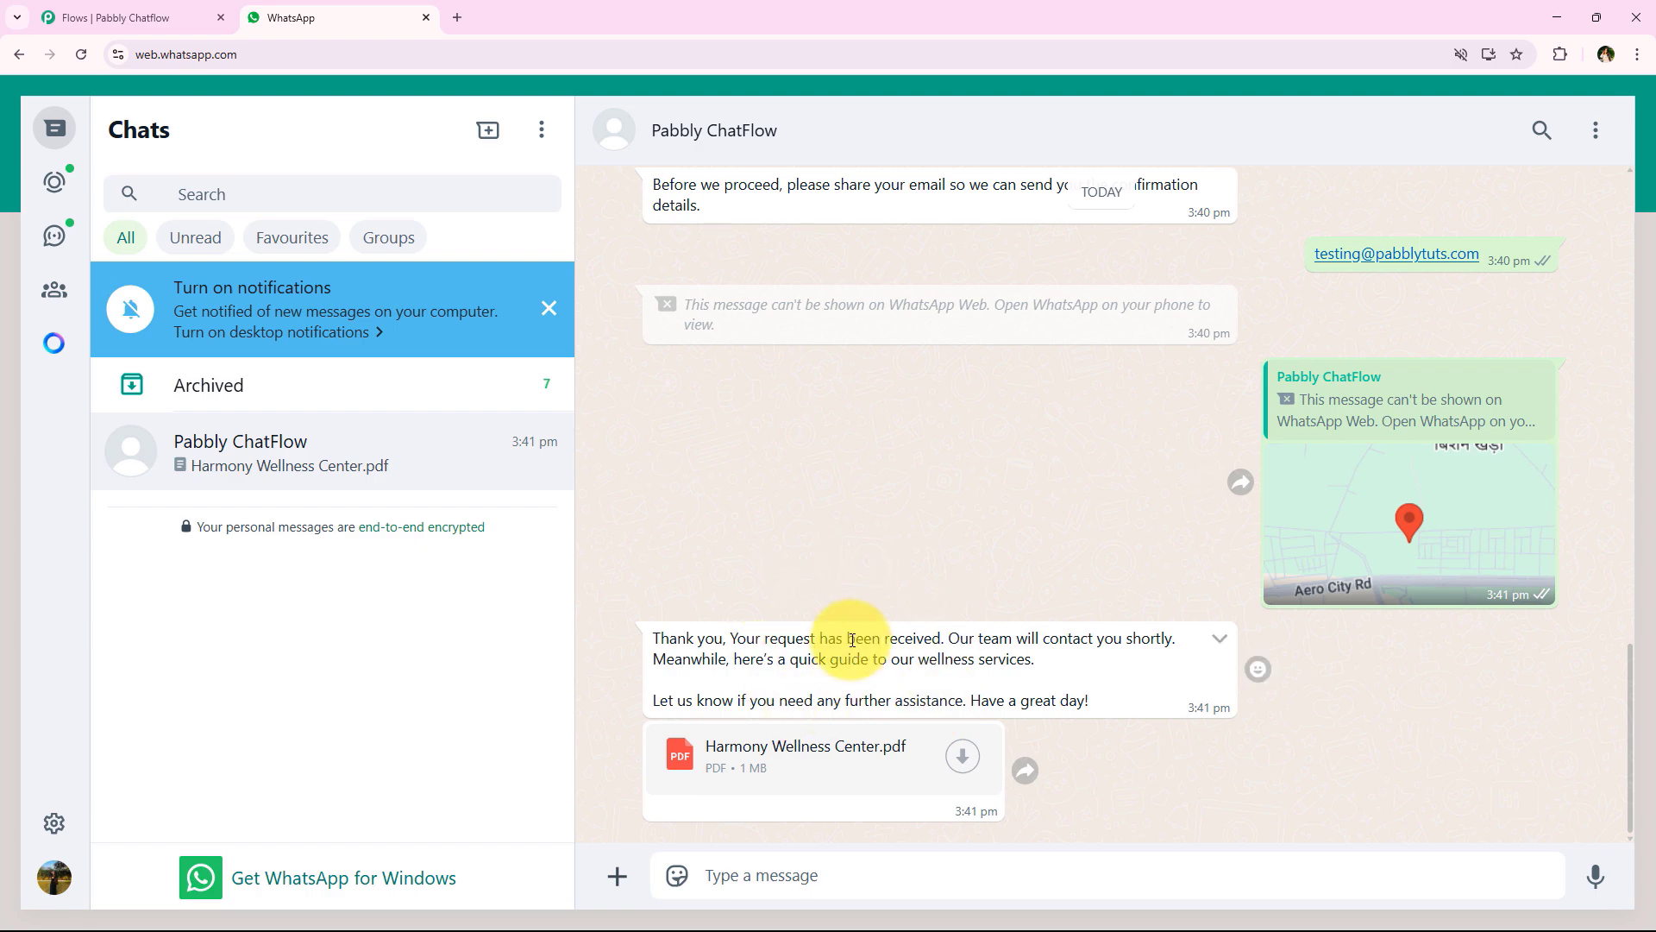
Reply to the earlier Ayurvedic healing message with Trial Session and inspect the bot's address request
scroll(855, 638, up, 6)
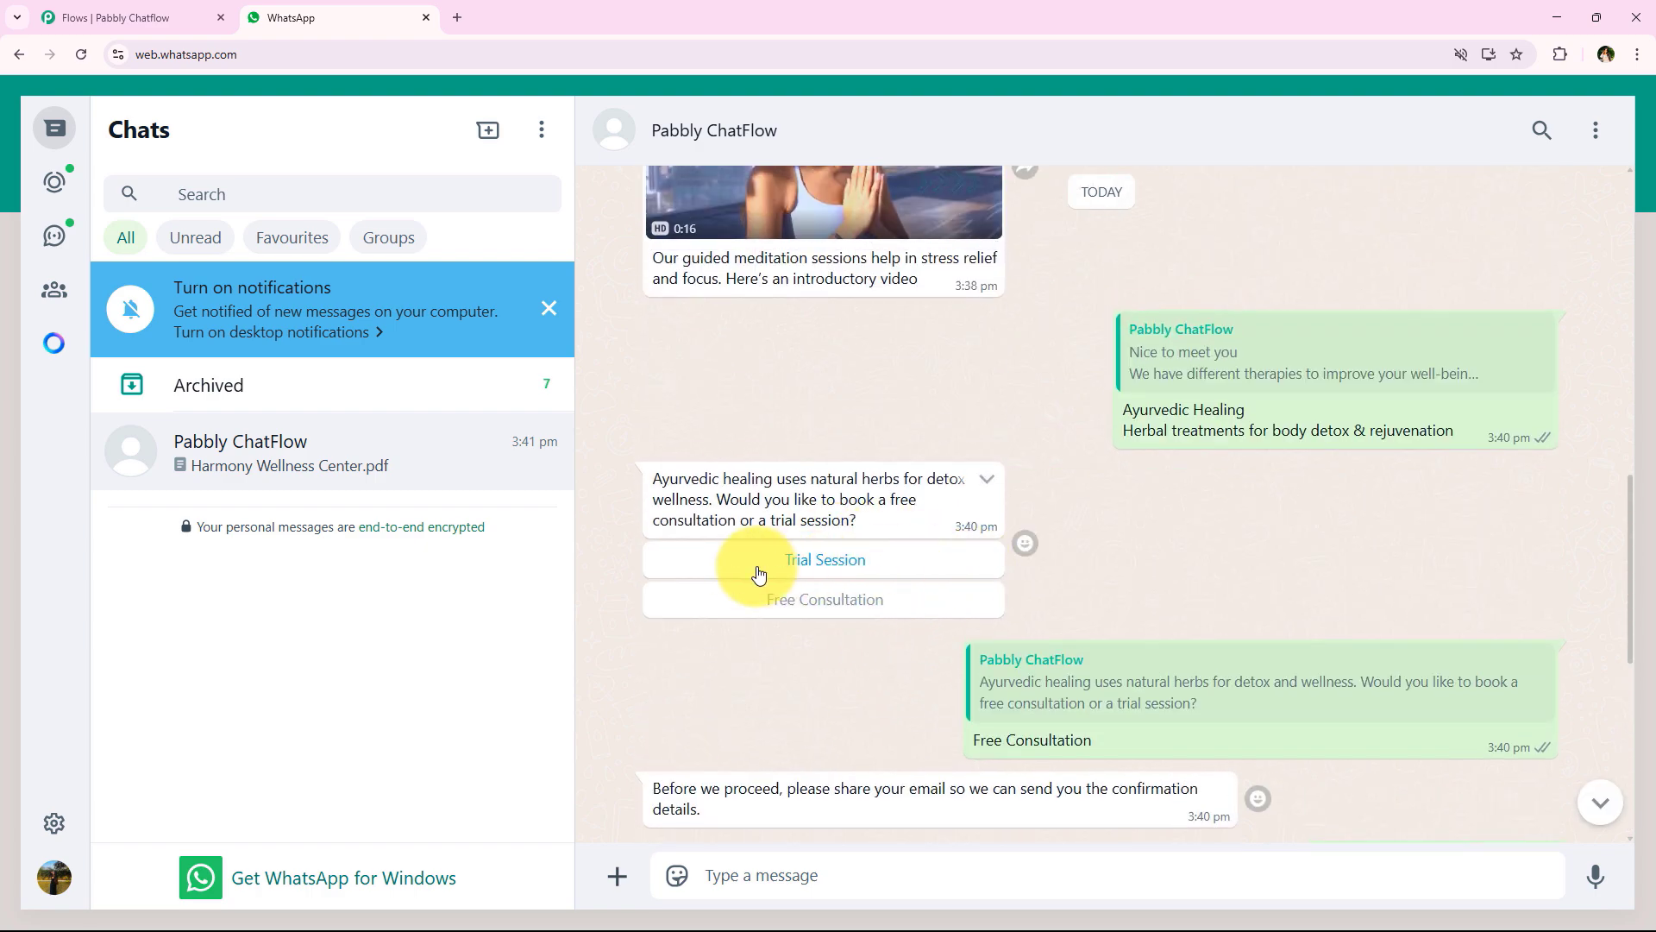
click(928, 578)
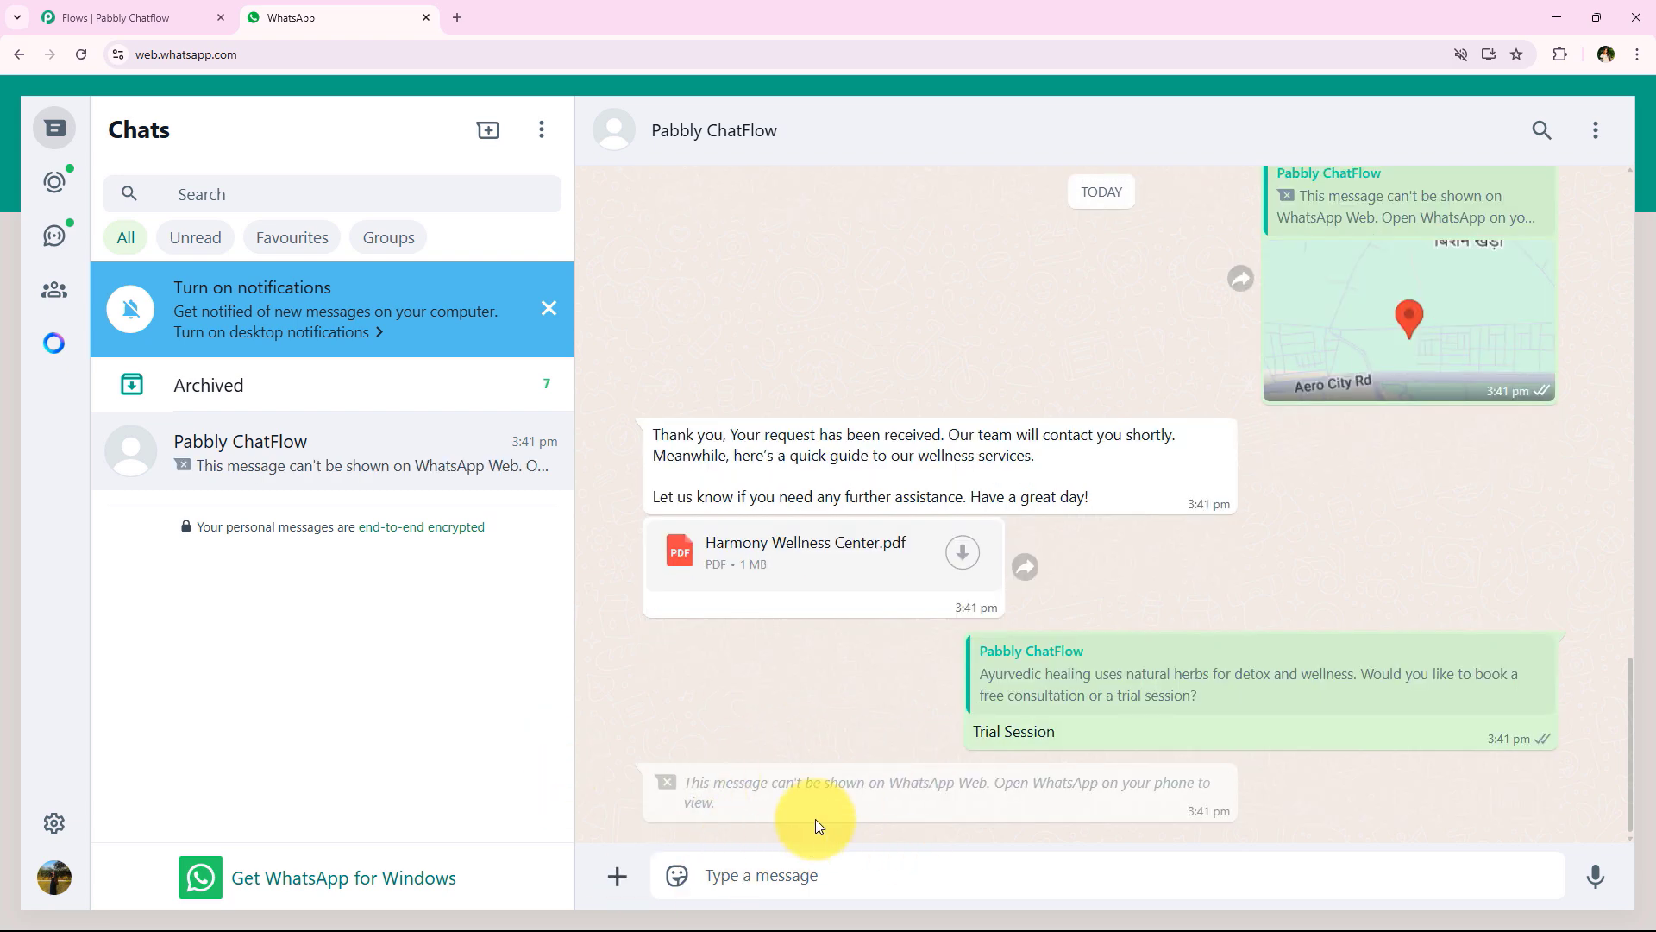
drag(687, 781, 991, 778)
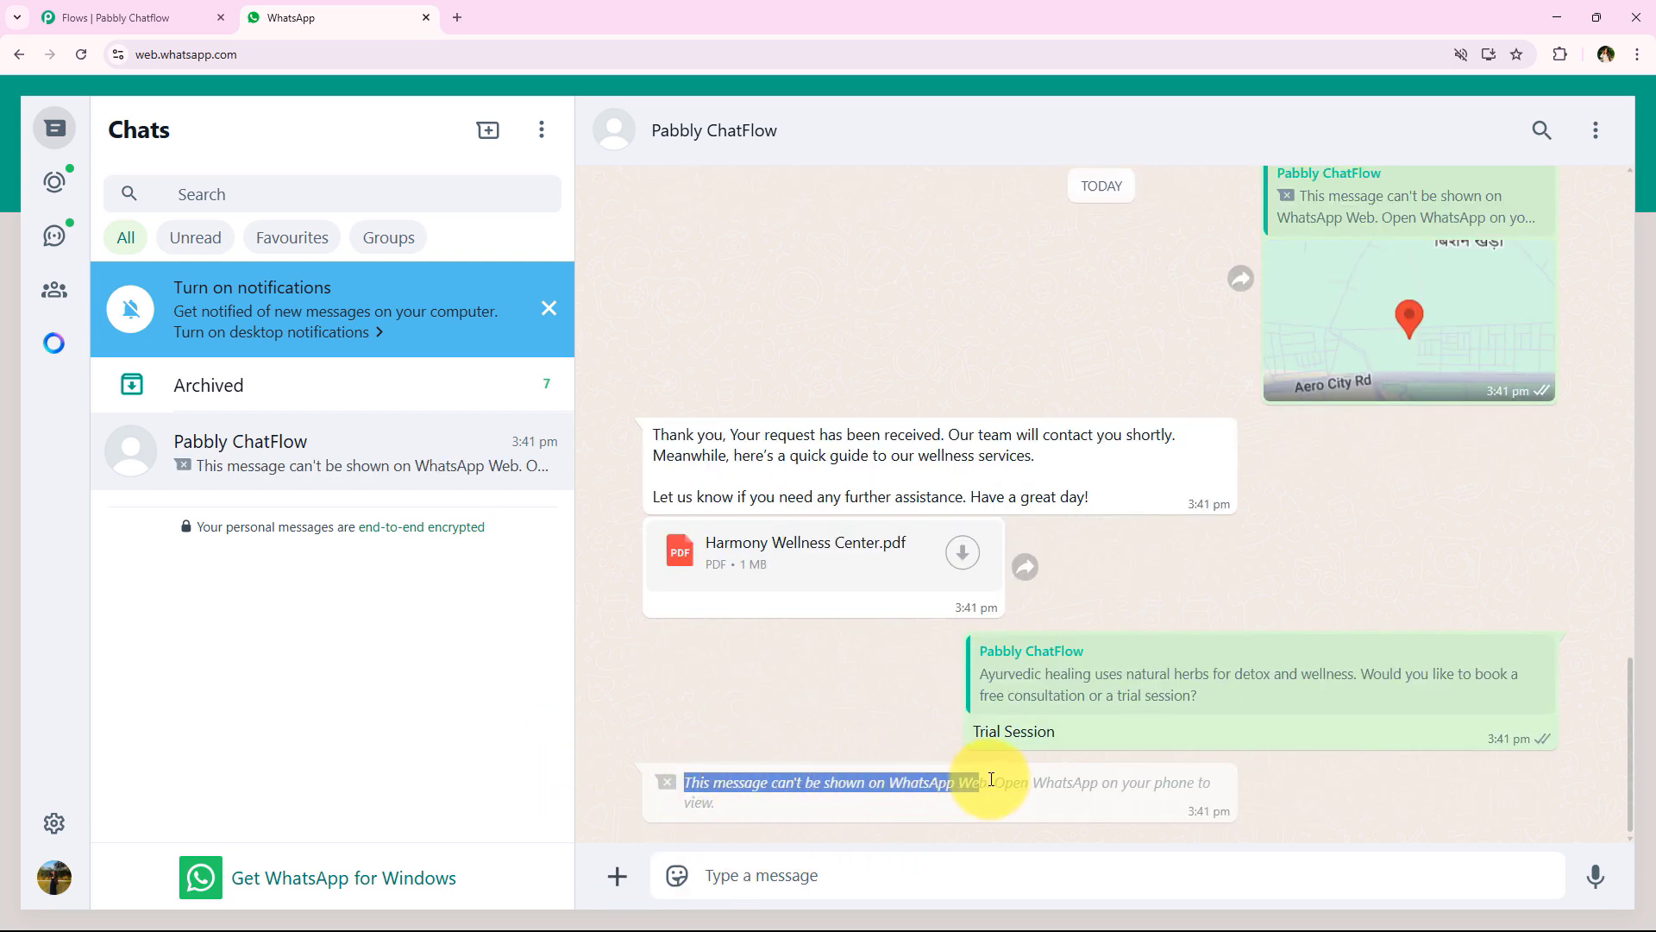
click(948, 707)
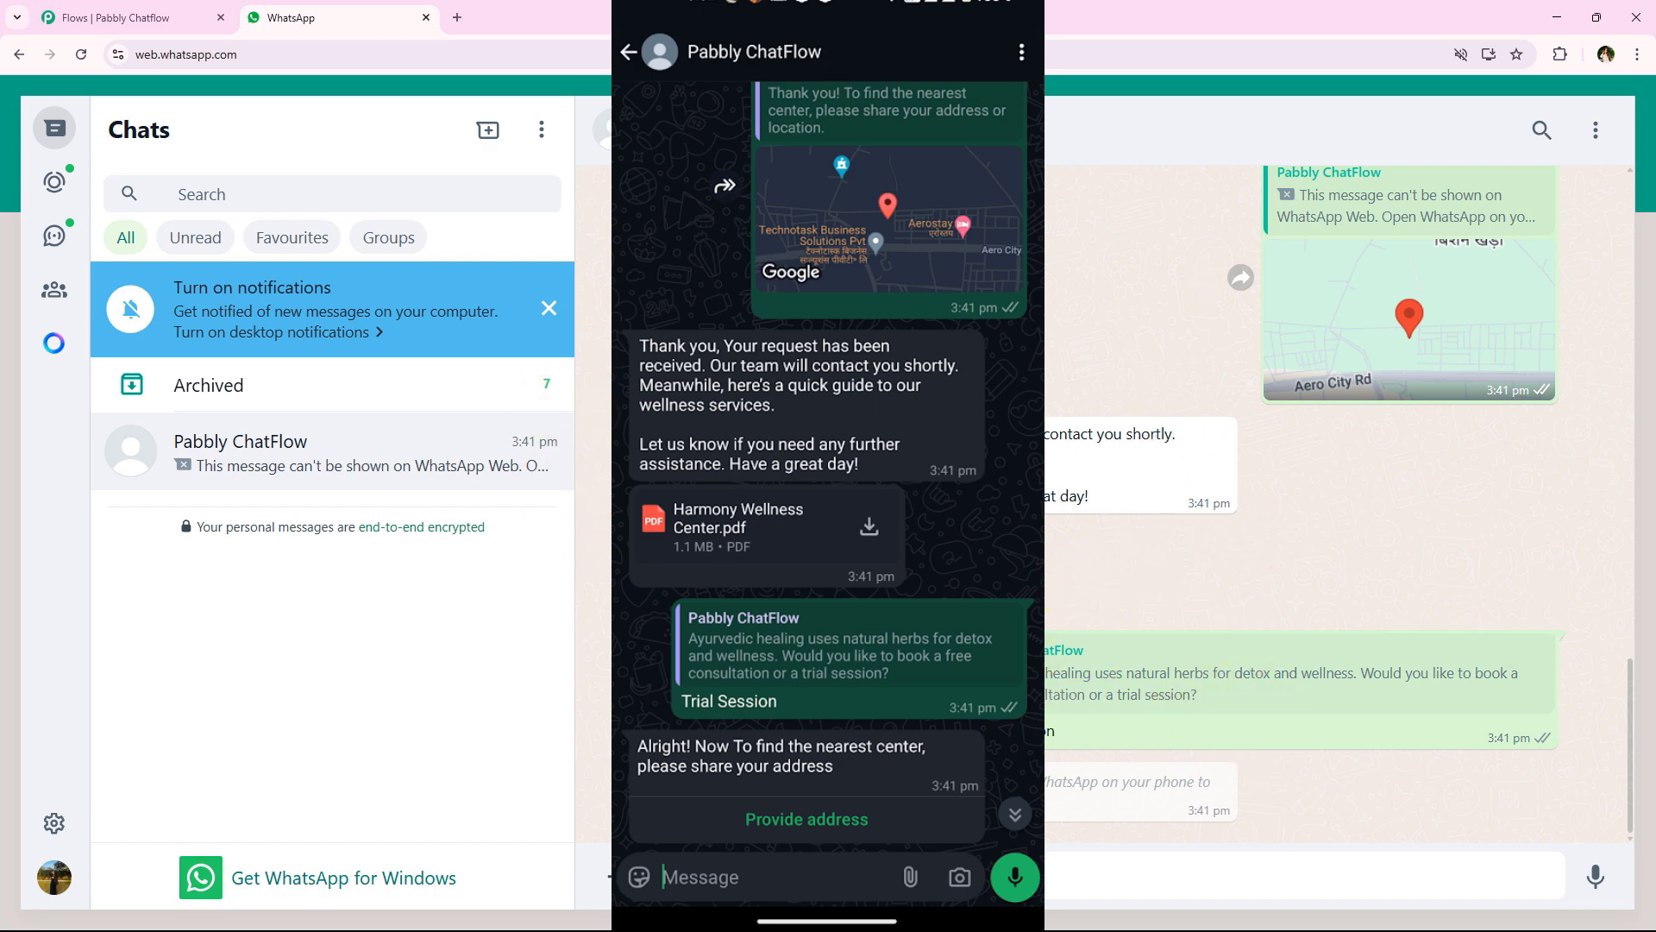
Send Physiotherapy Sessions from the therapy list and read the bot's assessment question with its Yes and No options
scroll(1027, 477, up, 10)
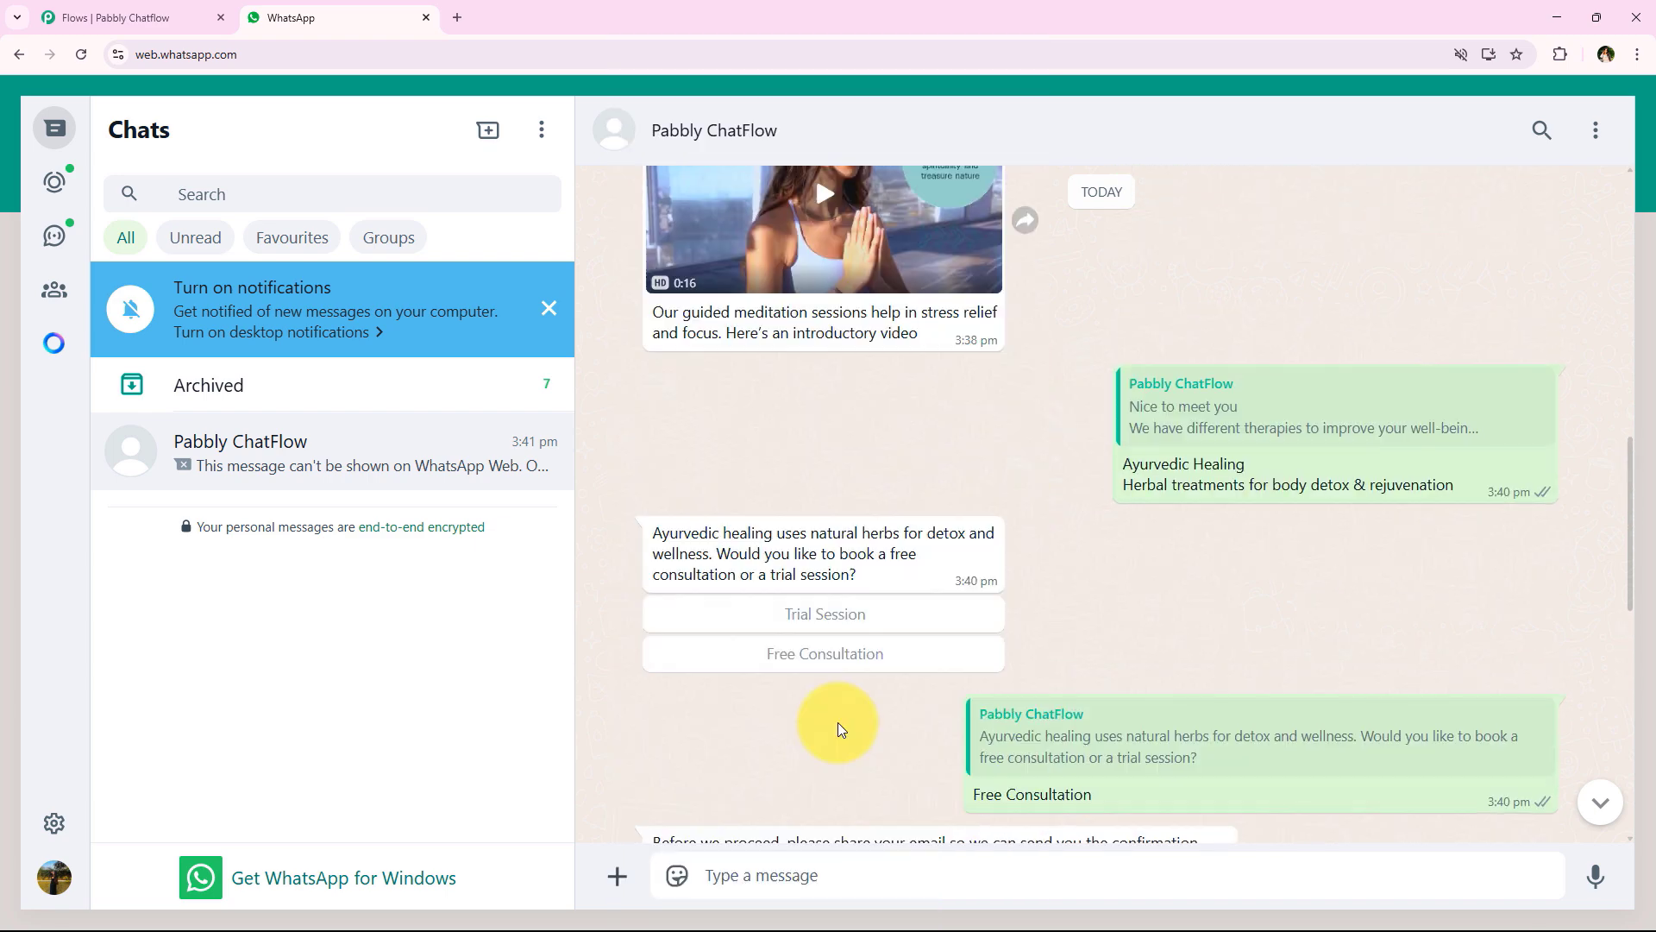
scroll(836, 722, up, 5)
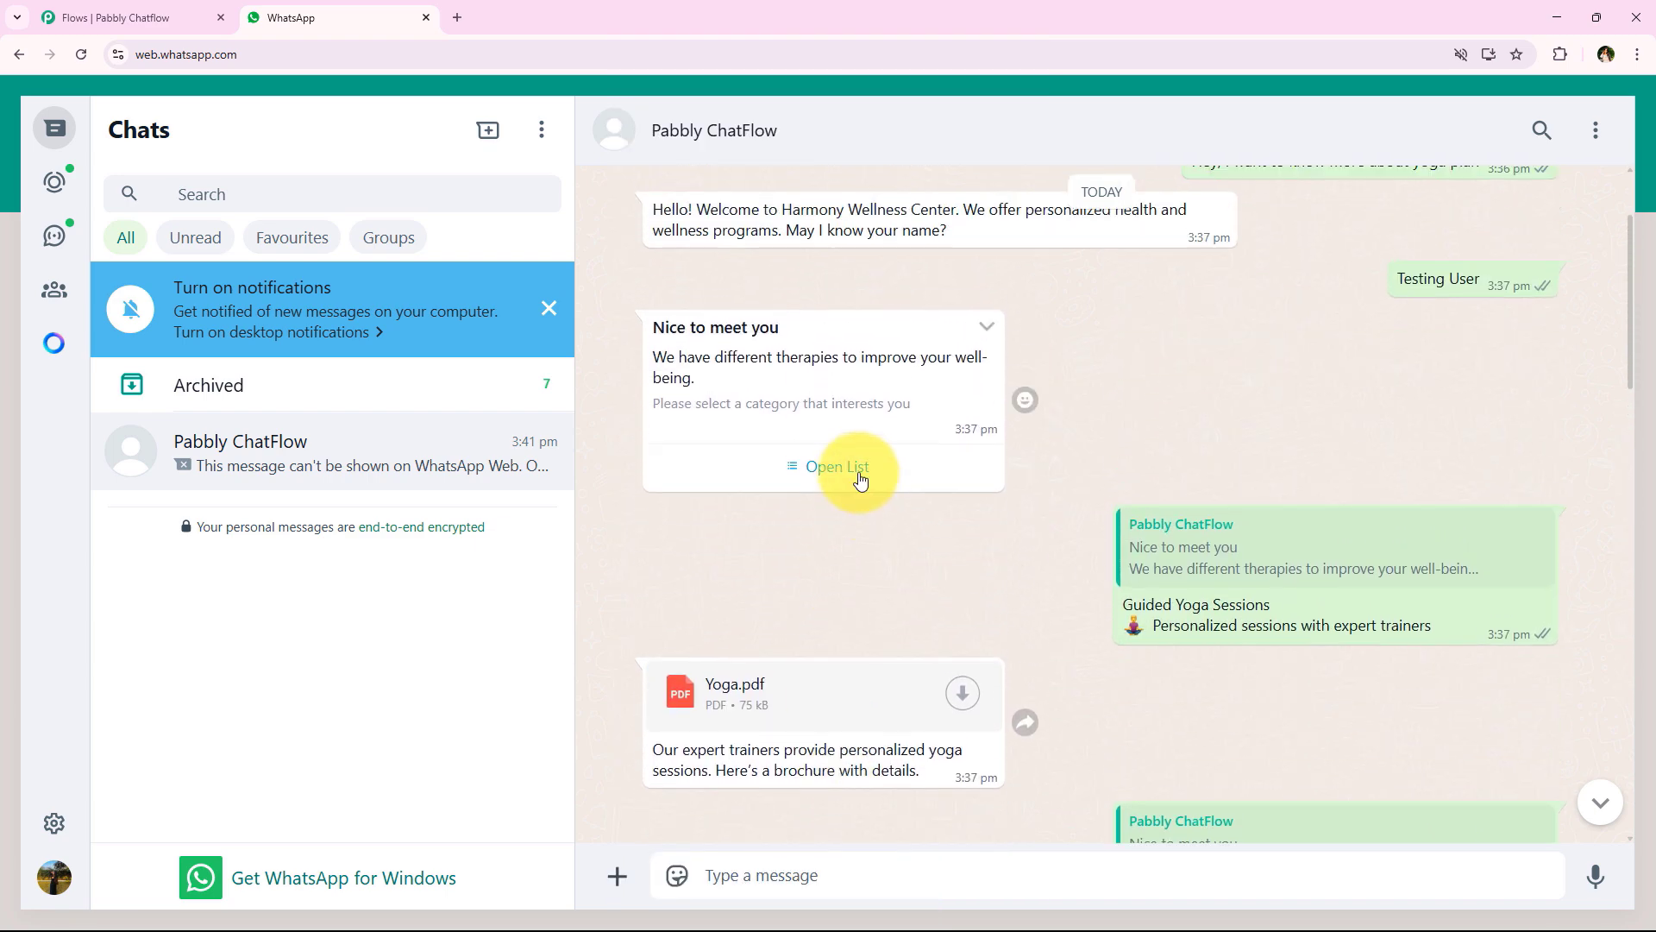
click(861, 473)
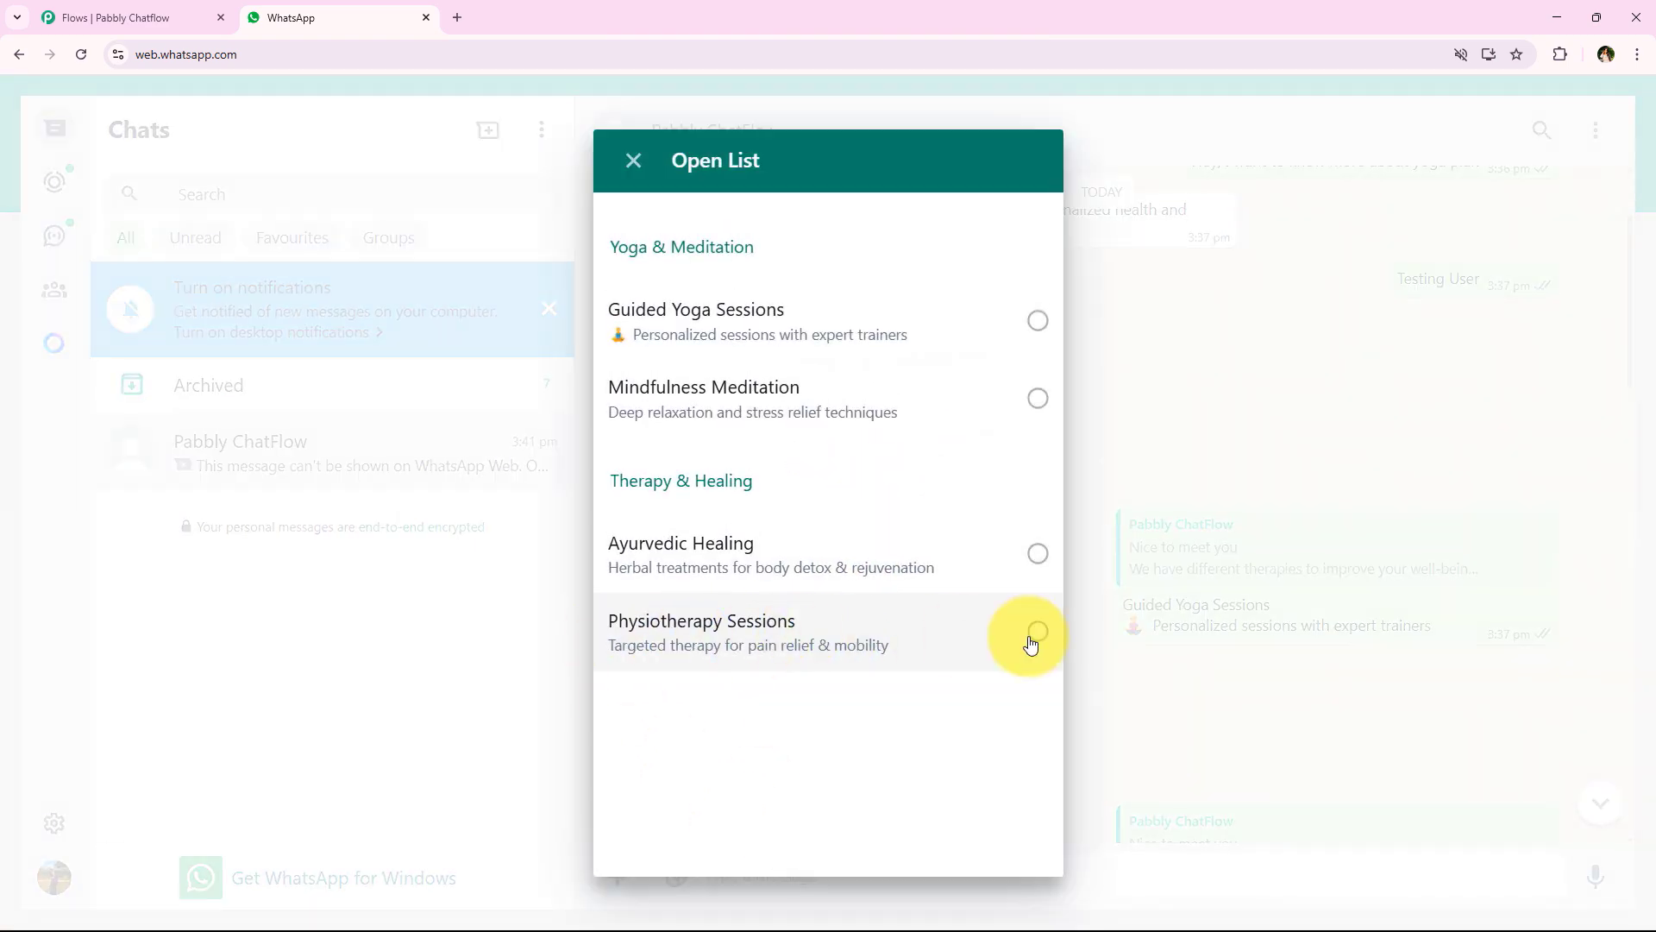
click(1038, 633)
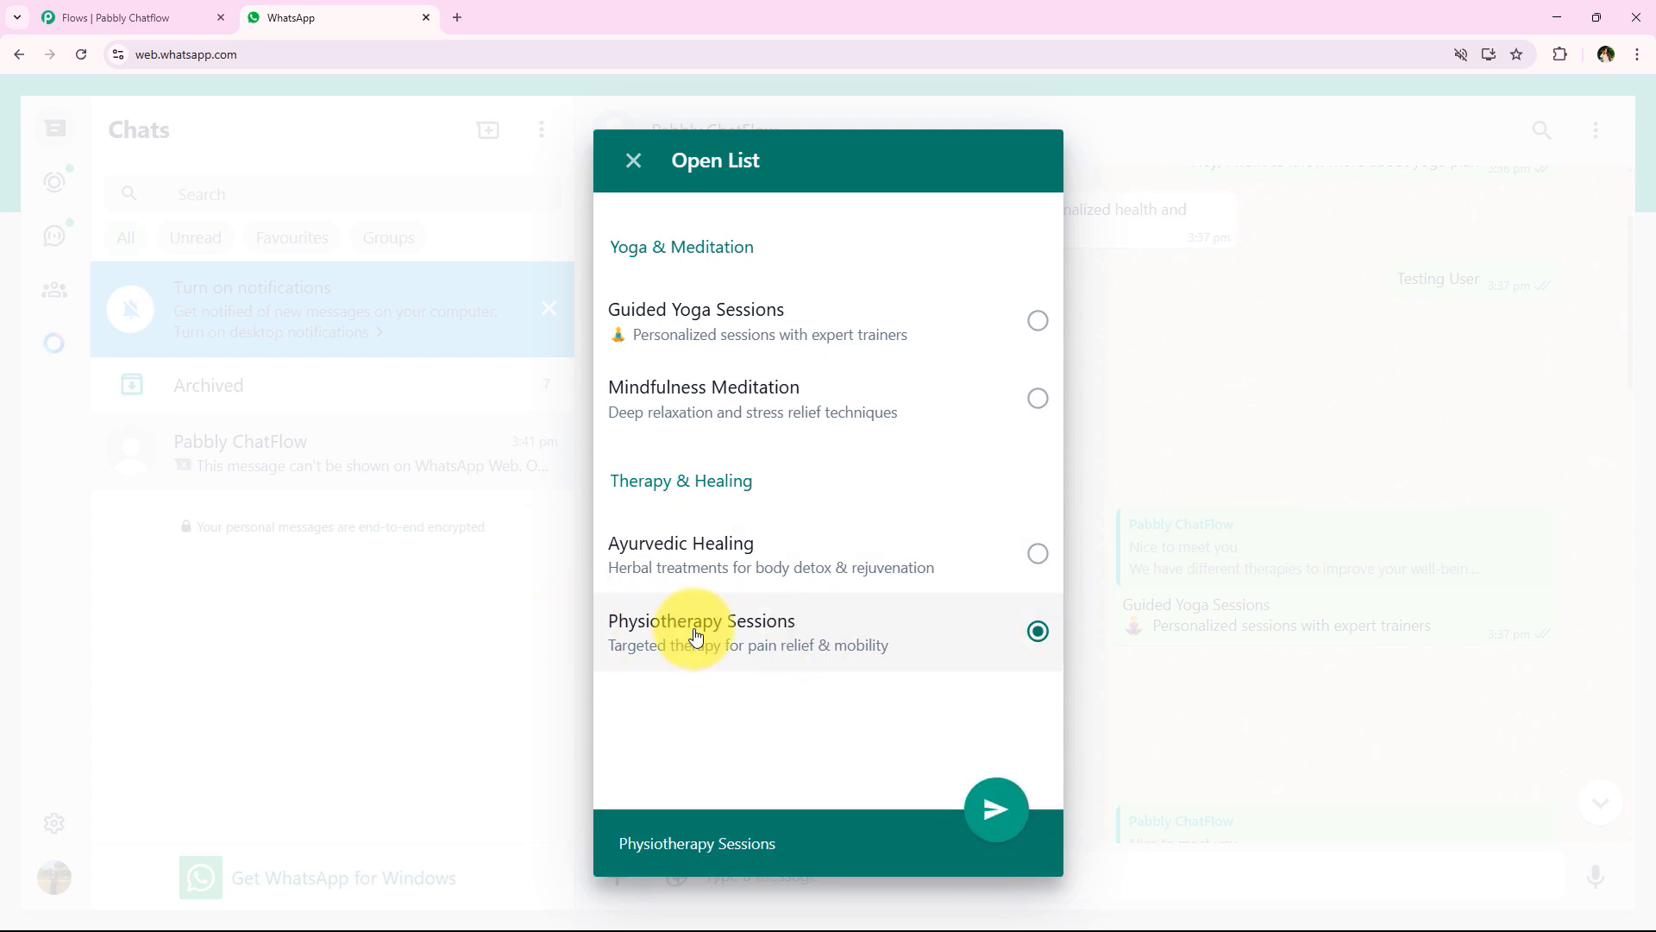
click(996, 807)
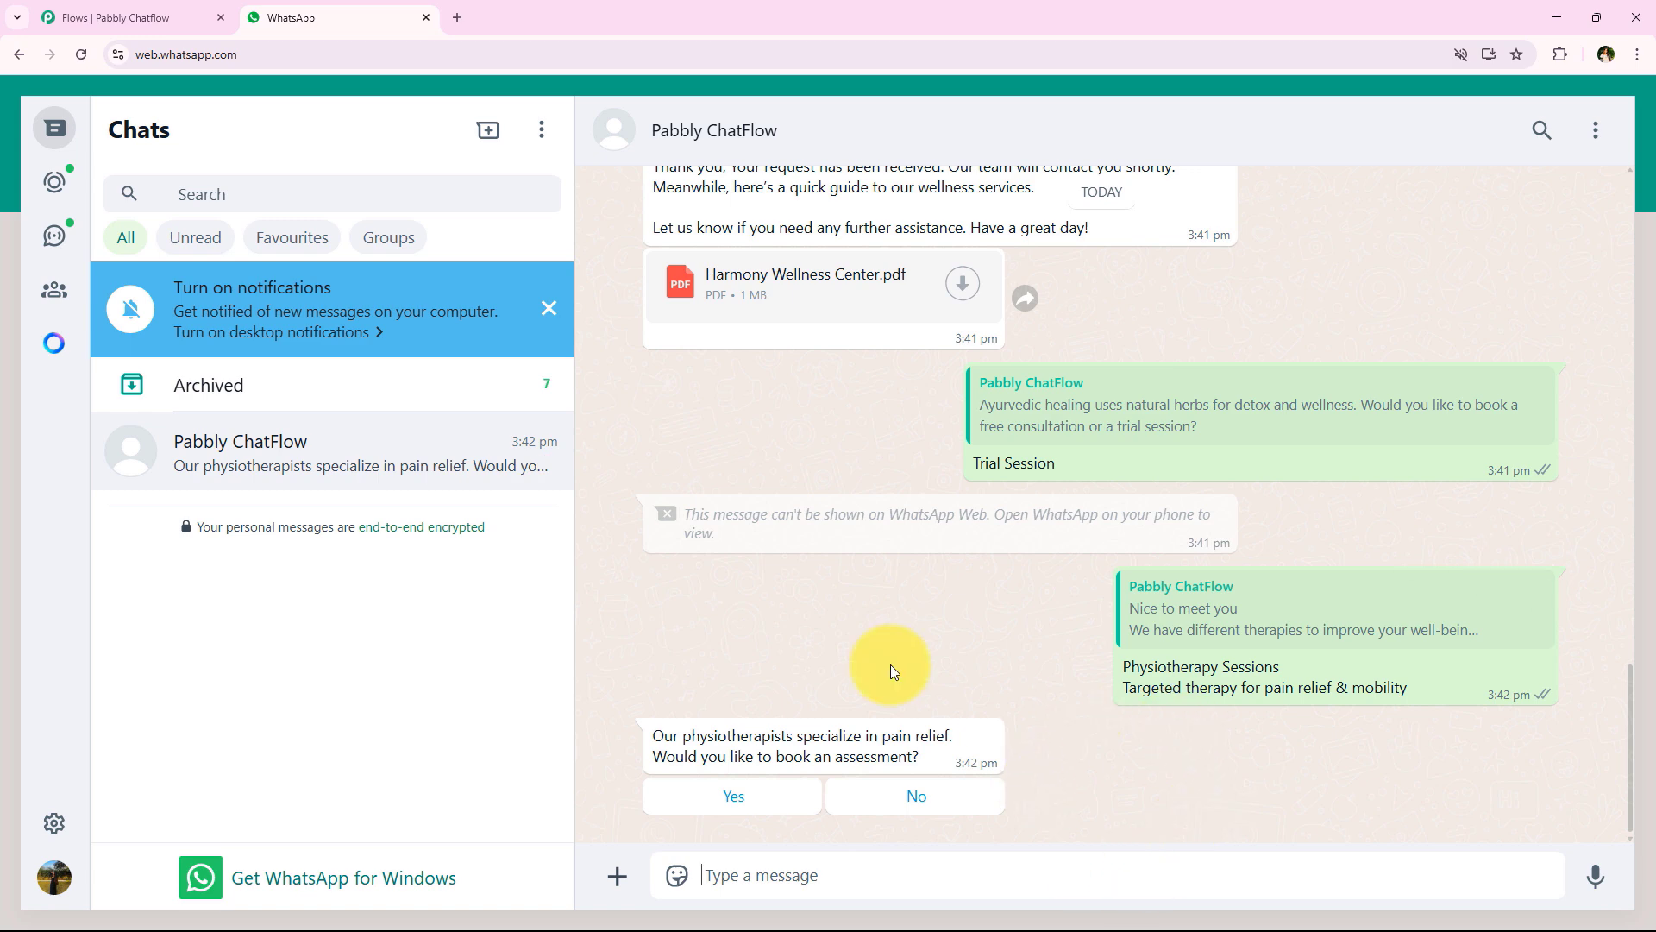
drag(660, 726, 1076, 813)
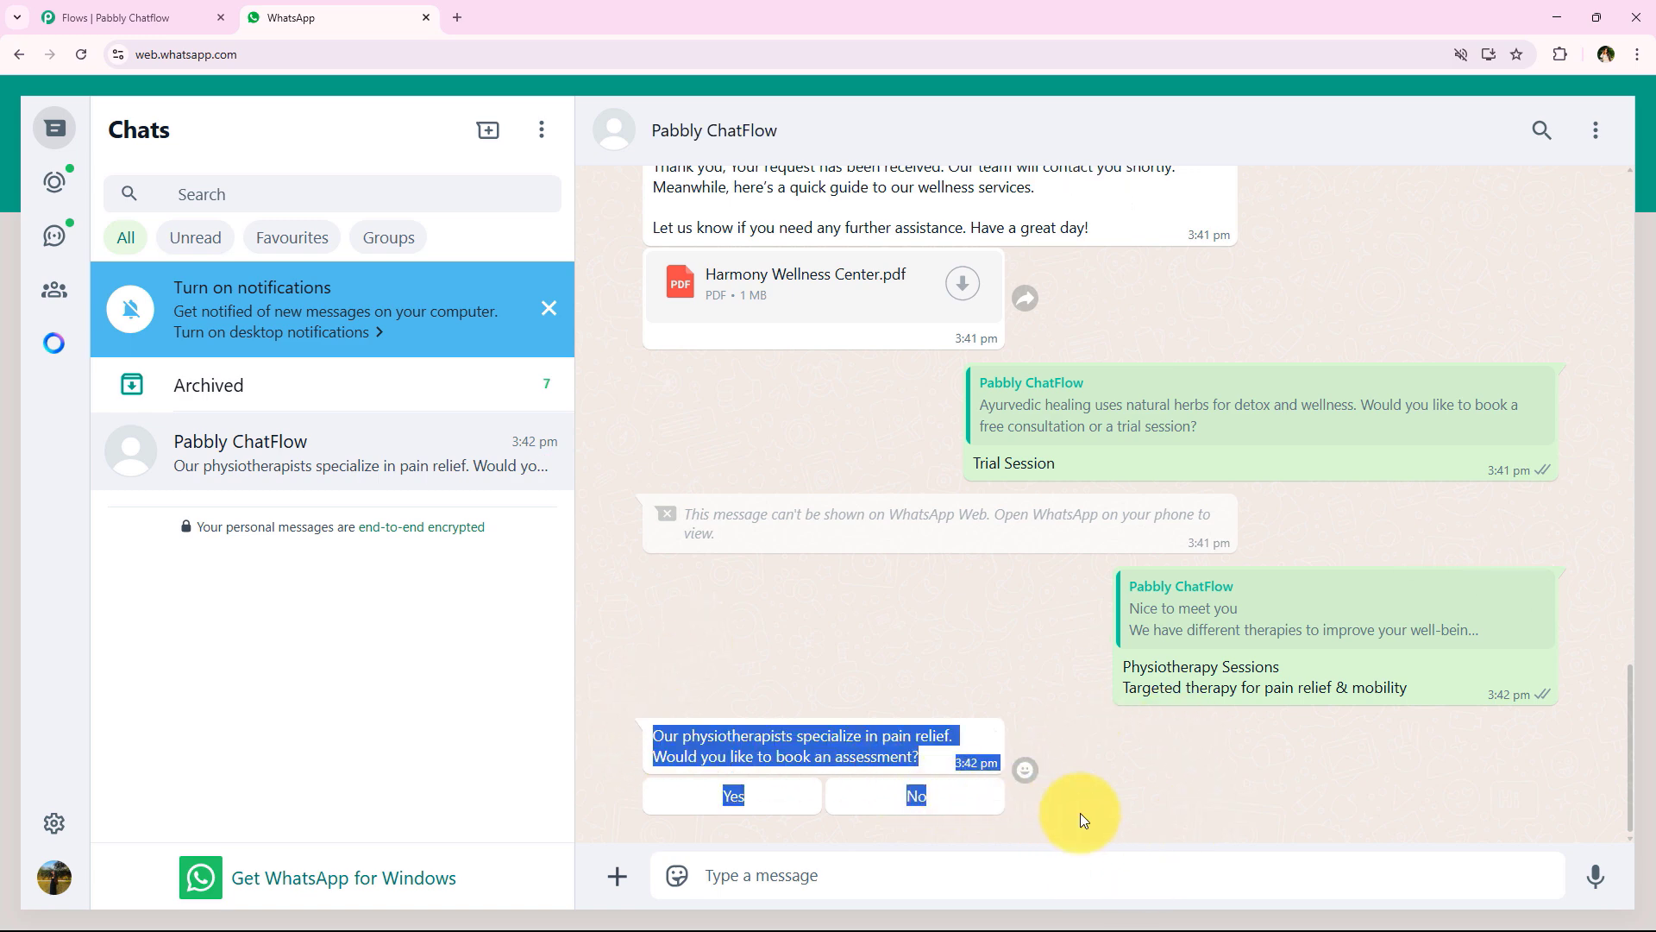
click(621, 691)
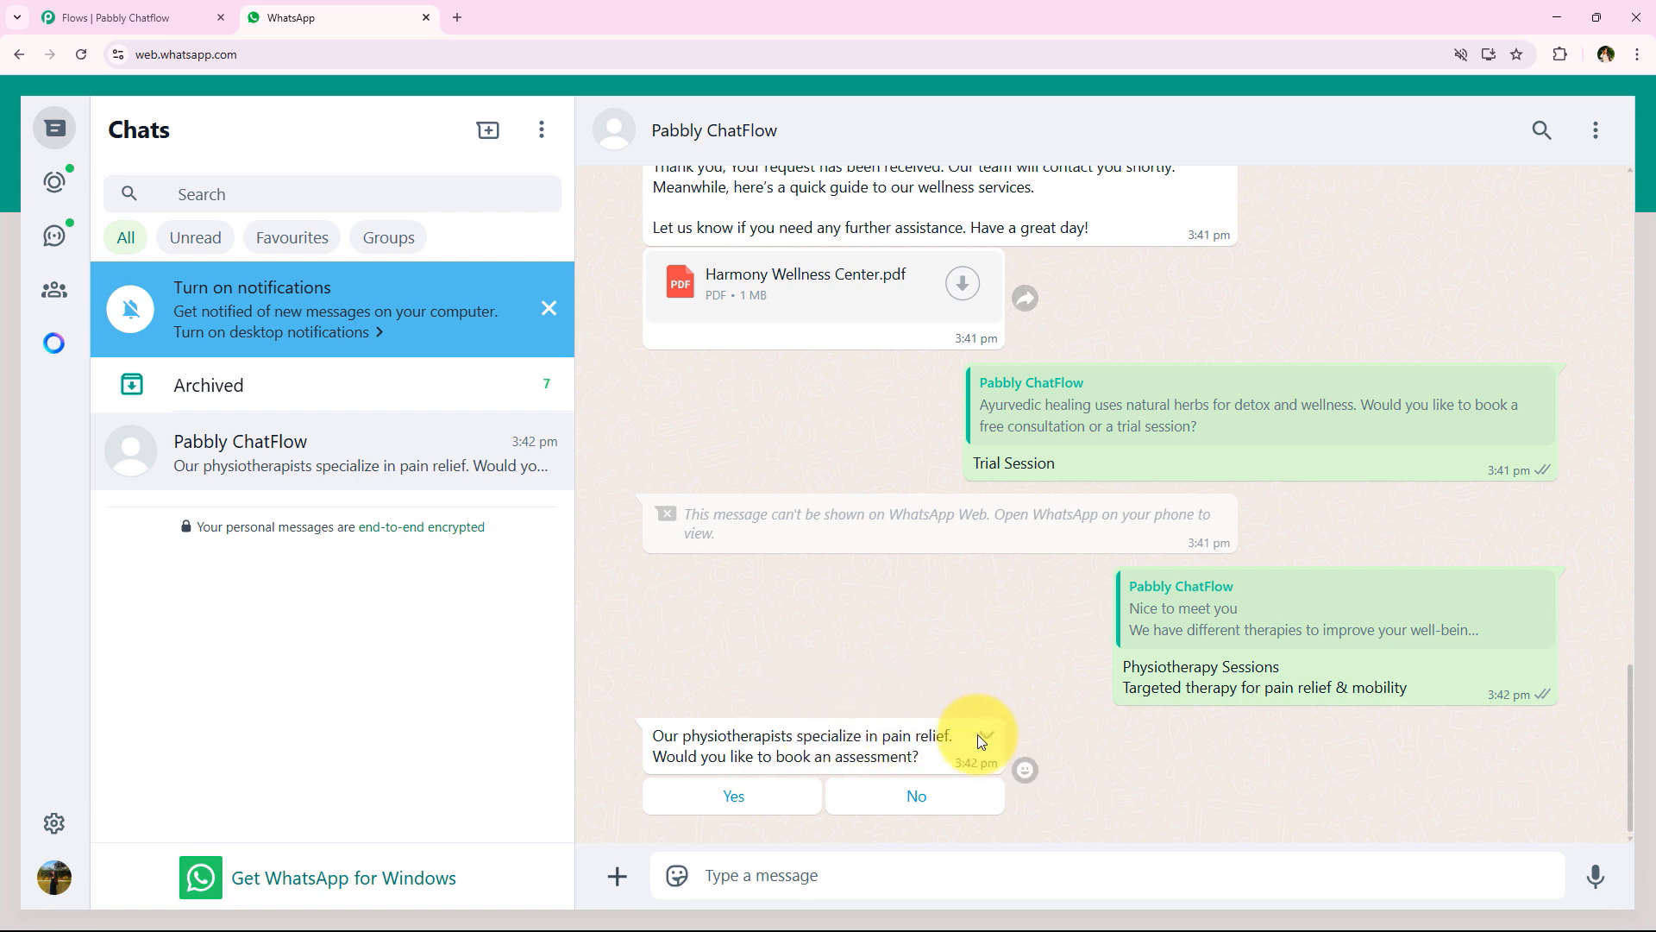
Answer the physiotherapy assessment question with Yes and read the bot's closing message
click(710, 794)
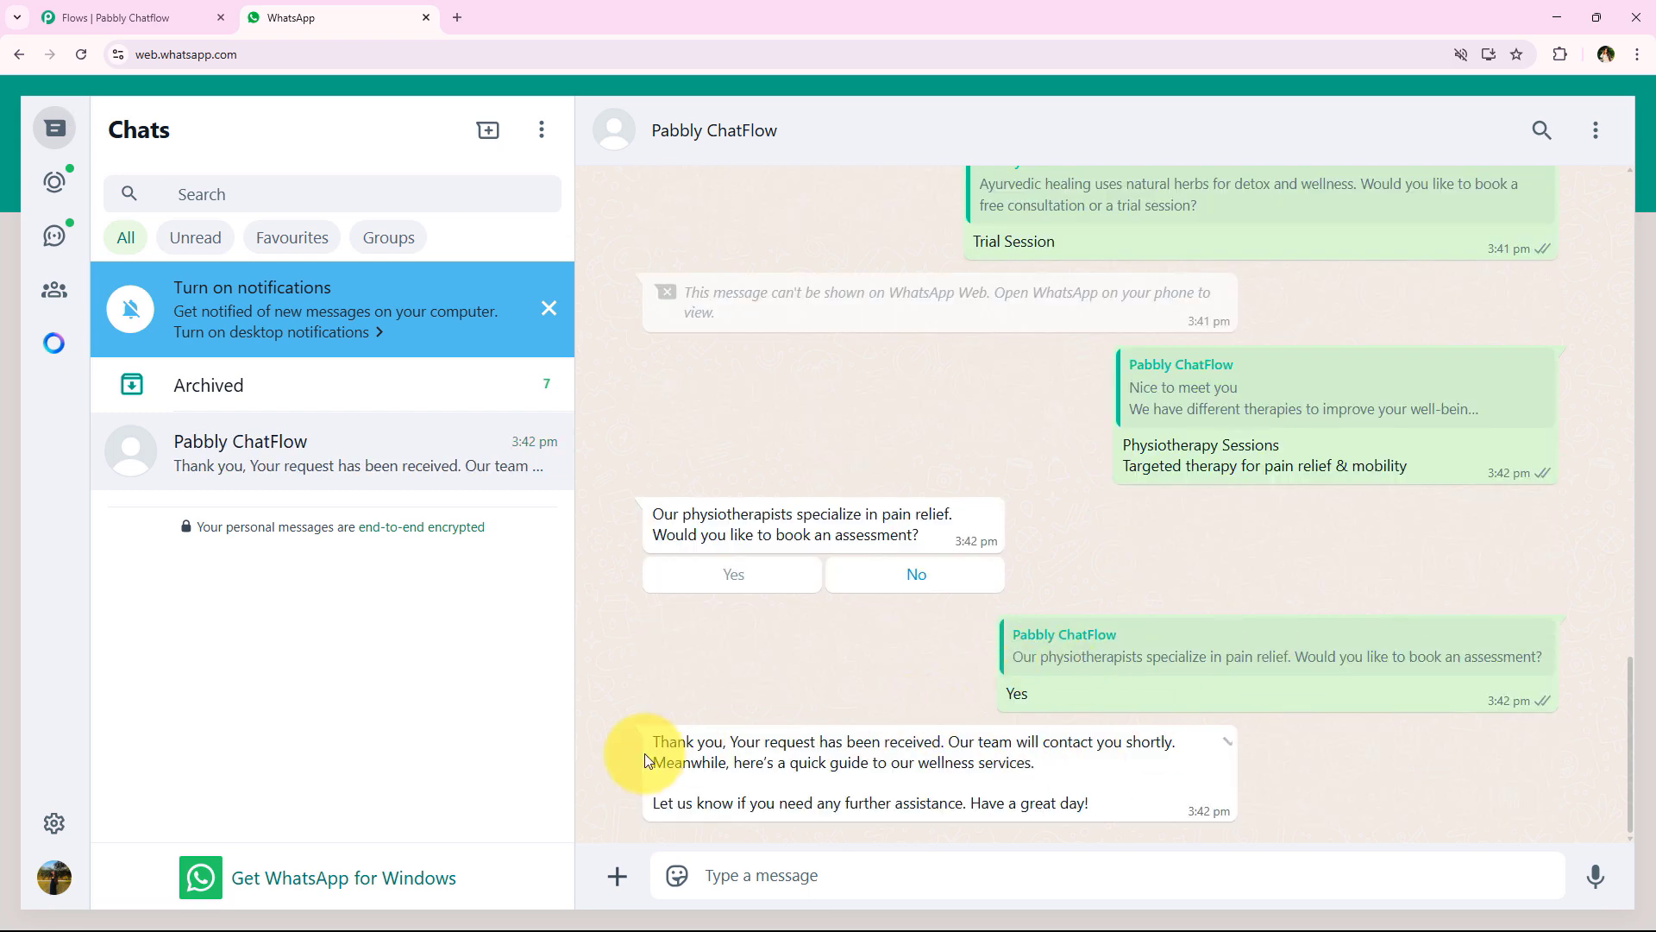
drag(653, 742, 943, 742)
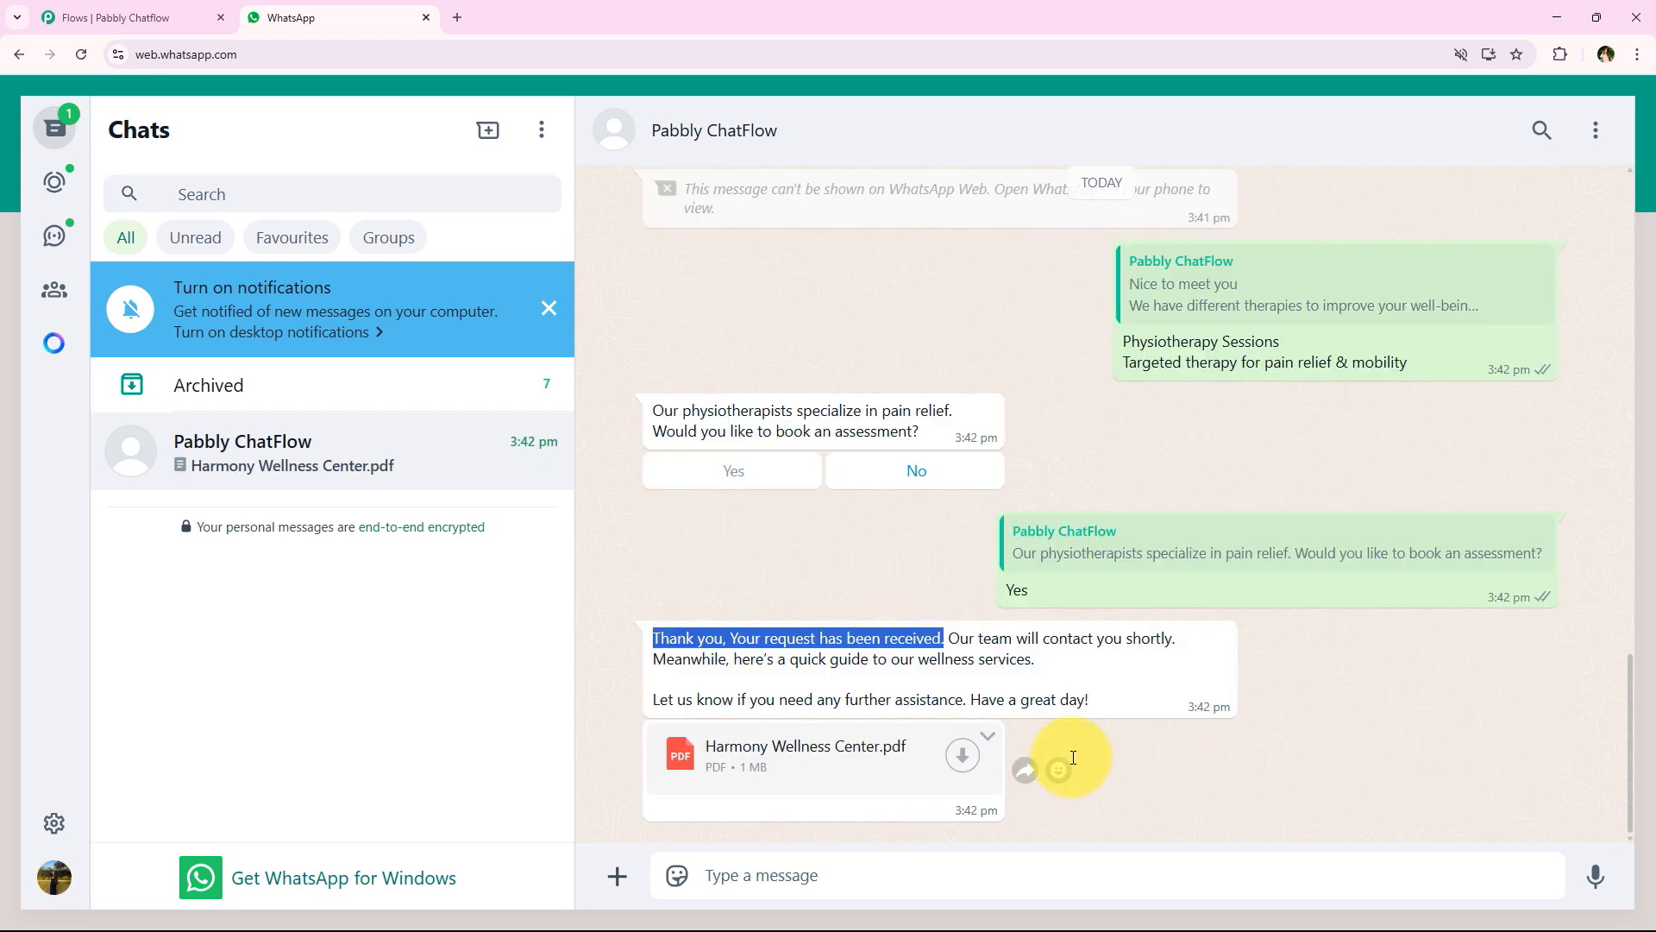
click(1094, 685)
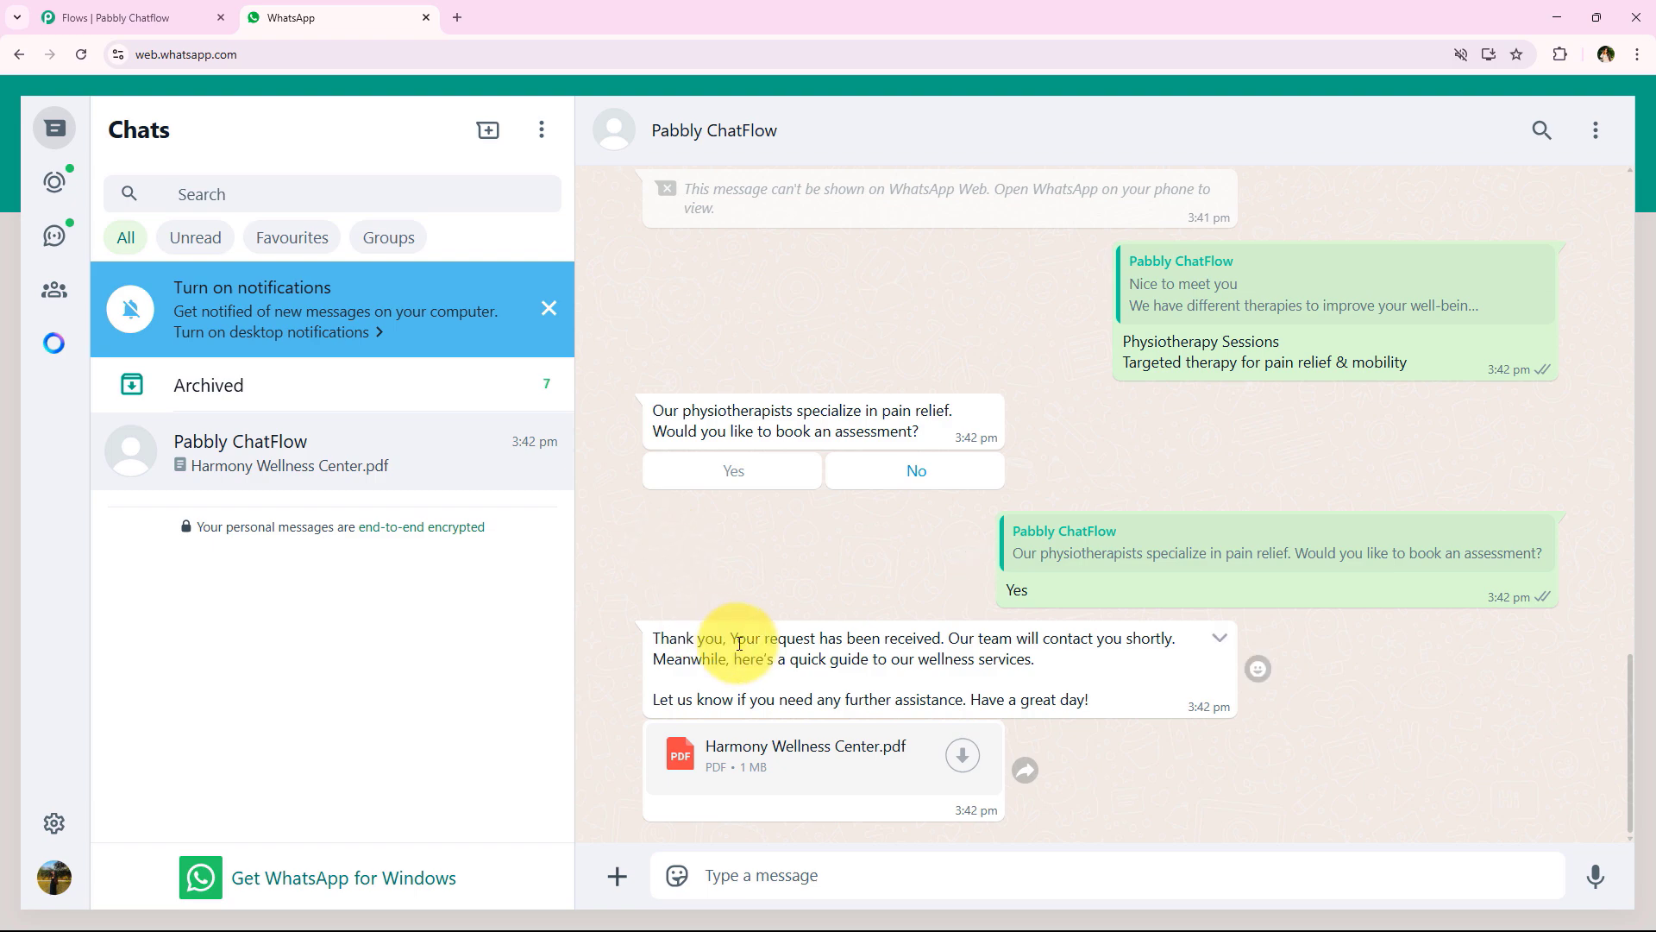
Review the whole test conversation from the welcome message down to the most recent replies
scroll(815, 584, up, 10)
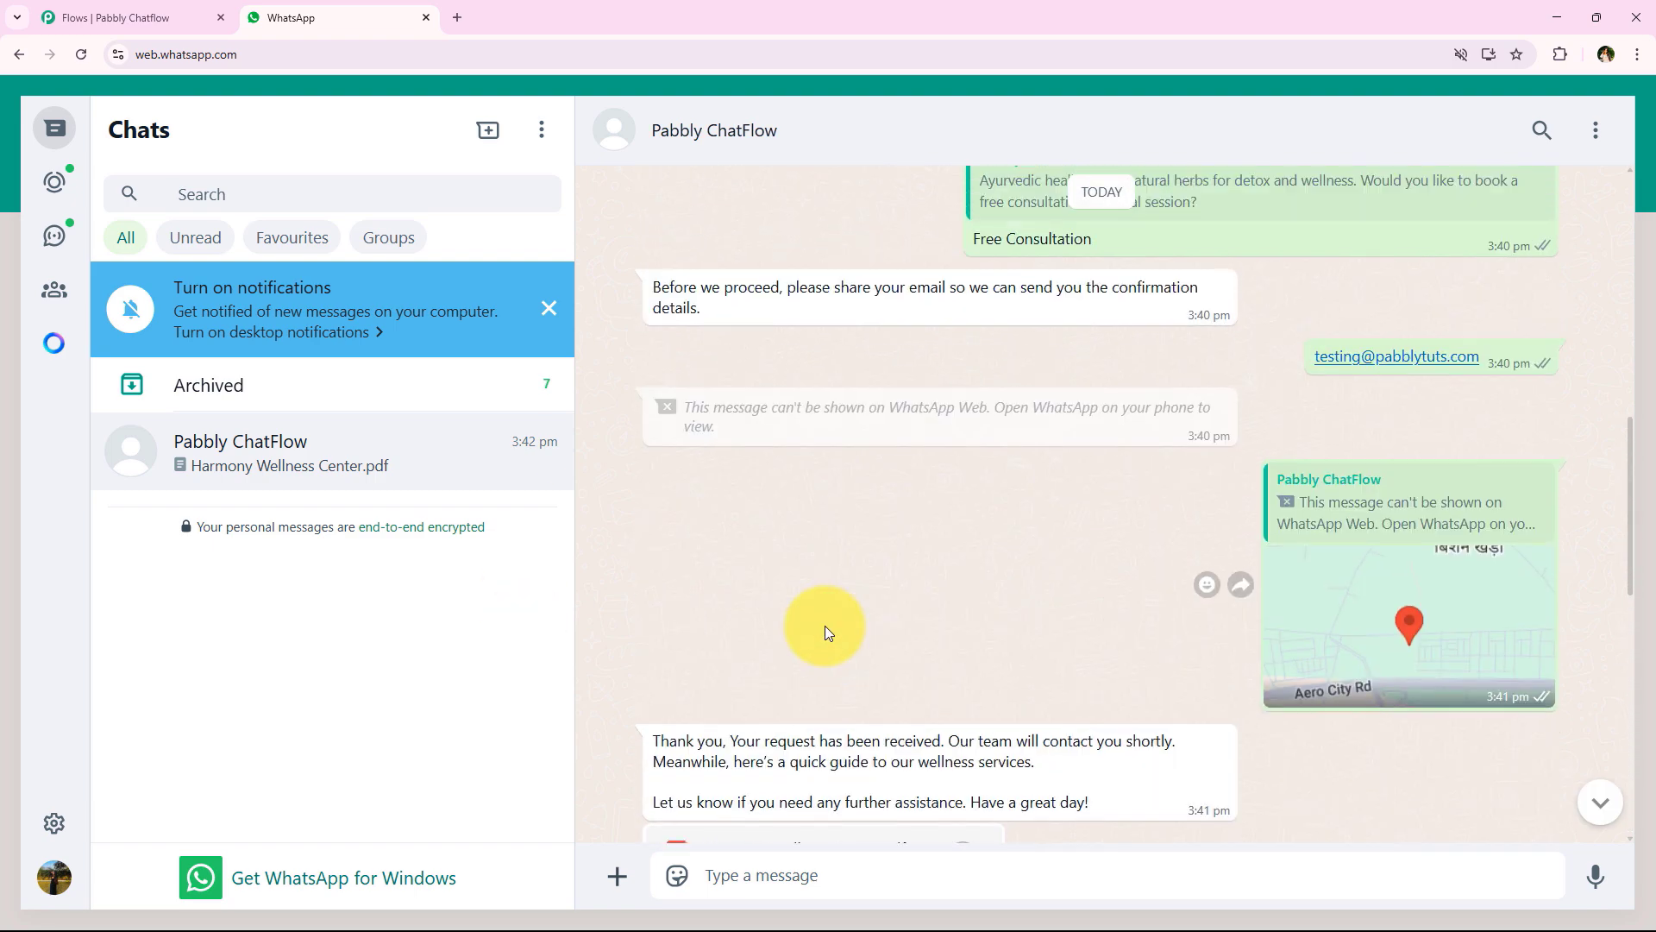
scroll(825, 626, up, 15)
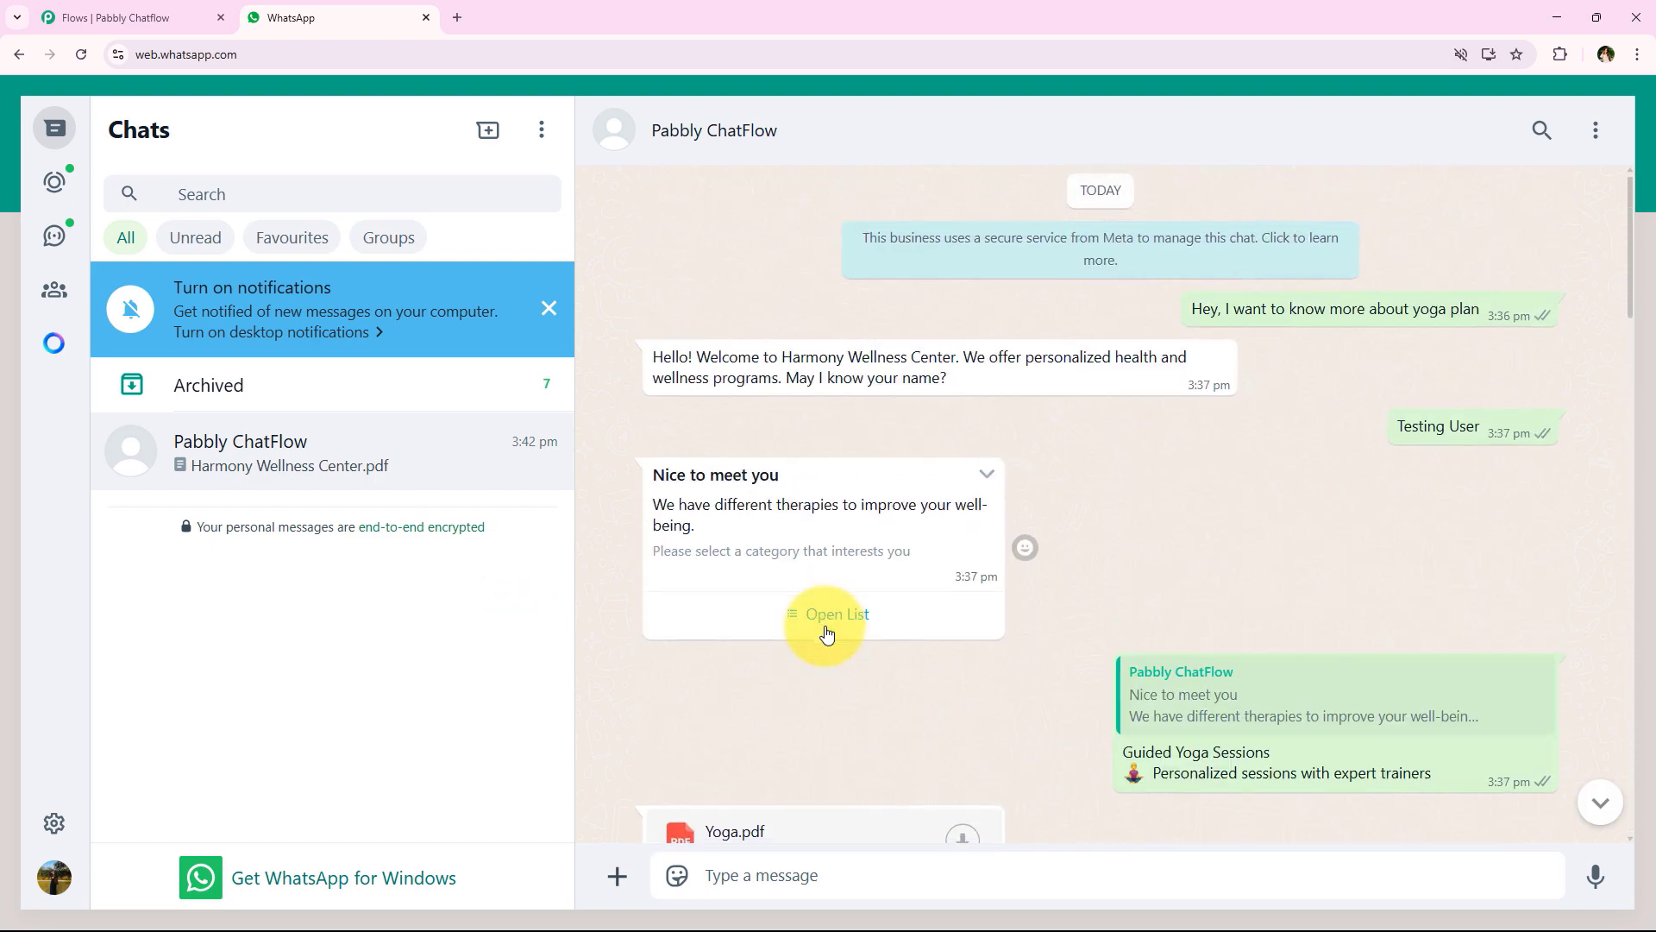
scroll(827, 634, down, 20)
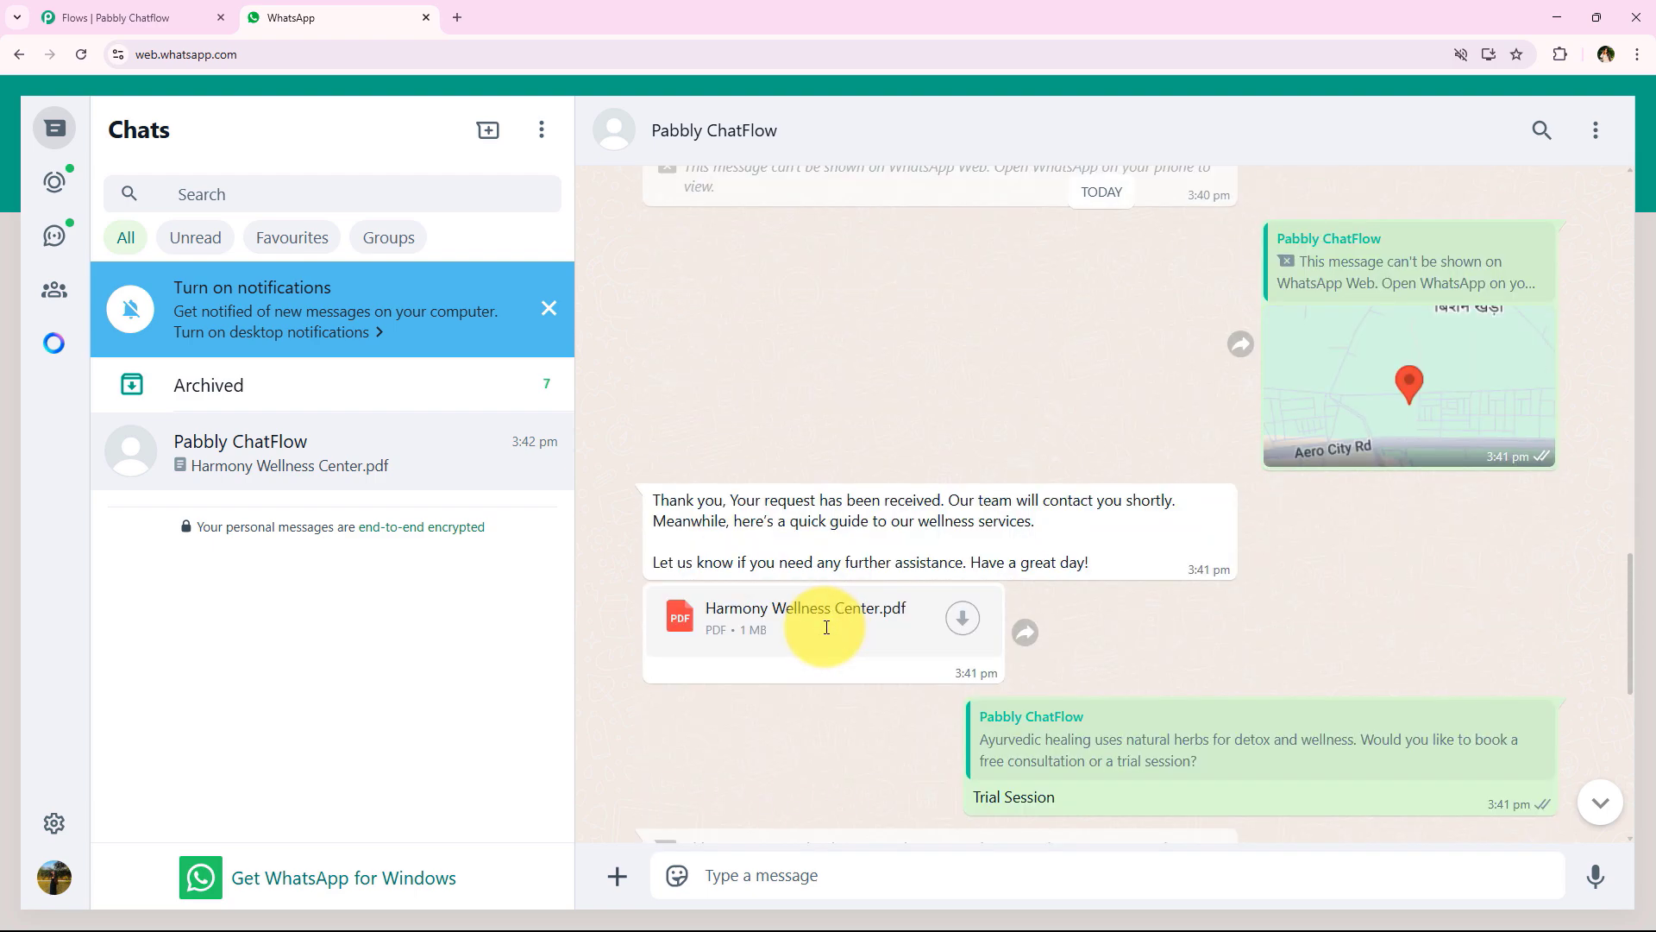
scroll(827, 627, down, 10)
Switch to Pabbly Chatflow and look over the nodes and connections of the Wellness Center flow
click(208, 5)
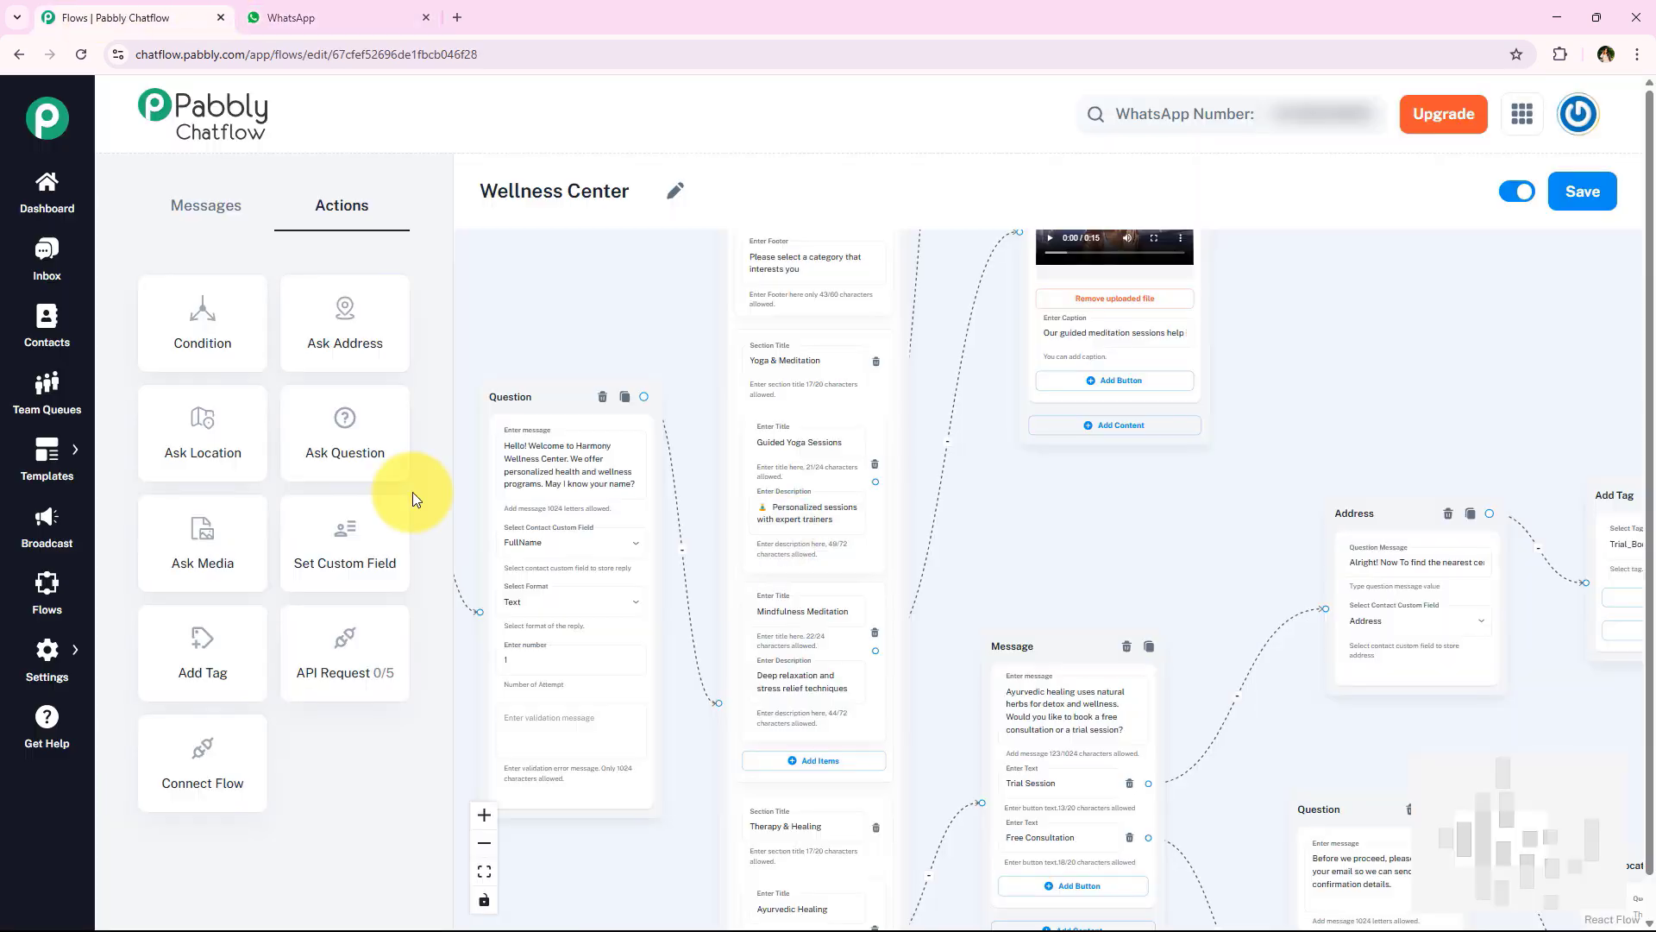
scroll(1167, 617, down, 5)
drag(1381, 378, 1242, 422)
scroll(1297, 414, down, 4)
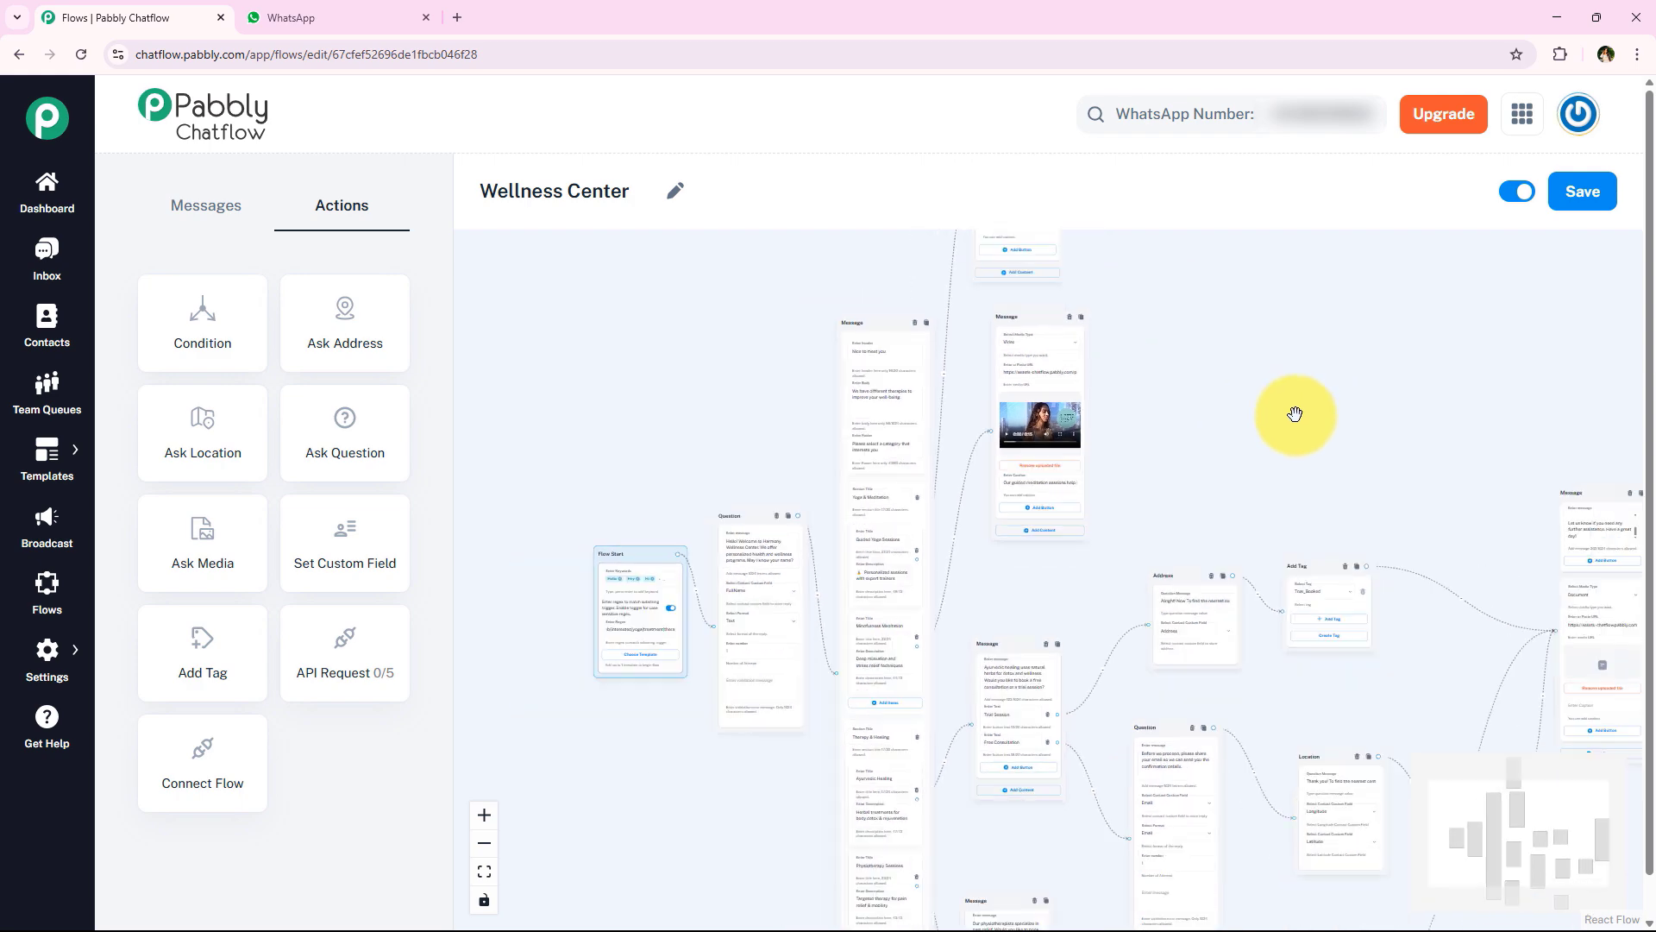
drag(1355, 416, 1046, 513)
scroll(1073, 491, up, 2)
scroll(1072, 491, up, 2)
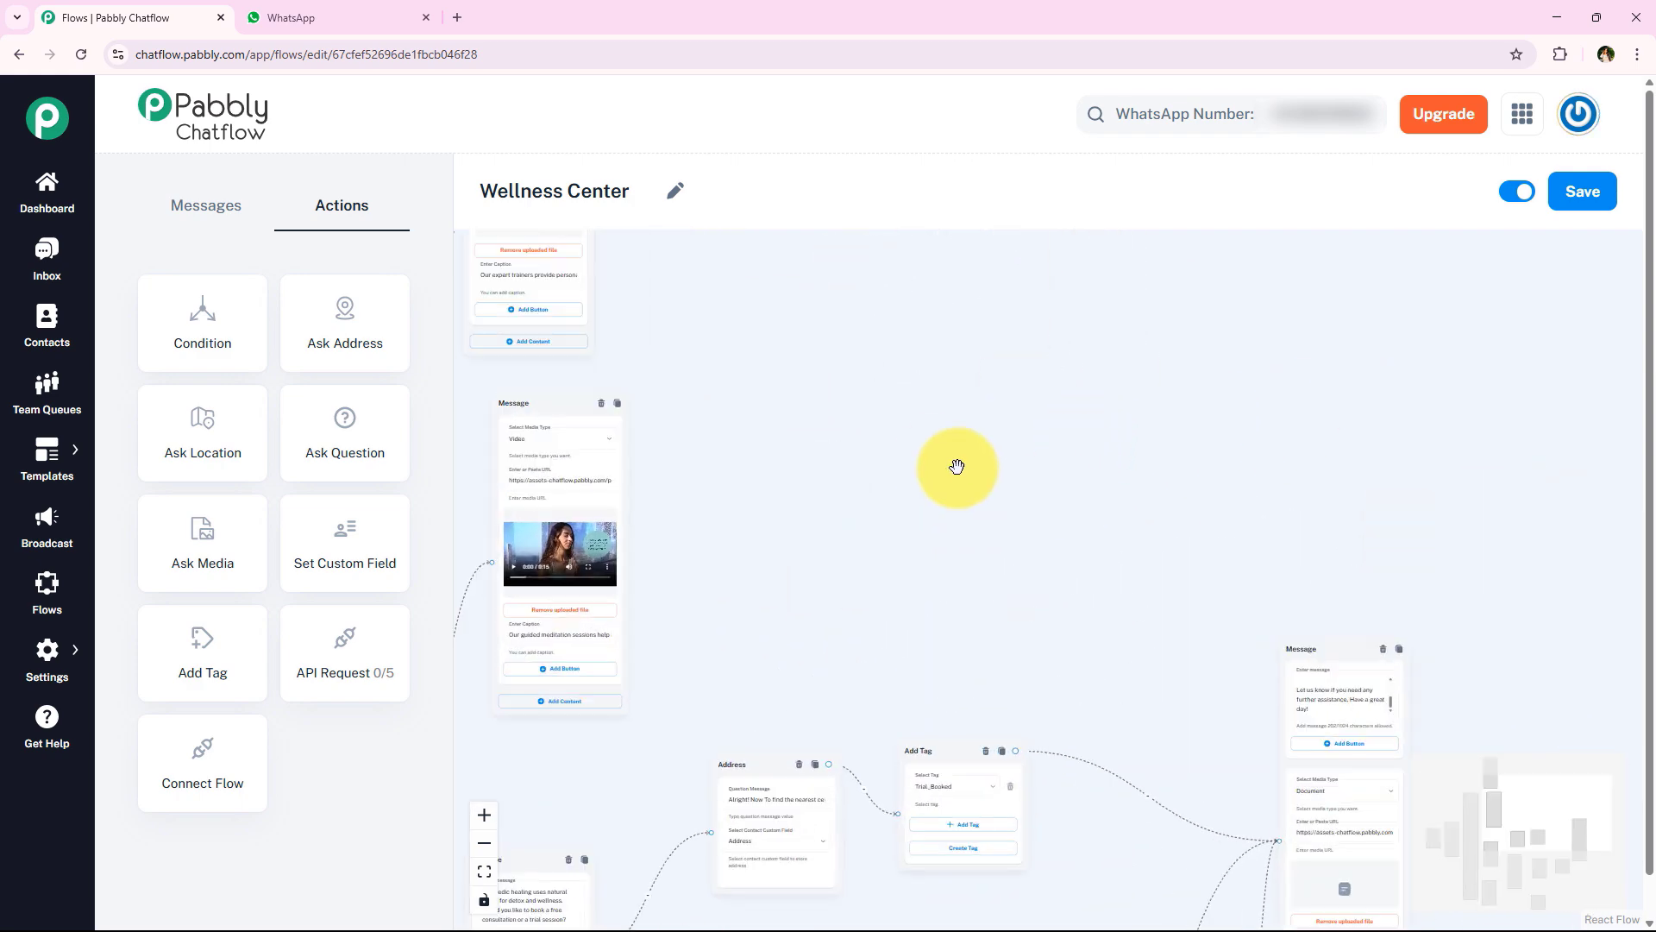
drag(954, 463, 1157, 462)
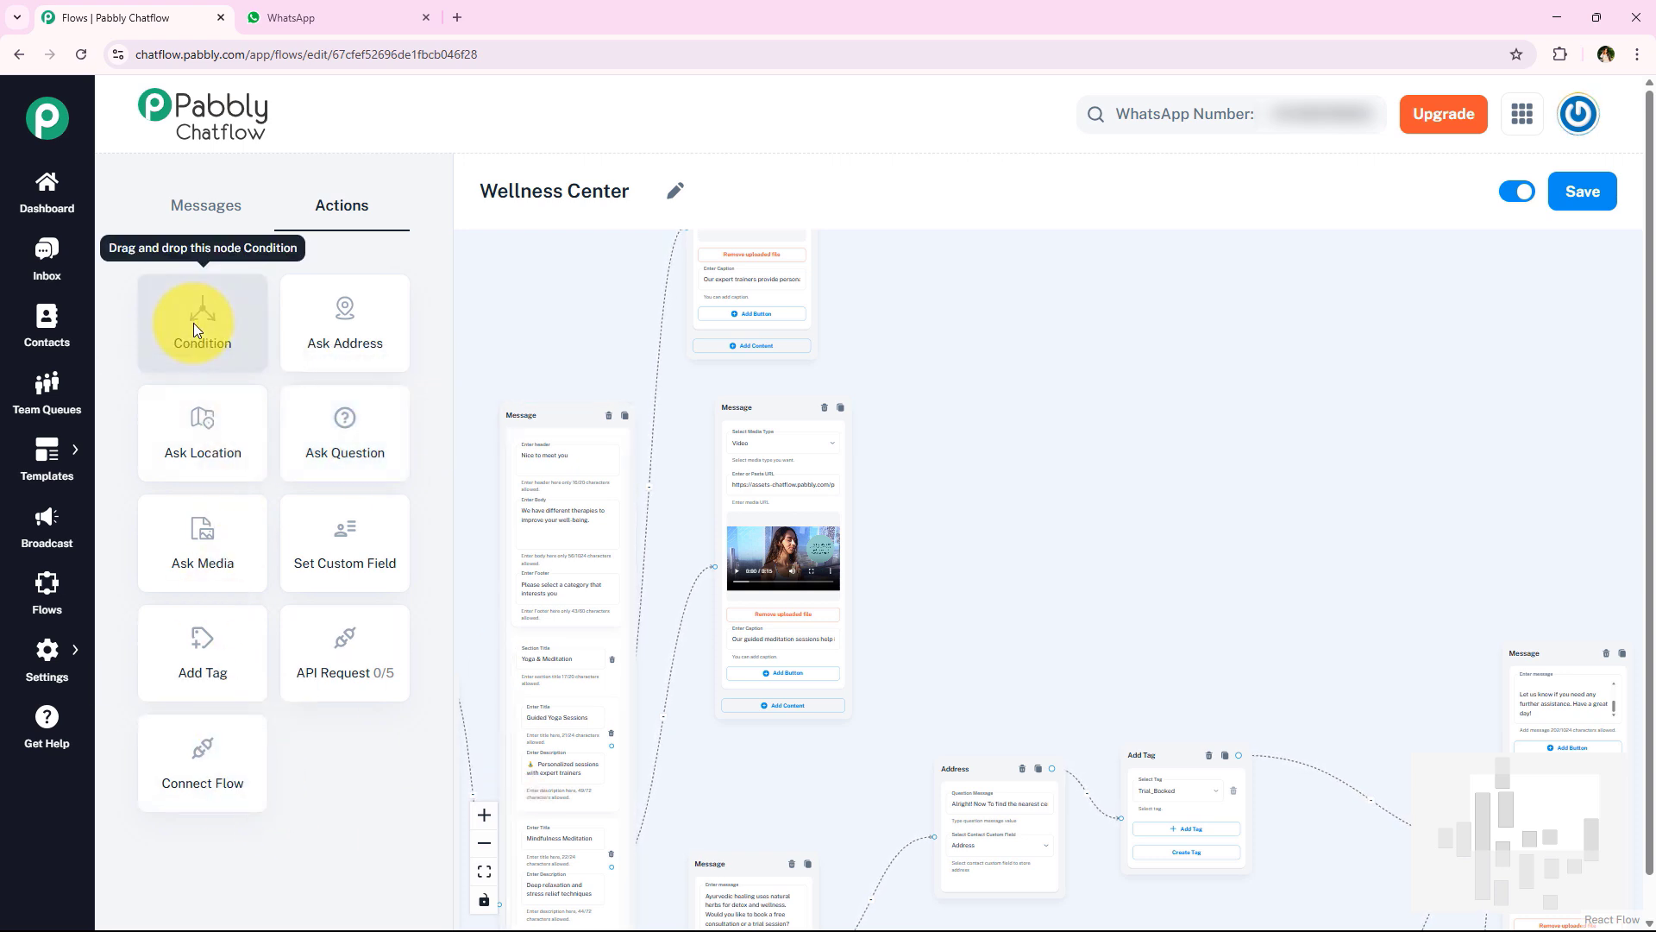
Add a Condition node in an empty area of the flow canvas
scroll(1207, 371, down, 1)
drag(1229, 362, 681, 625)
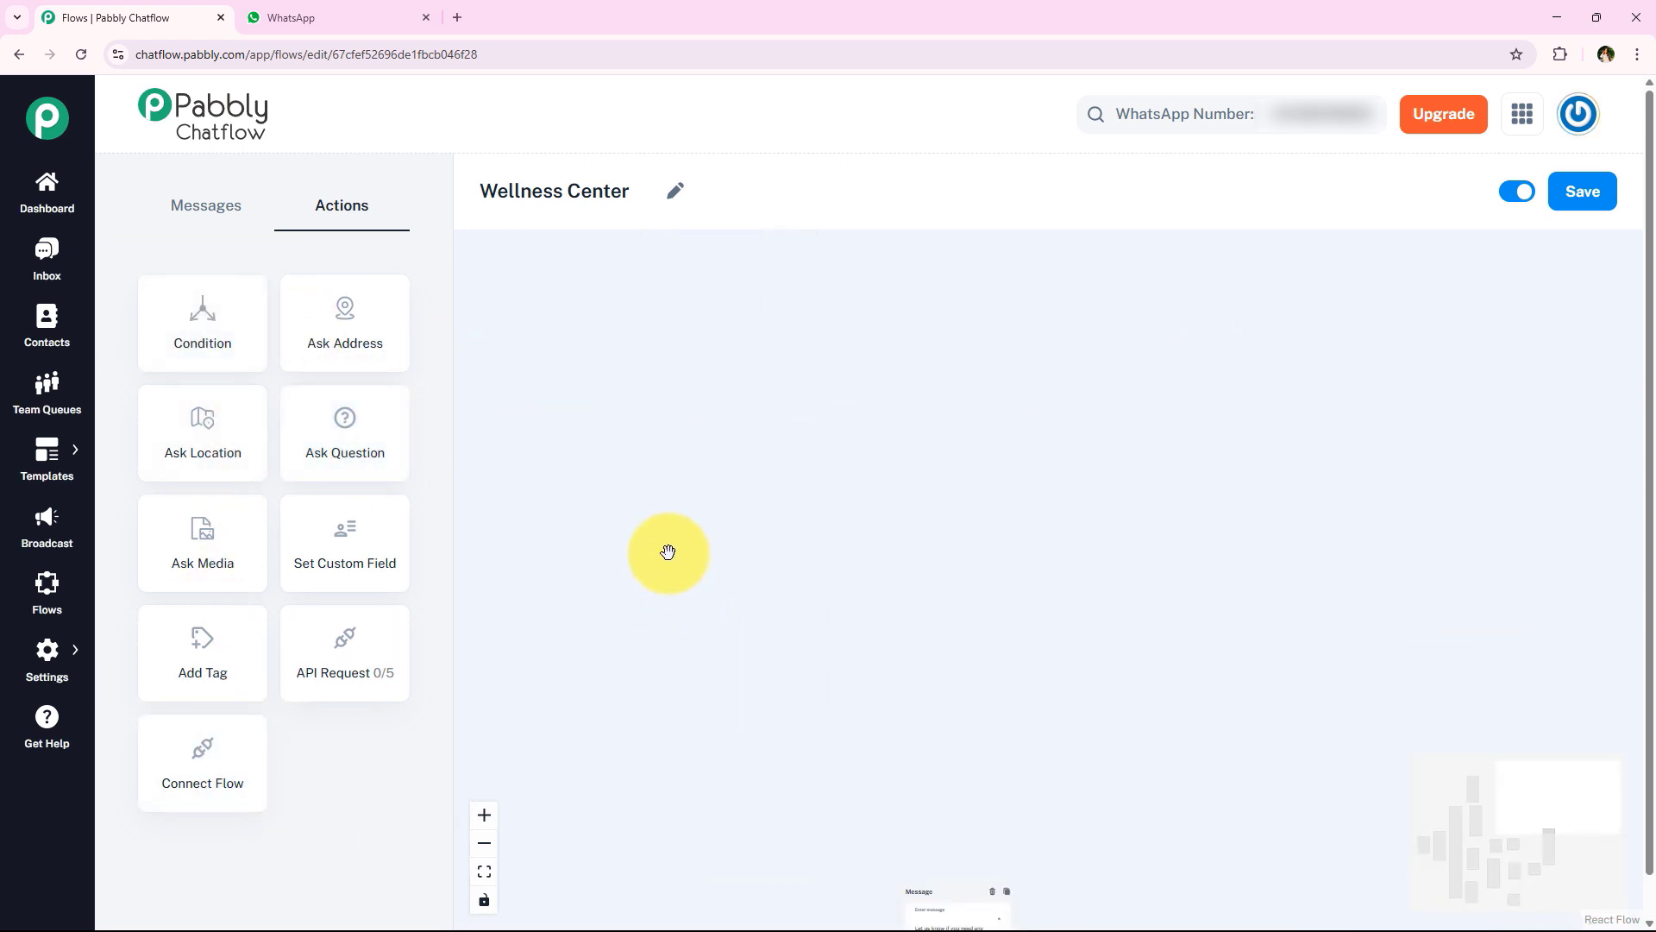
drag(211, 326, 810, 429)
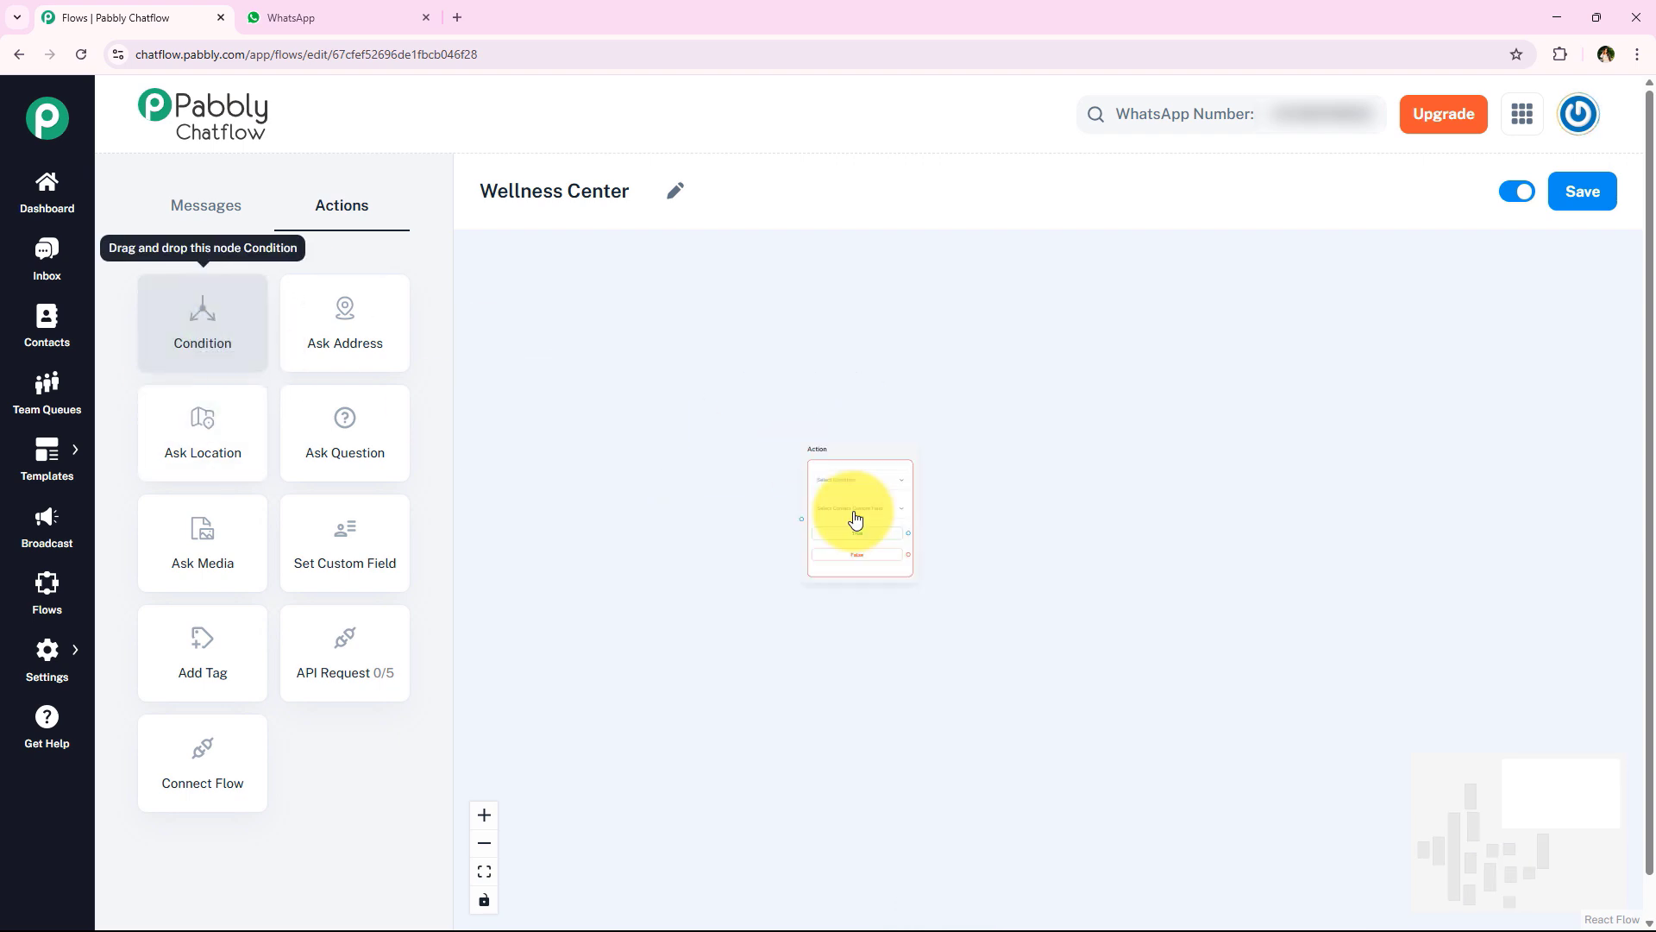
scroll(889, 595, up, 4)
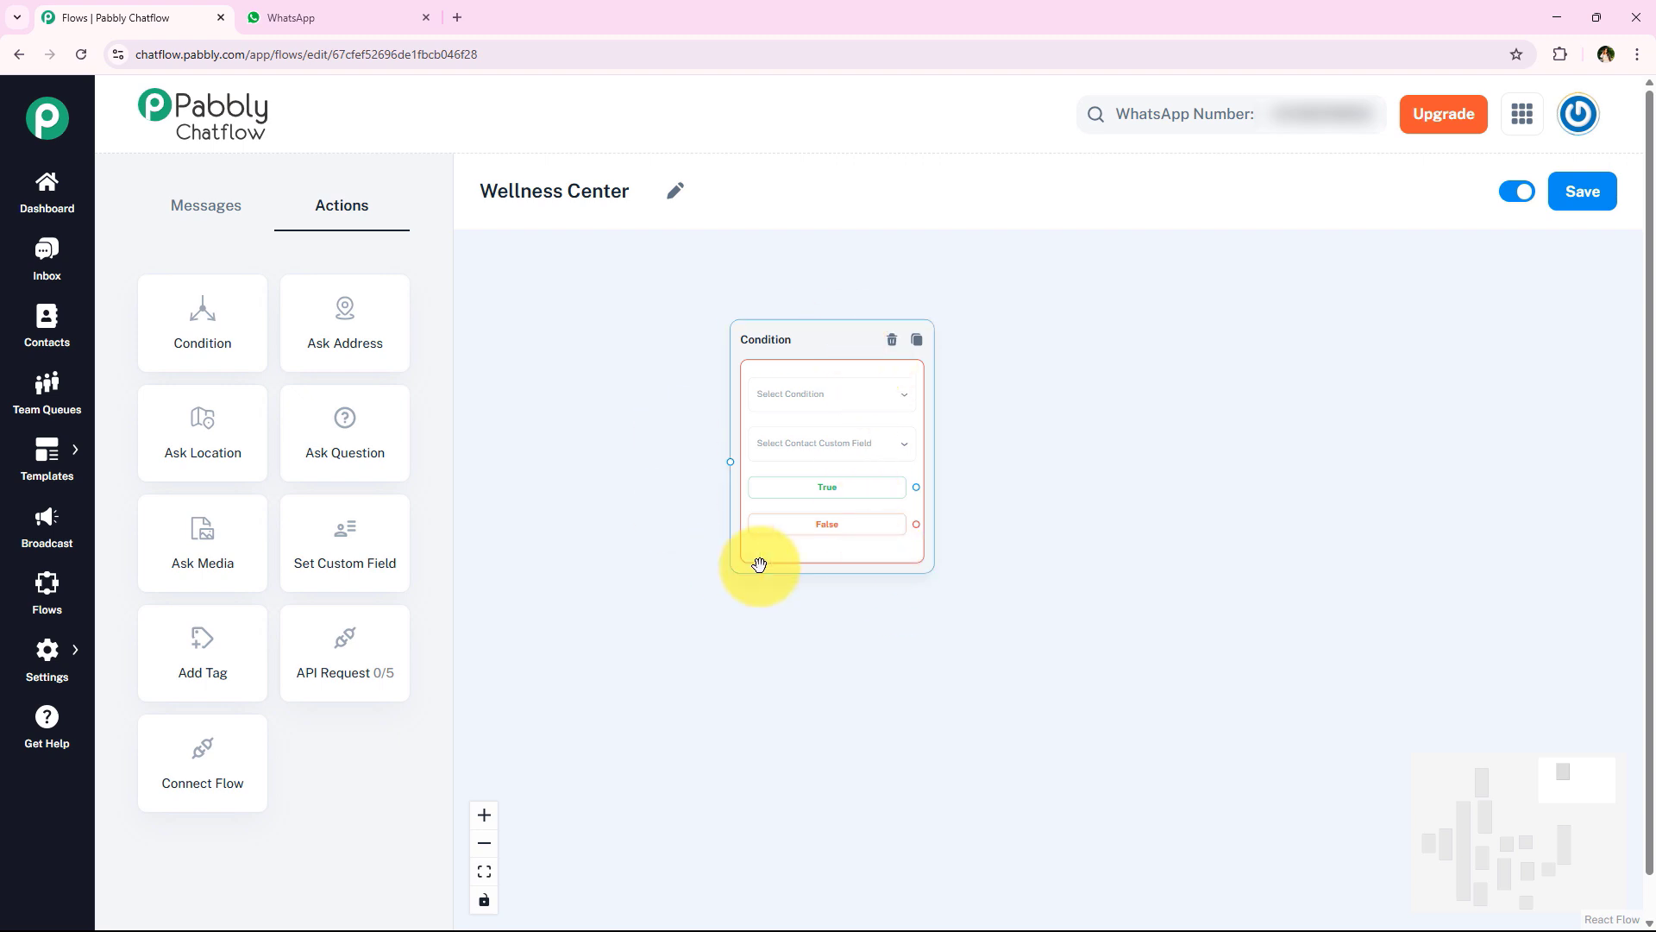
scroll(642, 444, up, 2)
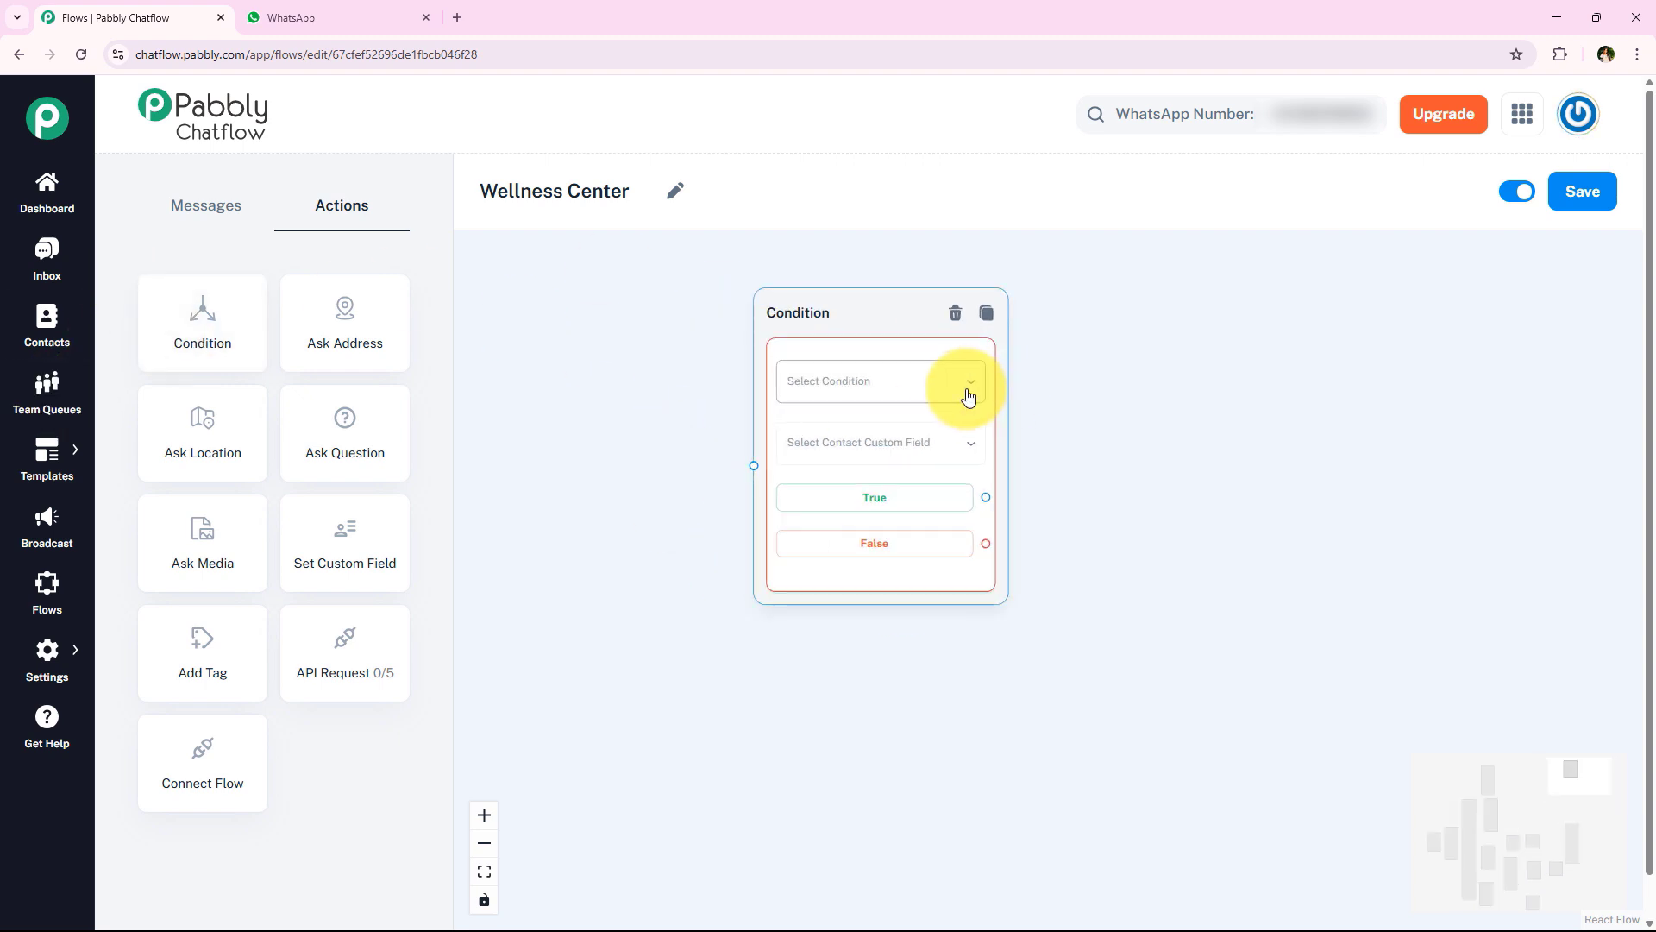
Set the Condition node to Equal on the Address contact custom field
click(864, 353)
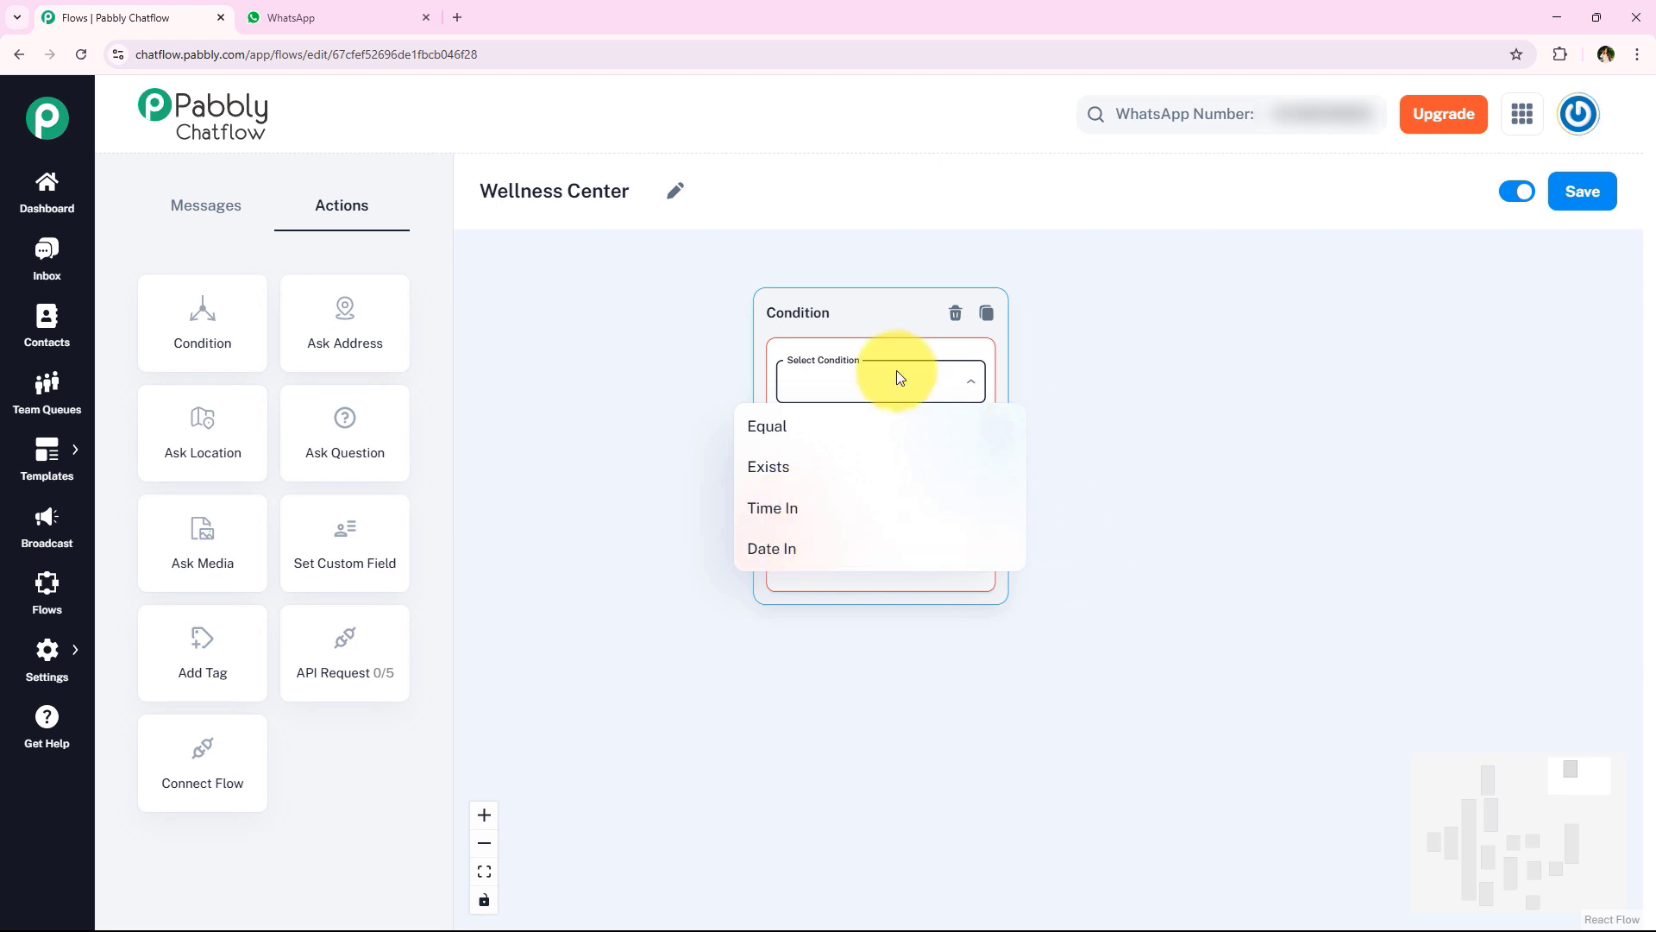
click(786, 442)
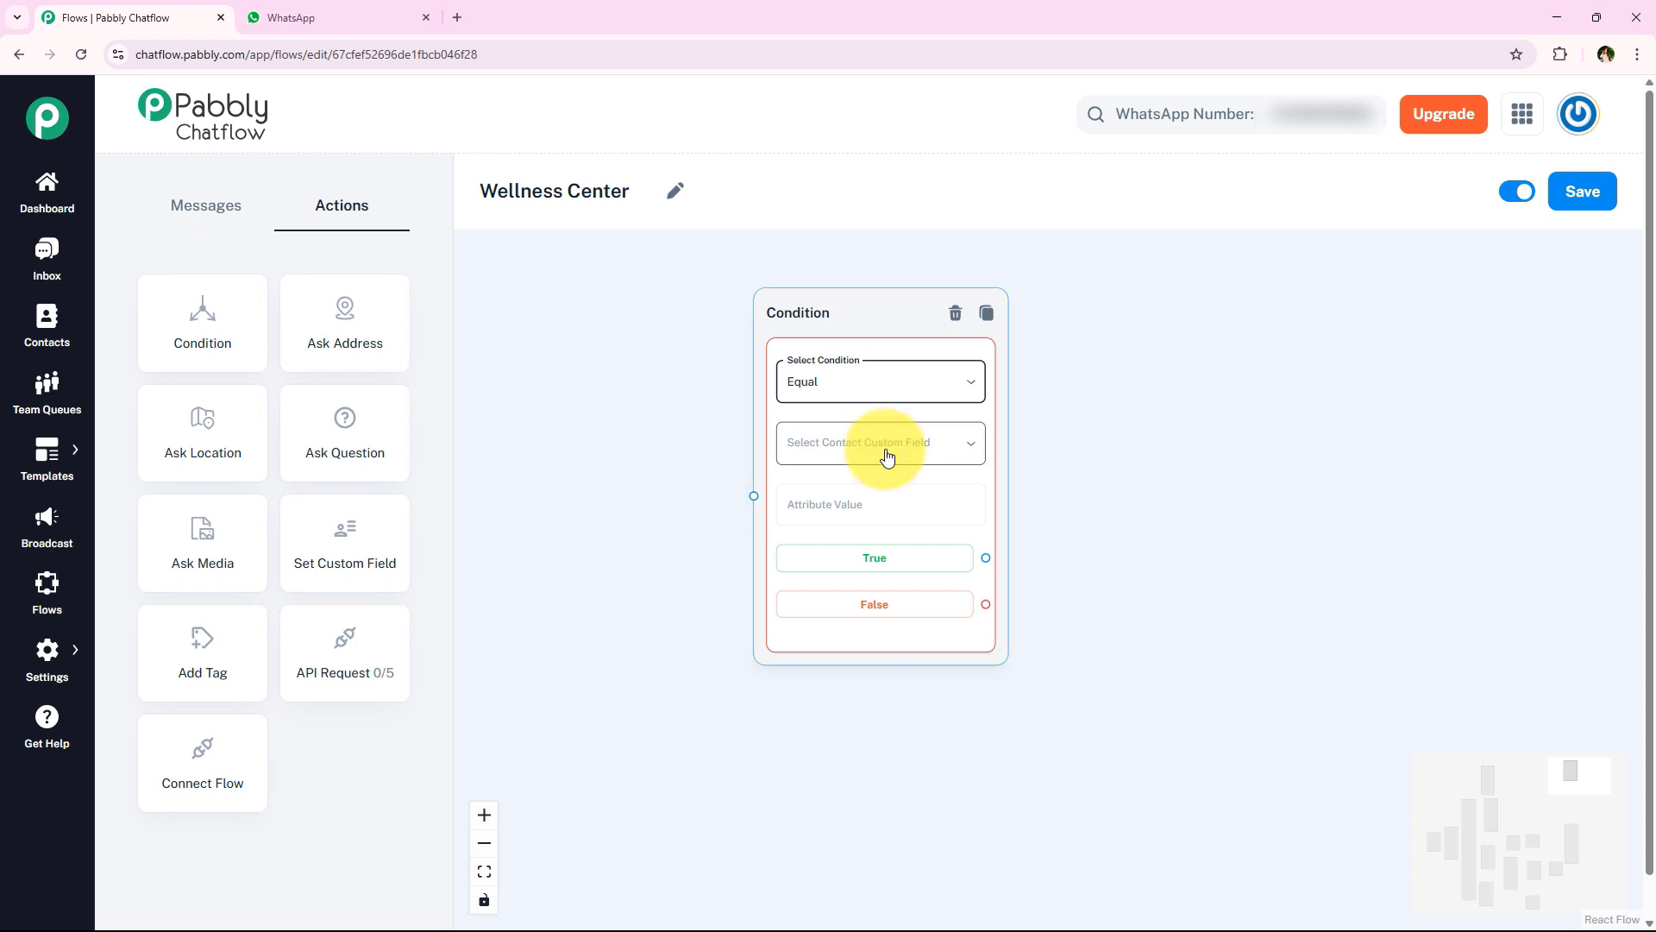
click(889, 444)
click(846, 491)
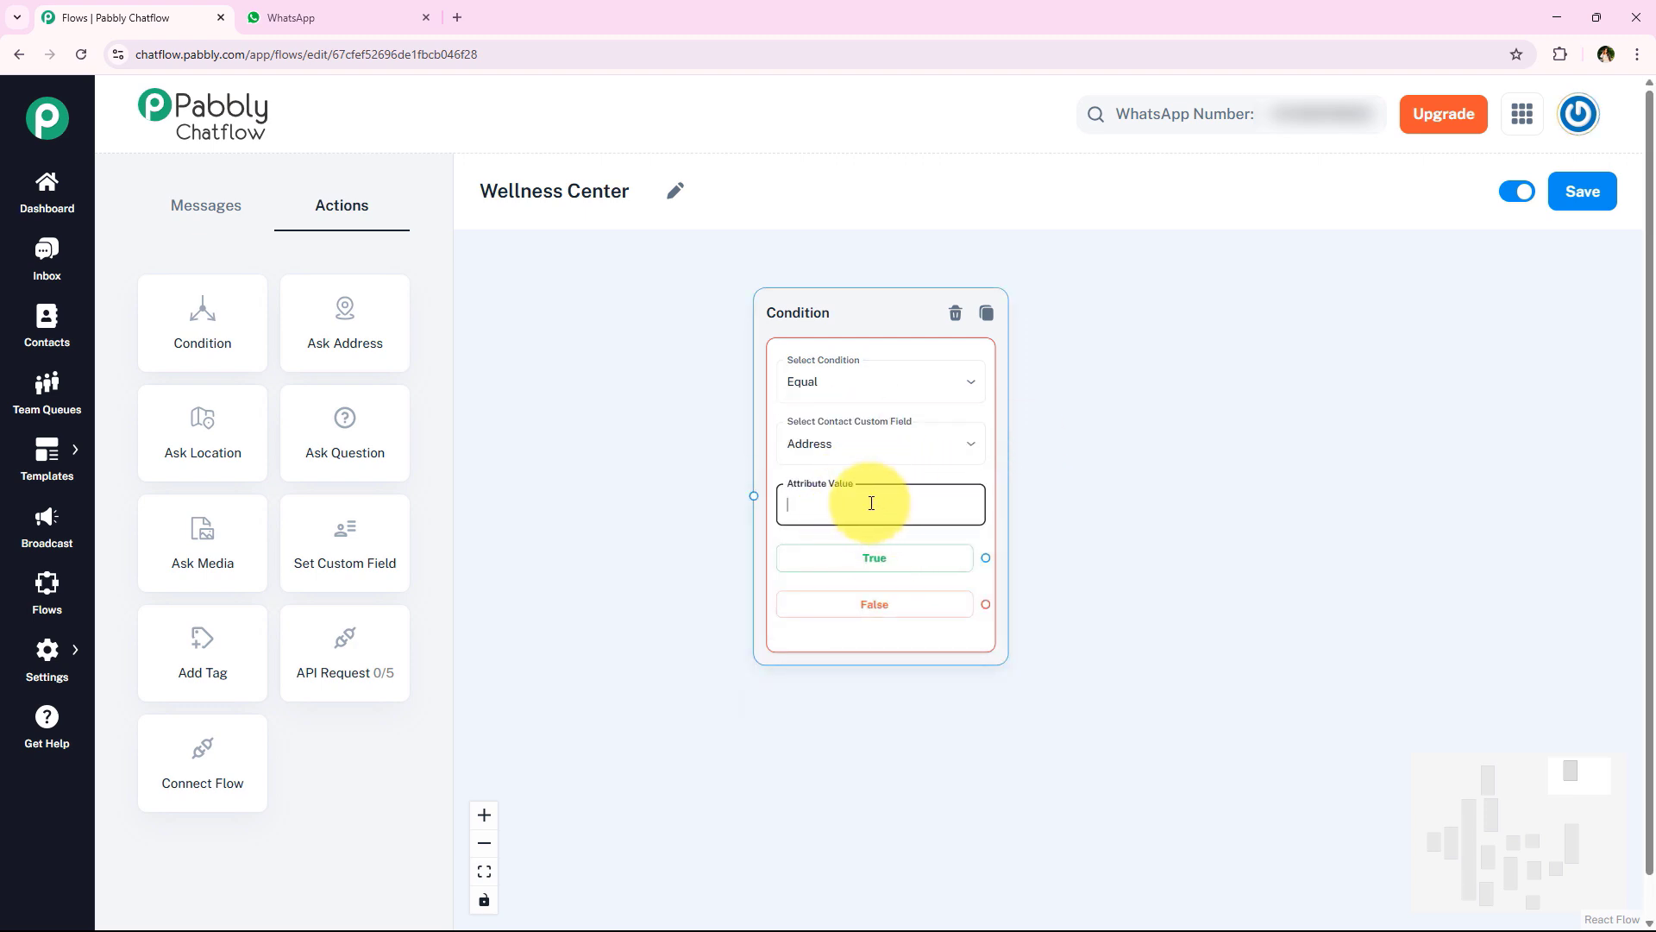
Try drawing connections from the Condition node's True and False outputs, and delete the node
drag(986, 558, 1148, 382)
drag(986, 604, 1182, 621)
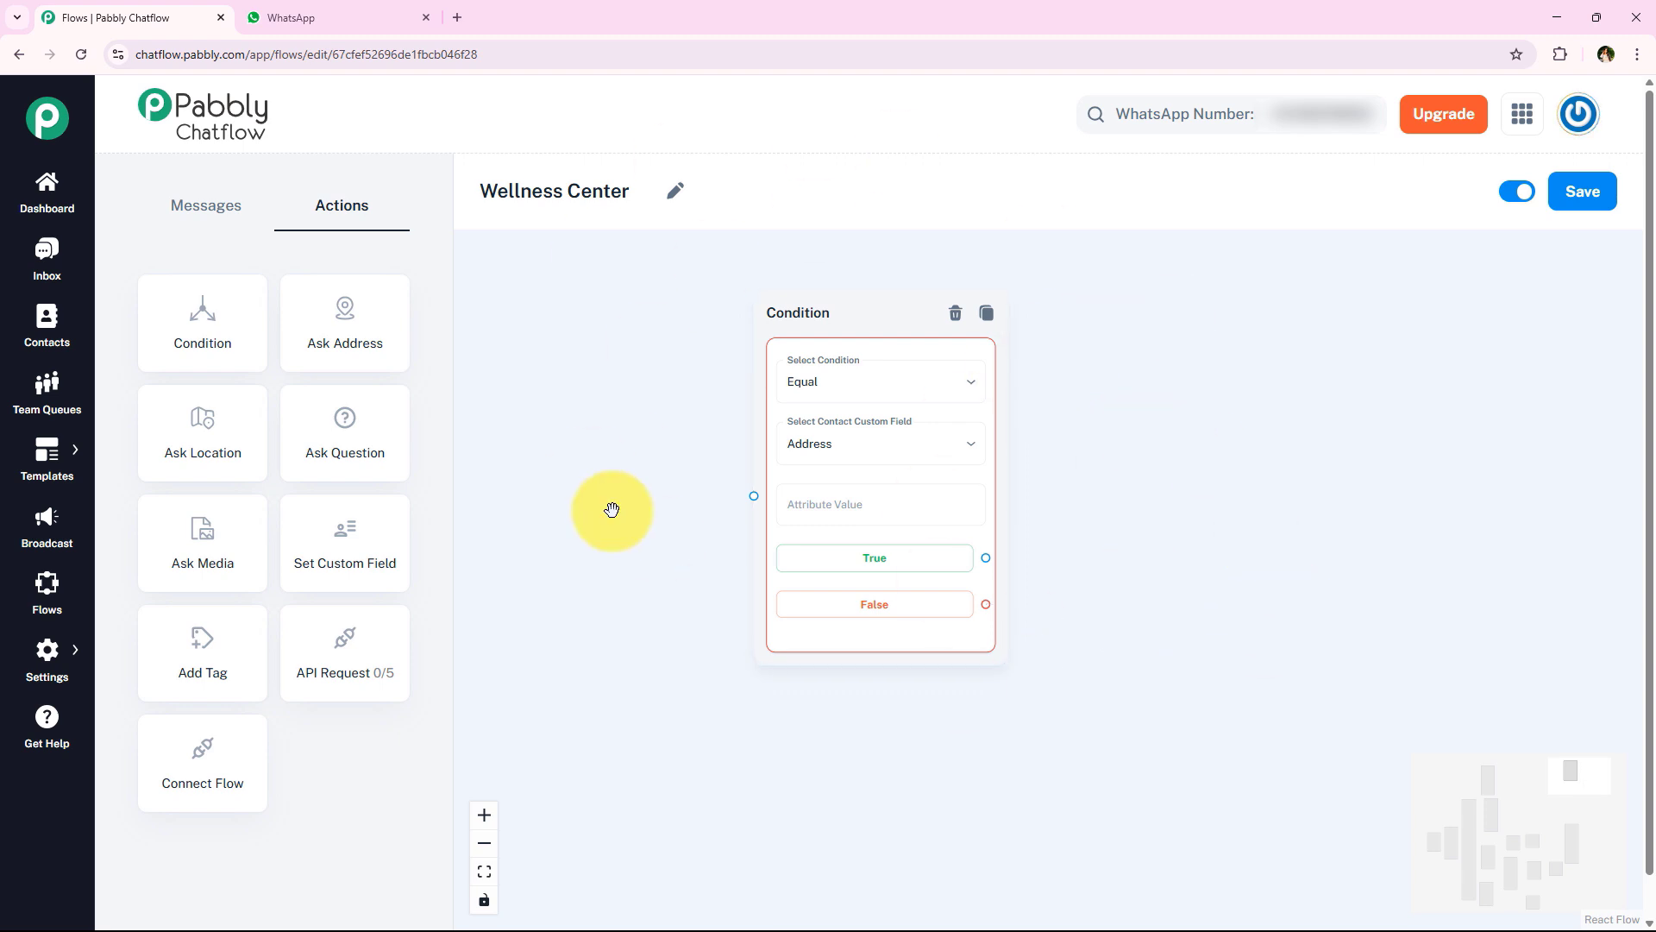
click(955, 314)
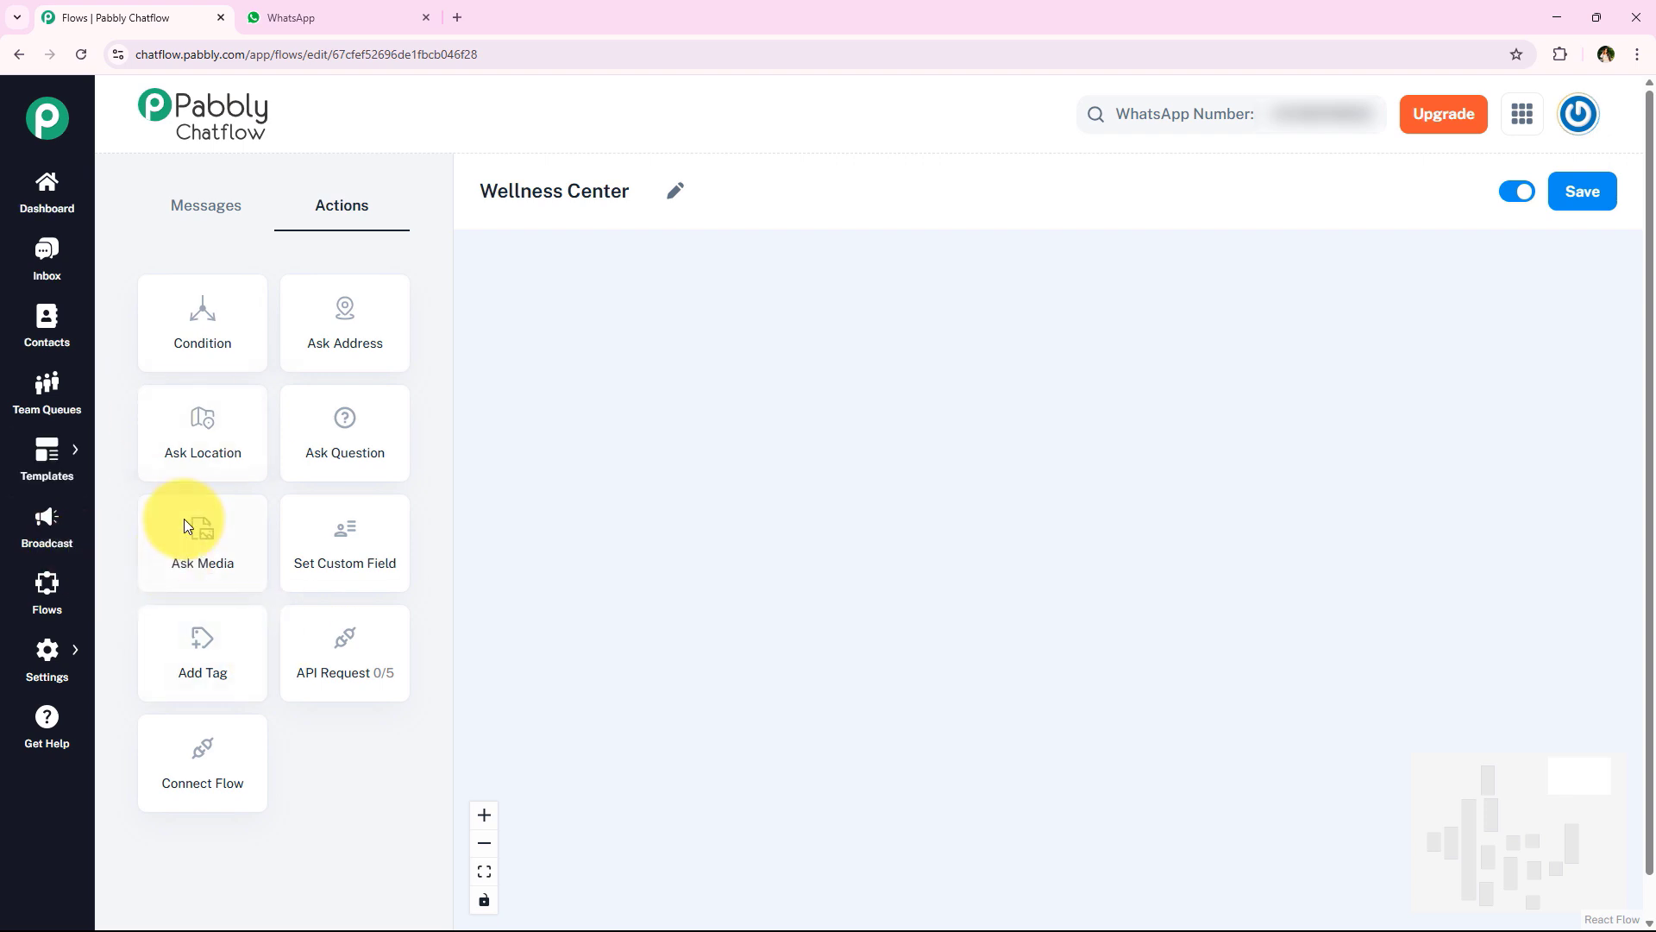
Add an Ask Media node on the empty canvas and enter "Please share a media" as its message
drag(183, 552, 677, 428)
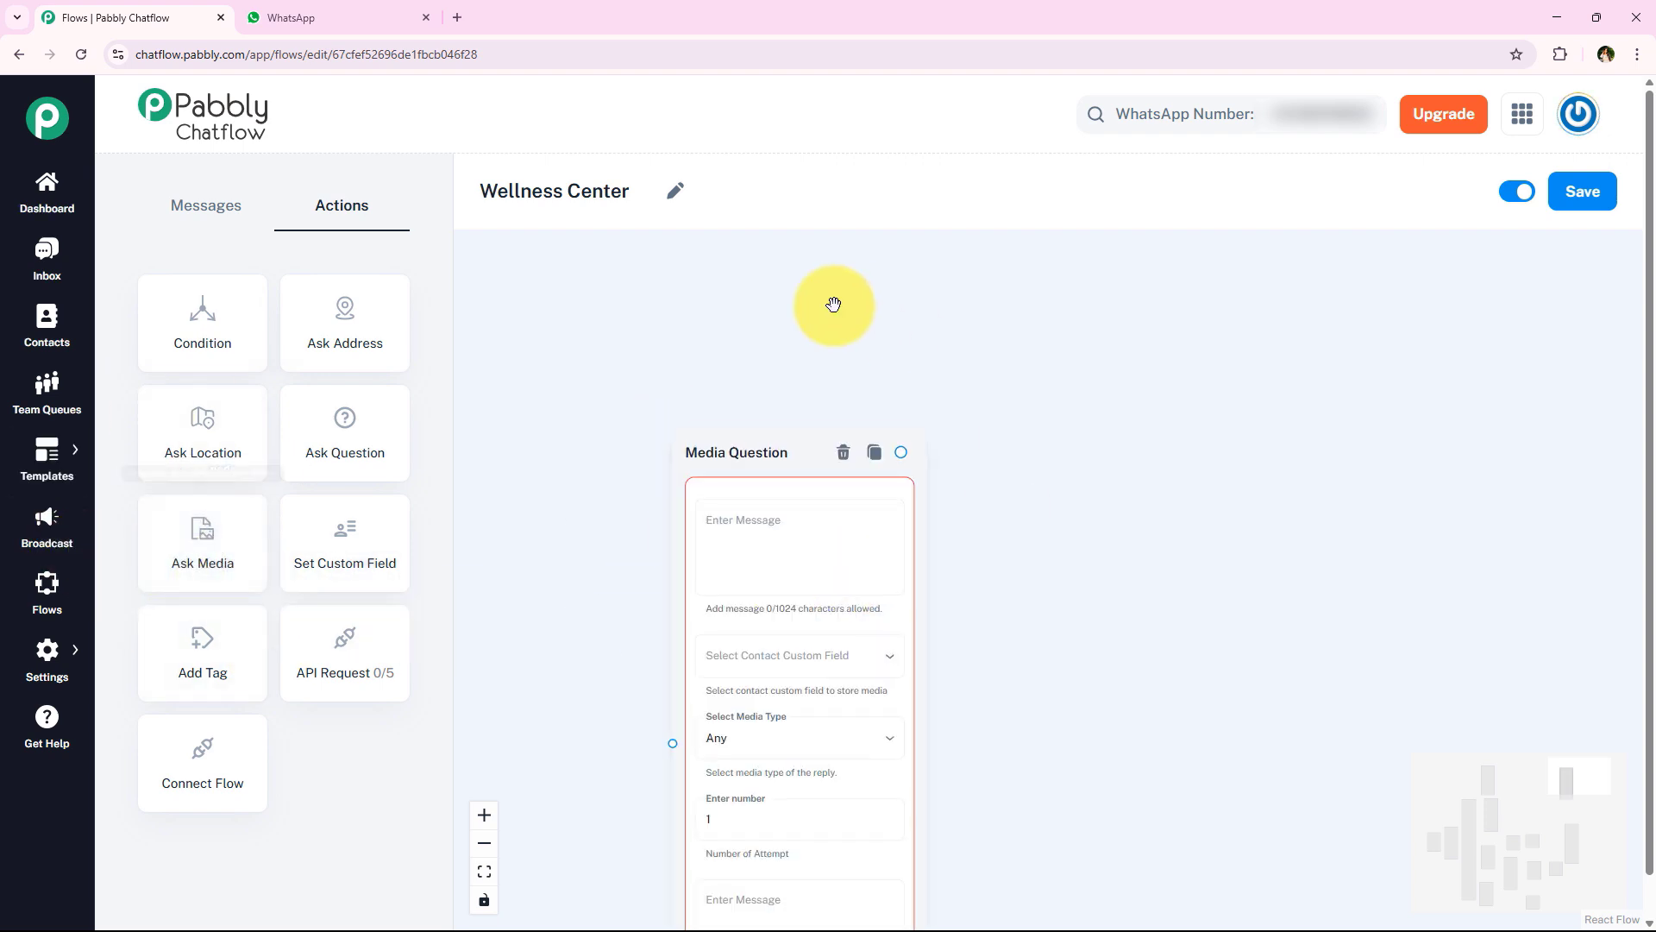
drag(602, 536, 573, 373)
click(876, 373)
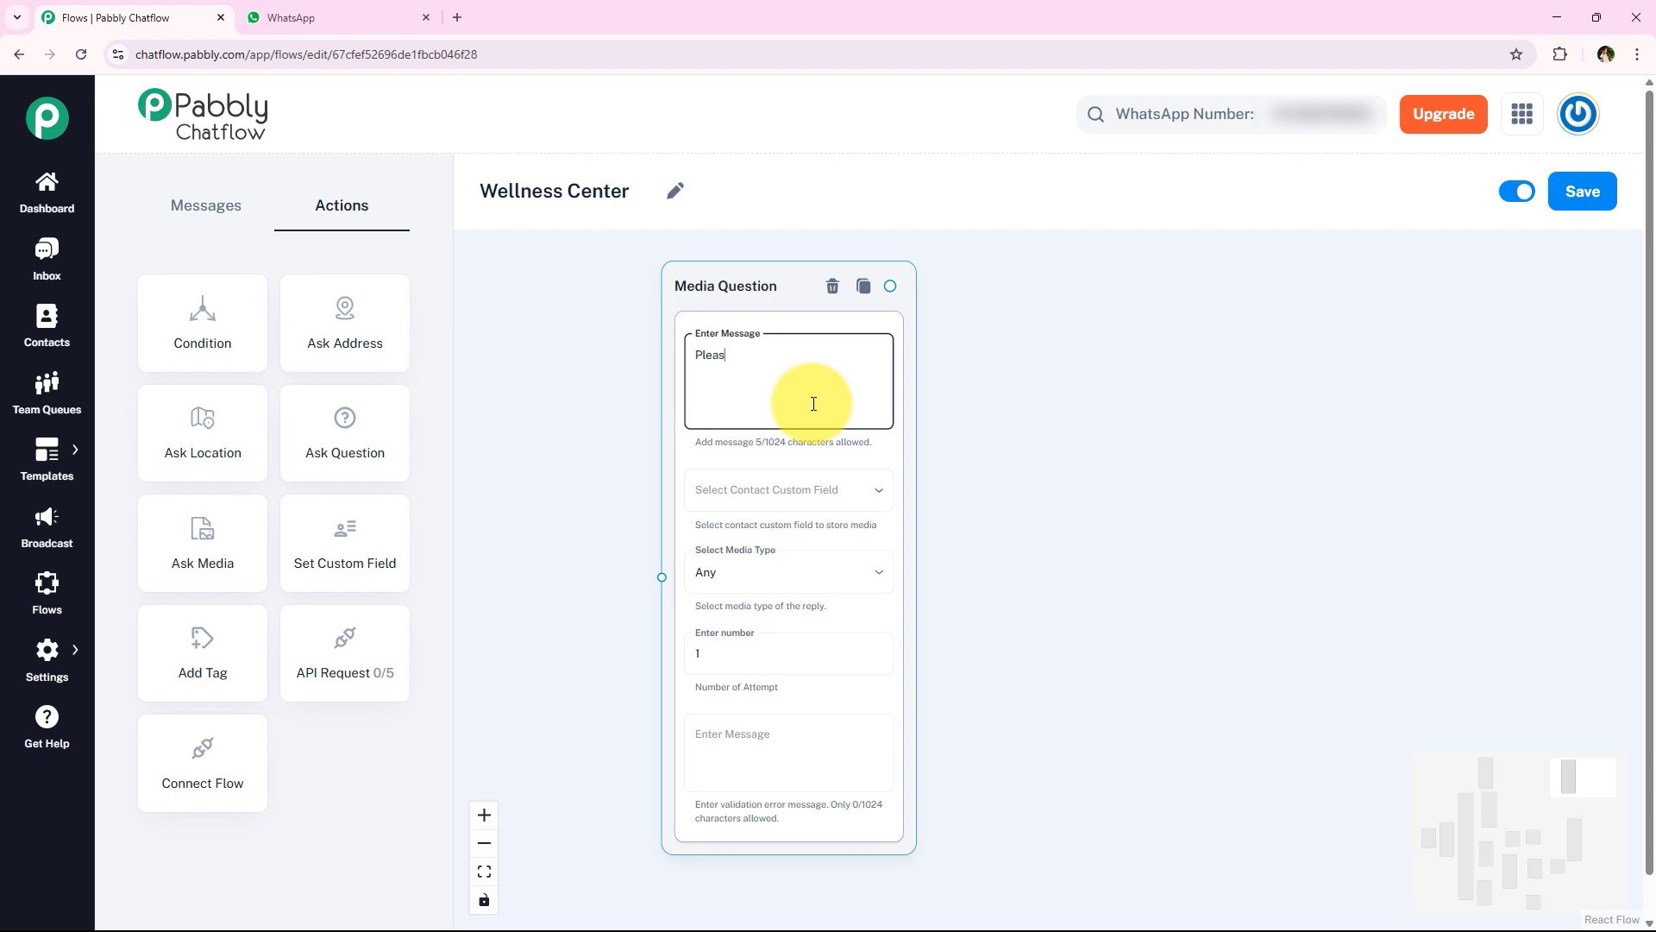
text(Please sg)
key(BackSpace)
text(hare a media)
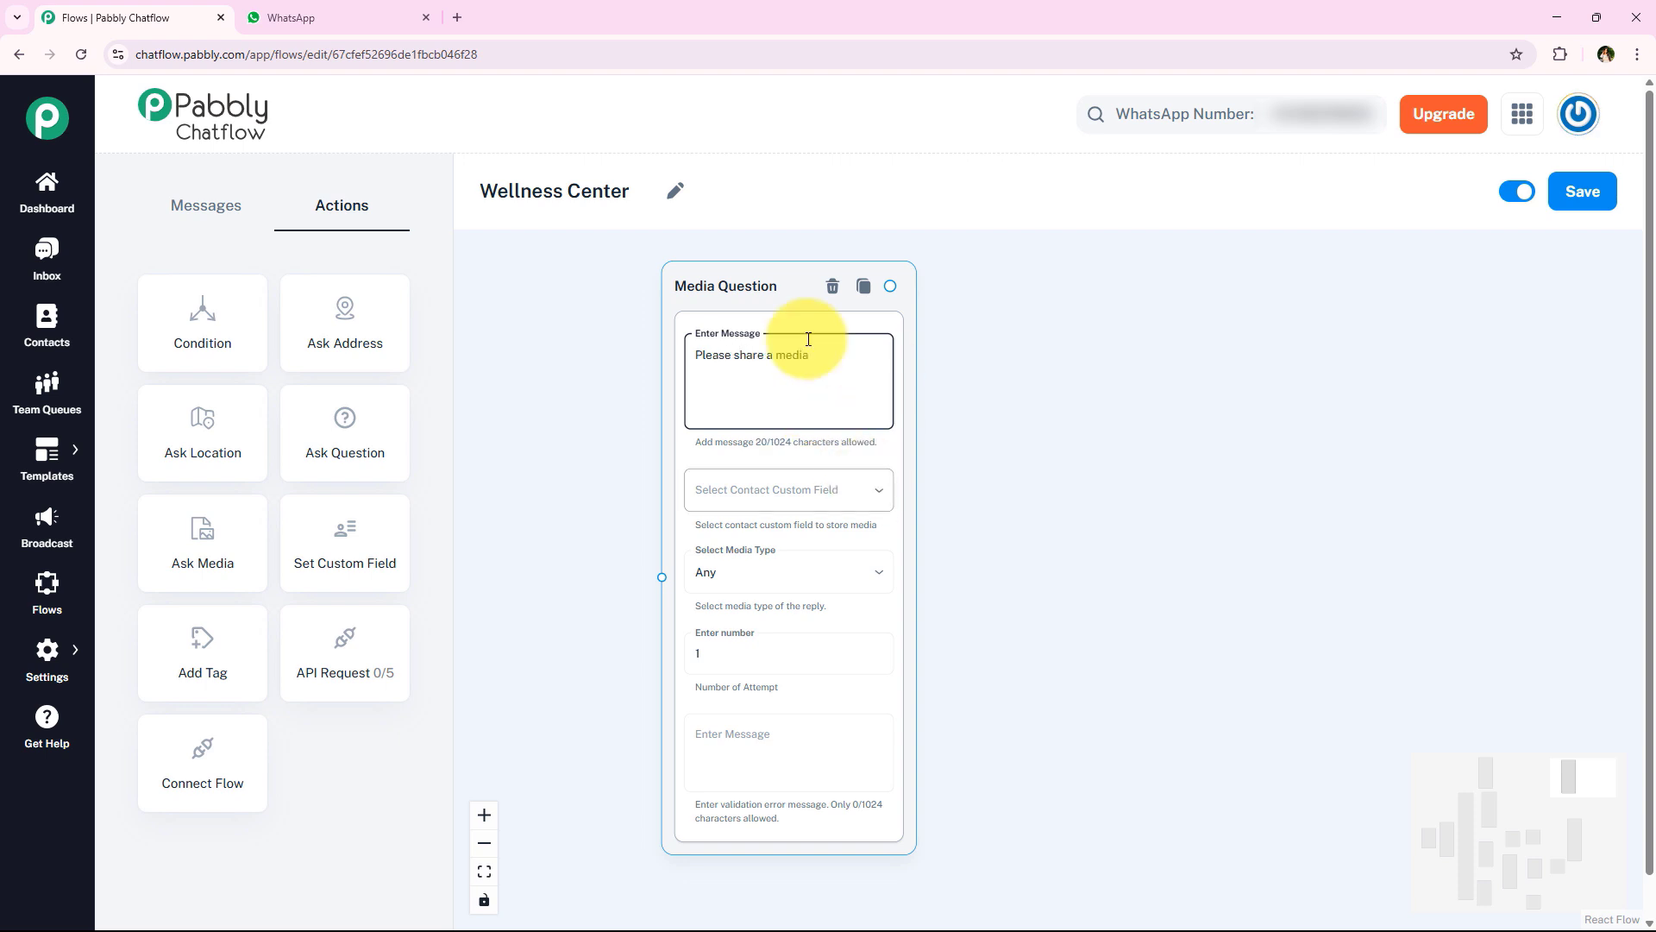
Examine the Media Question node's contact custom field and media type options, and delete the node
click(721, 505)
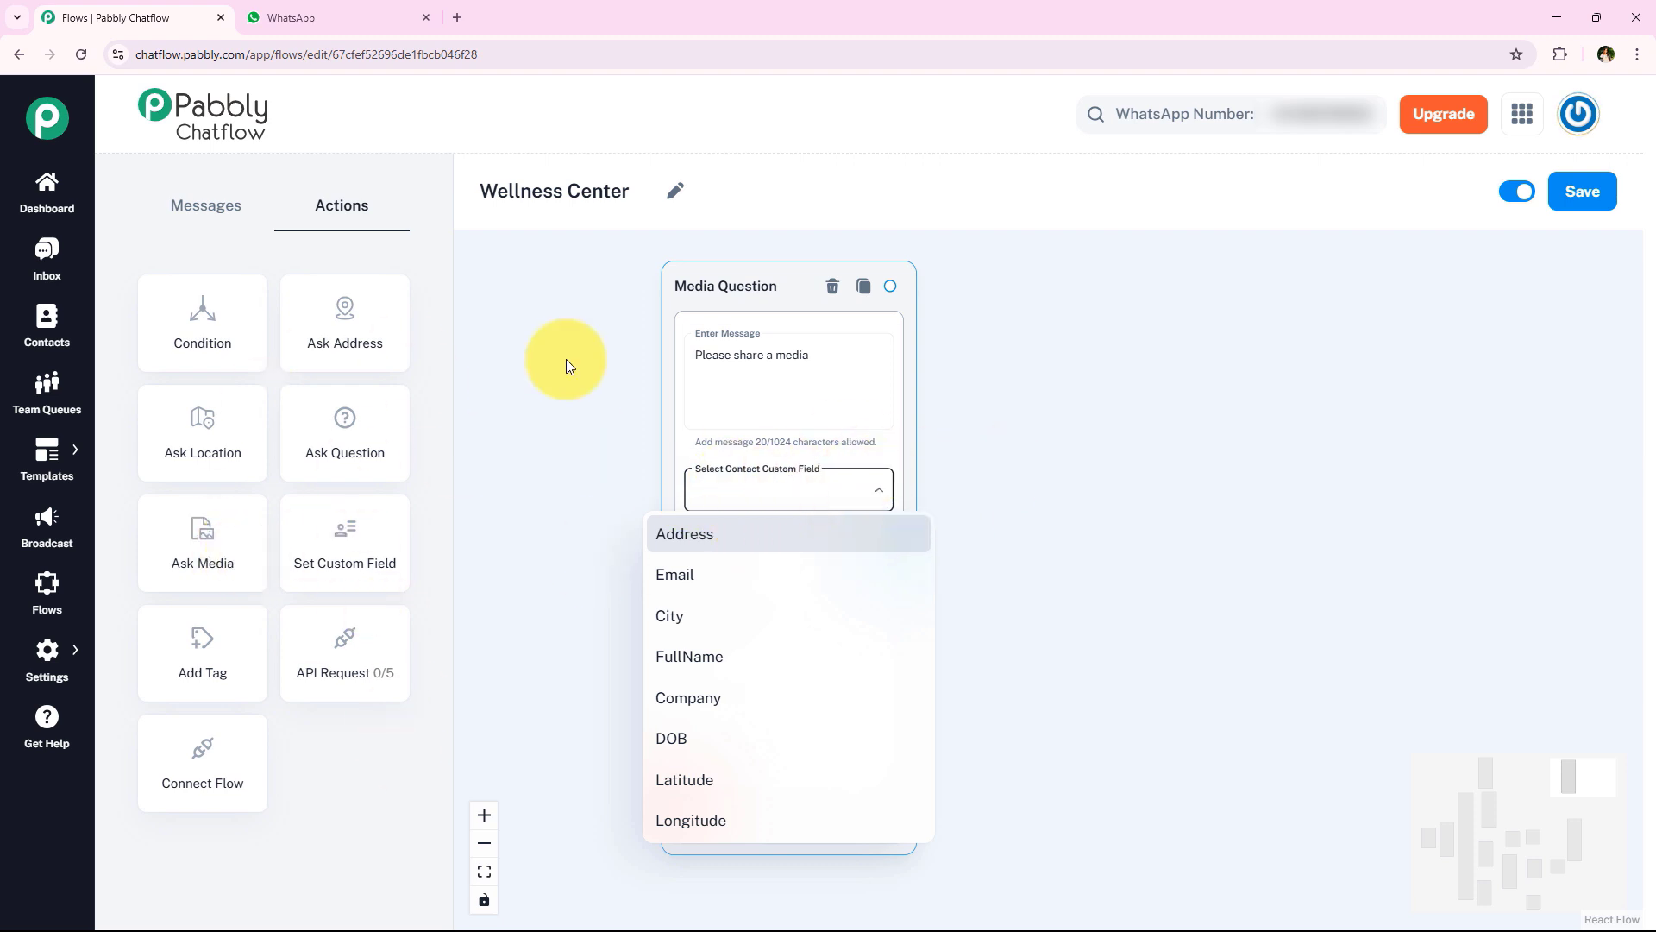
click(546, 542)
click(861, 490)
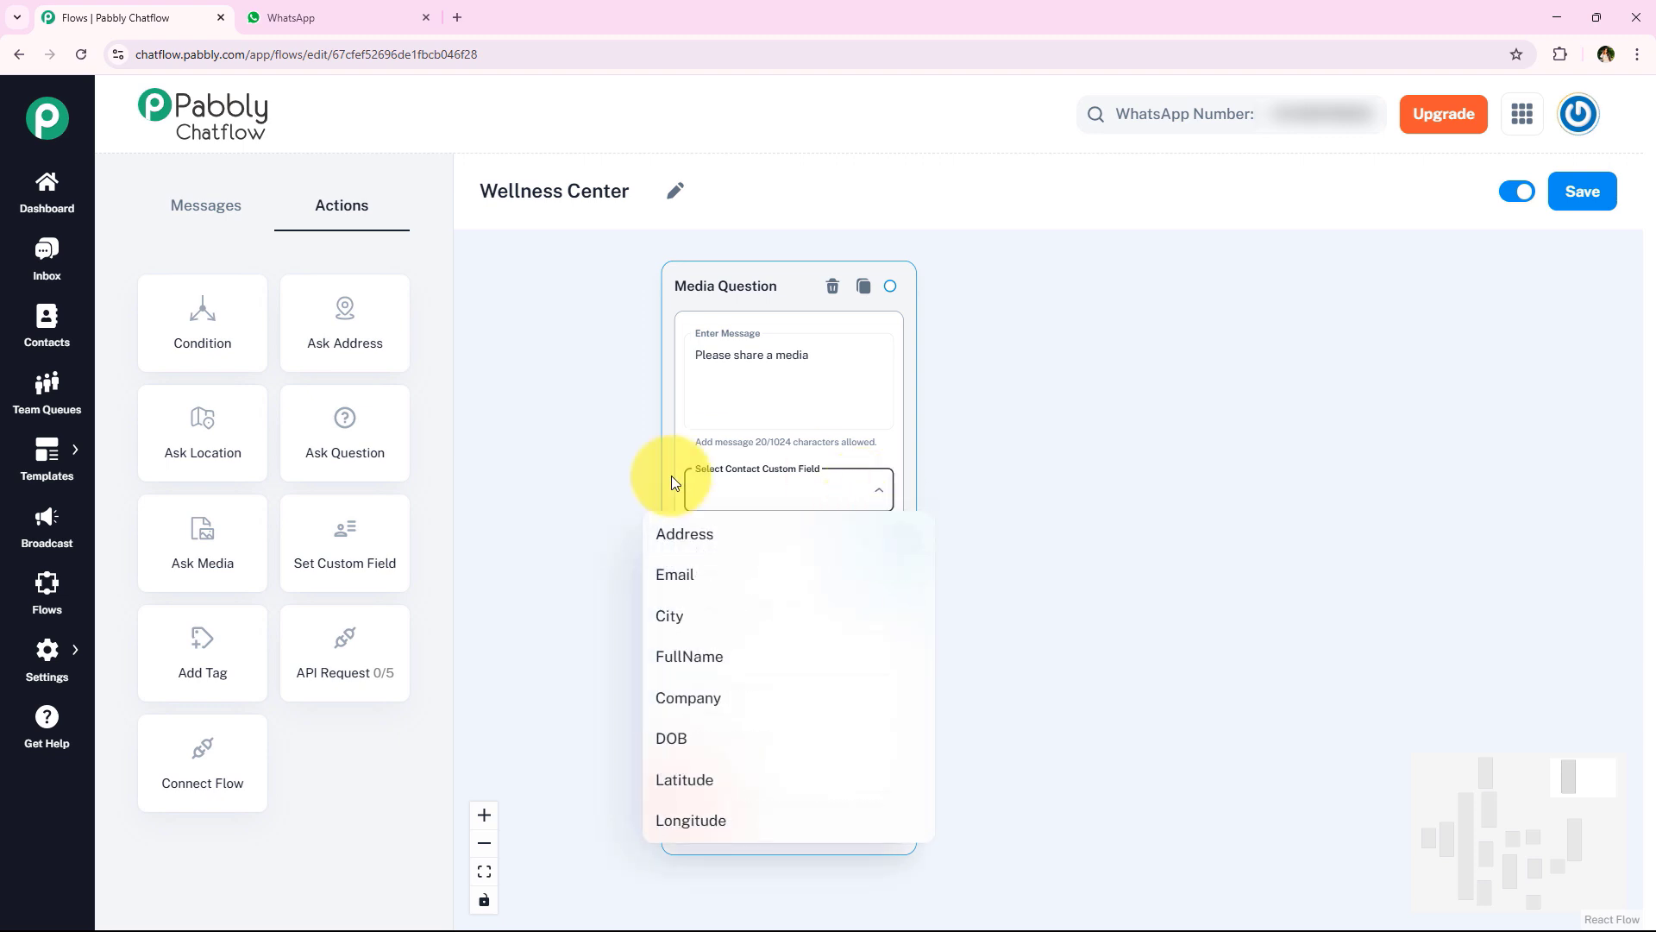
click(421, 499)
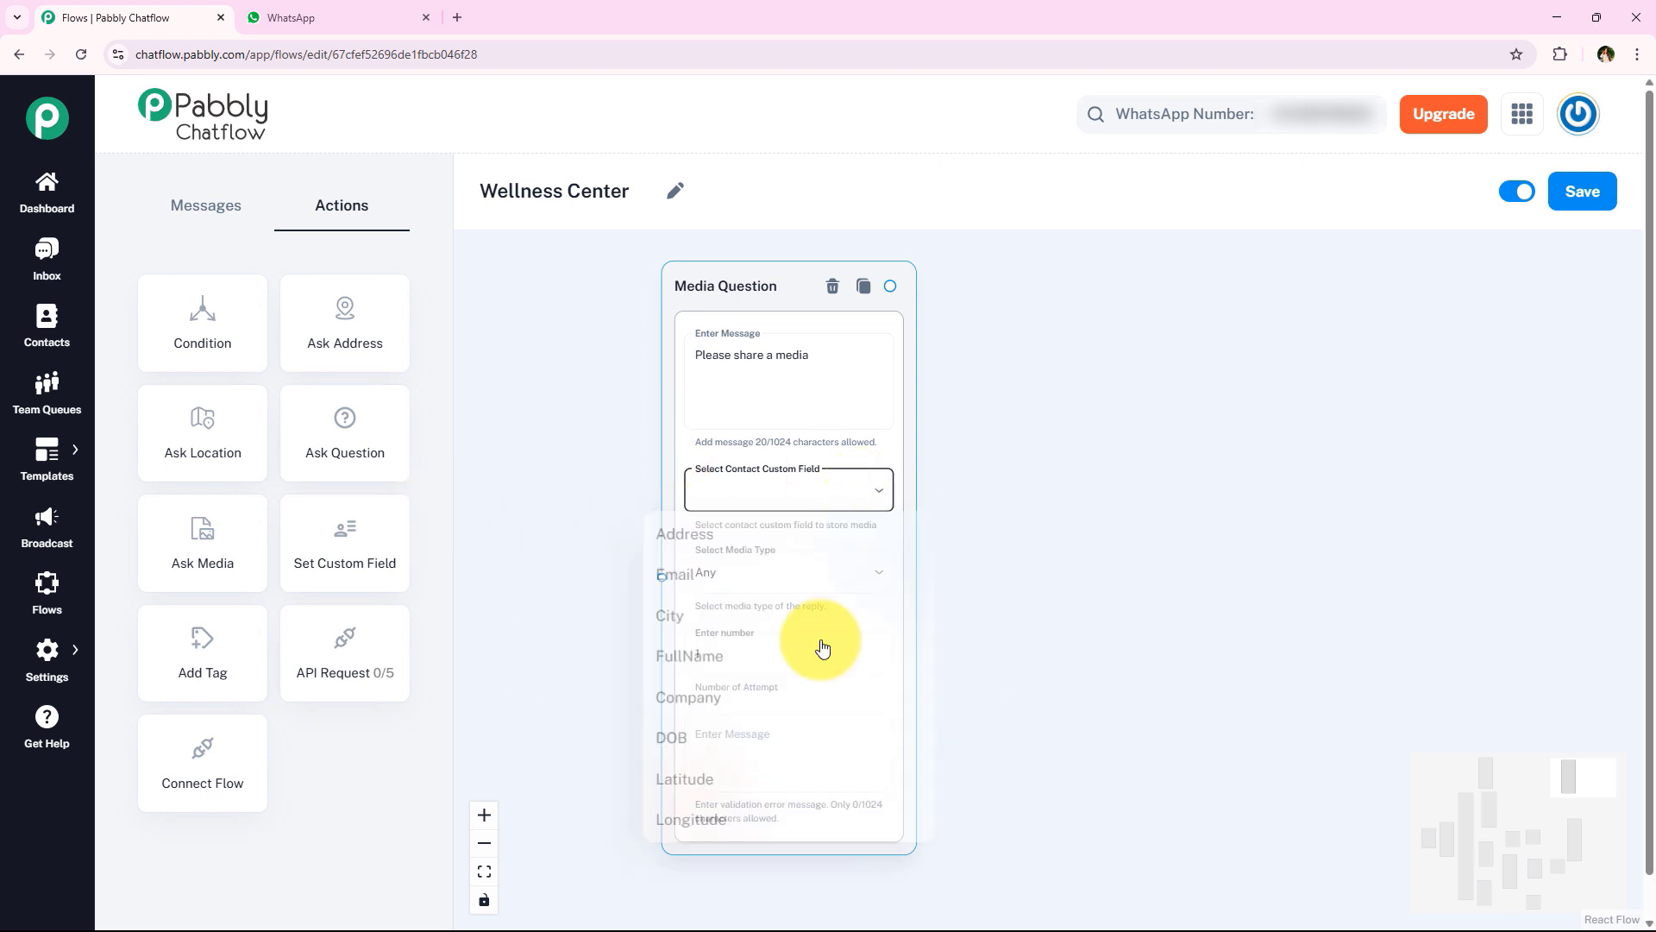
click(765, 577)
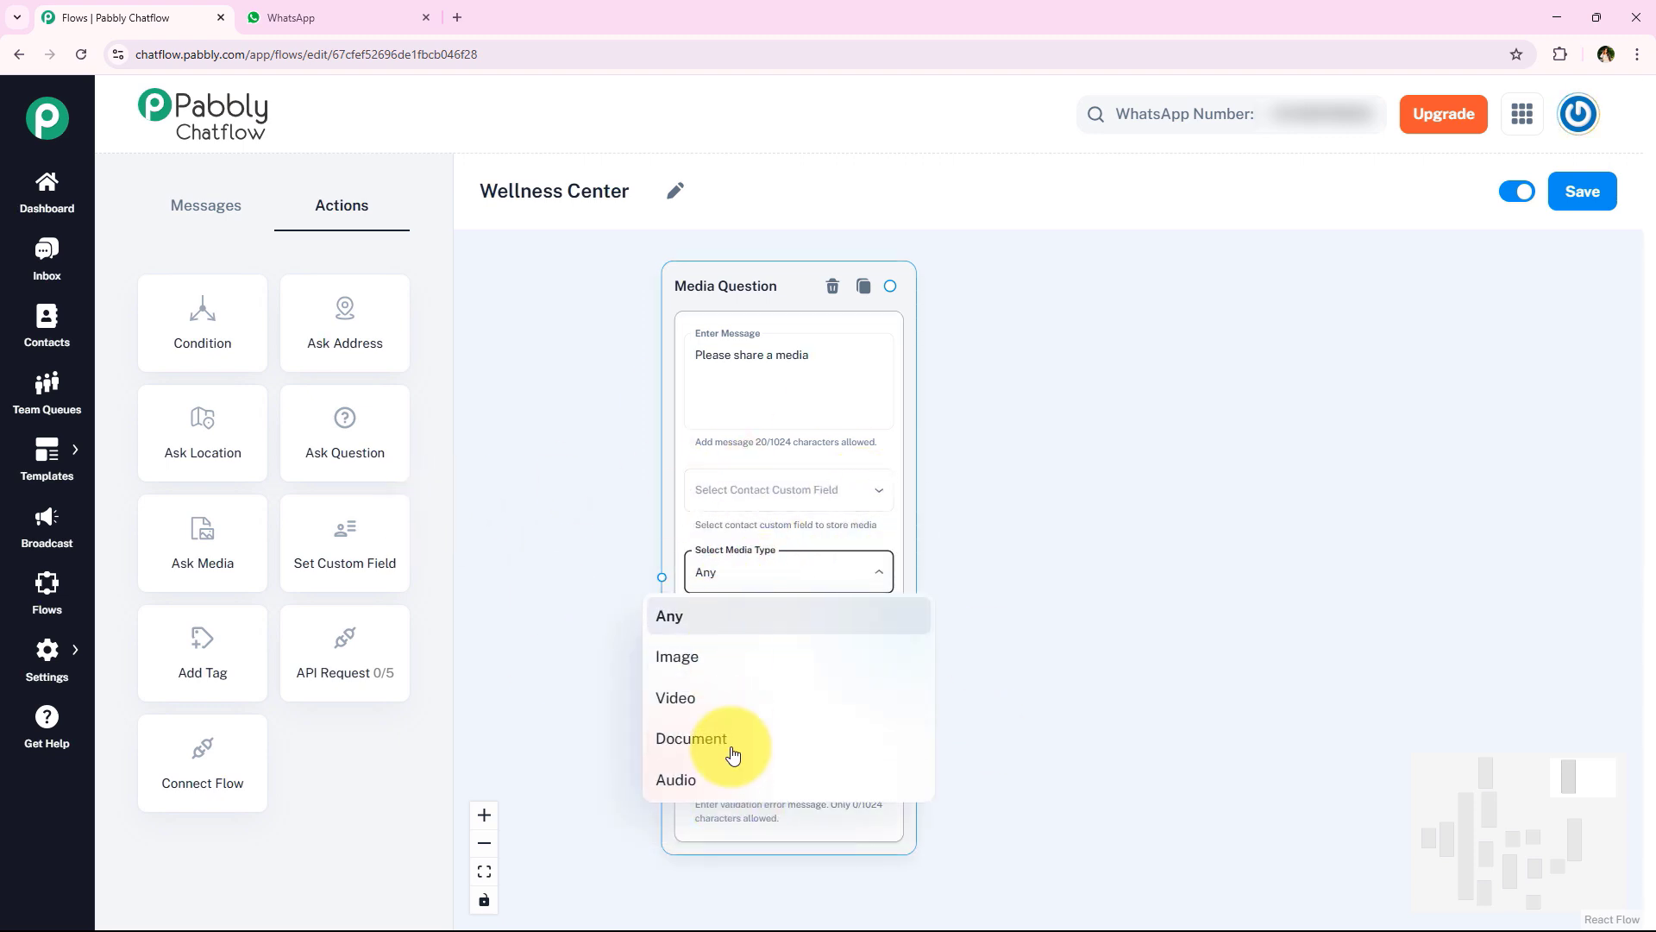
click(769, 495)
click(779, 495)
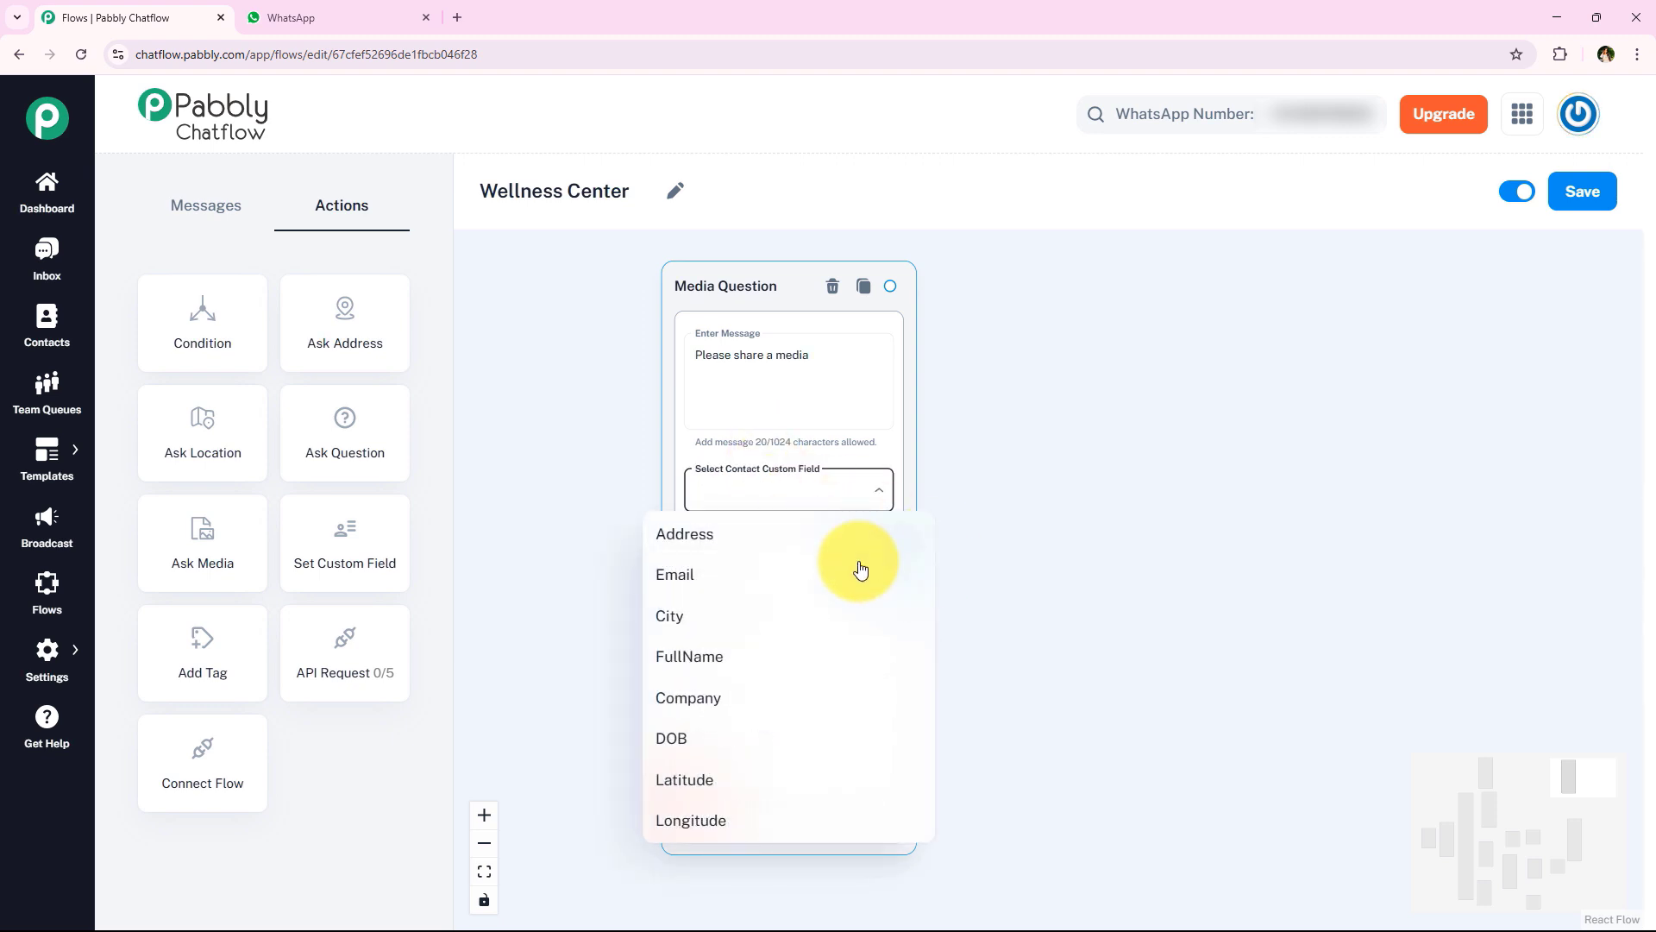
click(1067, 557)
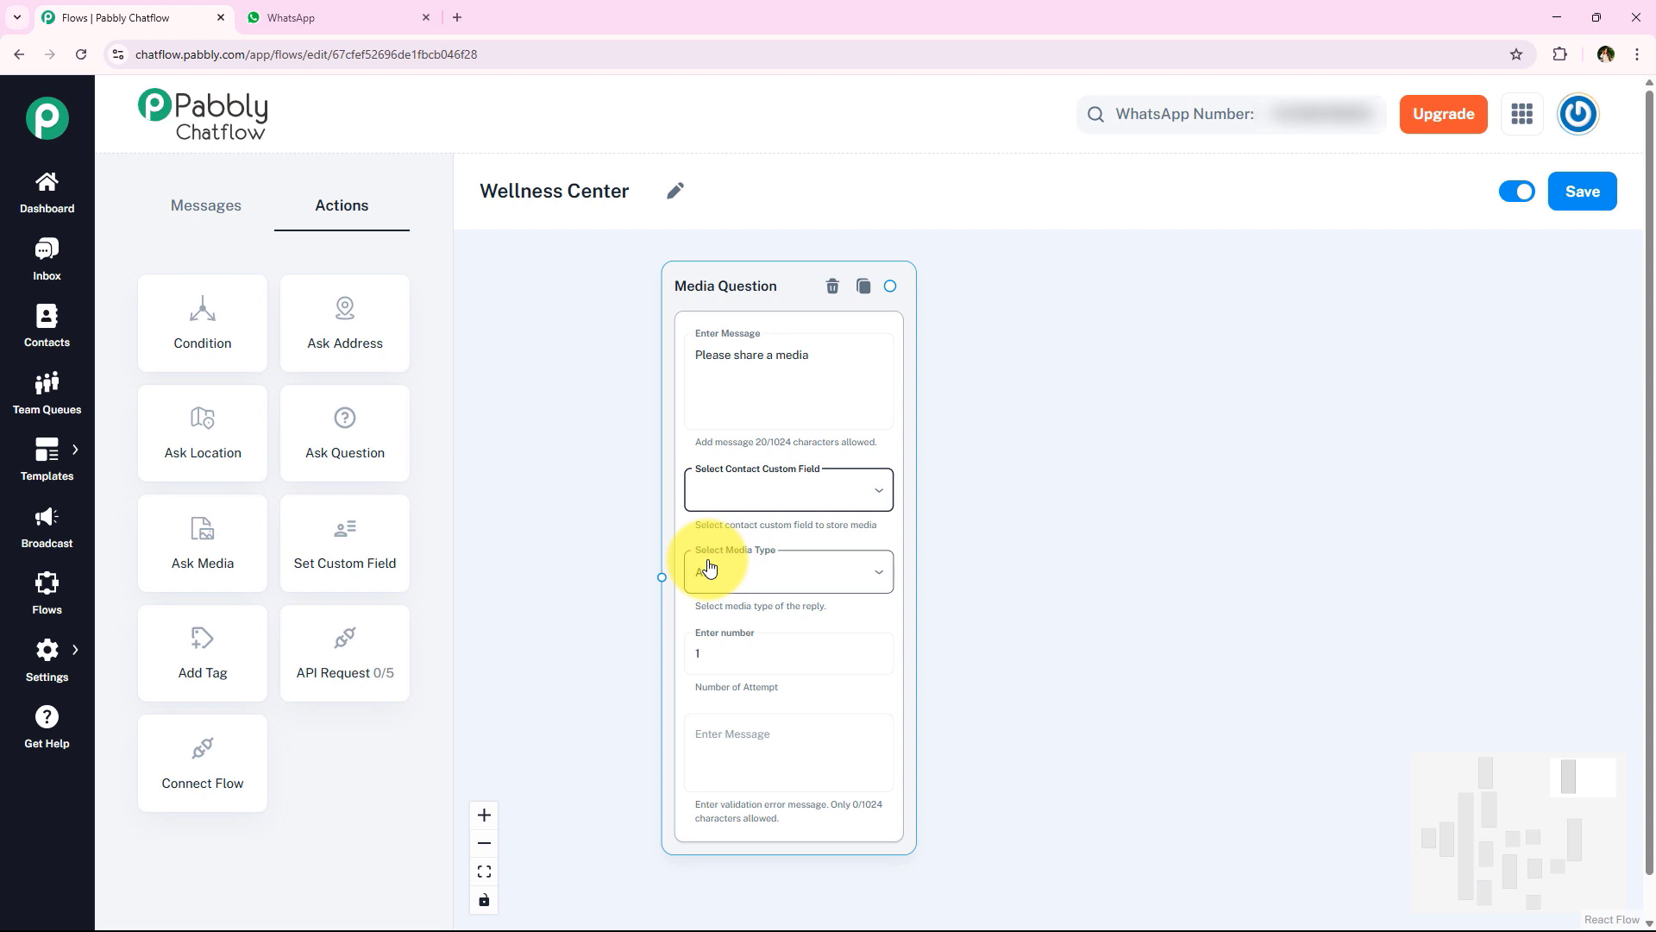
click(722, 571)
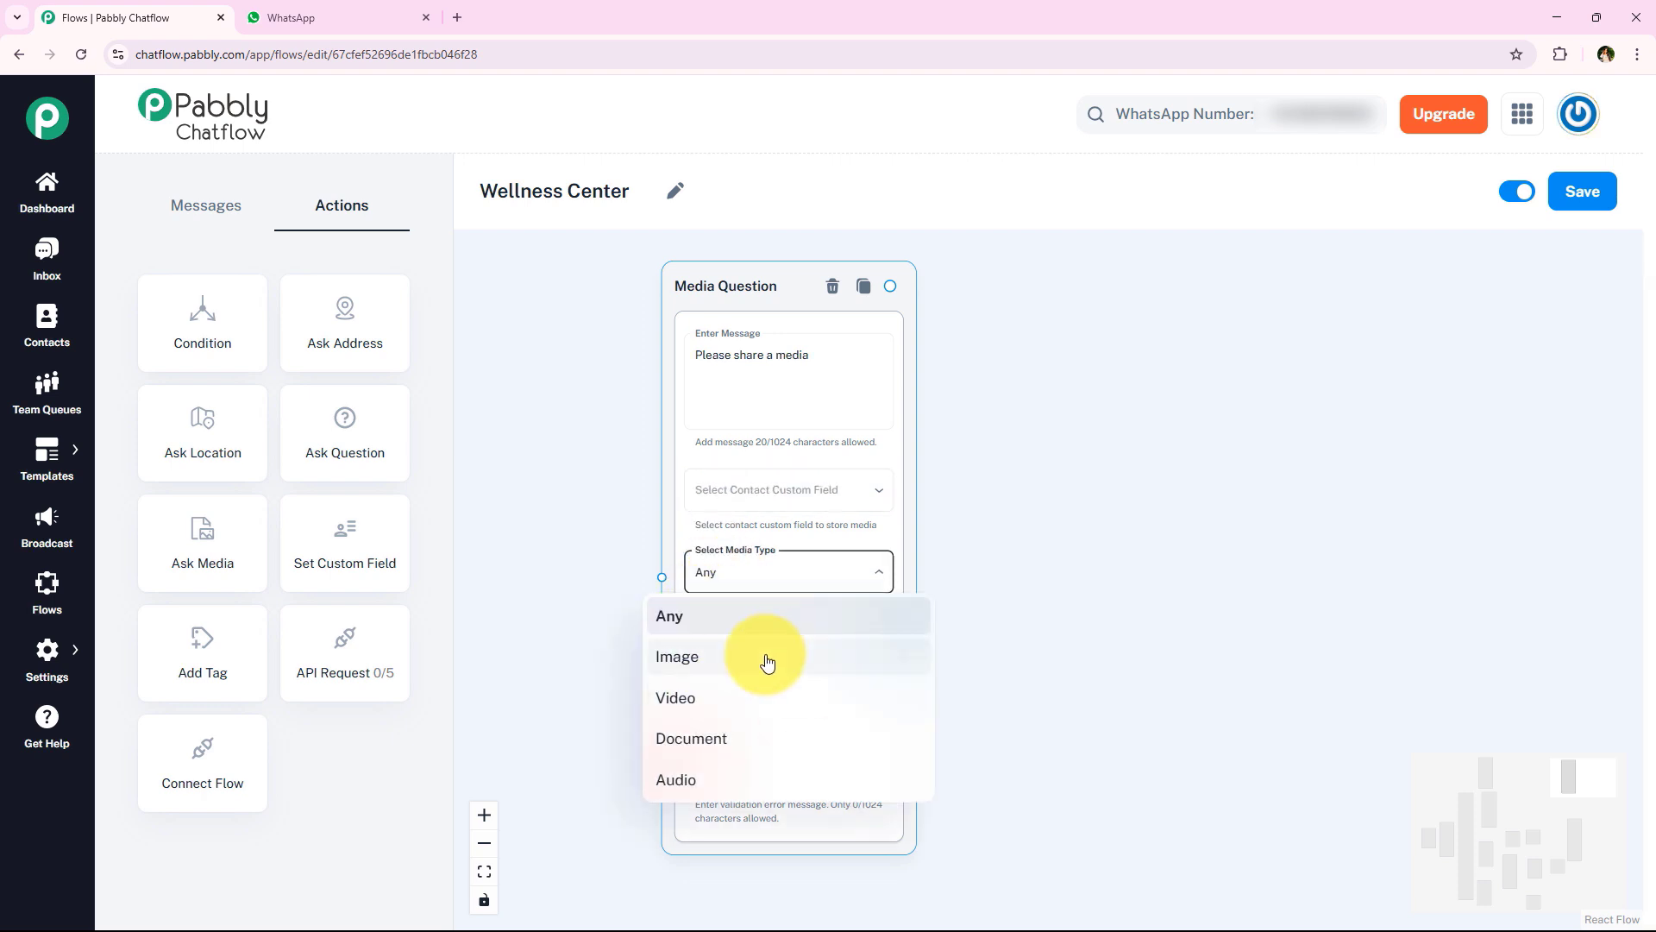
click(1164, 643)
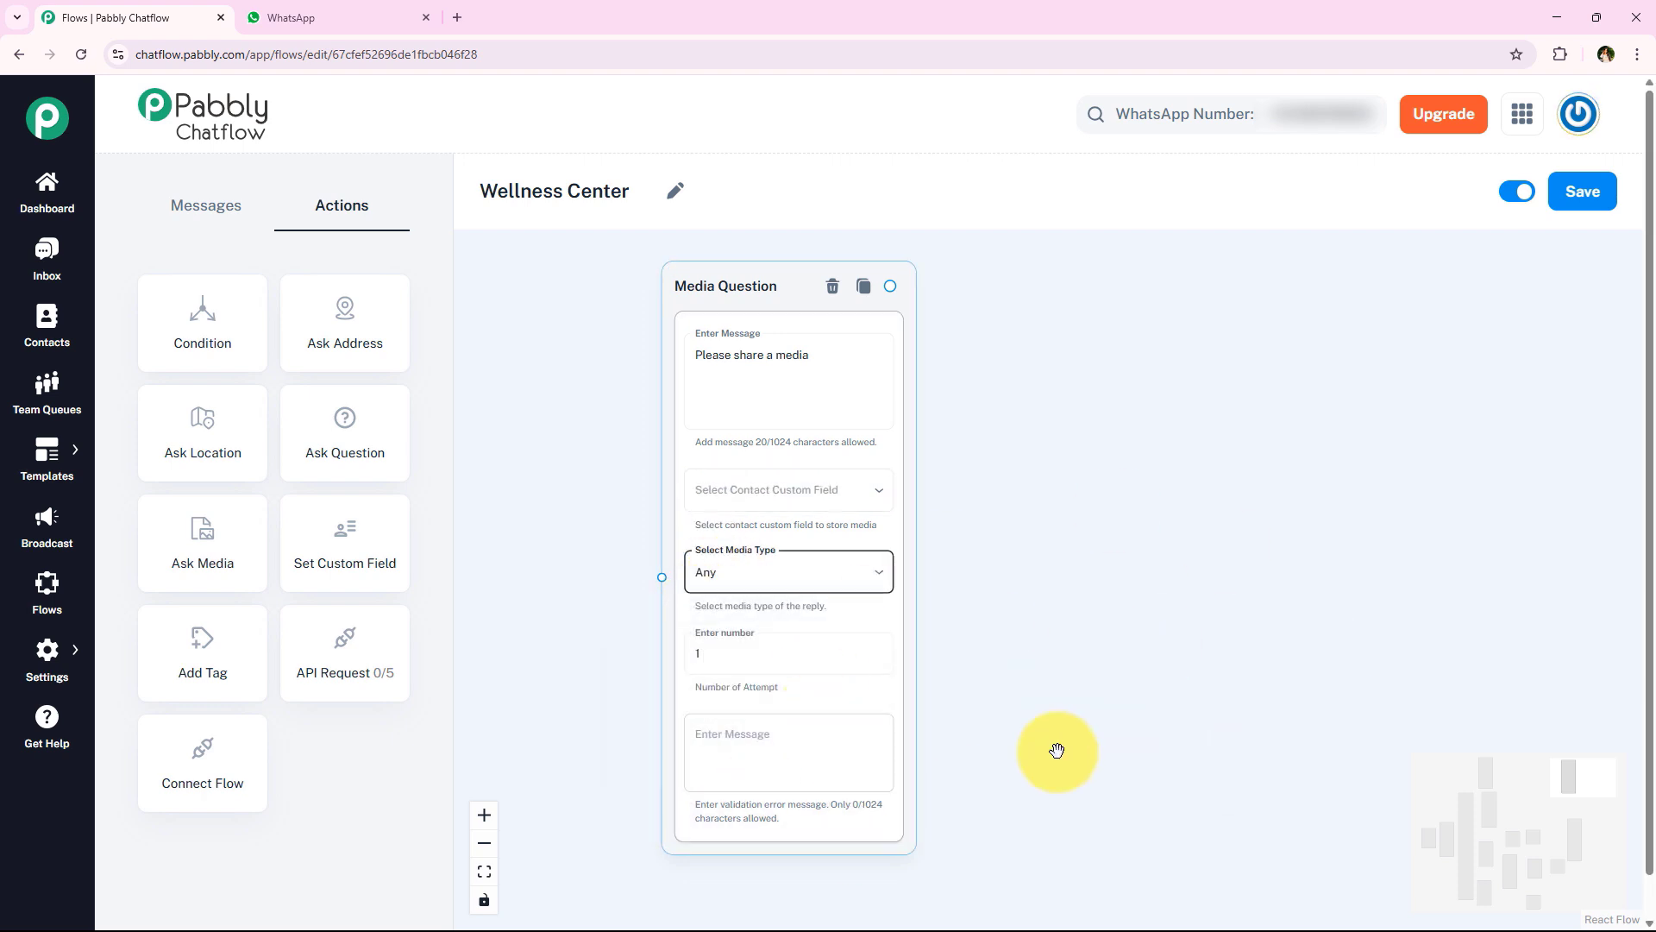
click(833, 289)
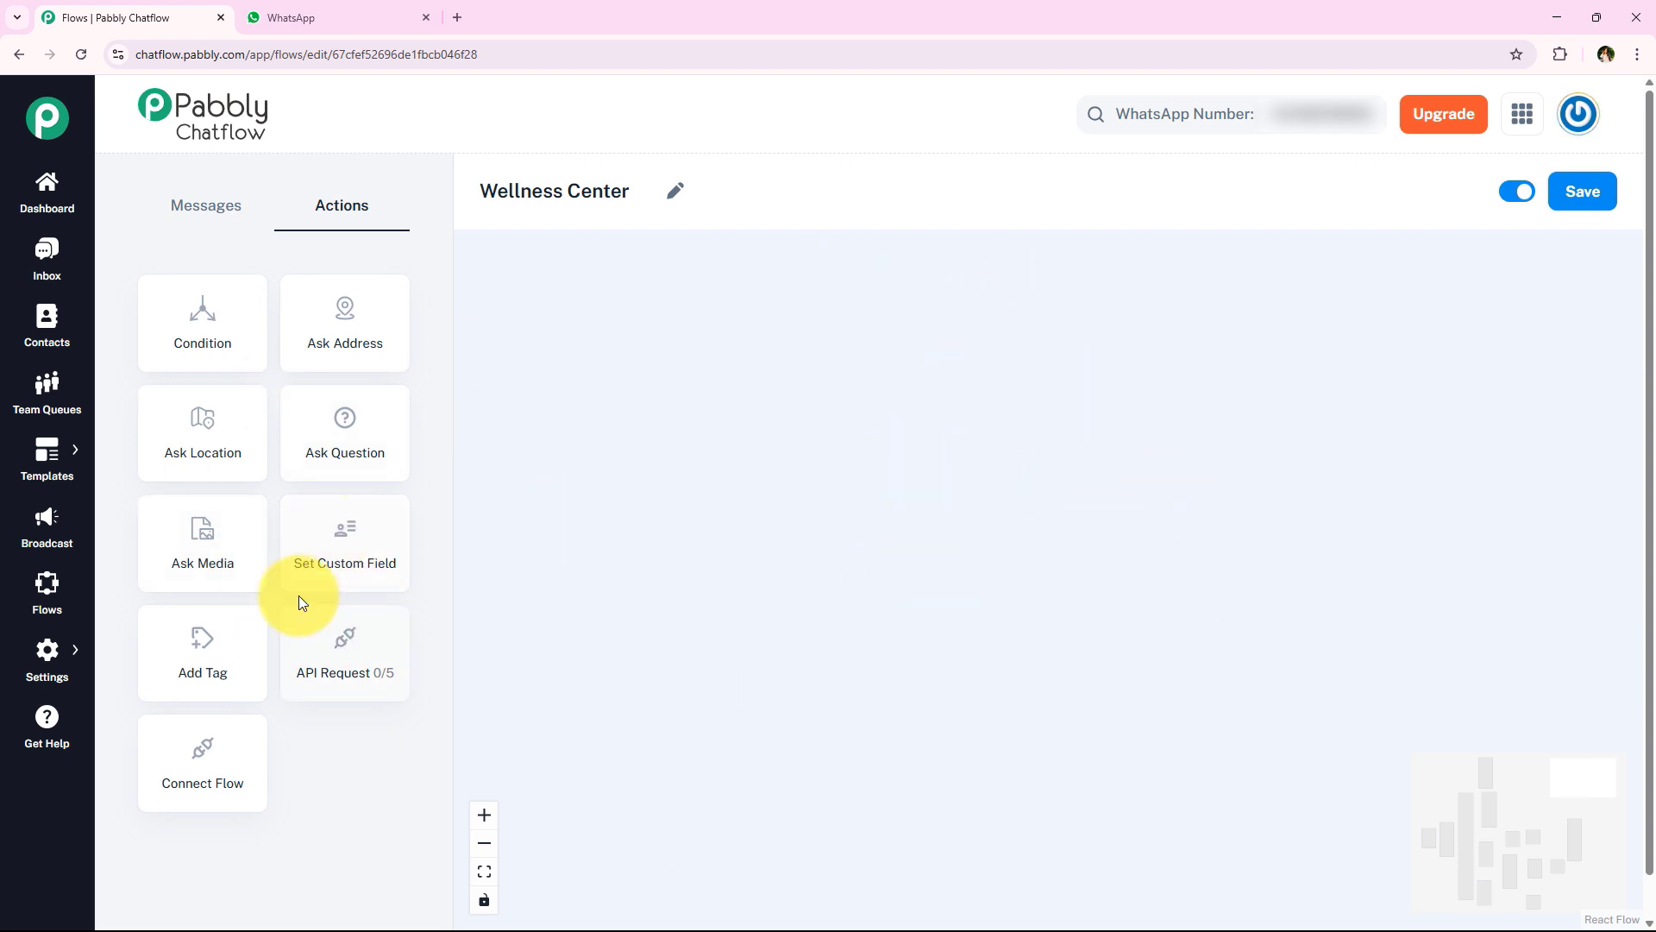
Add a Set Custom Field node with the City contact field selected, and delete it
drag(374, 549, 802, 440)
click(905, 515)
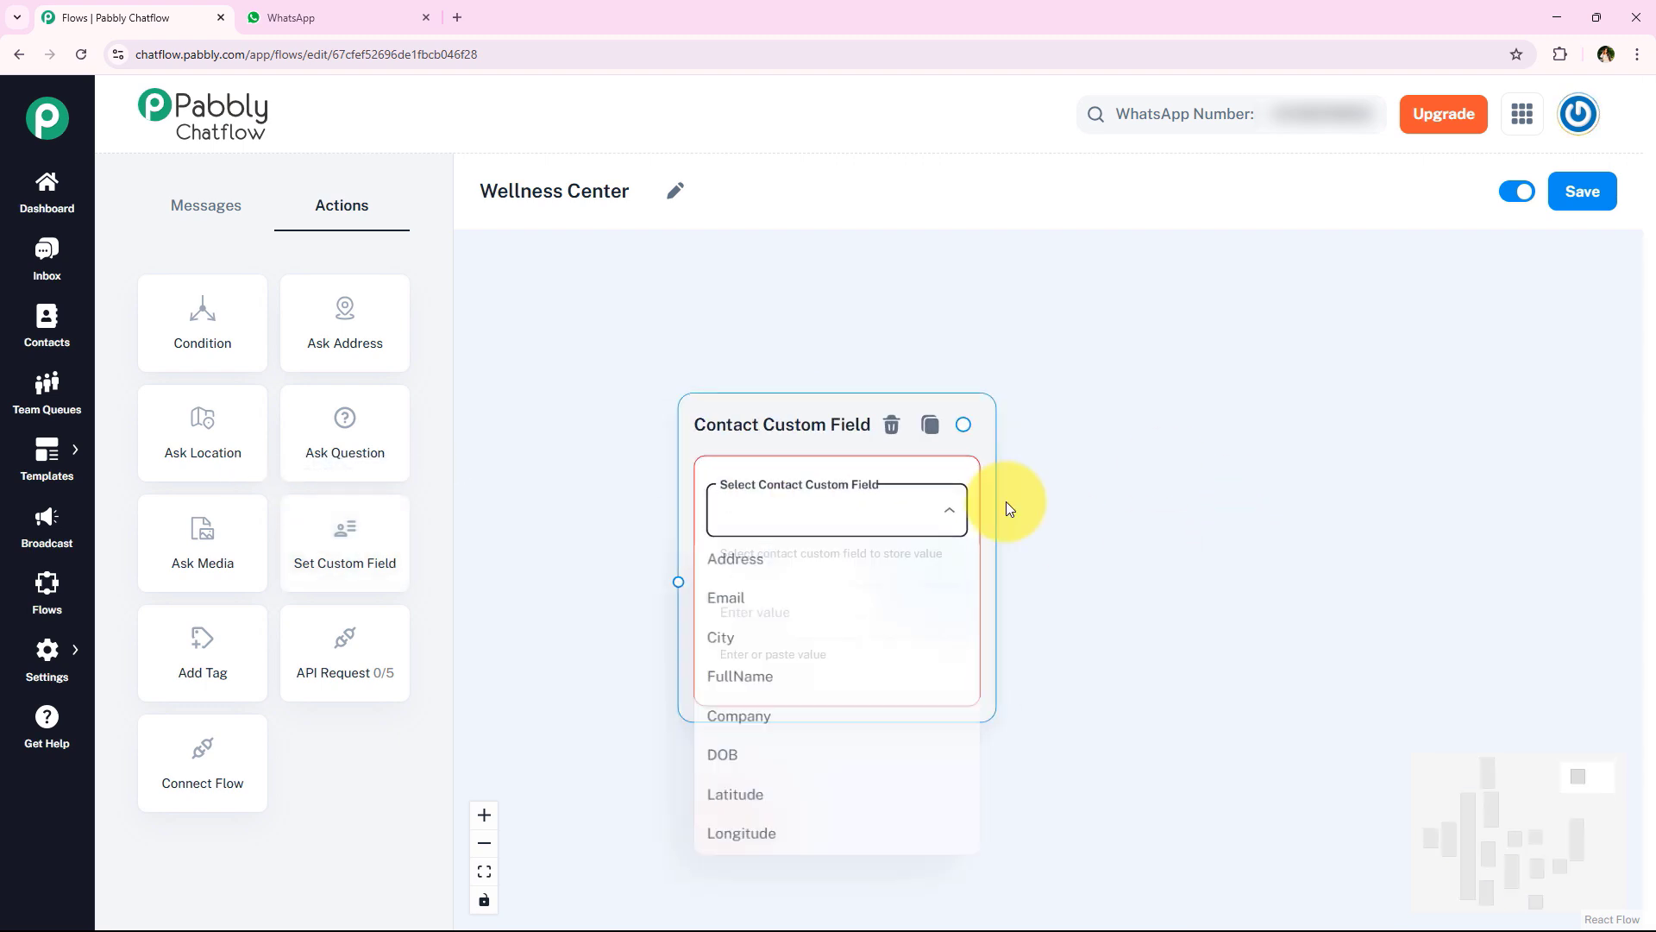
click(747, 643)
click(802, 606)
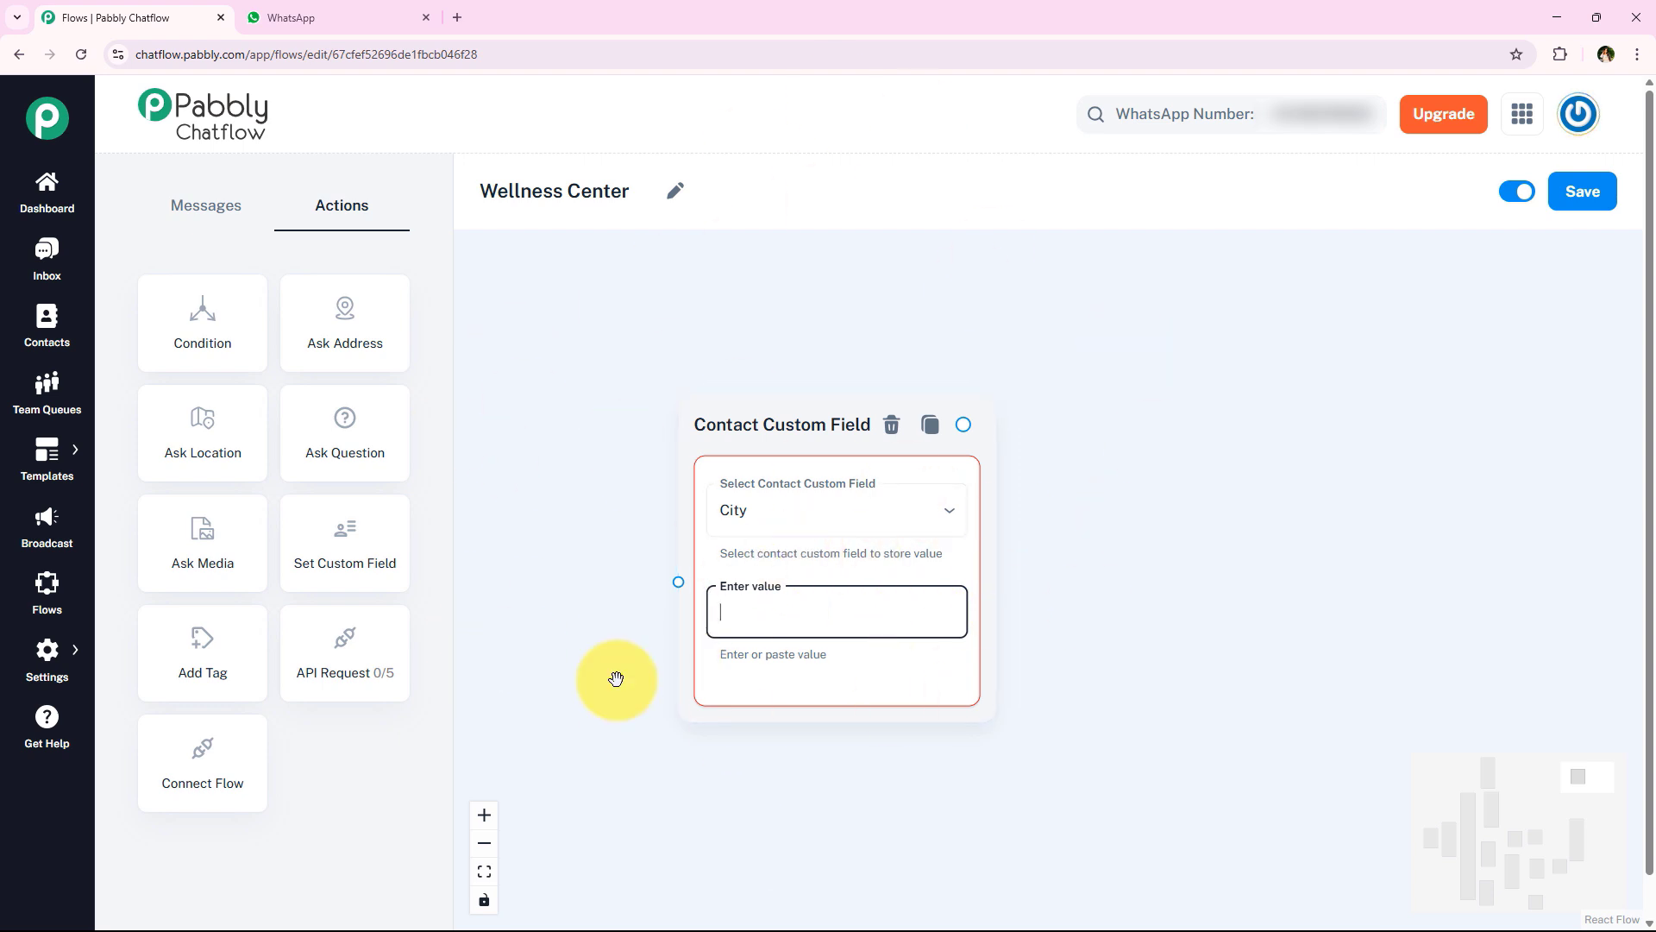
click(892, 427)
click(893, 428)
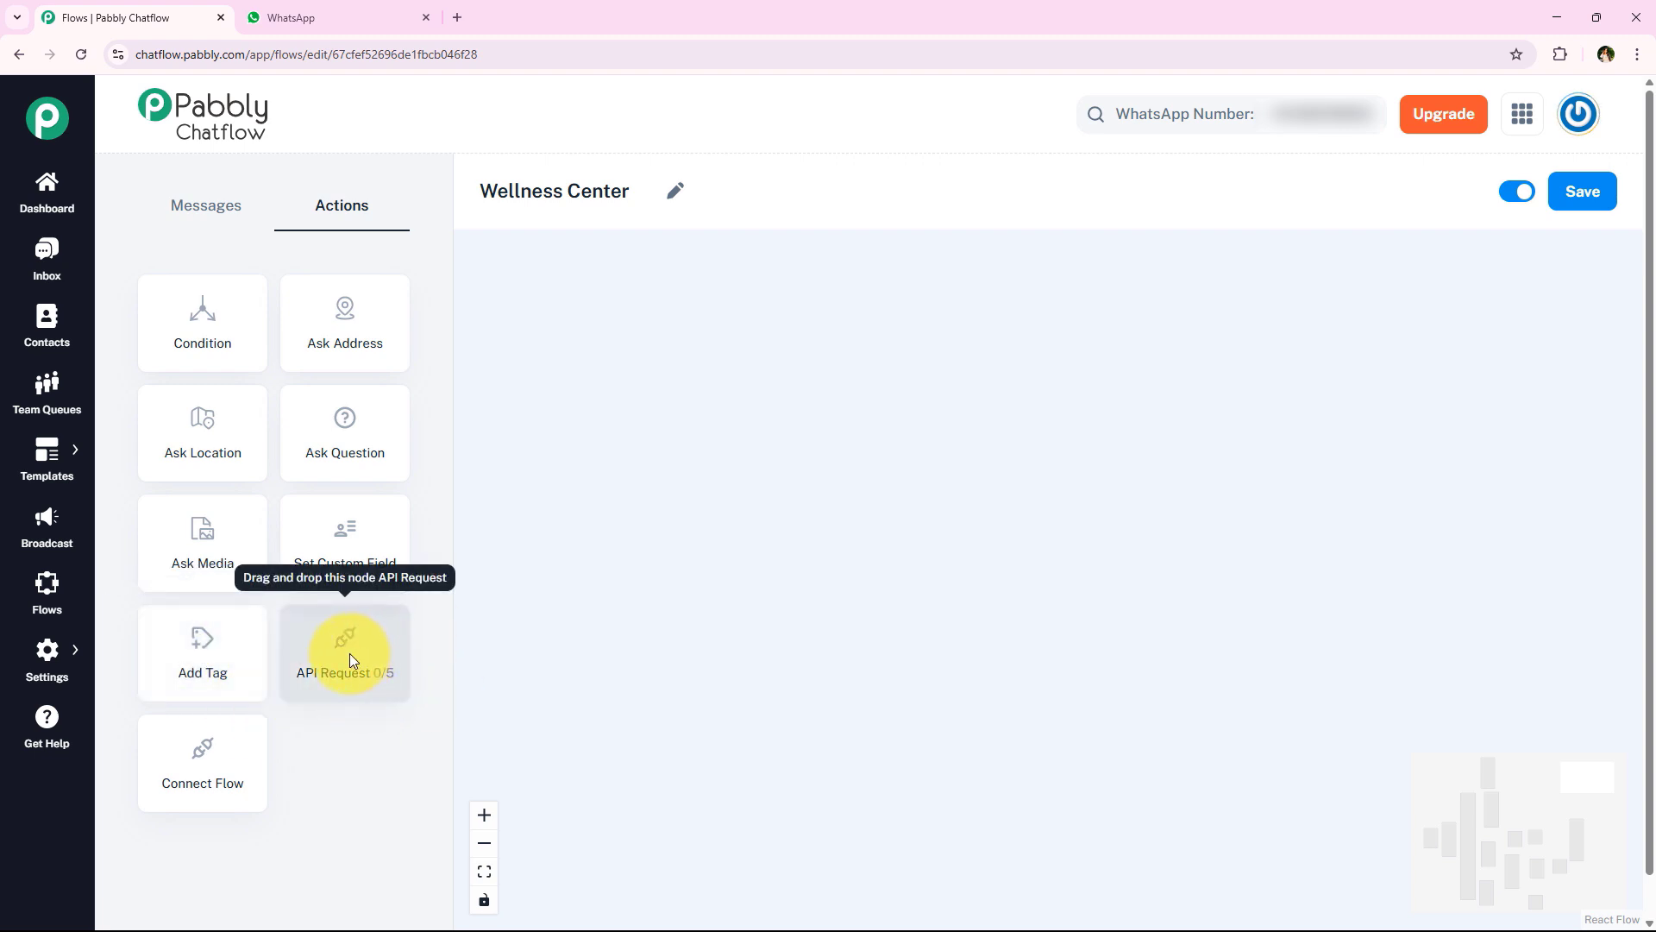
Add an API Request node to the empty canvas and examine the request method and URL options in its settings
drag(349, 654, 837, 425)
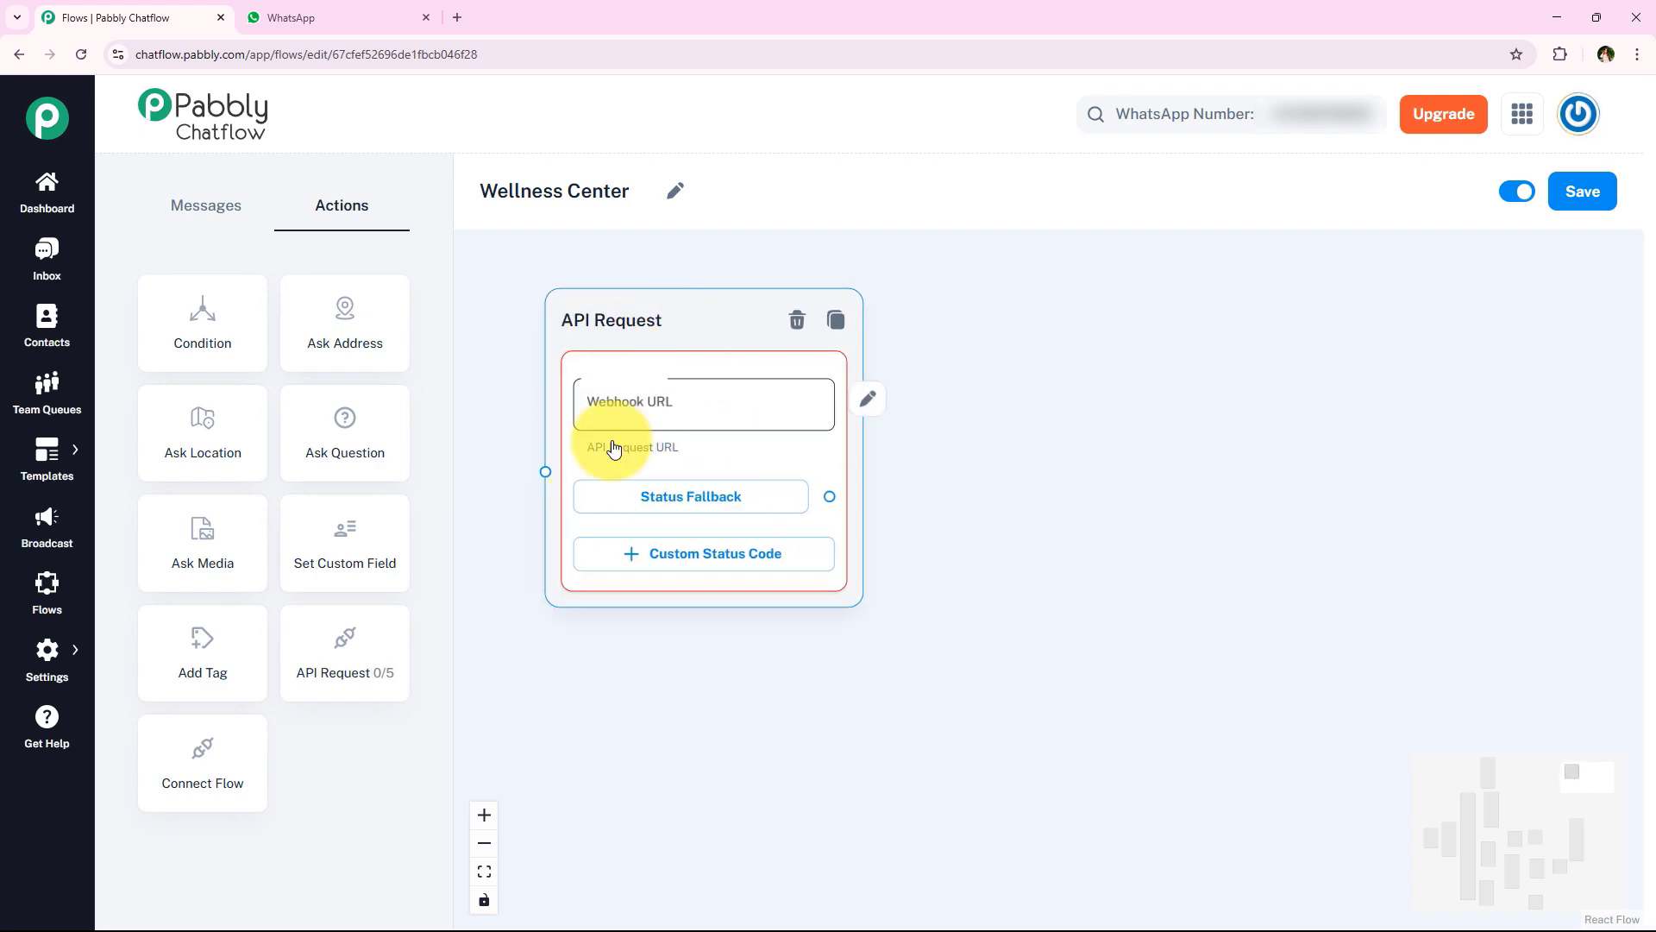
click(613, 438)
click(1116, 151)
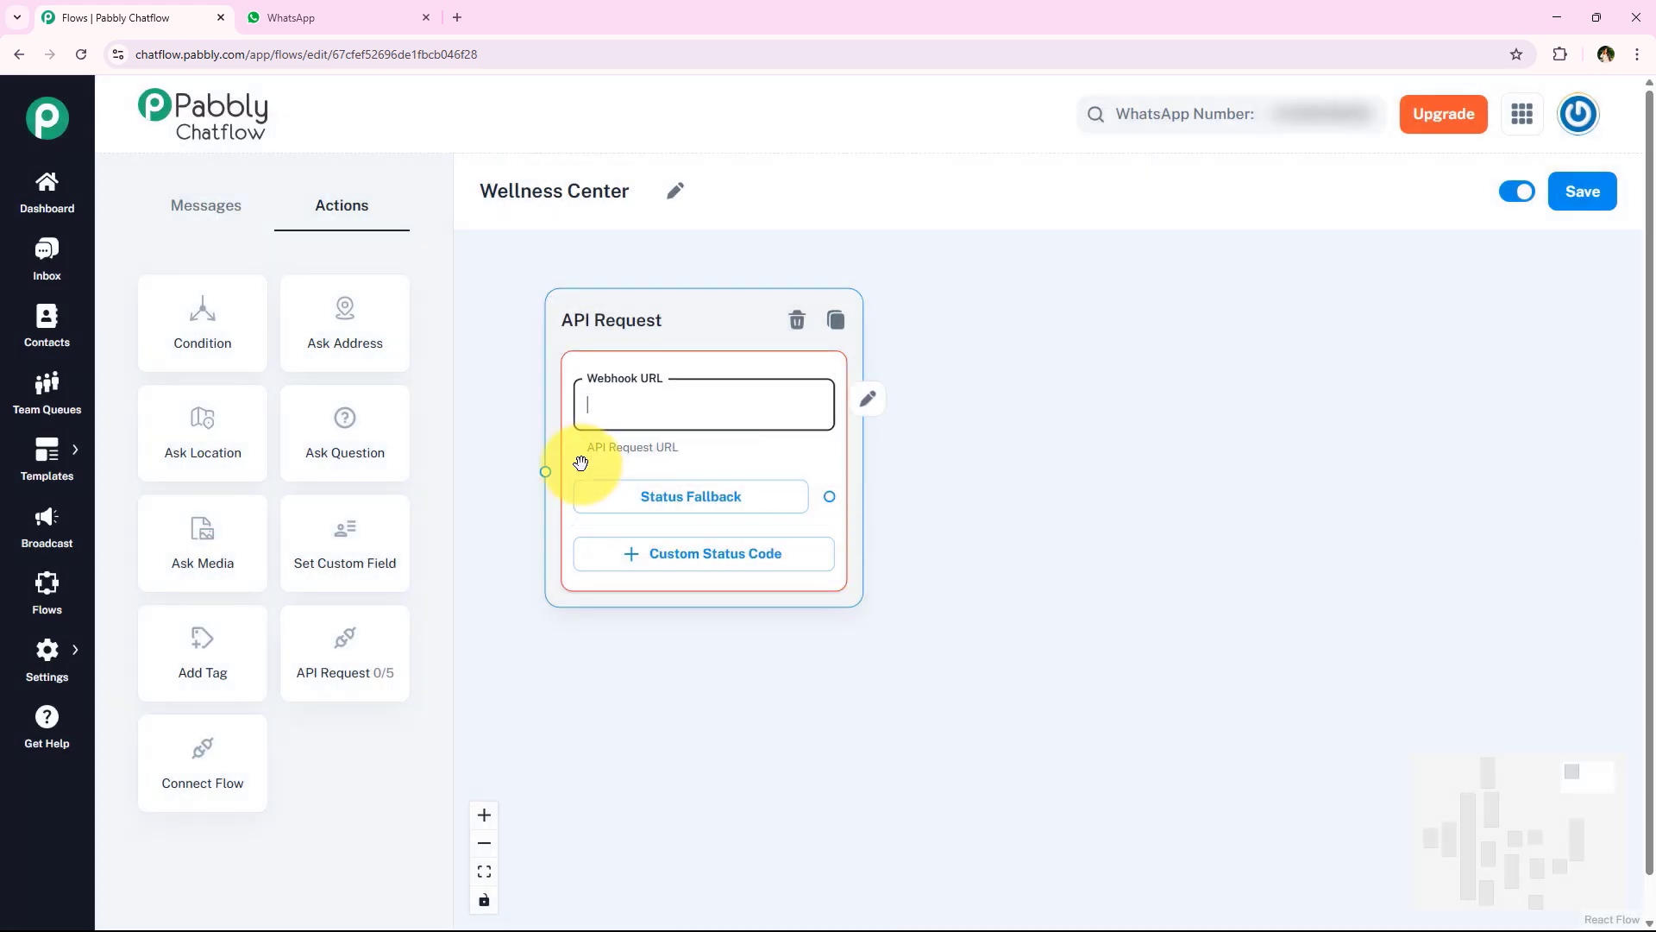
click(643, 415)
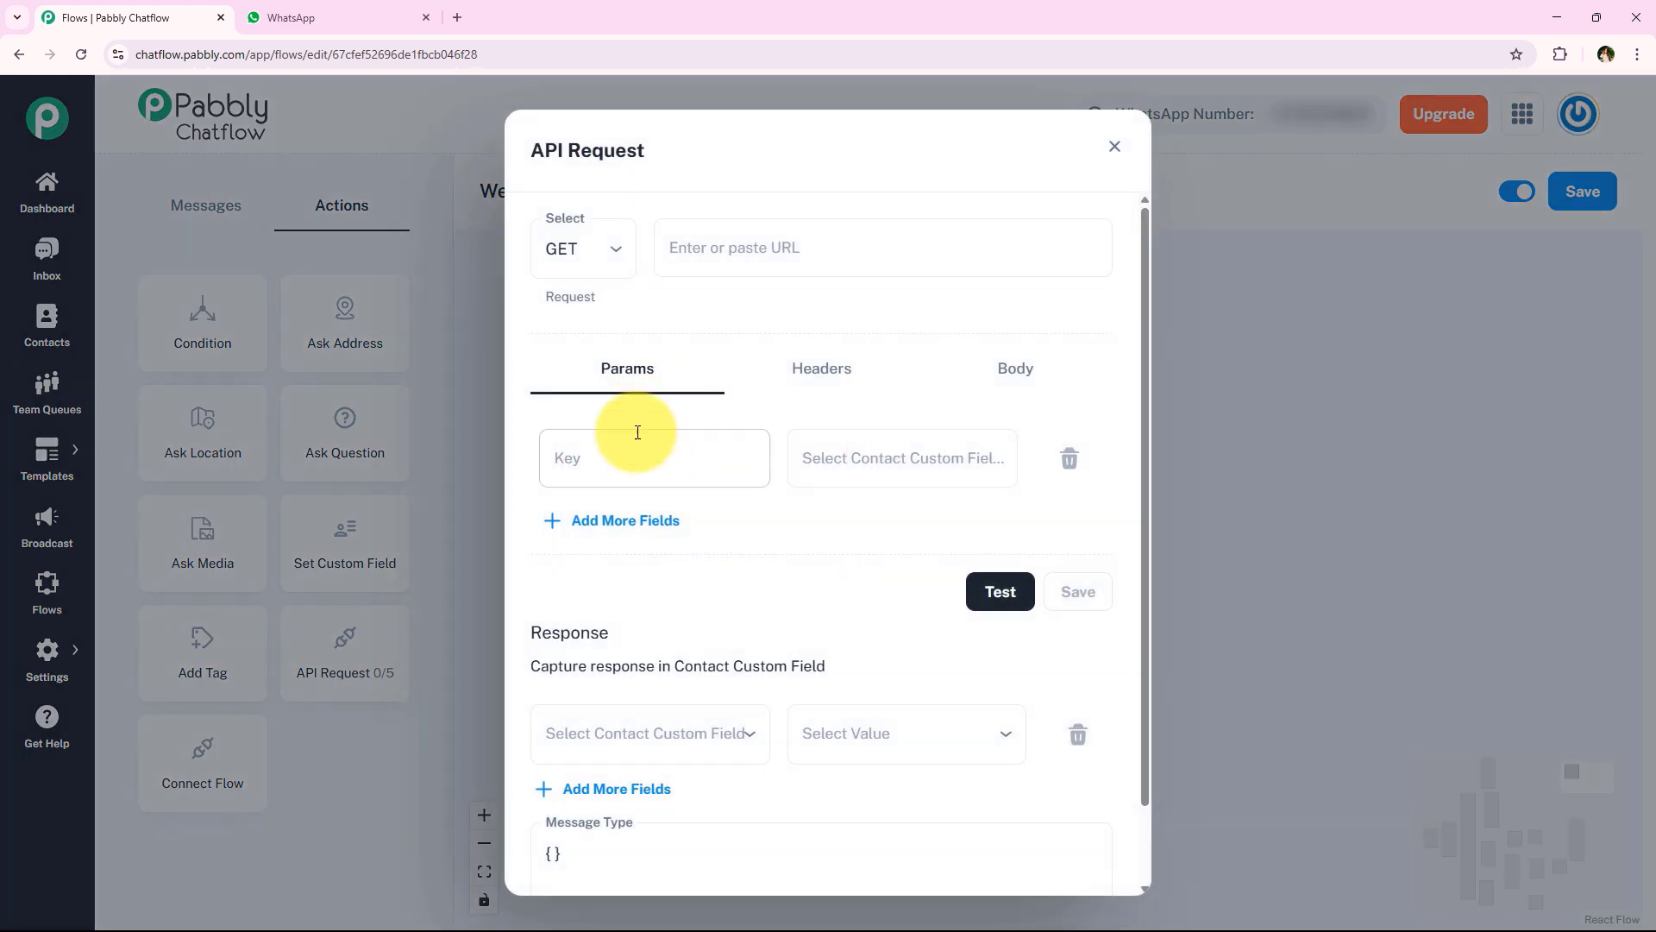
click(566, 251)
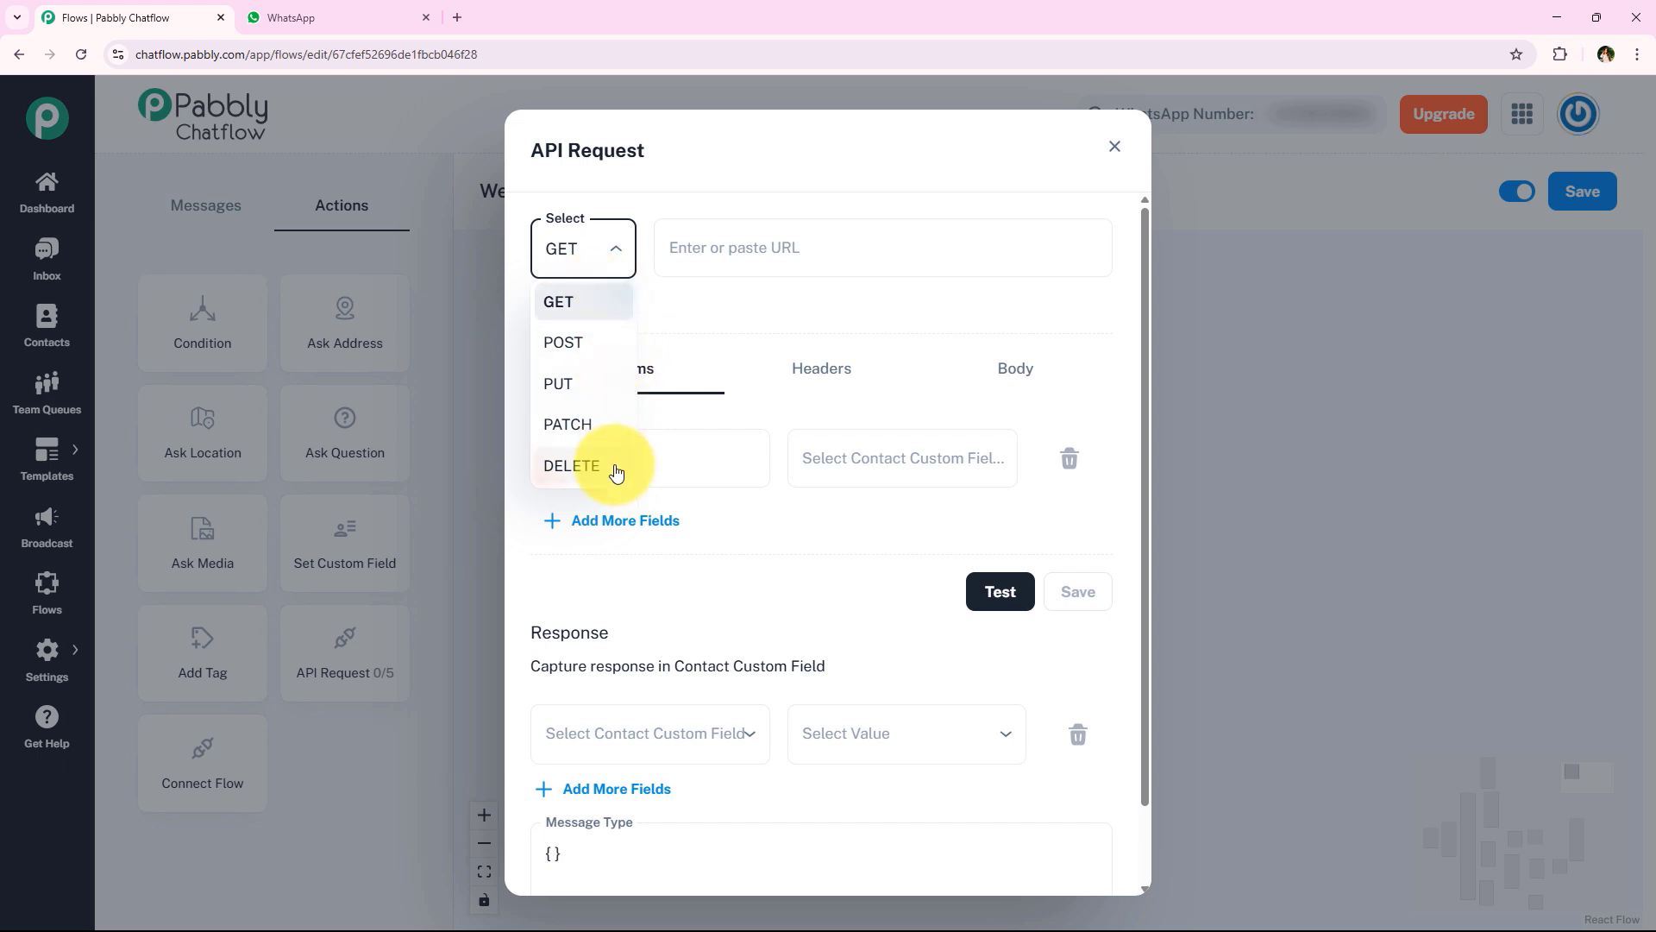
click(760, 248)
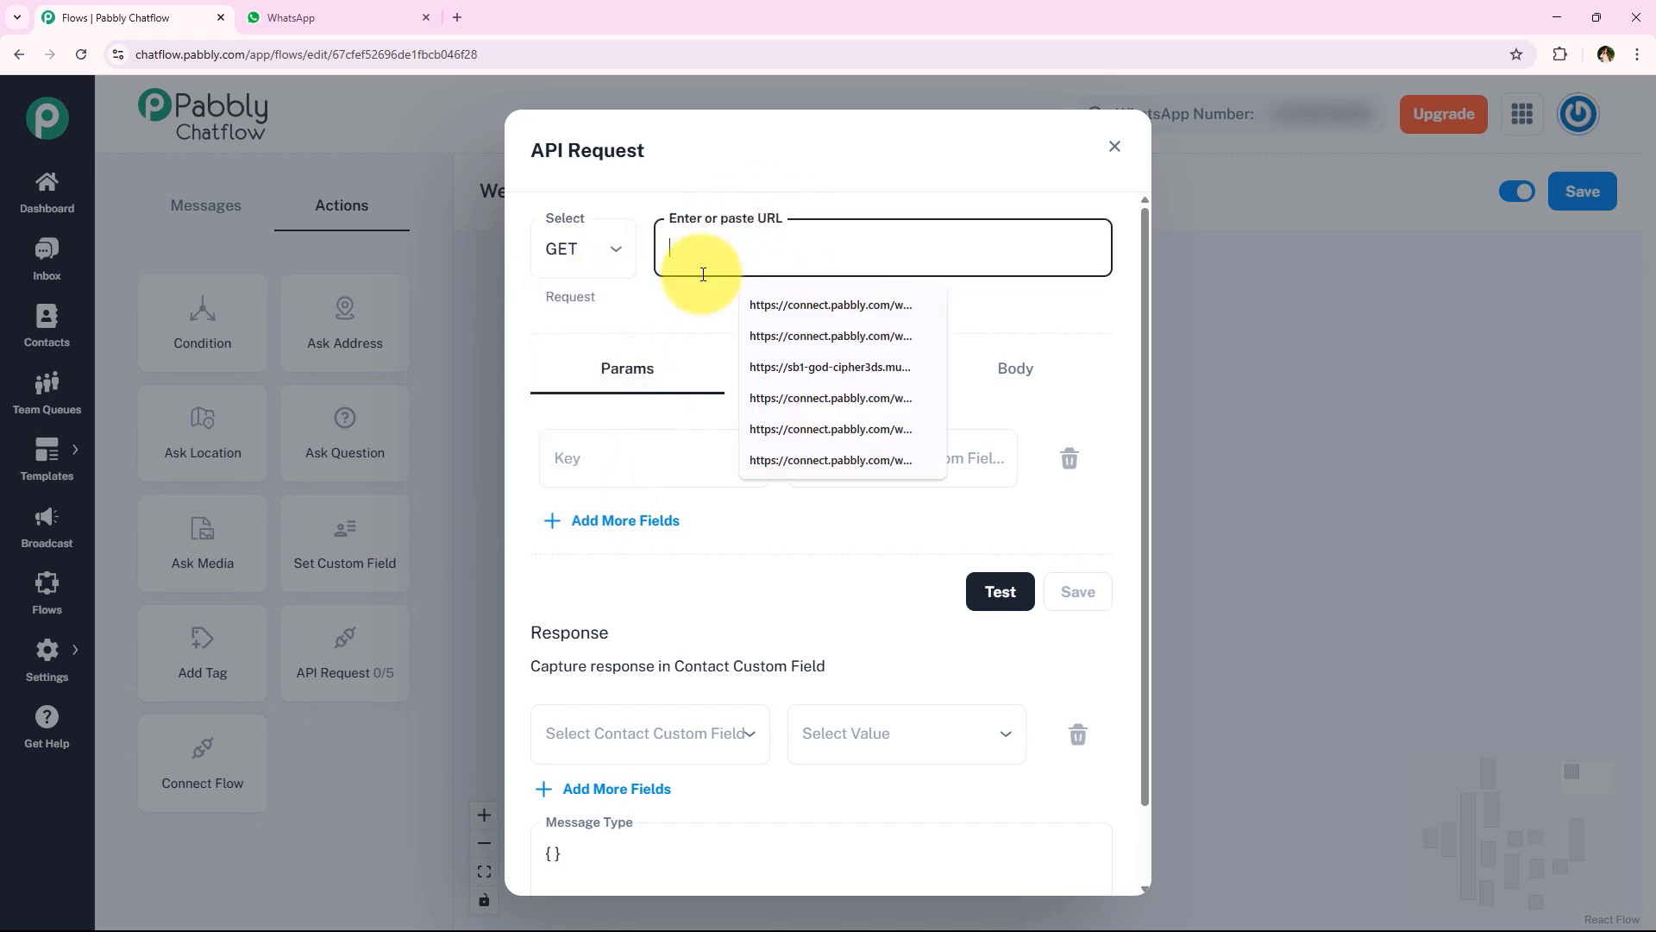
click(664, 308)
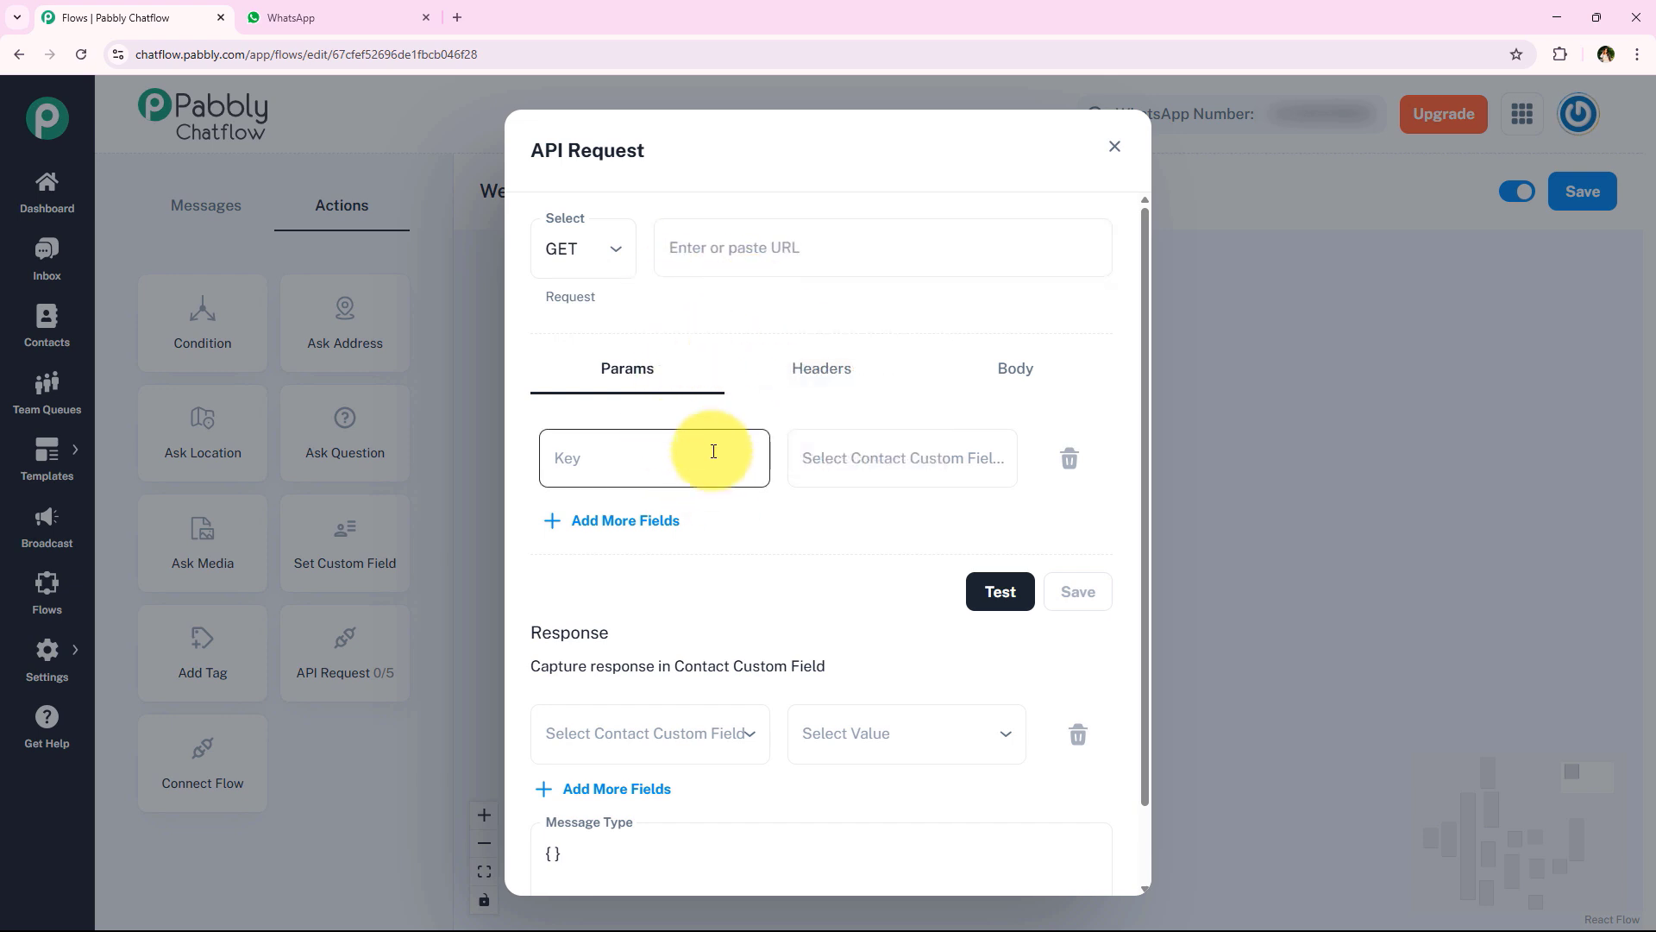
Examine the Params, Headers and Body sections of the API request settings
click(880, 470)
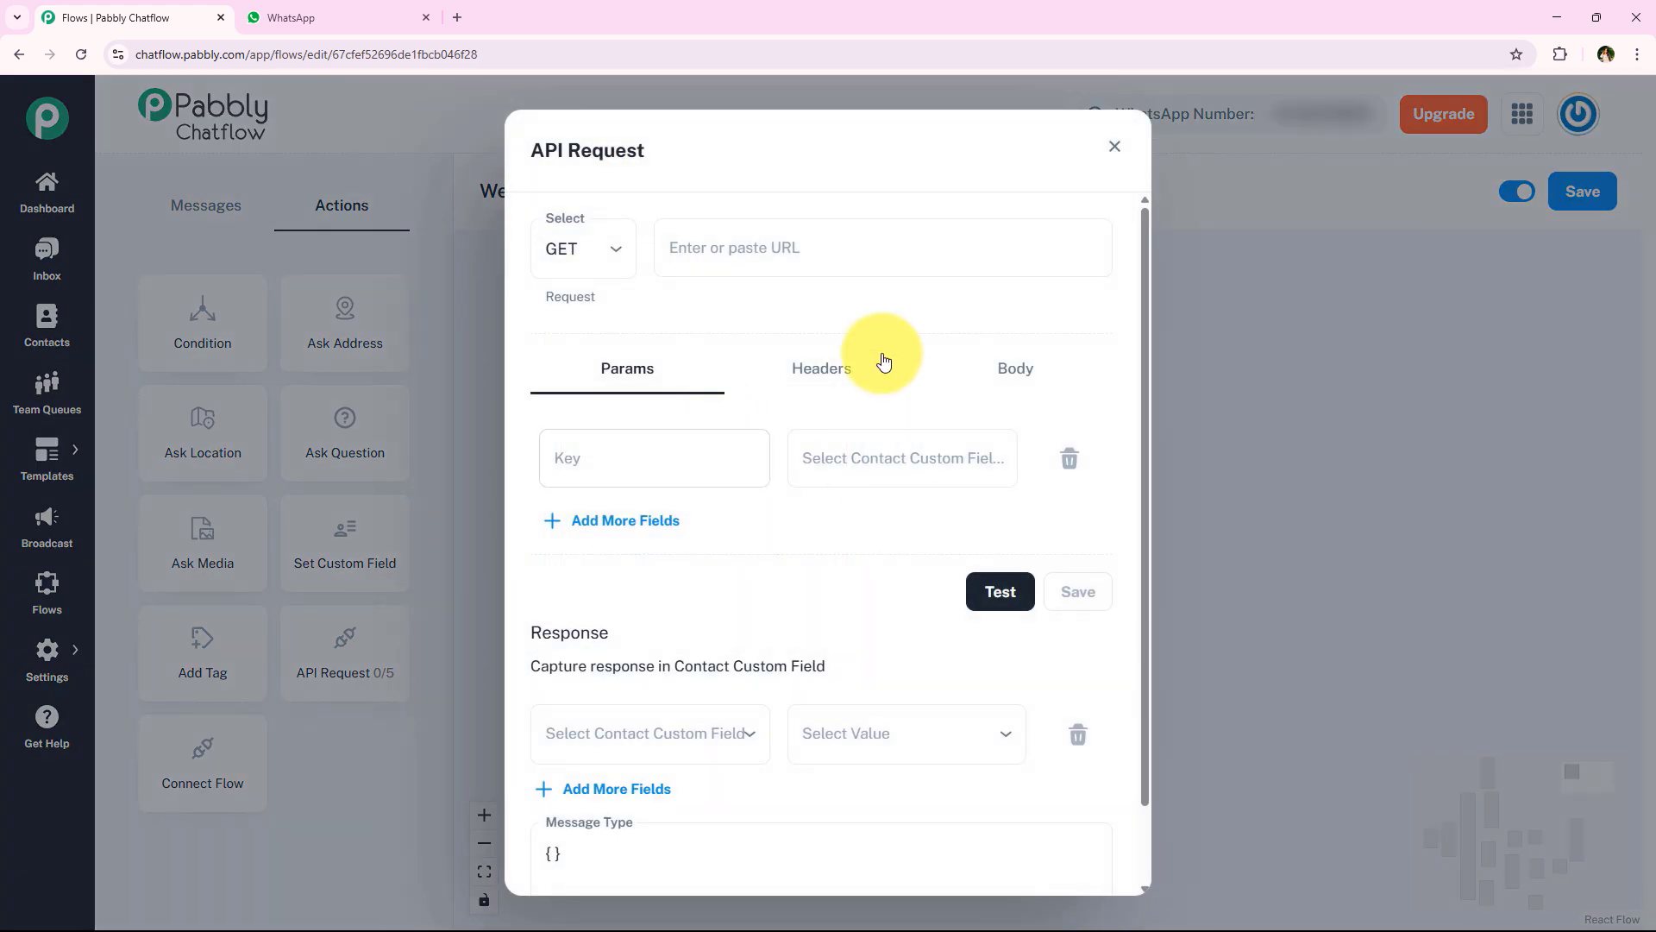
click(835, 371)
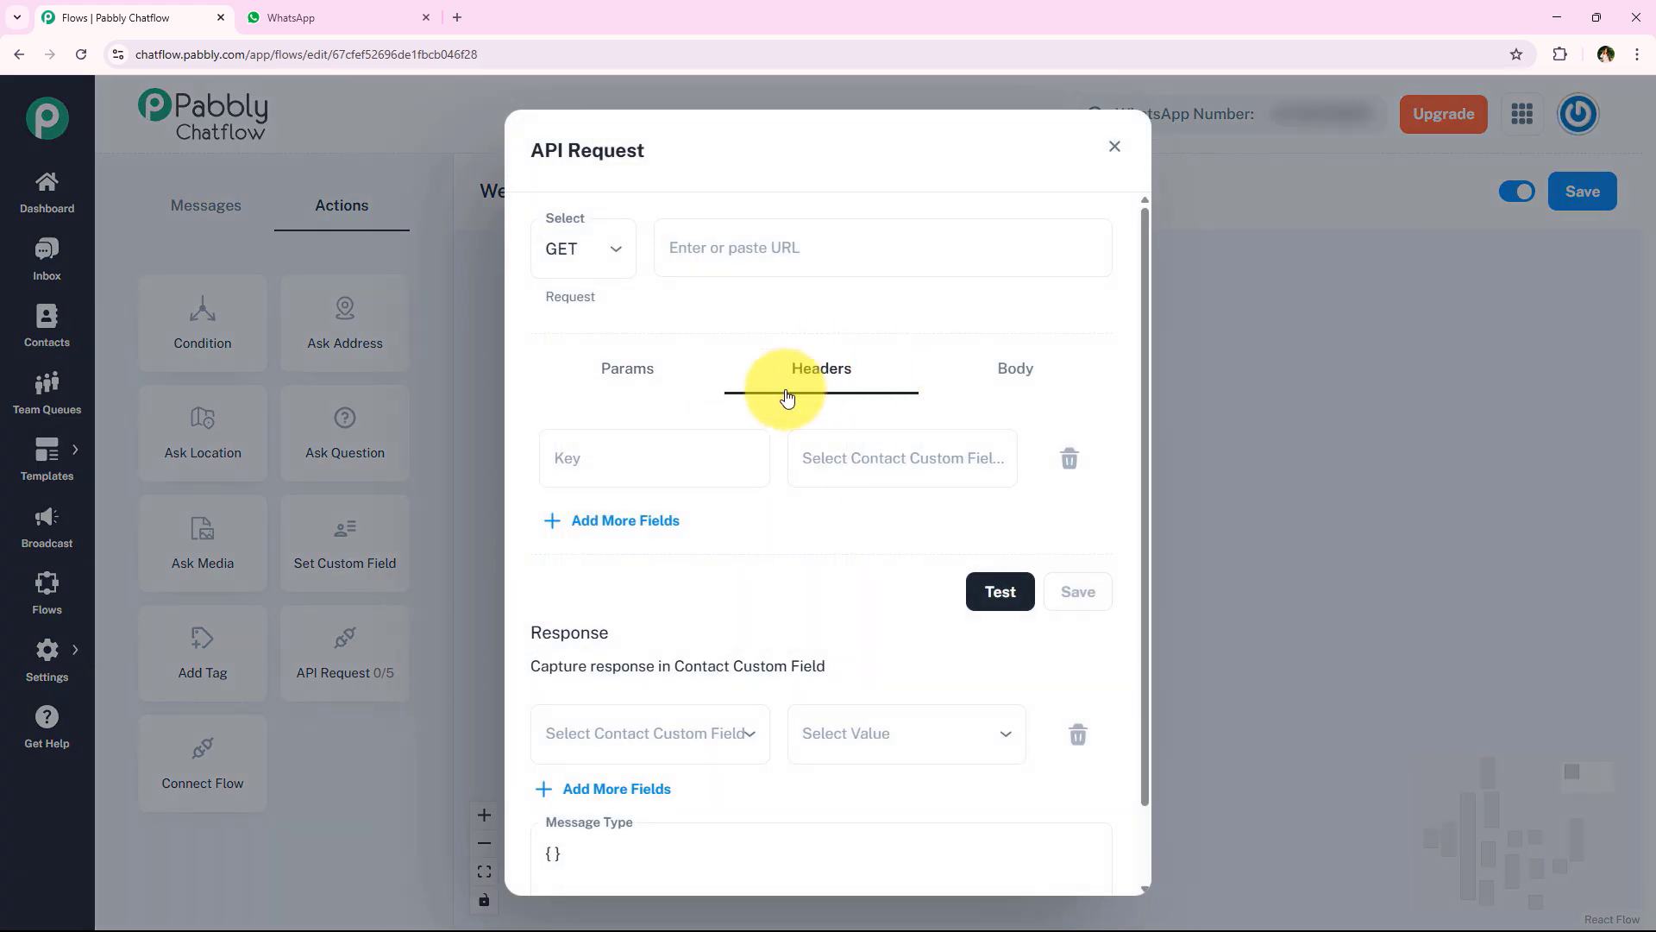
click(1022, 369)
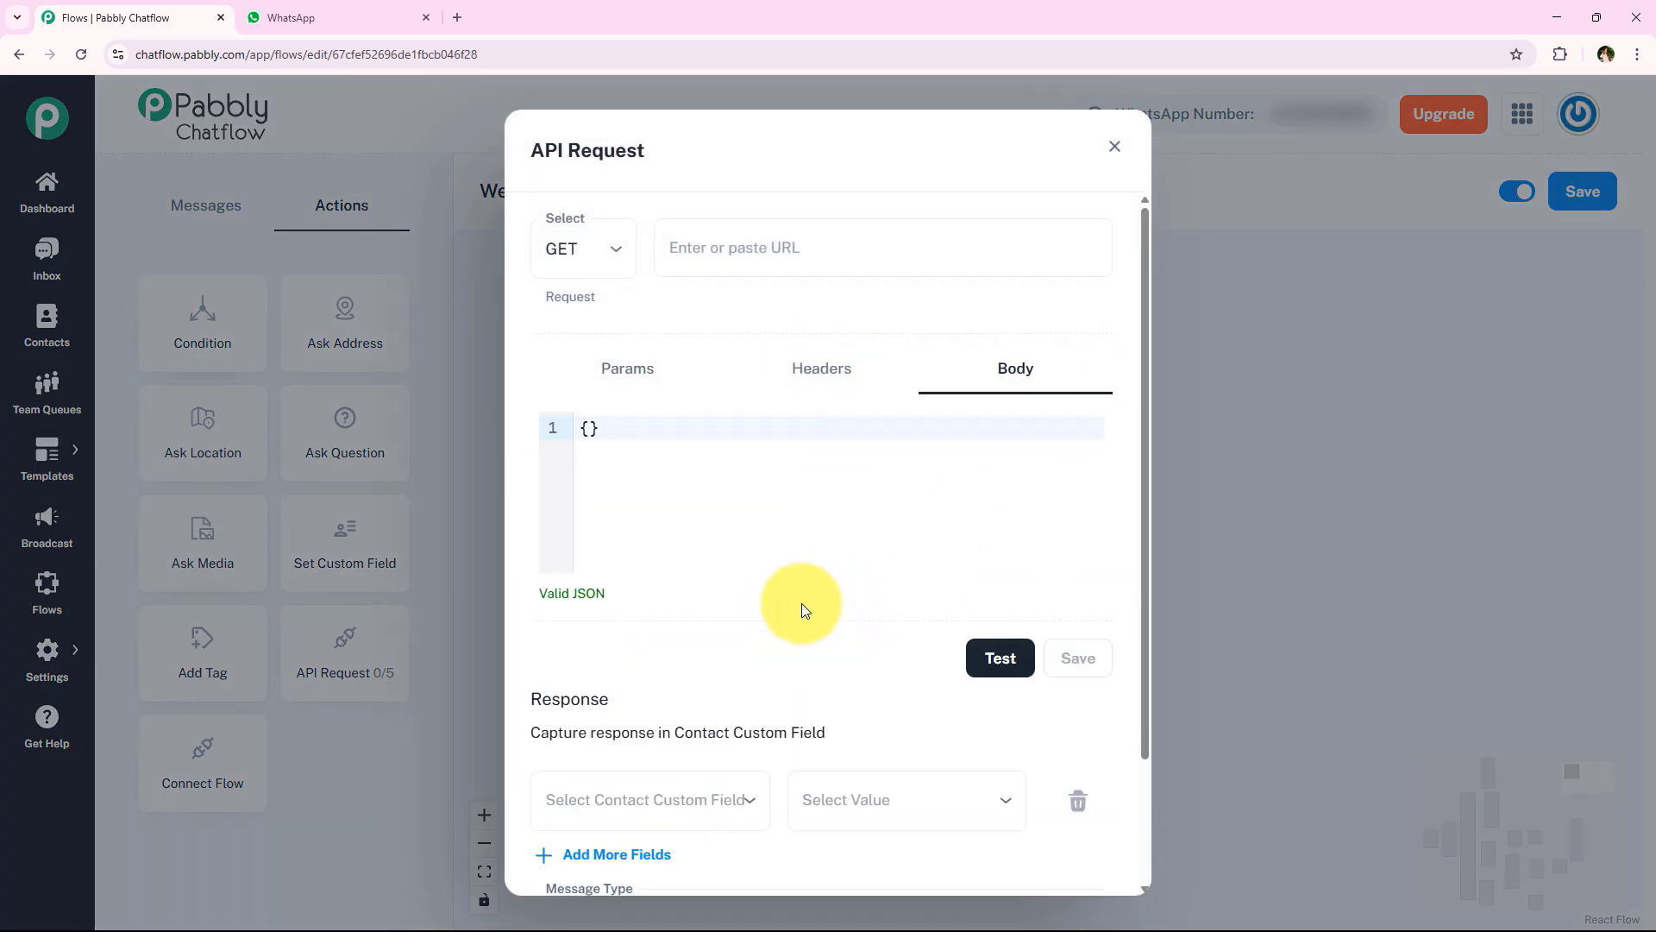
click(628, 380)
Examine the contact custom field and value options for capturing the API response, and delete the API Request node
click(656, 660)
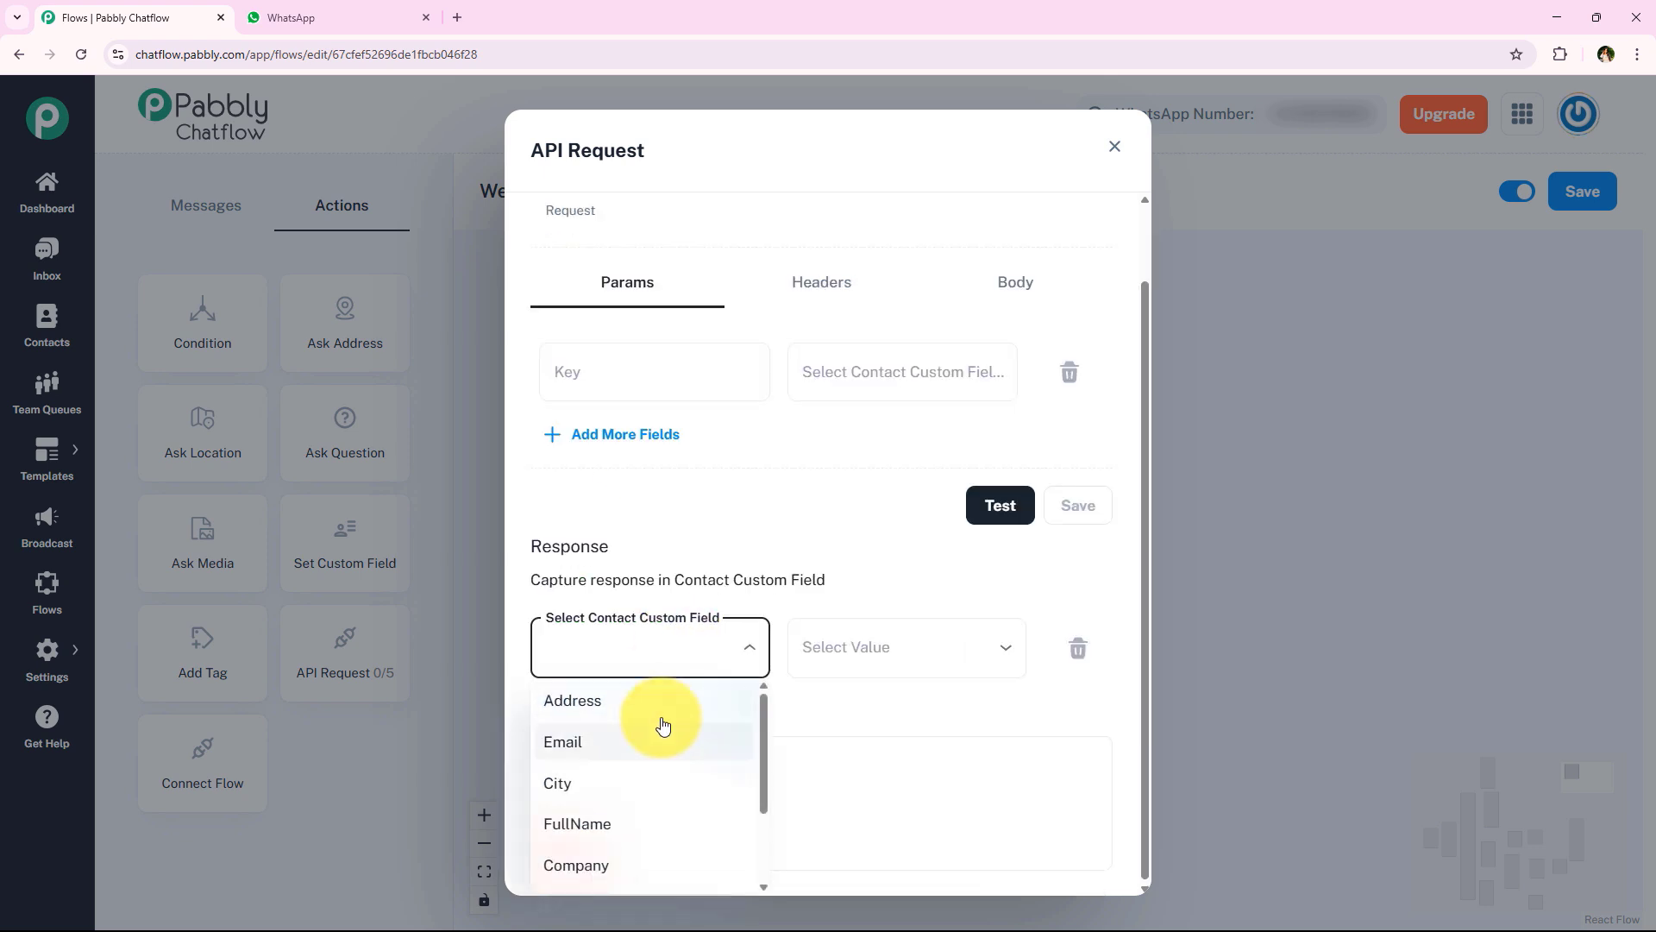
click(897, 657)
click(672, 799)
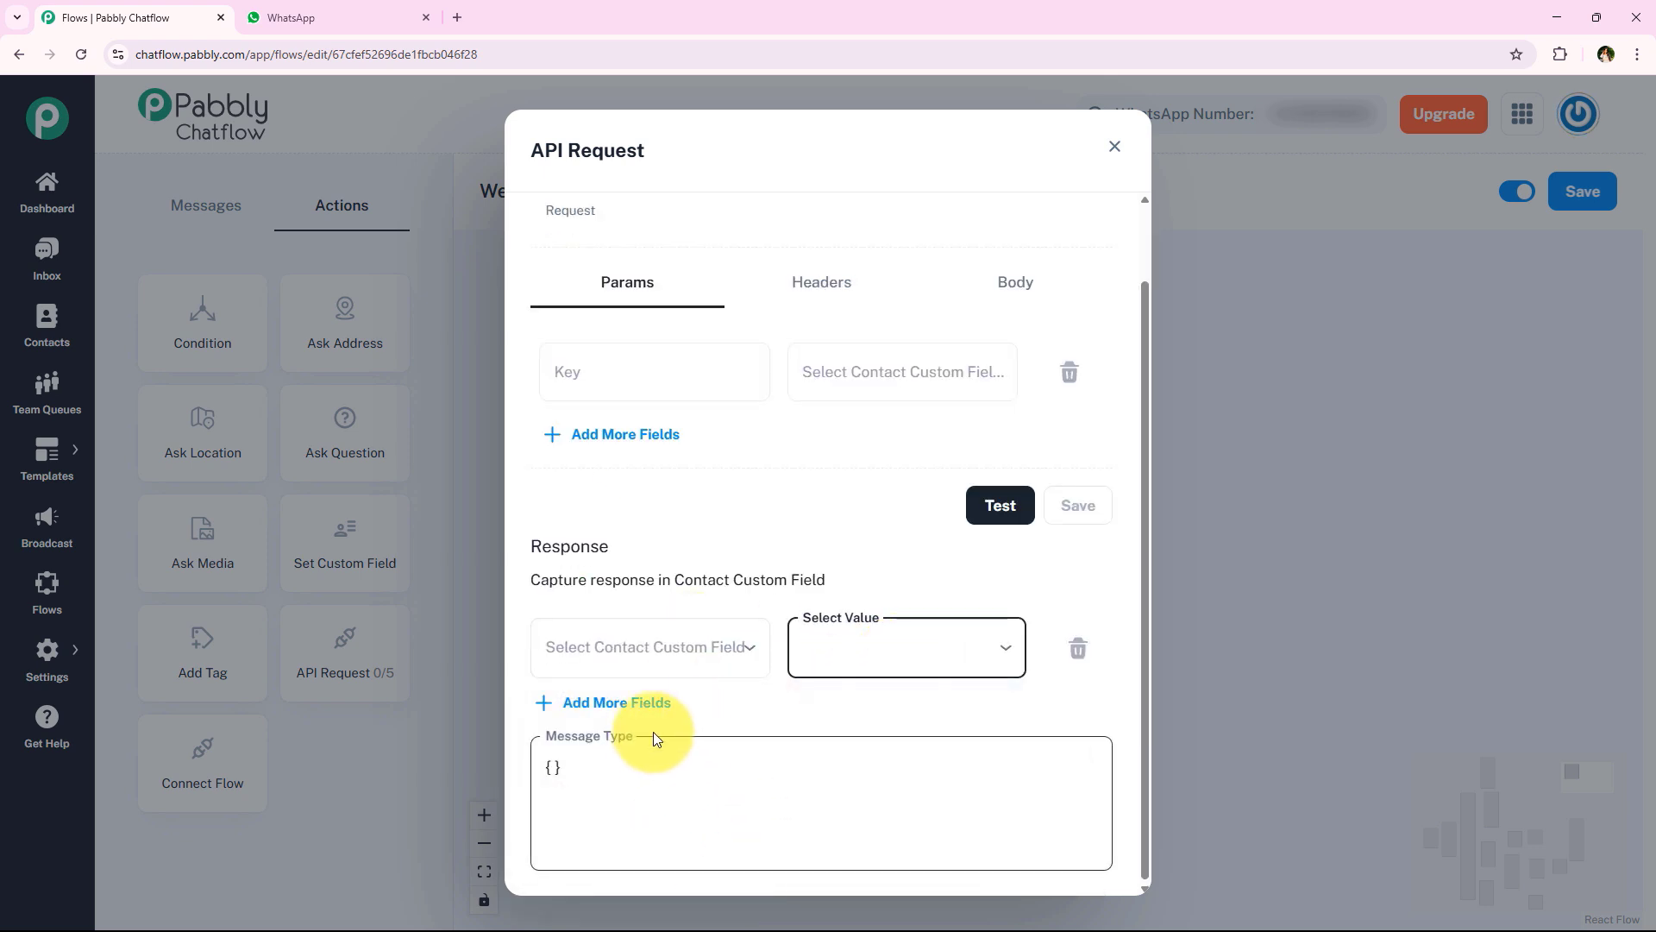
scroll(653, 740, up, 1)
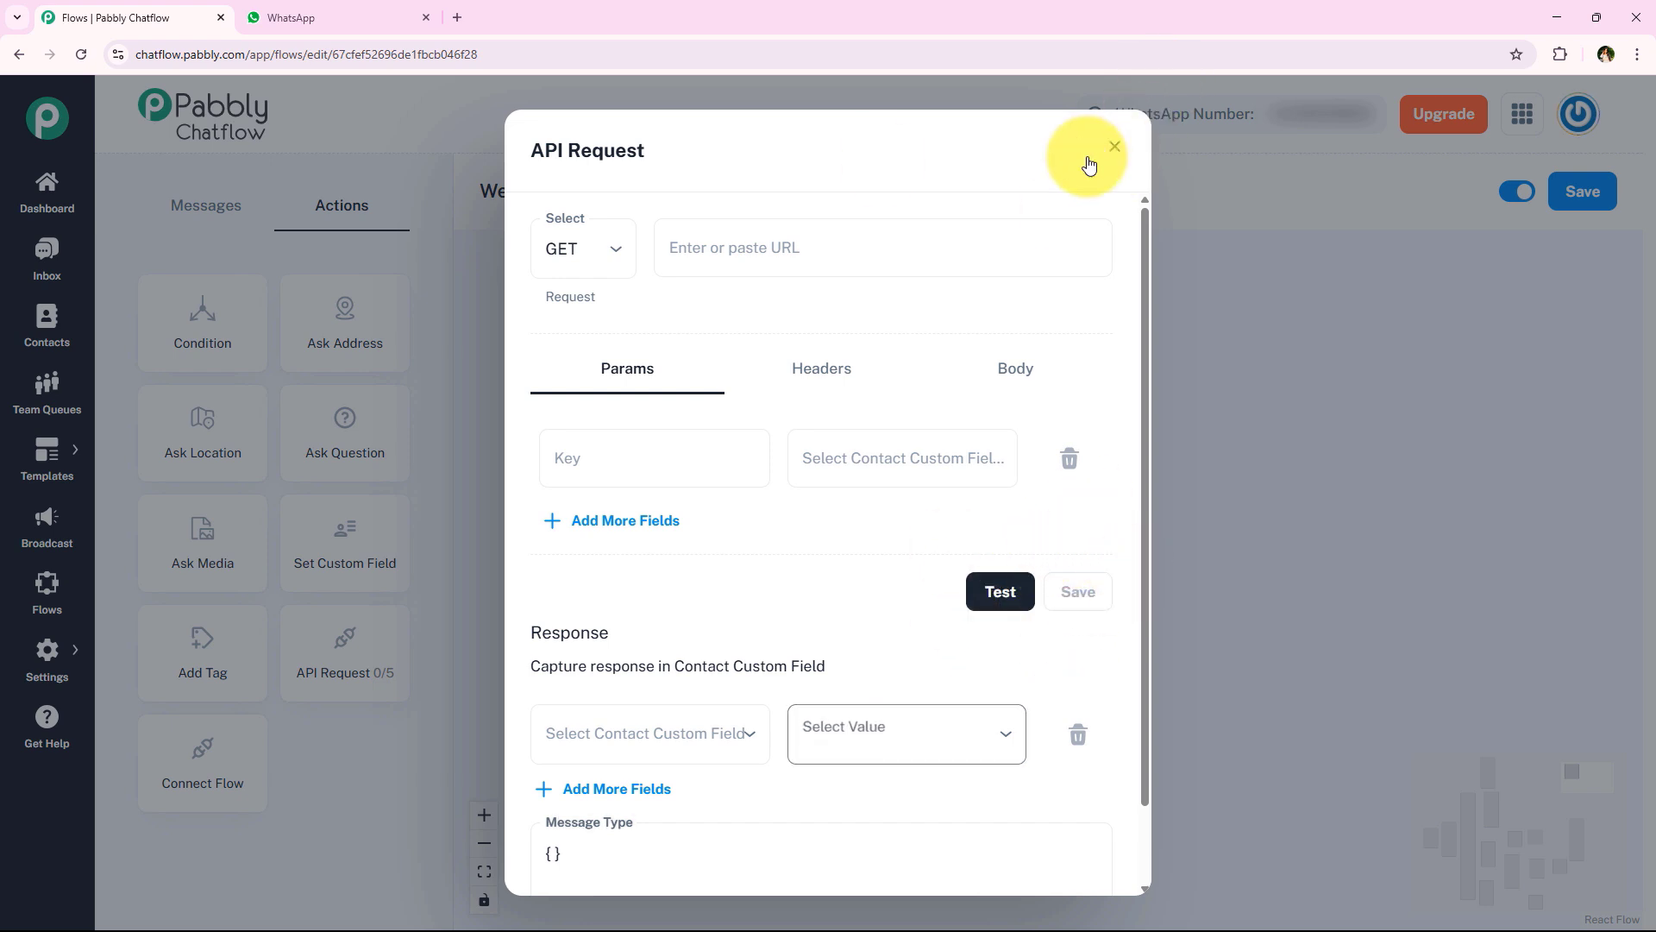
click(1115, 146)
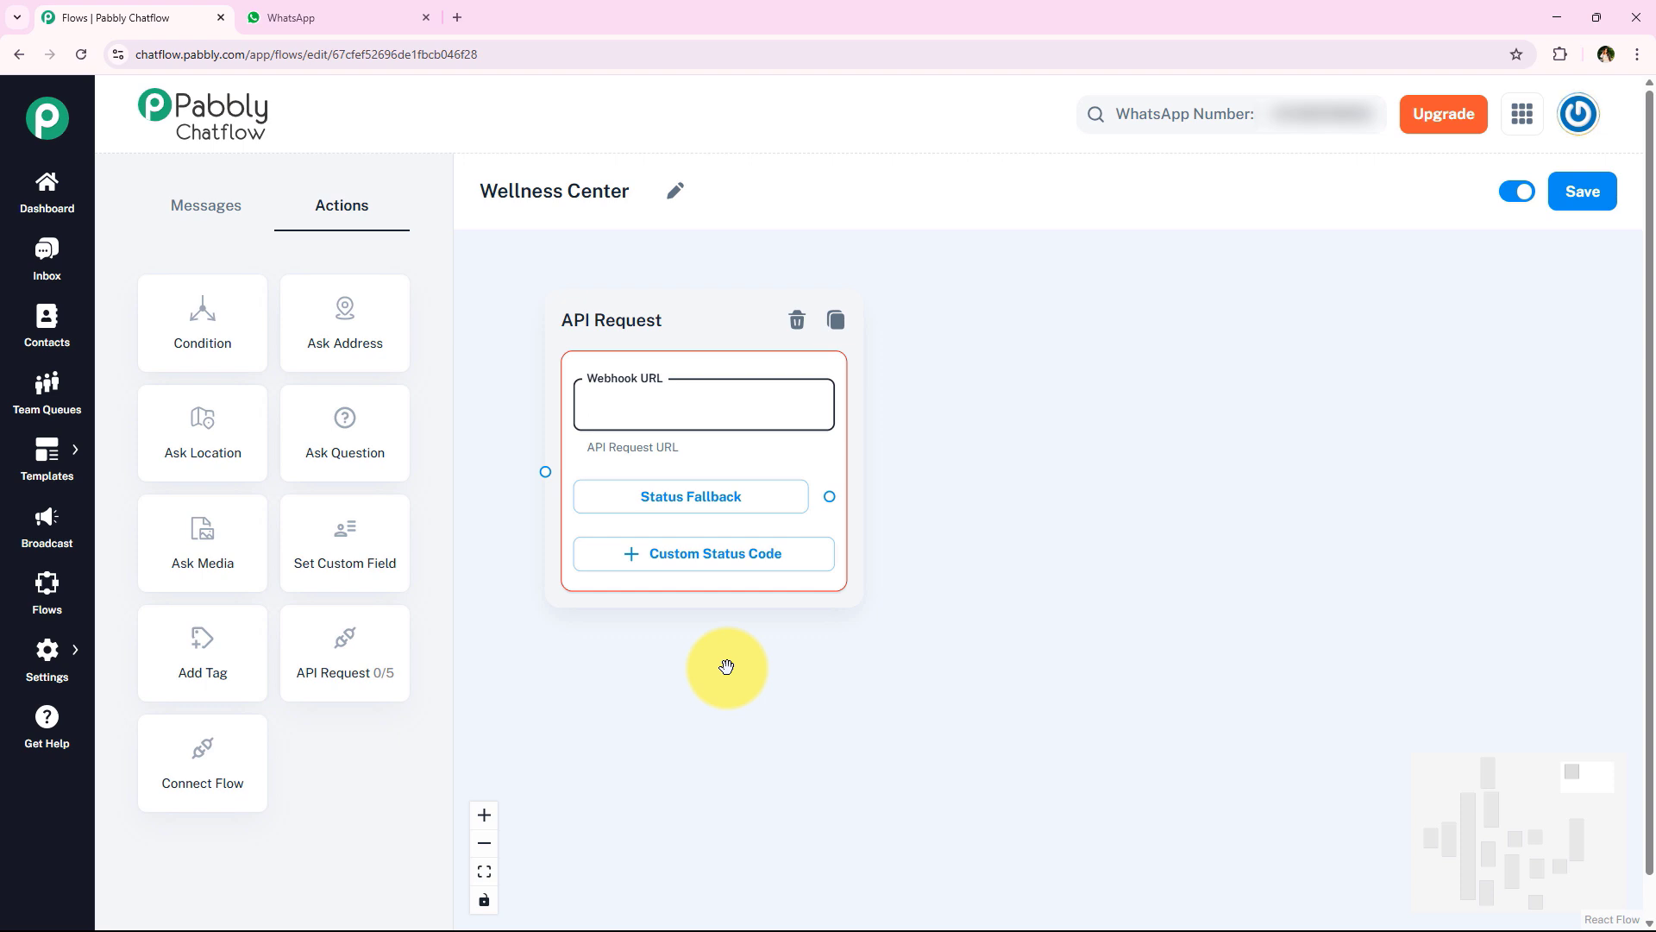
click(797, 320)
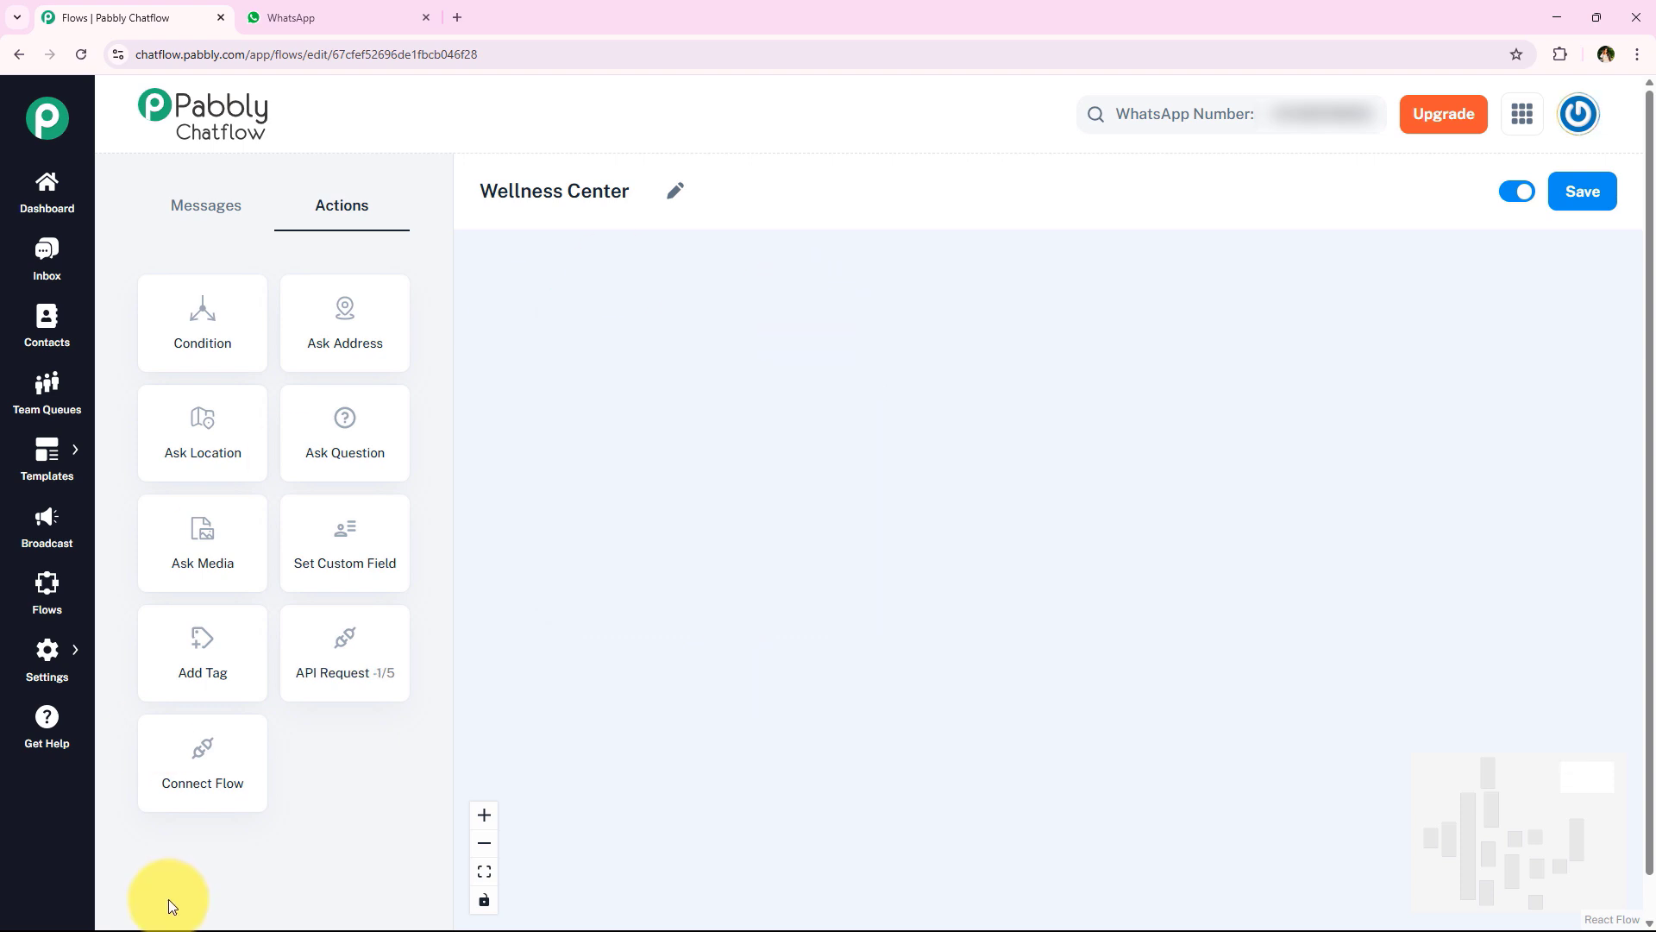
Add a Connect Flow node to the empty canvas and view the existing flows it can connect to
drag(194, 754, 727, 399)
click(831, 517)
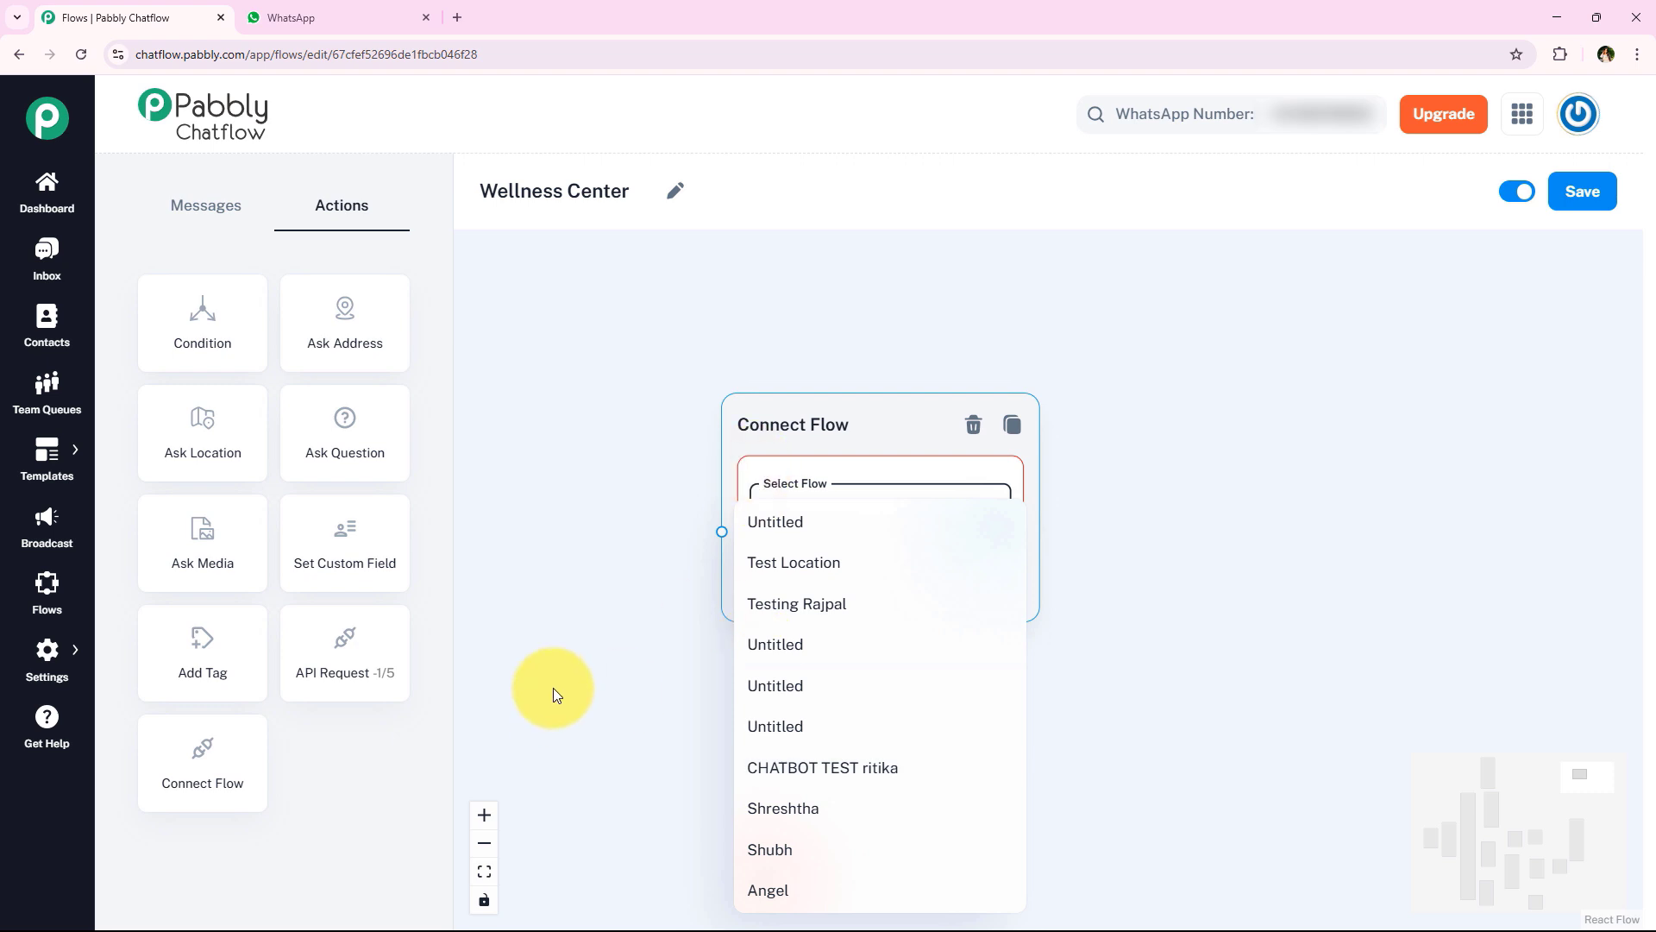
click(663, 468)
Examine the flow's closing Message node and the Add Tag branches leading into it, and return to the Connect Flow node
scroll(663, 468, down, 5)
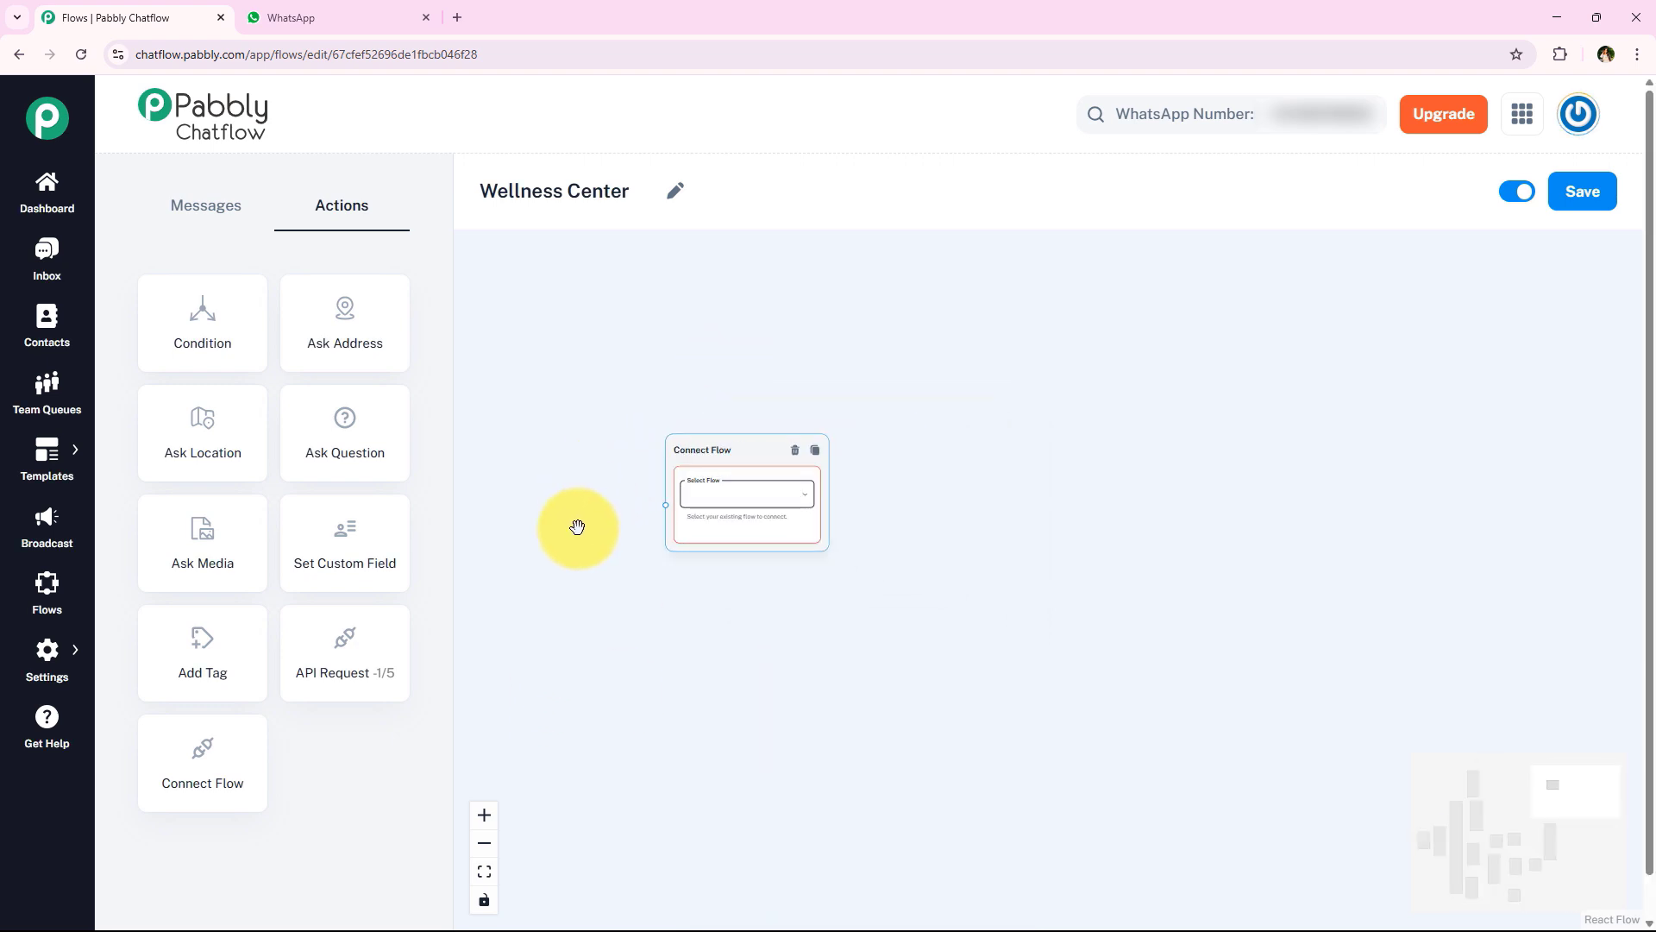
scroll(935, 602, down, 2)
drag(1330, 614, 1318, 490)
drag(853, 725, 1150, 267)
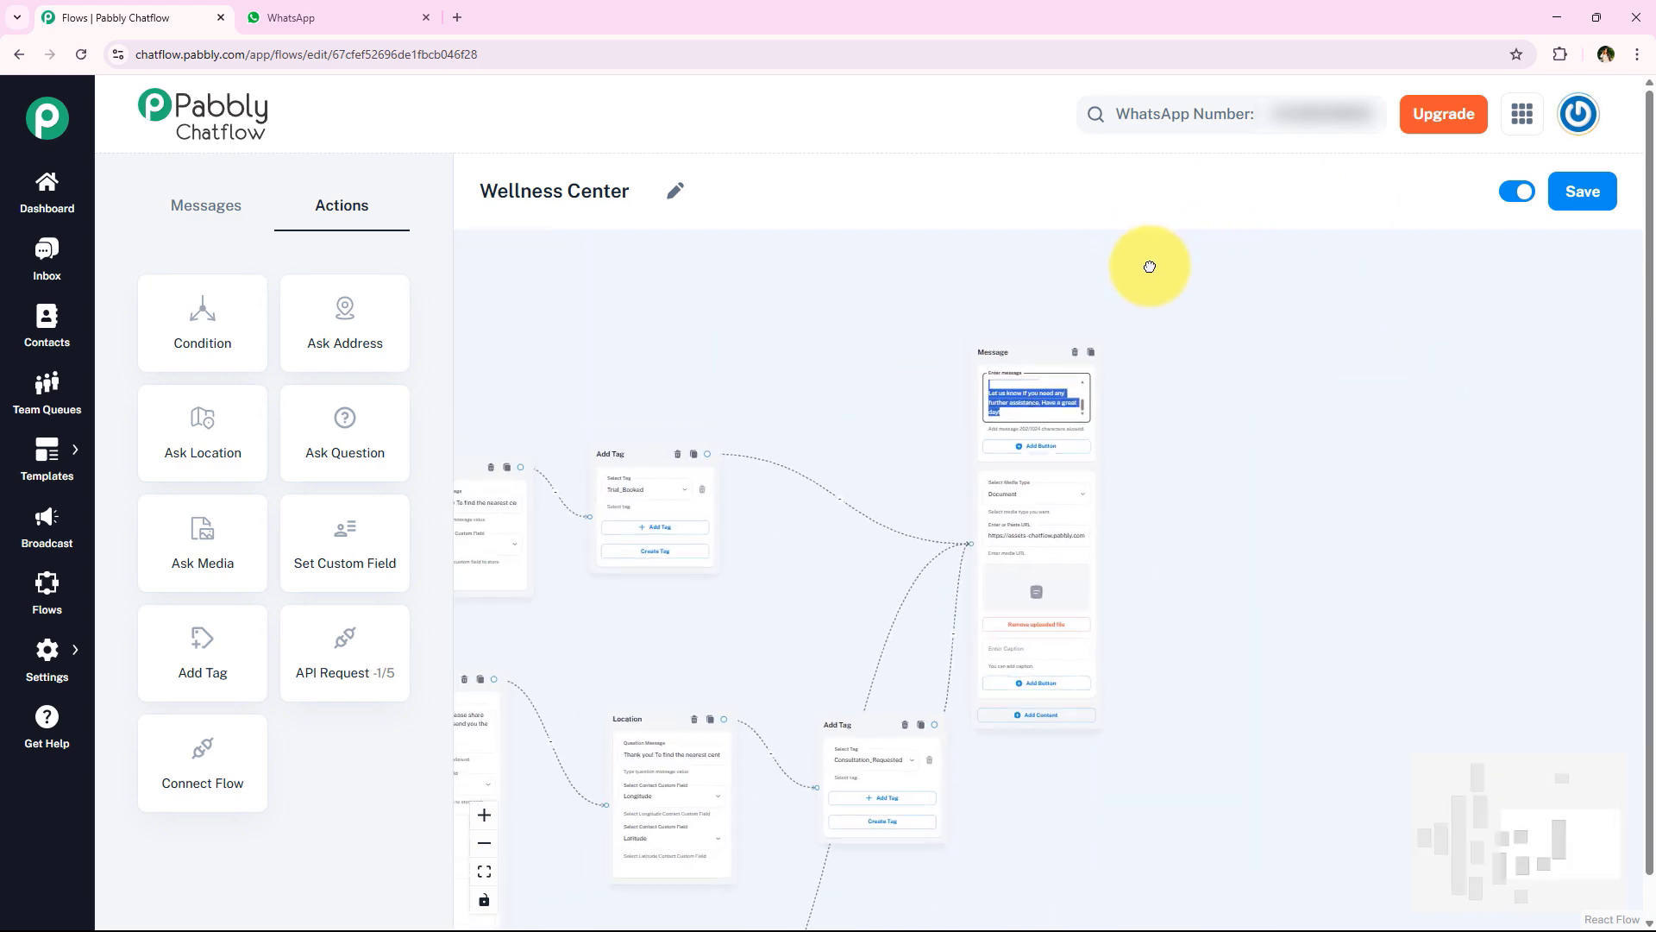
scroll(1211, 484, up, 1)
scroll(1211, 483, up, 3)
scroll(1169, 511, down, 6)
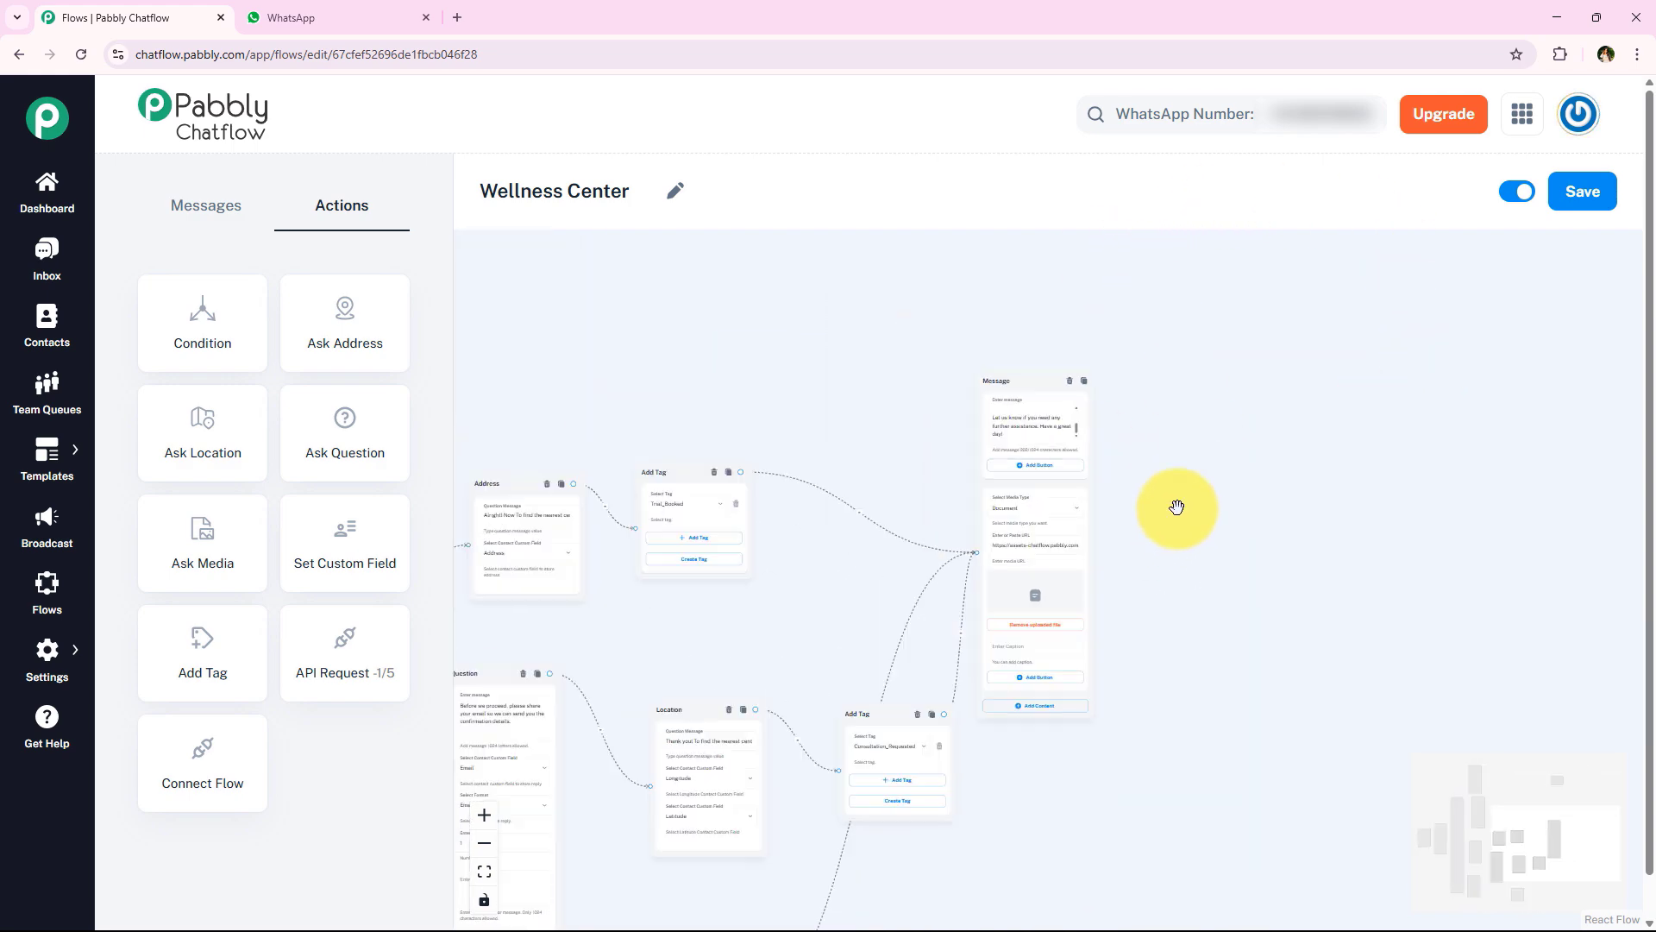
drag(1123, 560, 900, 891)
drag(1053, 506, 977, 617)
scroll(499, 629, up, 4)
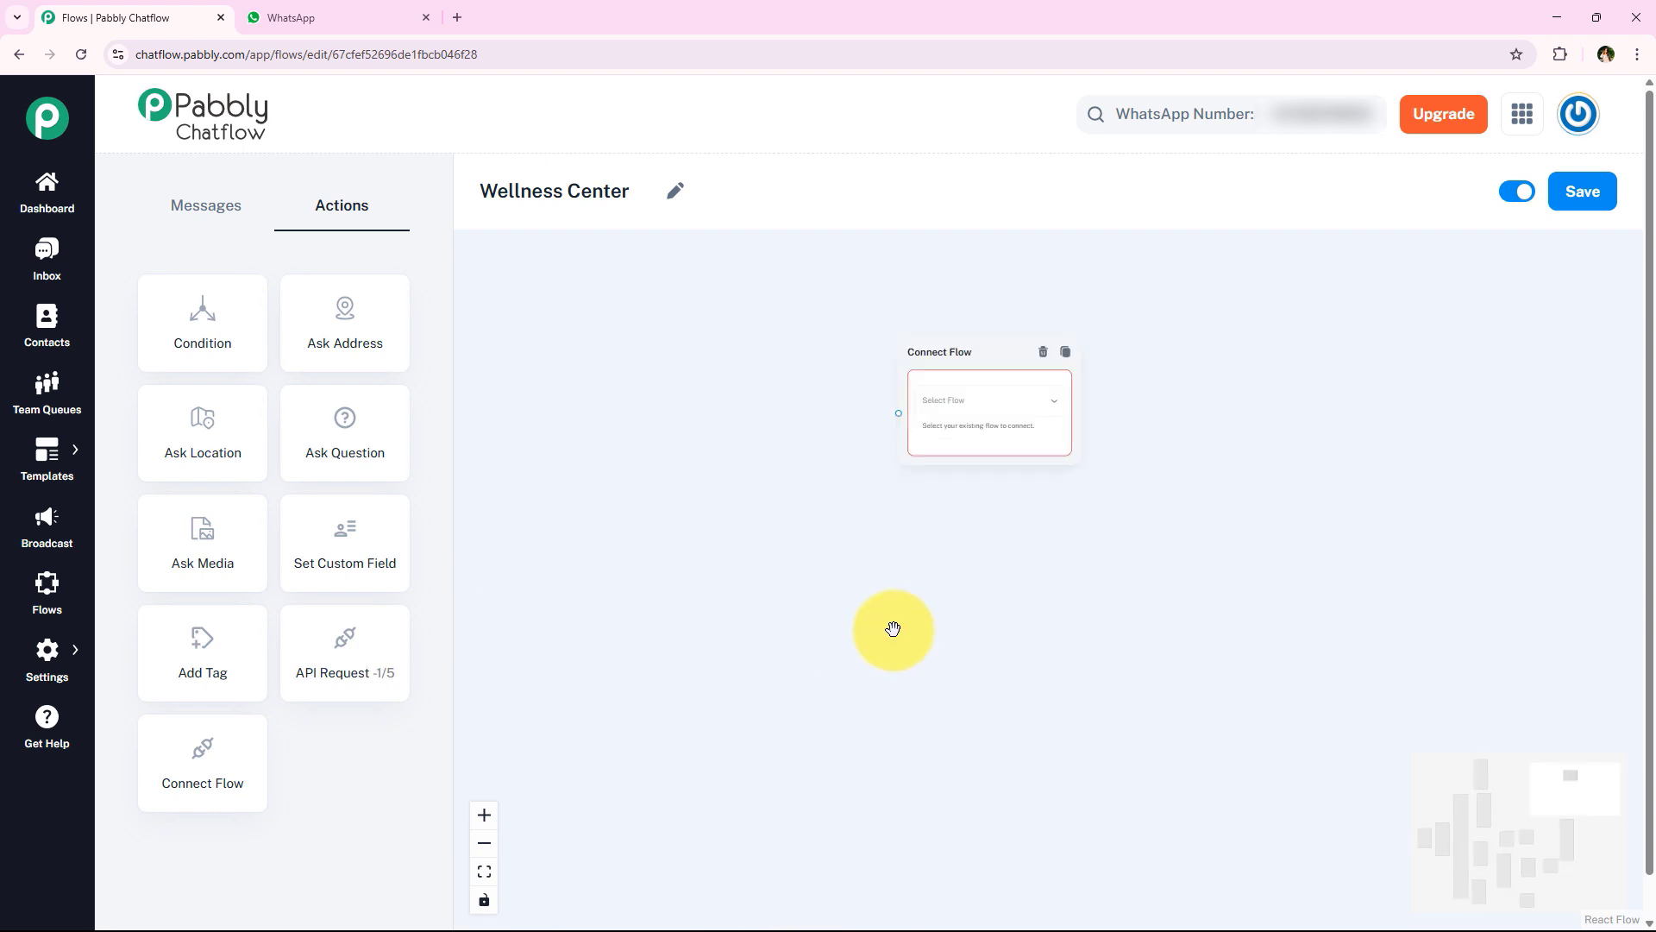
scroll(893, 629, up, 3)
Select an Untitled flow in the Connect Flow node, try drawing a connection from its connection point, and delete the node
click(750, 490)
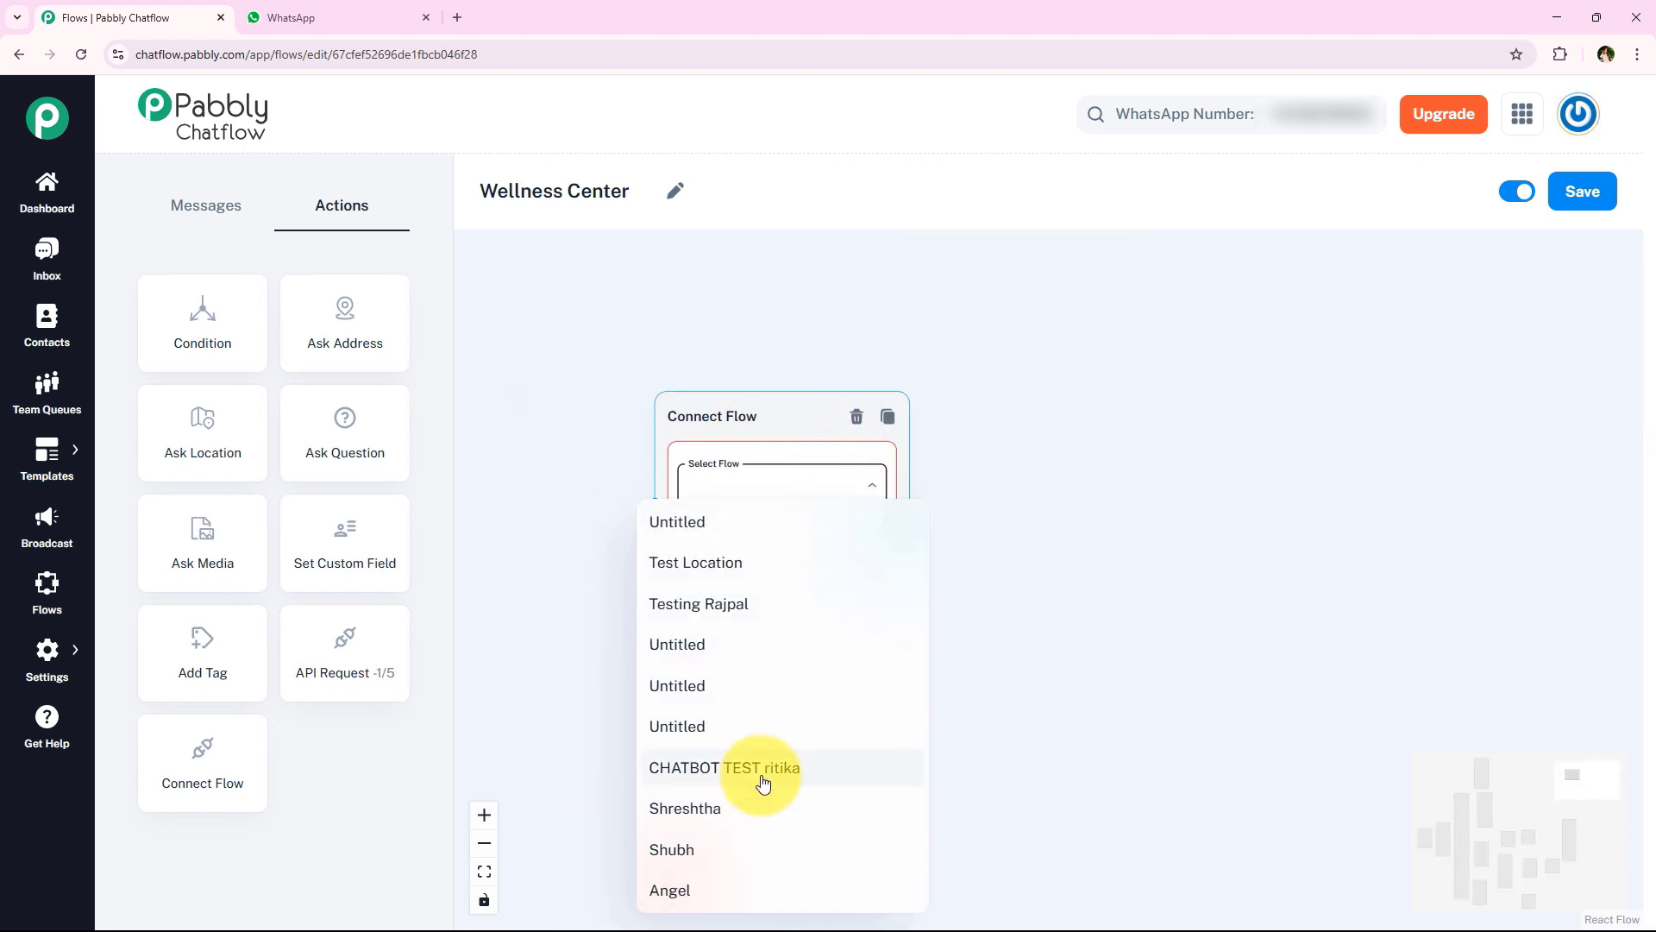
click(721, 649)
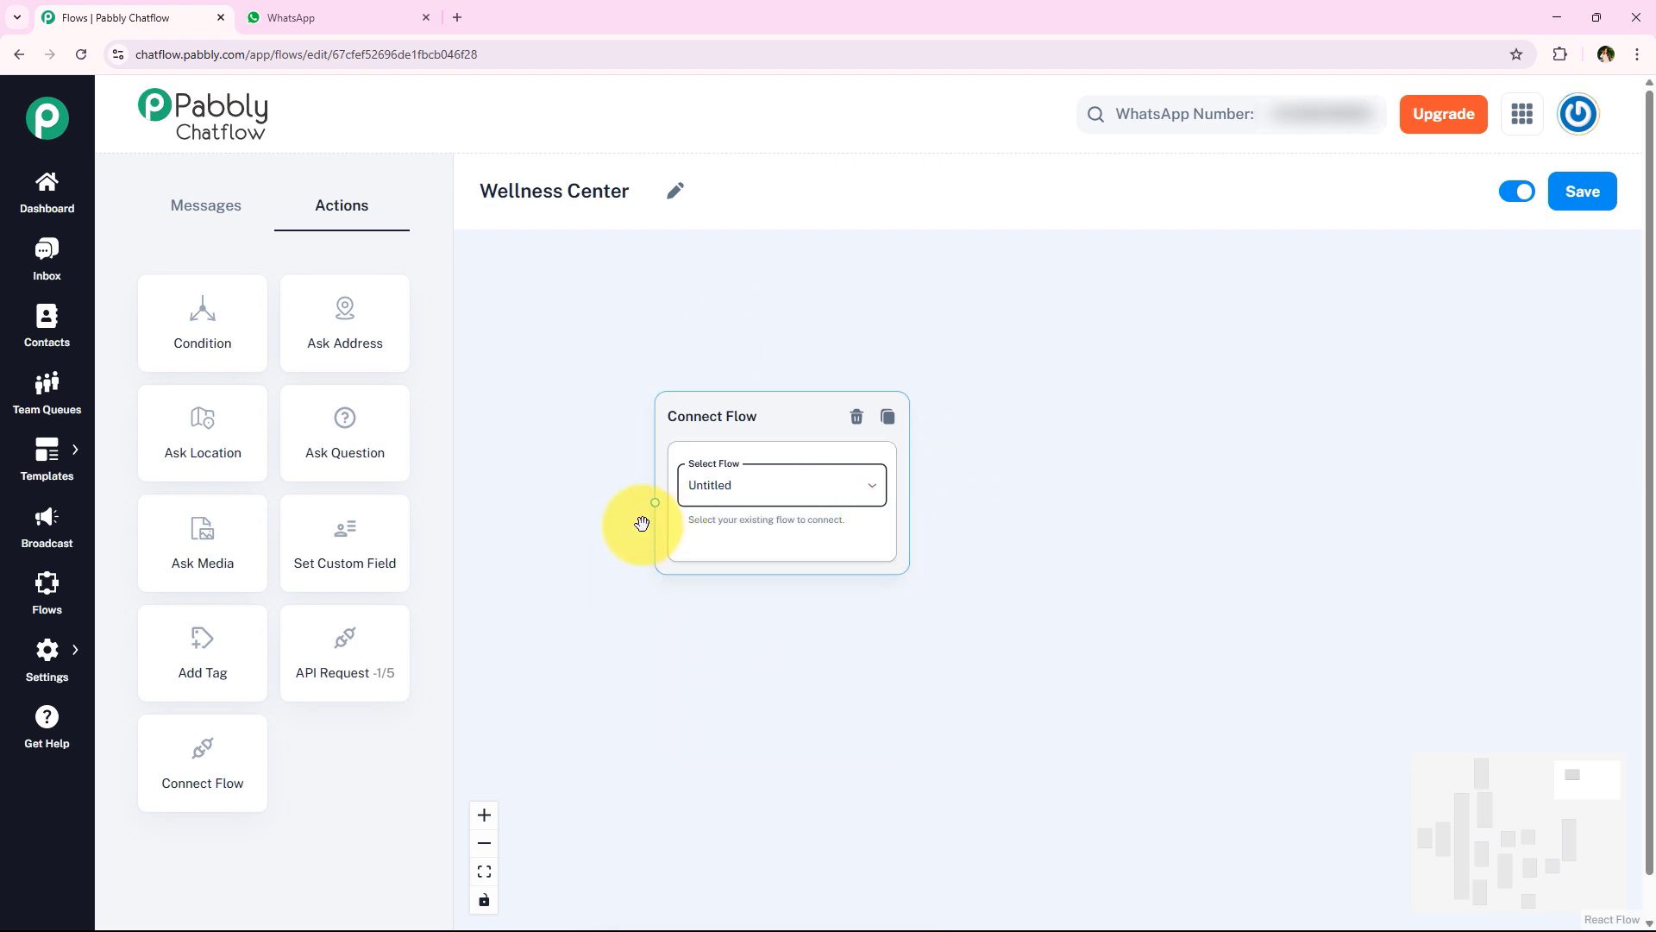
drag(654, 501, 549, 507)
click(745, 800)
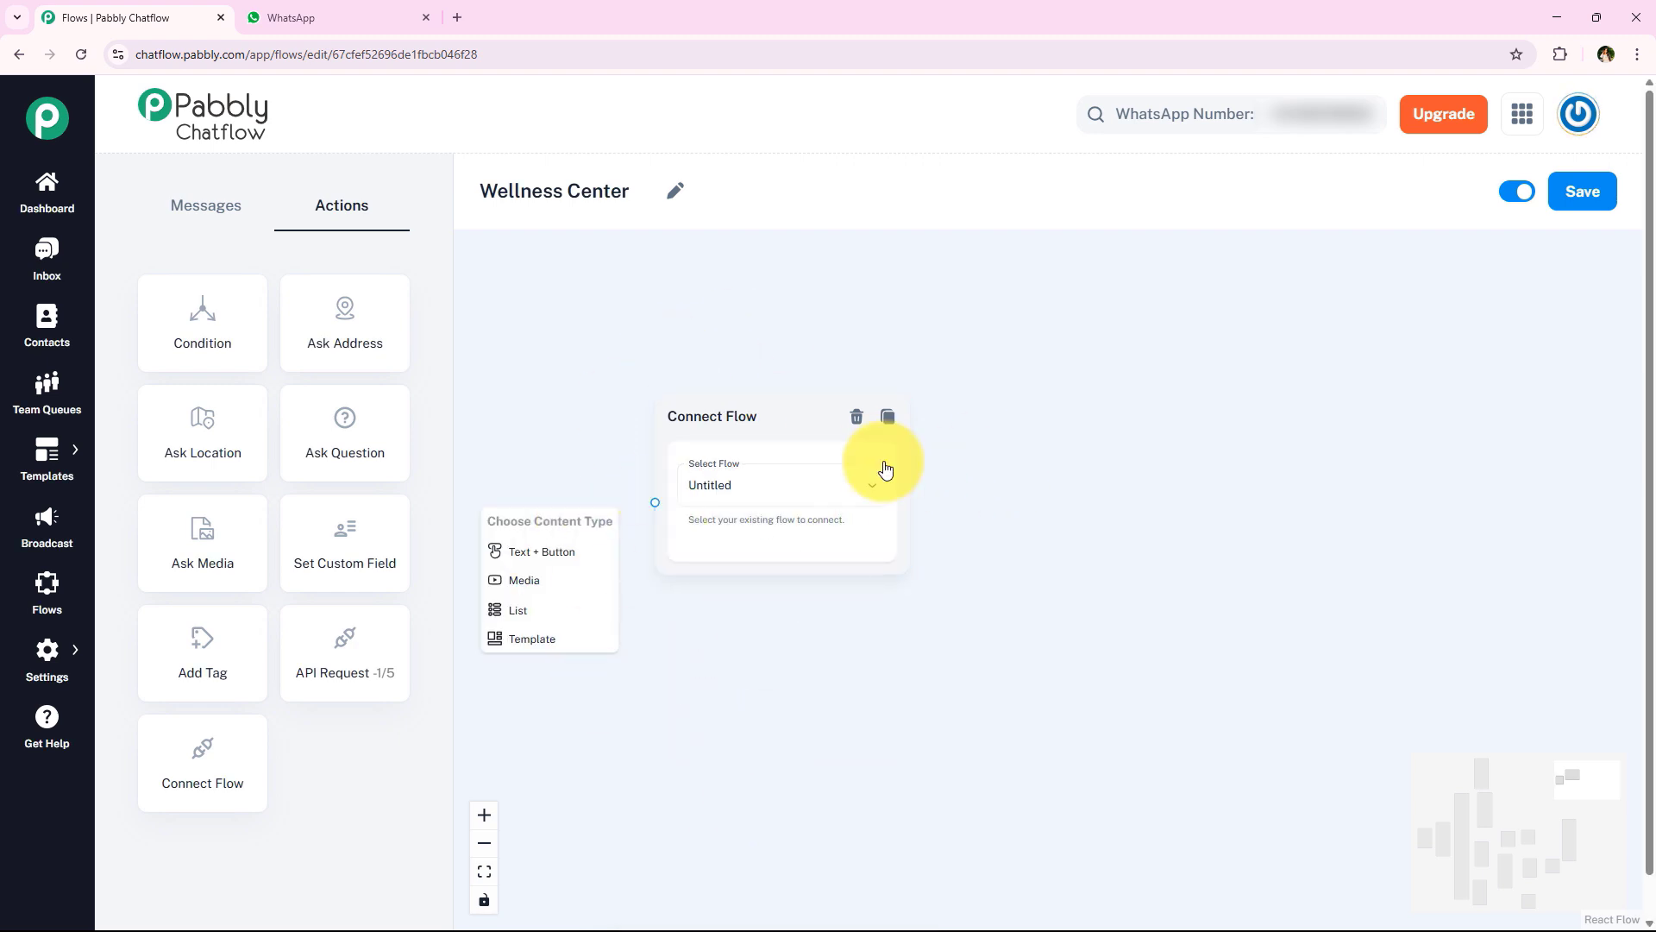
click(855, 427)
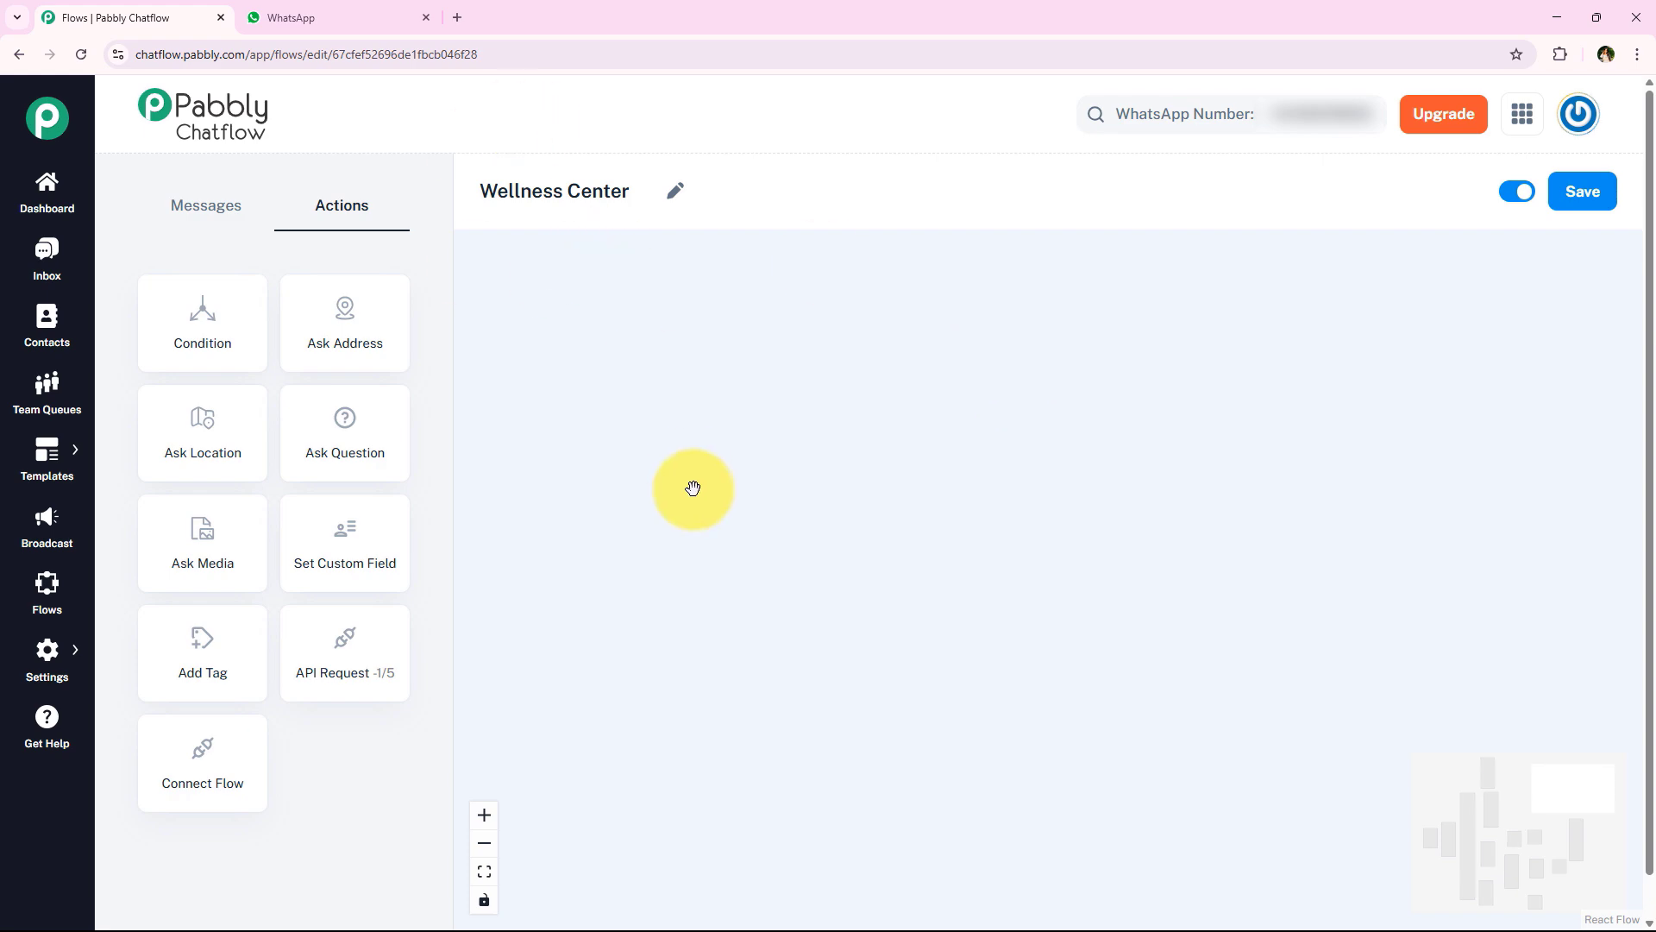
Look over the connected Wellness Center flow from the opening question through the therapy branches to the closing message
drag(693, 488, 906, 259)
scroll(928, 444, down, 2)
drag(938, 599, 994, 244)
drag(982, 500, 1125, 217)
scroll(1091, 496, down, 4)
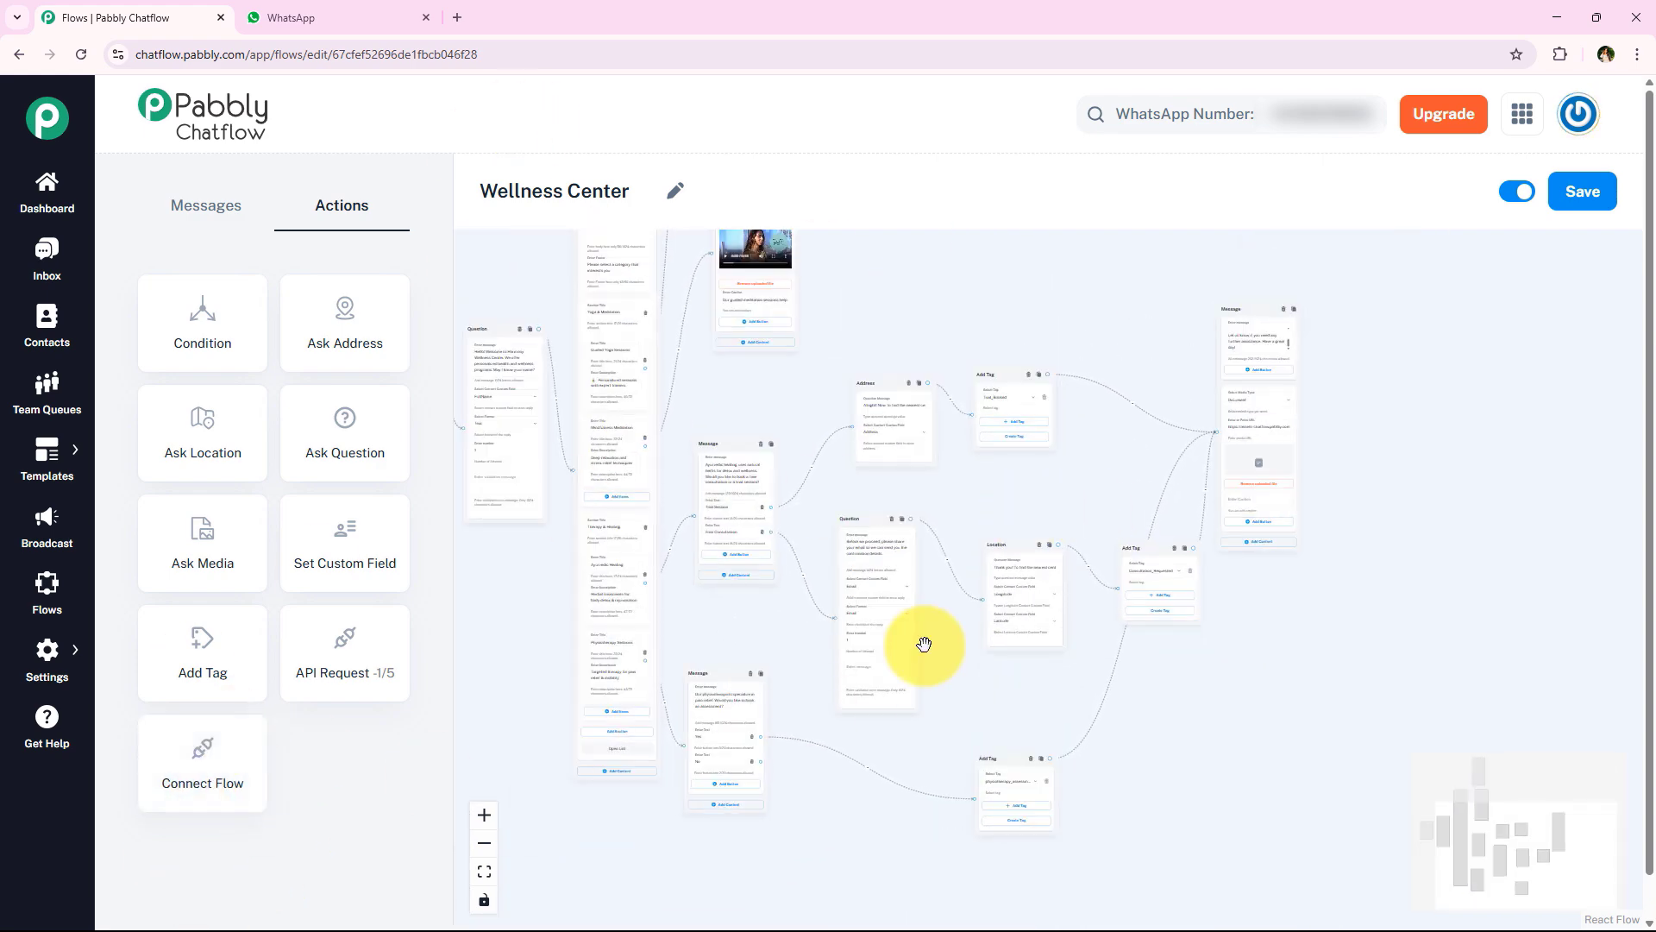
scroll(924, 645, up, 1)
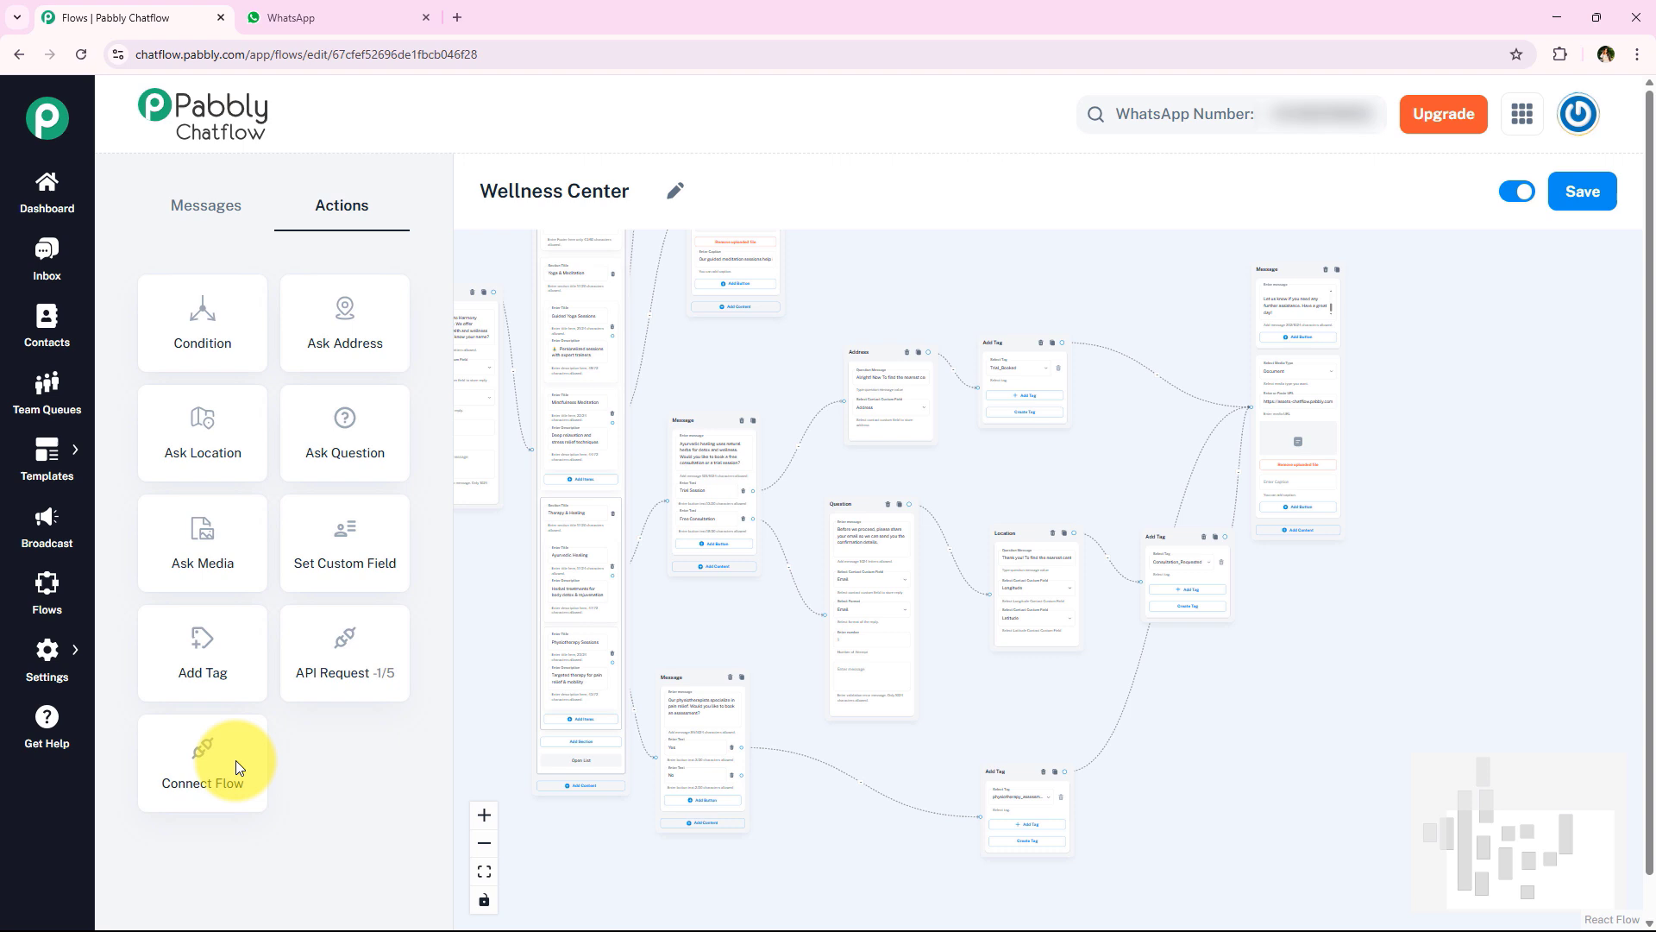
Add a Media Button node in an empty canvas area, check its media type and URL fields, and delete it
click(214, 210)
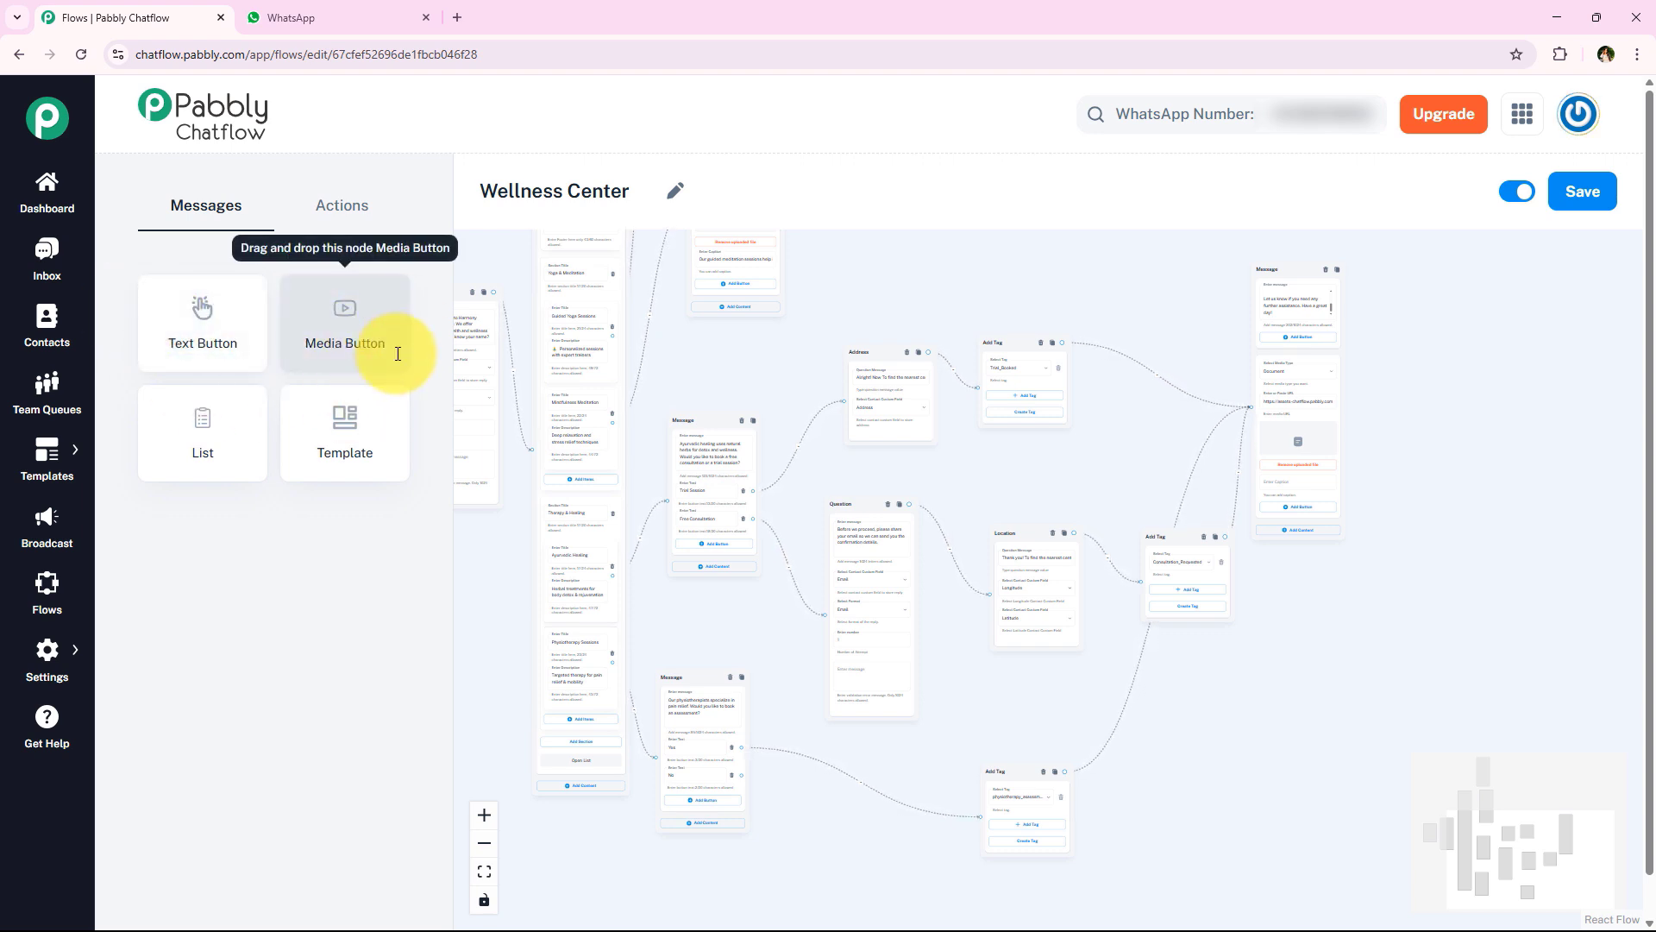
drag(1375, 547, 491, 710)
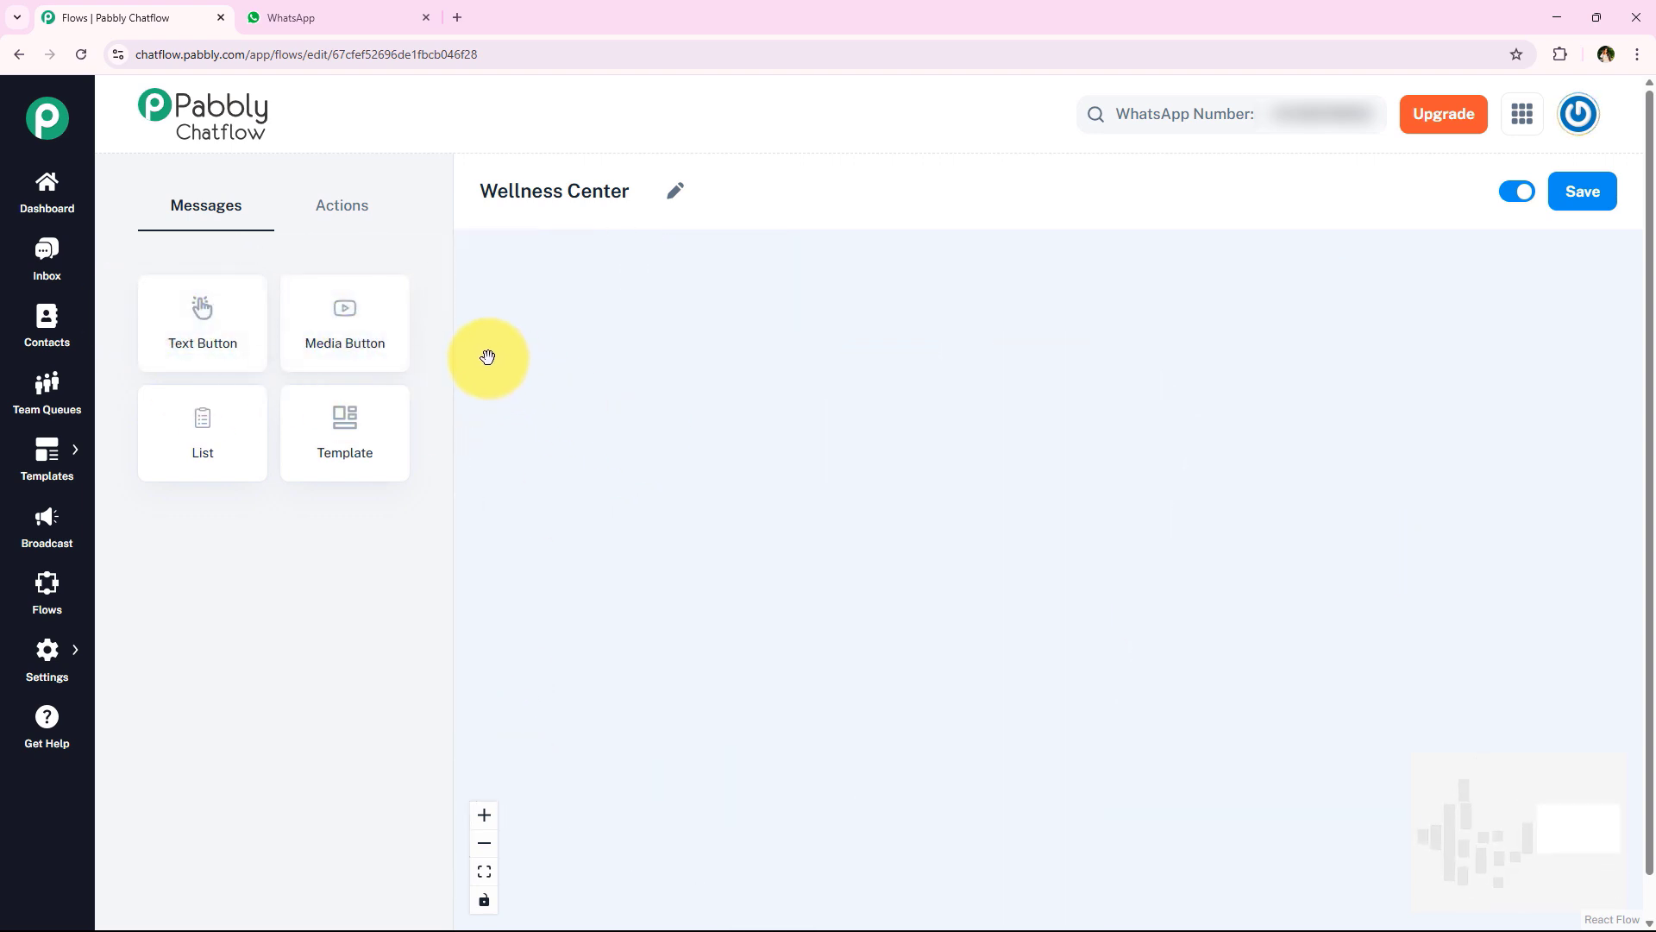
drag(415, 324, 610, 370)
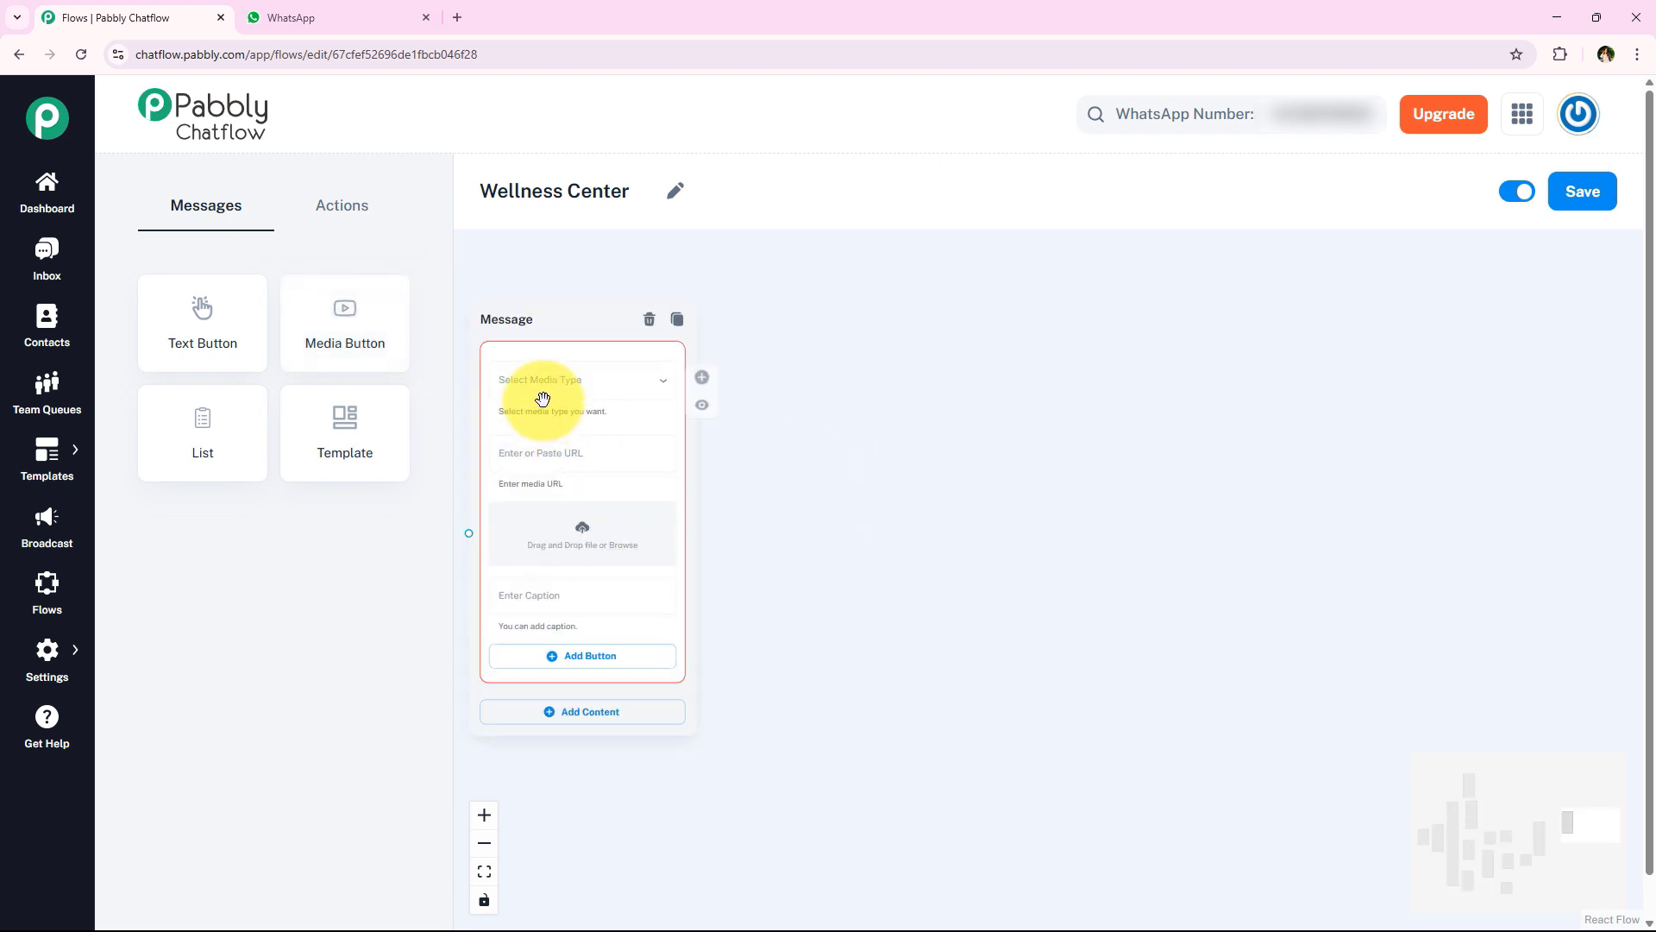
click(550, 382)
click(554, 342)
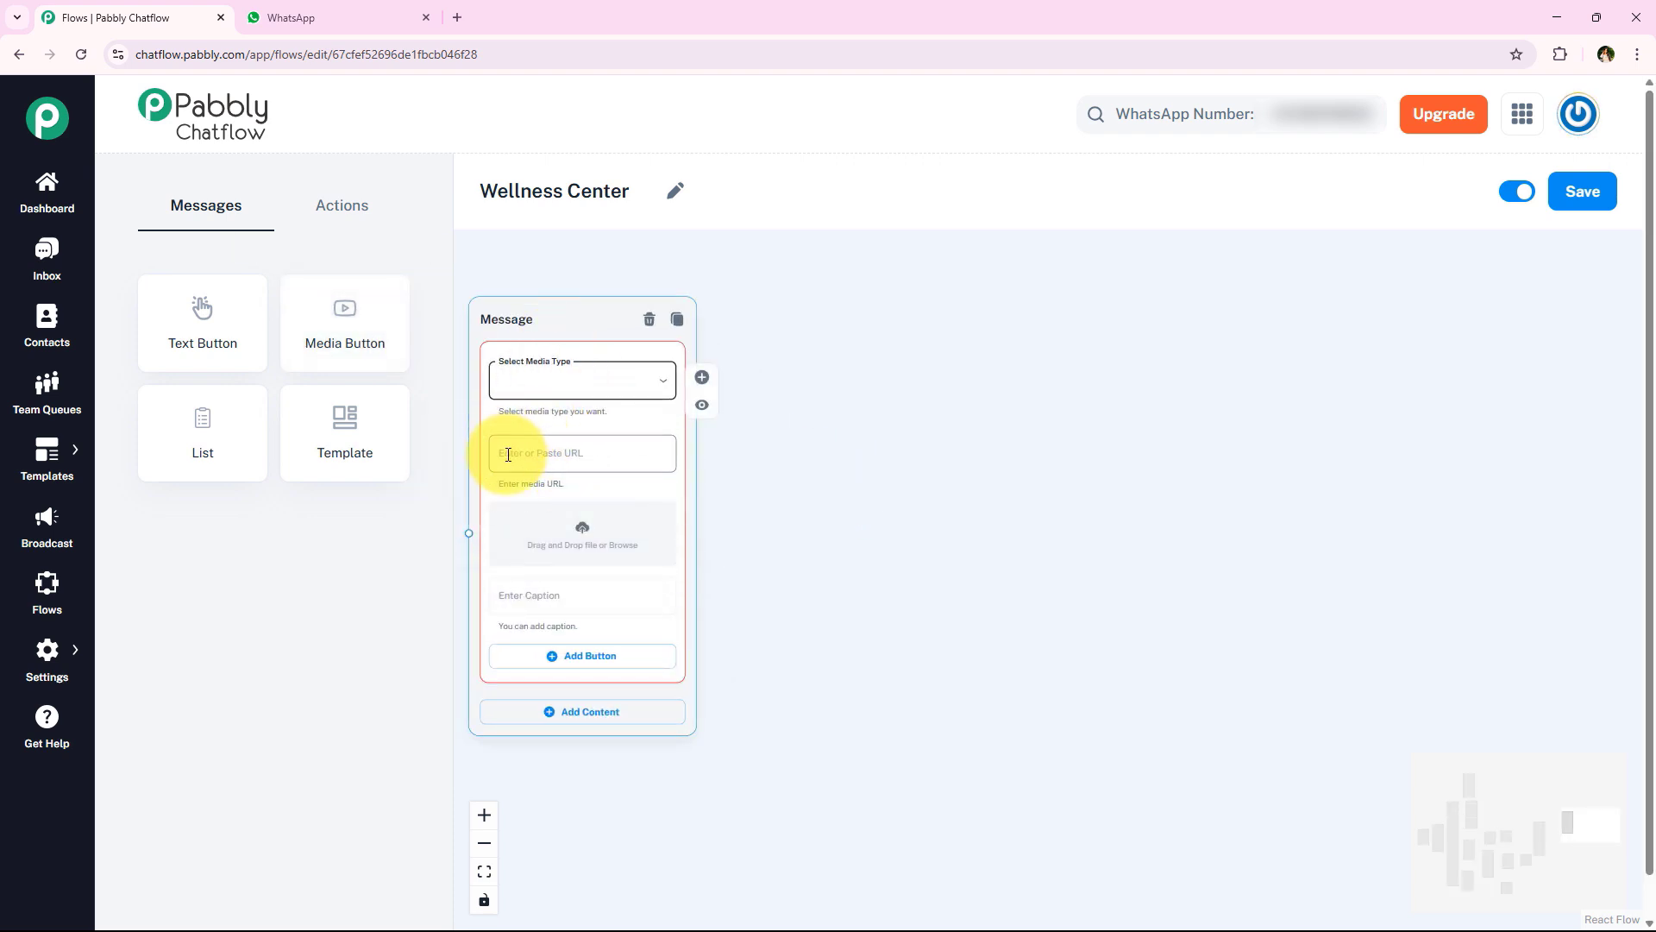
click(508, 455)
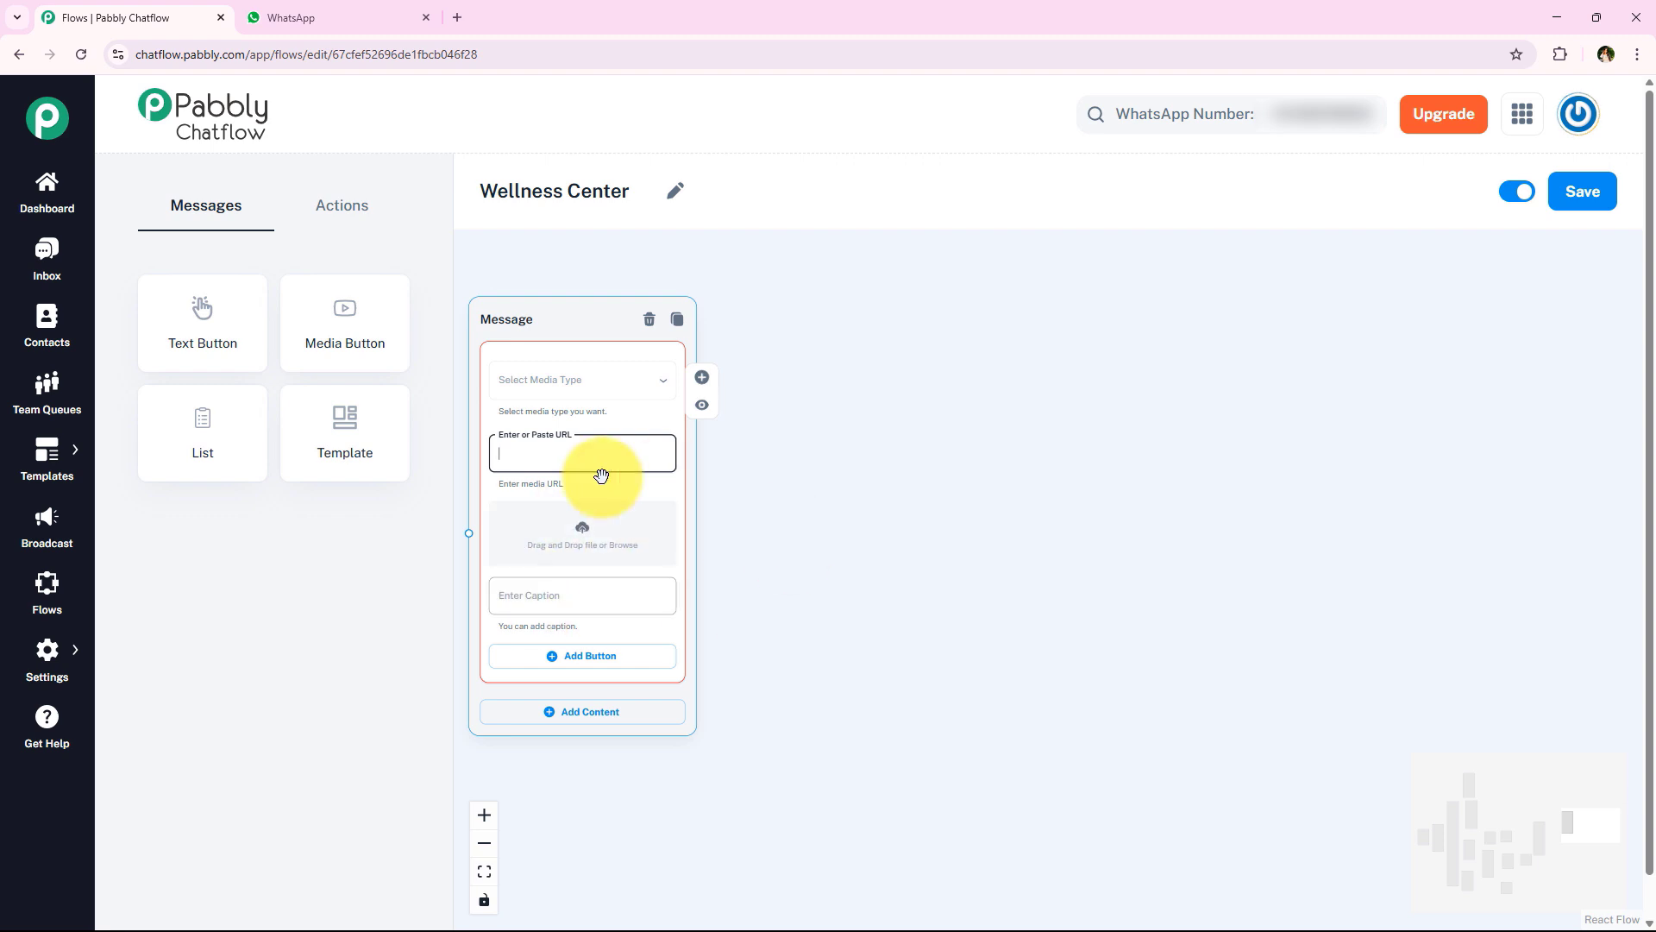
click(649, 319)
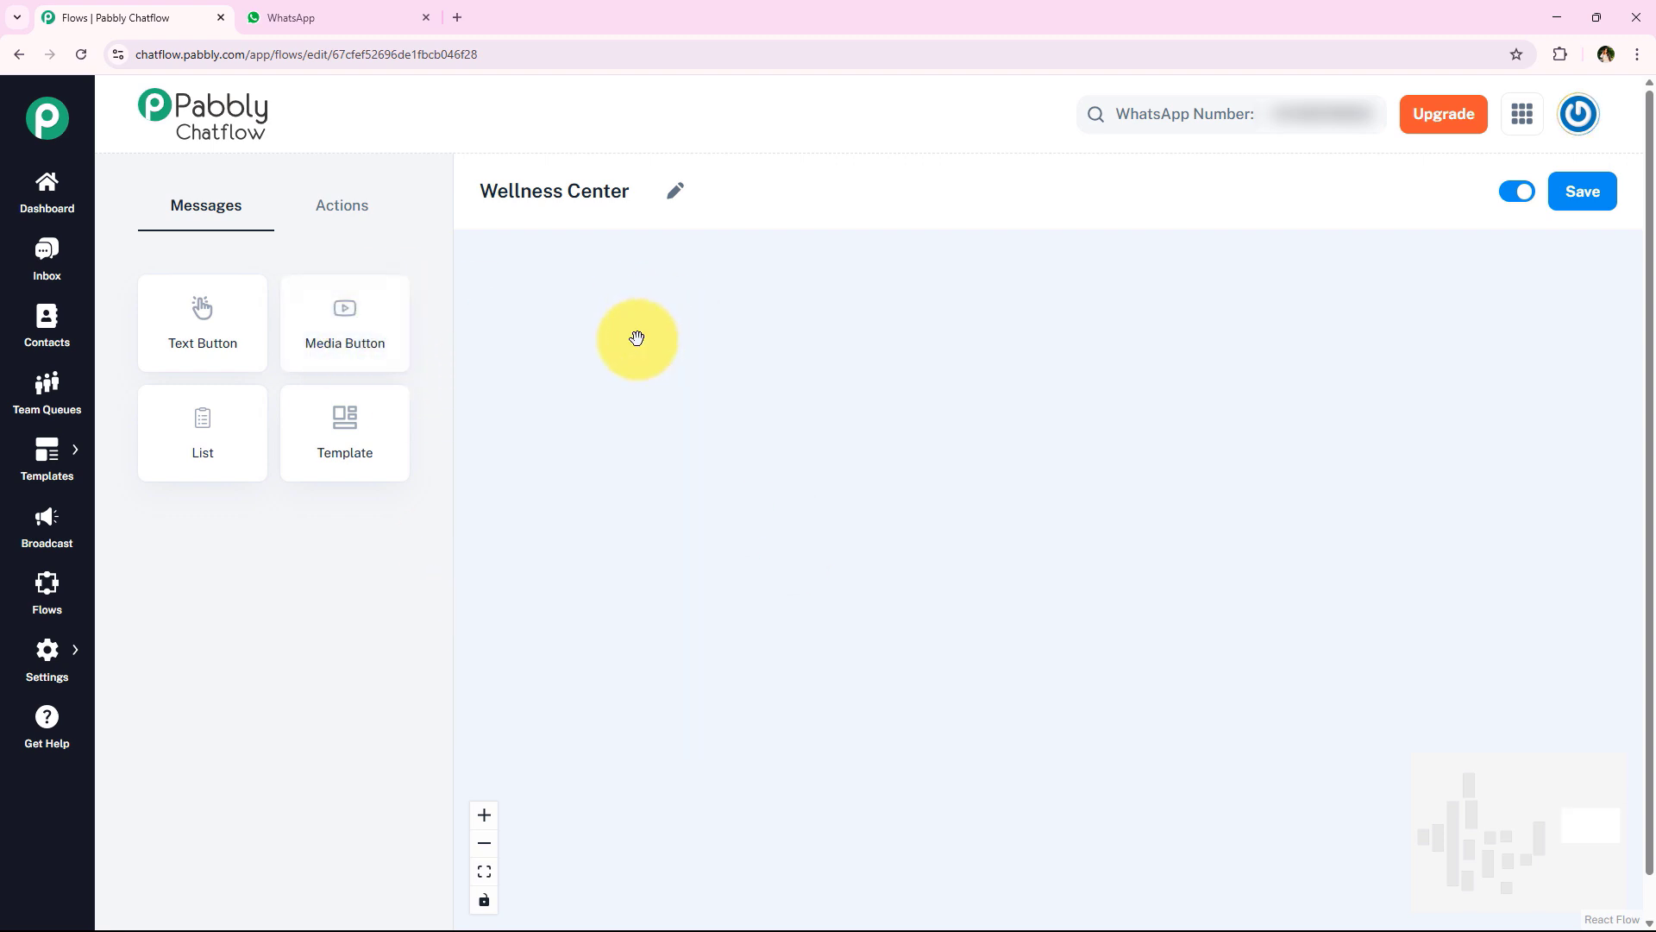
Add a Text Button node with two empty buttons, and delete the node
drag(209, 335, 662, 397)
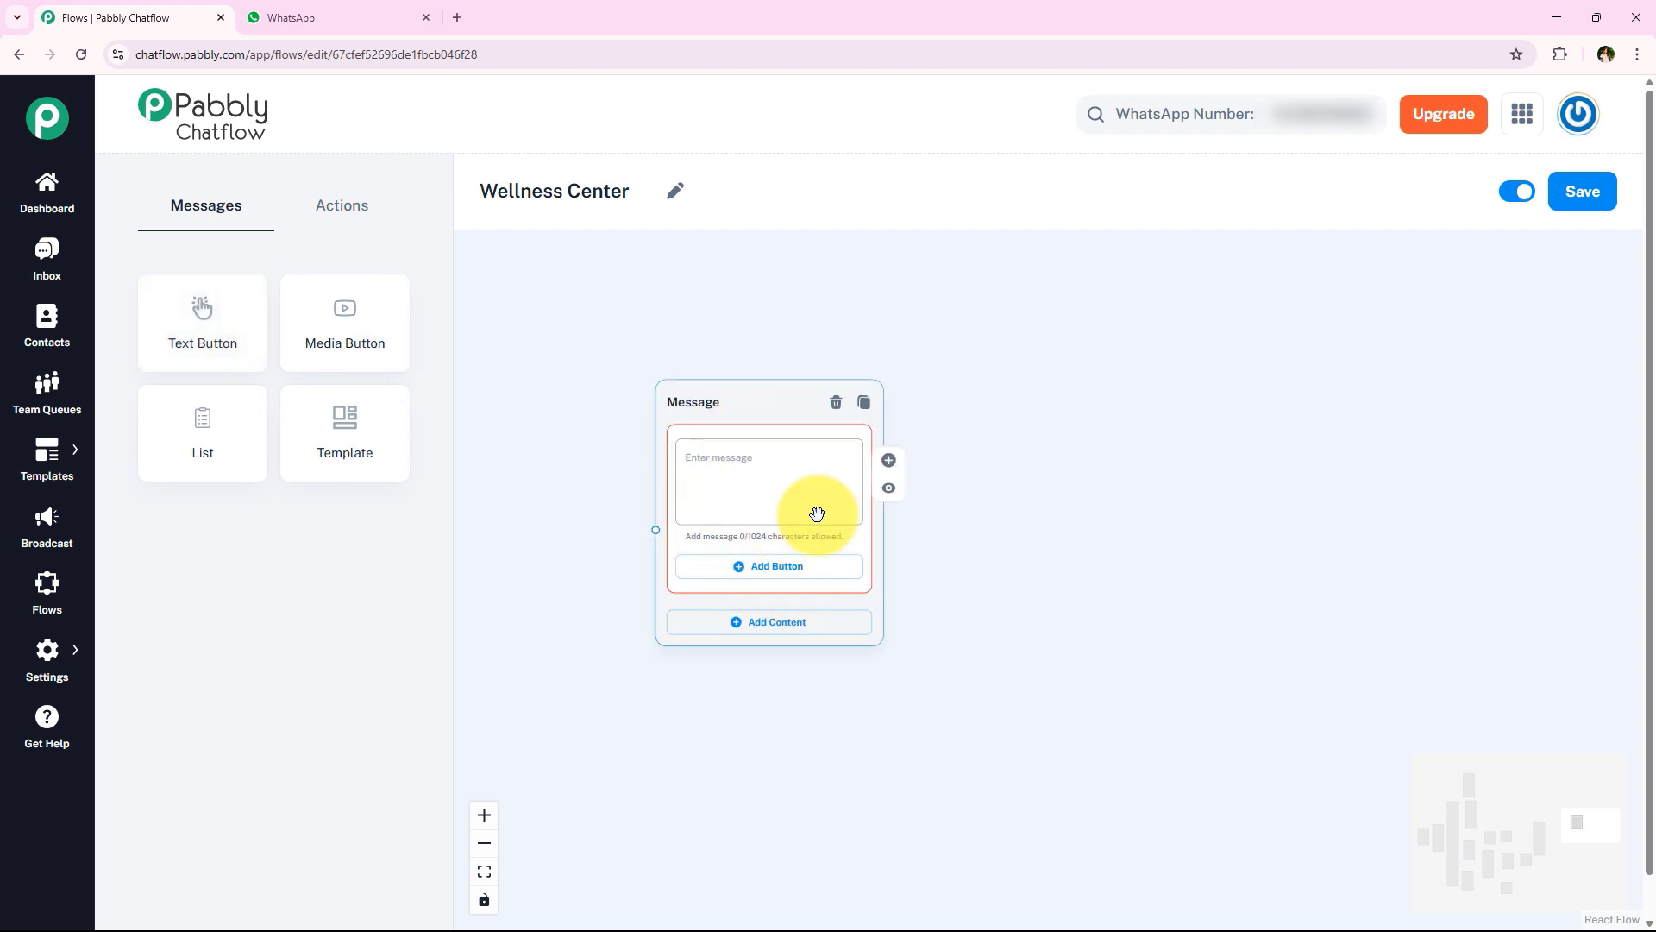
click(787, 566)
click(800, 638)
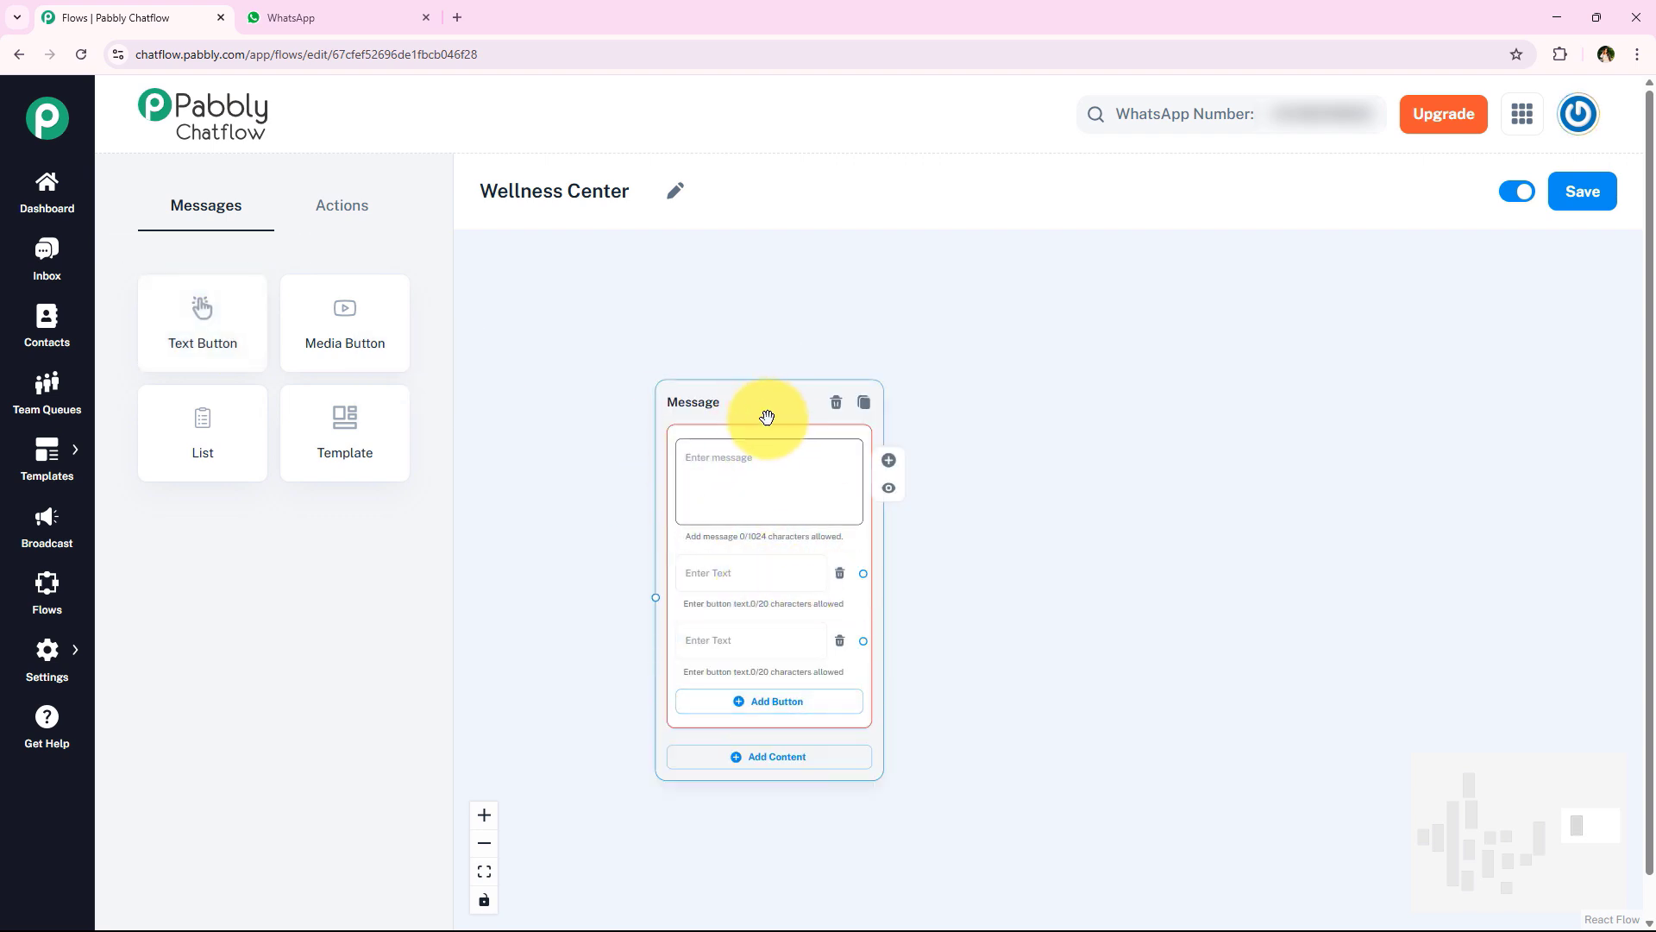
click(836, 402)
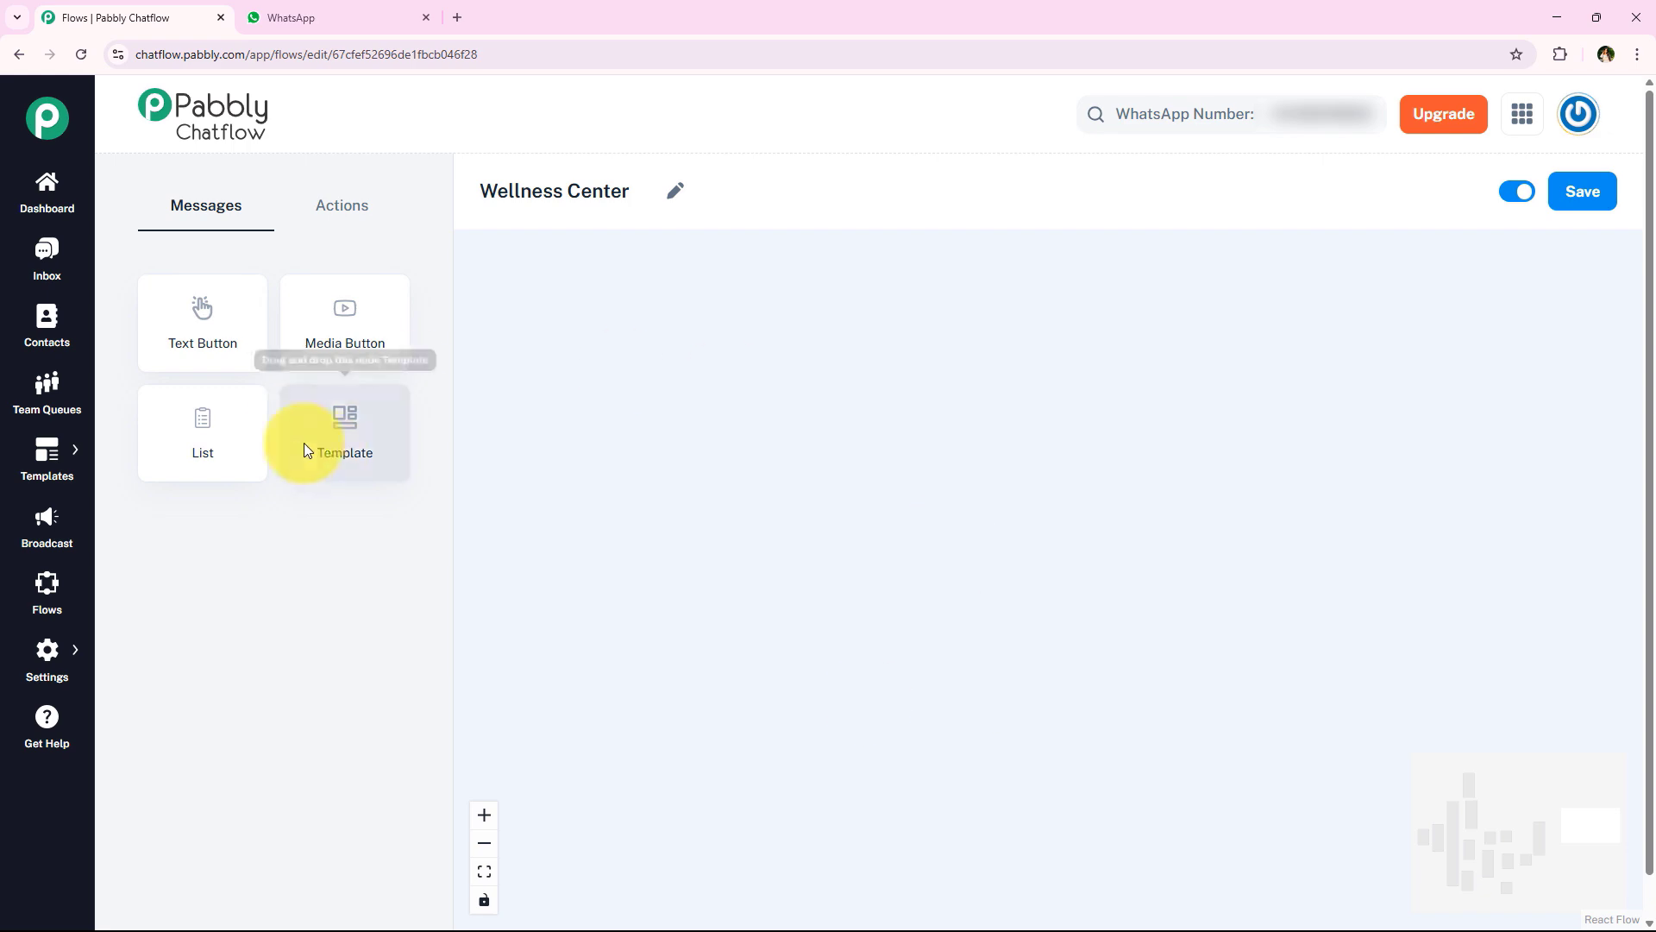
Add a Template node, view the body fields of the approved get_successful_payment template, cancel the selection, and delete the node
drag(313, 449, 647, 435)
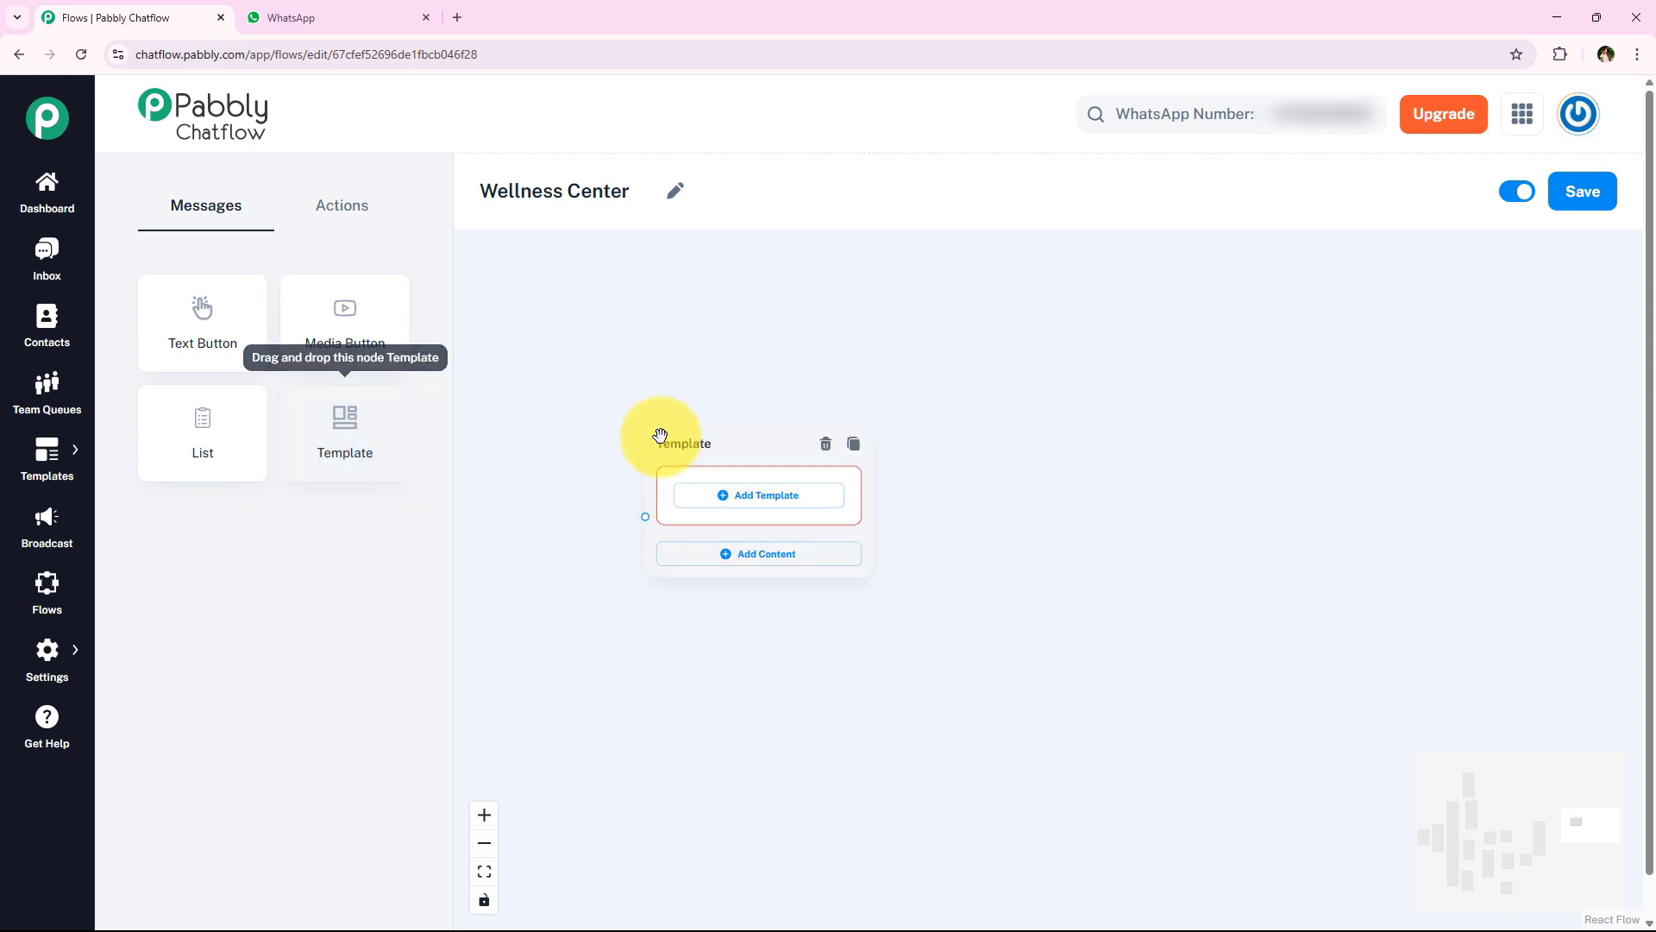
click(739, 510)
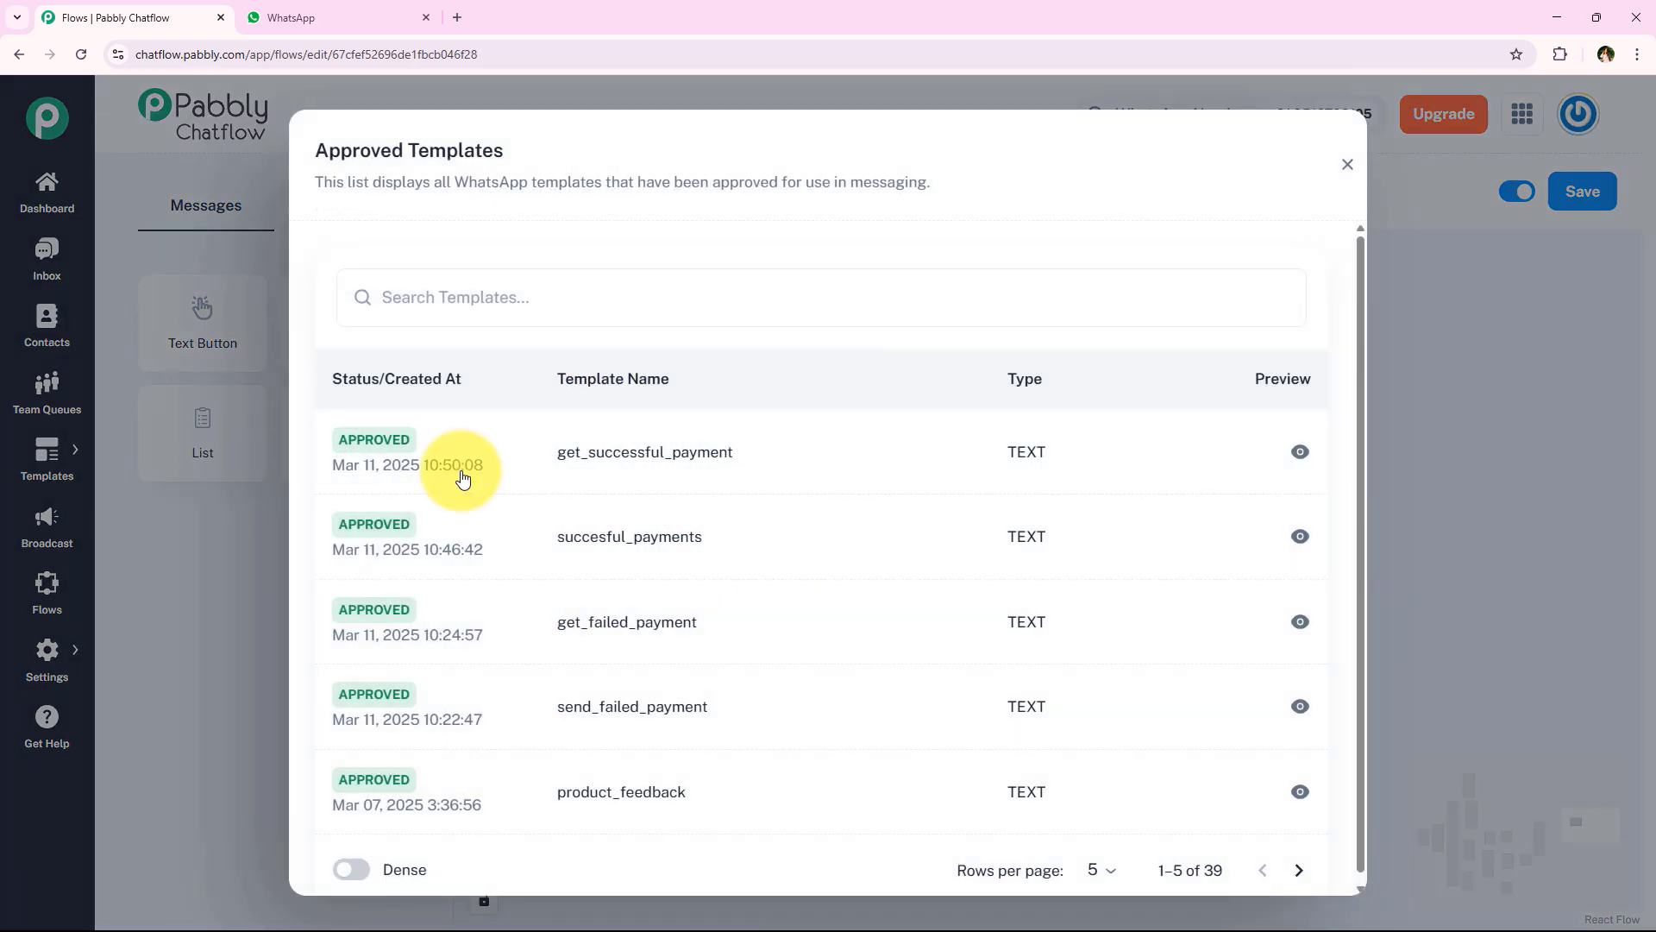
click(591, 466)
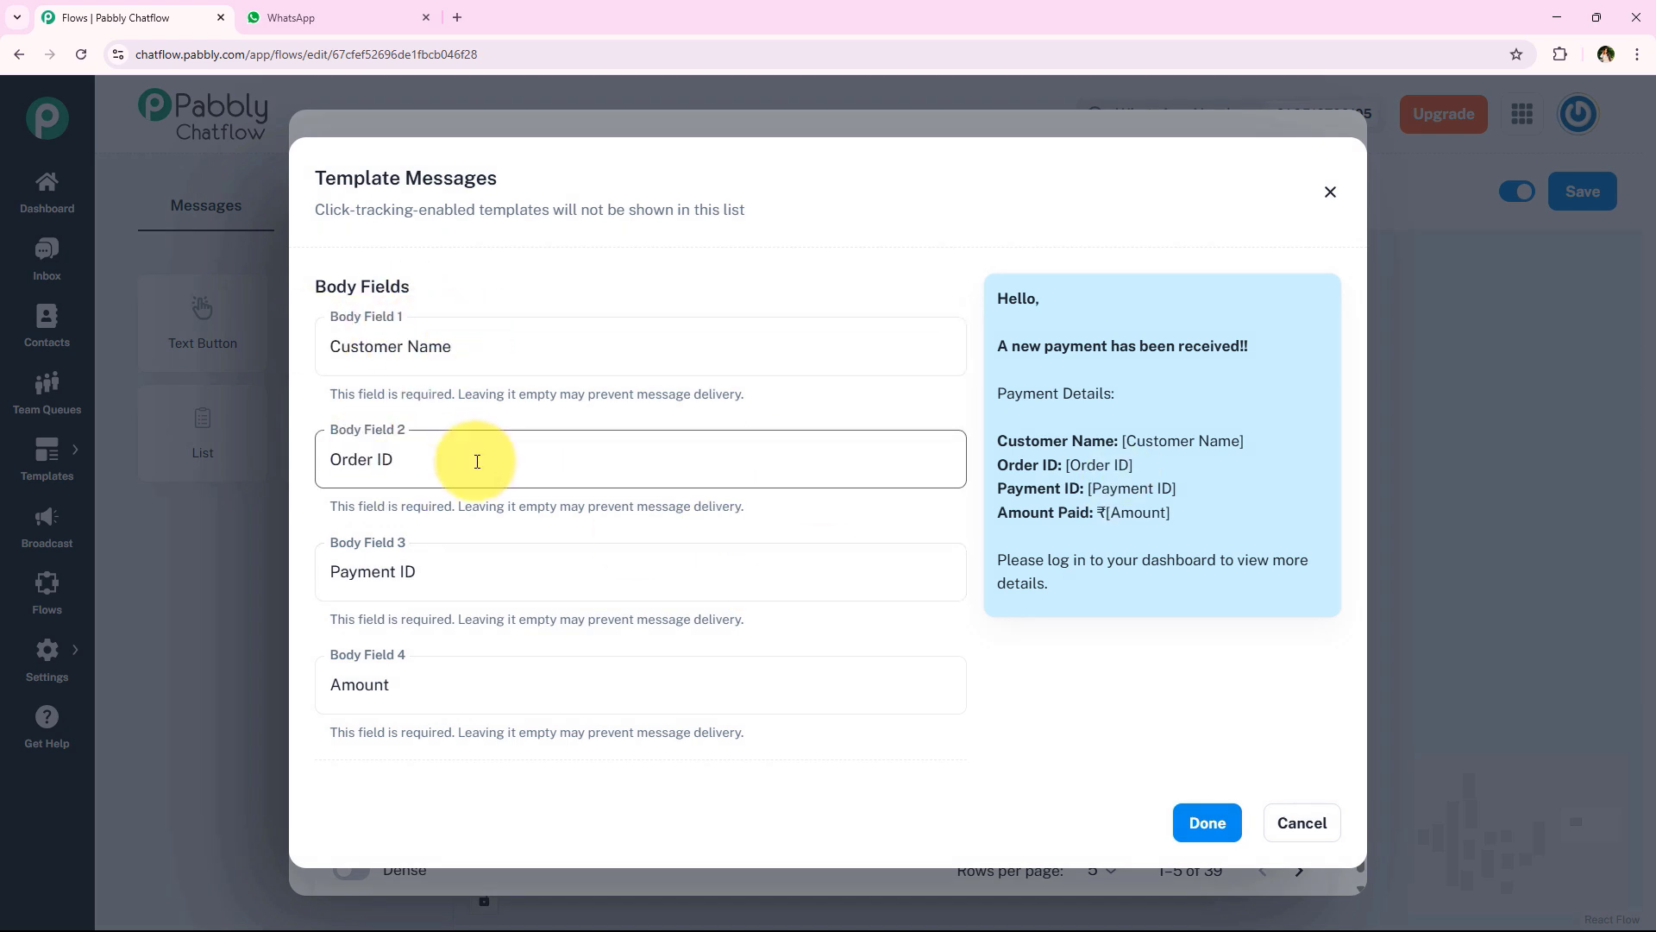
click(1280, 815)
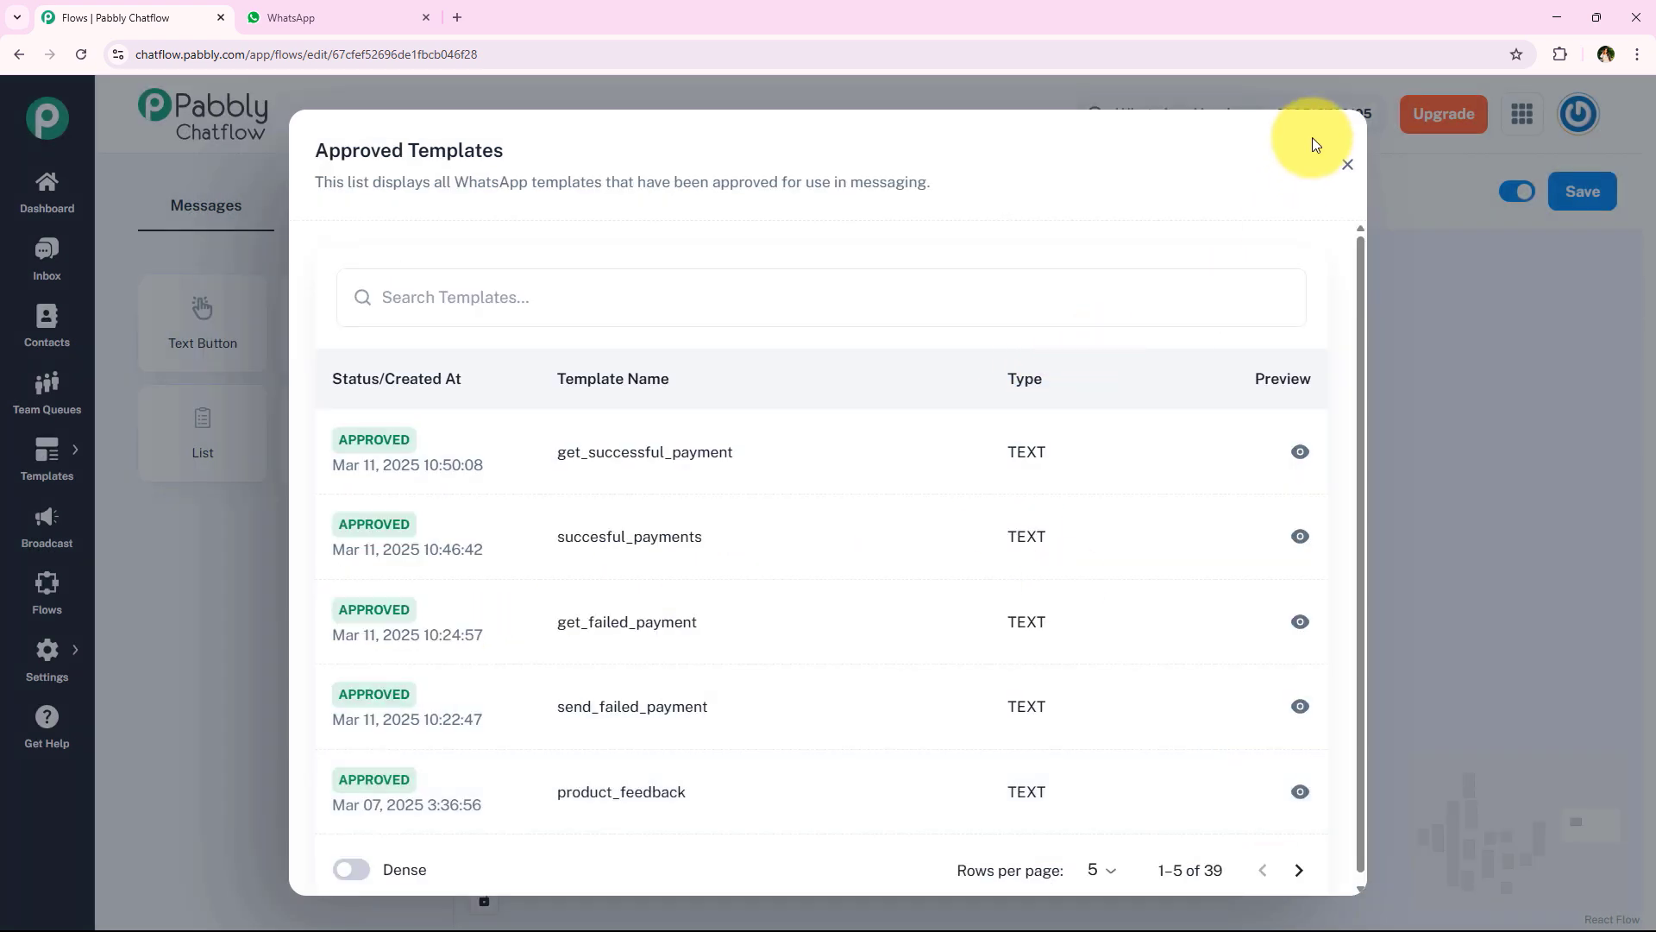
click(1341, 162)
click(827, 446)
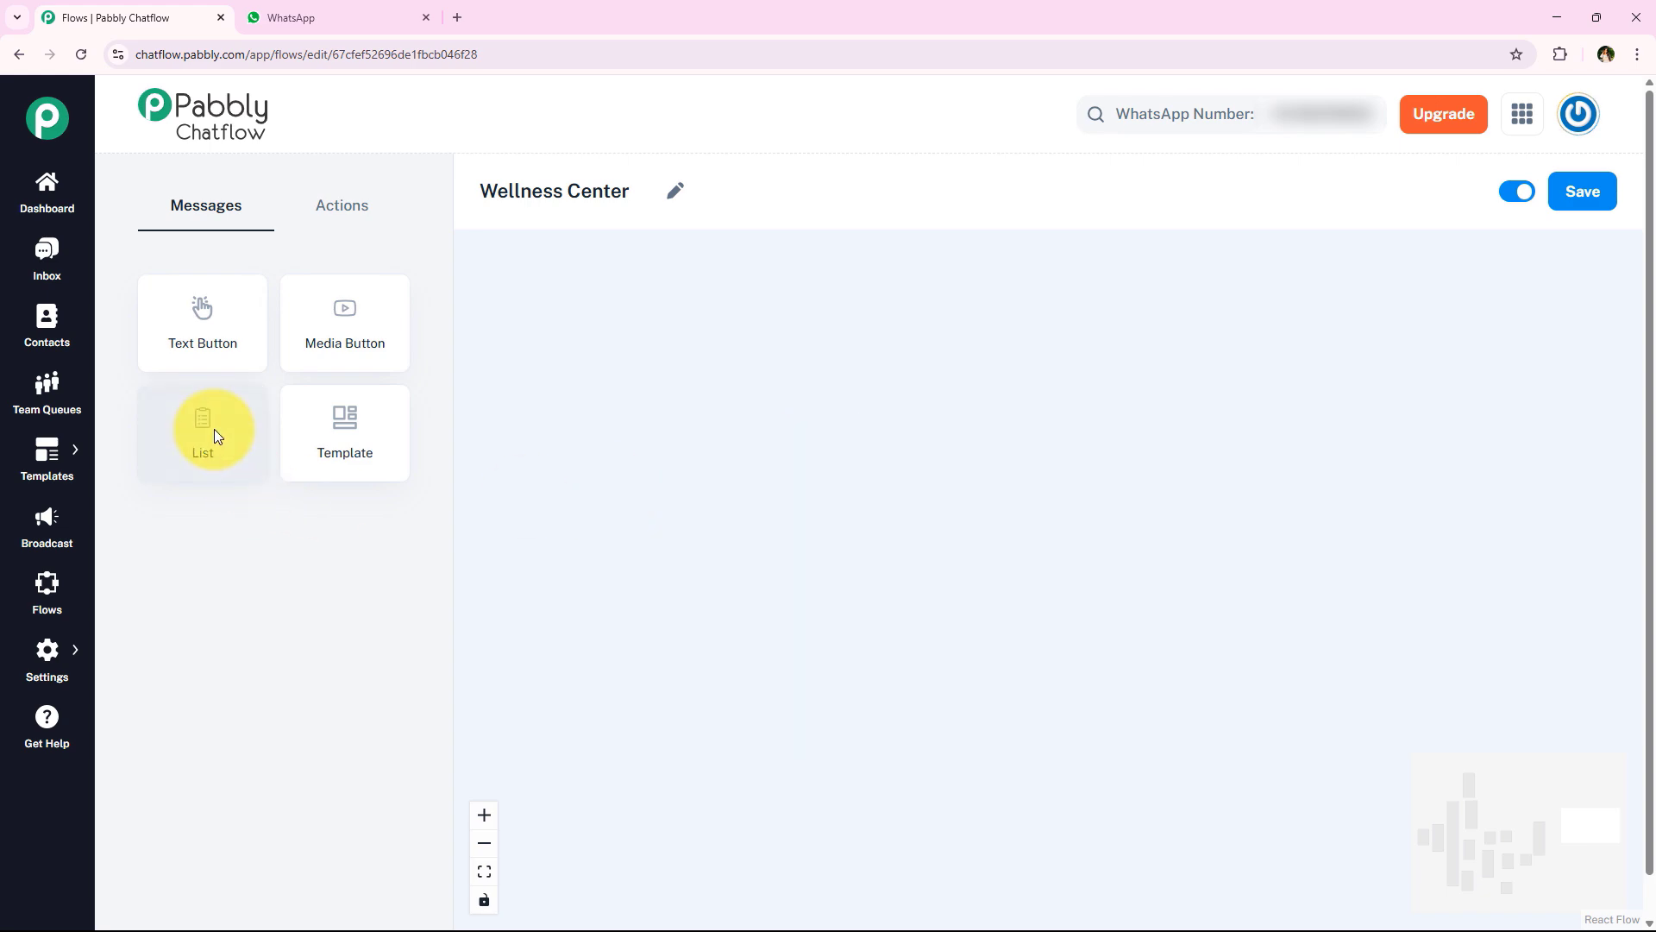
Review the whole Wellness Center flow, from the start node across the therapy branches to the final message node
scroll(748, 522, down, 10)
drag(685, 537, 1188, 489)
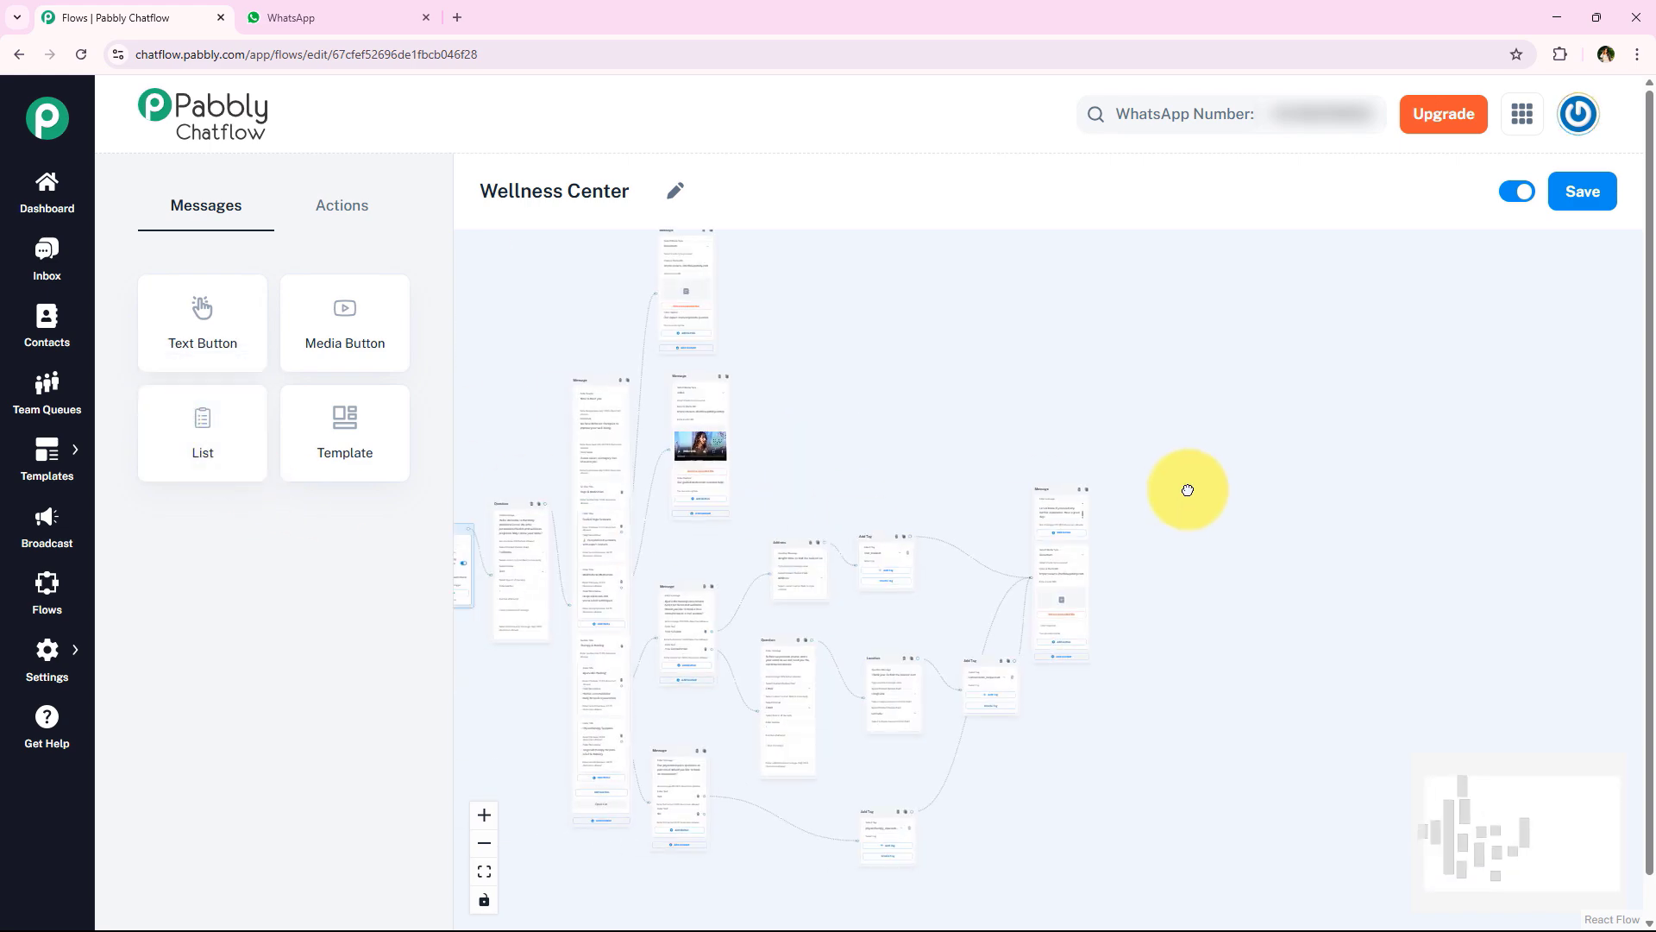
scroll(517, 621, up, 3)
scroll(604, 457, up, 5)
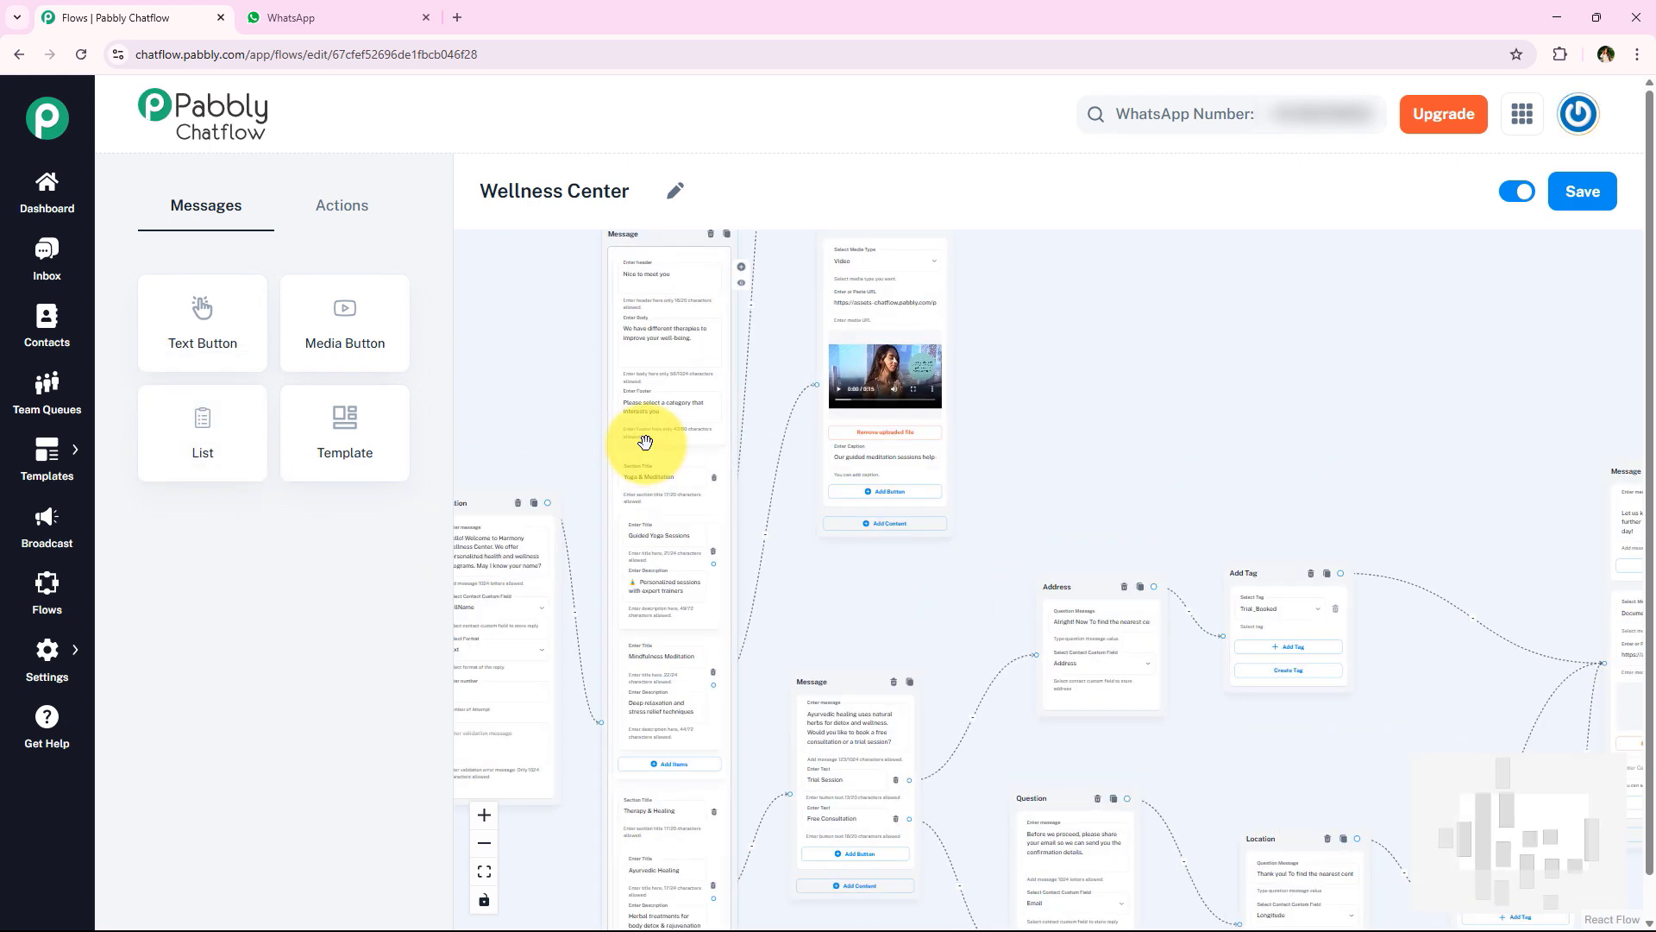
scroll(631, 670, down, 4)
scroll(1139, 436, down, 4)
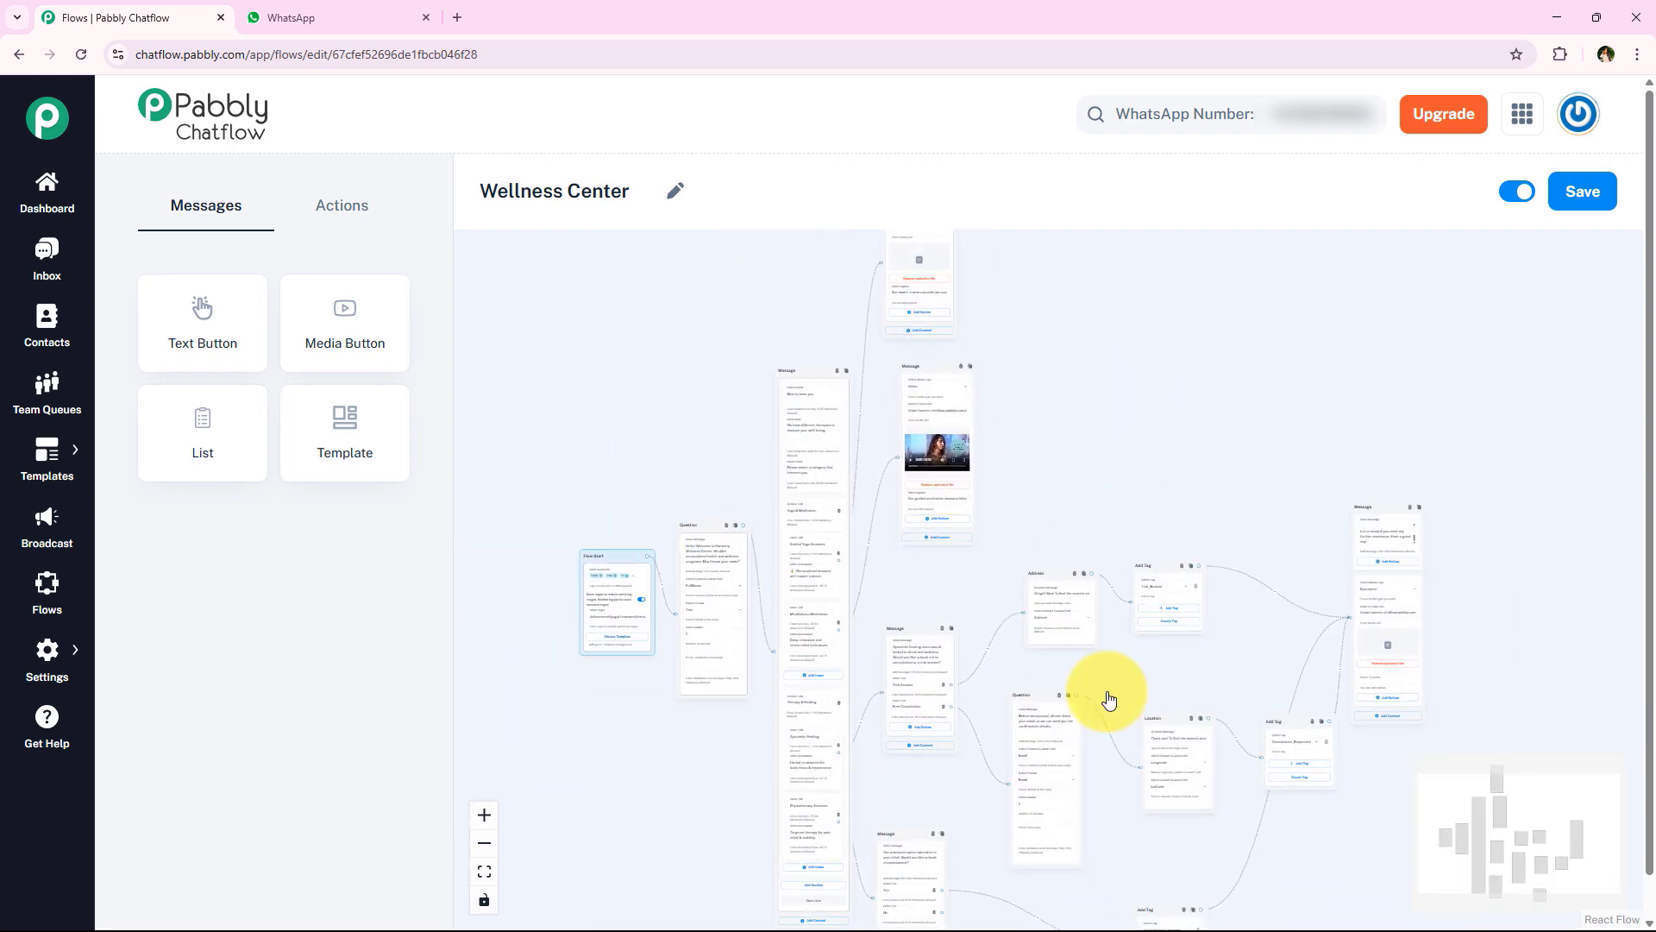
Switch to WhatsApp and review the test conversation with Pabbly ChatFlow about the Ayurvedic and physiotherapy options
click(365, 7)
scroll(854, 690, up, 10)
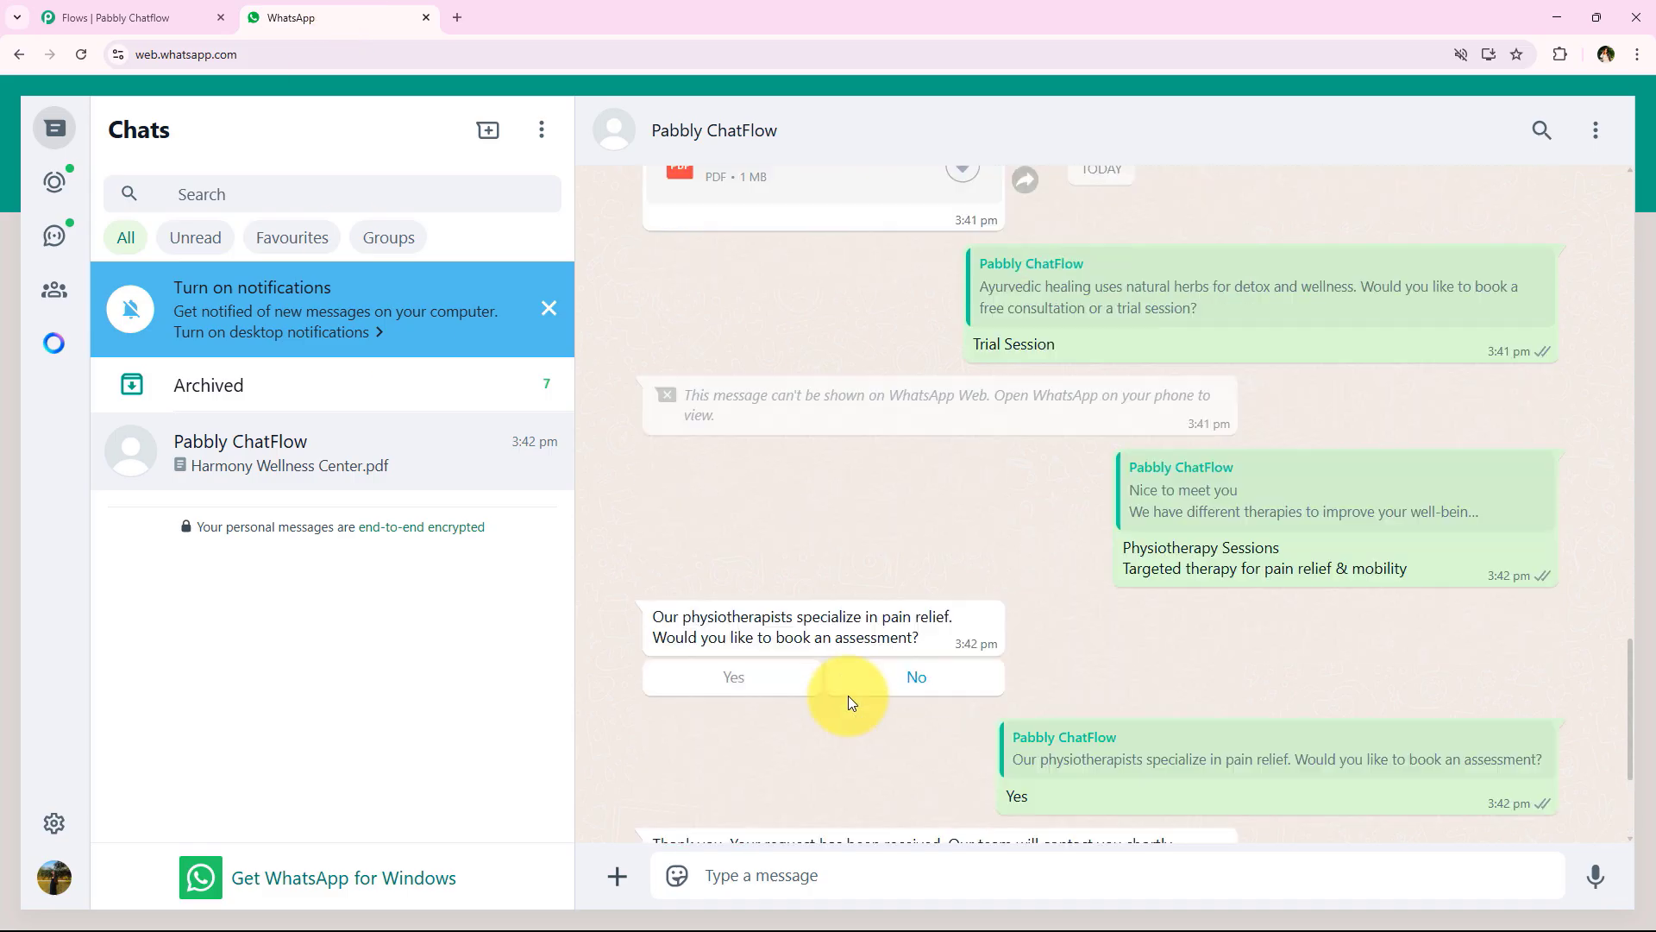
scroll(881, 621, up, 3)
scroll(739, 555, down, 15)
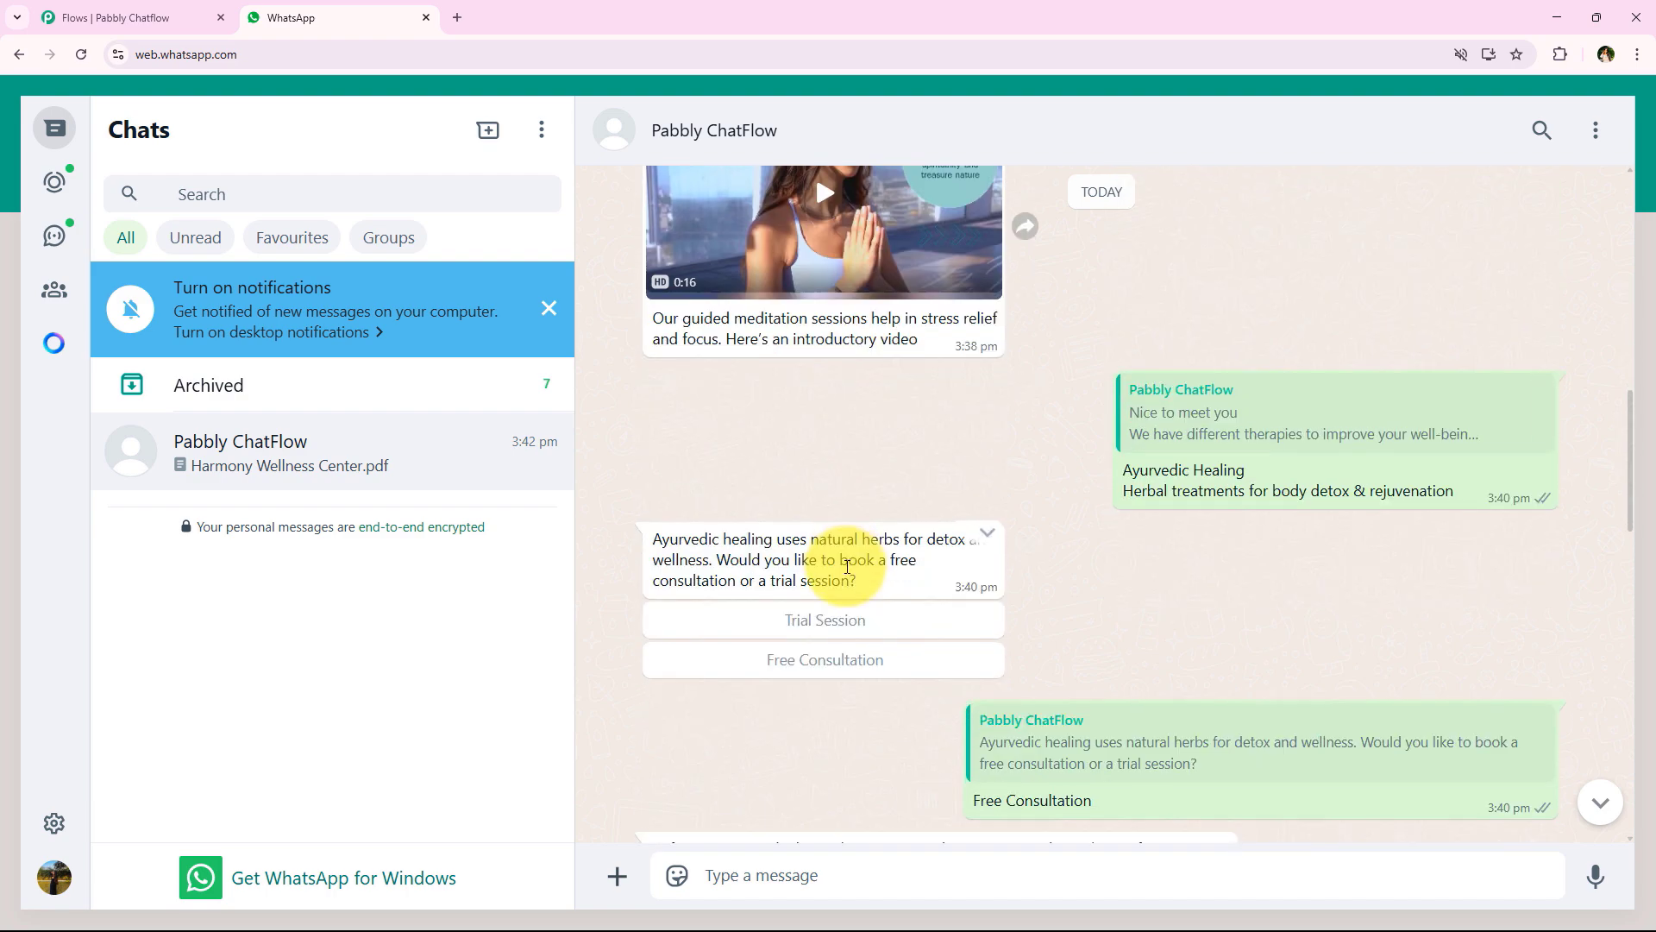
Return to the Pabbly Chatflow flow editor, open the Inbox in a separate tab, and display the test contact's chat
click(97, 7)
scroll(602, 584, up, 3)
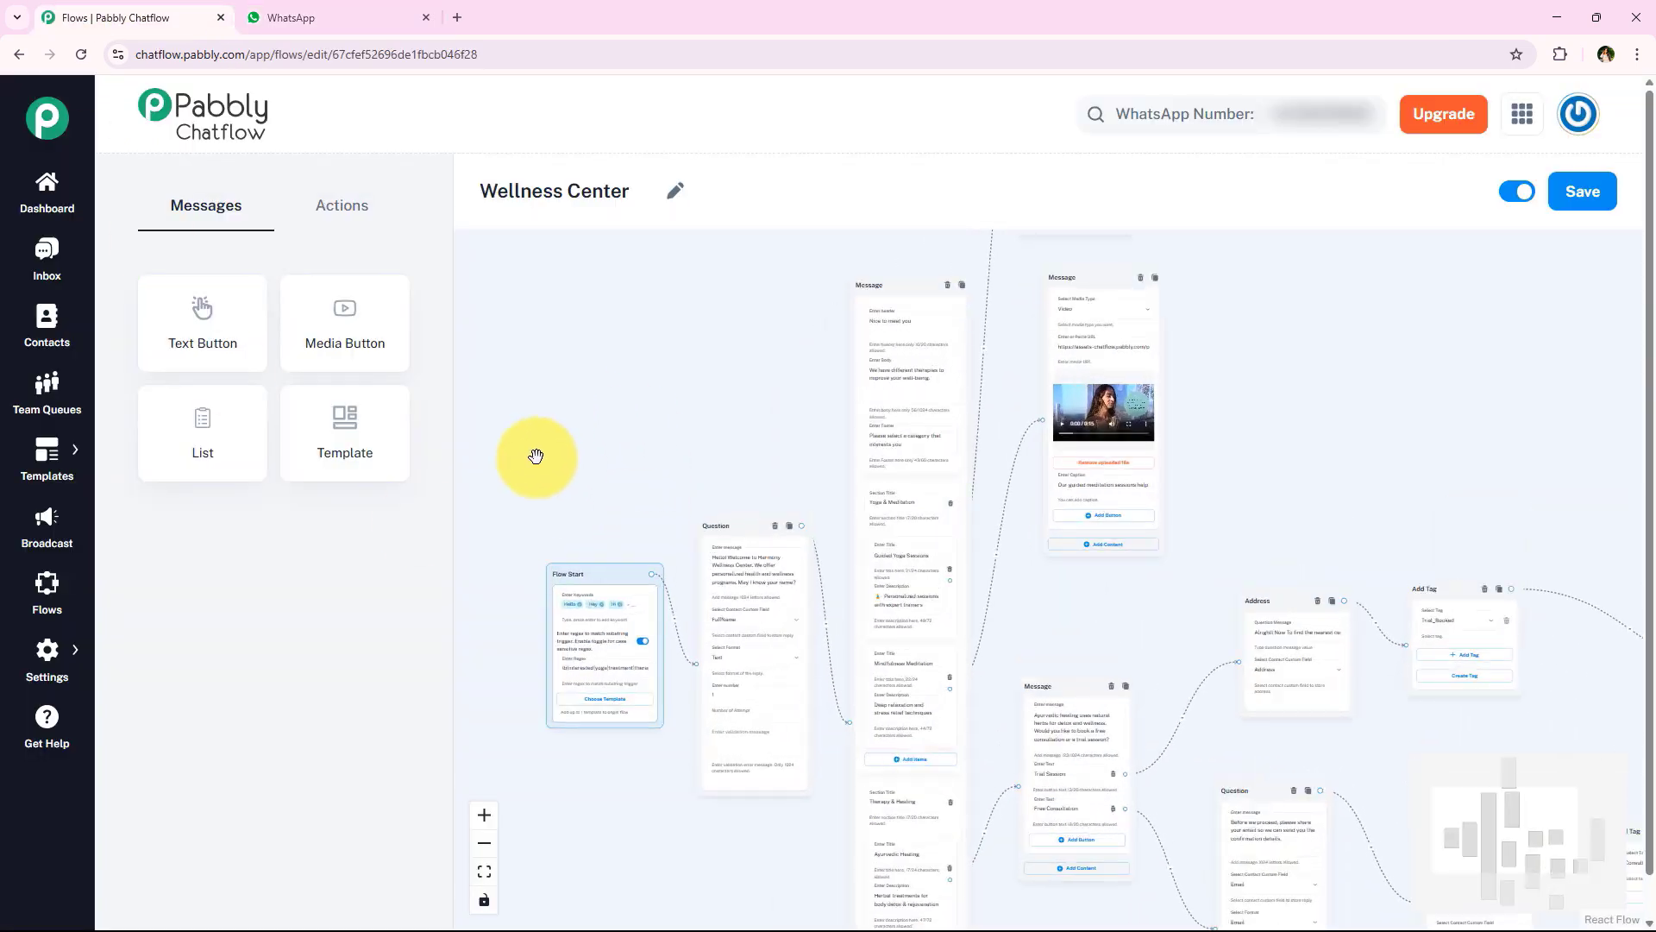
drag(622, 341, 587, 327)
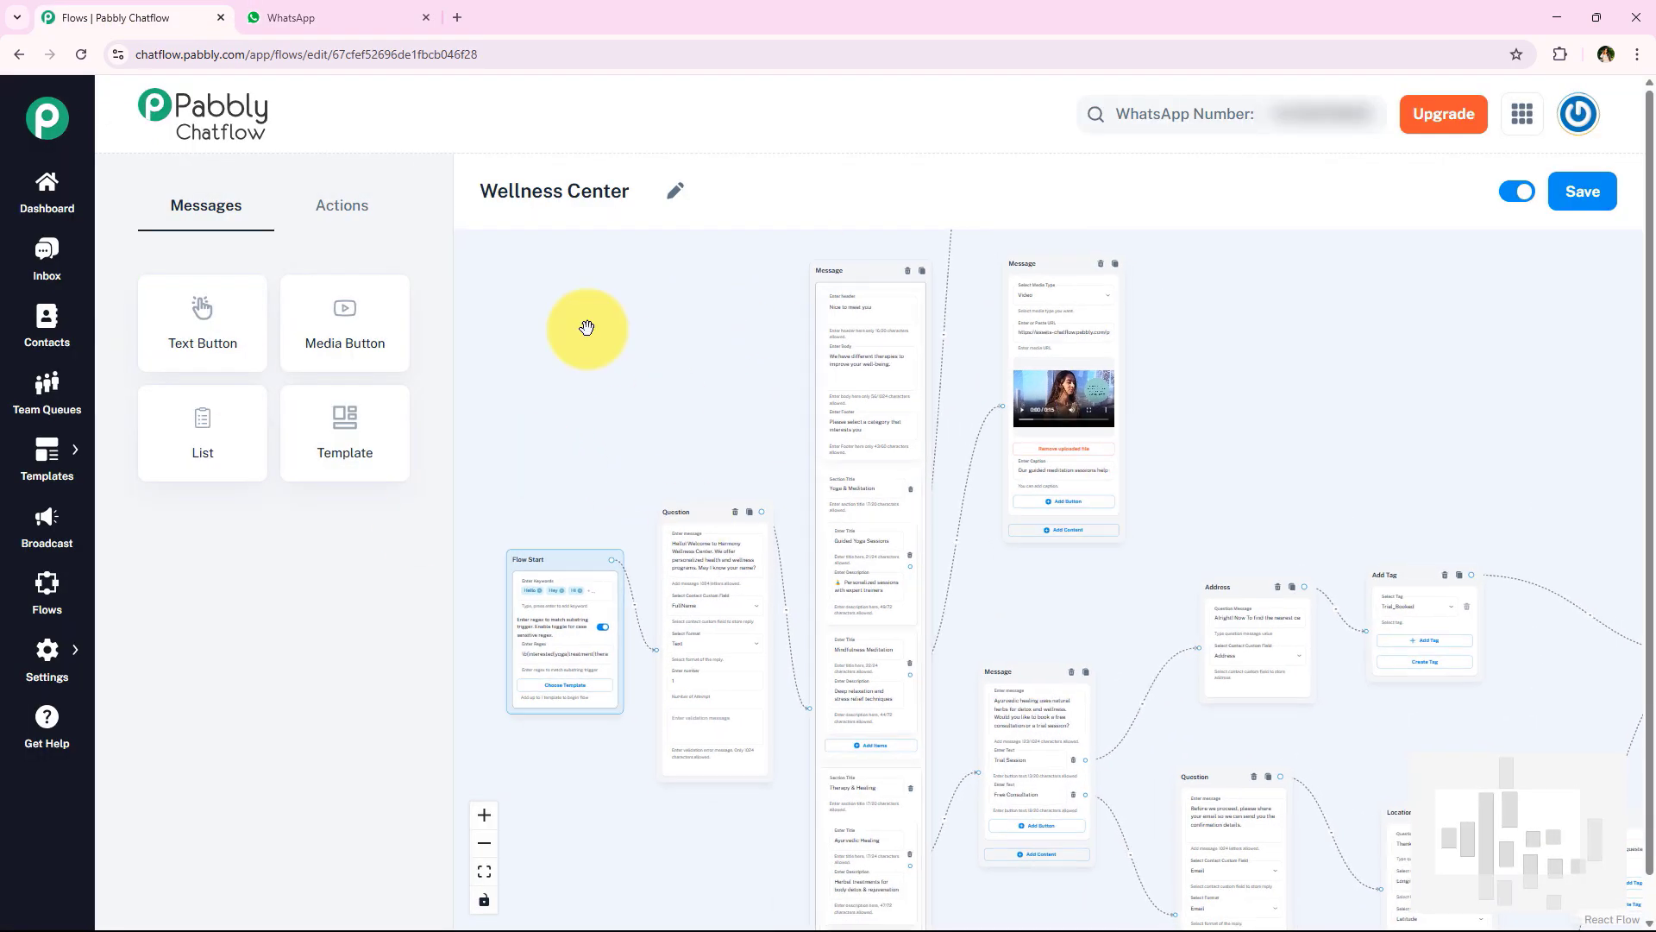
middle_click(52, 255)
click(287, 19)
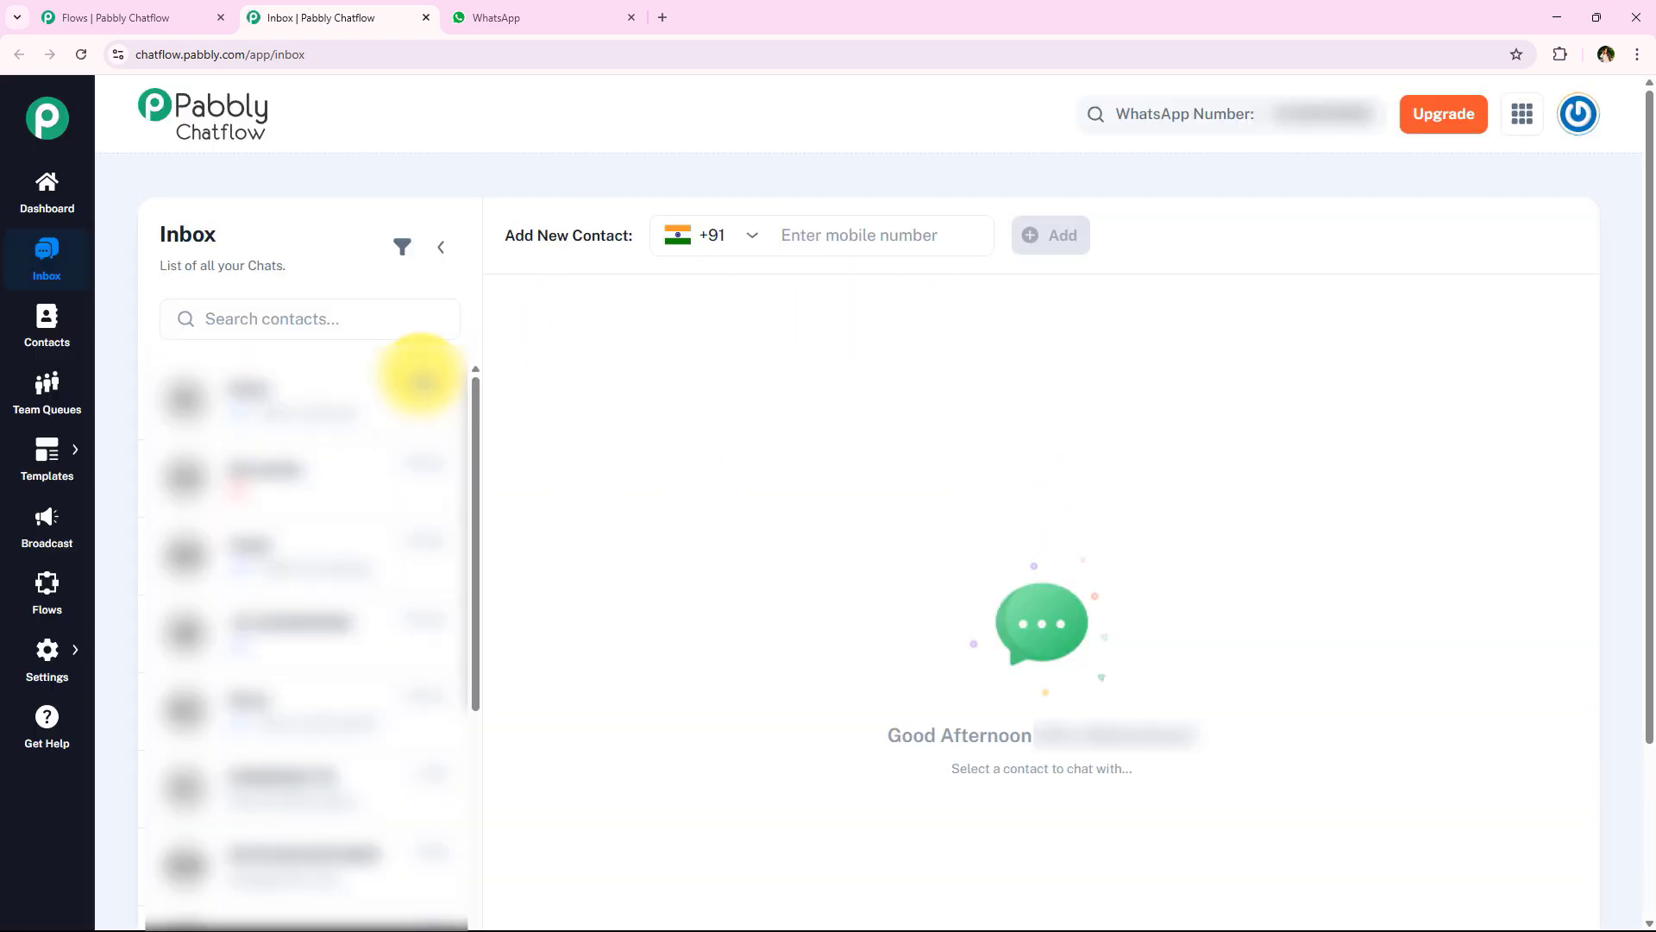
click(420, 384)
mouse_move(891, 635)
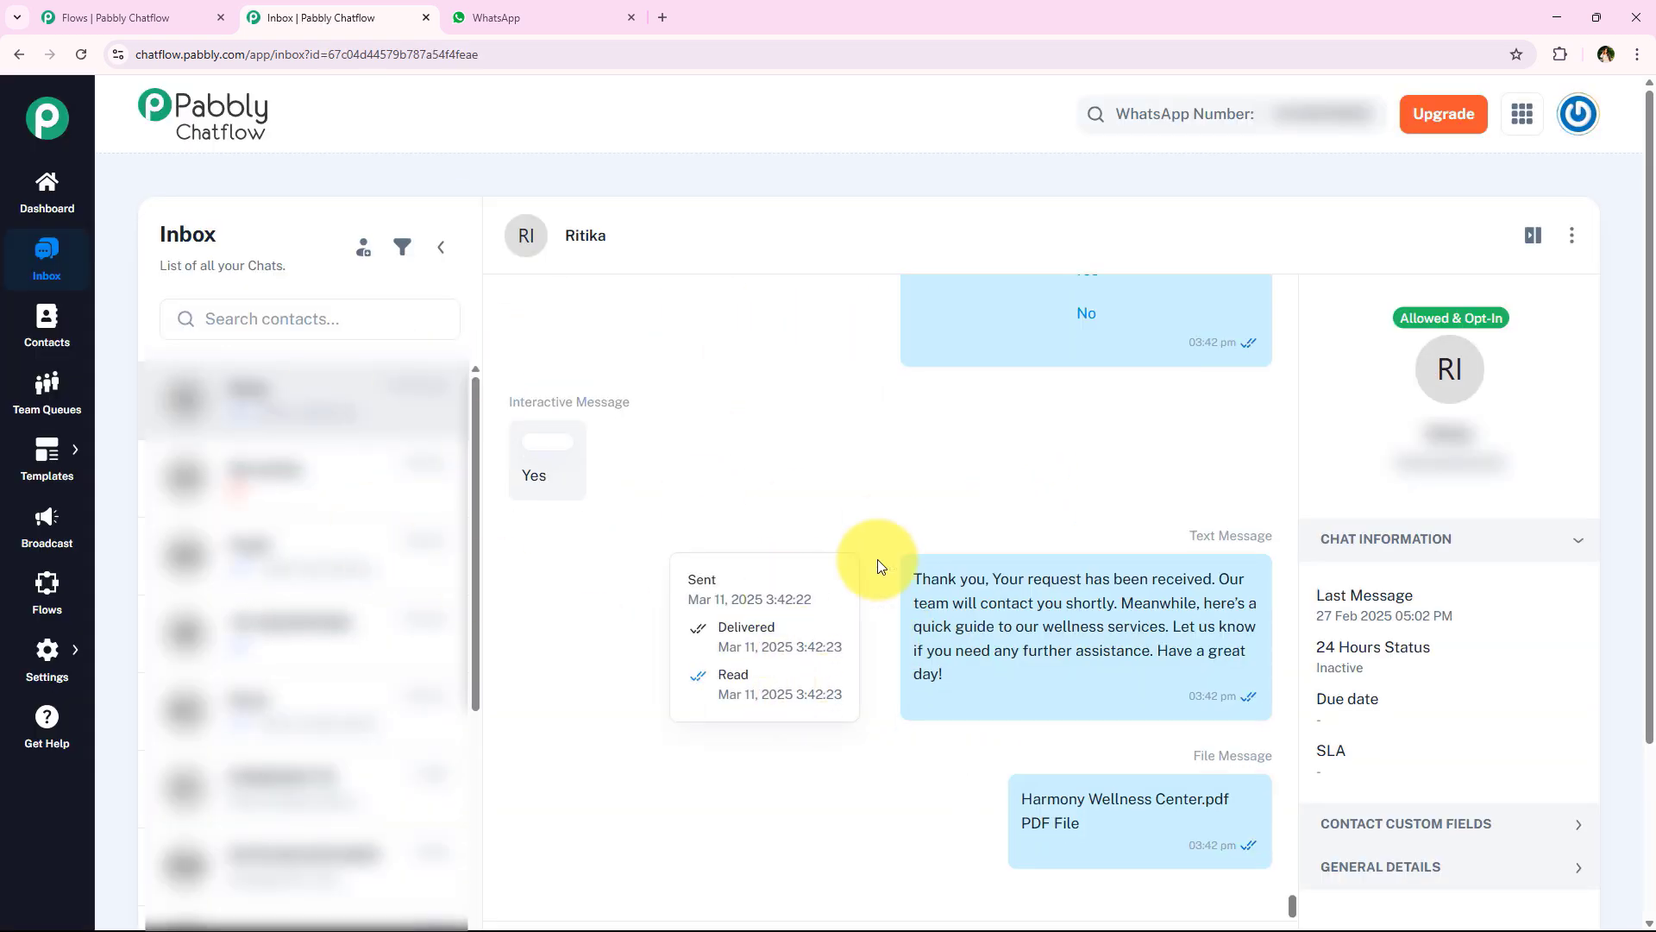
Review the contact's inbox chat from the welcome question through the yoga, meditation and Ayurvedic healing replies
scroll(995, 647, up, 5)
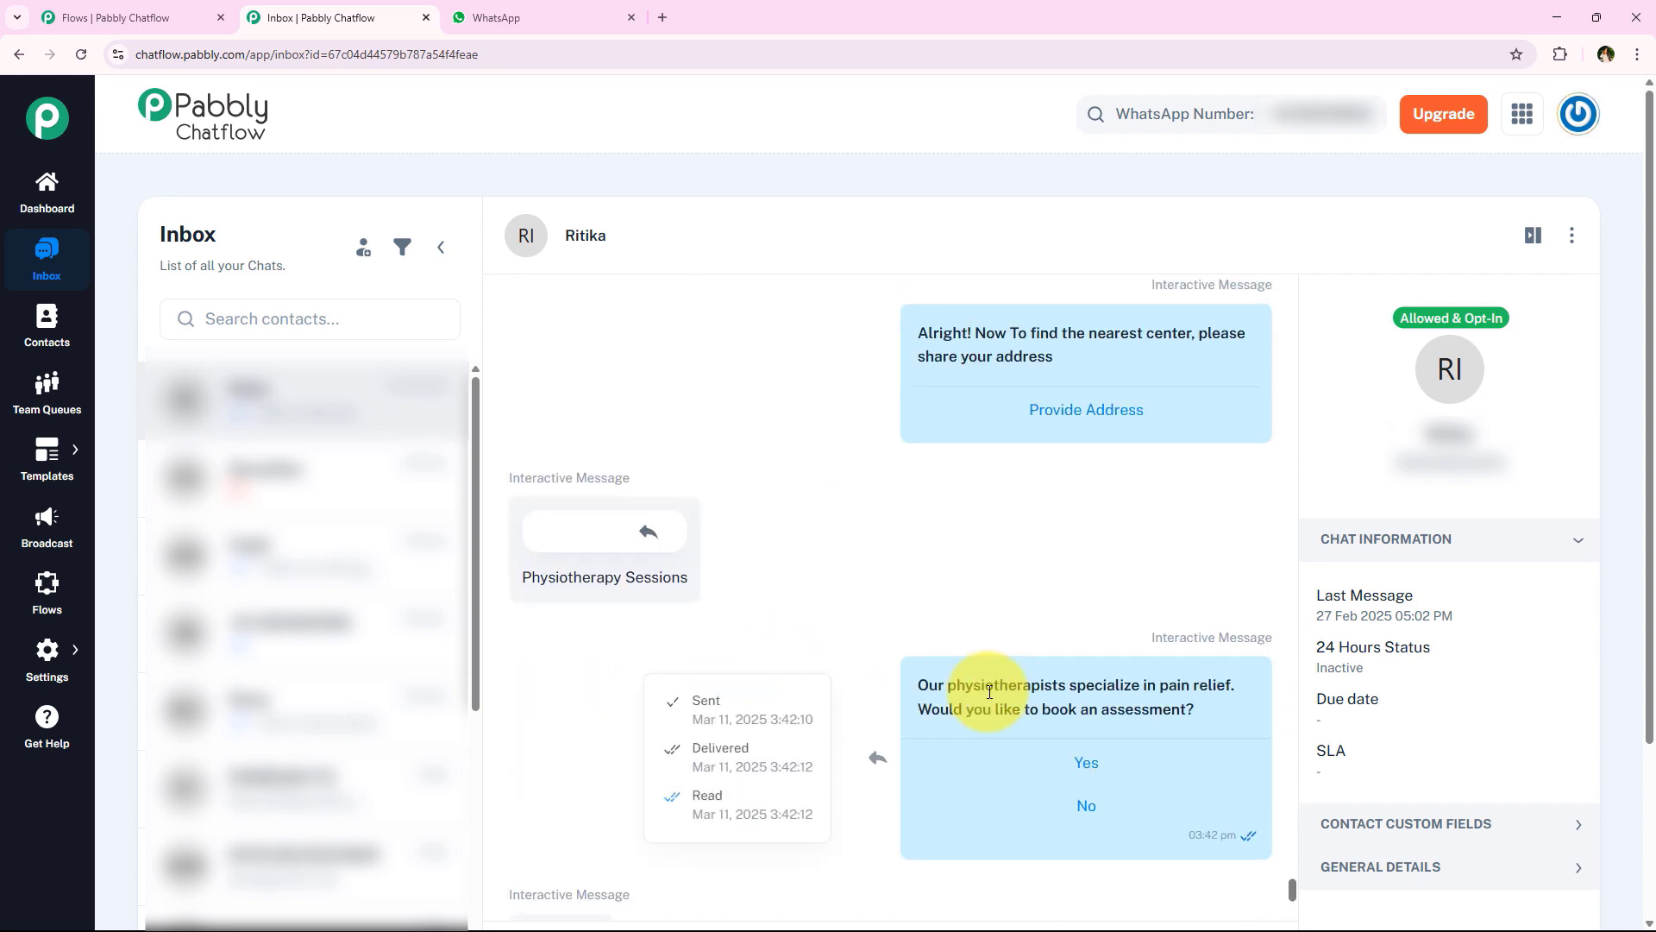
scroll(990, 694, up, 10)
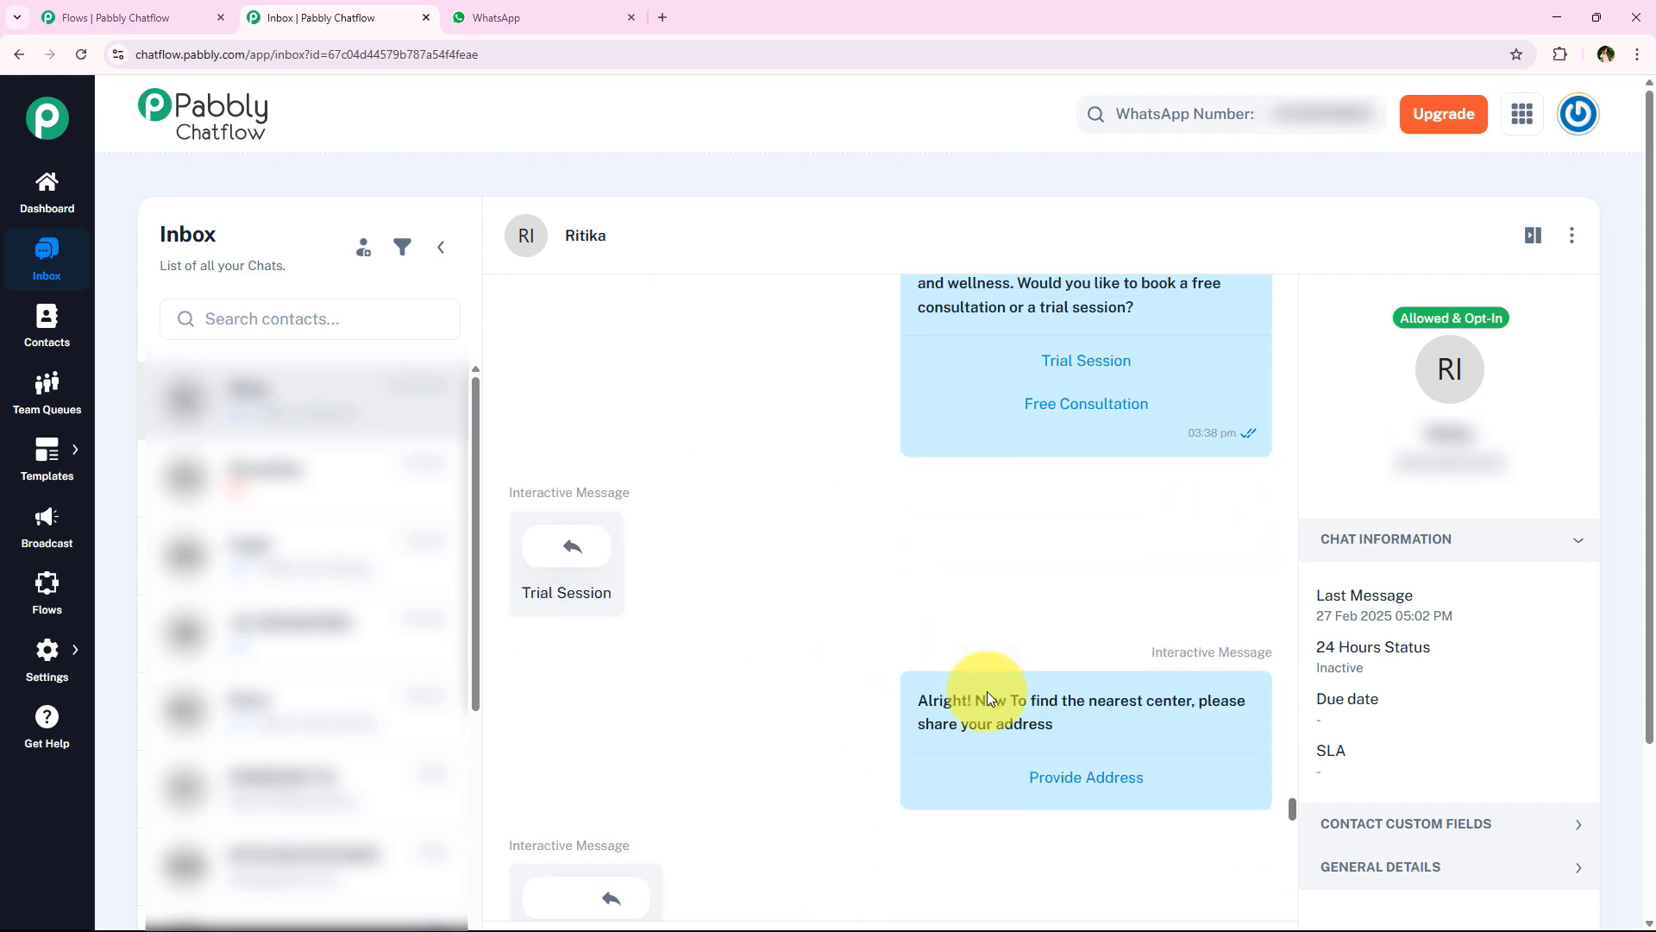
scroll(987, 690, up, 5)
scroll(944, 716, up, 15)
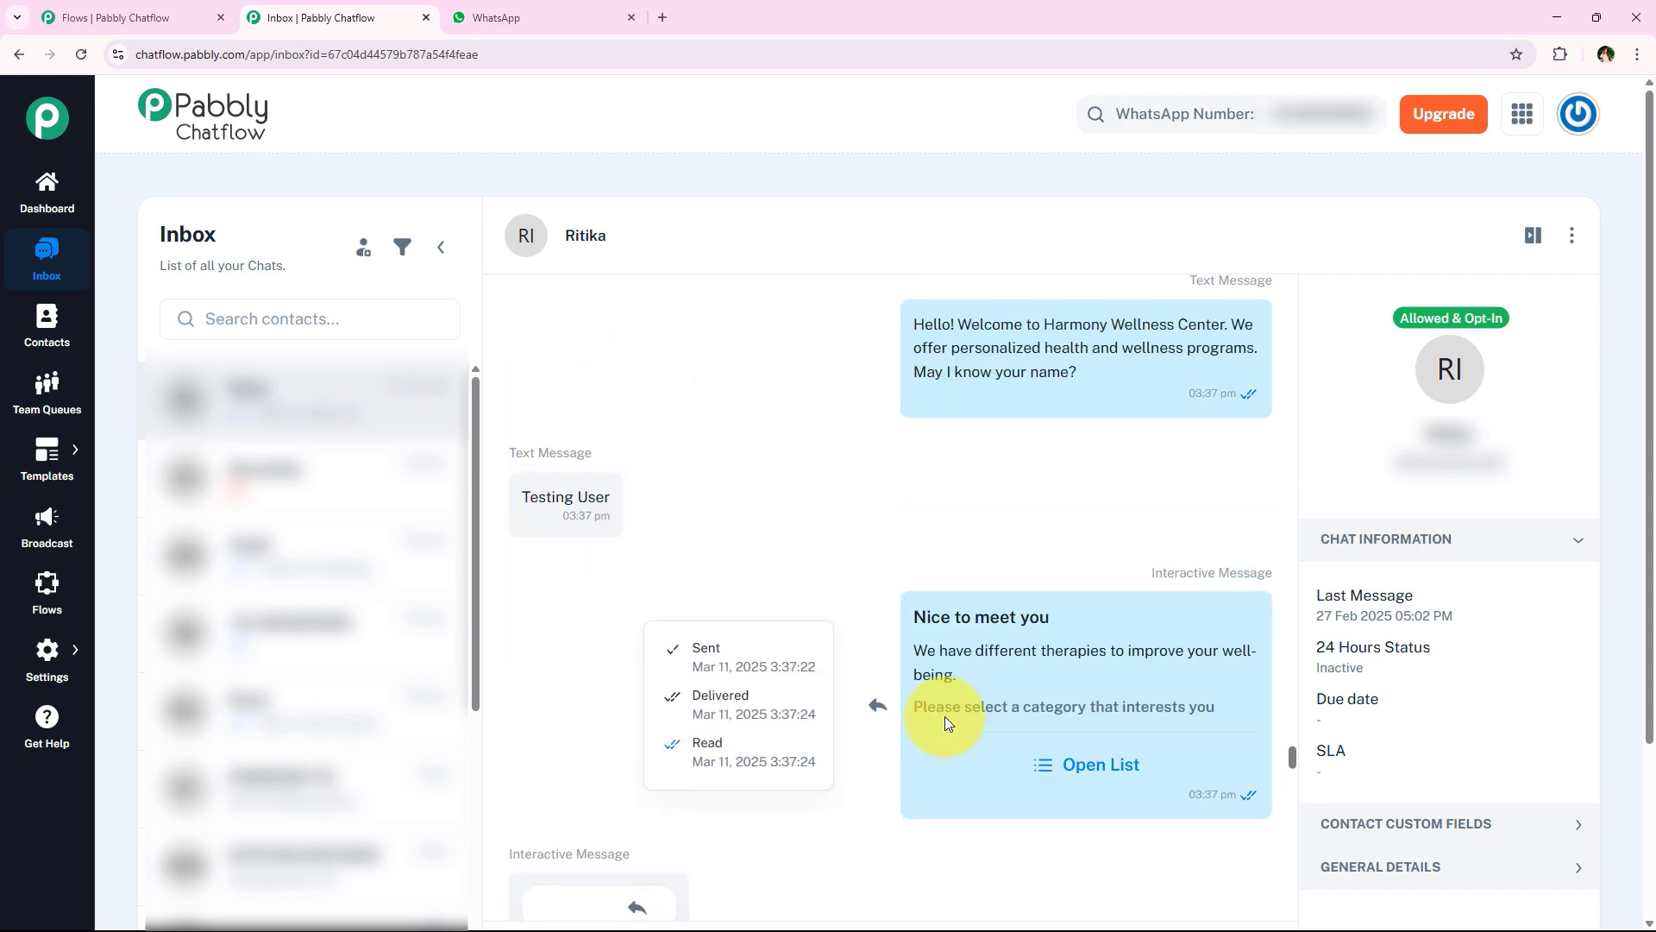
scroll(940, 717, down, 7)
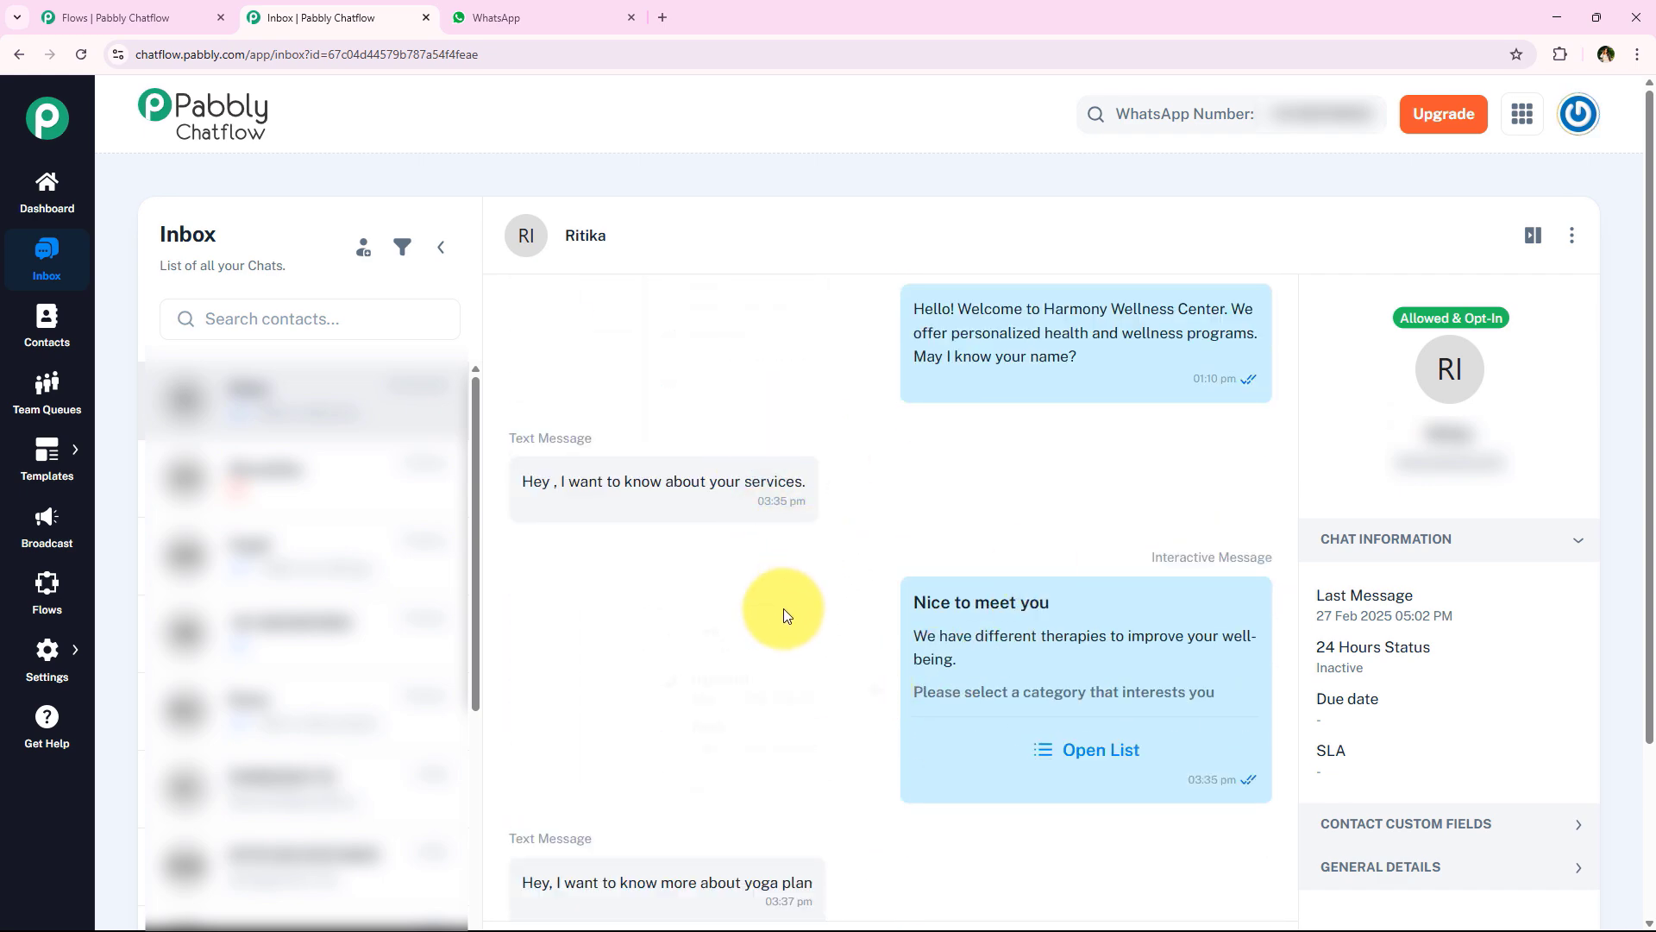
scroll(785, 610, down, 7)
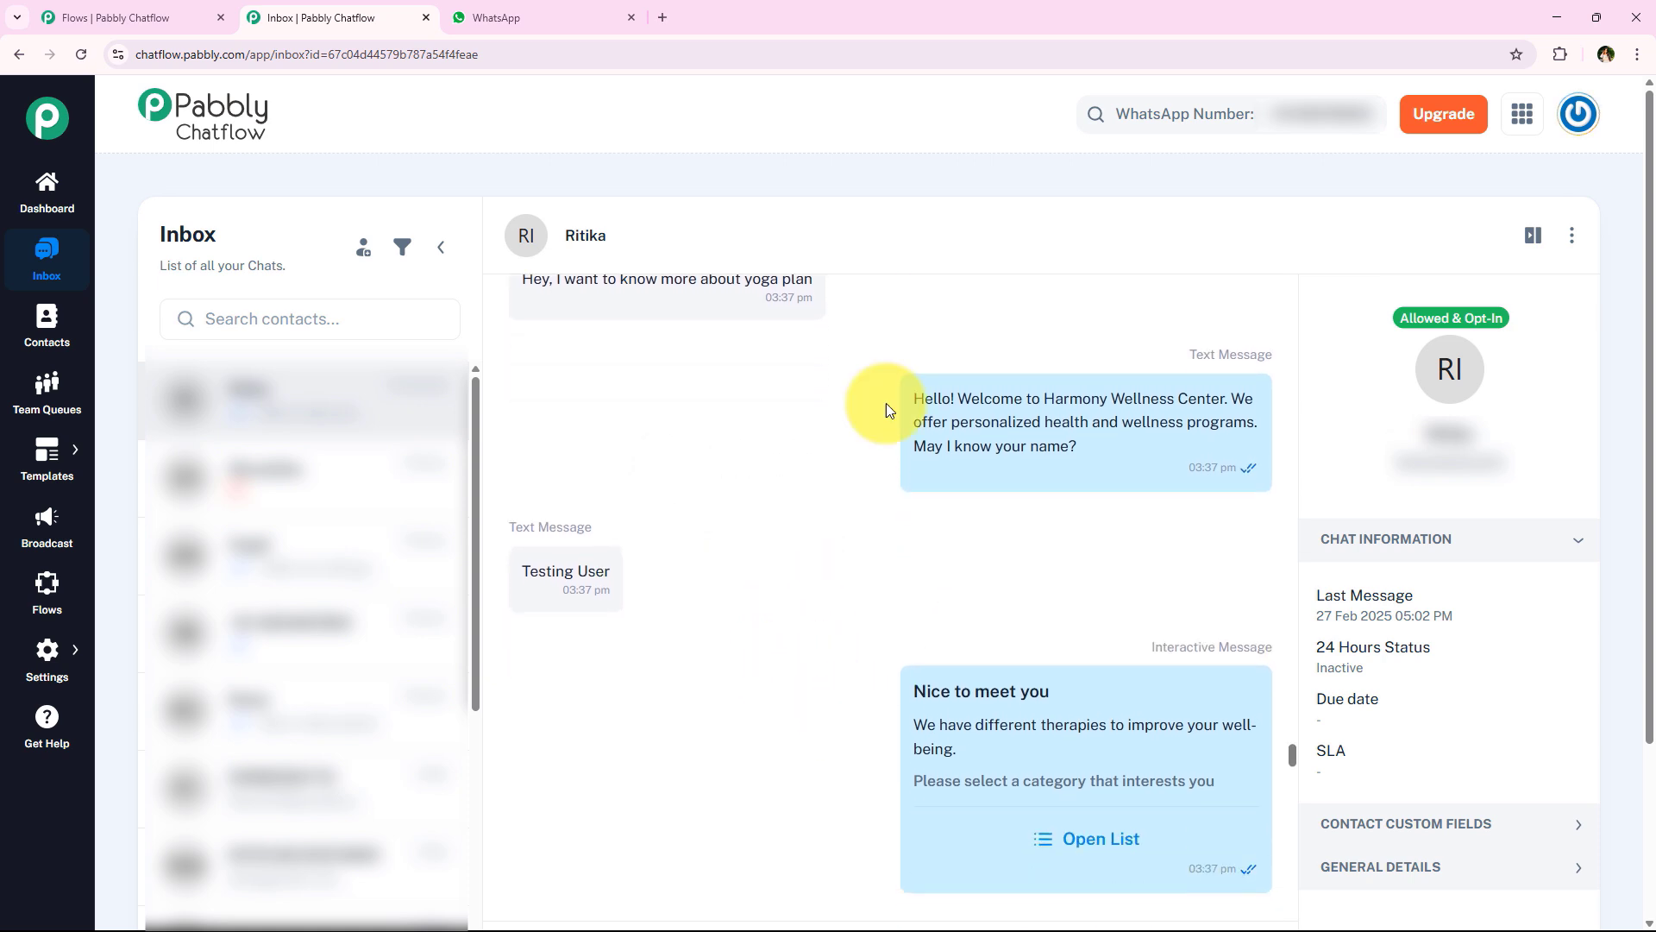
scroll(776, 617, down, 7)
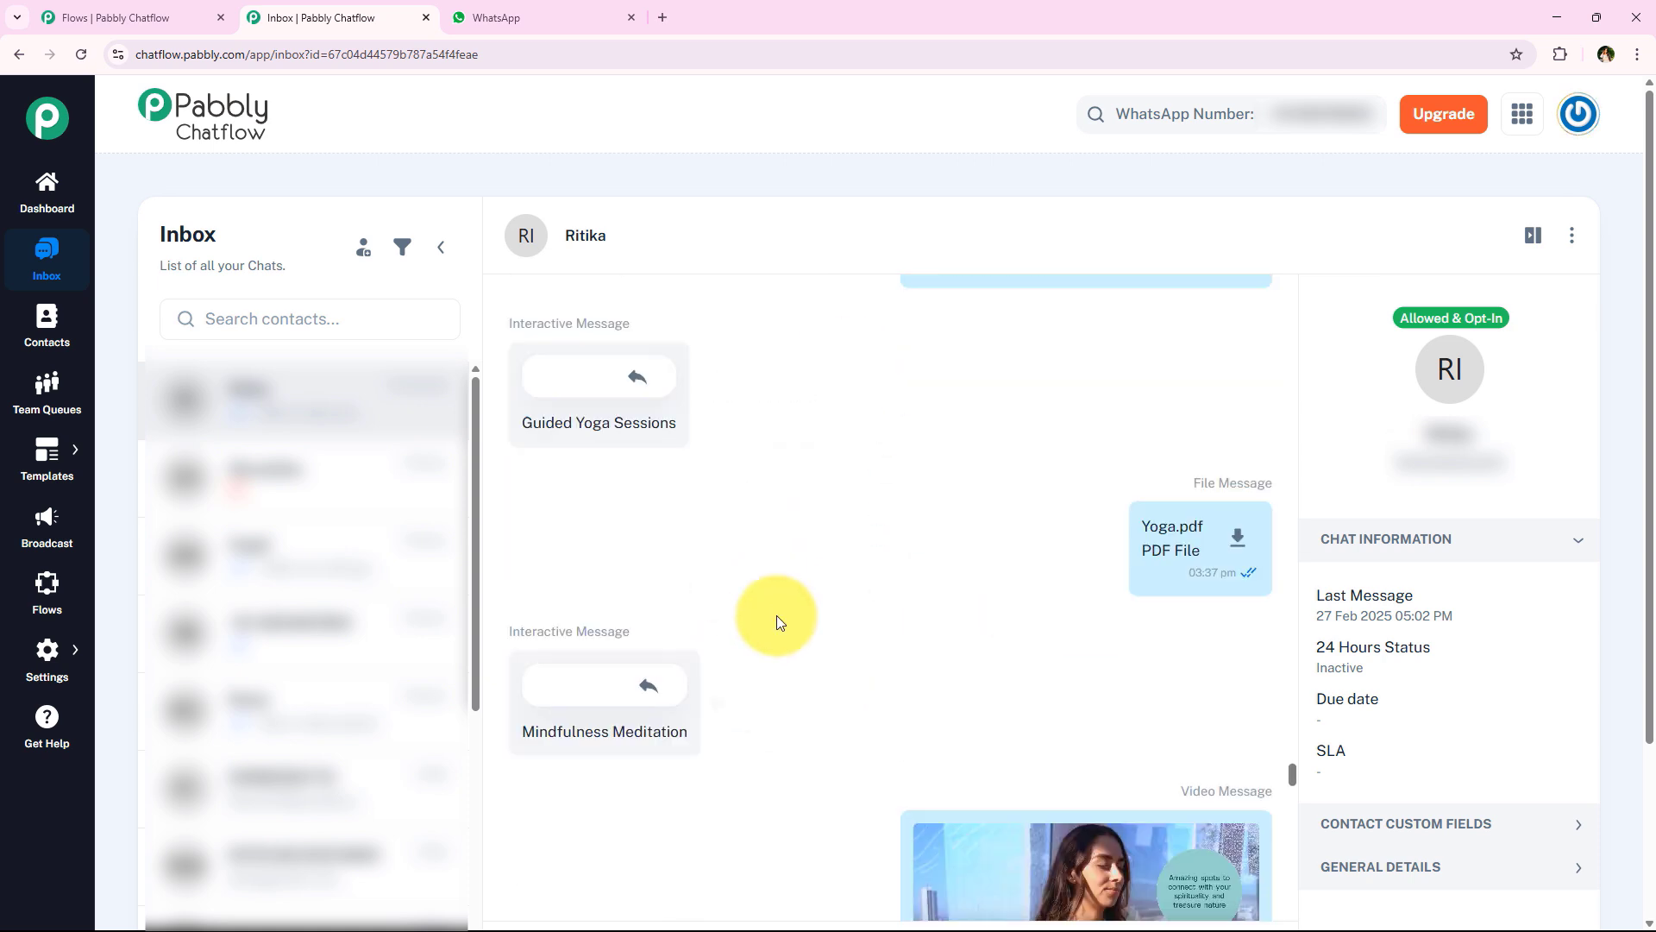
scroll(776, 614, down, 1)
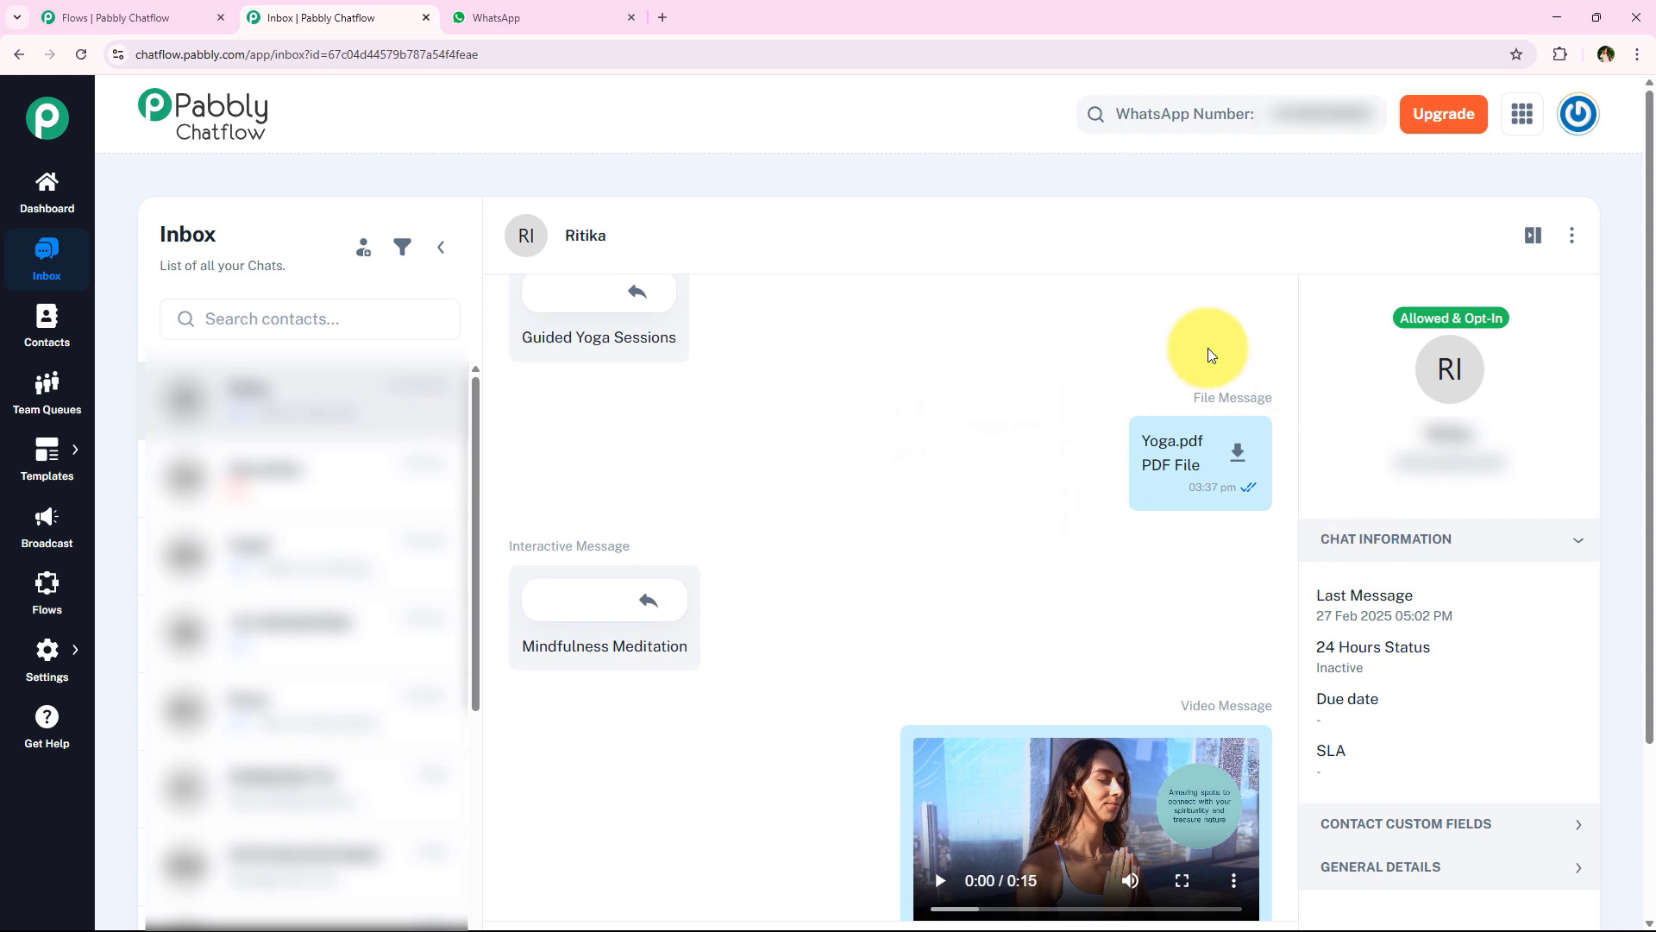
scroll(867, 526, down, 3)
scroll(866, 525, down, 15)
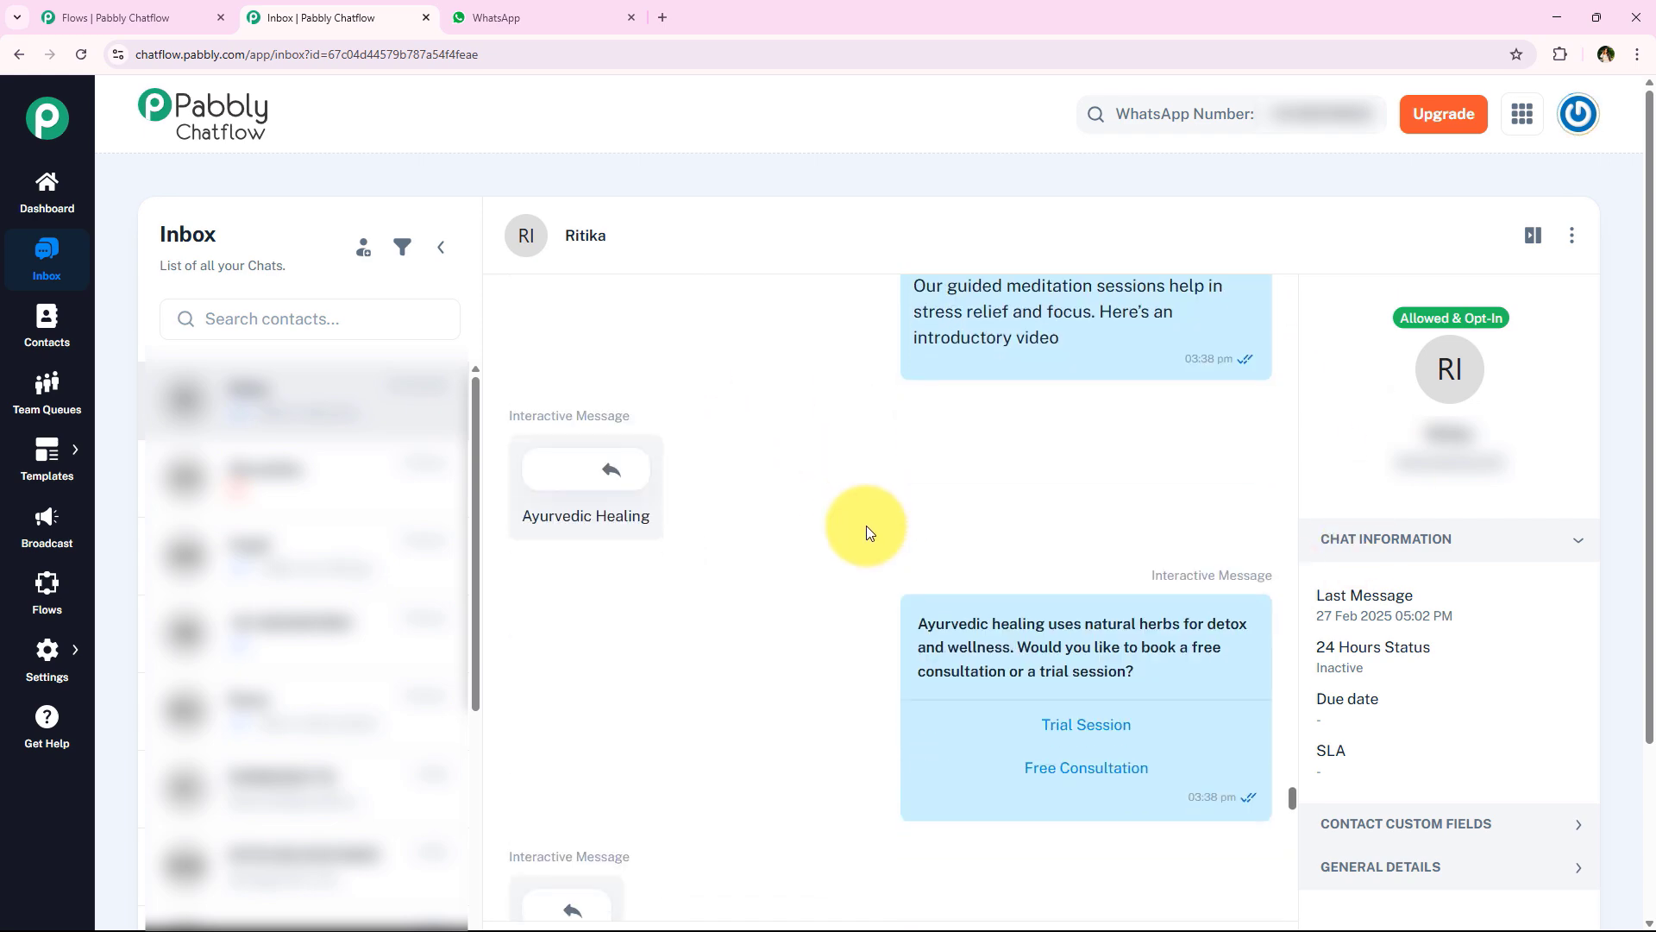
Examine the latitude and longitude in the contact's location message, and read the remaining chat through the closing PDF
scroll(797, 654, down, 10)
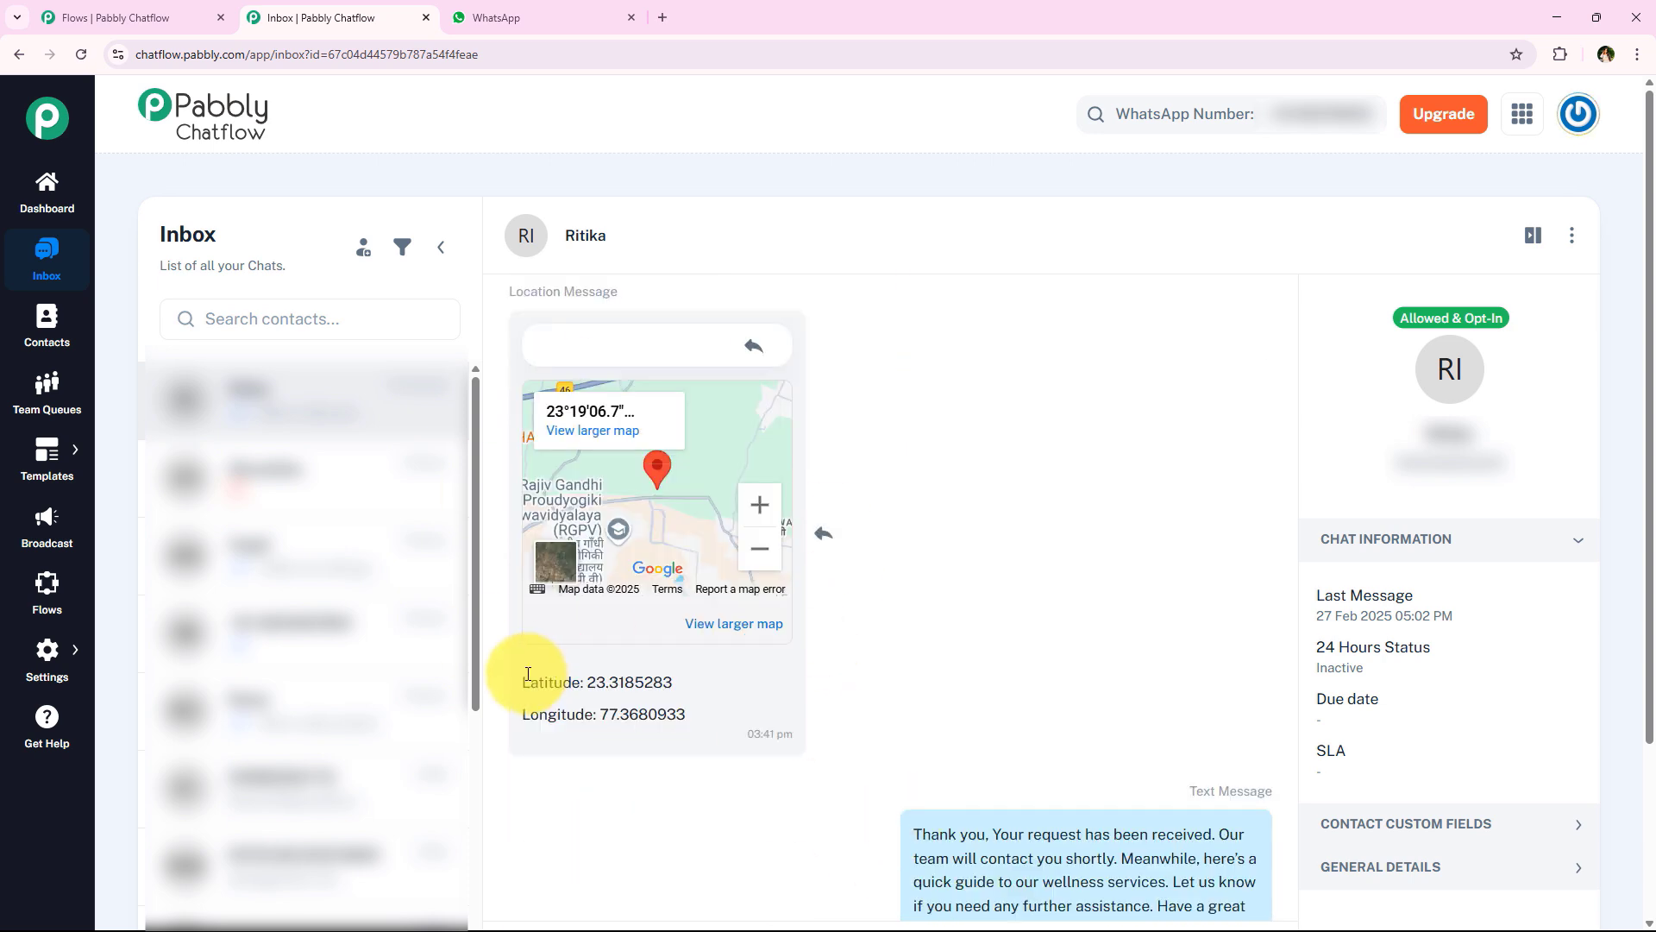
drag(523, 680, 704, 683)
drag(521, 712, 686, 714)
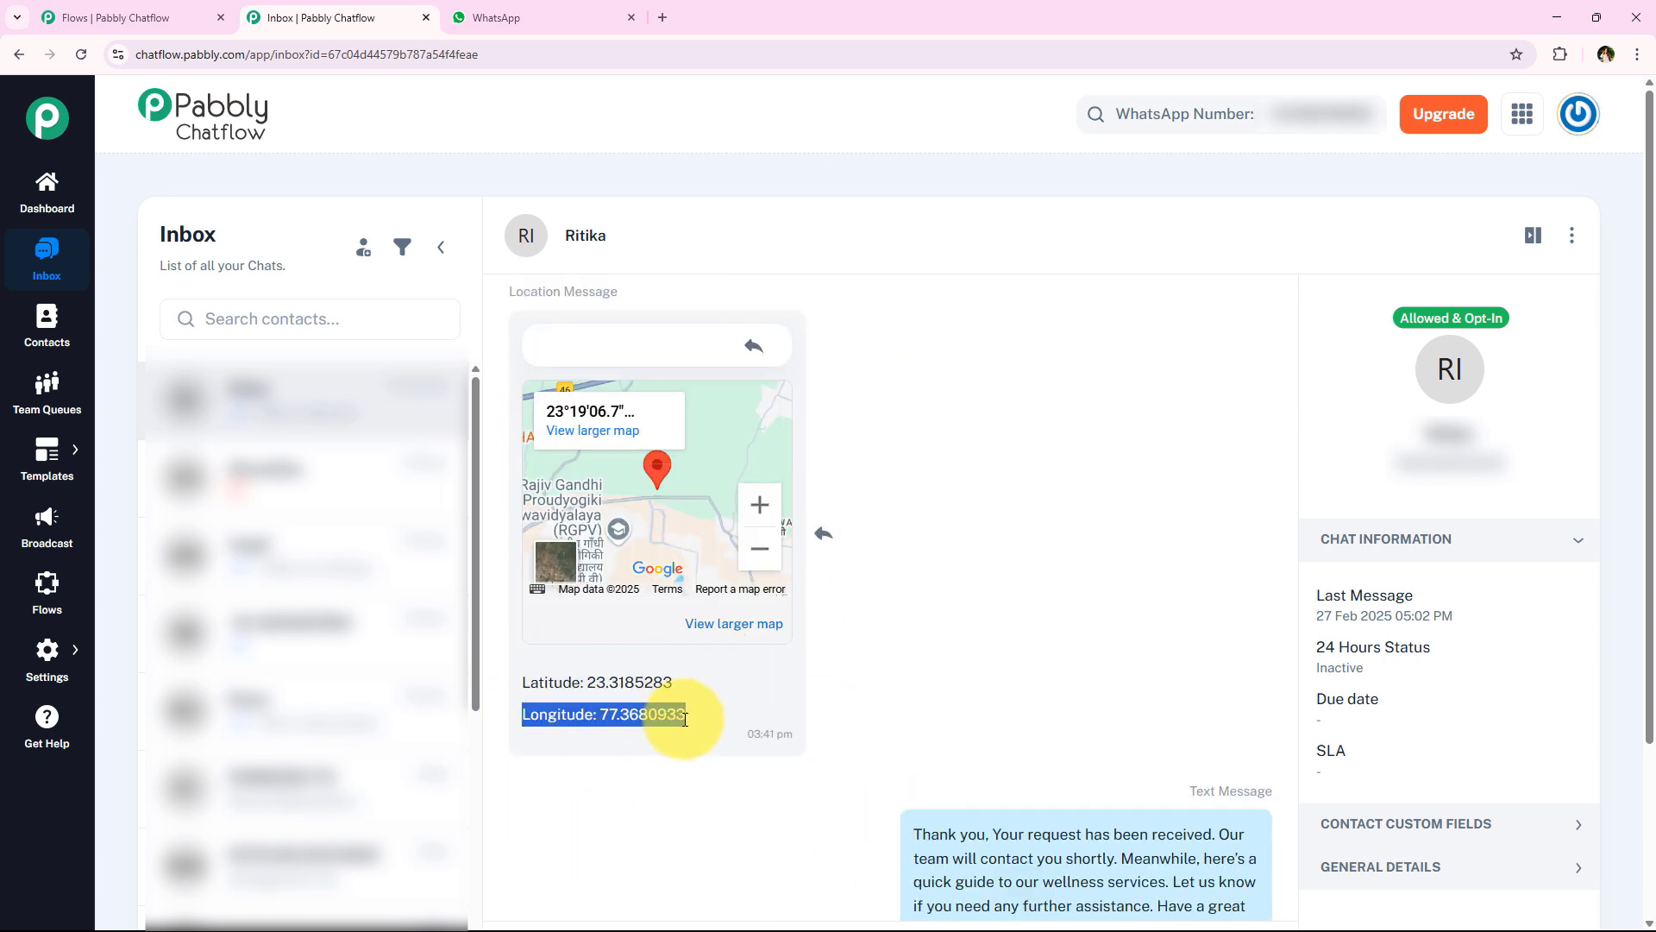
scroll(914, 675, up, 4)
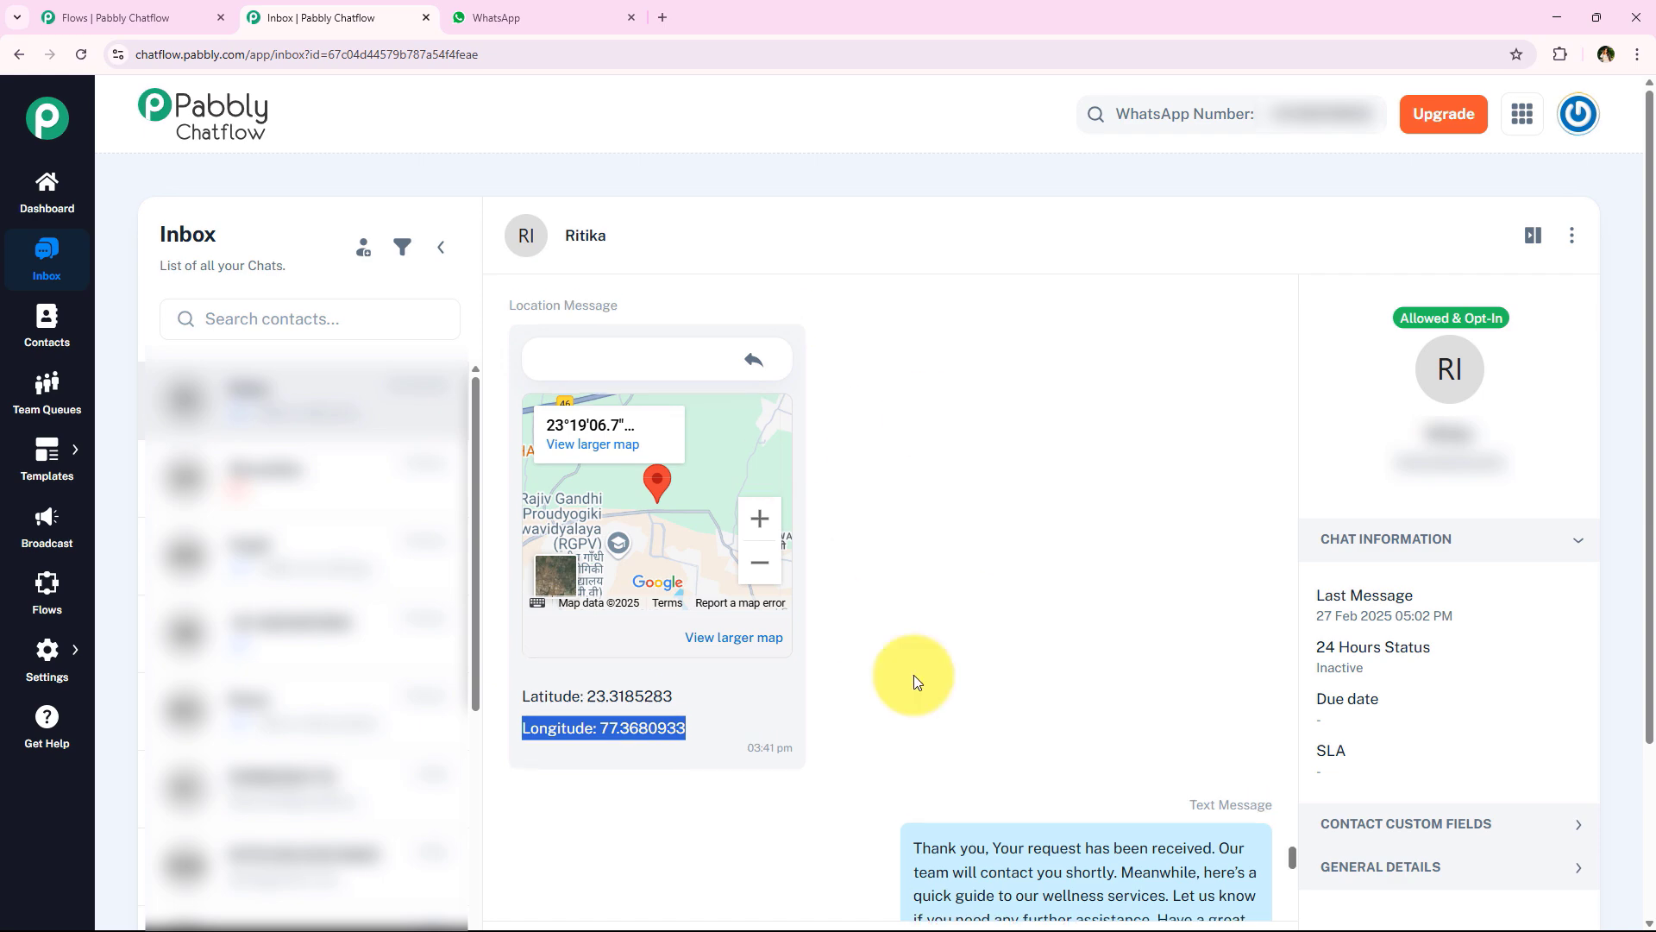
scroll(1037, 536, down, 8)
scroll(958, 577, down, 5)
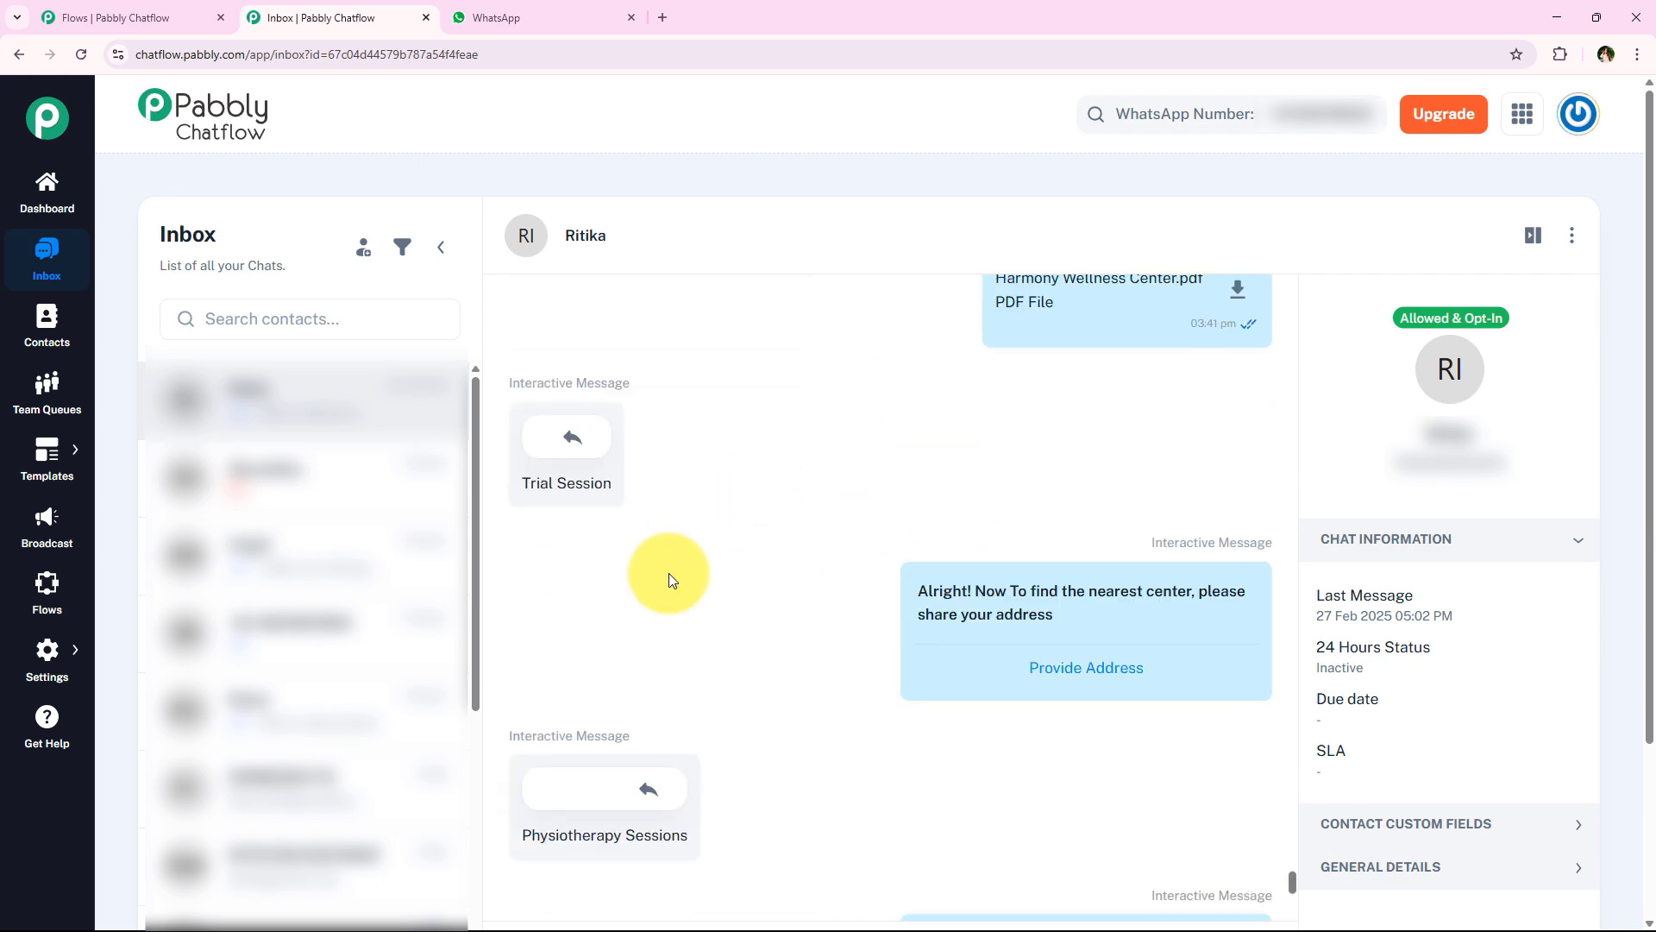
scroll(808, 552, down, 7)
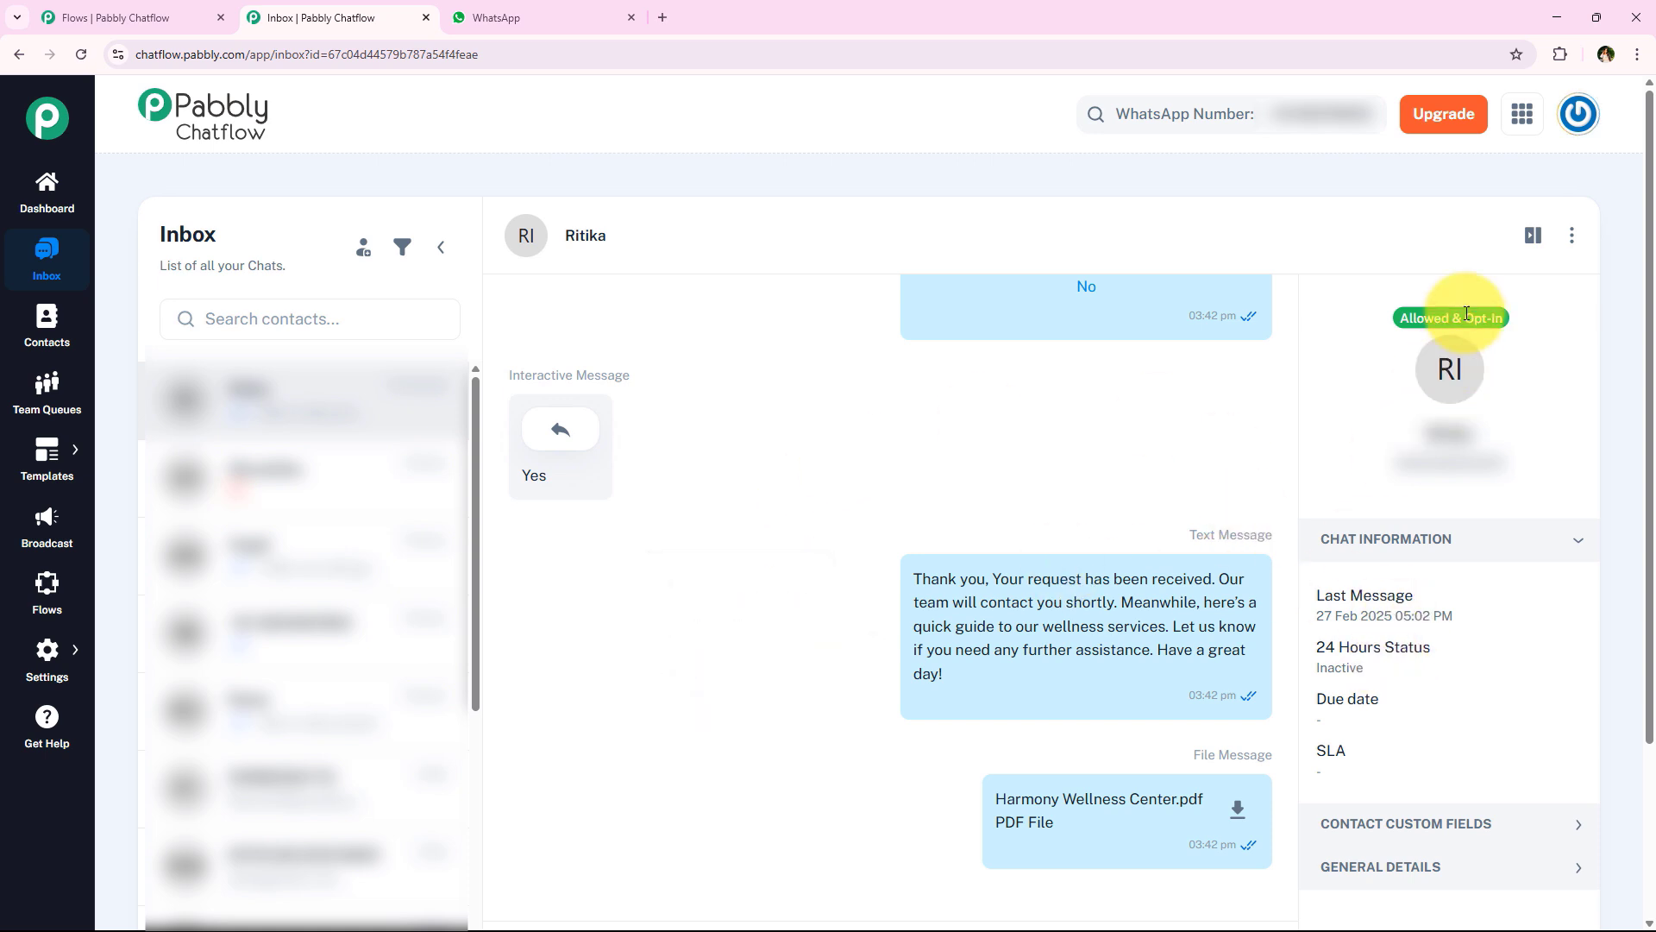
Expand the contact's custom fields and check the stored email, full name, latitude and longitude
click(1436, 821)
scroll(1442, 704, down, 3)
scroll(1442, 733, down, 3)
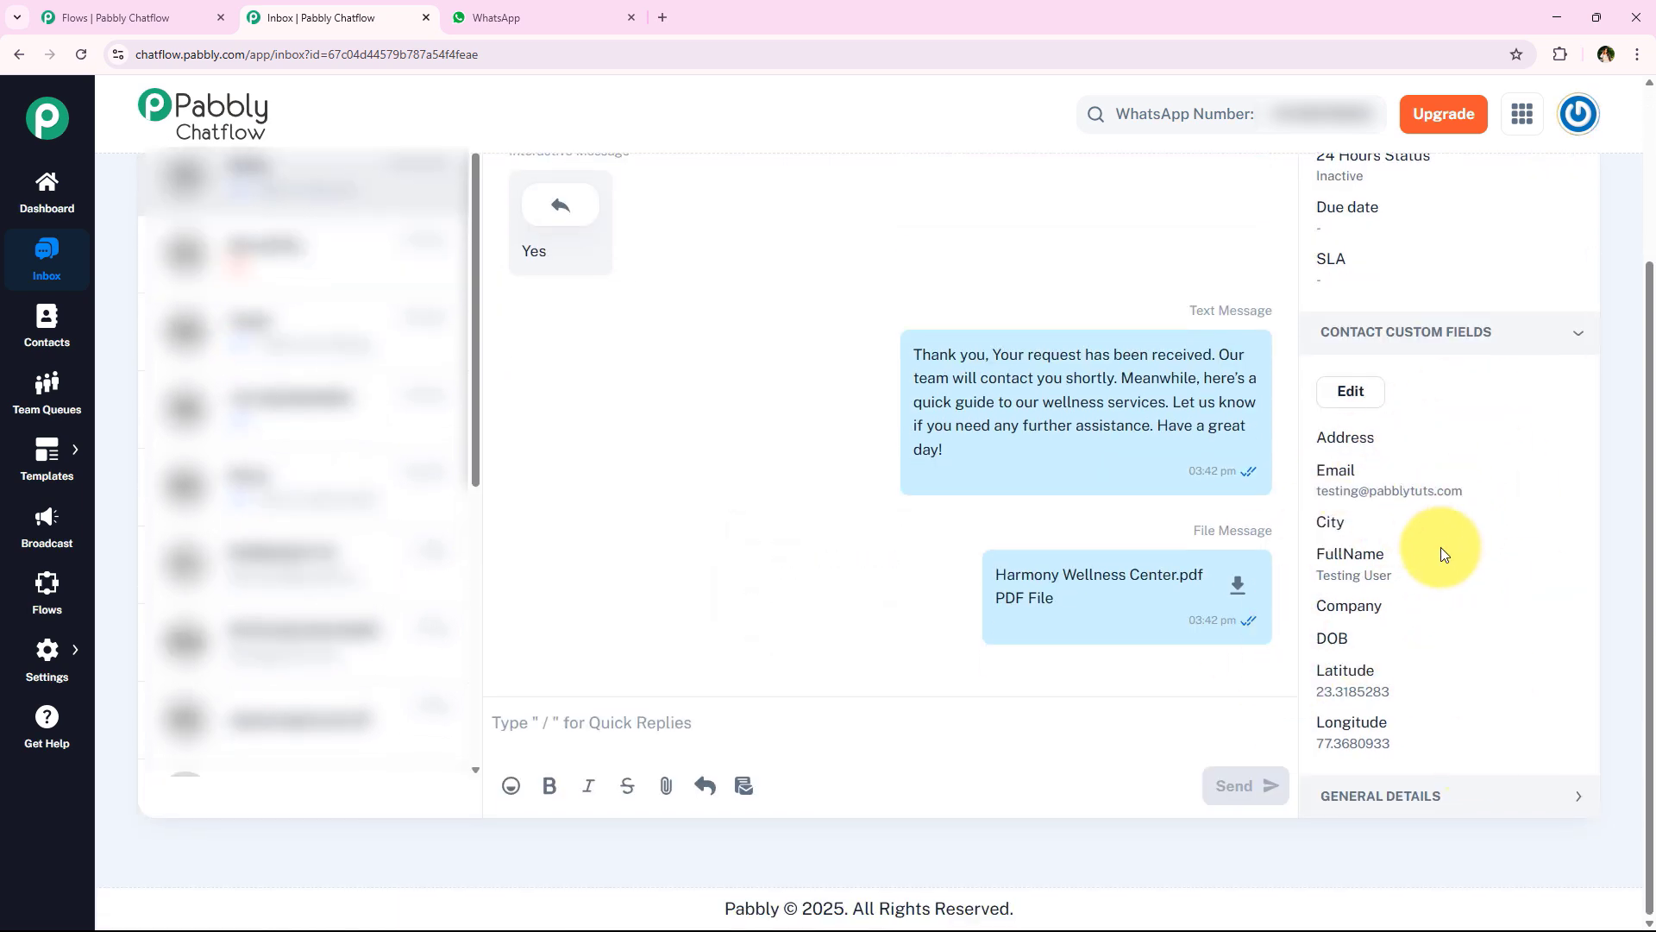
drag(1466, 491, 1322, 494)
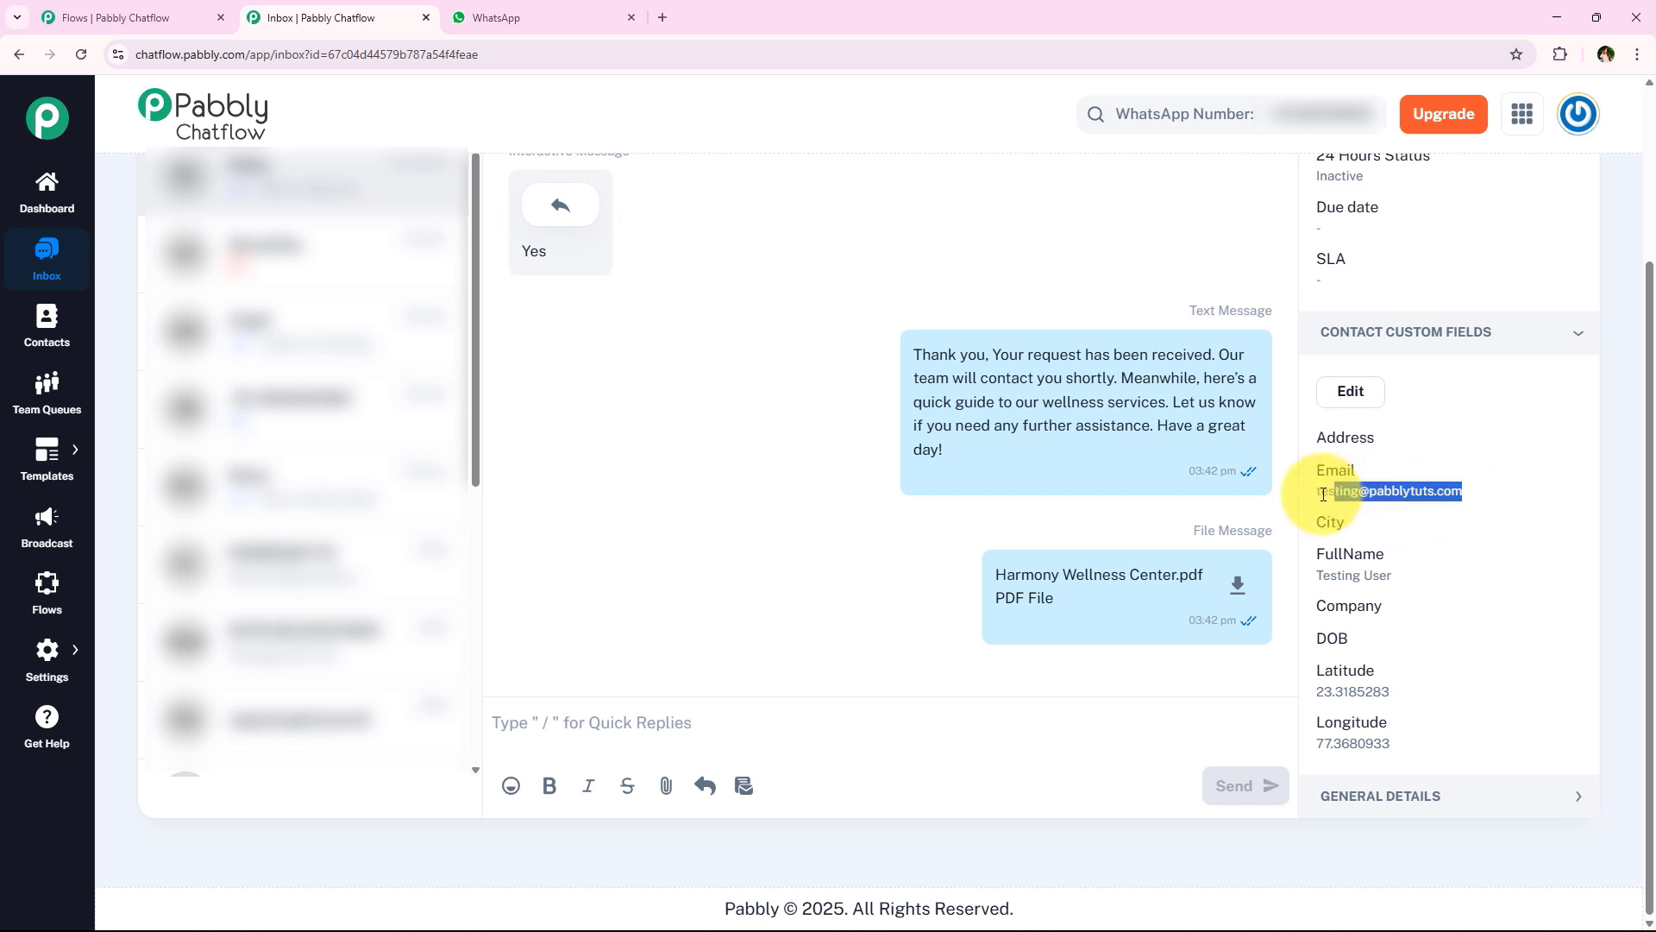
drag(1402, 575, 1306, 572)
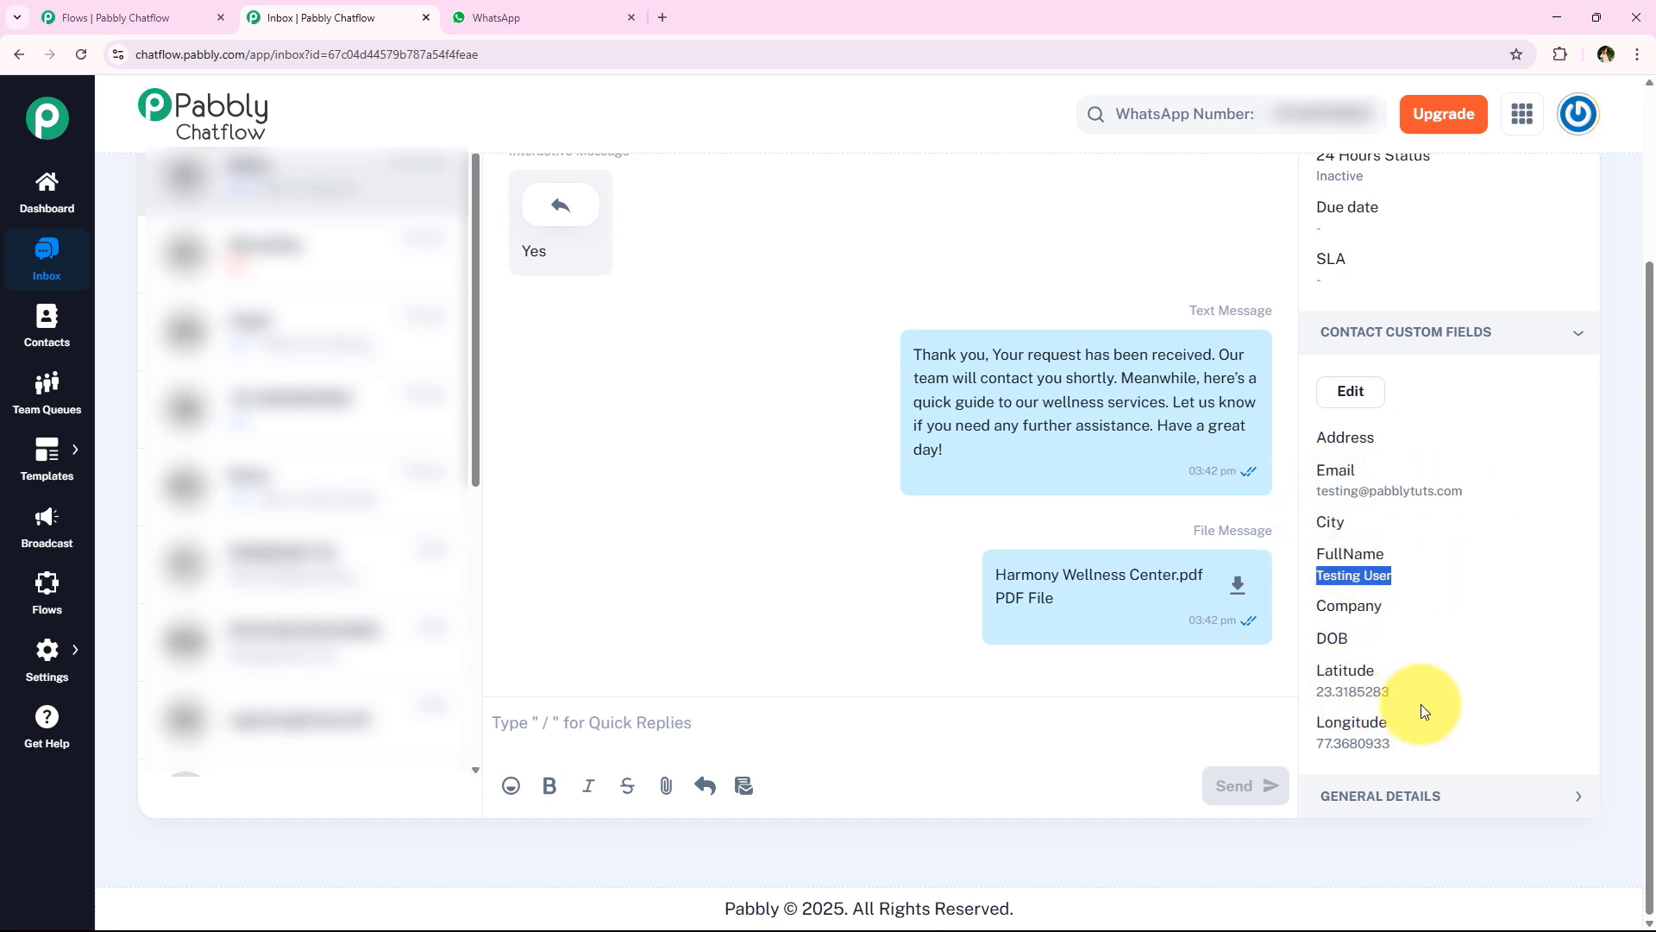
drag(1421, 704, 1323, 702)
click(1399, 746)
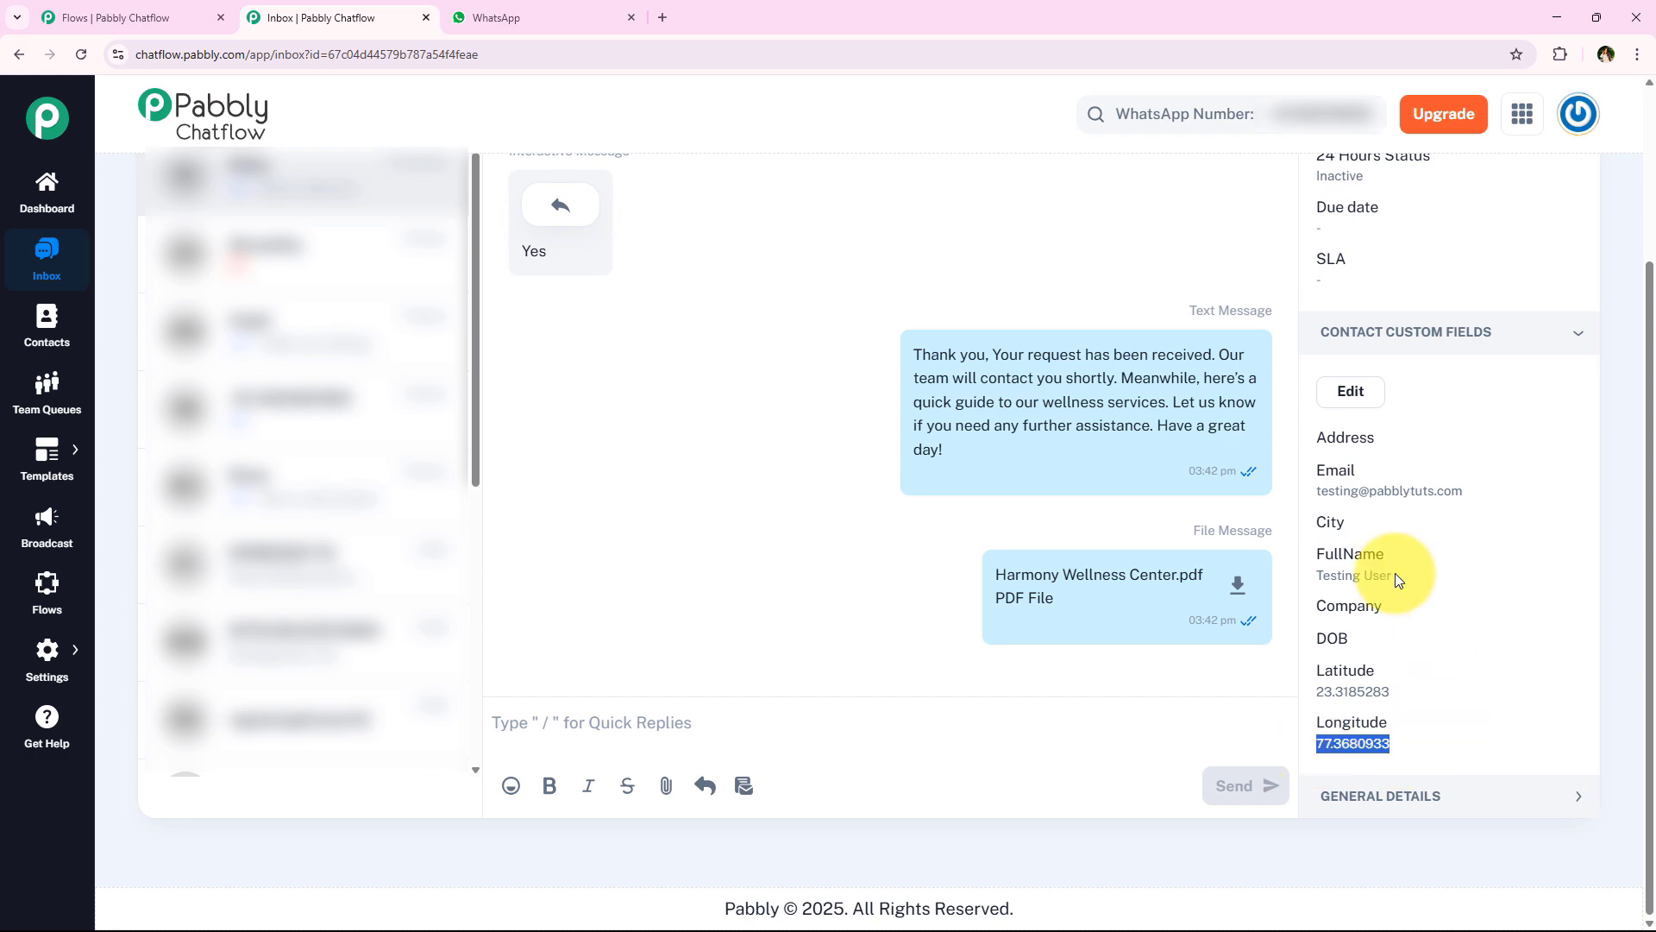
Look back over the physiotherapy messages in the chat, and return to the Wellness Center flow's opening question
scroll(1405, 561, up, 3)
scroll(1053, 463, up, 5)
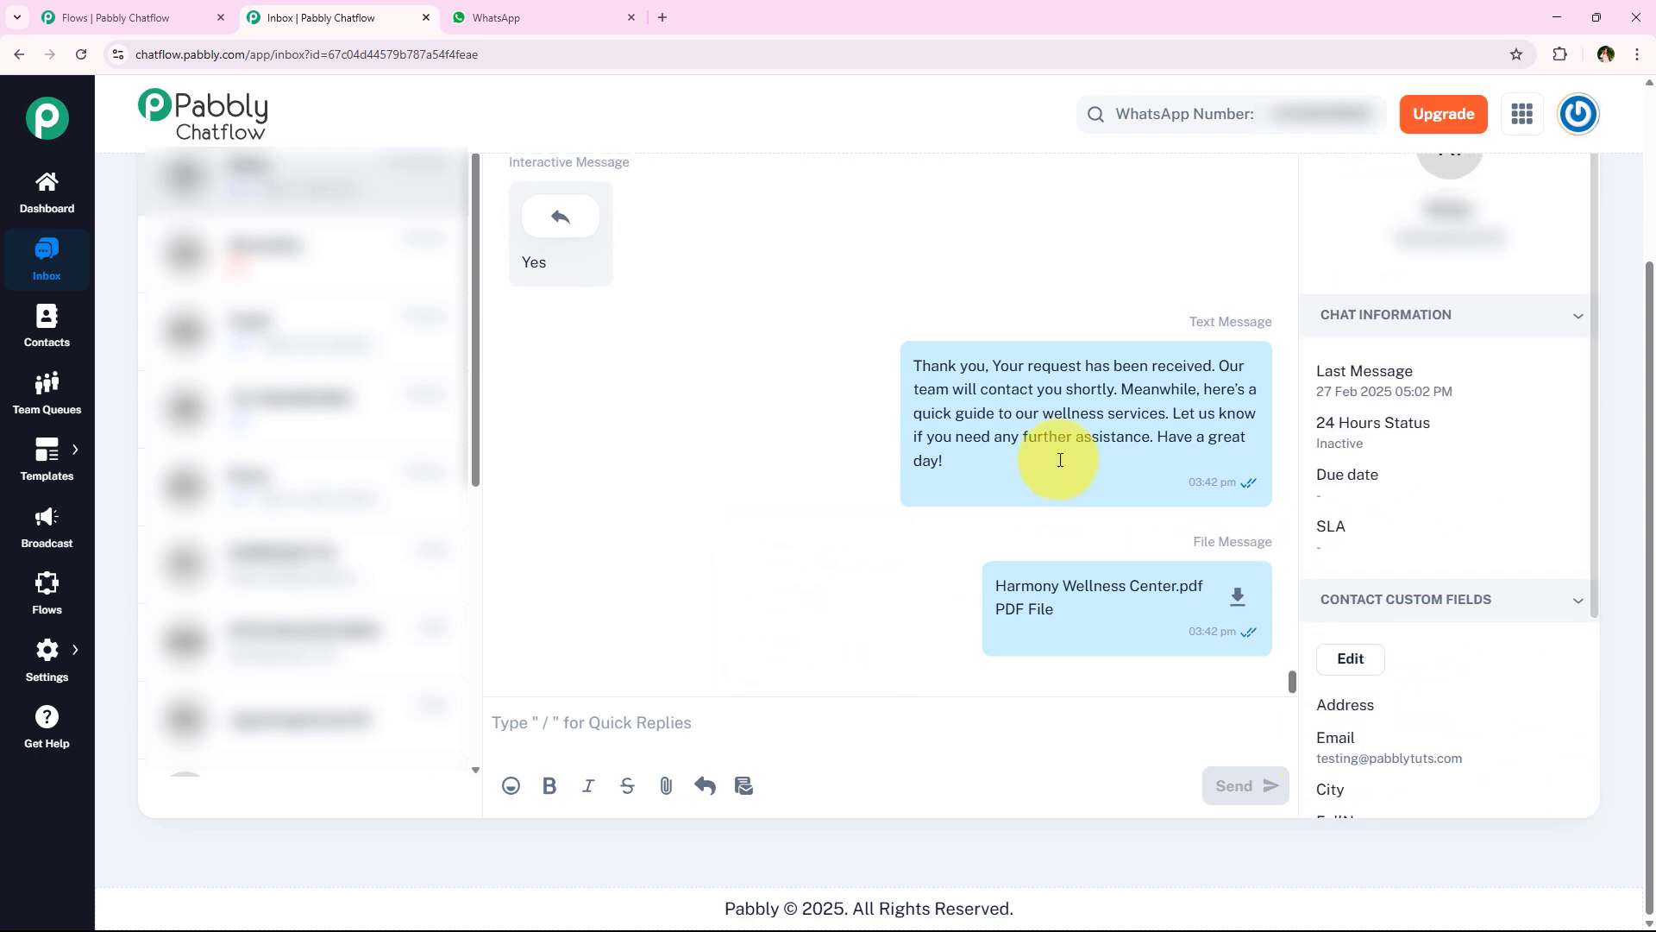
scroll(898, 728, up, 3)
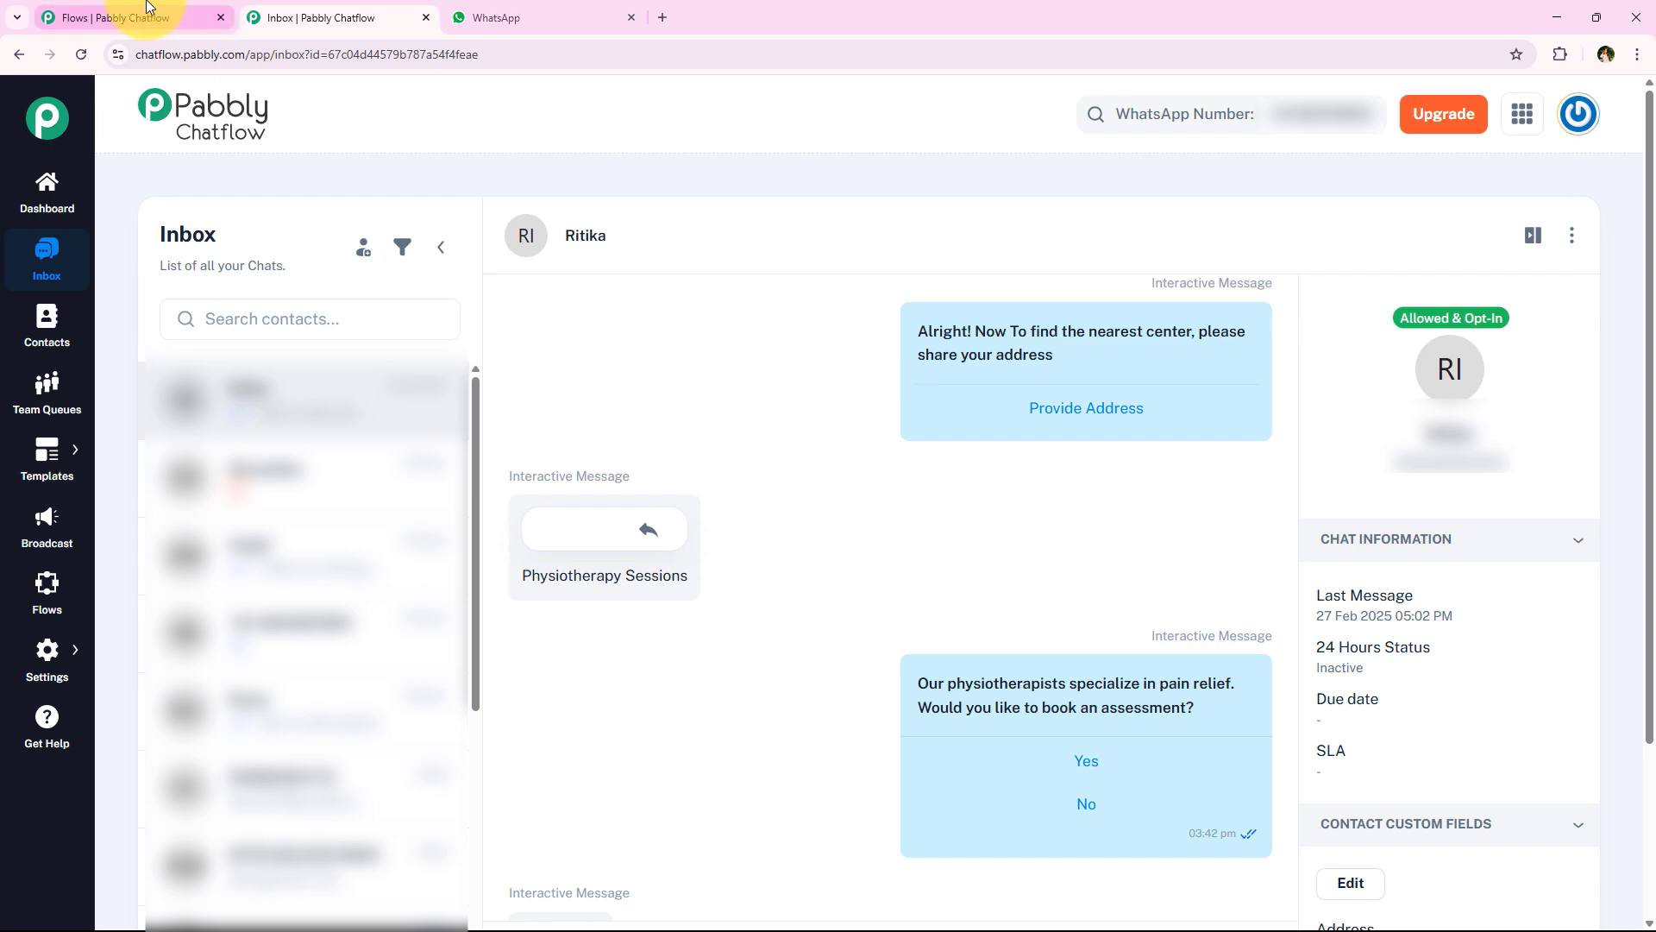
click(65, 15)
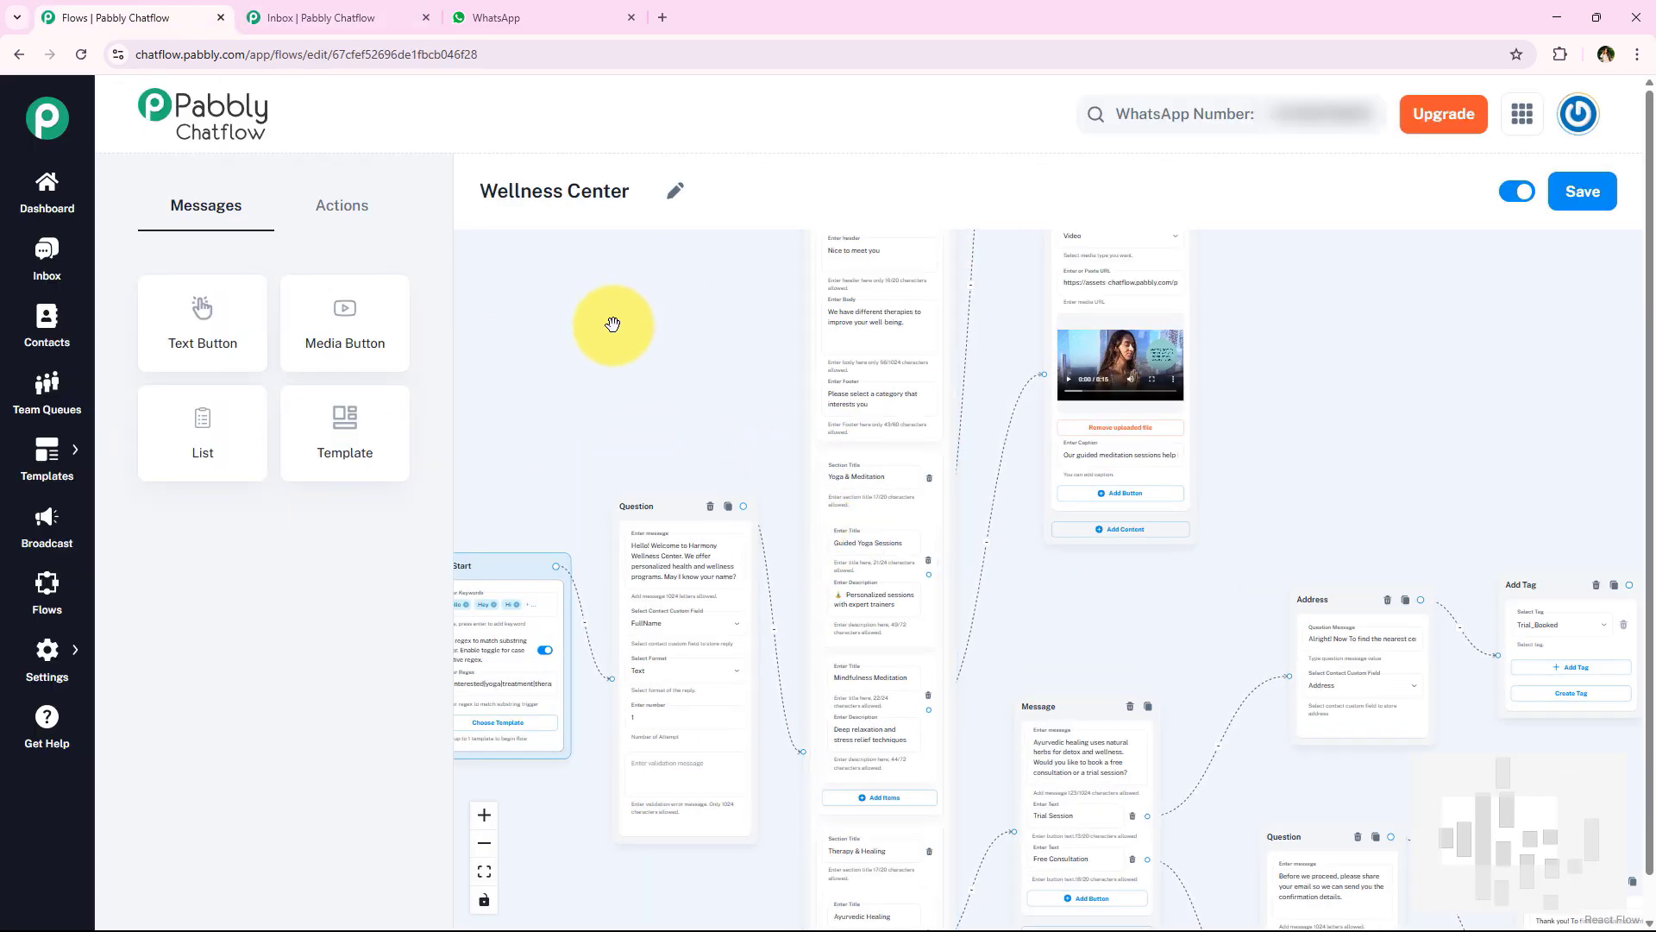
scroll(617, 370, up, 1)
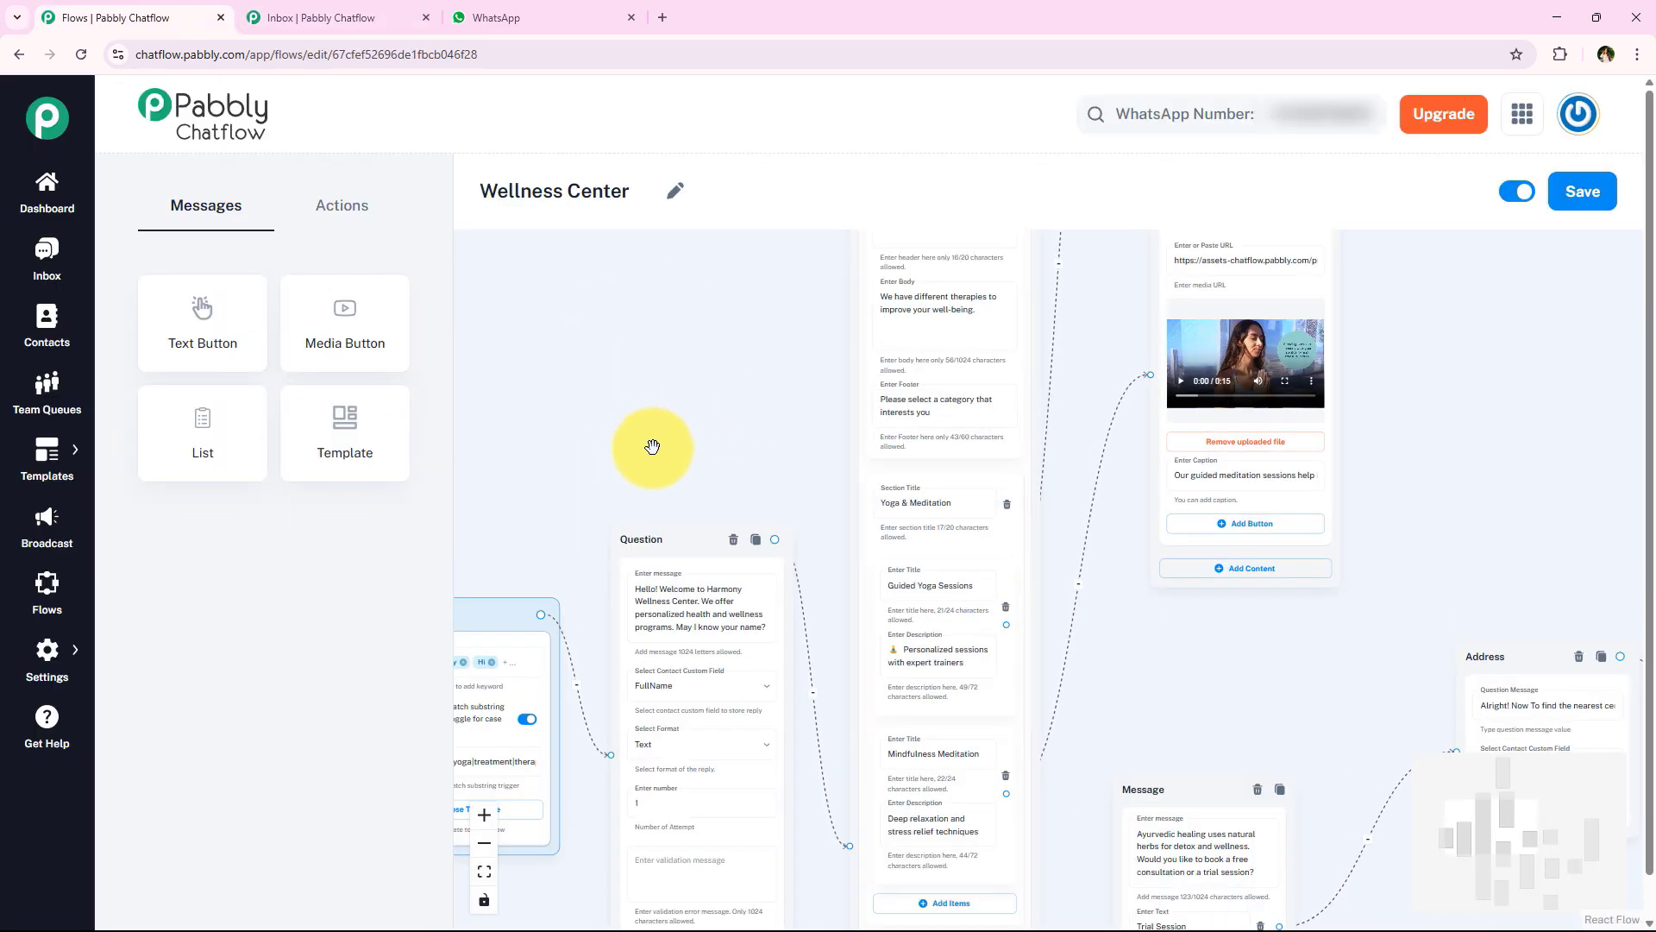
Look over the Wellness Center flow's layout from Flow Start through its branches to the closing document message
scroll(648, 445, down, 2)
scroll(653, 447, down, 2)
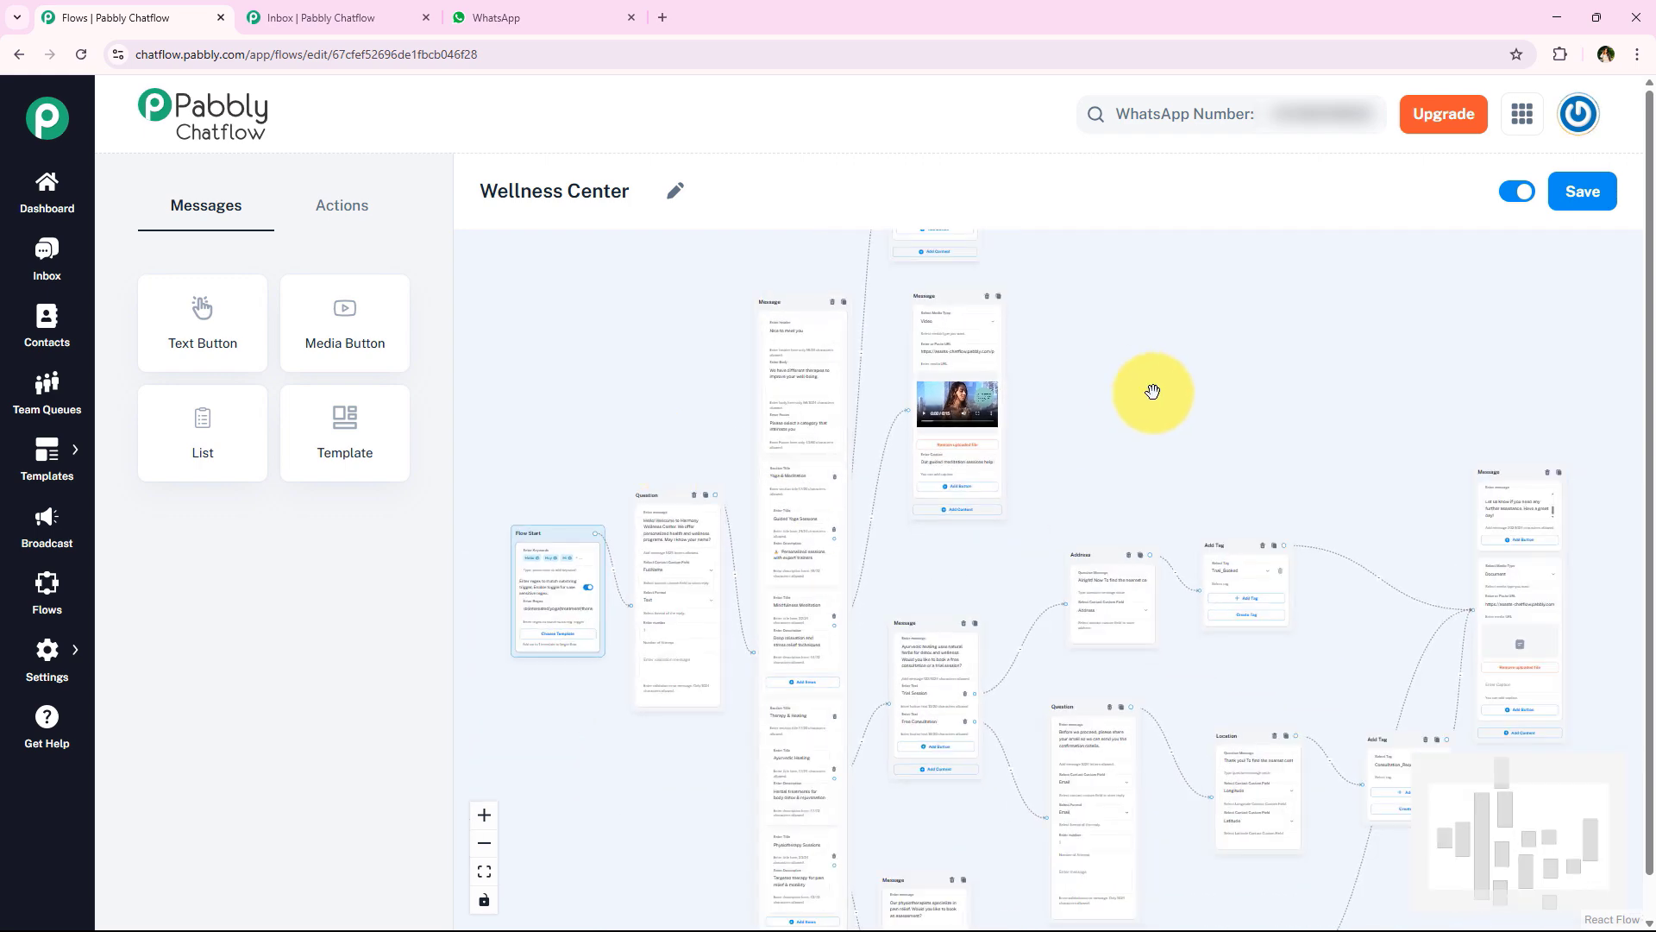
scroll(1153, 391, down, 3)
drag(1235, 345, 1124, 396)
scroll(1049, 446, up, 3)
scroll(1047, 447, up, 1)
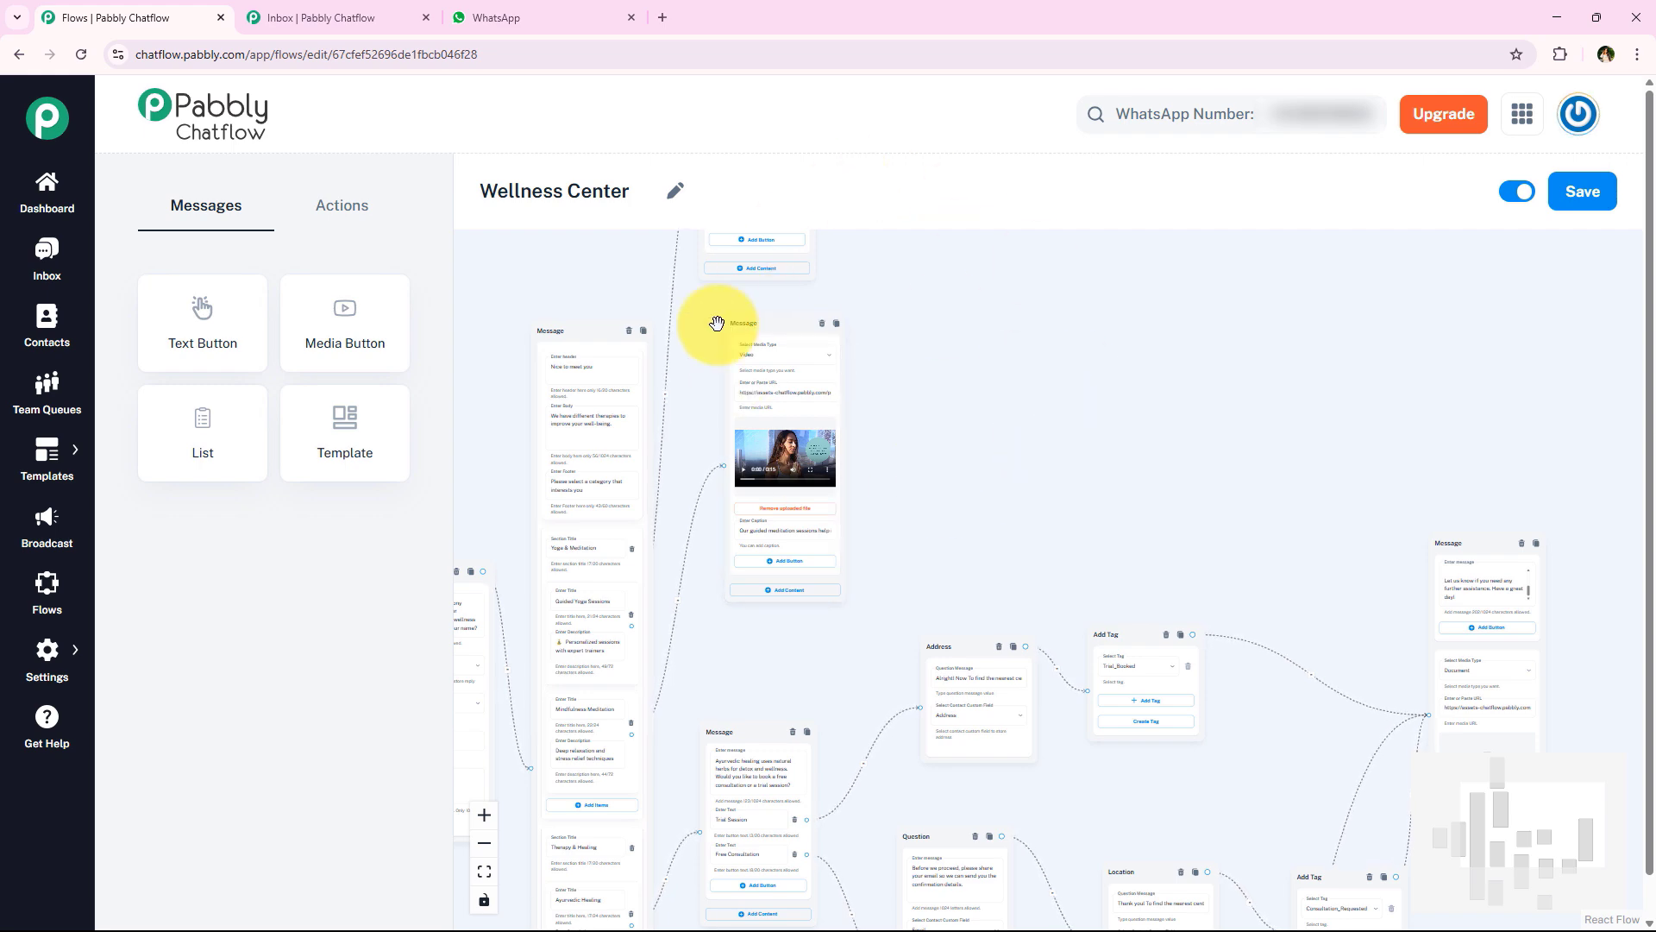
scroll(997, 458, down, 2)
Examine the Flow Start keywords and regex trigger, and the welcome question that stores the reply in FullName
scroll(1040, 420, up, 5)
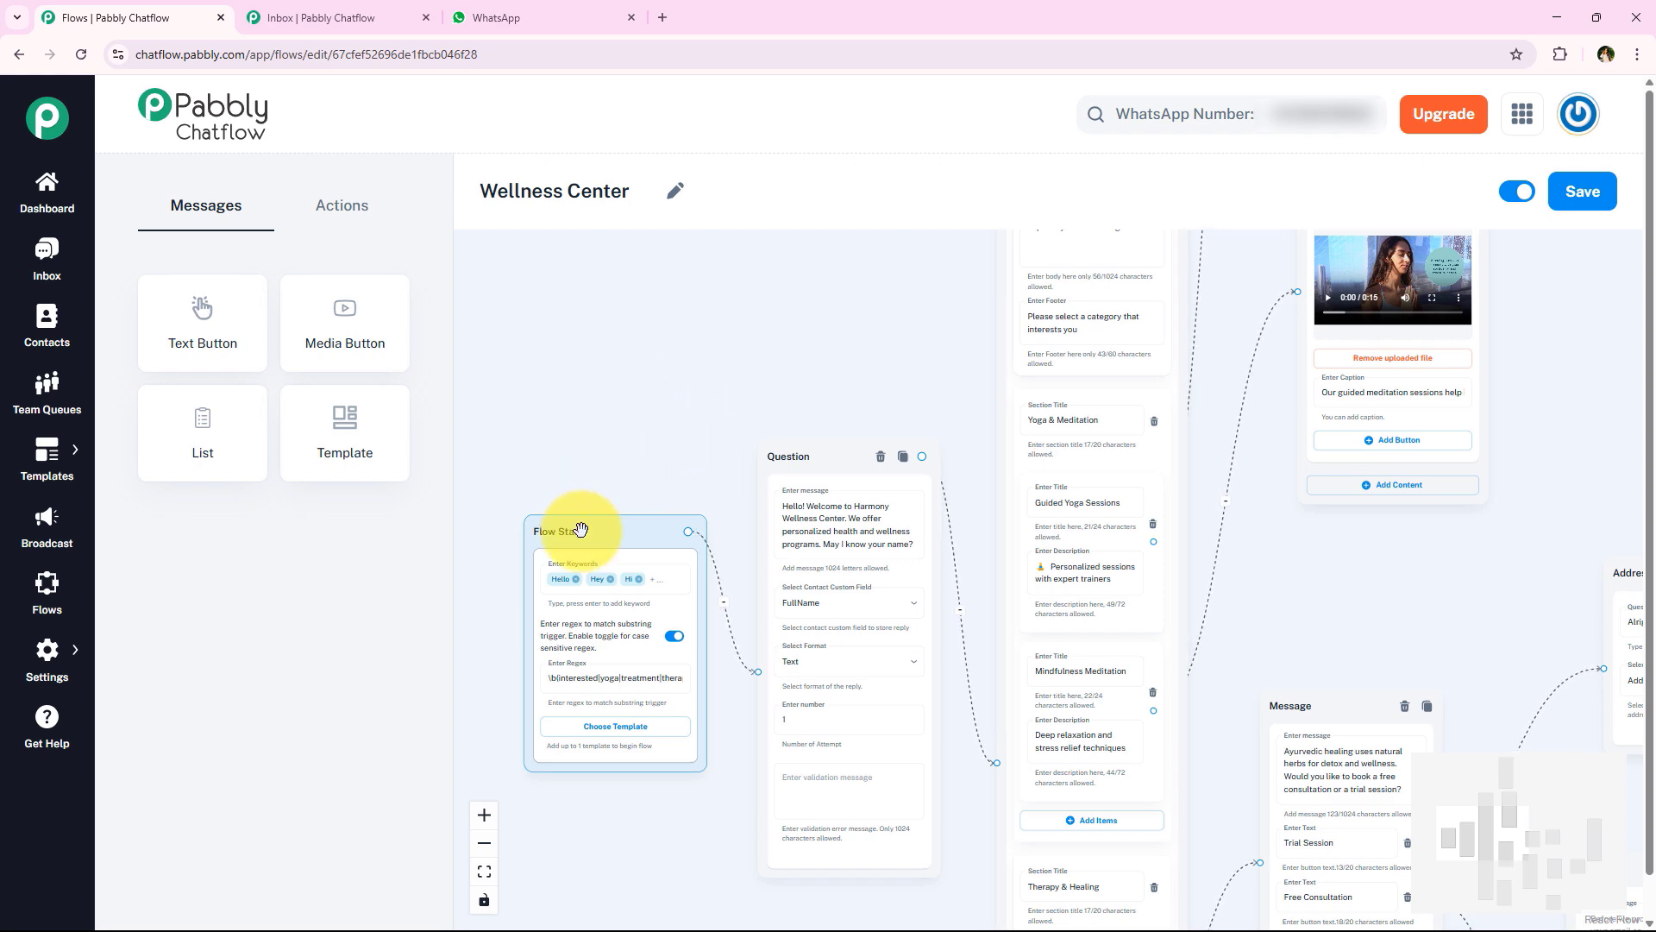
scroll(589, 455, up, 1)
scroll(589, 456, up, 2)
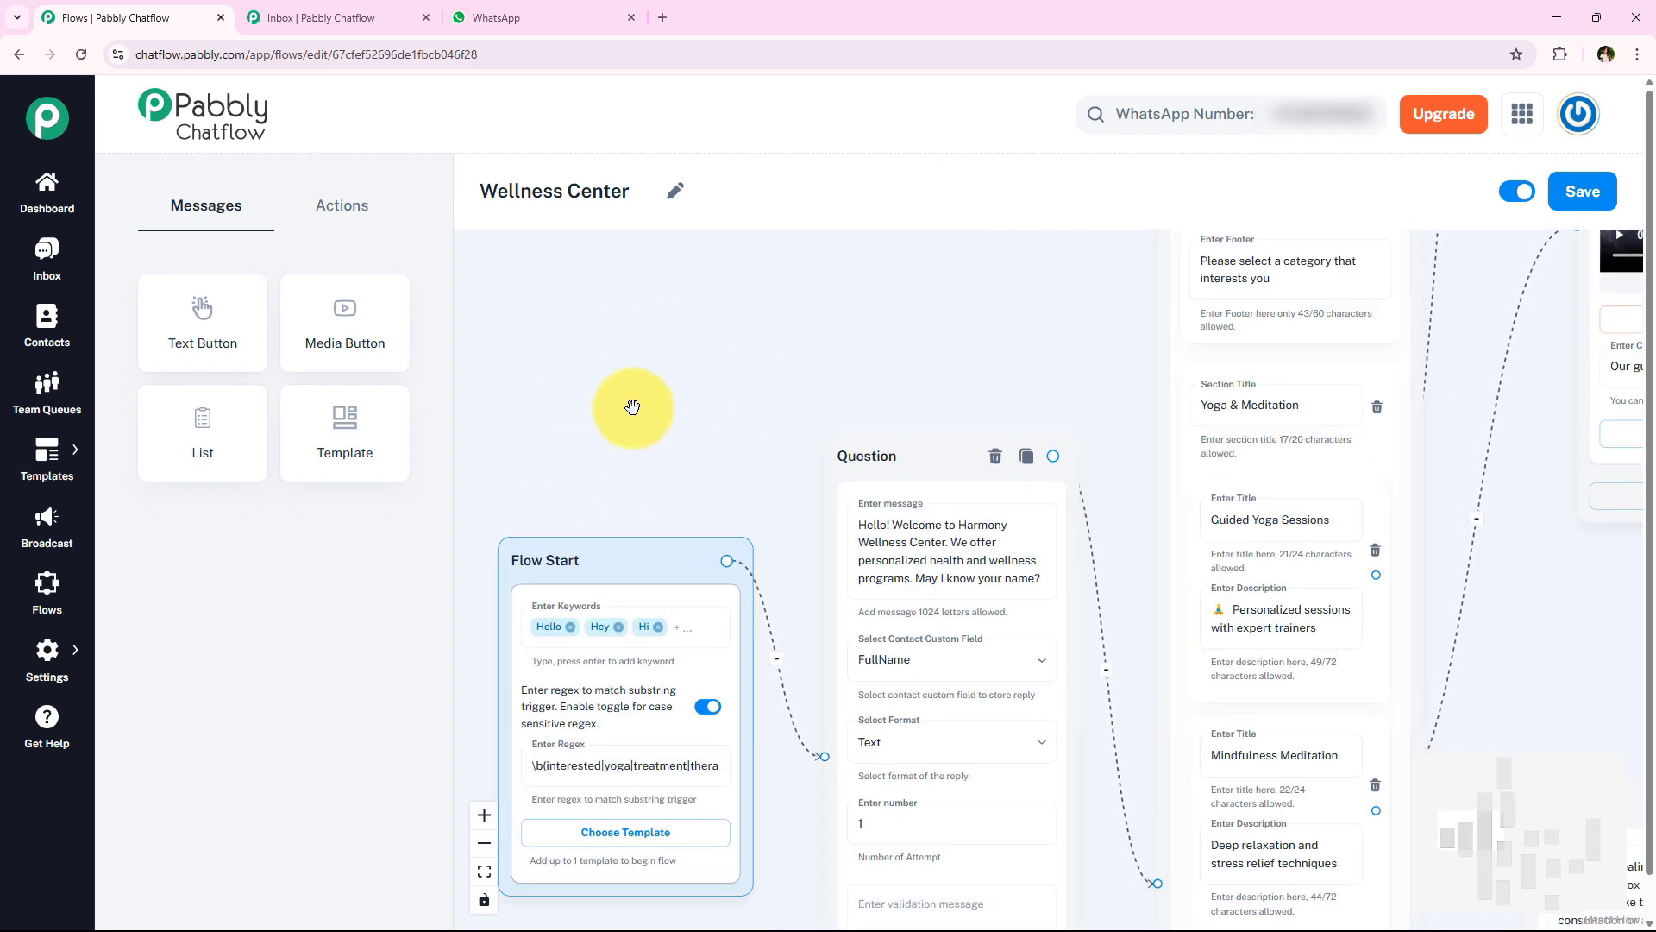
drag(630, 417, 680, 302)
scroll(649, 371, up, 2)
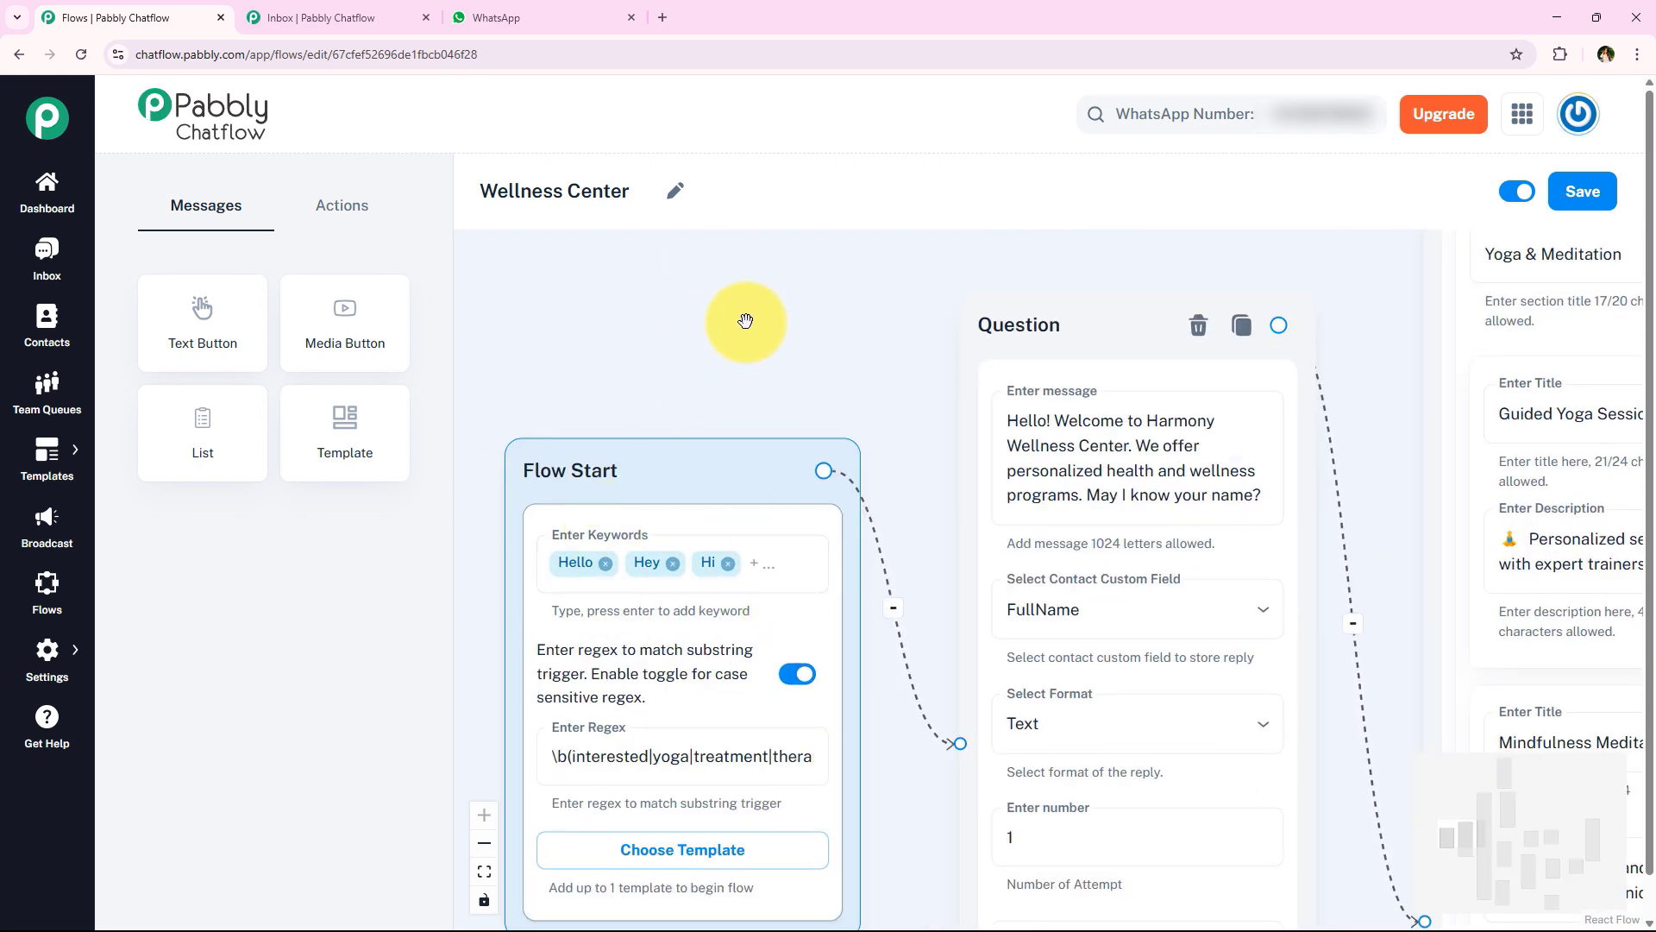
drag(796, 312, 542, 361)
scroll(865, 296, down, 2)
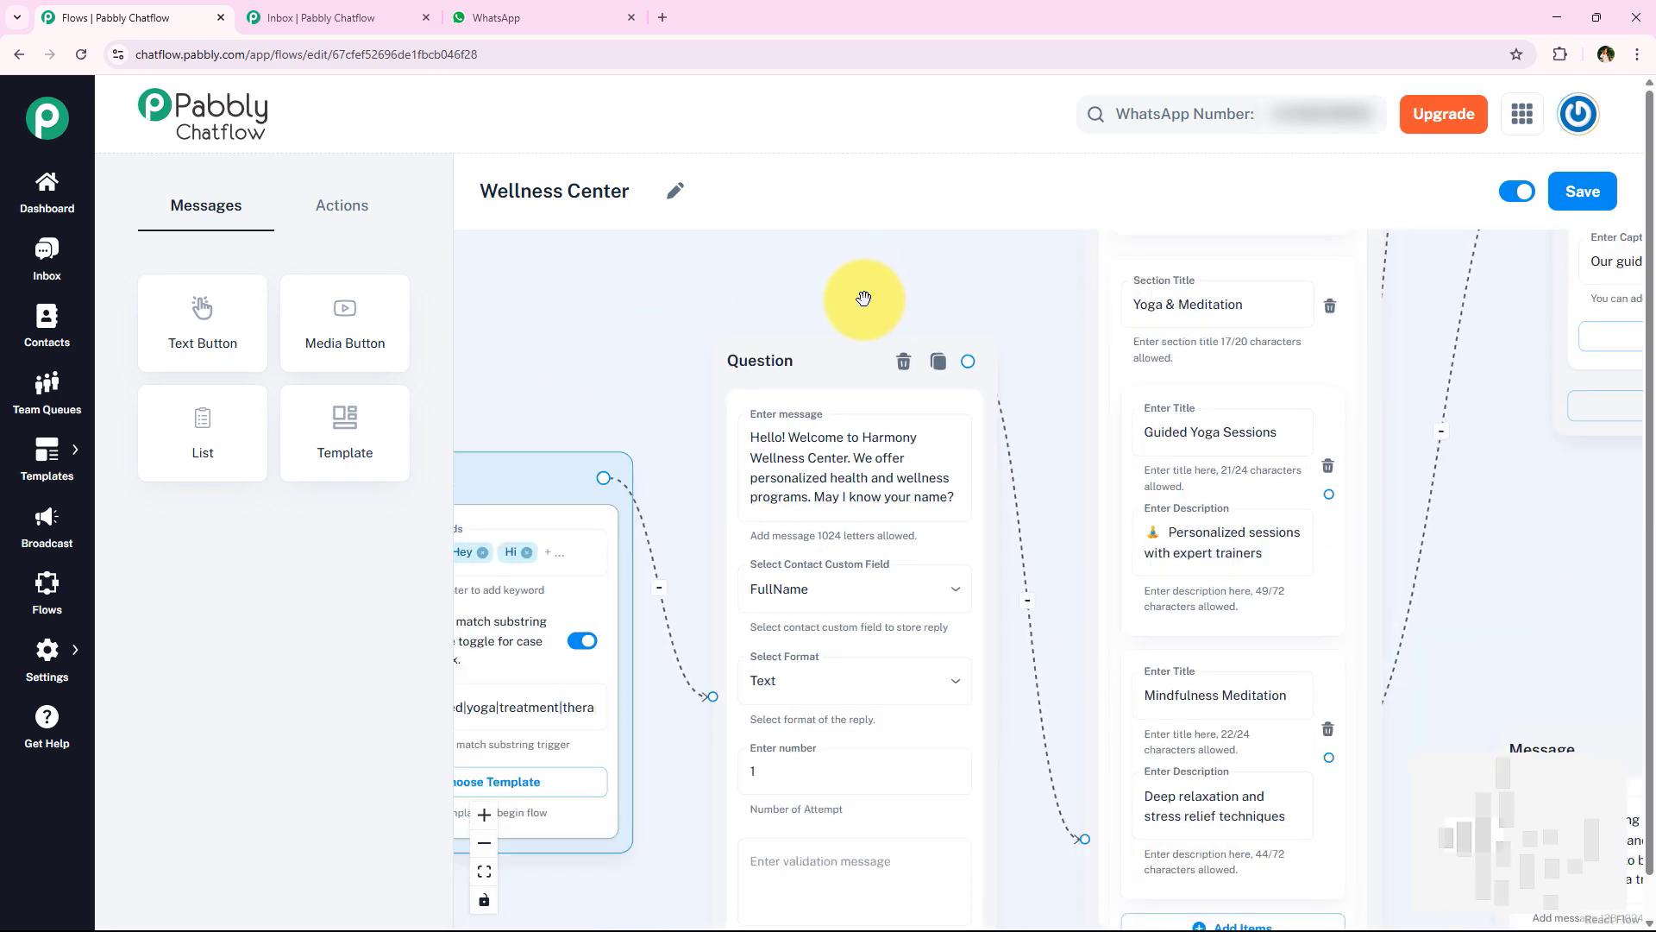
Review the therapy list message's Yoga & Meditation items and the meditation video message linked to them
drag(958, 259, 670, 396)
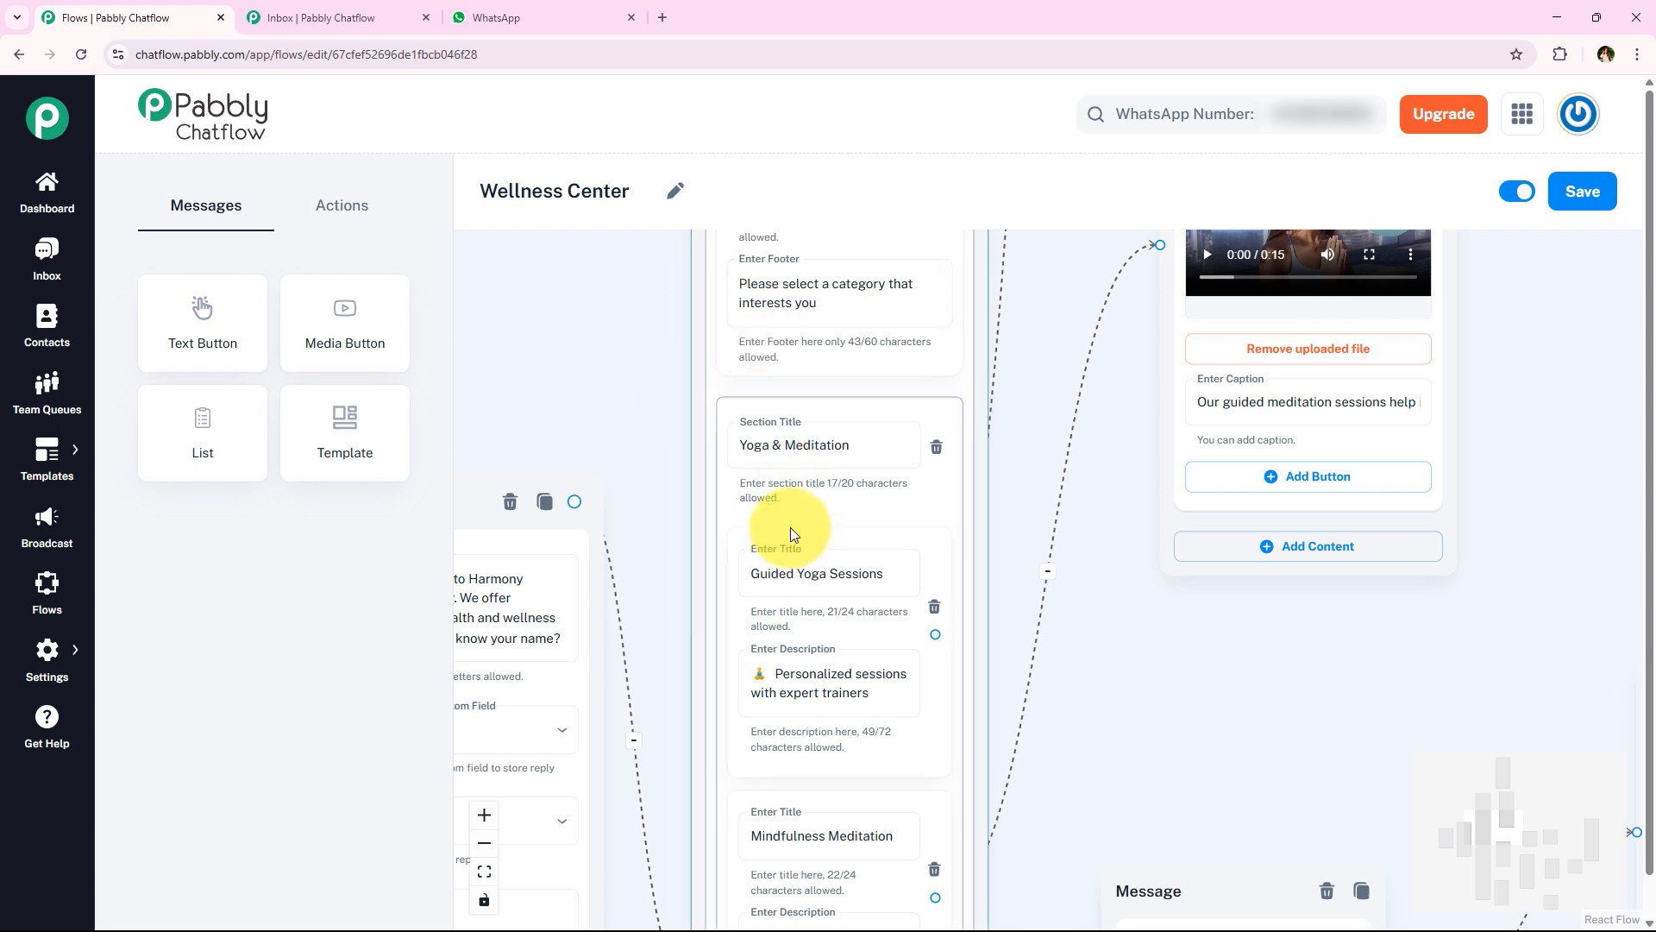
click(835, 615)
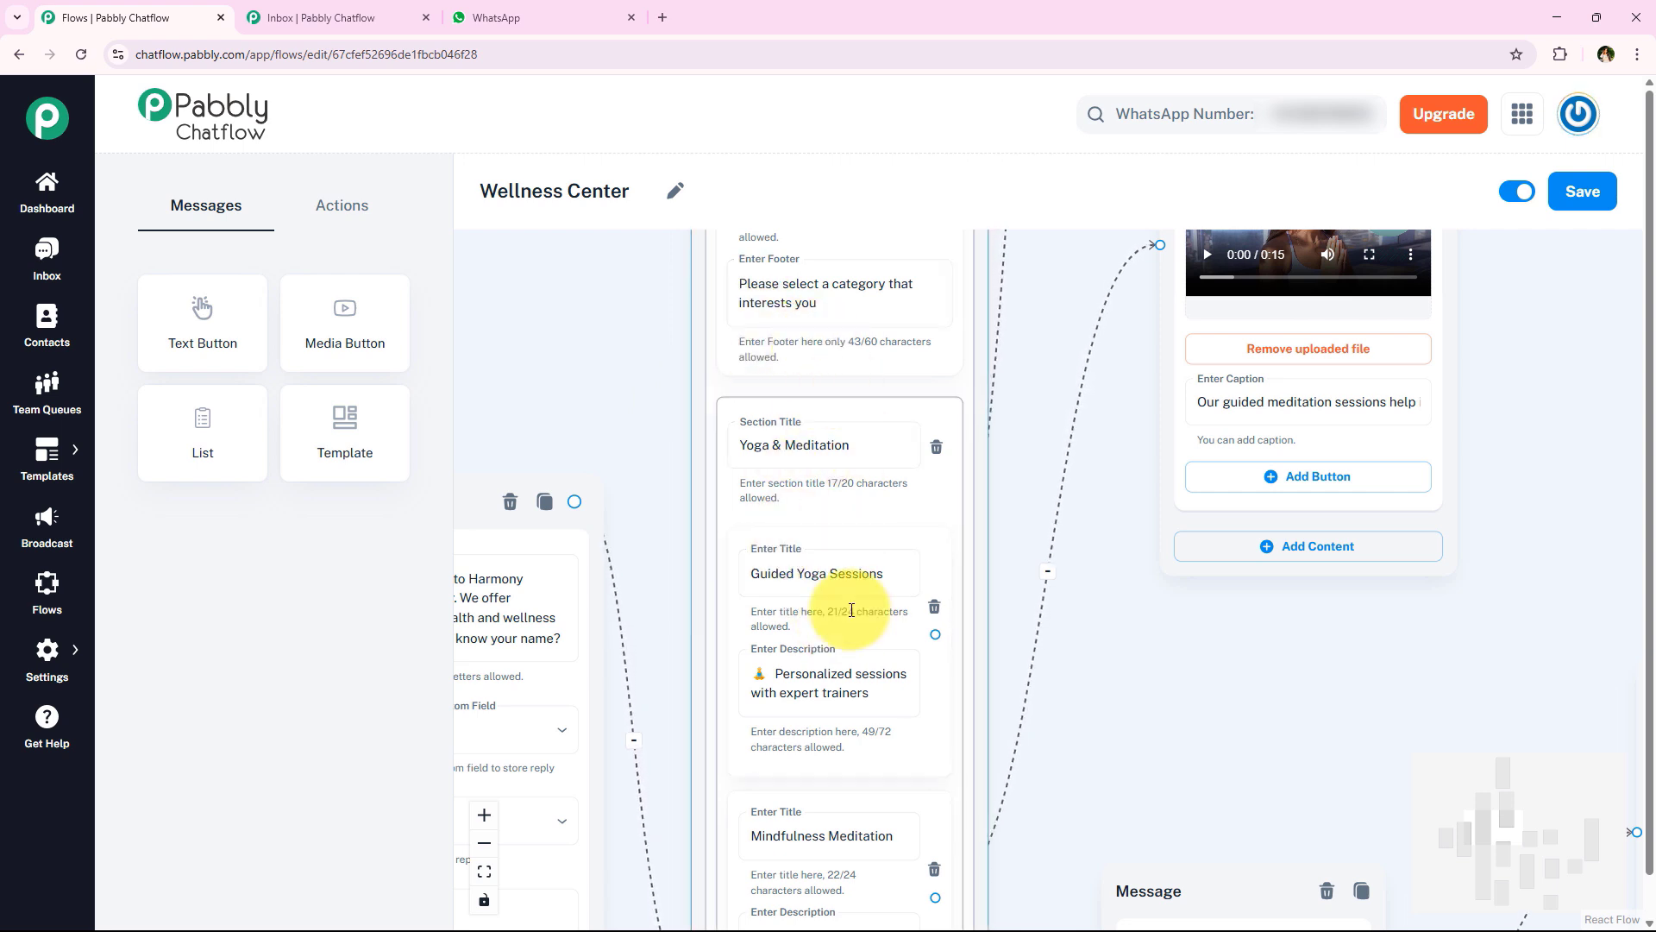
click(1198, 480)
drag(1198, 480, 1107, 494)
scroll(1503, 464, down, 4)
drag(1511, 370, 1087, 493)
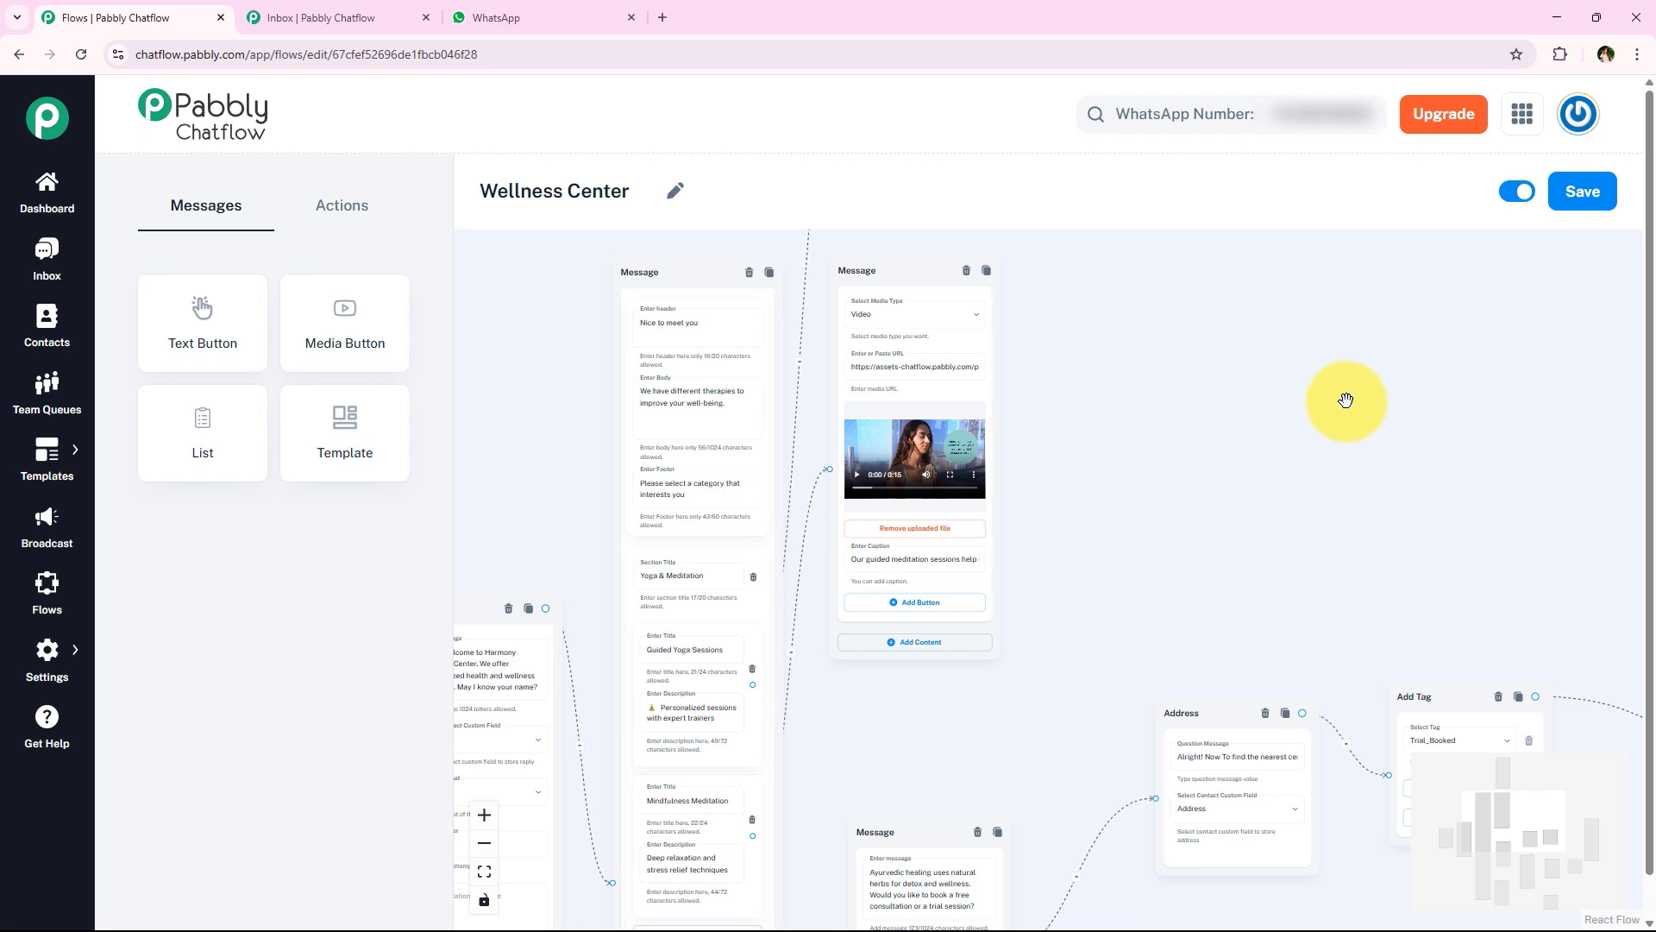
drag(1345, 400, 1299, 313)
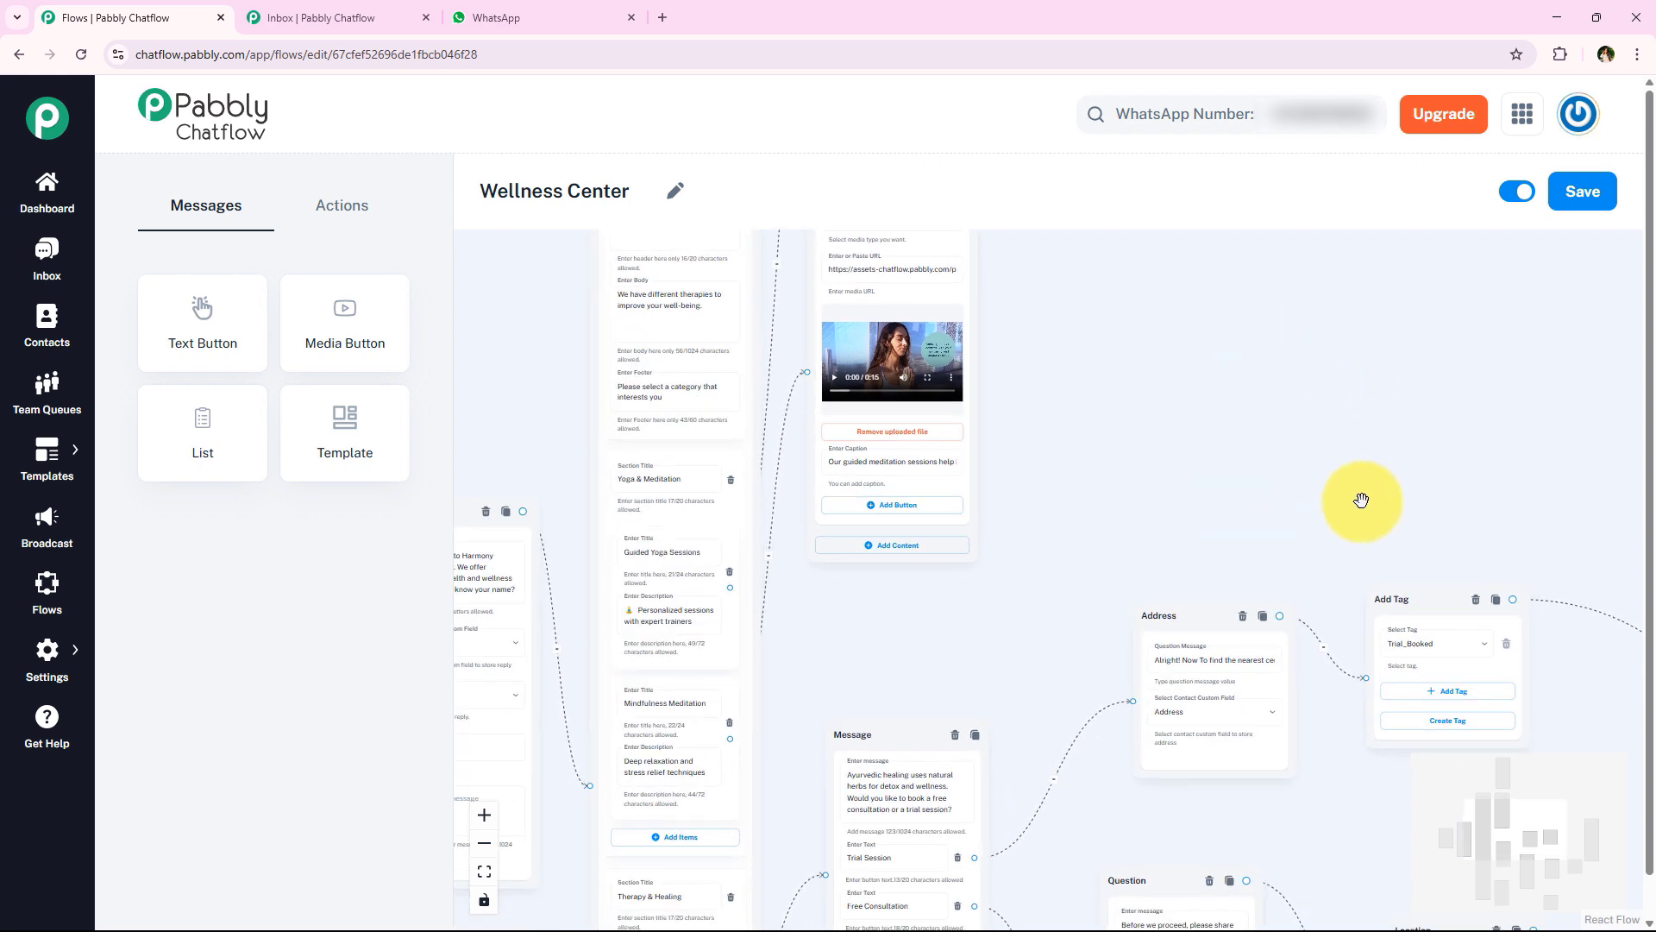
Follow the trial session branch from the Address node through the Trial_Booked tag to the closing document message
scroll(1062, 539, up, 2)
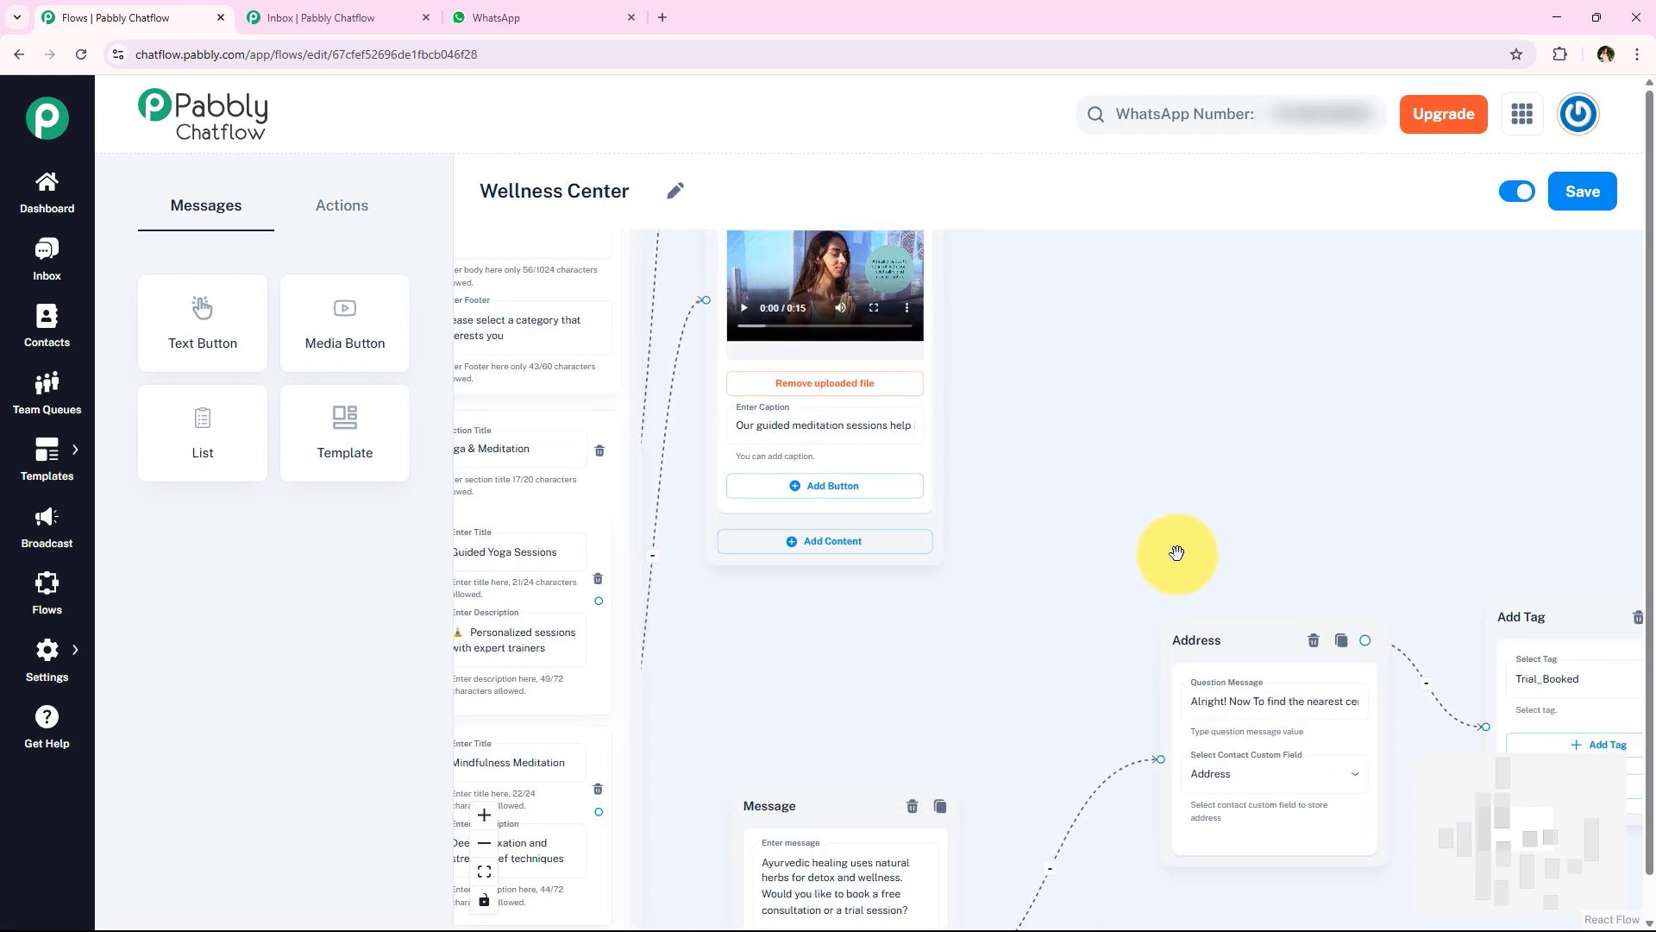
scroll(1130, 670, up, 1)
drag(1270, 543, 847, 381)
drag(1231, 391, 709, 399)
scroll(1061, 353, down, 3)
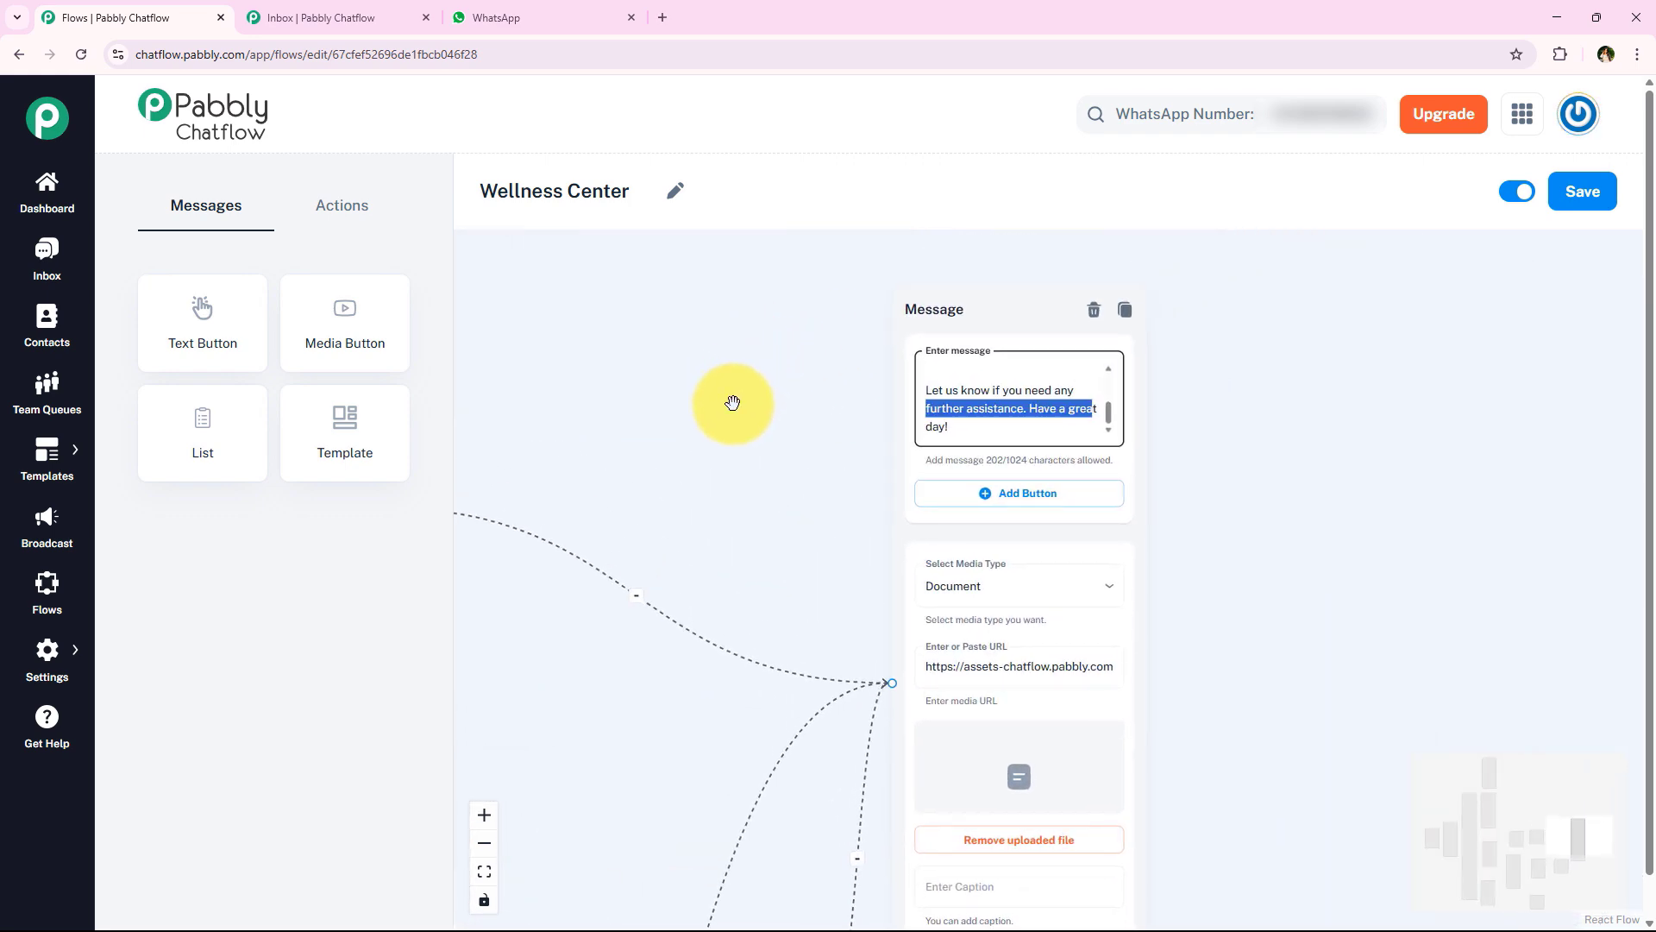
scroll(839, 409, down, 4)
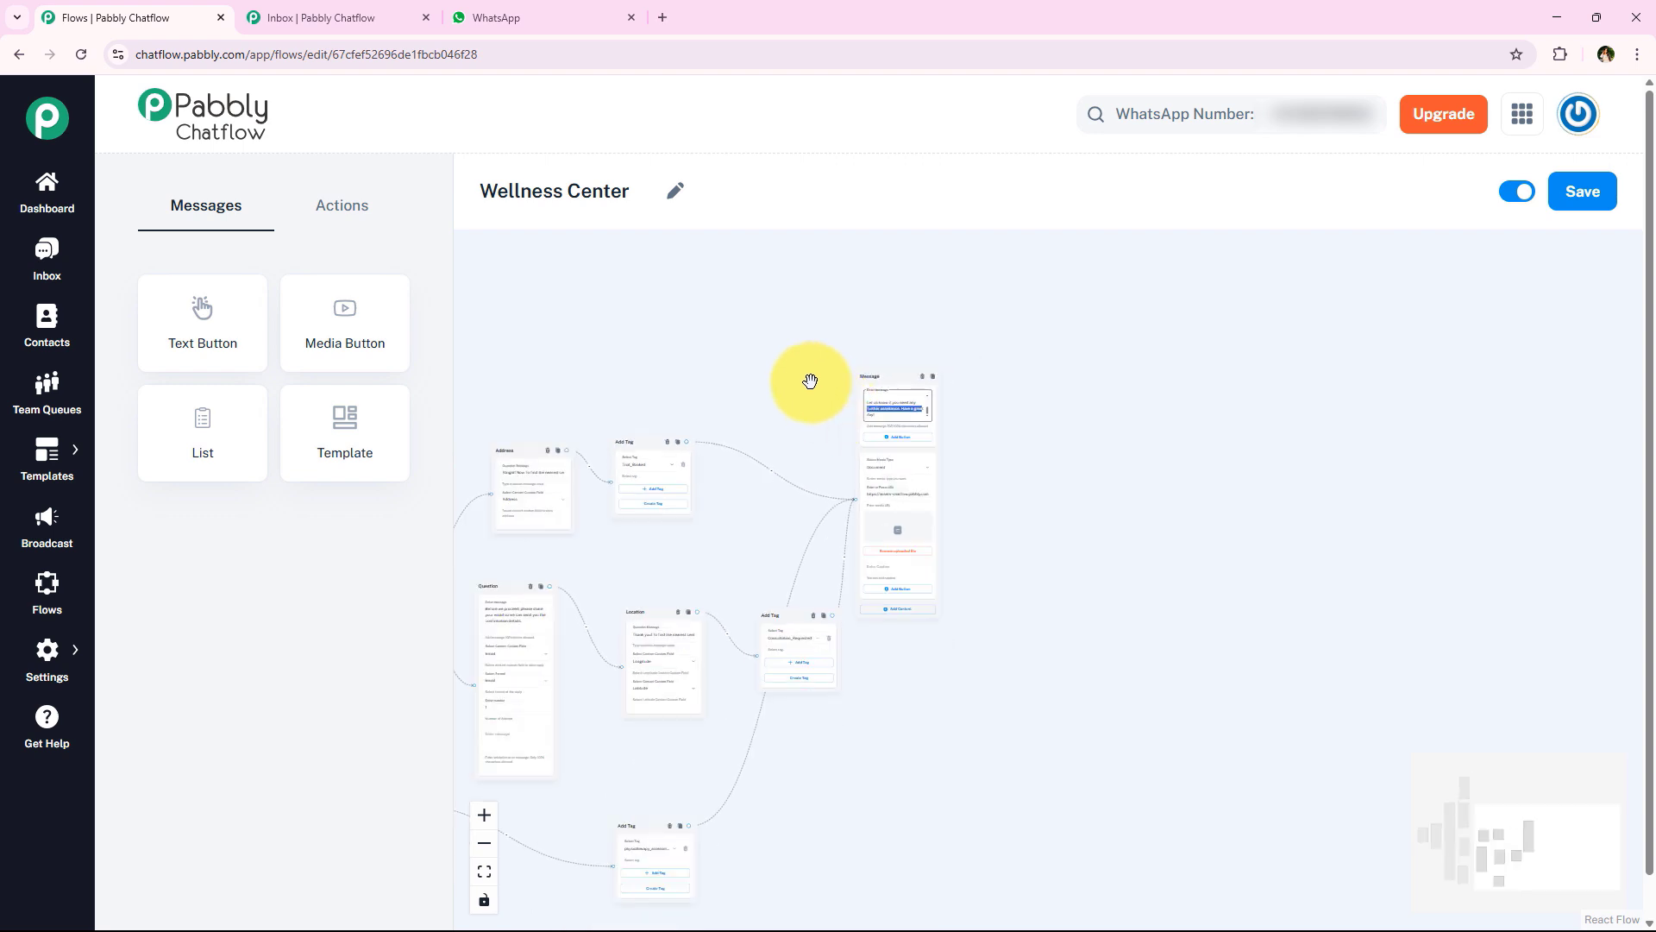
Survey the whole flow again, checking how the address, location and tag branches connect to the closing message
drag(807, 374, 1268, 484)
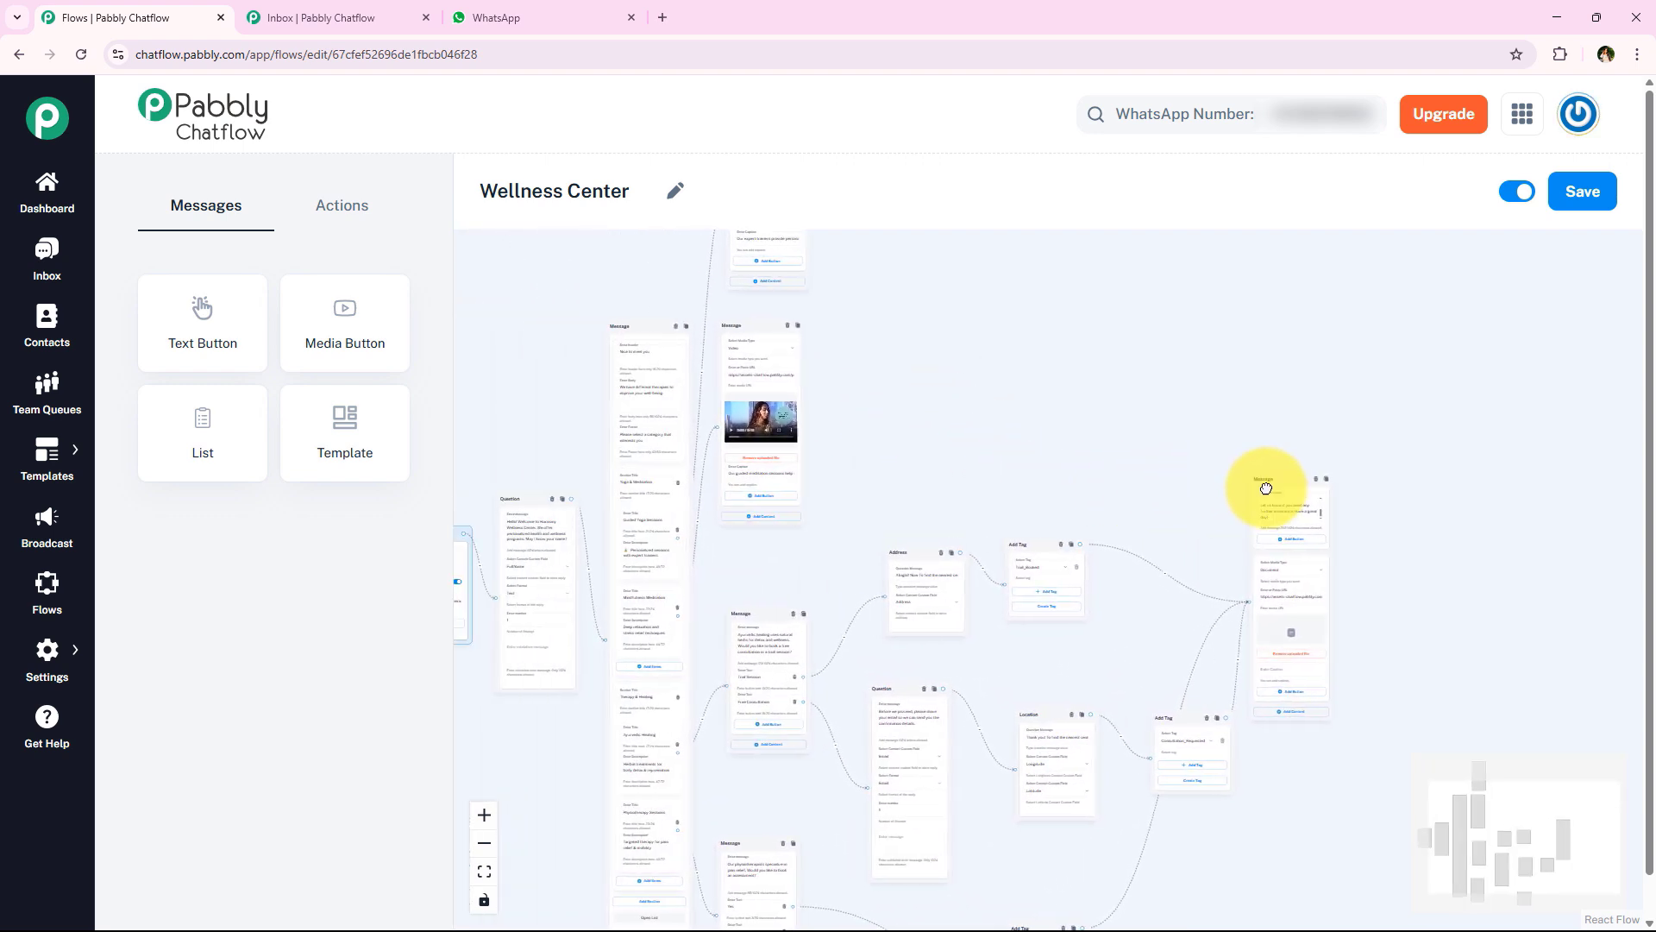
scroll(1161, 426, up, 4)
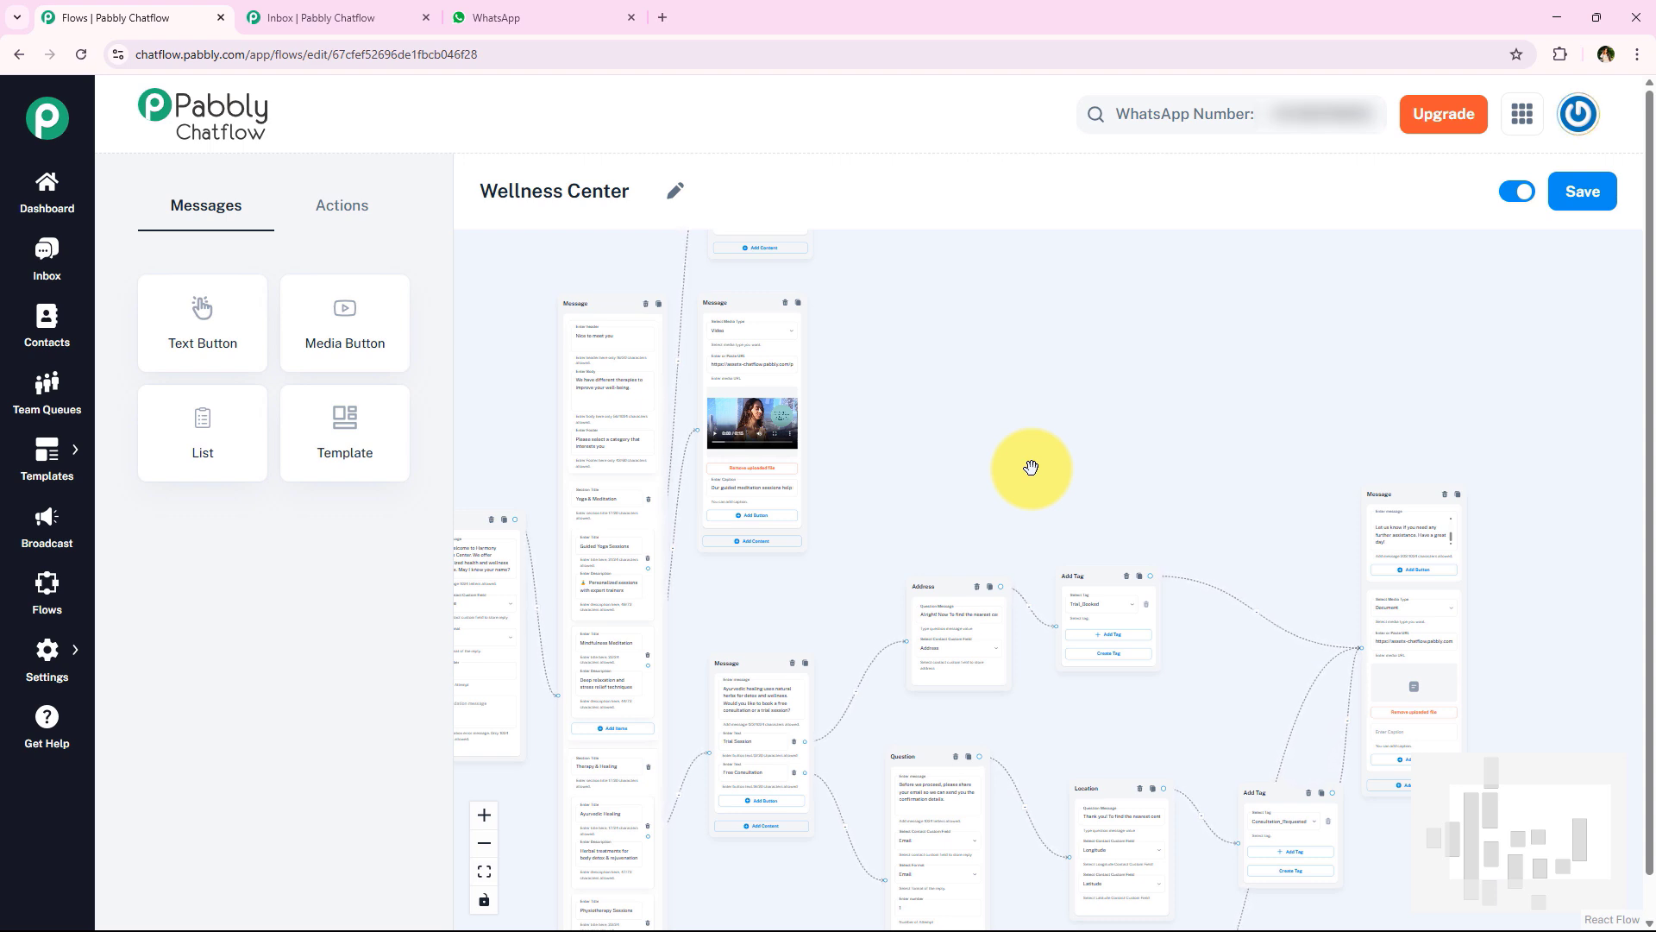
scroll(1030, 466, down, 3)
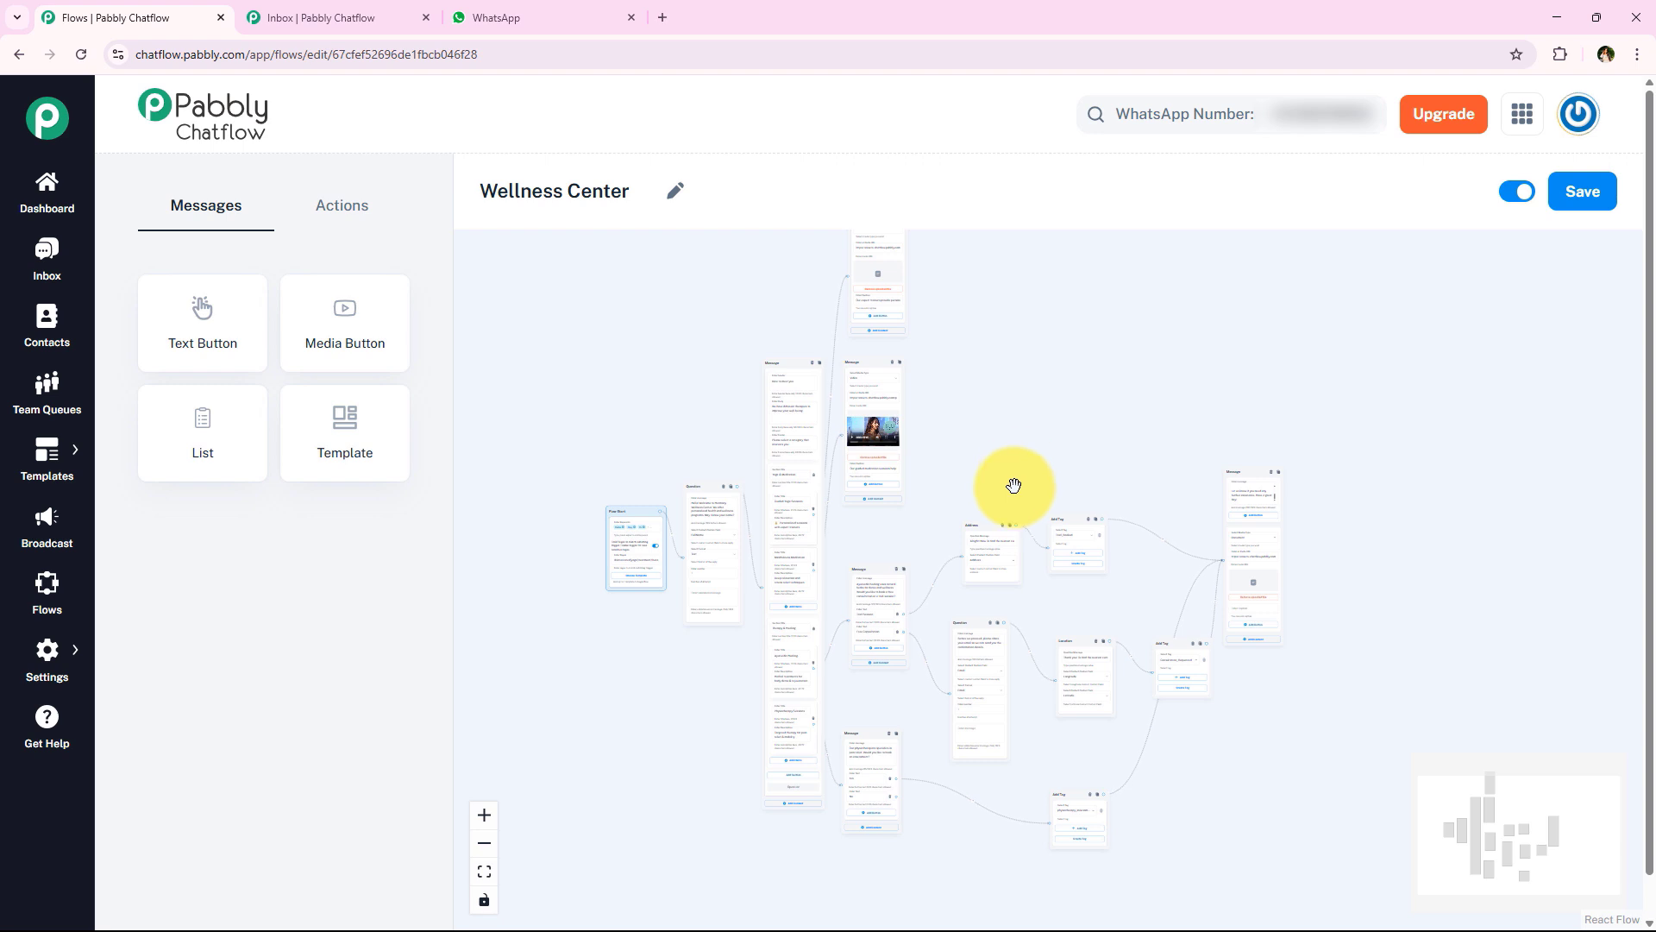
scroll(1013, 484, up, 2)
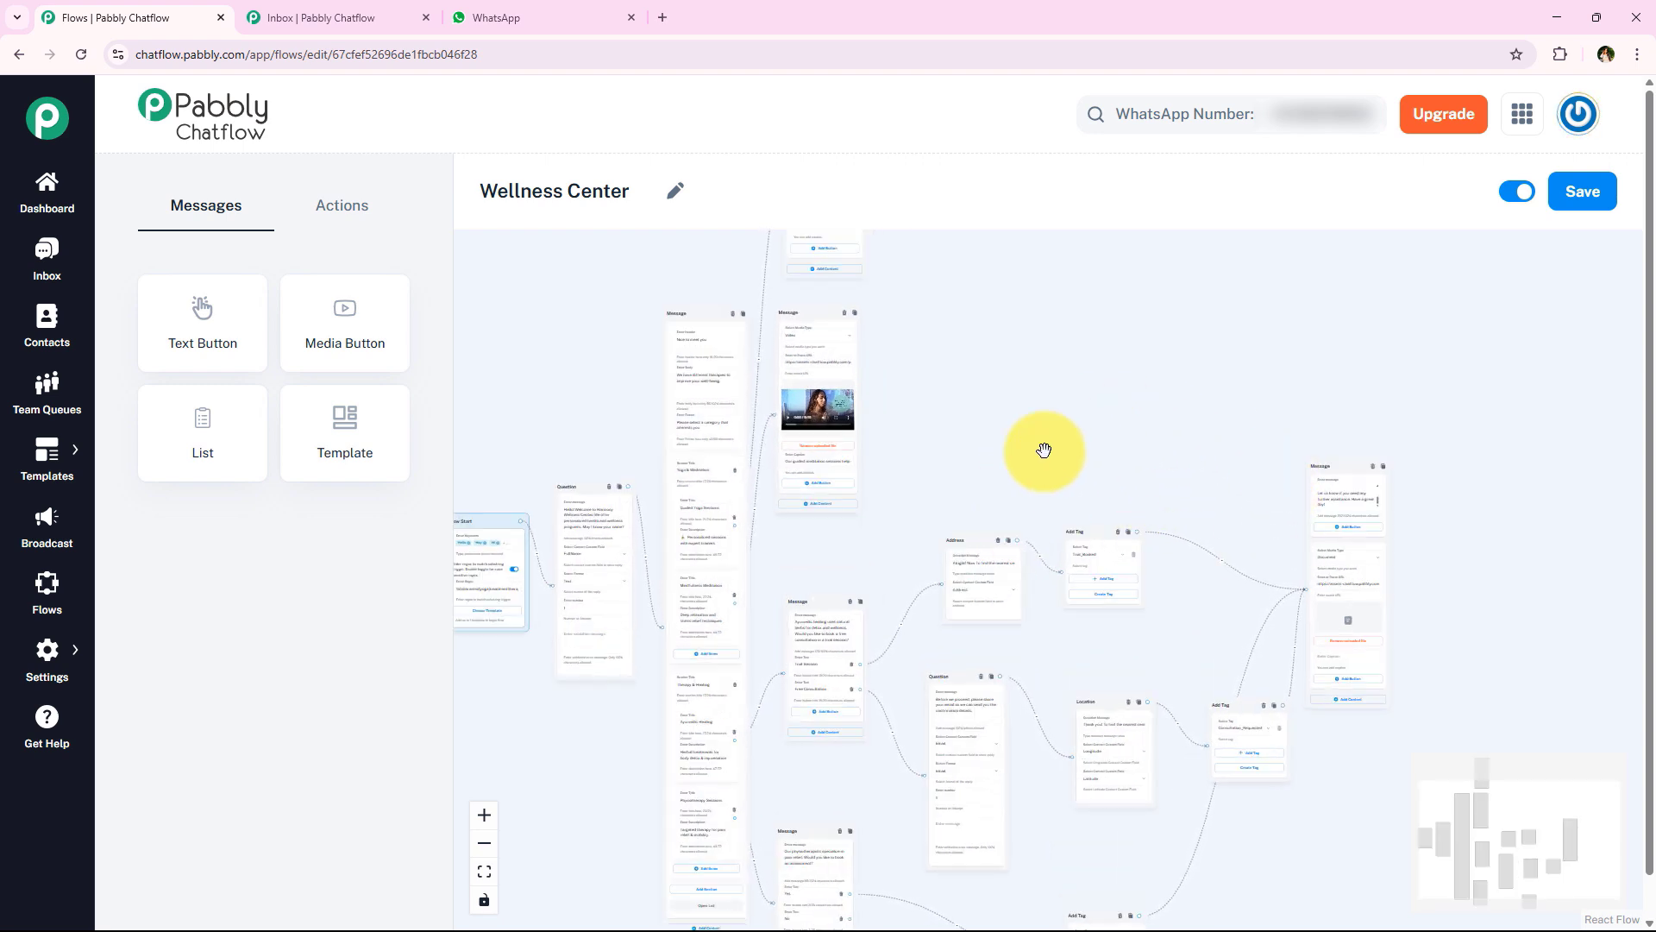
scroll(1139, 436, up, 2)
scroll(1139, 437, up, 1)
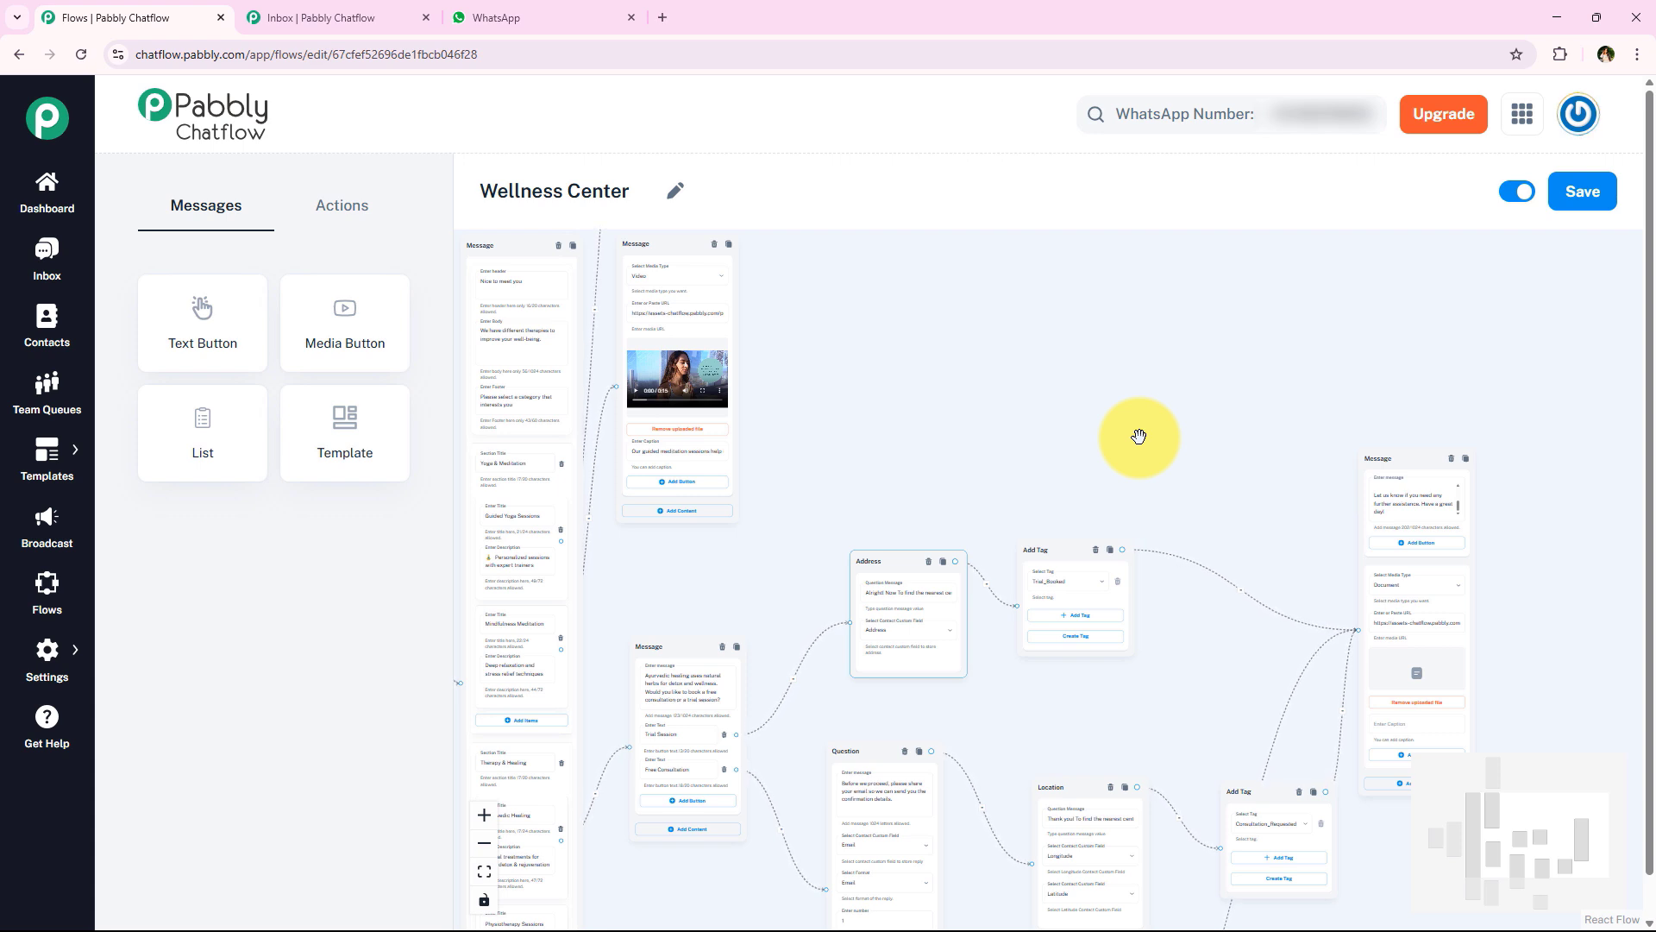
click(1132, 433)
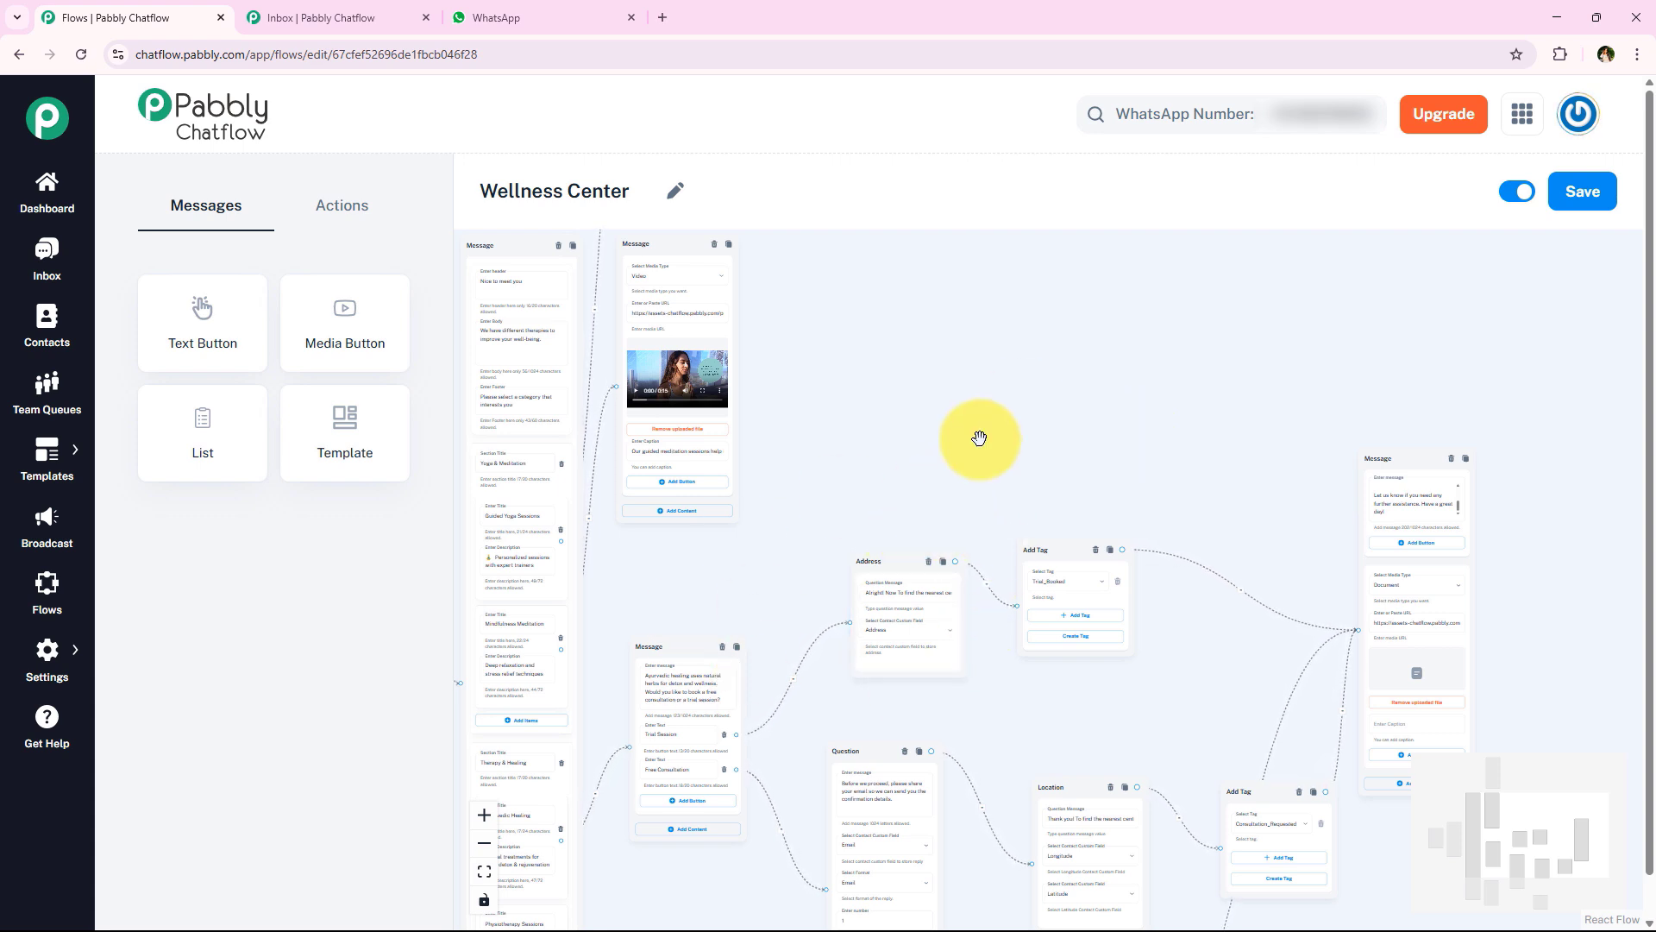